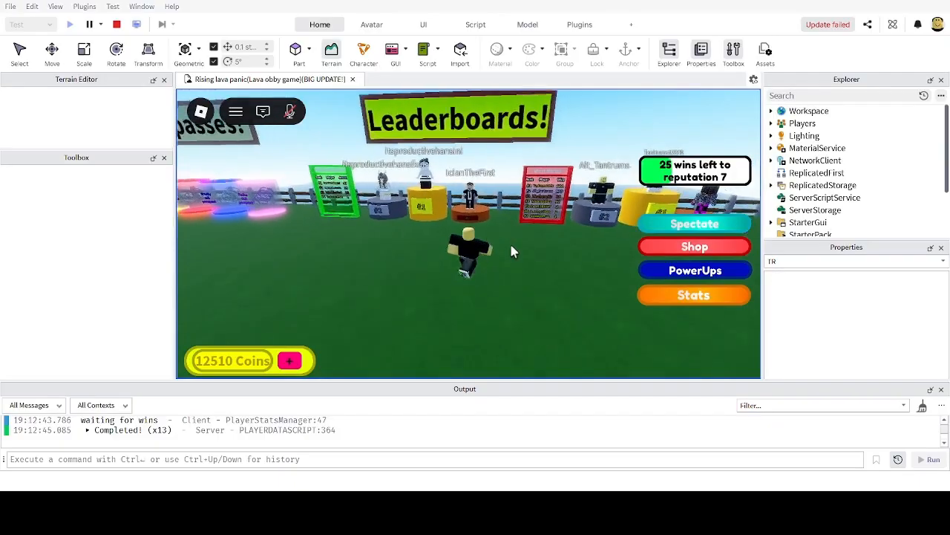
Step: In play mode, walk the character back and forth along the leaderboards and the Most Wins board
{"action": "key", "text": "a"}
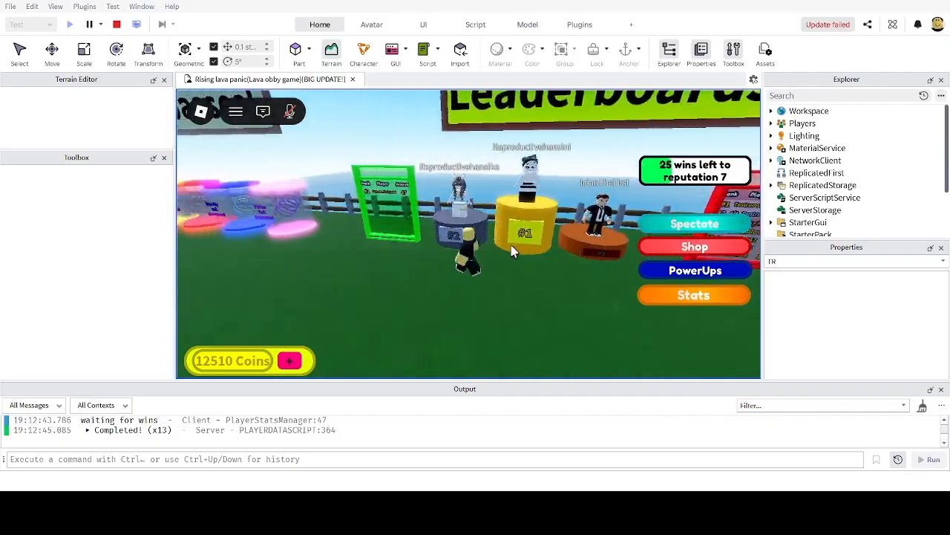
{"action": "key", "text": "d"}
{"action": "key", "text": "a"}
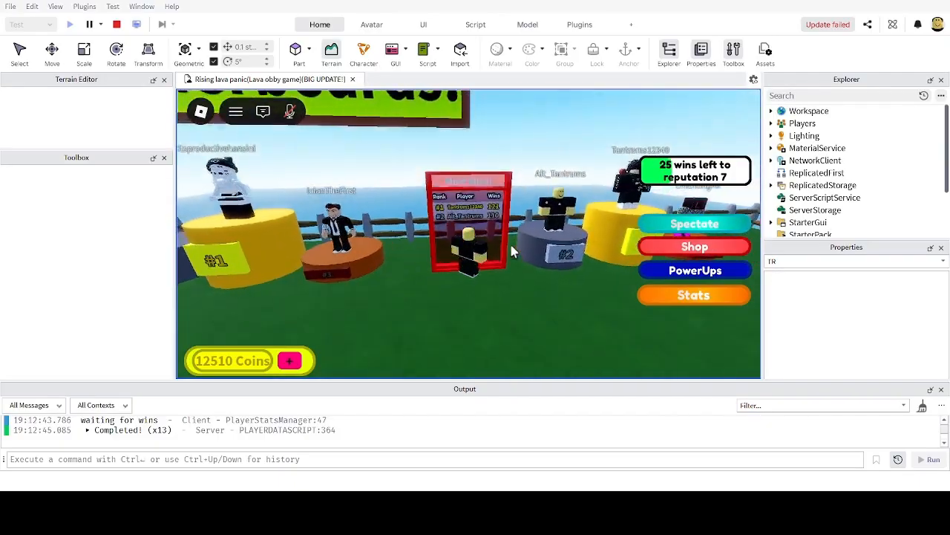
{"action": "key", "text": "d"}
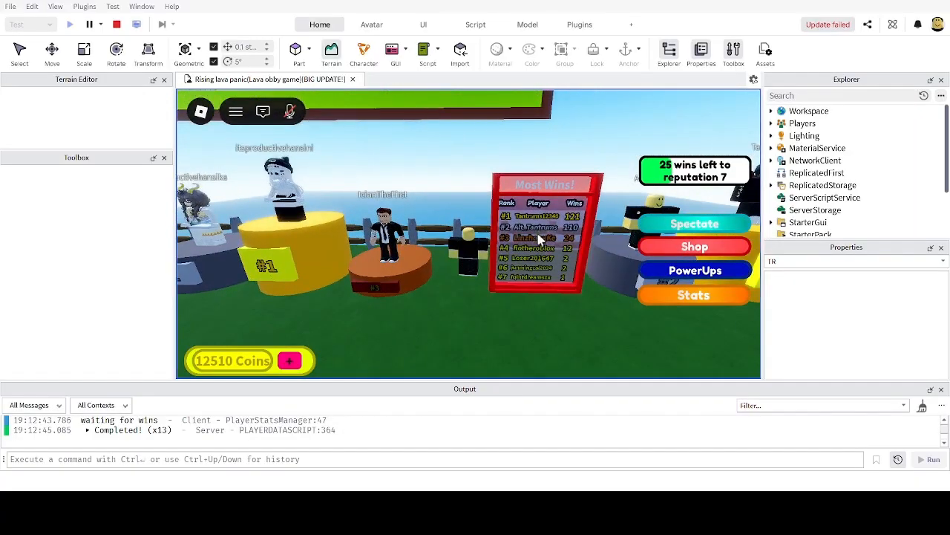
{"action": "key", "text": "s"}
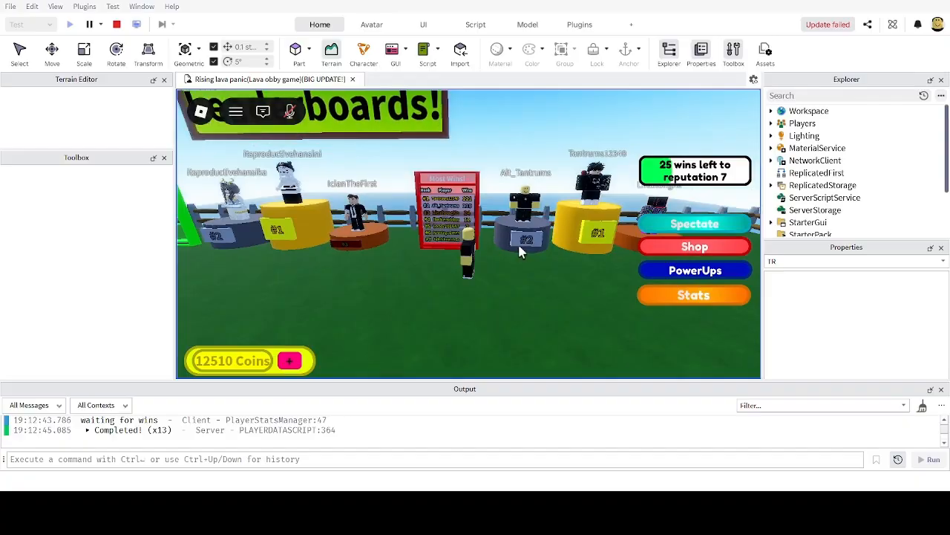
{"action": "key", "text": "d"}
{"action": "key", "text": "a"}
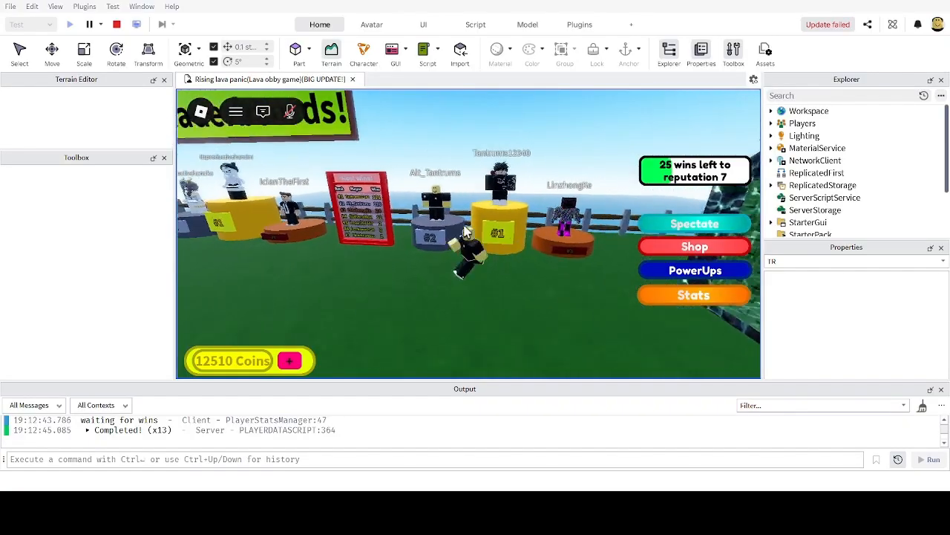
{"action": "key", "text": "a"}
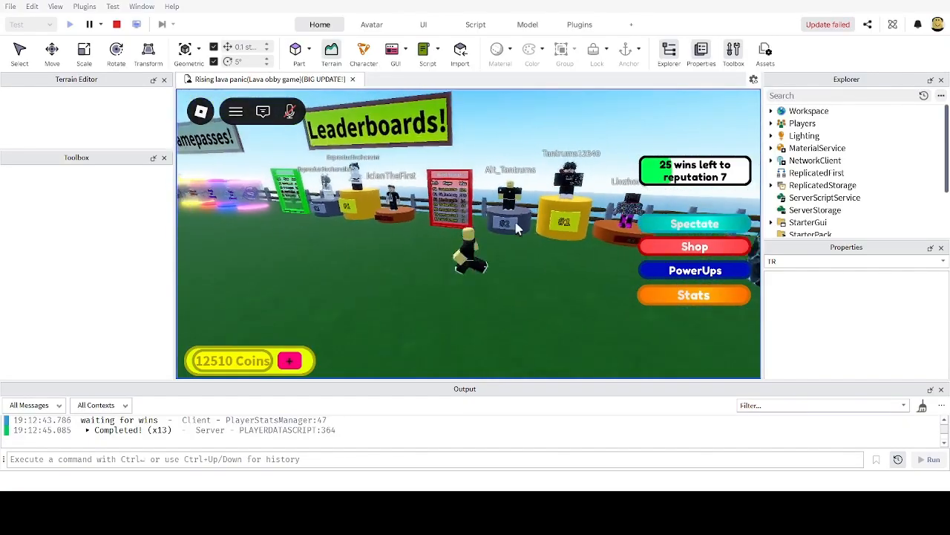
{"action": "key", "text": "d"}
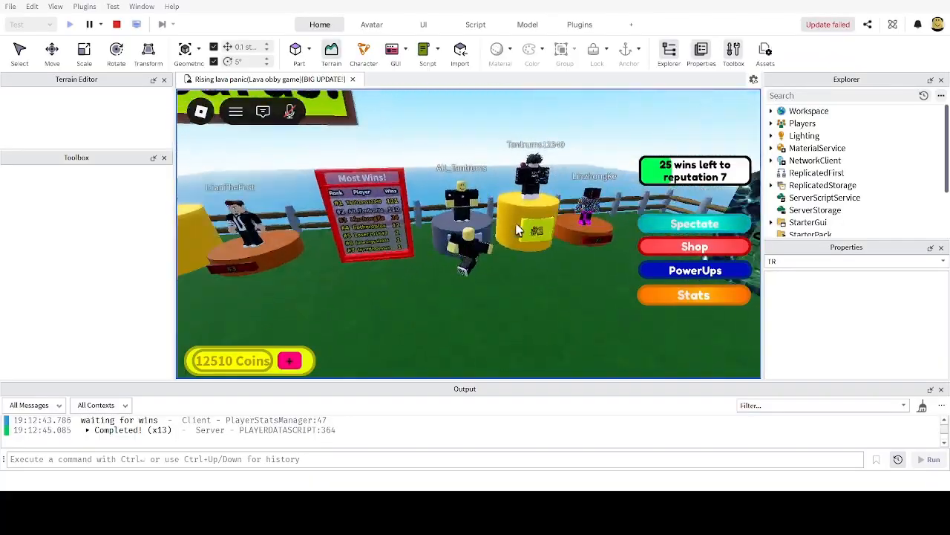
{"action": "key", "text": "a"}
{"action": "key", "text": "a"}
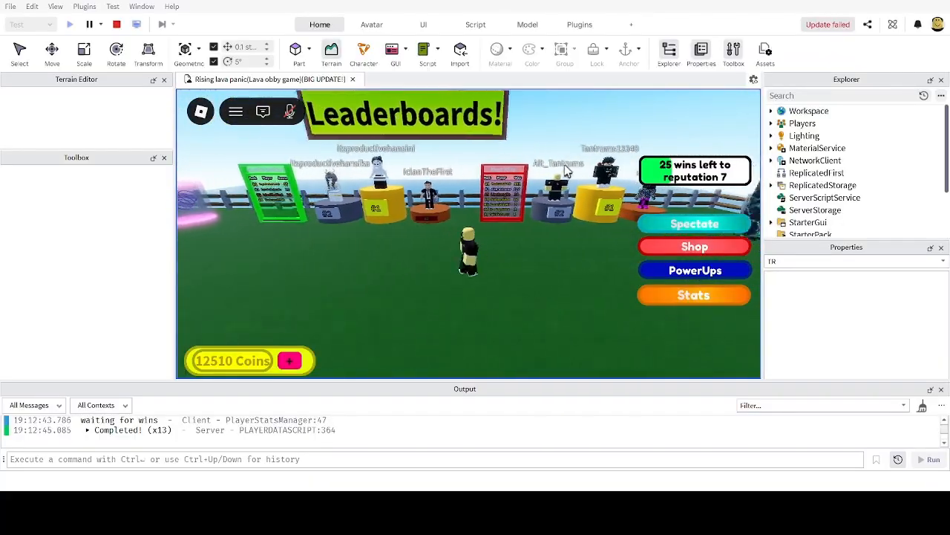
{"action": "key", "text": "d"}
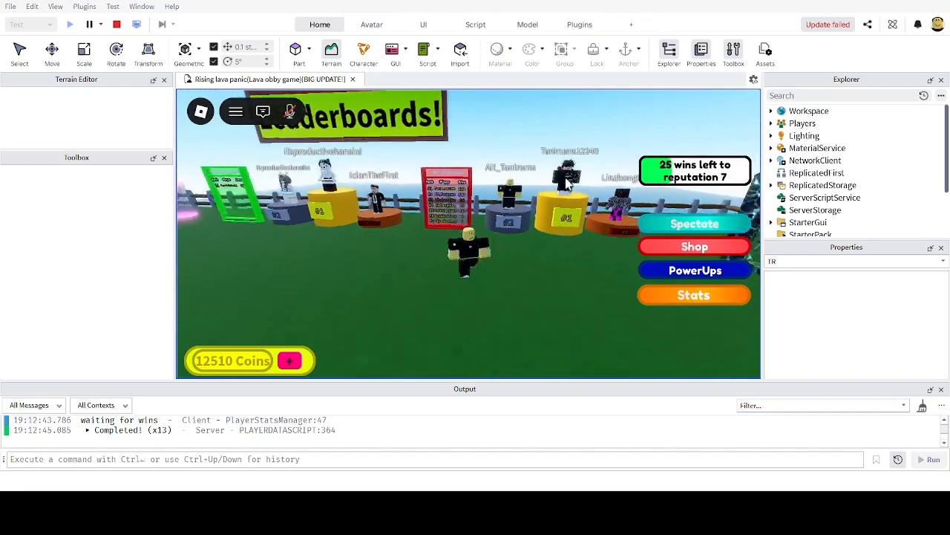
{"action": "key", "text": "w"}
{"action": "key", "text": "s"}
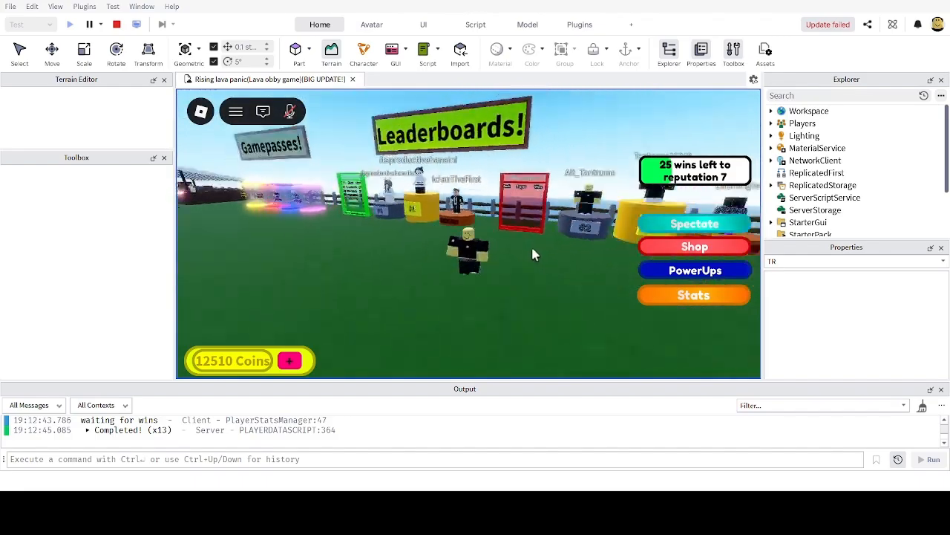
{"action": "key", "text": "w"}
Step: Run the character across the field and past the podiums, jumping onto one
{"action": "key", "text": "w"}
{"action": "right_click_drag", "start_coordinate": [533, 255], "coordinate": [487, 237]}
{"action": "key", "text": "d"}
{"action": "key", "text": "w"}
{"action": "key", "text": "w"}
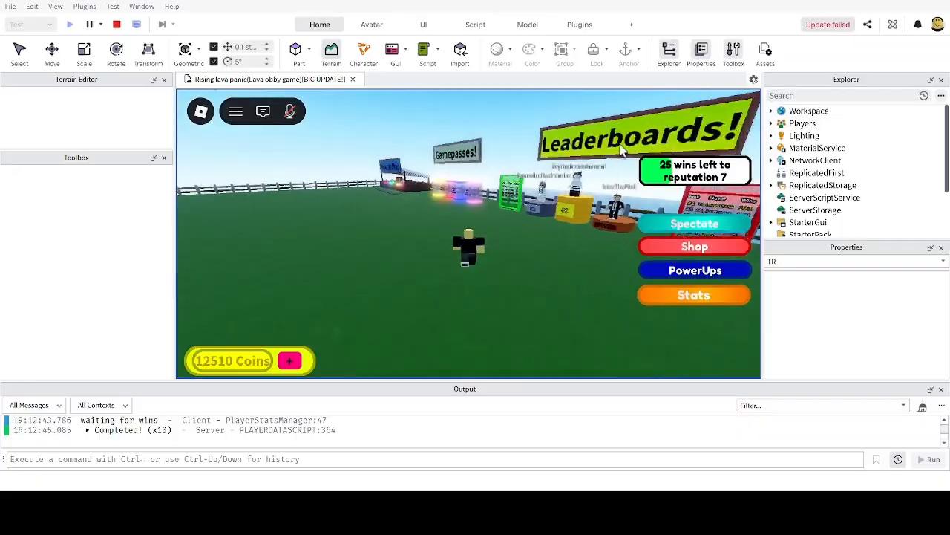
{"action": "right_click_drag", "start_coordinate": [461, 148], "coordinate": [461, 148]}
{"action": "key", "text": "w"}
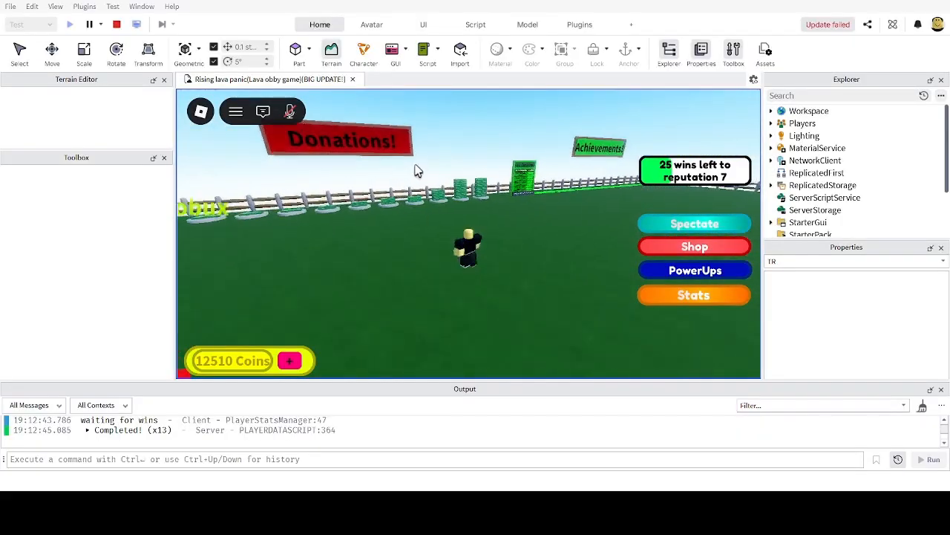
{"action": "right_click_drag", "start_coordinate": [436, 184], "coordinate": [488, 212]}
{"action": "key", "text": "w"}
{"action": "key", "text": "w"}
{"action": "key", "text": "w"}
{"action": "key", "text": "s"}
{"action": "key", "text": "d"}
{"action": "key", "text": "space"}
{"action": "key", "text": "w"}
{"action": "key", "text": "s"}
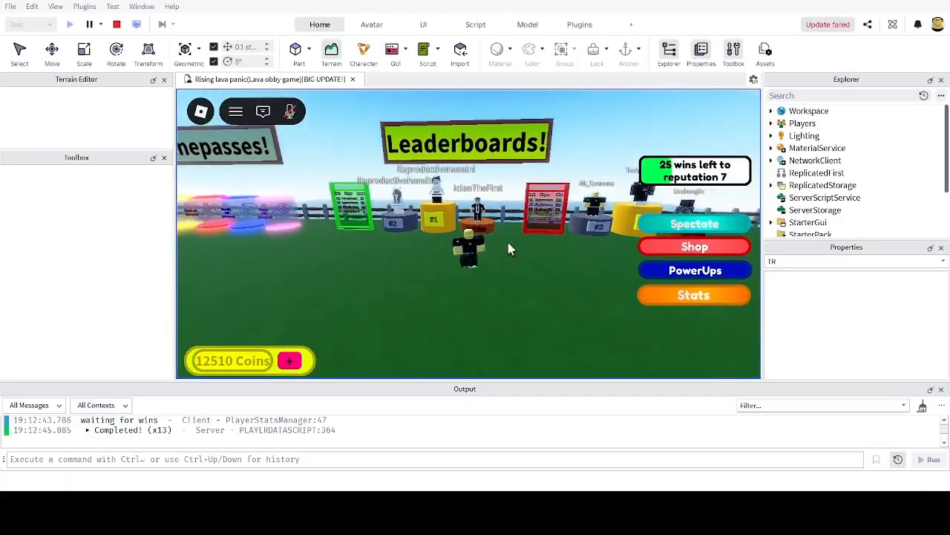
{"action": "key", "text": "w"}
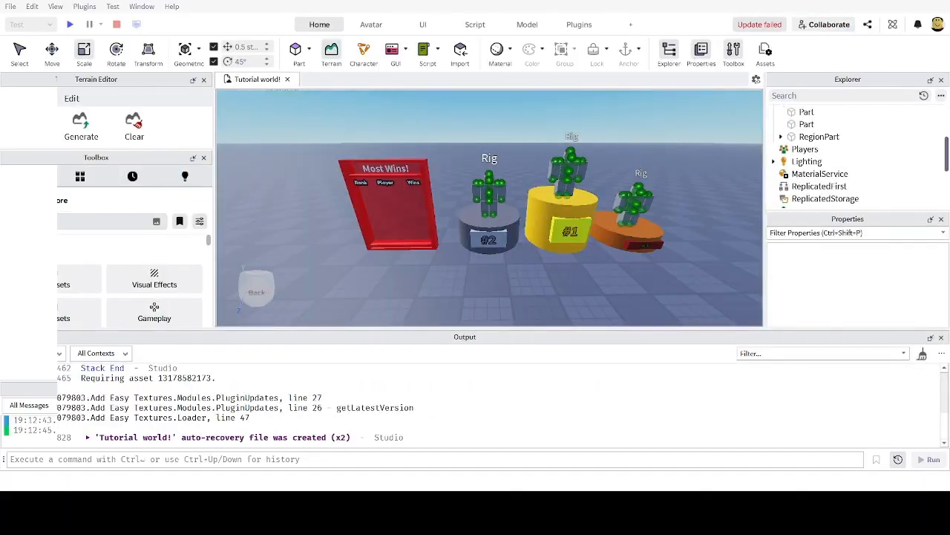
Step: Insert a new block part on the floor near the podiums and anchor it
{"action": "key", "text": "s"}
{"action": "right_click_drag", "start_coordinate": [593, 280], "coordinate": [598, 282]}
{"action": "key", "text": "w"}
{"action": "key", "text": "s"}
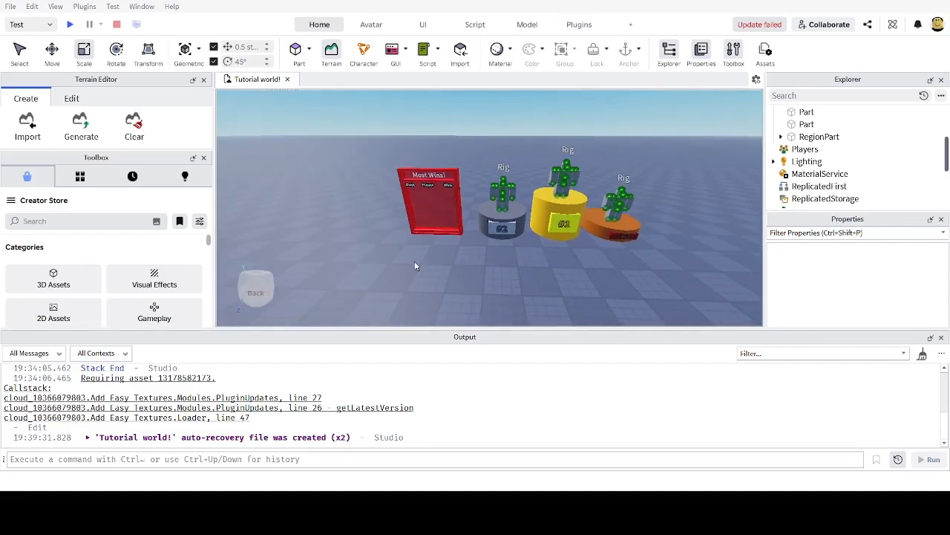
{"action": "right_click_drag", "start_coordinate": [652, 245], "coordinate": [548, 299]}
{"action": "key", "text": "w"}
{"action": "key", "text": "s"}
{"action": "key", "text": "w"}
{"action": "key", "text": "s"}
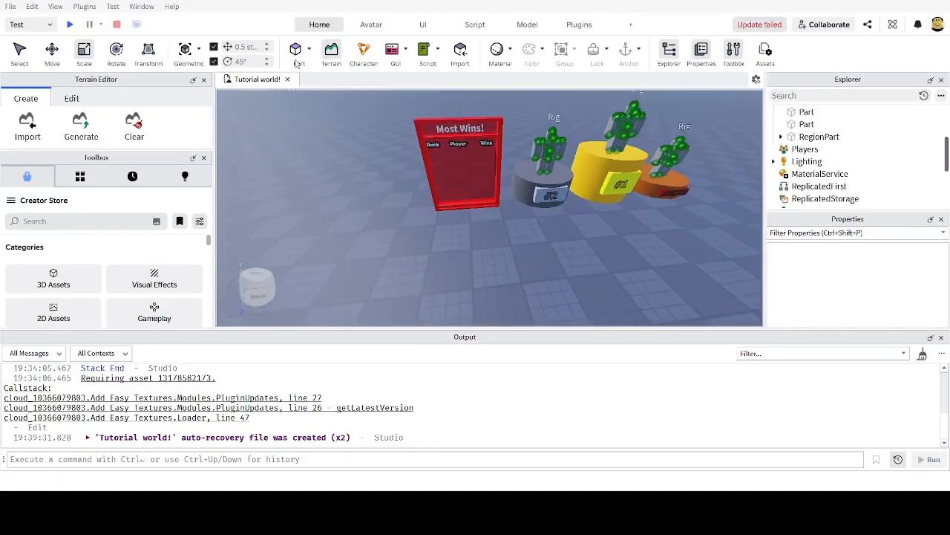
{"action": "key", "text": "w"}
{"action": "left_click", "coordinate": [298, 52]}
{"action": "left_click_drag", "start_coordinate": [502, 96], "coordinate": [498, 270]}
{"action": "left_click", "coordinate": [631, 51]}
Step: Make the part 1 stud thick, move it onto the red board, and stretch it 8.5 studs tall
{"action": "right_click_drag", "start_coordinate": [533, 150], "coordinate": [530, 164]}
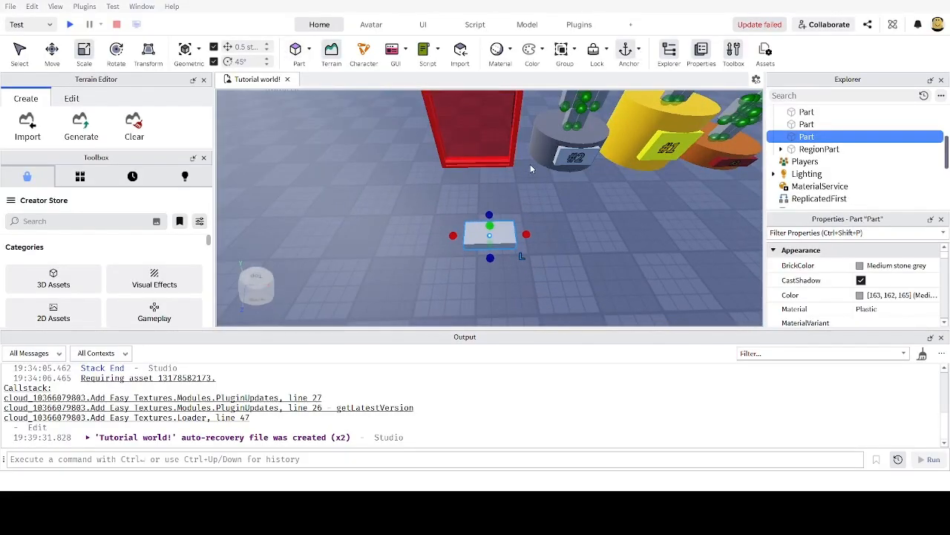
{"action": "key", "text": "d"}
{"action": "right_click_drag", "start_coordinate": [532, 202], "coordinate": [515, 201]}
{"action": "key", "text": "ctrl+3"}
{"action": "left_click_drag", "start_coordinate": [507, 190], "coordinate": [501, 196]}
{"action": "right_click_drag", "start_coordinate": [511, 206], "coordinate": [529, 200]}
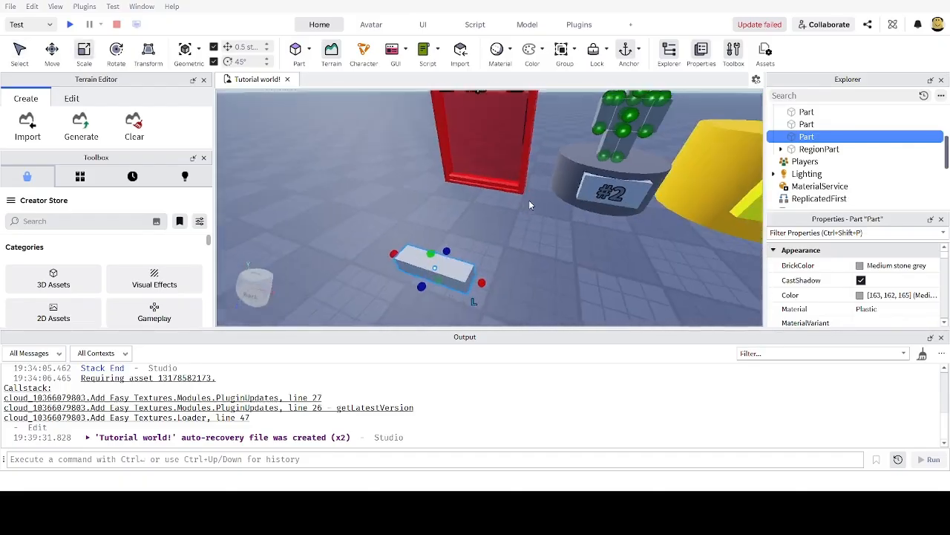
{"action": "scroll", "coordinate": [528, 199], "scroll_direction": "down", "scroll_amount": 1}
{"action": "left_click_drag", "start_coordinate": [451, 231], "coordinate": [462, 152]}
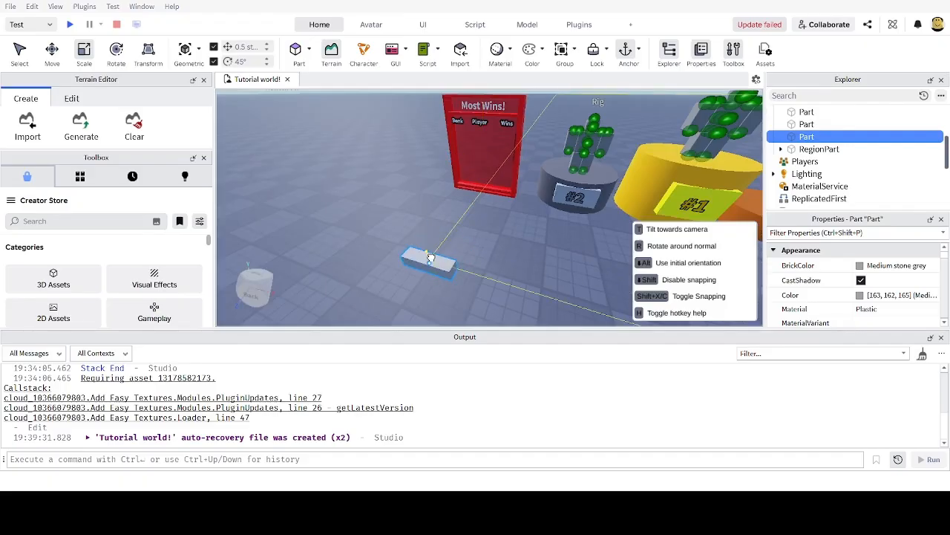
{"action": "left_click_drag", "start_coordinate": [429, 258], "coordinate": [424, 121]}
Step: Widen the part to 4.5 studs, push it flush against the board, and trim it to 7.5 studs tall
{"action": "right_click_drag", "start_coordinate": [444, 165], "coordinate": [452, 159]}
{"action": "scroll", "coordinate": [453, 159], "scroll_direction": "down", "scroll_amount": 2}
{"action": "left_click_drag", "start_coordinate": [473, 252], "coordinate": [503, 257]}
{"action": "right_click_drag", "start_coordinate": [503, 257], "coordinate": [537, 255]}
{"action": "left_click_drag", "start_coordinate": [537, 246], "coordinate": [413, 267]}
{"action": "scroll", "coordinate": [430, 194], "scroll_direction": "up", "scroll_amount": 2}
{"action": "left_click_drag", "start_coordinate": [364, 121], "coordinate": [364, 126]}
{"action": "scroll", "coordinate": [379, 159], "scroll_direction": "up", "scroll_amount": 2}
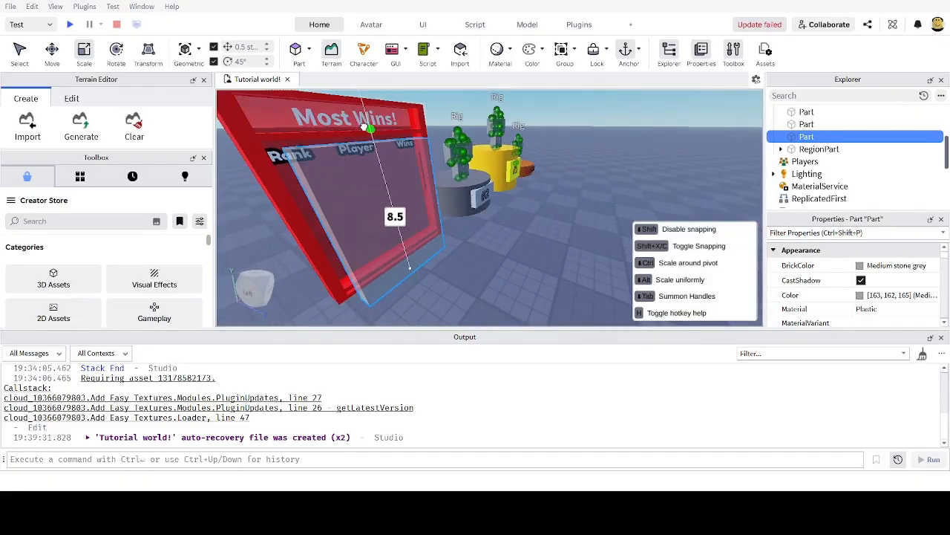
{"action": "right_click_drag", "start_coordinate": [379, 160], "coordinate": [441, 165]}
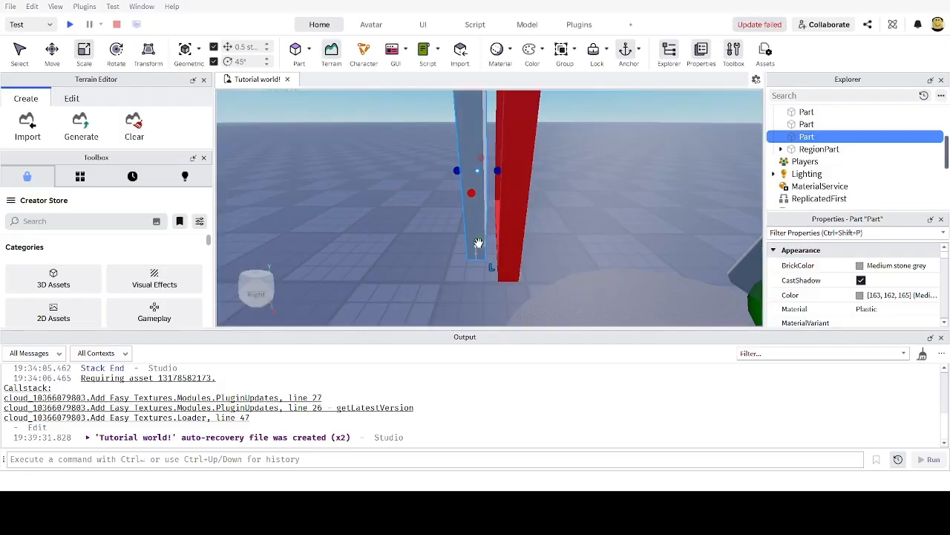
{"action": "left_click_drag", "start_coordinate": [479, 242], "coordinate": [479, 226]}
{"action": "mouse_move", "coordinate": [479, 225]}
{"action": "right_mouse_down"}
{"action": "mouse_move", "coordinate": [514, 219]}
{"action": "mouse_move", "coordinate": [479, 225]}
{"action": "right_mouse_up"}
Step: Widen the panel to cover the board, thin it to 0.5 studs, and duplicate it
{"action": "scroll", "coordinate": [479, 225], "scroll_direction": "down", "scroll_amount": 3}
{"action": "scroll", "coordinate": [479, 225], "scroll_direction": "down", "scroll_amount": 1}
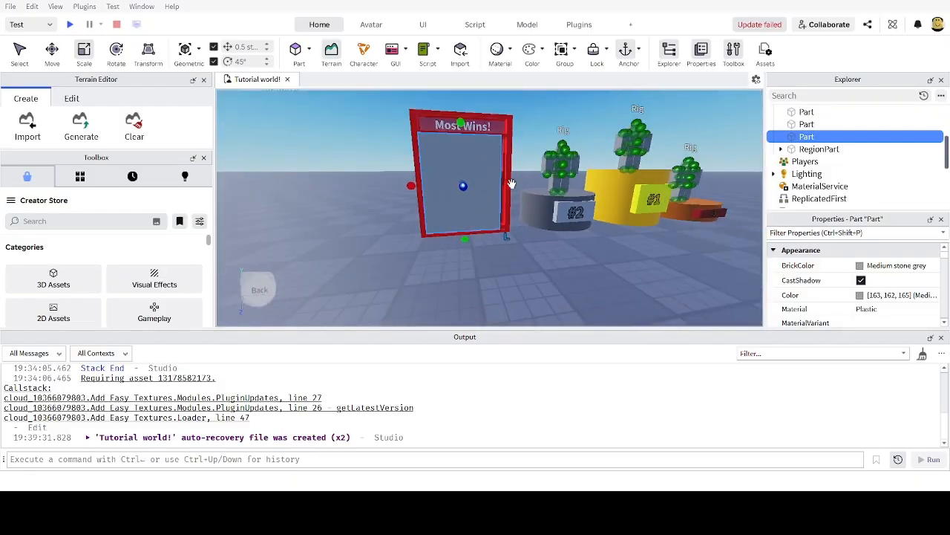
{"action": "left_click_drag", "start_coordinate": [511, 183], "coordinate": [516, 185]}
{"action": "scroll", "coordinate": [502, 197], "scroll_direction": "up", "scroll_amount": 4}
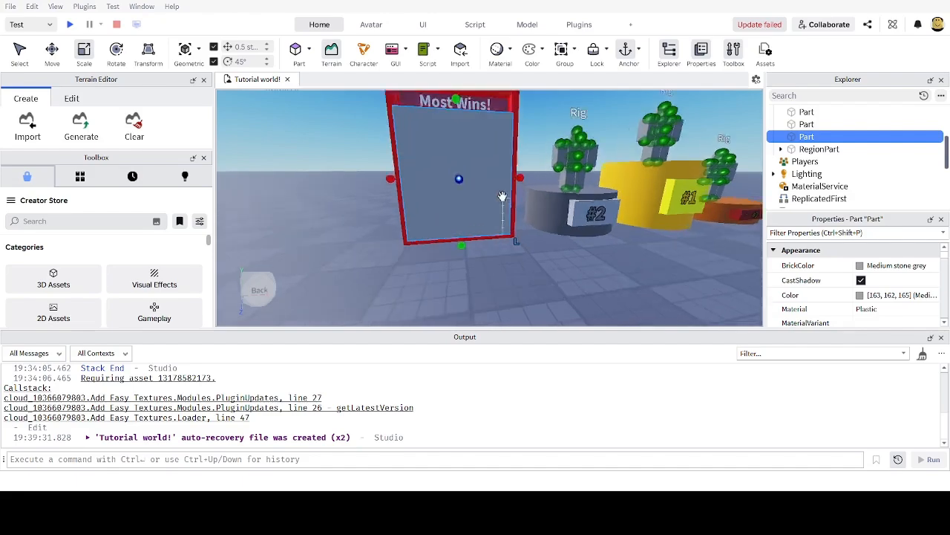
{"action": "right_click_drag", "start_coordinate": [503, 198], "coordinate": [481, 216]}
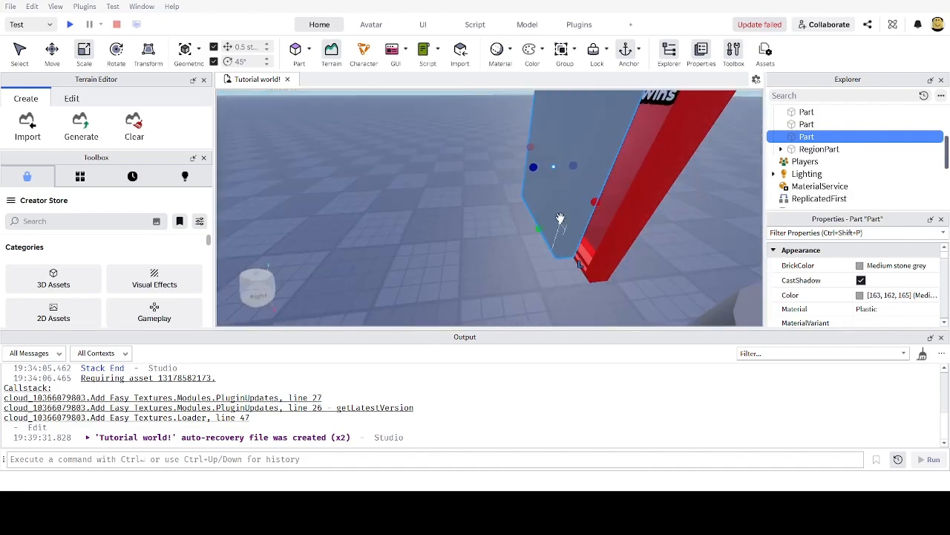
{"action": "right_click_drag", "start_coordinate": [560, 218], "coordinate": [527, 241]}
{"action": "left_click_drag", "start_coordinate": [527, 241], "coordinate": [517, 260]}
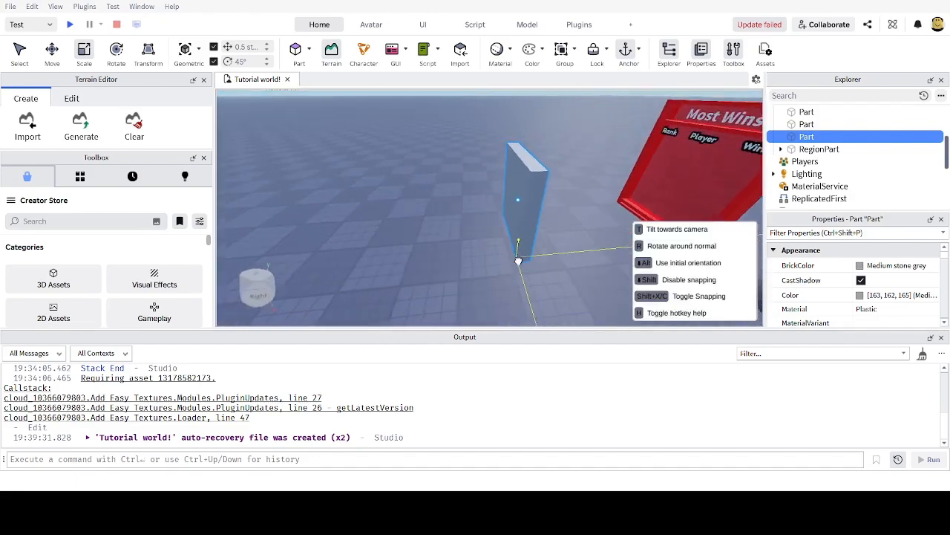
{"action": "right_click_drag", "start_coordinate": [518, 260], "coordinate": [508, 264]}
{"action": "scroll", "coordinate": [280, 229], "scroll_direction": "down", "scroll_amount": 2}
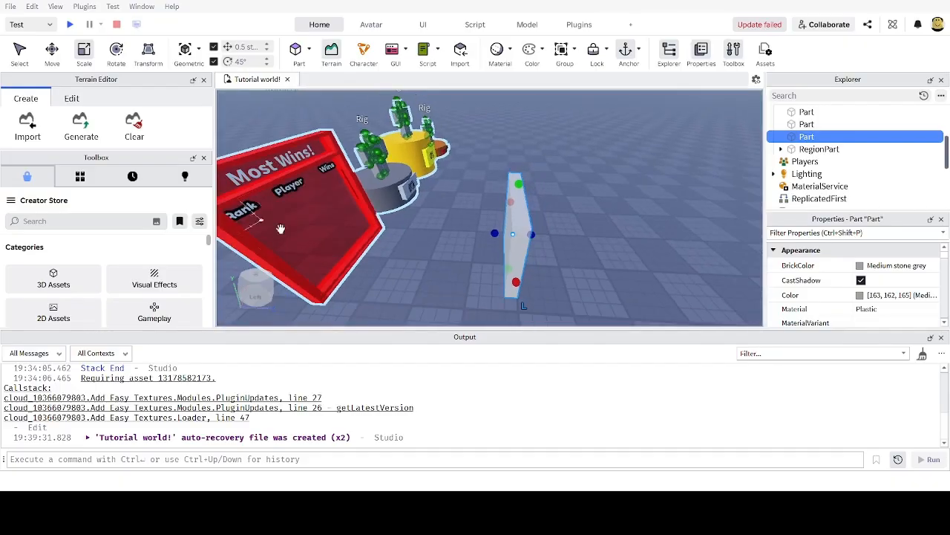
{"action": "scroll", "coordinate": [475, 259], "scroll_direction": "up", "scroll_amount": 2}
{"action": "left_click_drag", "start_coordinate": [501, 242], "coordinate": [510, 246]}
{"action": "right_click_drag", "start_coordinate": [619, 219], "coordinate": [630, 225]}
{"action": "scroll", "coordinate": [629, 225], "scroll_direction": "down", "scroll_amount": 3}
{"action": "scroll", "coordinate": [619, 230], "scroll_direction": "up", "scroll_amount": 3}
{"action": "scroll", "coordinate": [618, 230], "scroll_direction": "down", "scroll_amount": 3}
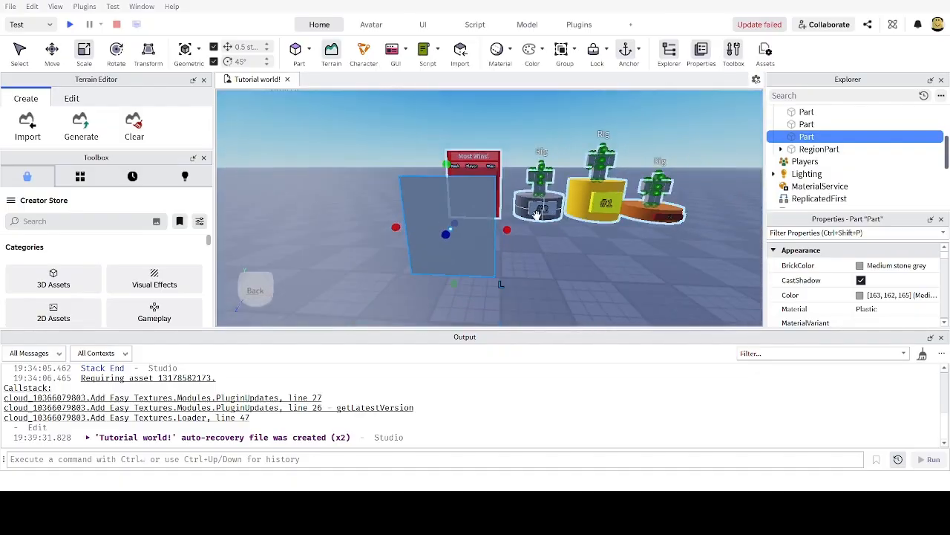
{"action": "key", "text": "ctrl+d"}
Step: Raise the duplicate panel 3.5 studs, shorten it from the top, and nudge it 0.5 studs into place
{"action": "left_click_drag", "start_coordinate": [451, 182], "coordinate": [451, 141]}
{"action": "left_click_drag", "start_coordinate": [451, 242], "coordinate": [448, 241]}
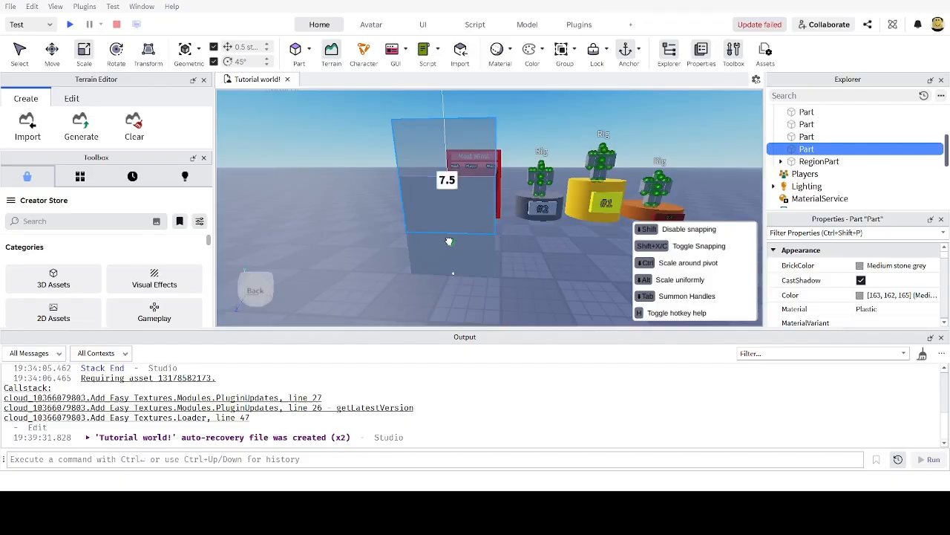
{"action": "left_click_drag", "start_coordinate": [461, 172], "coordinate": [460, 168]}
{"action": "left_click_drag", "start_coordinate": [442, 107], "coordinate": [442, 116]}
{"action": "key", "text": "ctrl+2"}
{"action": "left_click_drag", "start_coordinate": [447, 182], "coordinate": [448, 187]}
{"action": "key", "text": "a"}
{"action": "right_click_drag", "start_coordinate": [453, 190], "coordinate": [429, 157]}
{"action": "key", "text": "a"}
{"action": "key", "text": "d"}
{"action": "scroll", "coordinate": [484, 148], "scroll_direction": "up", "scroll_amount": 3}
{"action": "key", "text": "a"}
{"action": "right_click_drag", "start_coordinate": [496, 129], "coordinate": [450, 219]}
Step: Select the lower grey panel and name it ListPart
{"action": "left_click", "coordinate": [458, 224]}
{"action": "key", "text": "a"}
{"action": "key", "text": "d"}
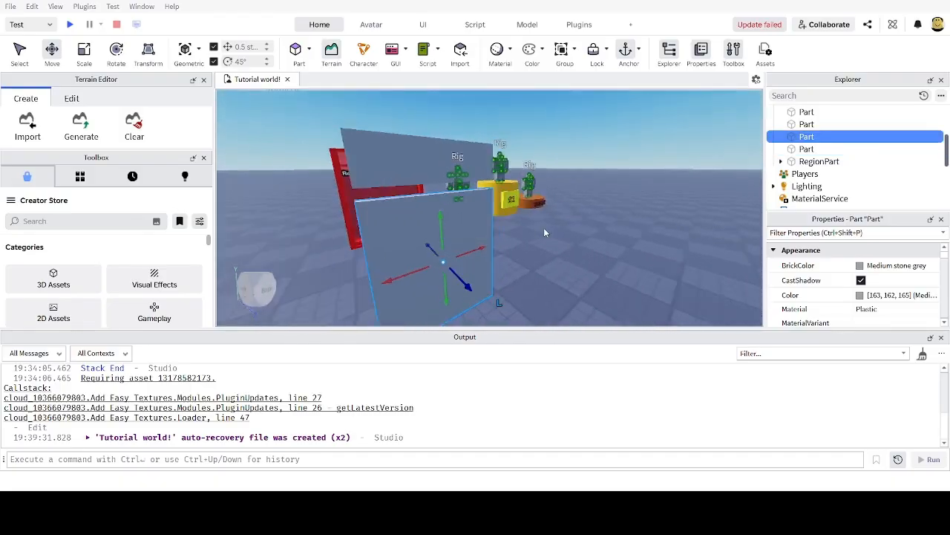
{"action": "right_click_drag", "start_coordinate": [545, 233], "coordinate": [490, 245]}
{"action": "key", "text": "d"}
{"action": "key", "text": "s"}
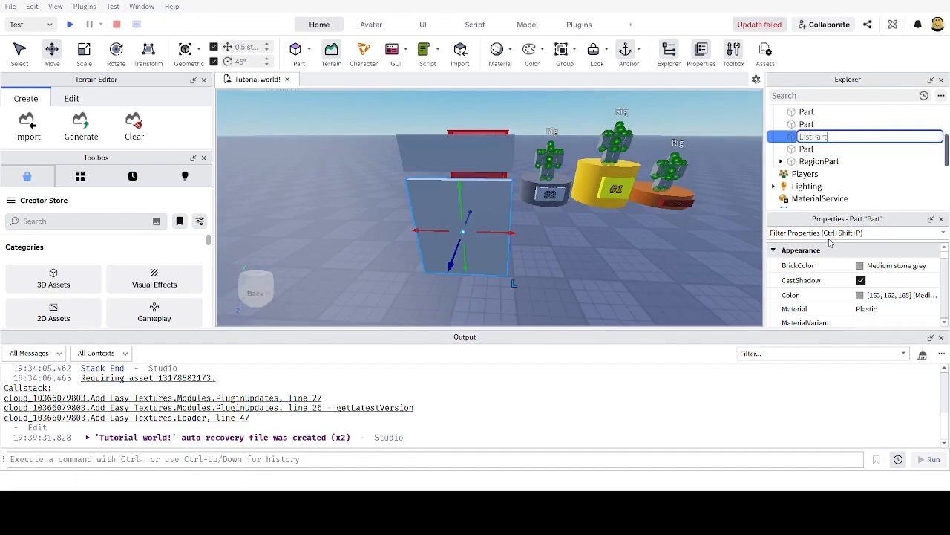
Step: Rename the upper flat part above the list panel to HeadingPart
{"action": "left_click", "coordinate": [839, 150]}
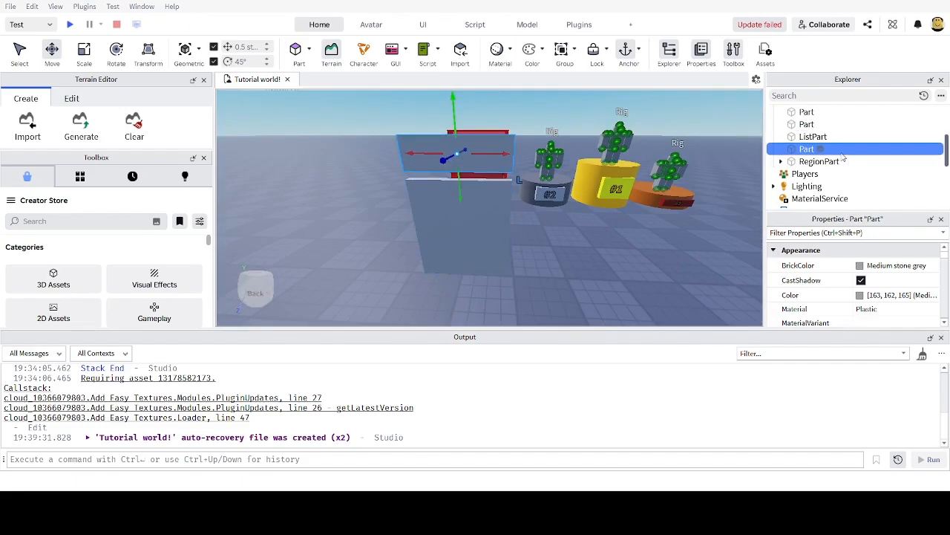
{"action": "key", "text": "F2"}
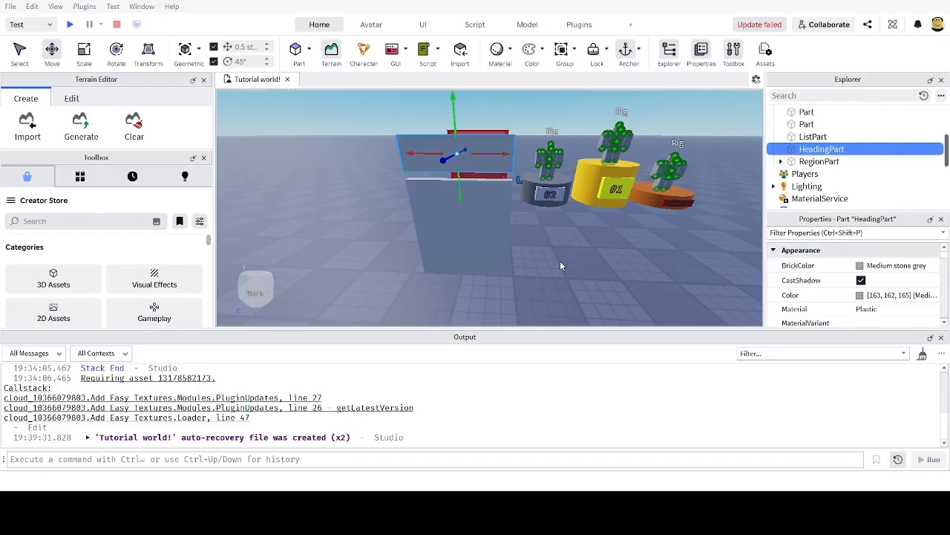
{"action": "right_click_drag", "start_coordinate": [561, 266], "coordinate": [572, 263]}
{"action": "left_click", "coordinate": [463, 244]}
{"action": "left_click", "coordinate": [820, 150]}
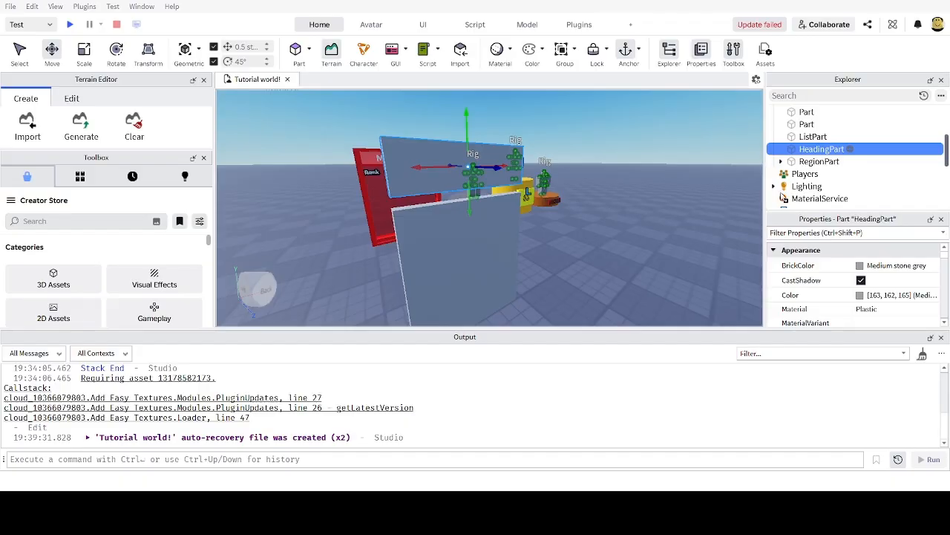
Step: Add a SurfaceGui with a TextLabel inside it to HeadingPart
{"action": "left_click", "coordinate": [753, 211]}
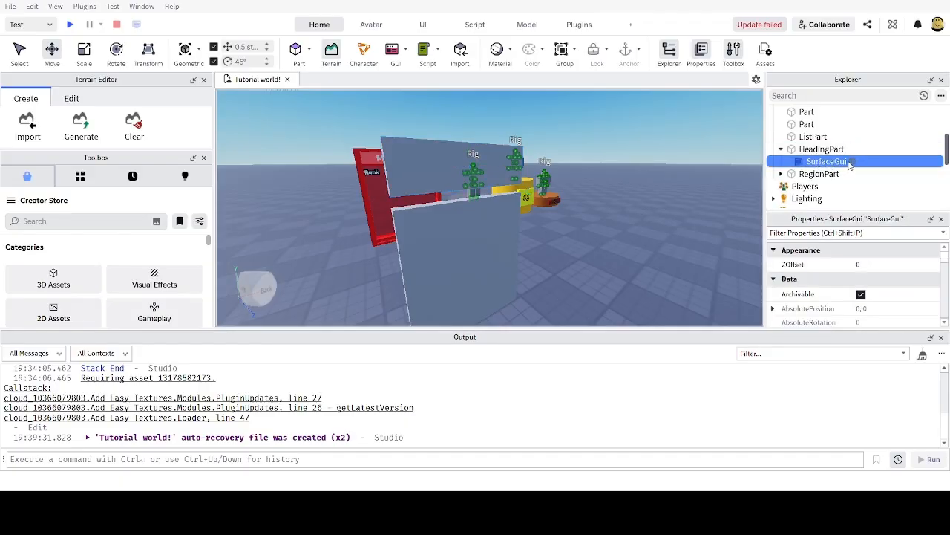
{"action": "left_click", "coordinate": [775, 216]}
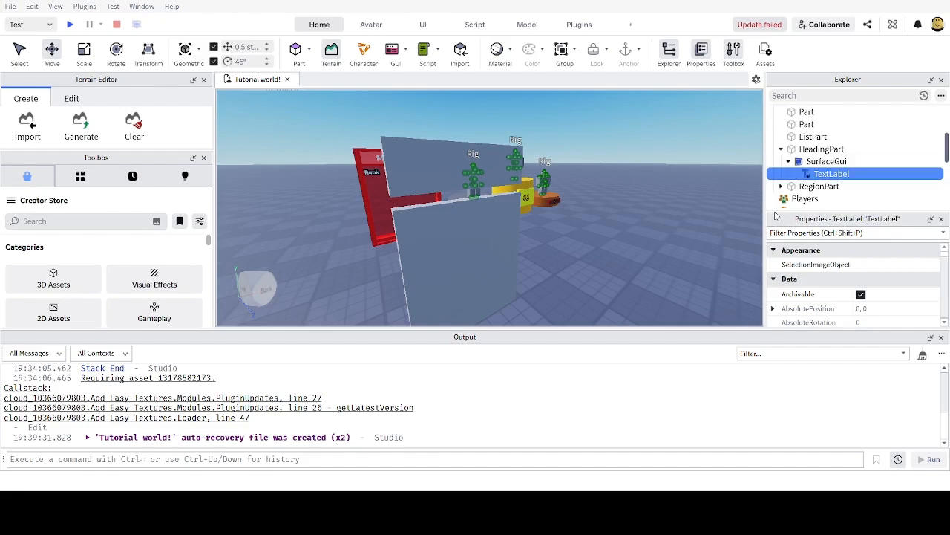
{"action": "key", "text": "w"}
{"action": "right_click_drag", "start_coordinate": [565, 144], "coordinate": [565, 144]}
{"action": "key", "text": "f"}
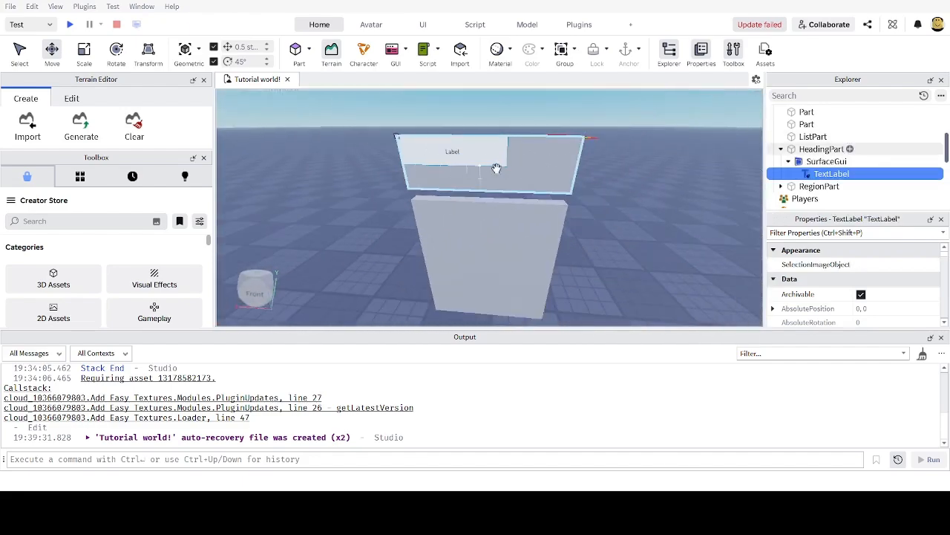
Step: Rotate HeadingPart 180° so its Label faces the other way
{"action": "left_click", "coordinate": [541, 165]}
{"action": "key", "text": "ctrl+3"}
{"action": "mouse_move", "coordinate": [541, 166]}
{"action": "right_mouse_down"}
{"action": "mouse_move", "coordinate": [564, 168]}
{"action": "mouse_move", "coordinate": [551, 166]}
{"action": "right_mouse_up"}
{"action": "key", "text": "ctrl+4"}
{"action": "left_click_drag", "start_coordinate": [499, 173], "coordinate": [500, 103]}
{"action": "right_click_drag", "start_coordinate": [548, 127], "coordinate": [568, 152]}
{"action": "left_click", "coordinate": [825, 174]}
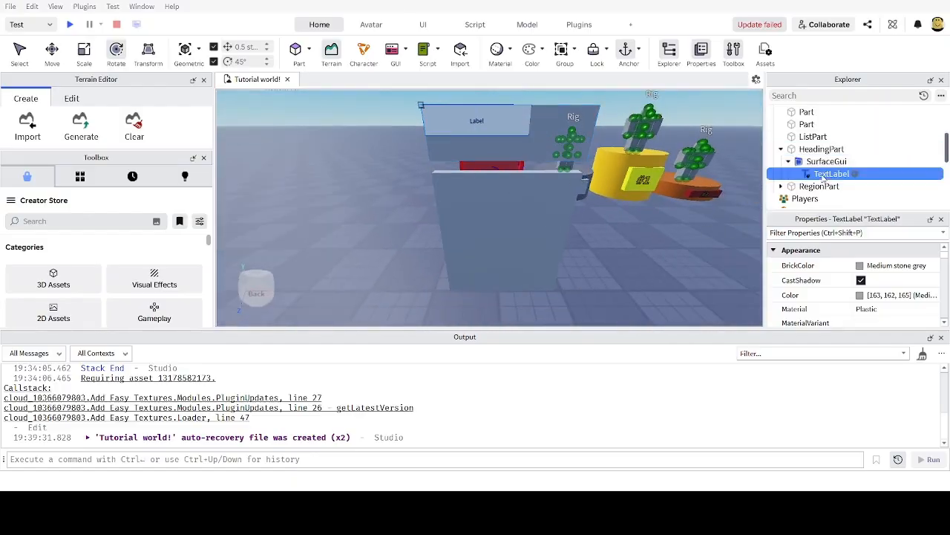
Step: Set the TextLabel's Size to {1,0},{1,0} so it fills the whole surface
{"action": "left_click", "coordinate": [817, 232]}
{"action": "type", "text": "siz"}
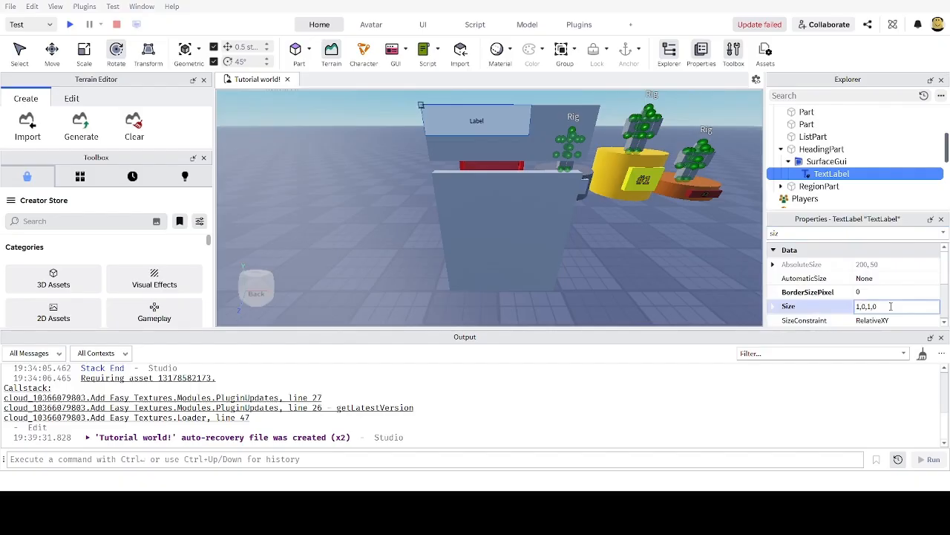
{"action": "left_click", "coordinate": [891, 306]}
{"action": "type", "text": "1,0,1,0"}
{"action": "key", "text": "Return"}
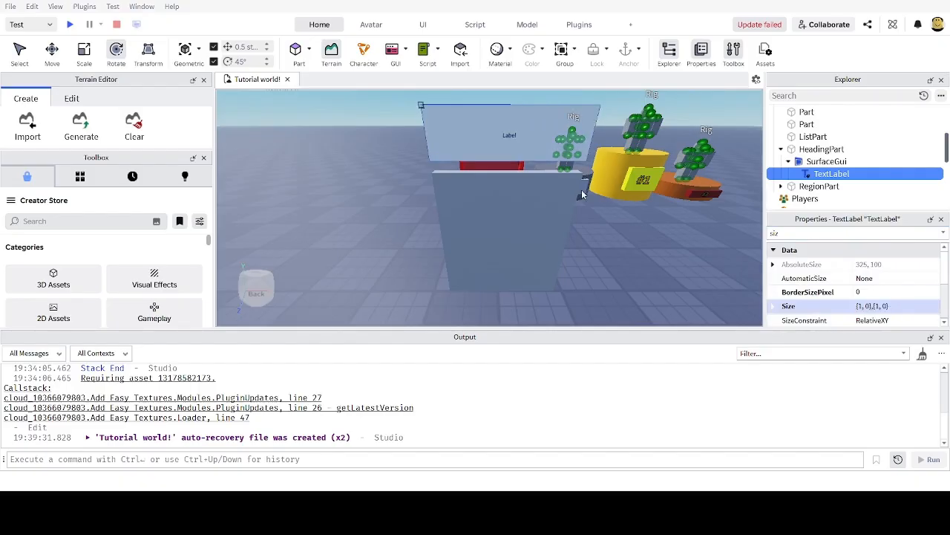
{"action": "right_click_drag", "start_coordinate": [500, 161], "coordinate": [409, 153]}
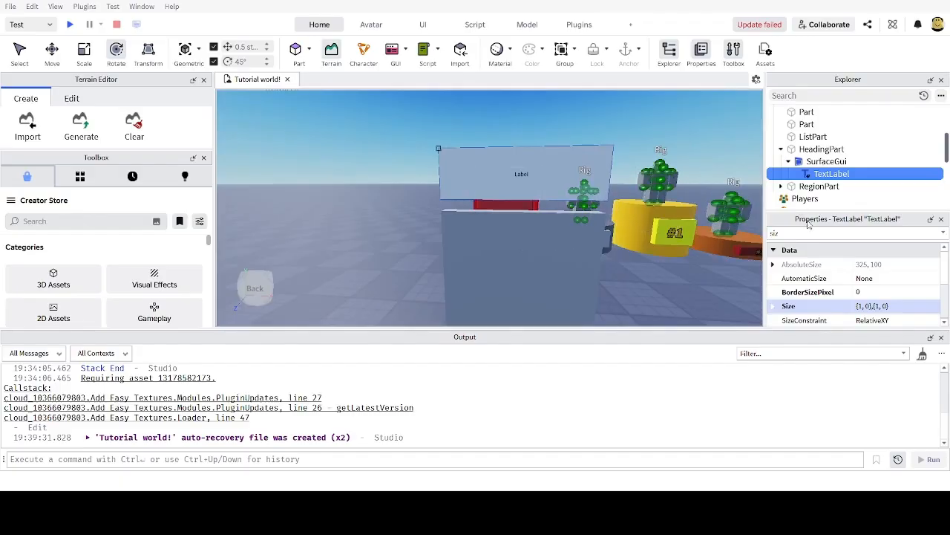
Step: Enable TextScaled on the TextLabel
{"action": "key", "text": "BackSpace"}
{"action": "key", "text": "BackSpace"}
{"action": "key", "text": "BackSpace"}
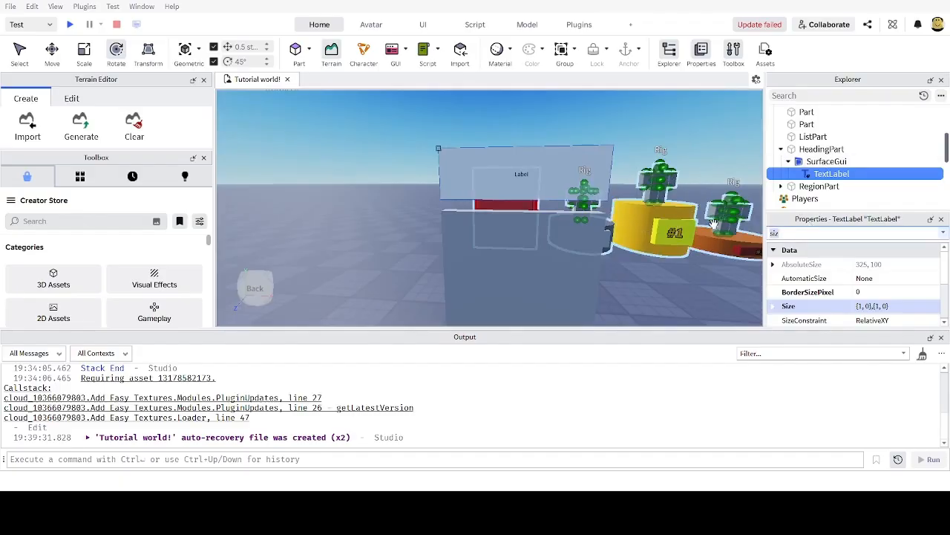
{"action": "type", "text": "text"}
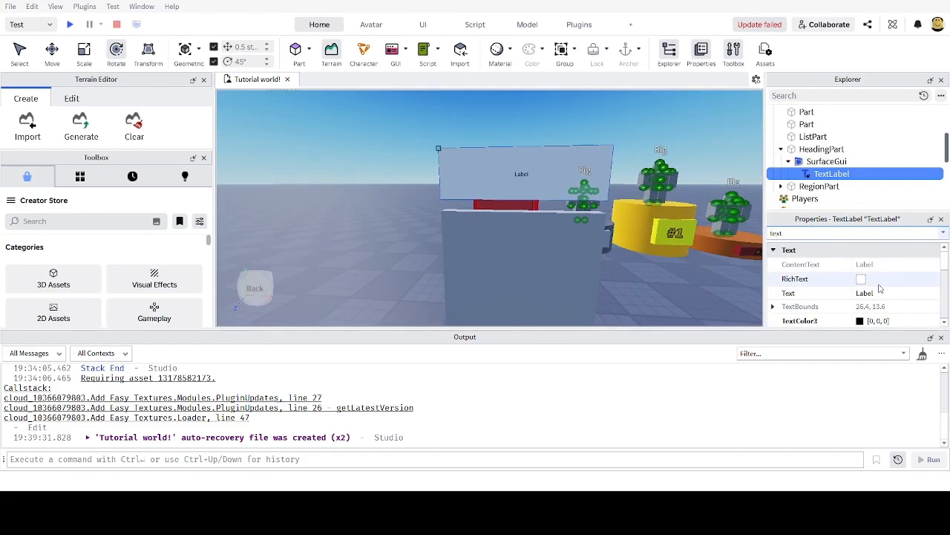
{"action": "scroll", "coordinate": [879, 288], "scroll_direction": "down", "scroll_amount": 3}
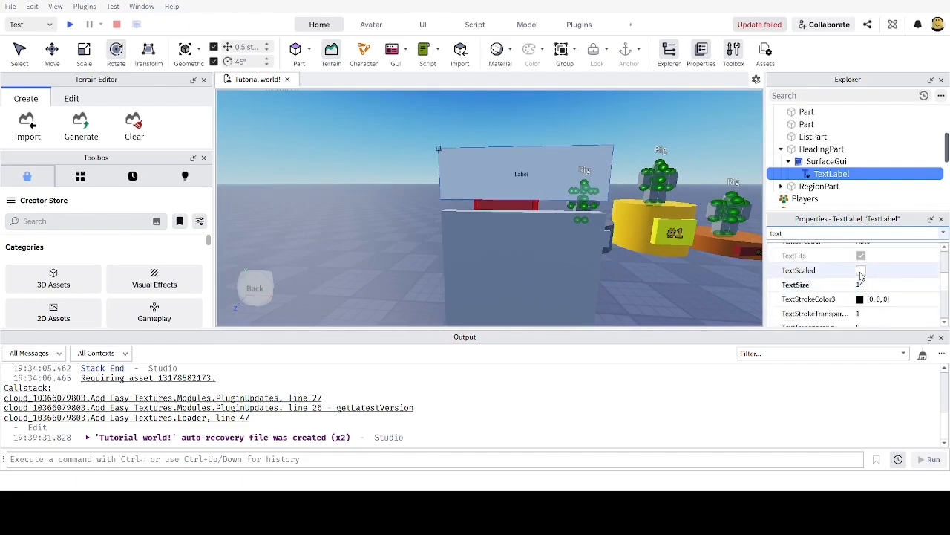
{"action": "left_click", "coordinate": [861, 272]}
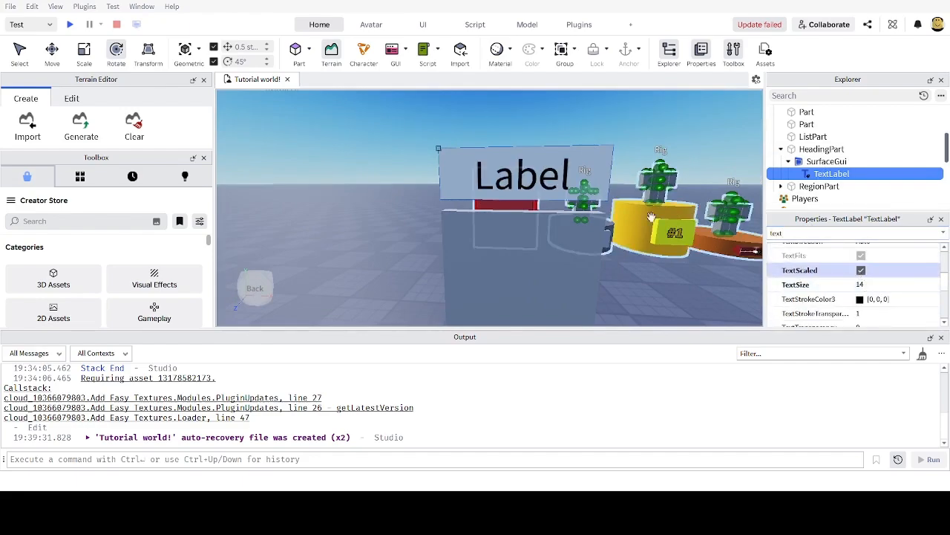
{"action": "right_click_drag", "start_coordinate": [631, 166], "coordinate": [543, 193]}
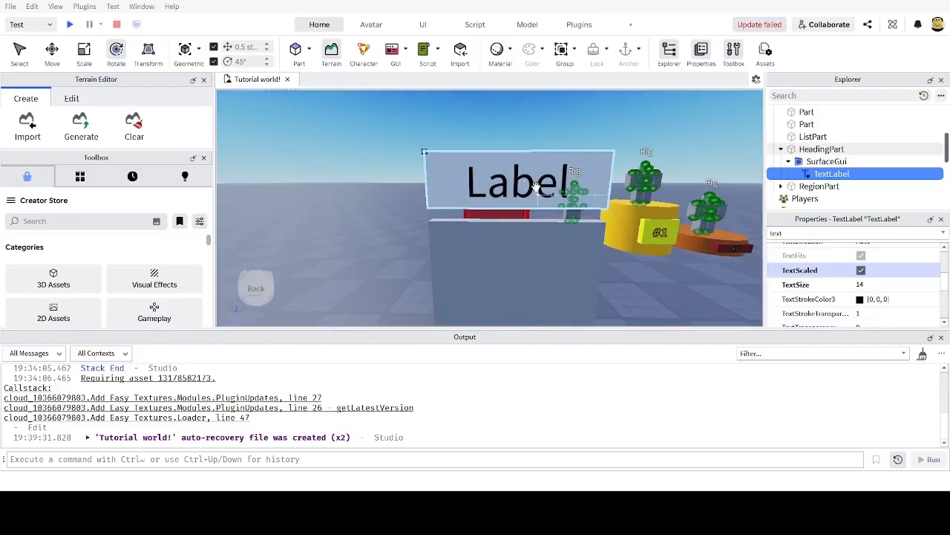
Step: Stretch HeadingPart wider to the right and taller upward
{"action": "left_click", "coordinate": [533, 185]}
{"action": "scroll", "coordinate": [525, 170], "scroll_direction": "down", "scroll_amount": 3}
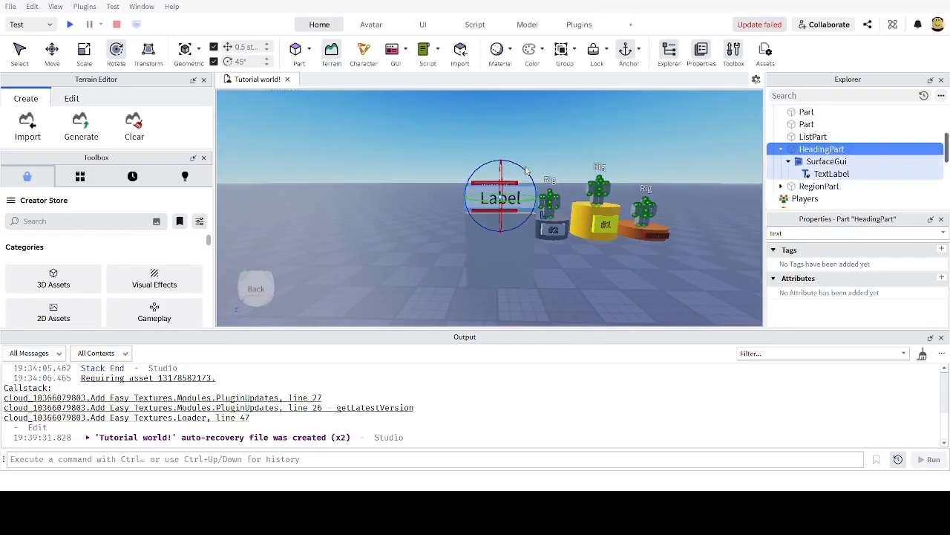
{"action": "left_click_drag", "start_coordinate": [548, 196], "coordinate": [671, 193]}
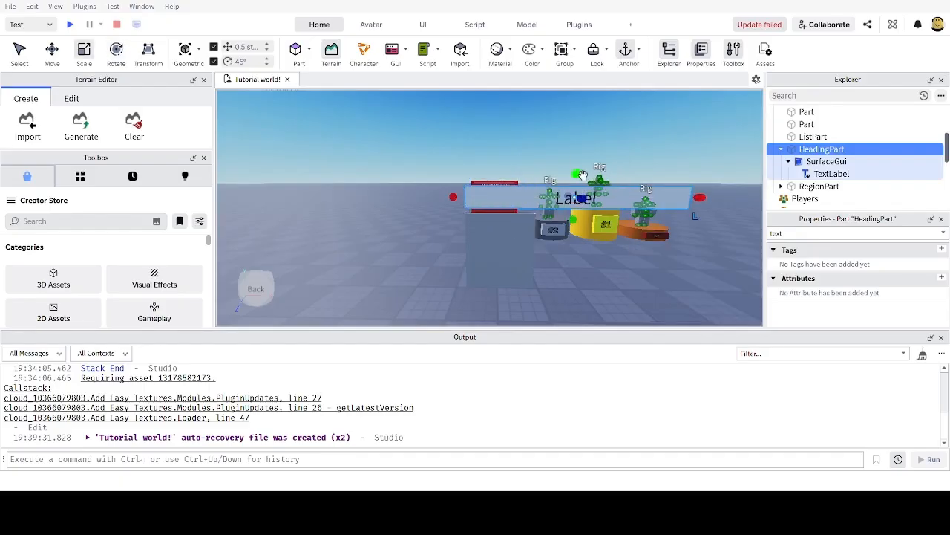
{"action": "left_click_drag", "start_coordinate": [581, 176], "coordinate": [592, 106]}
{"action": "scroll", "coordinate": [593, 122], "scroll_direction": "down", "scroll_amount": 2}
{"action": "scroll", "coordinate": [564, 196], "scroll_direction": "up", "scroll_amount": 4}
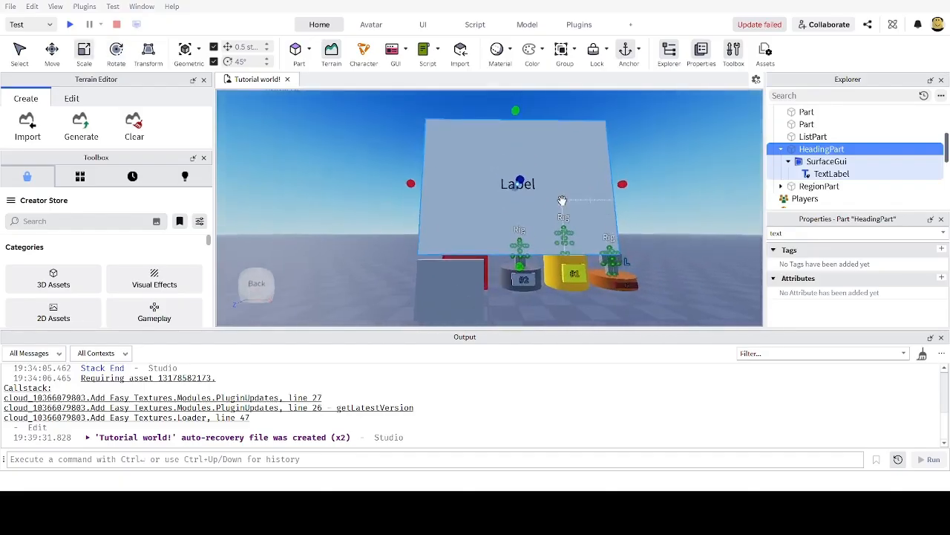
{"action": "scroll", "coordinate": [565, 212], "scroll_direction": "down", "scroll_amount": 2}
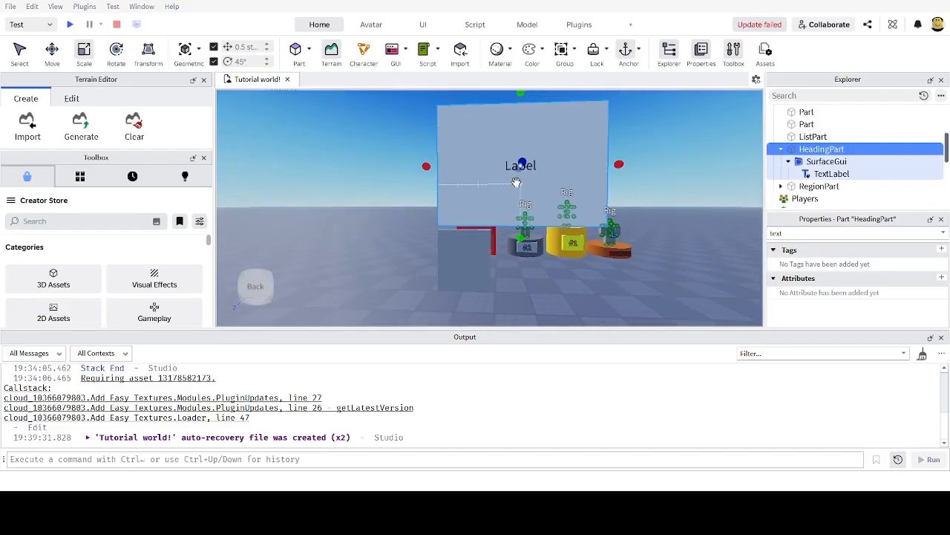
{"action": "left_click", "coordinate": [820, 162]}
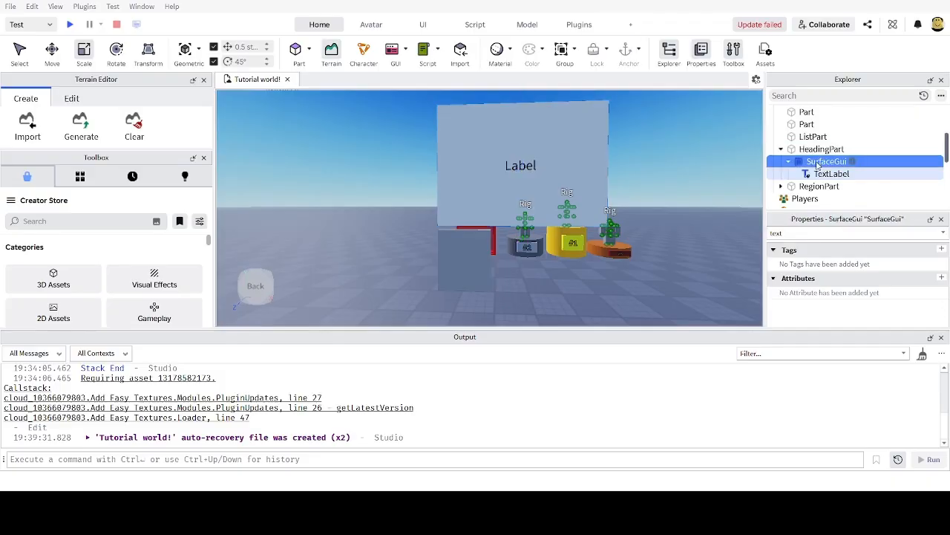
{"action": "key", "text": "ctrl+a"}
{"action": "key", "text": "BackSpace"}
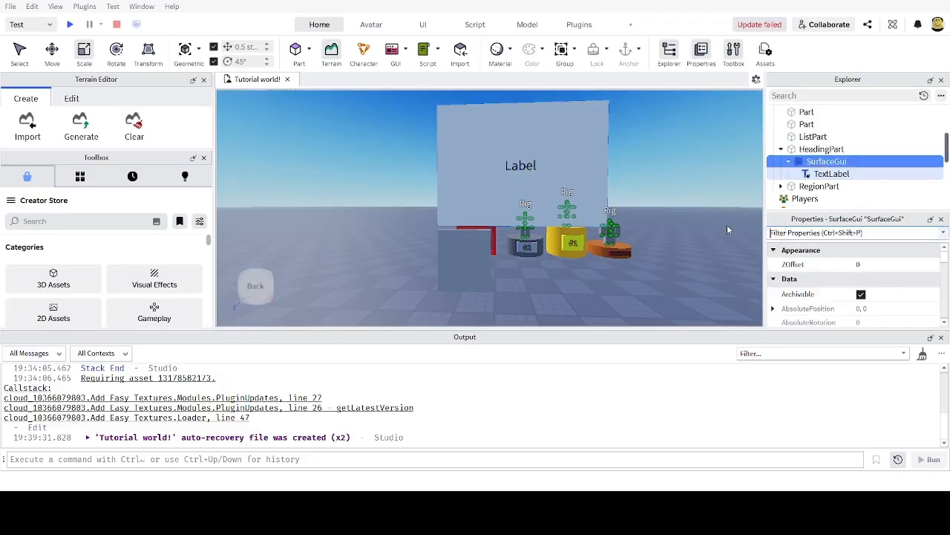
{"action": "type", "text": "pix"}
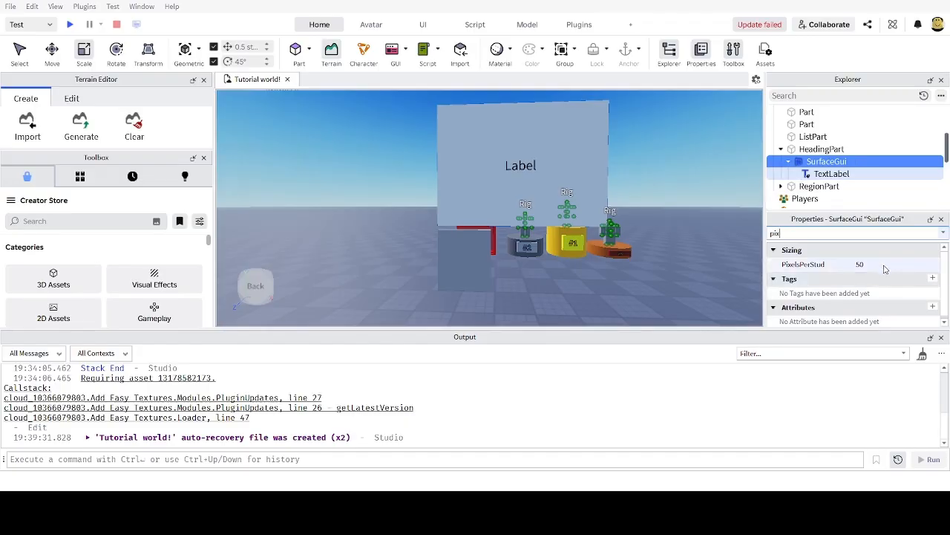
{"action": "left_click_drag", "start_coordinate": [905, 268], "coordinate": [896, 267]}
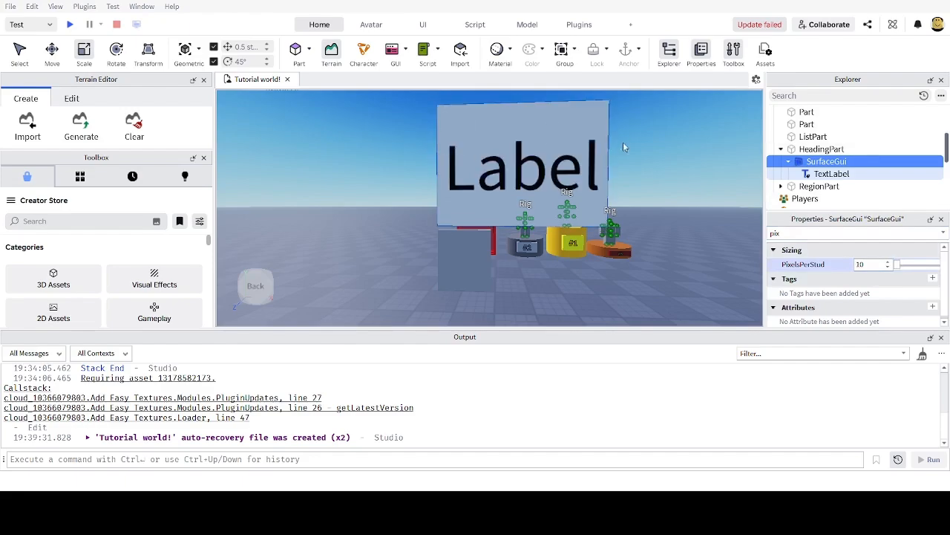
{"action": "left_click", "coordinate": [877, 264]}
{"action": "type", "text": "50"}
{"action": "key", "text": "Return"}
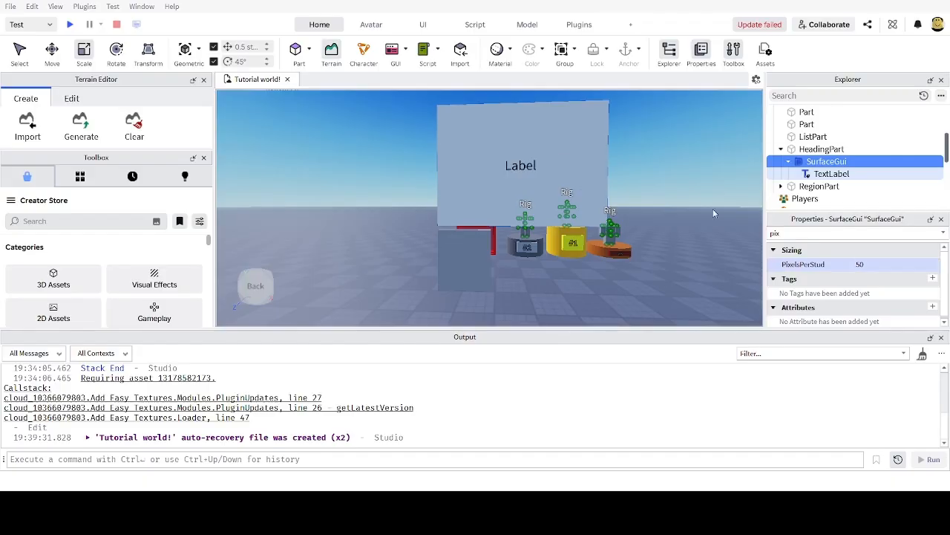
{"action": "left_click", "coordinate": [508, 194]}
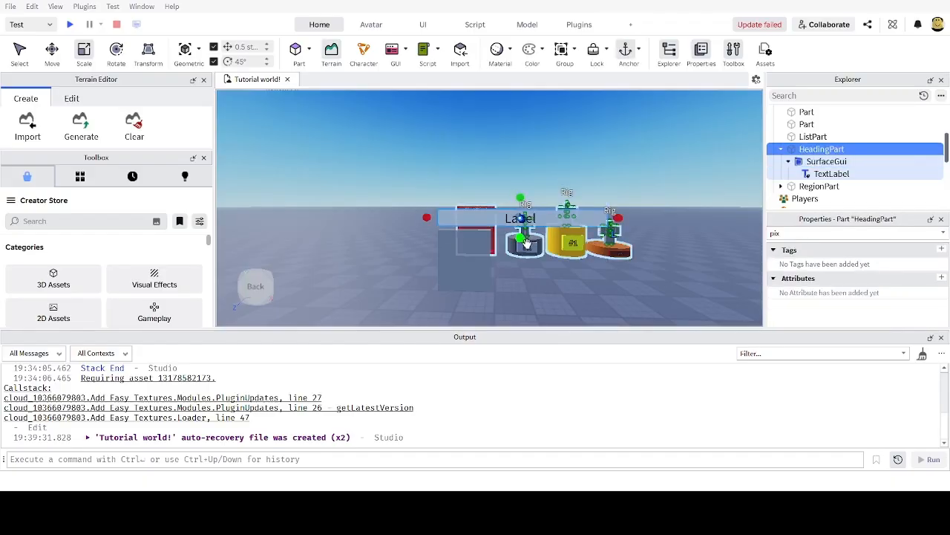
Step: Undo the last size change to HeadingPart
{"action": "key", "text": "ctrl+z"}
{"action": "right_click_drag", "start_coordinate": [507, 242], "coordinate": [501, 245]}
{"action": "scroll", "coordinate": [477, 220], "scroll_direction": "up", "scroll_amount": 4}
{"action": "scroll", "coordinate": [589, 180], "scroll_direction": "down", "scroll_amount": 2}
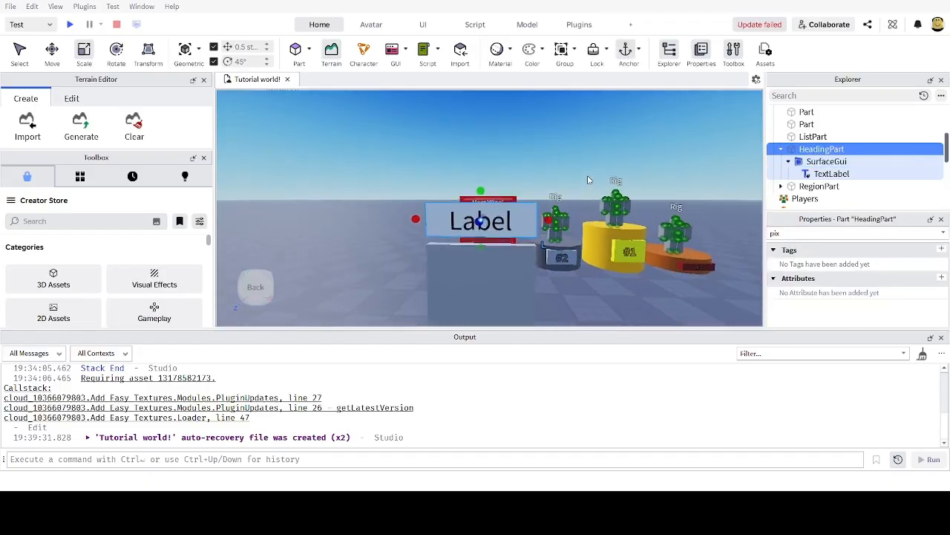
Step: Change the heading TextLabel's Text from 'Label' to 'Top 15 wins!'
{"action": "left_click", "coordinate": [831, 173]}
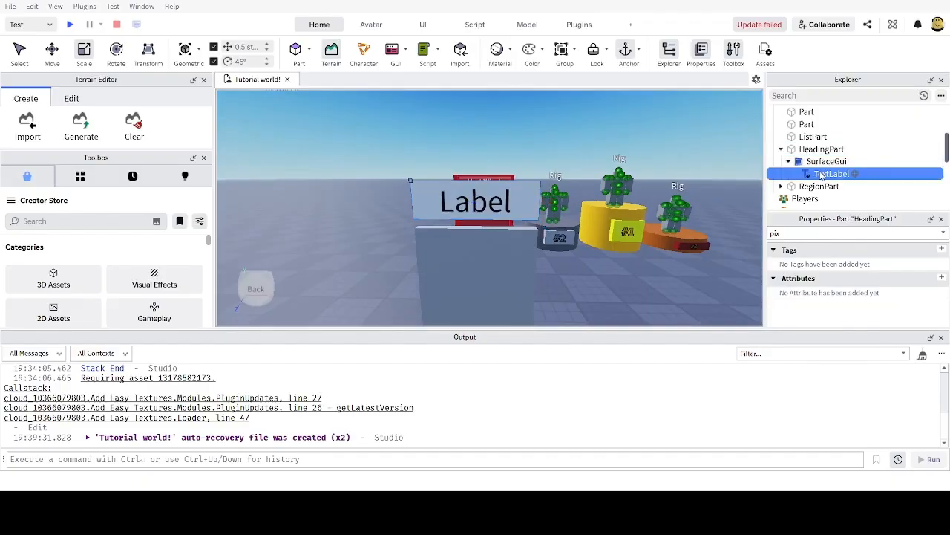
{"action": "left_click", "coordinate": [791, 236]}
{"action": "type", "text": "na"}
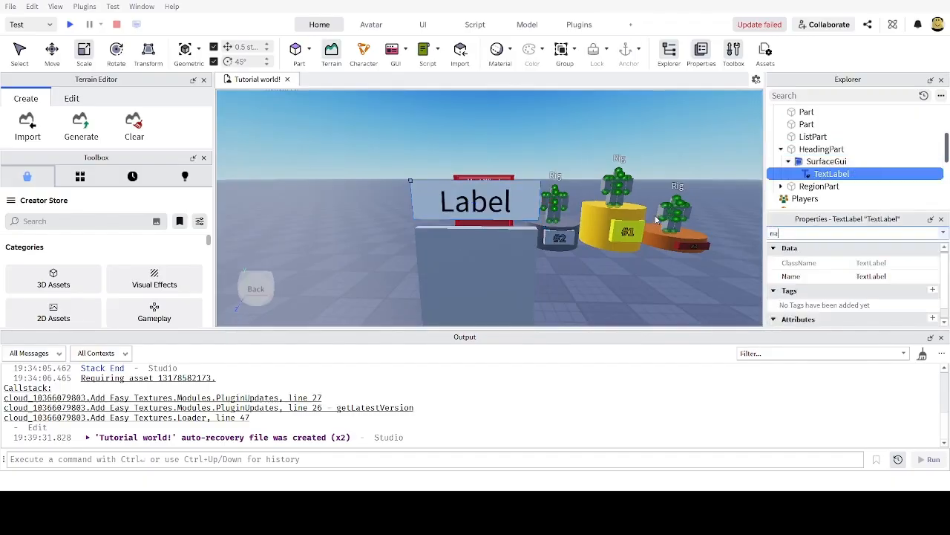
{"action": "key", "text": "BackSpace"}
{"action": "key", "text": "BackSpace"}
{"action": "type", "text": "tex"}
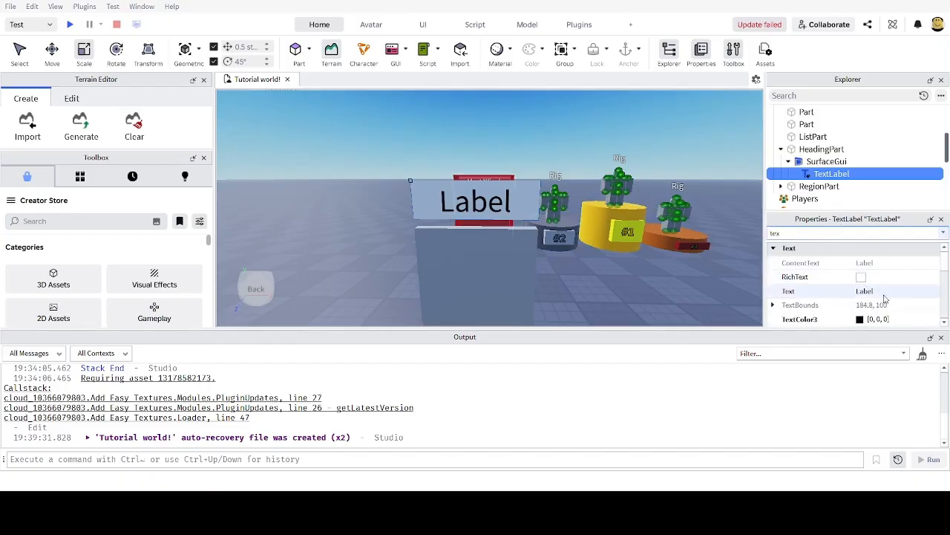
{"action": "left_click", "coordinate": [885, 295]}
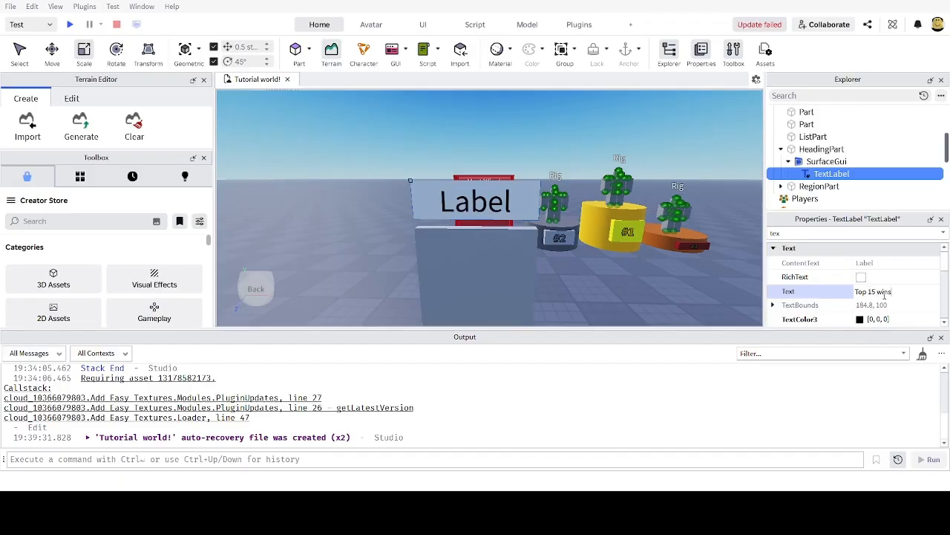
{"action": "type", "text": "Top 15 wins!"}
{"action": "key", "text": "Return"}
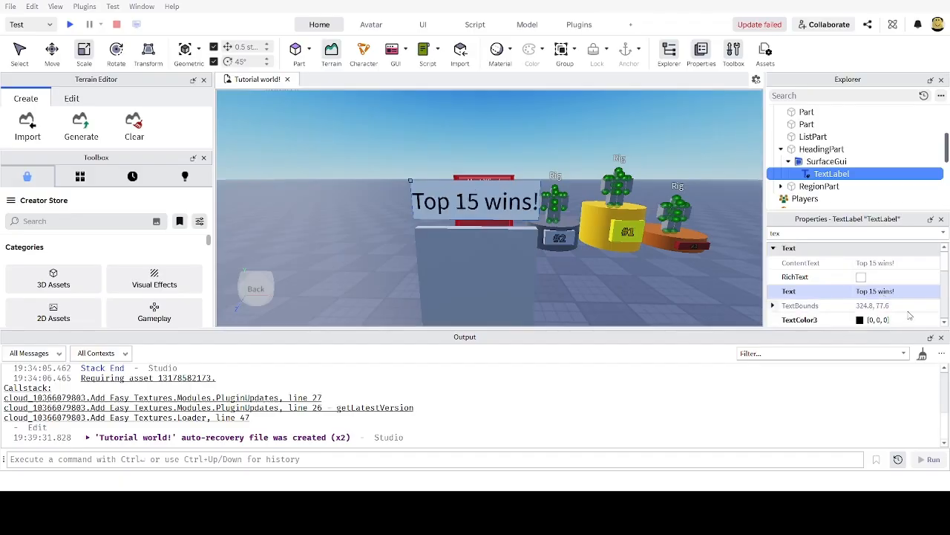
{"action": "scroll", "coordinate": [616, 212], "scroll_direction": "up", "scroll_amount": 3}
{"action": "right_click_drag", "start_coordinate": [524, 236], "coordinate": [550, 242]}
Step: Select ListPart and HeadingPart together and set their Material to Glass
{"action": "left_click", "coordinate": [535, 250]}
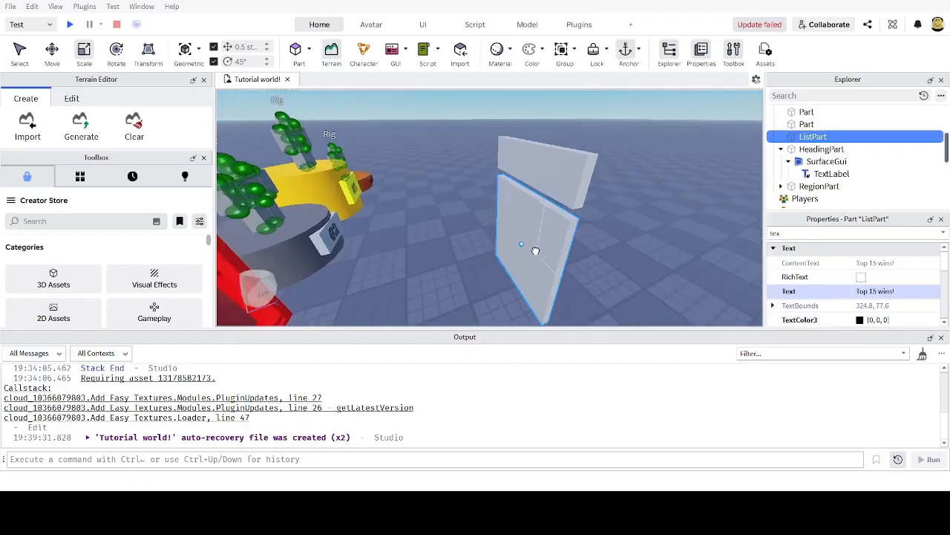
{"action": "left_click", "coordinate": [543, 163], "text": "ctrl"}
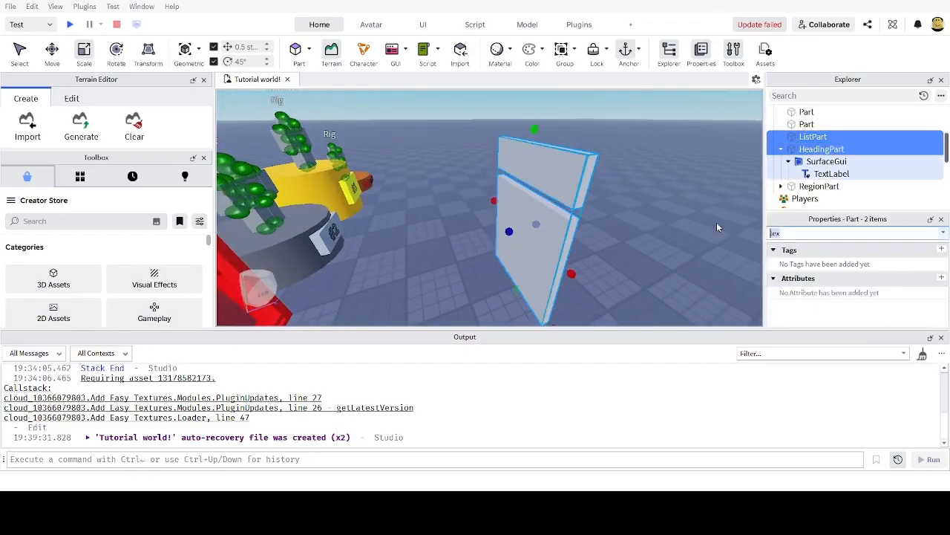
{"action": "key", "text": "BackSpace"}
{"action": "key", "text": "BackSpace"}
{"action": "key", "text": "BackSpace"}
{"action": "right_click_drag", "start_coordinate": [588, 216], "coordinate": [564, 228]}
{"action": "left_click", "coordinate": [878, 309]}
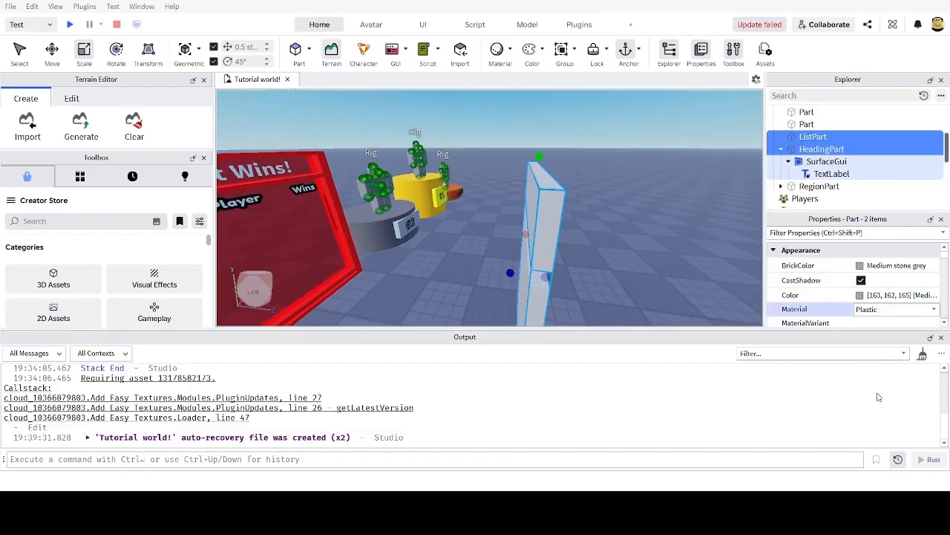
{"action": "left_click", "coordinate": [875, 364]}
{"action": "mouse_move", "coordinate": [666, 280]}
{"action": "right_mouse_down"}
{"action": "mouse_move", "coordinate": [649, 264]}
{"action": "mouse_move", "coordinate": [660, 279]}
{"action": "right_mouse_up"}
{"action": "key", "text": "w"}
Step: Set both panels' Transparency to 0.65
{"action": "left_click", "coordinate": [819, 232]}
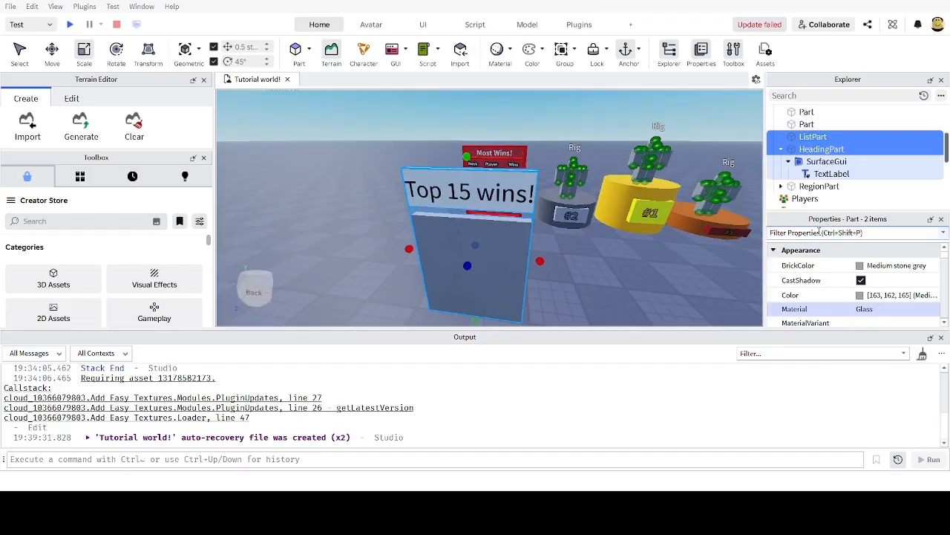
{"action": "type", "text": "tr"}
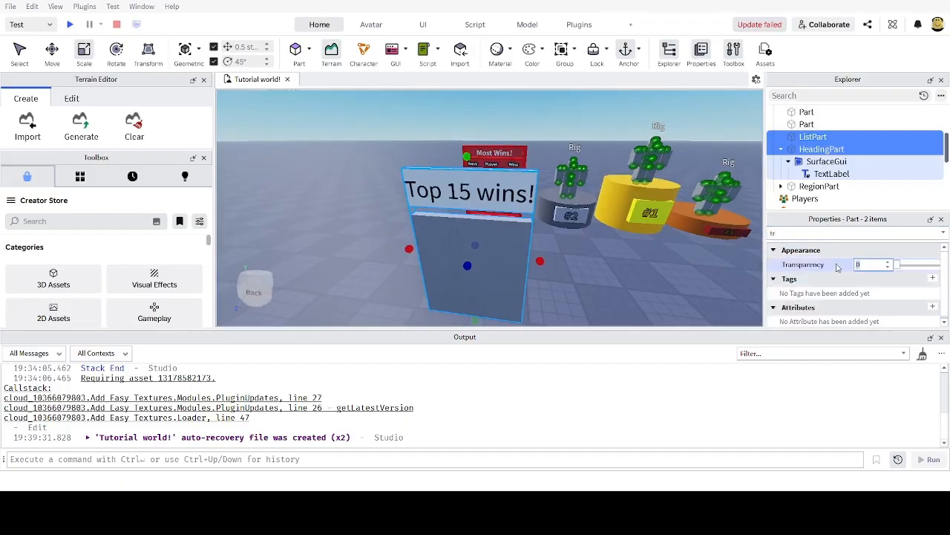
{"action": "type", "text": "0.65"}
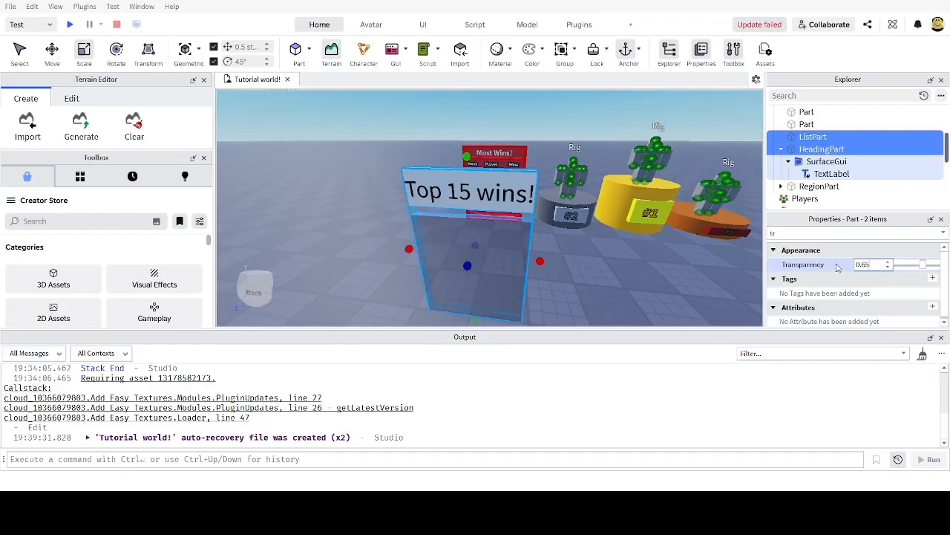
{"action": "key", "text": "Return"}
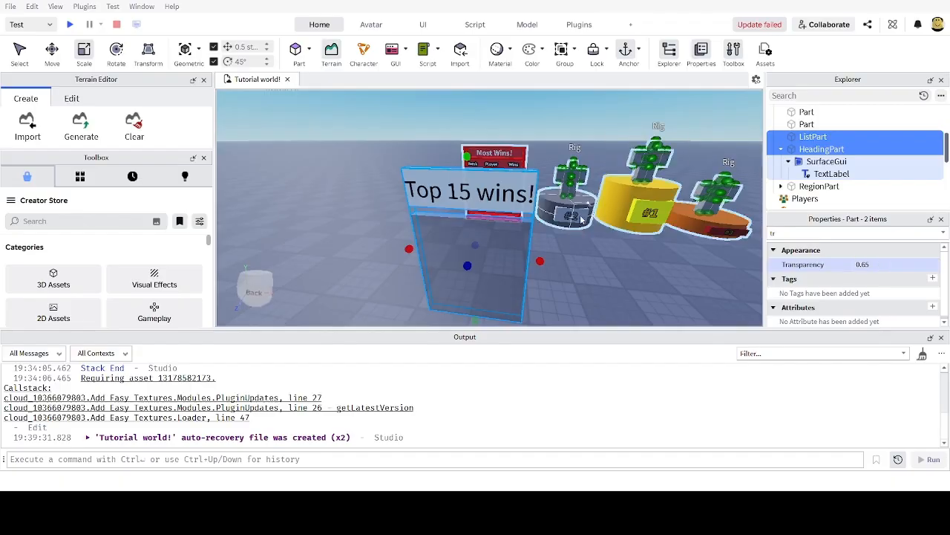
{"action": "key", "text": "a"}
{"action": "mouse_move", "coordinate": [582, 216]}
{"action": "right_mouse_down"}
{"action": "mouse_move", "coordinate": [592, 217]}
{"action": "mouse_move", "coordinate": [565, 220]}
{"action": "right_mouse_up"}
{"action": "key", "text": "a"}
{"action": "key", "text": "d"}
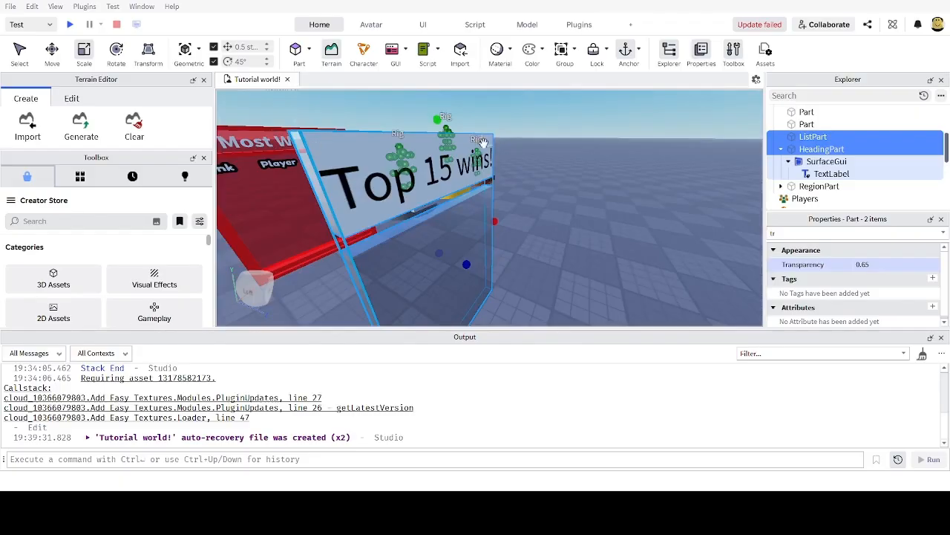
Step: Set the heading TextLabel's BackgroundTransparency to 1 to remove its white background
{"action": "left_click", "coordinate": [826, 174]}
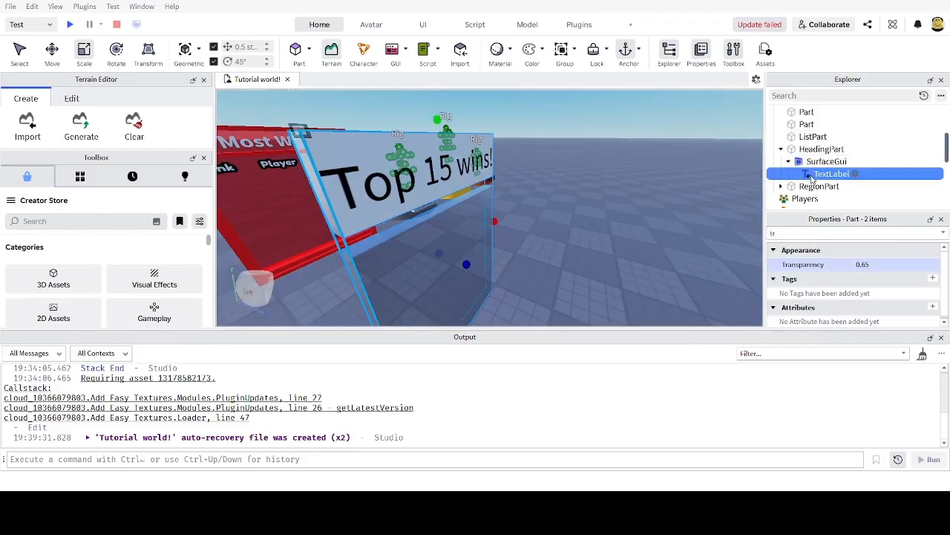
{"action": "left_click", "coordinate": [807, 231]}
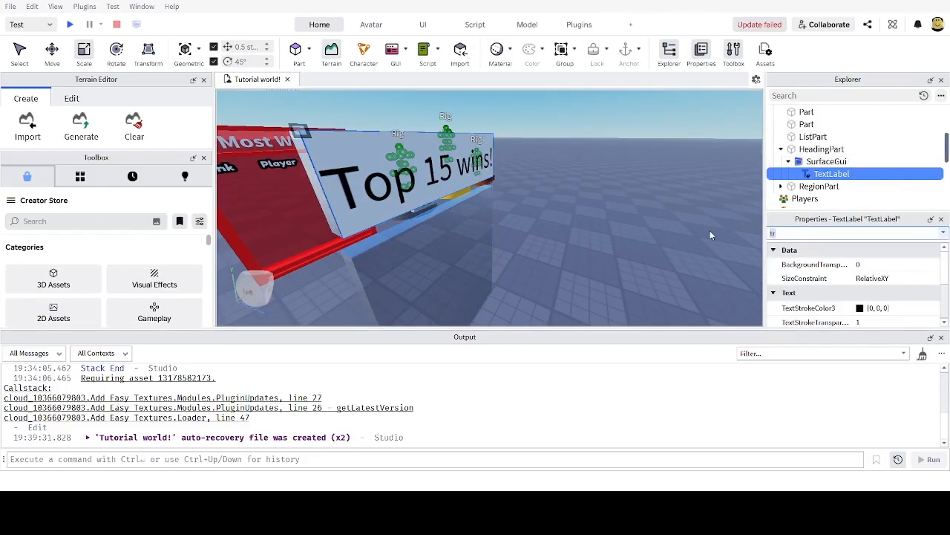
{"action": "type", "text": "bac"}
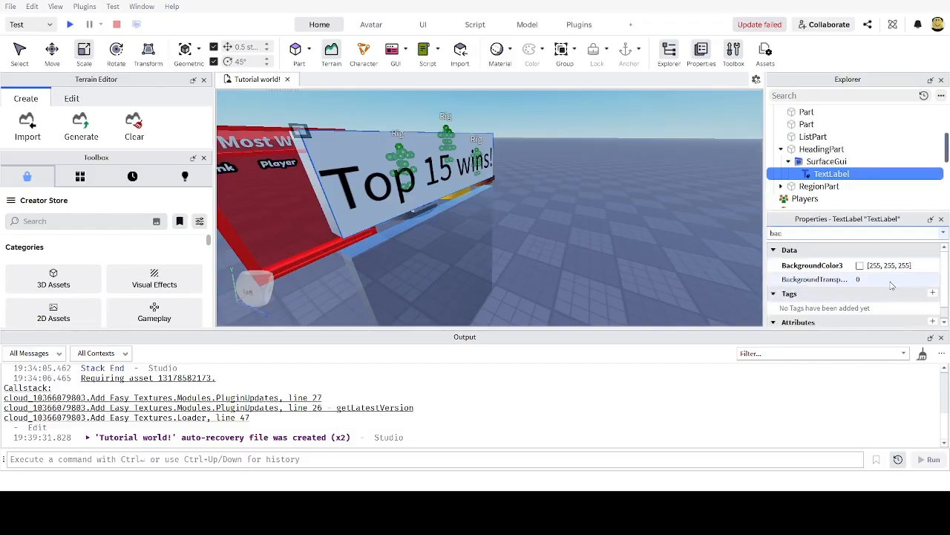
{"action": "left_click", "coordinate": [880, 280]}
{"action": "type", "text": "1"}
{"action": "key", "text": "Return"}
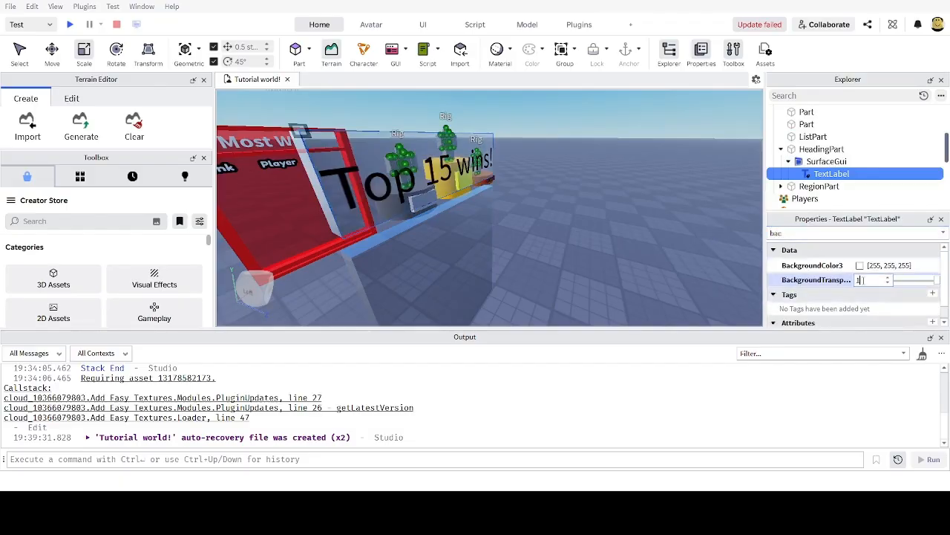
{"action": "right_click_drag", "start_coordinate": [540, 170], "coordinate": [524, 187]}
{"action": "key", "text": "d"}
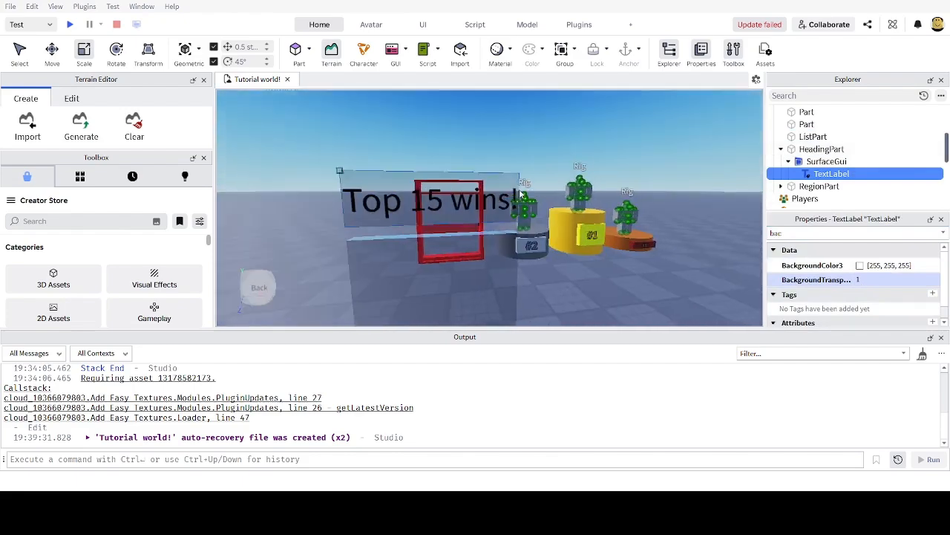
{"action": "key", "text": "a"}
{"action": "right_click_drag", "start_coordinate": [327, 181], "coordinate": [371, 196]}
{"action": "key", "text": "w"}
{"action": "key", "text": "d"}
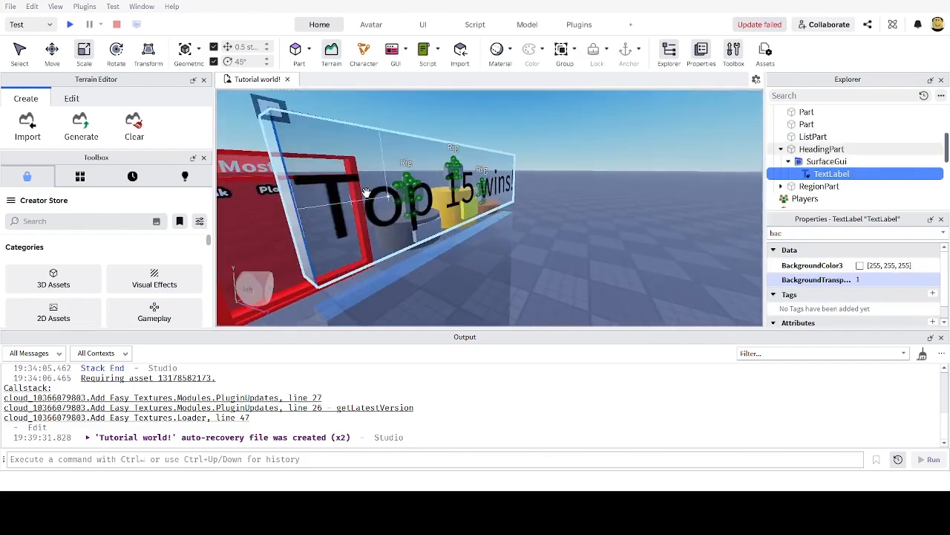
{"action": "key", "text": "s"}
{"action": "key", "text": "d"}
{"action": "right_click_drag", "start_coordinate": [601, 202], "coordinate": [535, 206]}
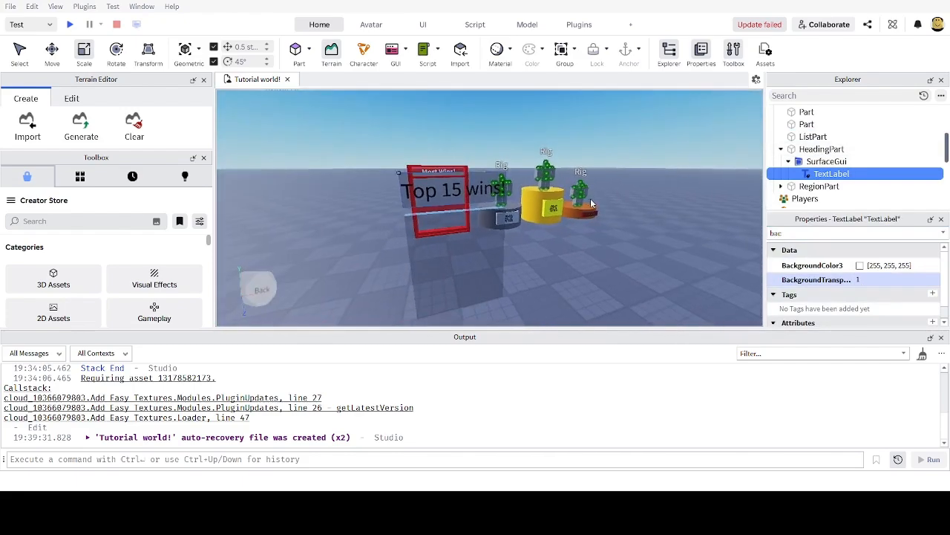
{"action": "key", "text": "w"}
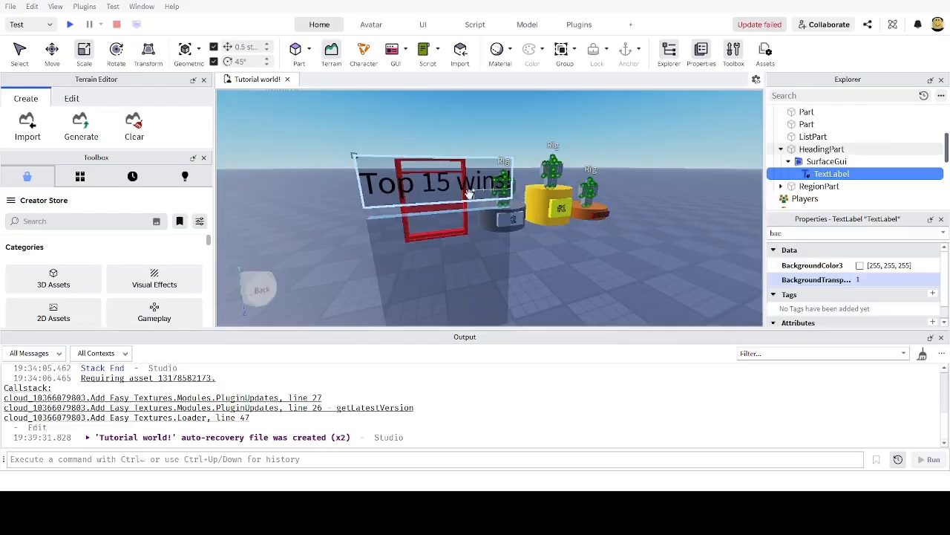
Step: Change the heading TextLabel's FontFace to Fredoka One
{"action": "left_click", "coordinate": [825, 161]}
{"action": "left_click", "coordinate": [830, 174]}
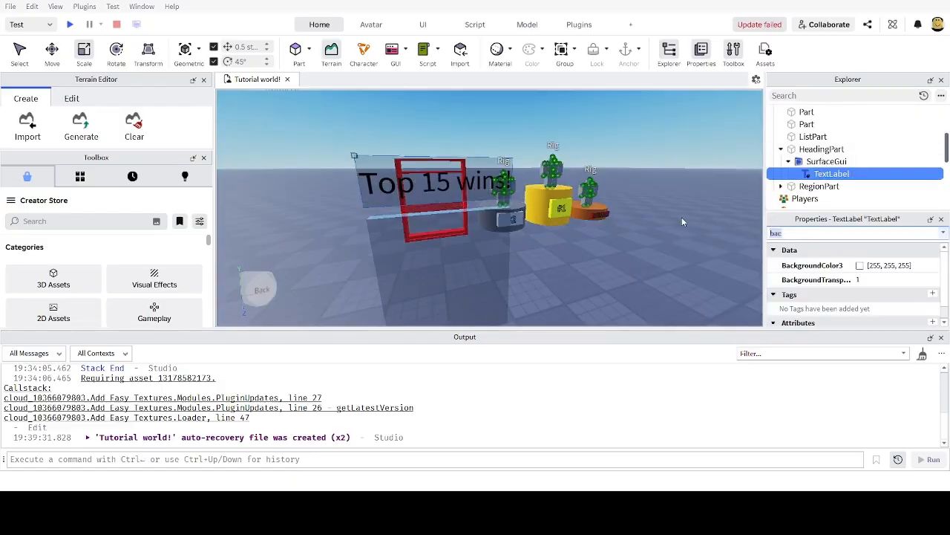
{"action": "type", "text": "fon"}
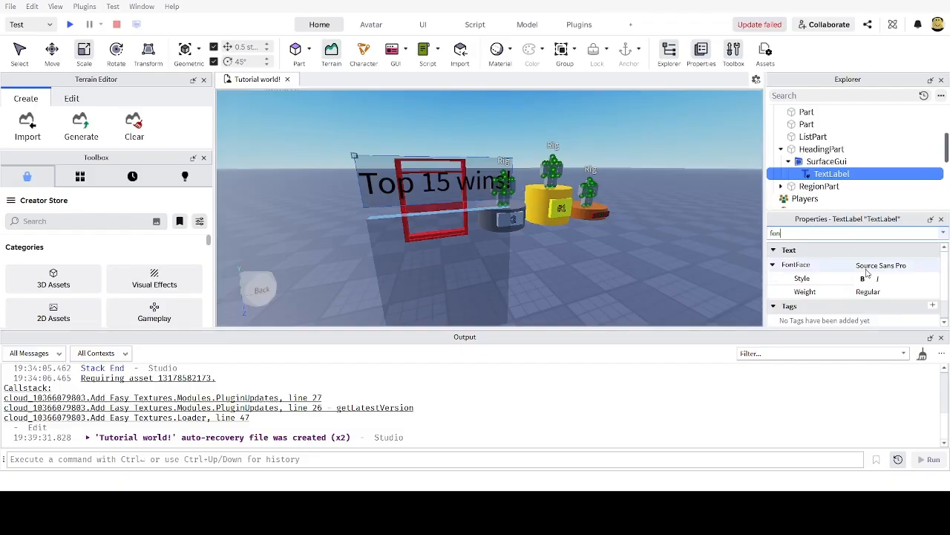
{"action": "left_click", "coordinate": [870, 267]}
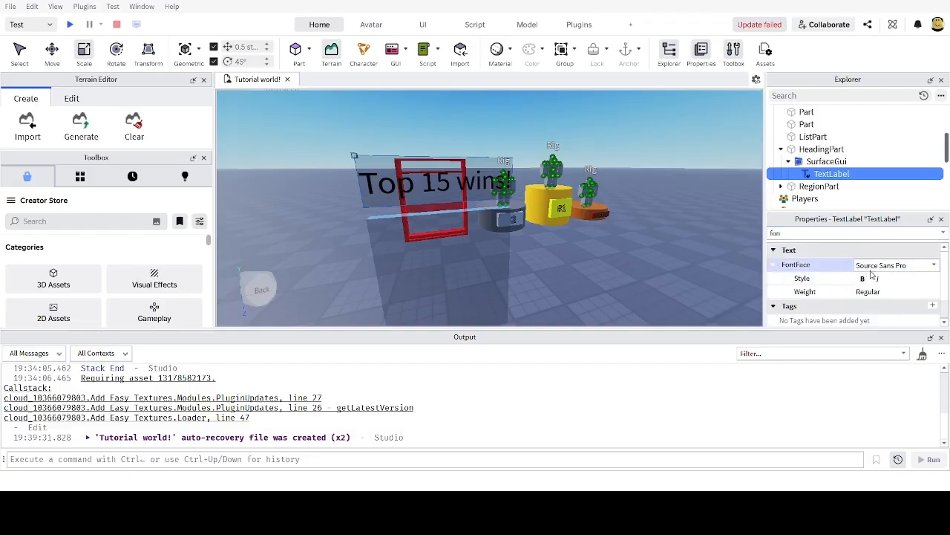
{"action": "left_click", "coordinate": [884, 367]}
{"action": "right_click_drag", "start_coordinate": [718, 272], "coordinate": [716, 274]}
{"action": "key", "text": "w"}
{"action": "key", "text": "s"}
{"action": "key", "text": "w"}
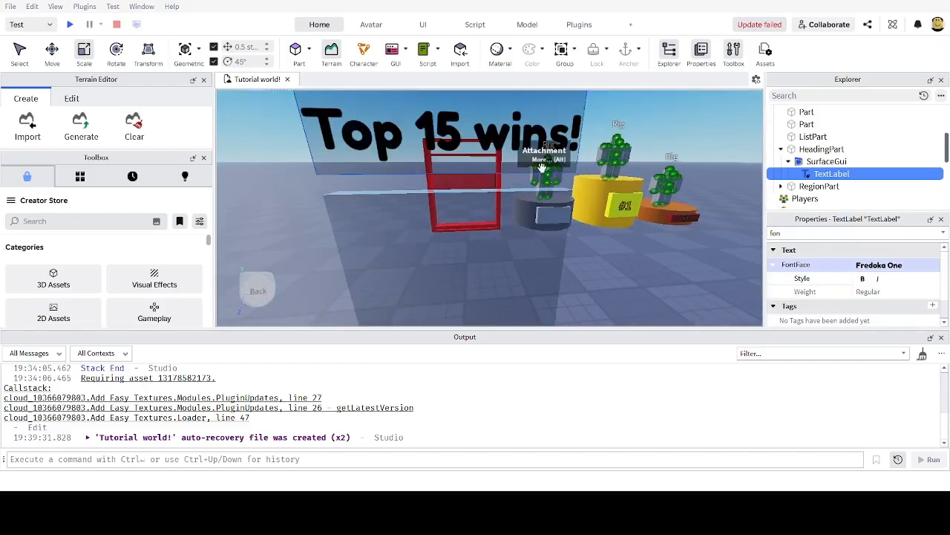
{"action": "key", "text": "s"}
{"action": "right_click_drag", "start_coordinate": [542, 167], "coordinate": [542, 167]}
{"action": "key", "text": "w"}
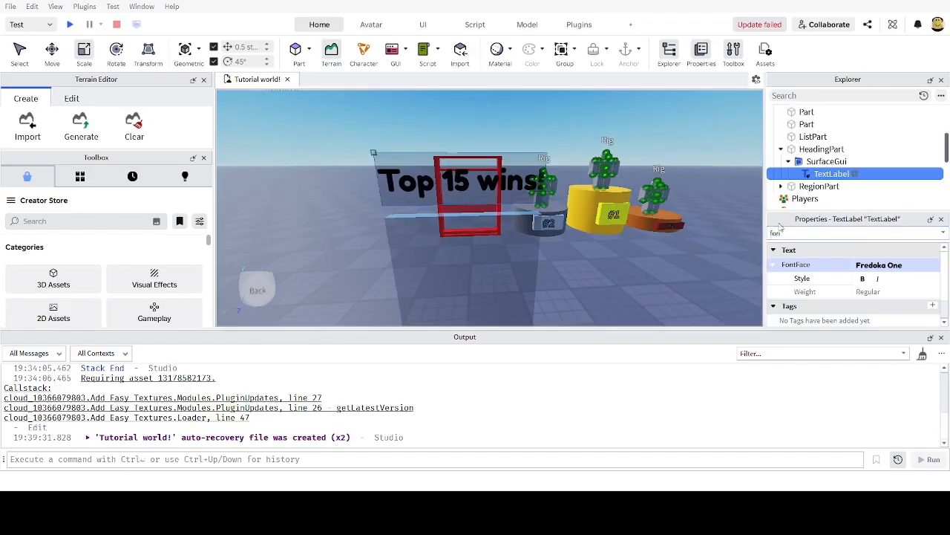
Step: Add a white UIStroke about 3.8 thick to the 'Top 15 wins!' TextLabel
{"action": "left_click", "coordinate": [763, 376]}
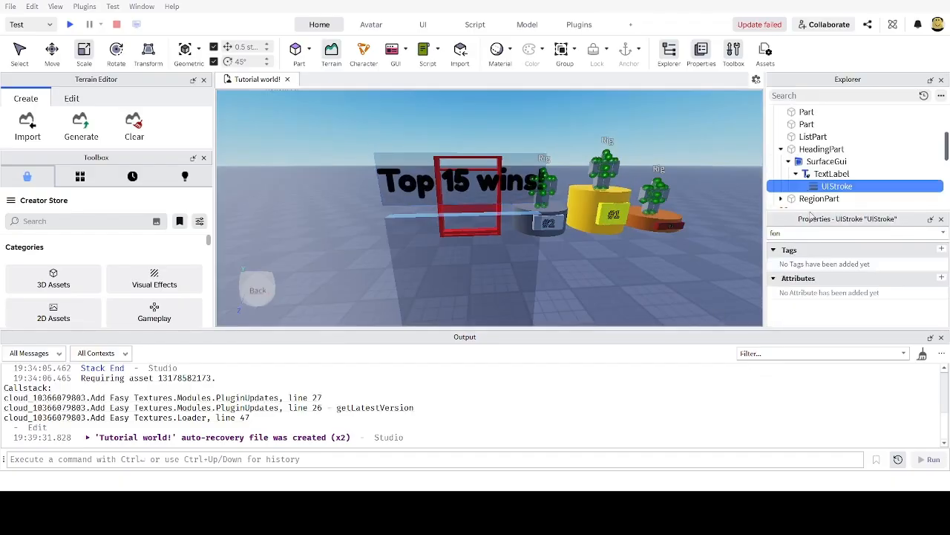
{"action": "left_click_drag", "start_coordinate": [788, 234], "coordinate": [741, 227]}
{"action": "key", "text": "BackSpace"}
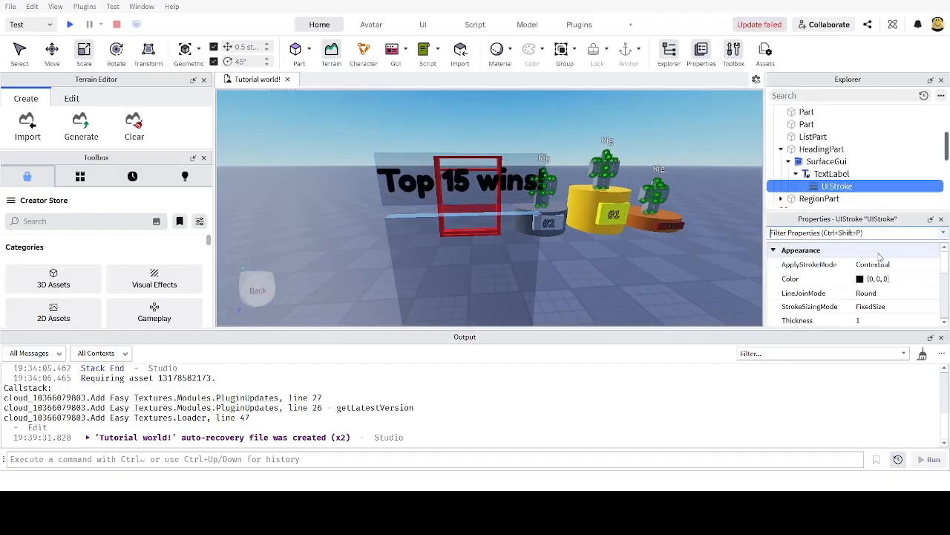
{"action": "left_click", "coordinate": [834, 281]}
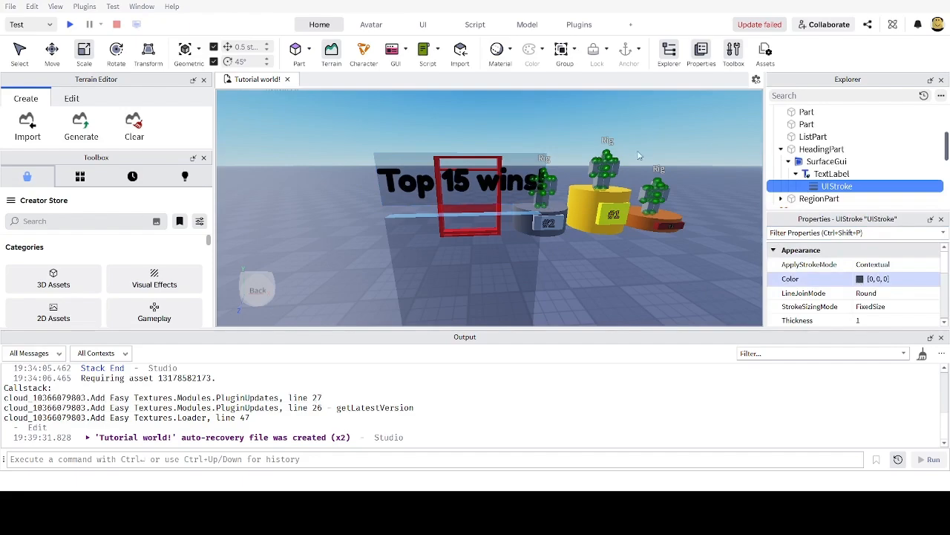
{"action": "left_click", "coordinate": [624, 123]}
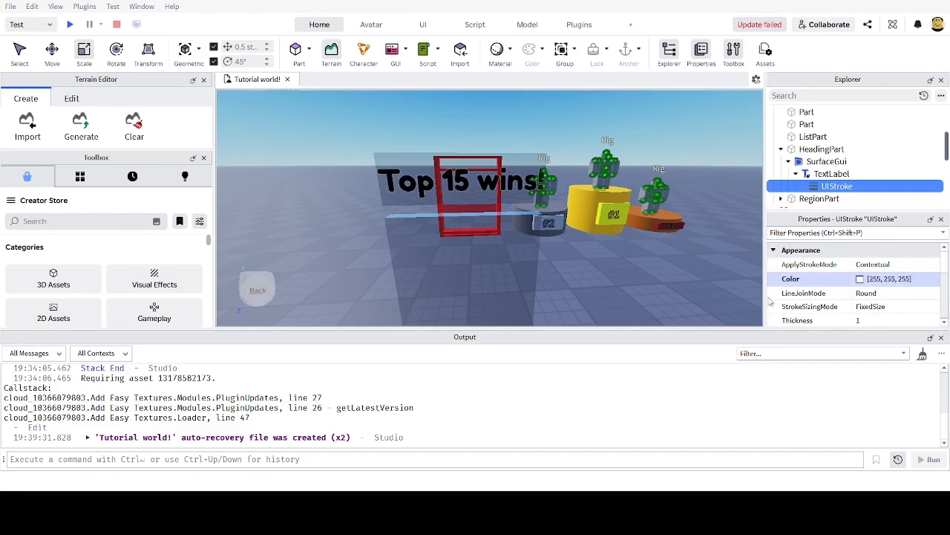
{"action": "scroll", "coordinate": [891, 294], "scroll_direction": "down", "scroll_amount": 2}
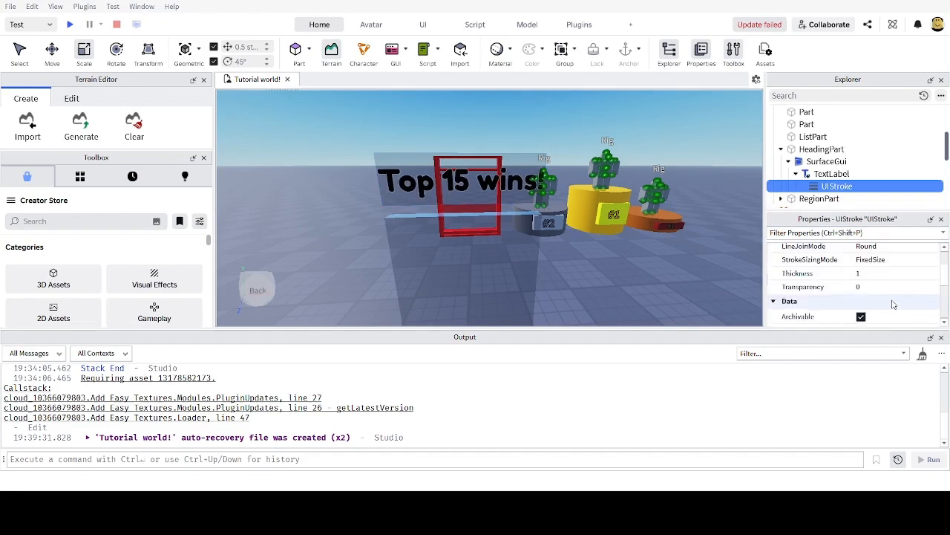
{"action": "left_click", "coordinate": [877, 276]}
{"action": "left_click_drag", "start_coordinate": [901, 277], "coordinate": [905, 276]}
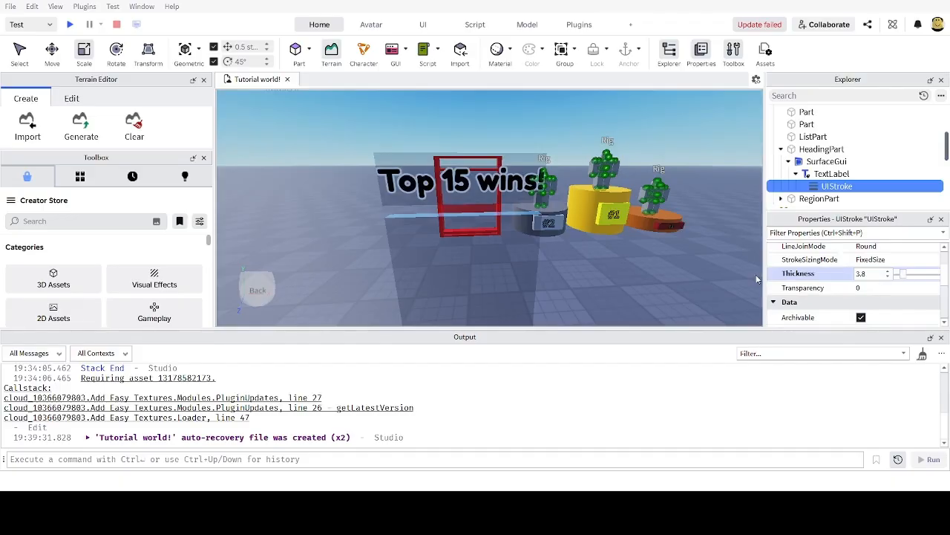
{"action": "right_click_drag", "start_coordinate": [581, 241], "coordinate": [526, 213]}
{"action": "scroll", "coordinate": [526, 213], "scroll_direction": "up", "scroll_amount": 2}
{"action": "right_click_drag", "start_coordinate": [456, 225], "coordinate": [490, 252]}
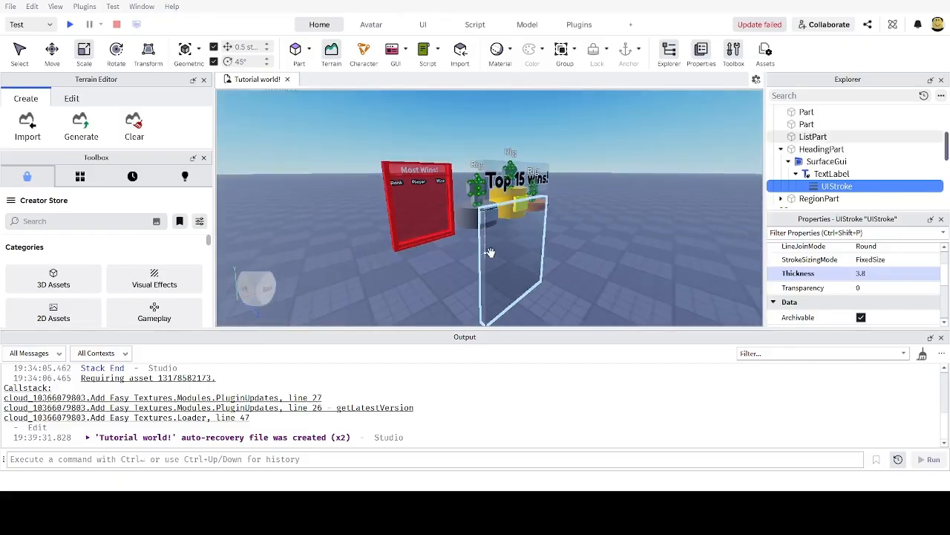
Step: Select the glass ListPart panel and bring it into view
{"action": "left_click", "coordinate": [507, 252]}
{"action": "key", "text": "d"}
{"action": "right_click_drag", "start_coordinate": [594, 208], "coordinate": [487, 219]}
{"action": "key", "text": "d"}
{"action": "key", "text": "a"}
{"action": "key", "text": "d"}
{"action": "key", "text": "w"}
{"action": "key", "text": "s"}
{"action": "key", "text": "a"}
{"action": "key", "text": "d"}
{"action": "key", "text": "s"}
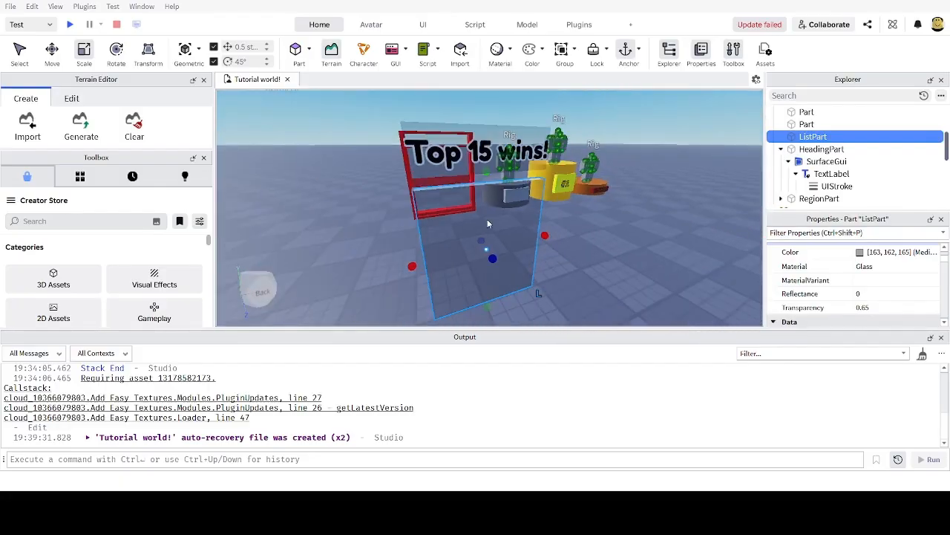
{"action": "scroll", "coordinate": [820, 152], "scroll_direction": "up", "scroll_amount": 1}
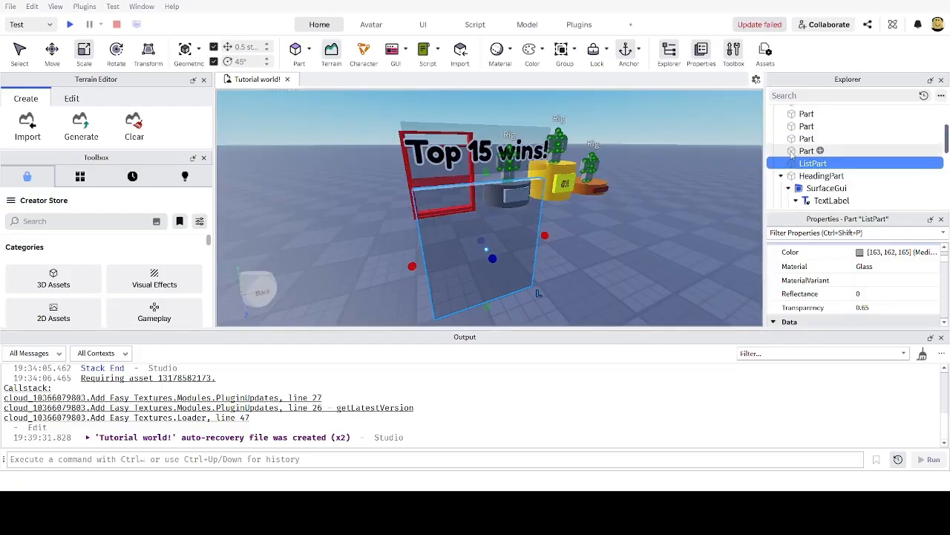
{"action": "key", "text": "w"}
{"action": "key", "text": "s"}
{"action": "right_click_drag", "start_coordinate": [690, 190], "coordinate": [696, 198]}
{"action": "key", "text": "w"}
{"action": "key", "text": "s"}
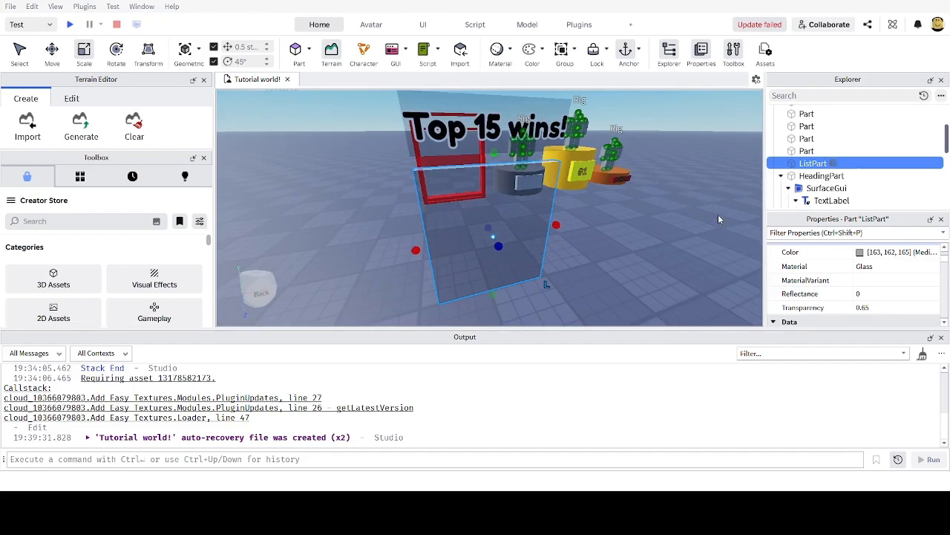
Step: Insert a SurfaceGui into ListPart, then a TextLabel inside that SurfaceGui
{"action": "left_click", "coordinate": [784, 202]}
{"action": "key", "text": "w"}
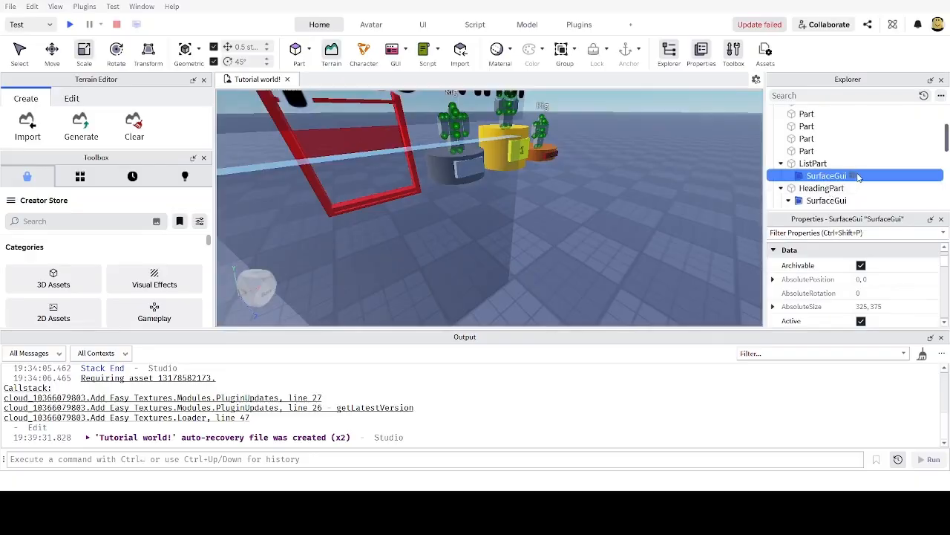
{"action": "left_click", "coordinate": [757, 222]}
{"action": "key", "text": "w"}
{"action": "right_click_drag", "start_coordinate": [509, 217], "coordinate": [488, 213]}
Step: Rotate the ListPart panel 180° so its Label faces the front
{"action": "key", "text": "a"}
{"action": "left_click", "coordinate": [512, 201]}
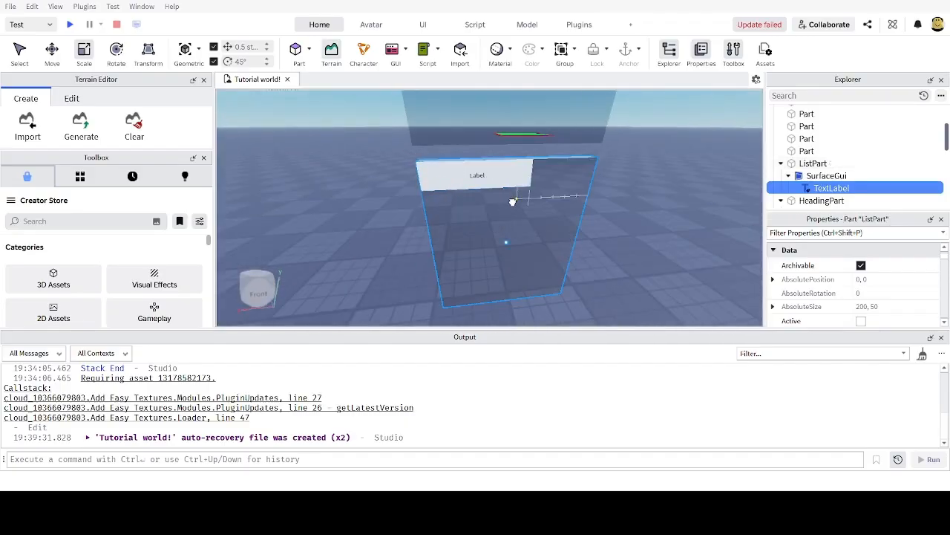
{"action": "key", "text": "ctrl+2"}
{"action": "left_click_drag", "start_coordinate": [541, 251], "coordinate": [412, 209]}
{"action": "mouse_move", "coordinate": [412, 209]}
{"action": "right_mouse_down"}
{"action": "mouse_move", "coordinate": [424, 217]}
{"action": "mouse_move", "coordinate": [401, 218]}
{"action": "right_mouse_up"}
{"action": "key", "text": "a"}
{"action": "key", "text": "w"}
{"action": "key", "text": "s"}
{"action": "key", "text": "w"}
{"action": "key", "text": "s"}
{"action": "key", "text": "w"}
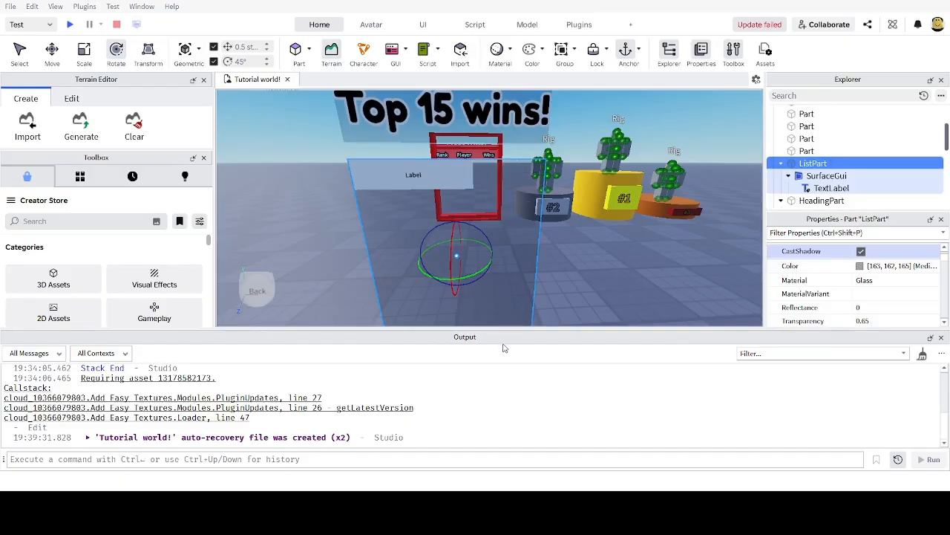
Step: Frame the rotated list panel with F to view it squarely
{"action": "scroll", "coordinate": [543, 270], "scroll_direction": "up", "scroll_amount": 6}
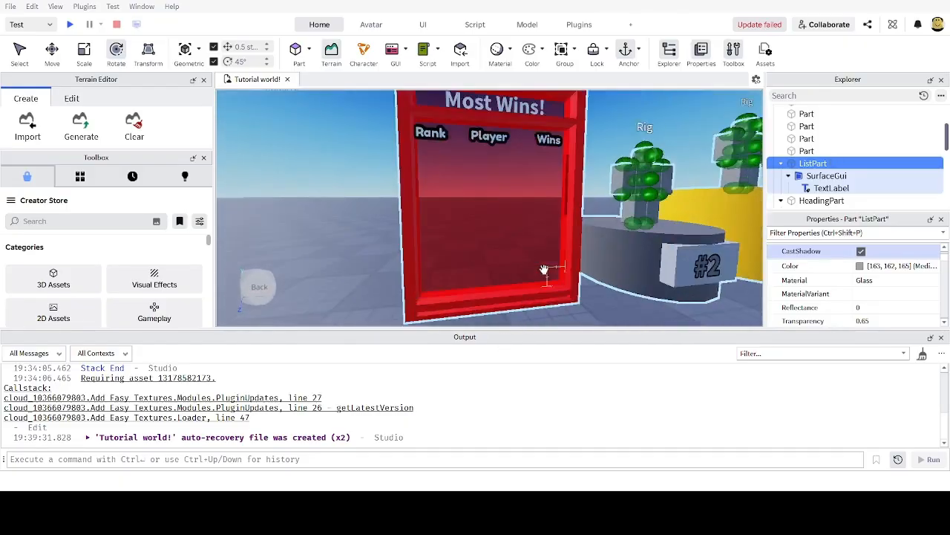
{"action": "right_click_drag", "start_coordinate": [545, 270], "coordinate": [545, 269]}
{"action": "scroll", "coordinate": [545, 269], "scroll_direction": "down", "scroll_amount": 2}
{"action": "scroll", "coordinate": [542, 269], "scroll_direction": "up", "scroll_amount": 3}
{"action": "scroll", "coordinate": [421, 149], "scroll_direction": "down", "scroll_amount": 1}
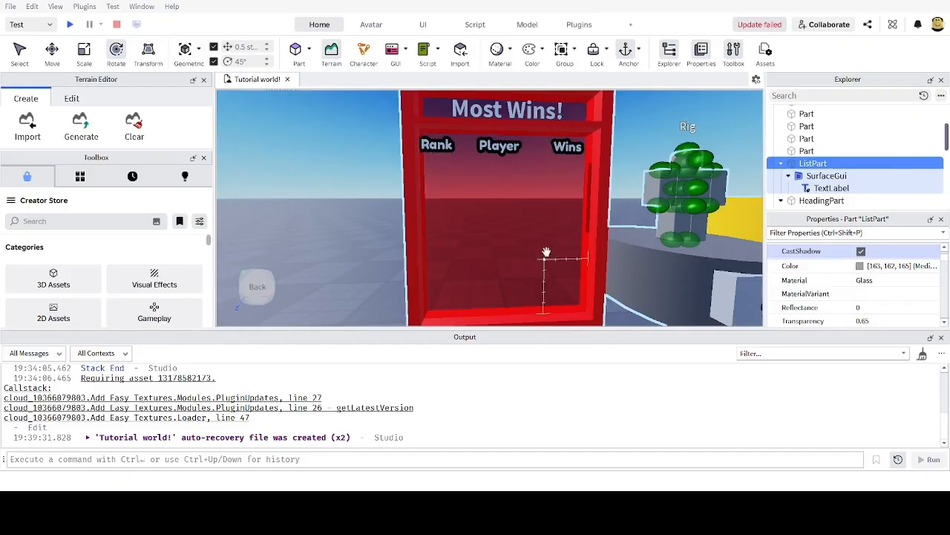
{"action": "key", "text": "f"}
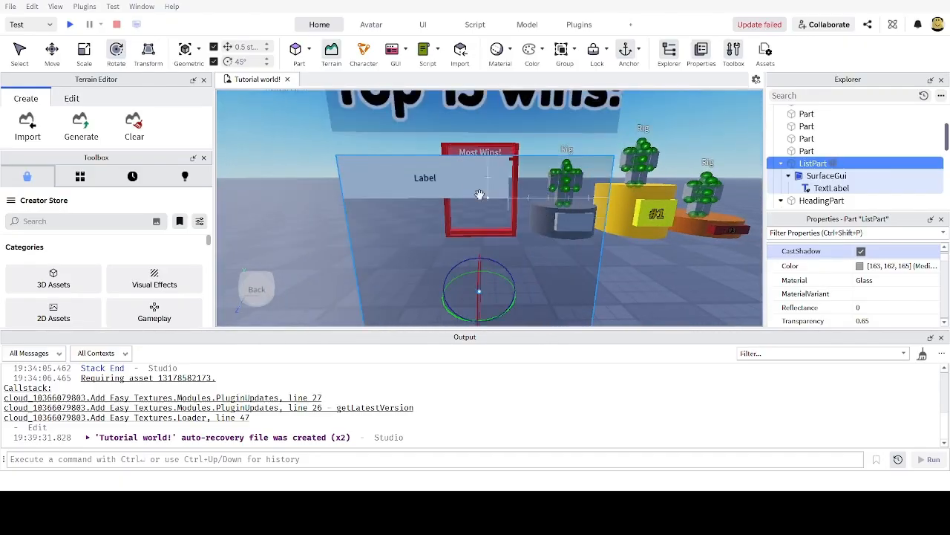
{"action": "scroll", "coordinate": [479, 195], "scroll_direction": "down", "scroll_amount": 3}
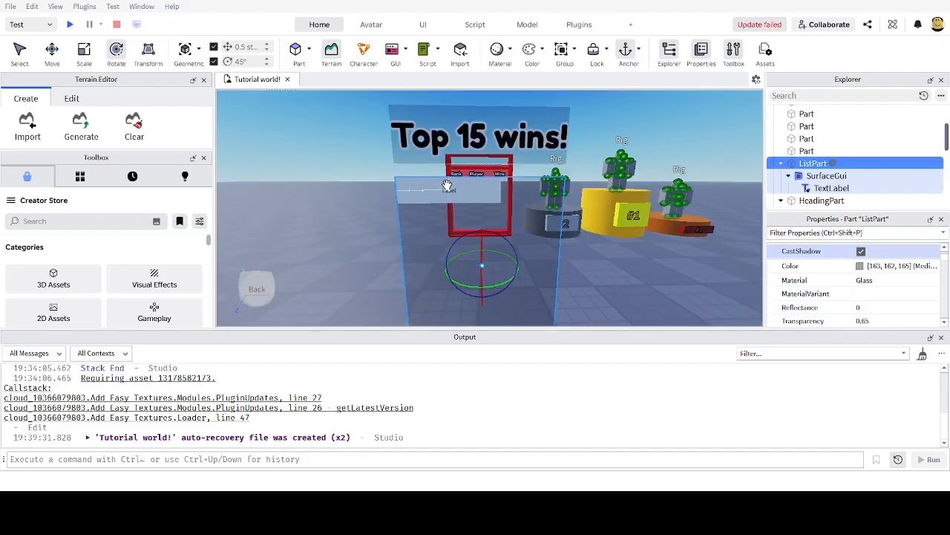
{"action": "scroll", "coordinate": [447, 185], "scroll_direction": "up", "scroll_amount": 3}
{"action": "scroll", "coordinate": [466, 188], "scroll_direction": "down", "scroll_amount": 2}
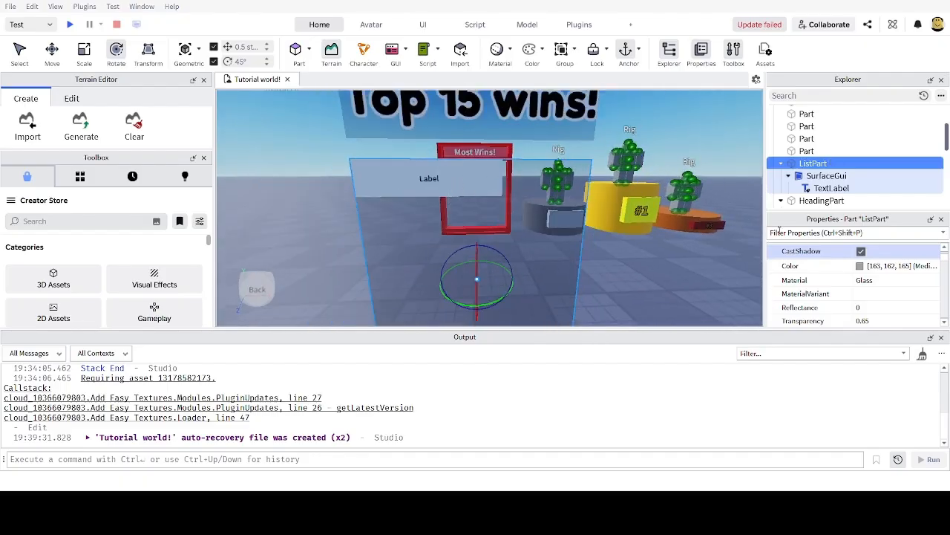
{"action": "left_click", "coordinate": [782, 232]}
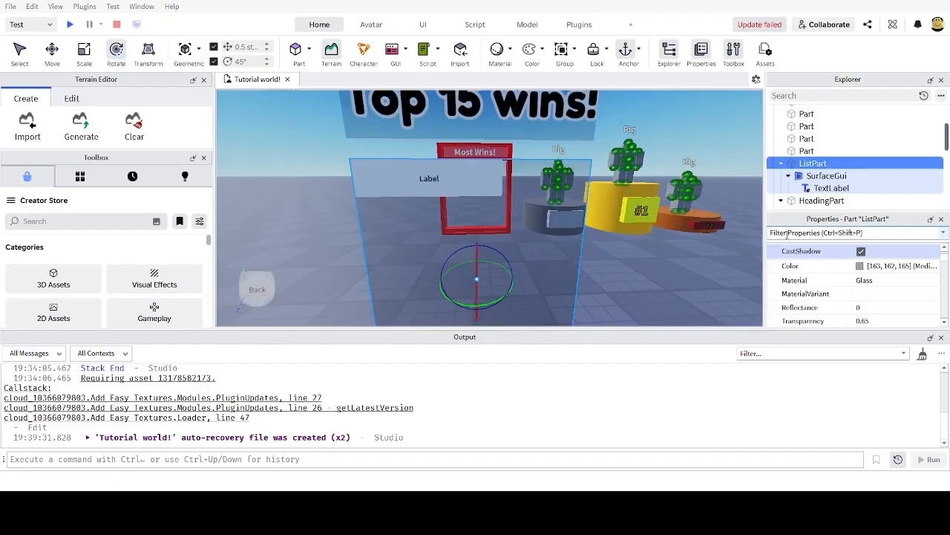
Step: Filter for 'siz' and set the list TextLabel's Size to {0.1,0},{1,0}
{"action": "type", "text": "siz"}
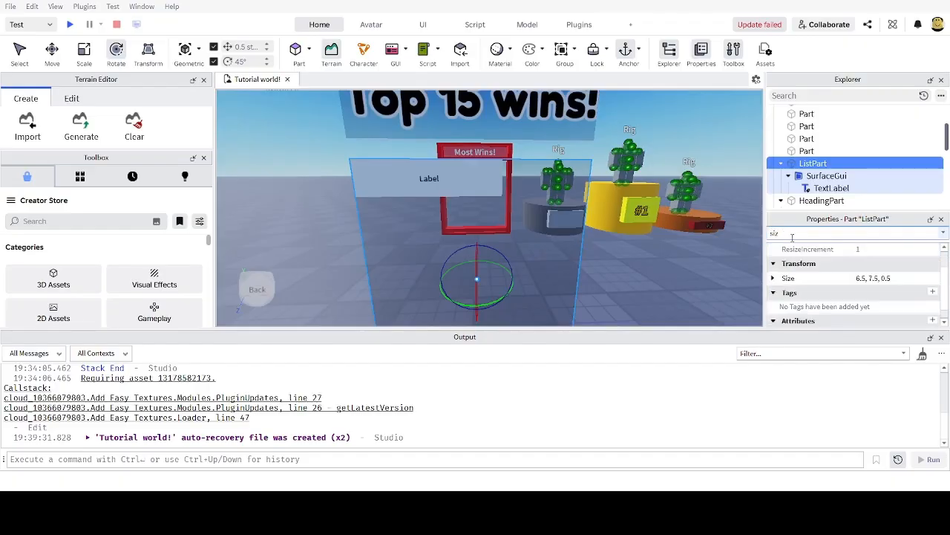
{"action": "left_click", "coordinate": [825, 189]}
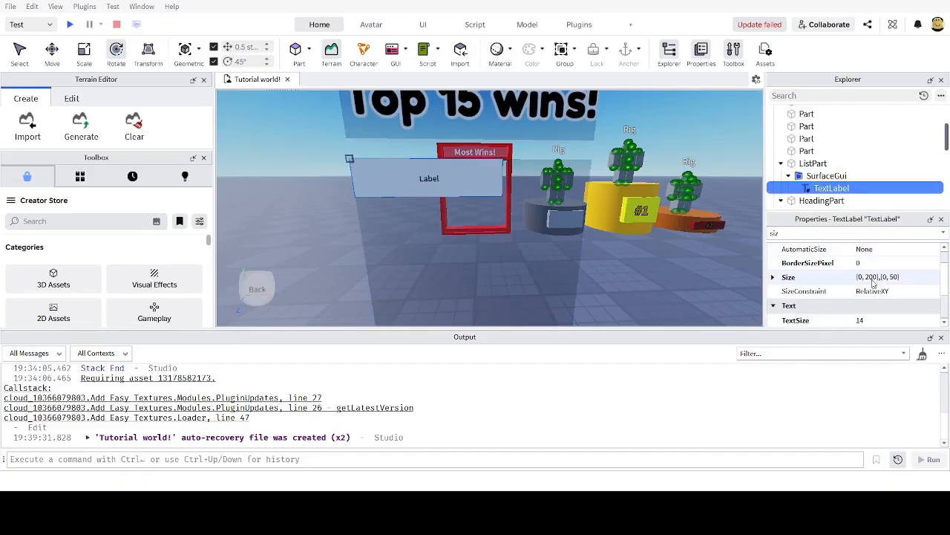
{"action": "left_click", "coordinate": [874, 282]}
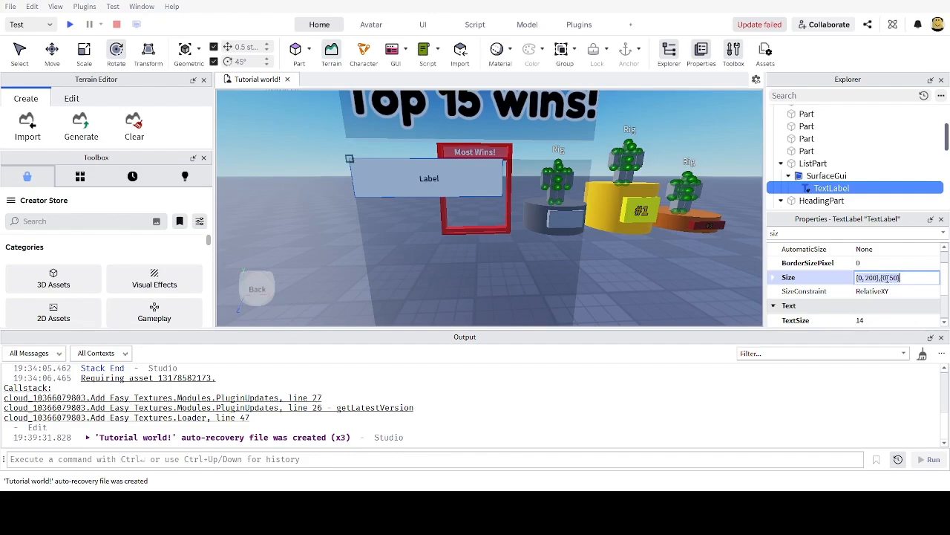
{"action": "type", "text": "0.1"}
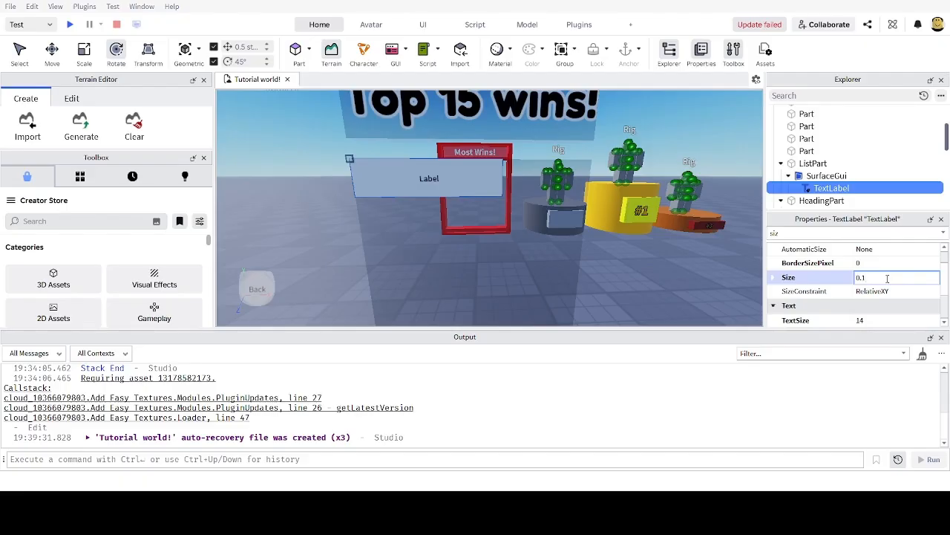
{"action": "left_click", "coordinate": [718, 288]}
{"action": "scroll", "coordinate": [717, 286], "scroll_direction": "down", "scroll_amount": 3}
{"action": "scroll", "coordinate": [420, 208], "scroll_direction": "up", "scroll_amount": 2}
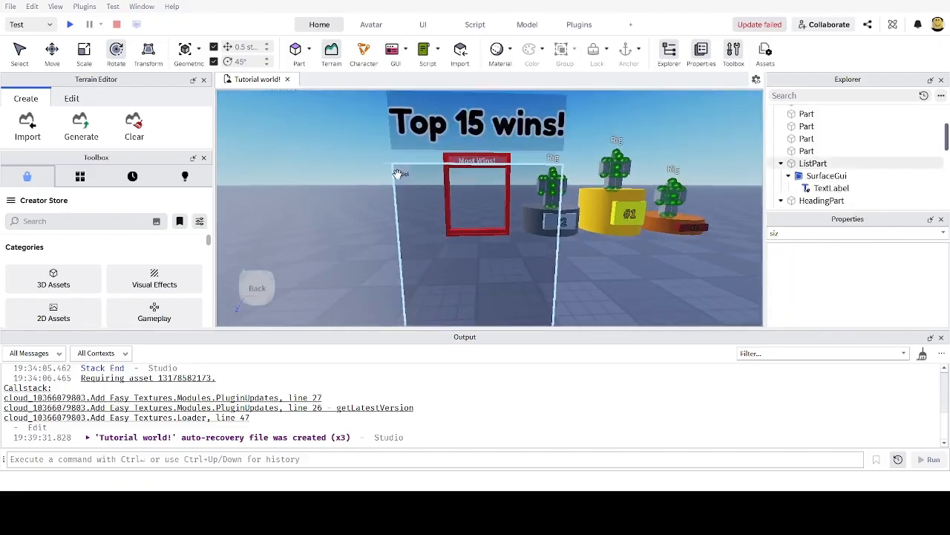
{"action": "scroll", "coordinate": [429, 250], "scroll_direction": "down", "scroll_amount": 2}
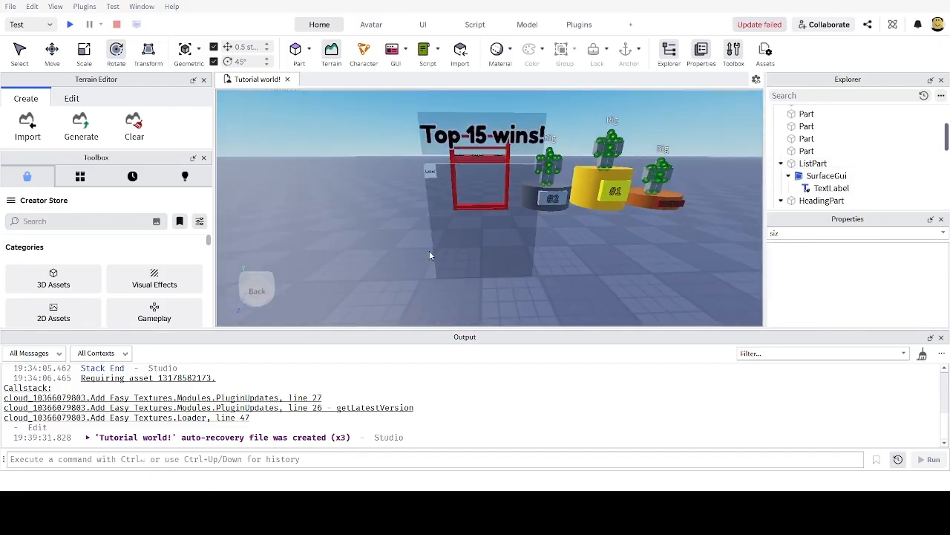
{"action": "left_click", "coordinate": [830, 189]}
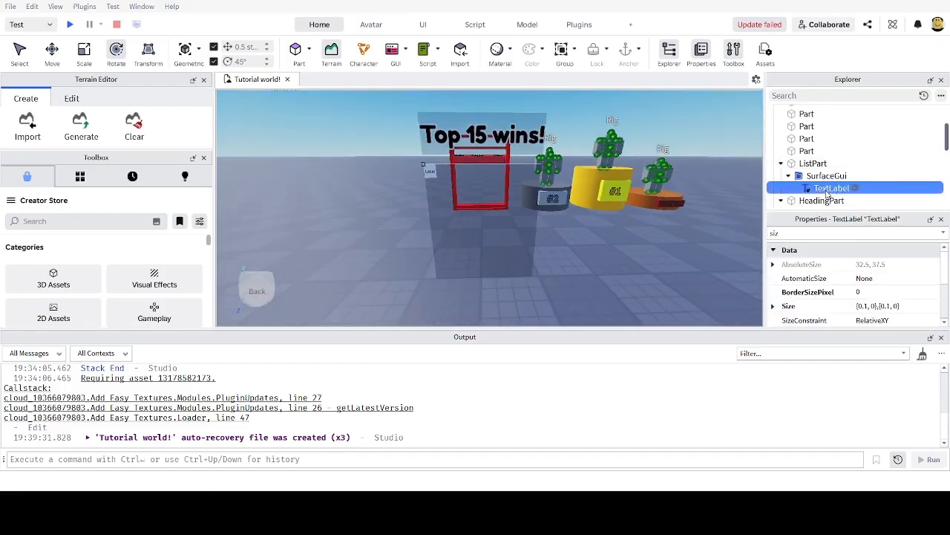
{"action": "left_click", "coordinate": [873, 306]}
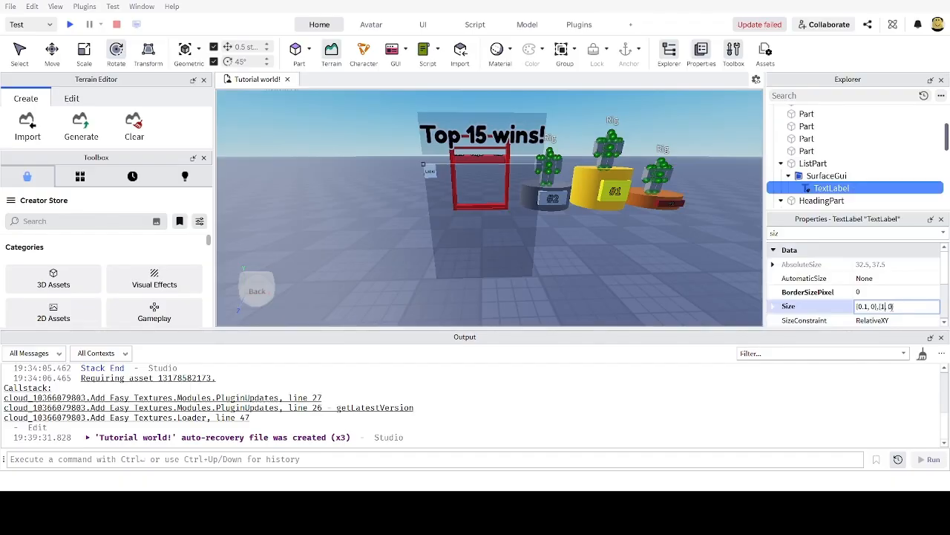
{"action": "key", "text": "Return"}
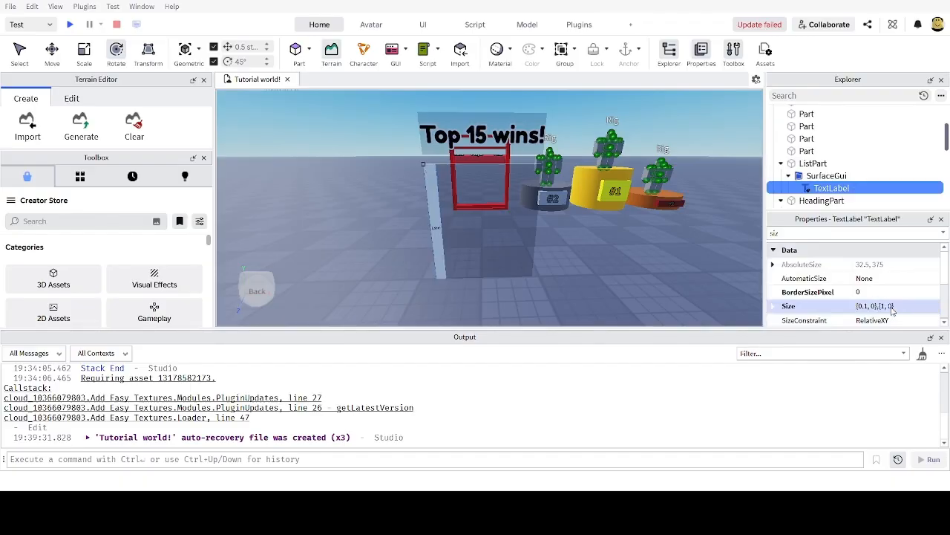
Step: Correct the TextLabel's Size to {1,0},{0.1,0} for a full-width thin top bar
{"action": "left_click", "coordinate": [871, 306]}
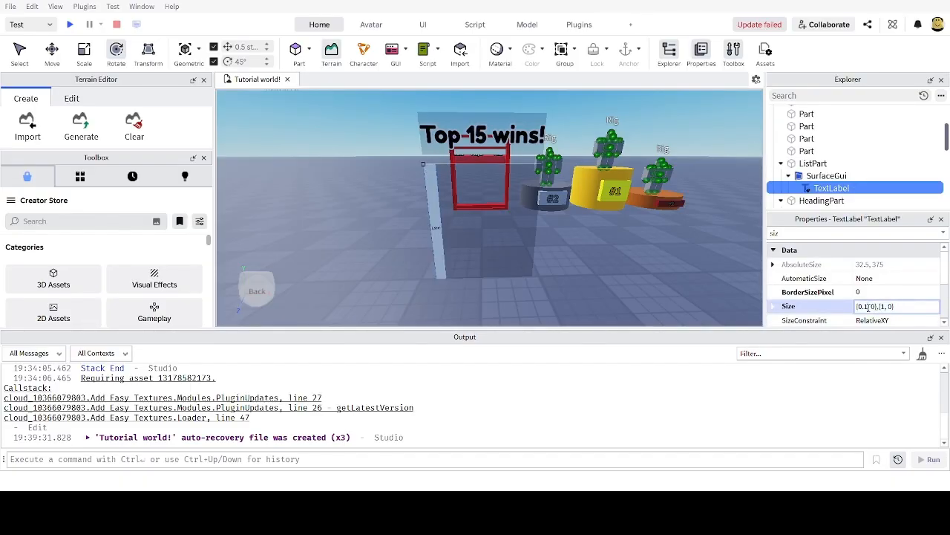
{"action": "key", "text": "BackSpace"}
{"action": "key", "text": "BackSpace"}
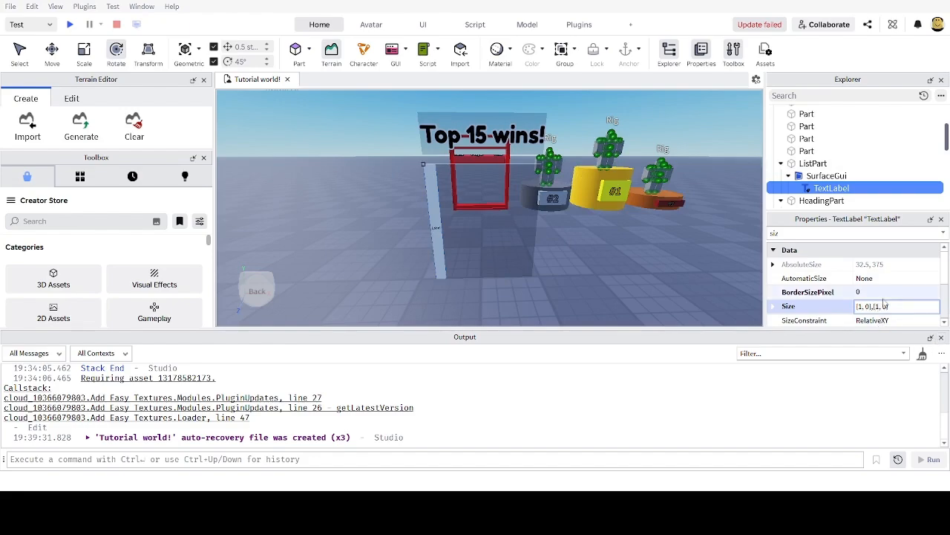
{"action": "key", "text": "Return"}
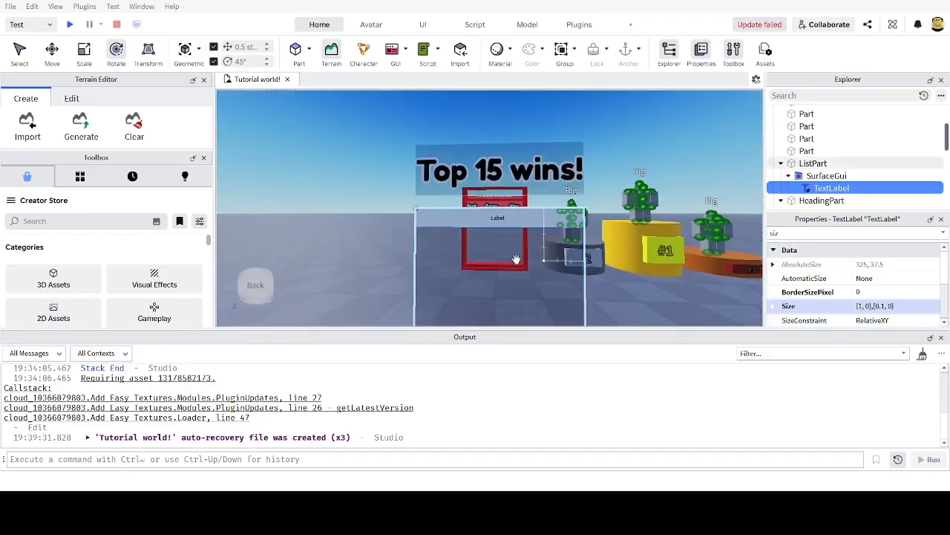
{"action": "scroll", "coordinate": [515, 259], "scroll_direction": "down", "scroll_amount": 1}
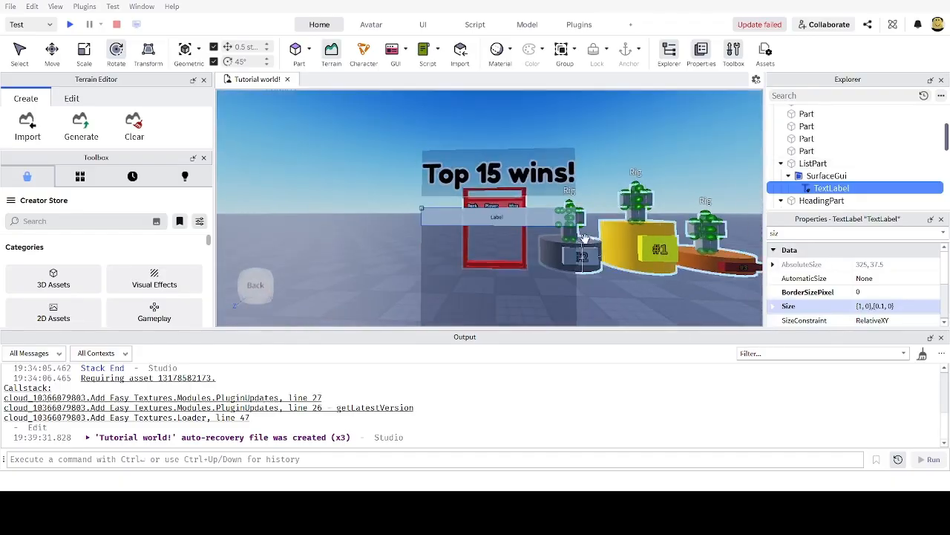
{"action": "scroll", "coordinate": [424, 248], "scroll_direction": "up", "scroll_amount": 1}
{"action": "scroll", "coordinate": [453, 230], "scroll_direction": "down", "scroll_amount": 1}
{"action": "mouse_move", "coordinate": [513, 186]}
{"action": "right_mouse_down"}
{"action": "mouse_move", "coordinate": [545, 192]}
{"action": "mouse_move", "coordinate": [504, 196]}
{"action": "right_mouse_up"}
{"action": "scroll", "coordinate": [544, 192], "scroll_direction": "up", "scroll_amount": 1}
{"action": "scroll", "coordinate": [502, 196], "scroll_direction": "down", "scroll_amount": 3}
{"action": "scroll", "coordinate": [504, 196], "scroll_direction": "up", "scroll_amount": 1}
{"action": "scroll", "coordinate": [504, 196], "scroll_direction": "down", "scroll_amount": 3}
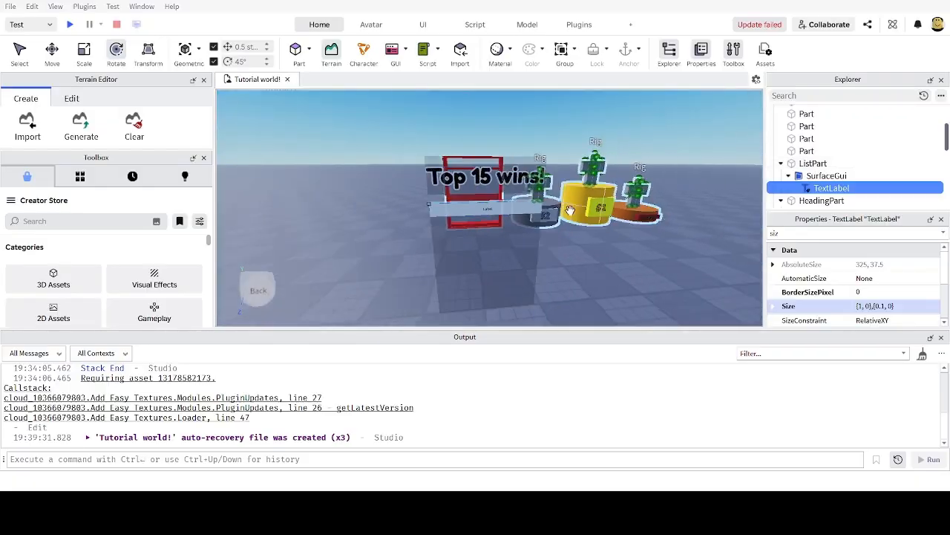
{"action": "scroll", "coordinate": [620, 203], "scroll_direction": "up", "scroll_amount": 1}
{"action": "right_click_drag", "start_coordinate": [661, 194], "coordinate": [649, 195]}
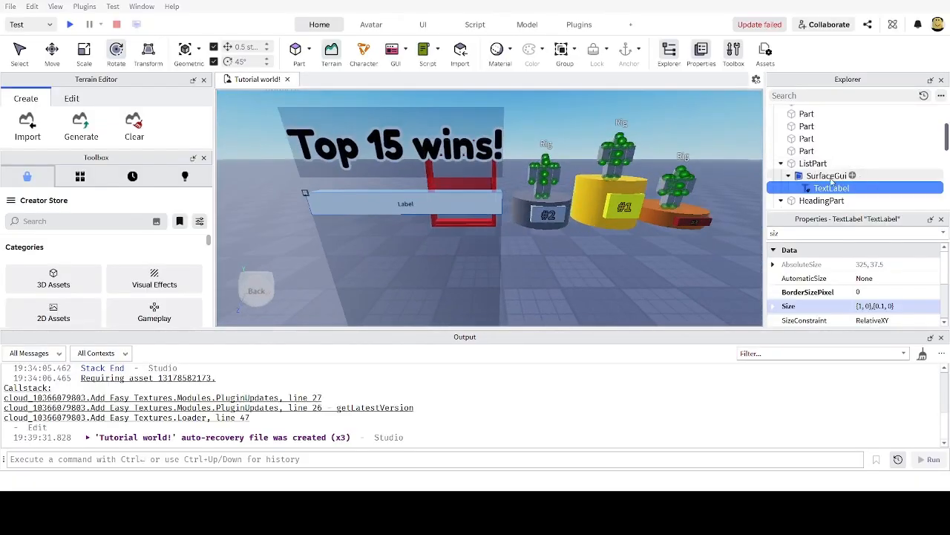
Step: Add a Frame inside the list panel's SurfaceGui
{"action": "left_click", "coordinate": [822, 179]}
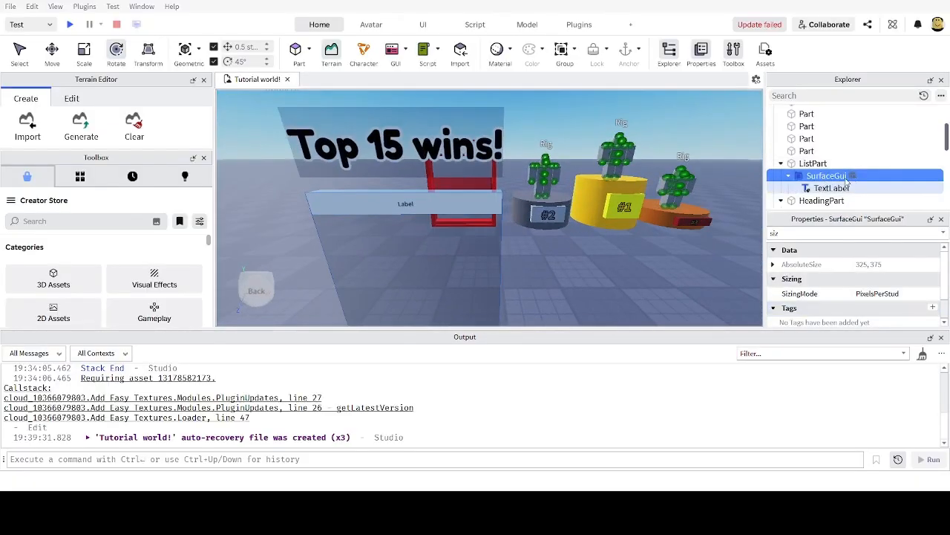
{"action": "left_click", "coordinate": [759, 265]}
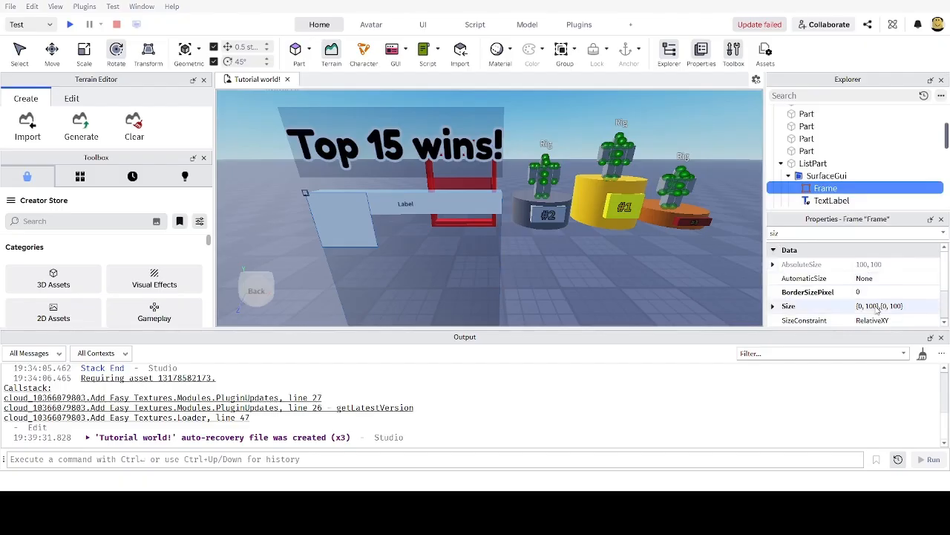
{"action": "left_click", "coordinate": [832, 201]}
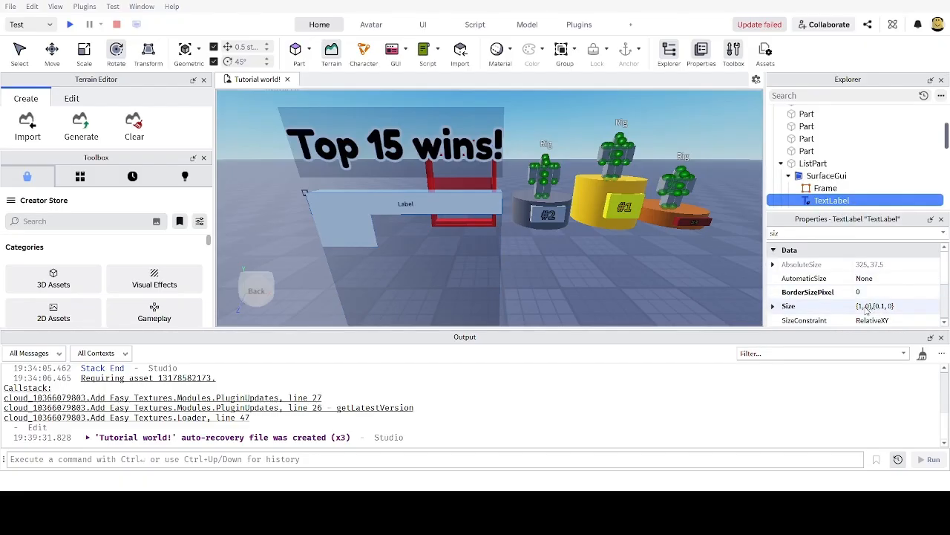
Step: Resize the Frame to {1, 0},{0.1, 0} so it forms a full-width thin strip
{"action": "left_click", "coordinate": [825, 189]}
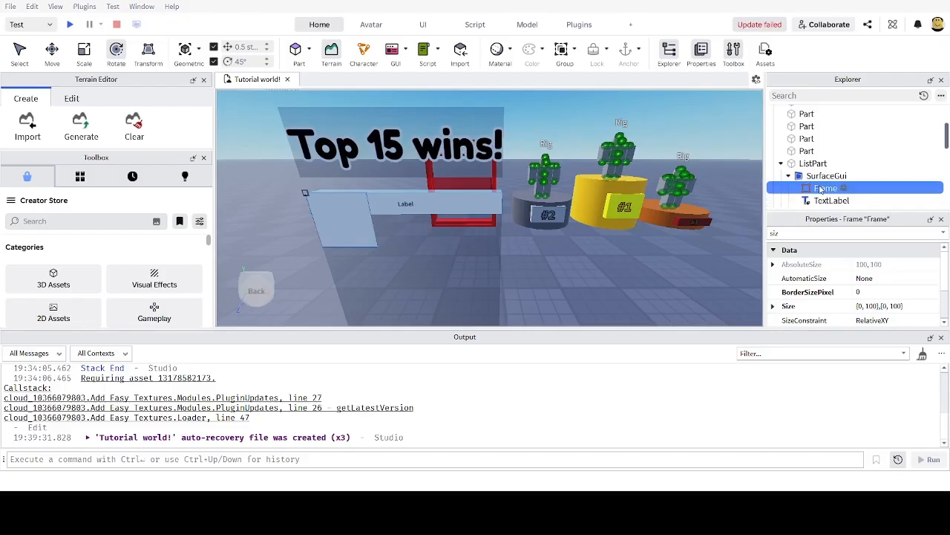
{"action": "left_click", "coordinate": [882, 307]}
{"action": "type", "text": "1,0,0.1"}
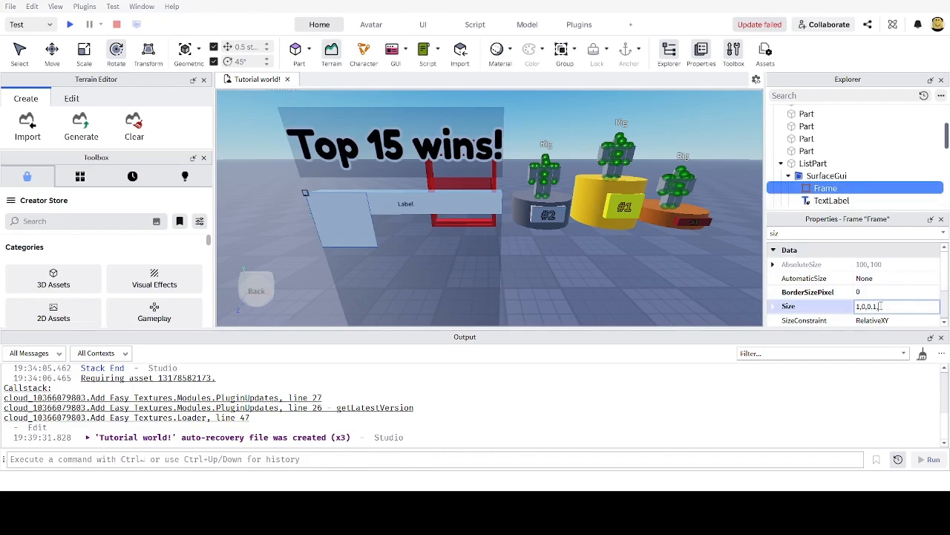
{"action": "type", "text": ", 0},{0.1, 0"}
{"action": "key", "text": "Return"}
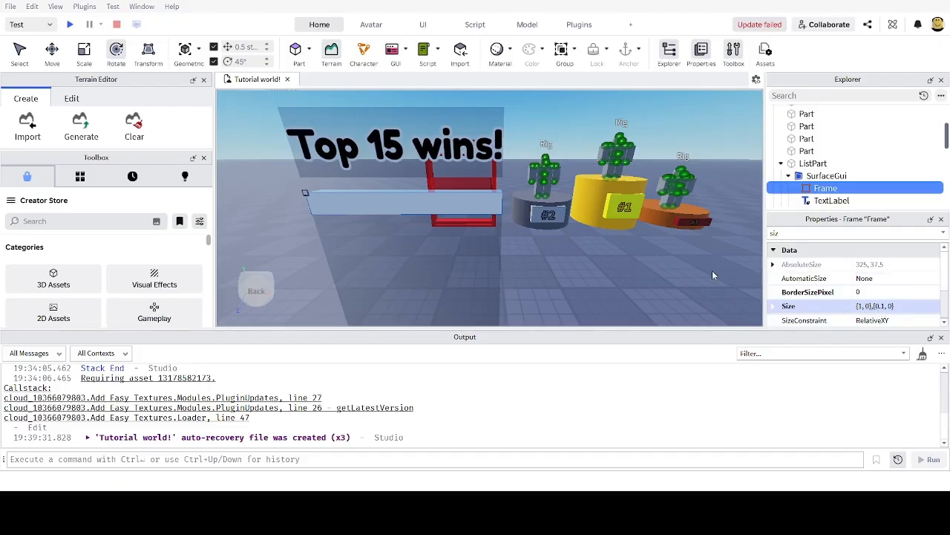
Step: Fly the camera up to the board and select the TextLabel inside the frame
{"action": "key", "text": "s"}
{"action": "right_click_drag", "start_coordinate": [712, 272], "coordinate": [713, 276]}
{"action": "key", "text": "w"}
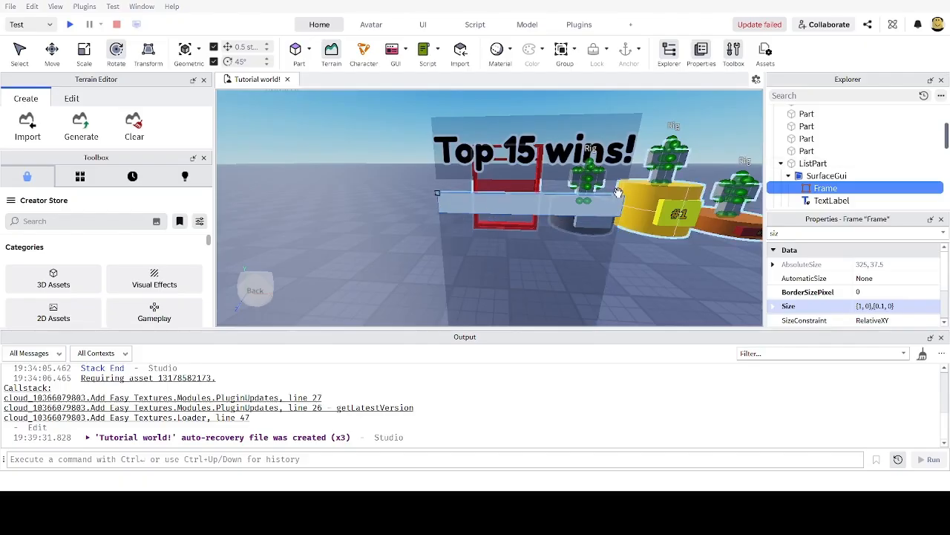
{"action": "key", "text": "w"}
{"action": "right_click_drag", "start_coordinate": [623, 206], "coordinate": [622, 205]}
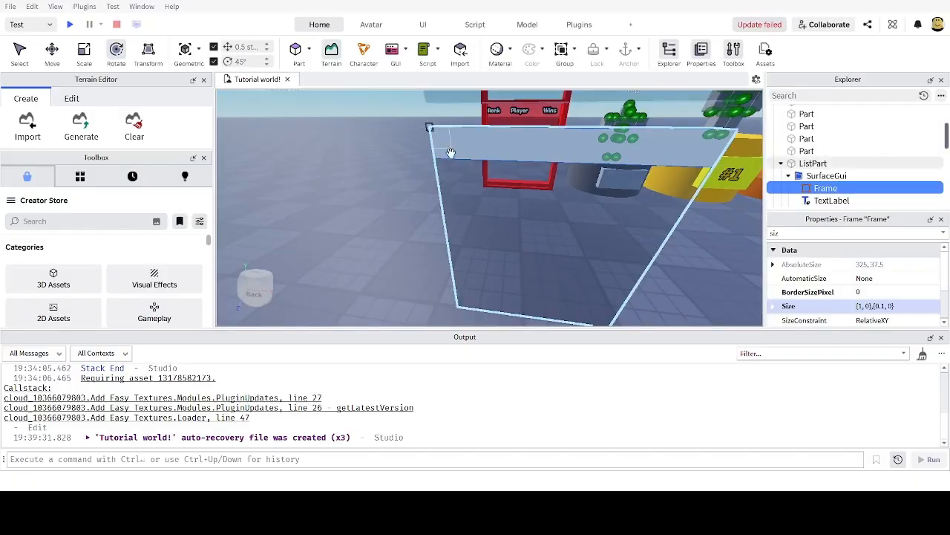
{"action": "right_click_drag", "start_coordinate": [461, 142], "coordinate": [468, 142]}
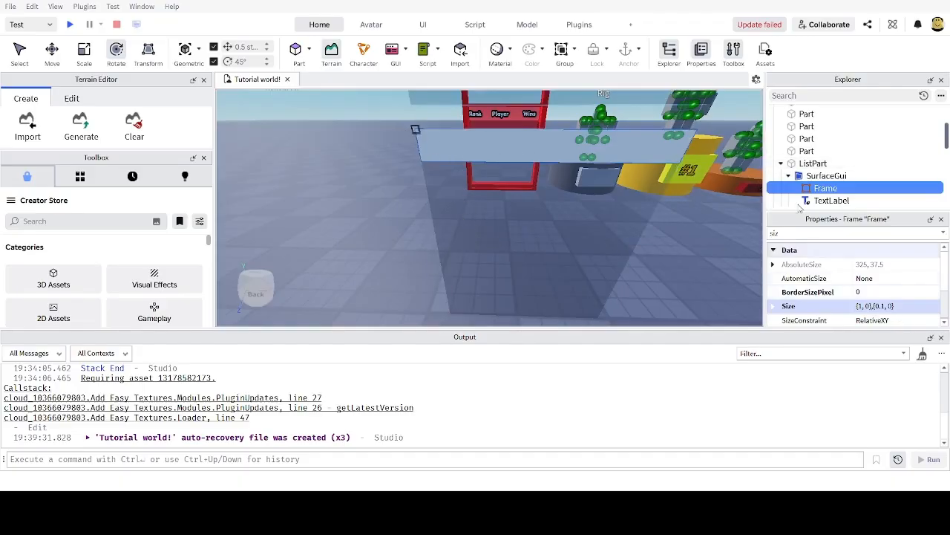
{"action": "left_click", "coordinate": [827, 201]}
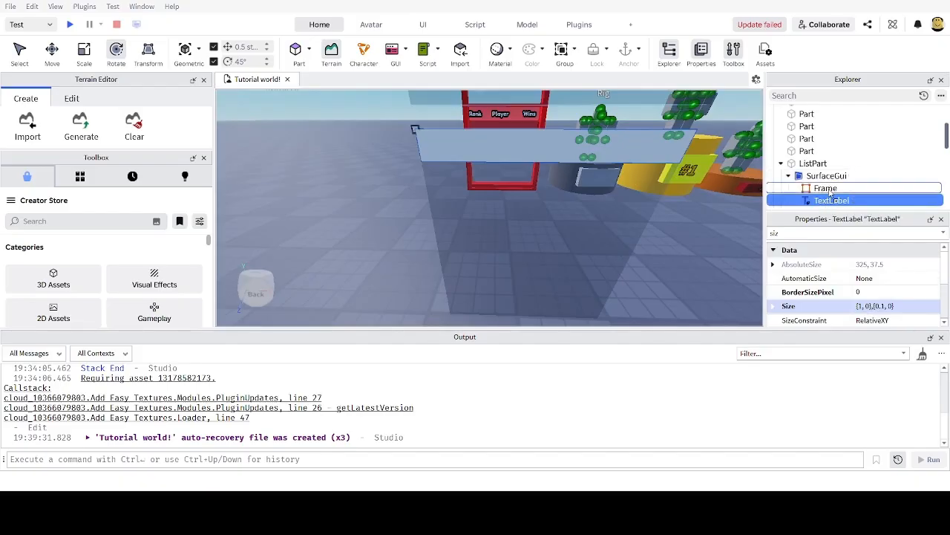
{"action": "scroll", "coordinate": [606, 172], "scroll_direction": "down", "scroll_amount": 2}
{"action": "scroll", "coordinate": [606, 172], "scroll_direction": "down", "scroll_amount": 2}
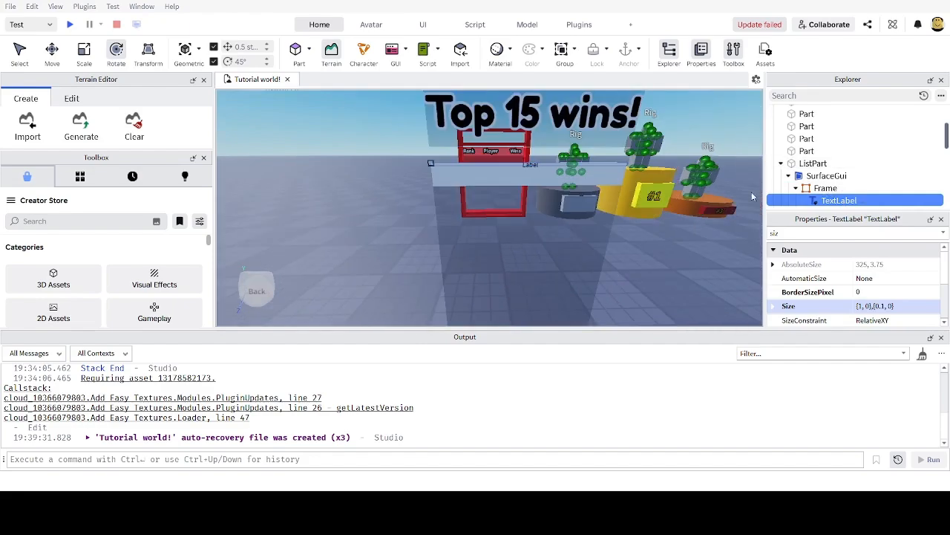
{"action": "scroll", "coordinate": [566, 189], "scroll_direction": "up", "scroll_amount": 3}
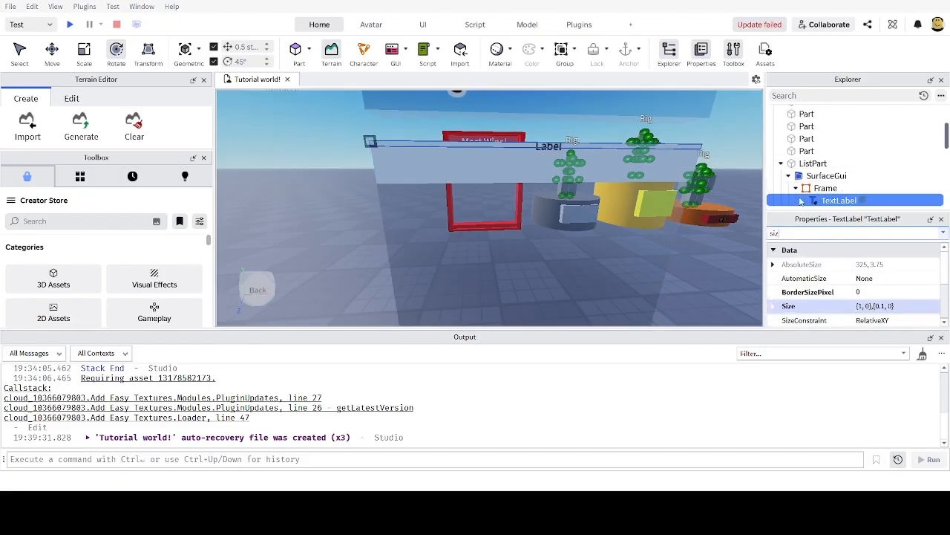
{"action": "right_click_drag", "start_coordinate": [584, 208], "coordinate": [578, 208]}
{"action": "key", "text": "w"}
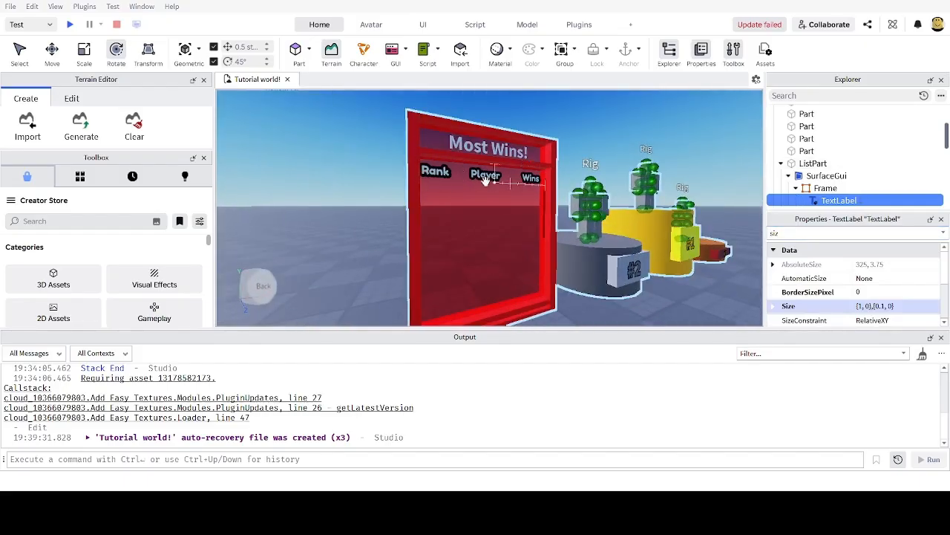
{"action": "key", "text": "d"}
{"action": "key", "text": "w"}
{"action": "right_click_drag", "start_coordinate": [477, 168], "coordinate": [475, 168]}
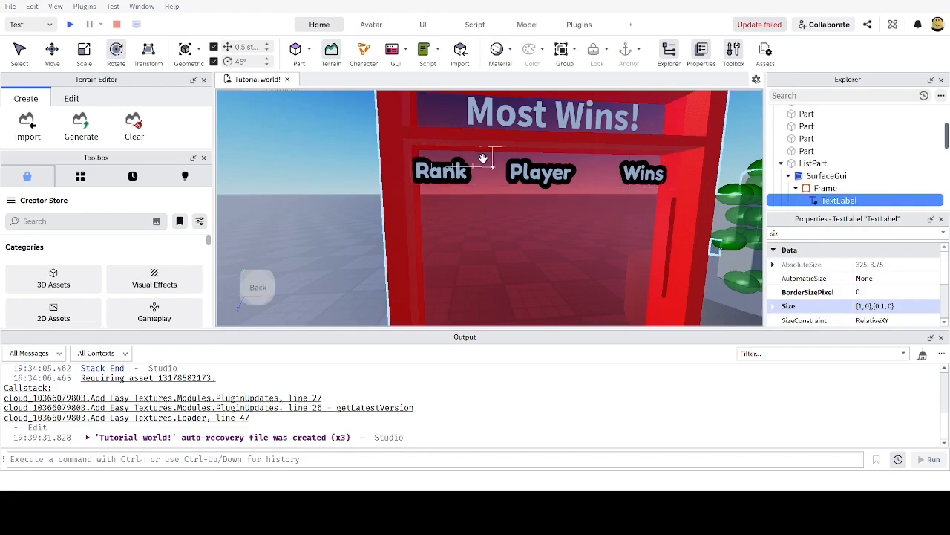
{"action": "right_click_drag", "start_coordinate": [513, 202], "coordinate": [506, 208]}
{"action": "key", "text": "s"}
{"action": "scroll", "coordinate": [506, 212], "scroll_direction": "up", "scroll_amount": 3}
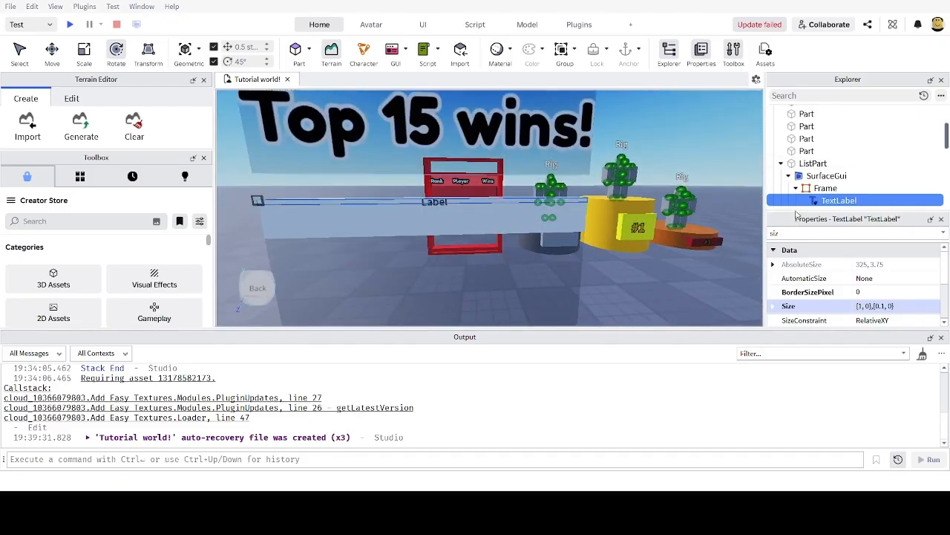
Step: Size the TextLabel to {0.3, 0},{1, 0}, a third of the strip at full height
{"action": "left_click", "coordinate": [868, 306]}
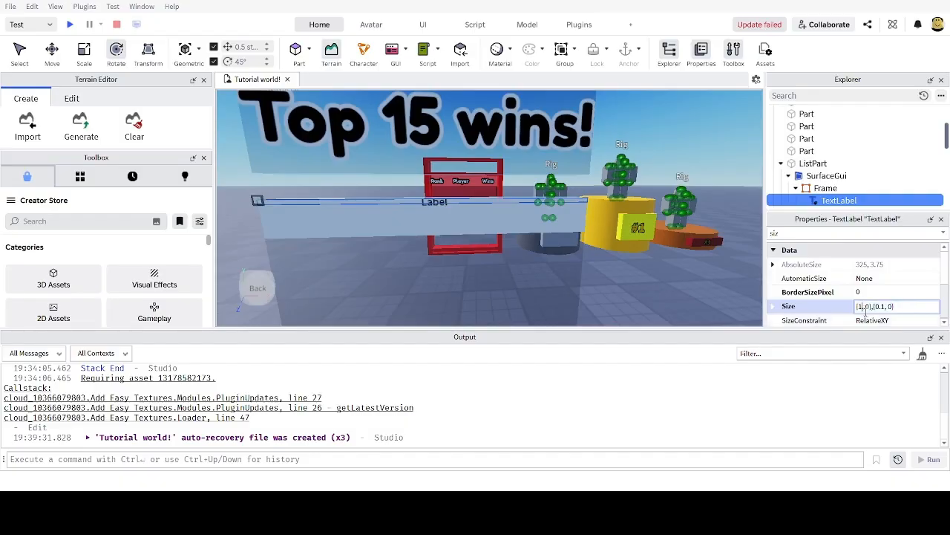
{"action": "key", "text": "BackSpace"}
{"action": "type", "text": "0.3"}
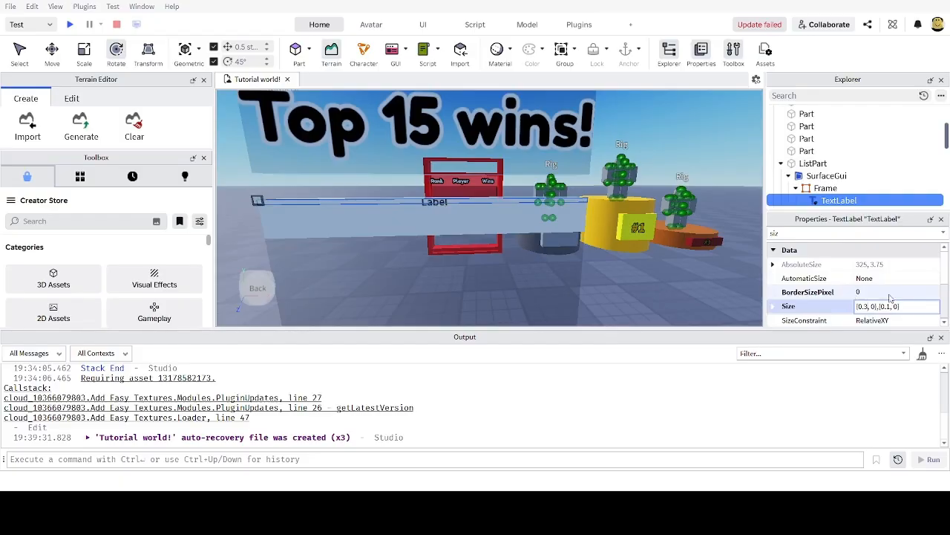
{"action": "scroll", "coordinate": [865, 286], "scroll_direction": "down", "scroll_amount": 1}
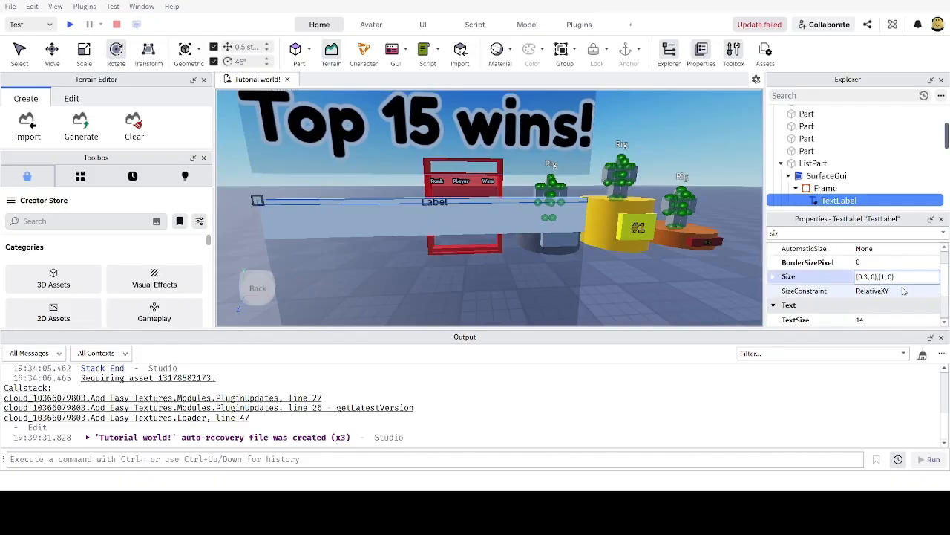
{"action": "key", "text": "Return"}
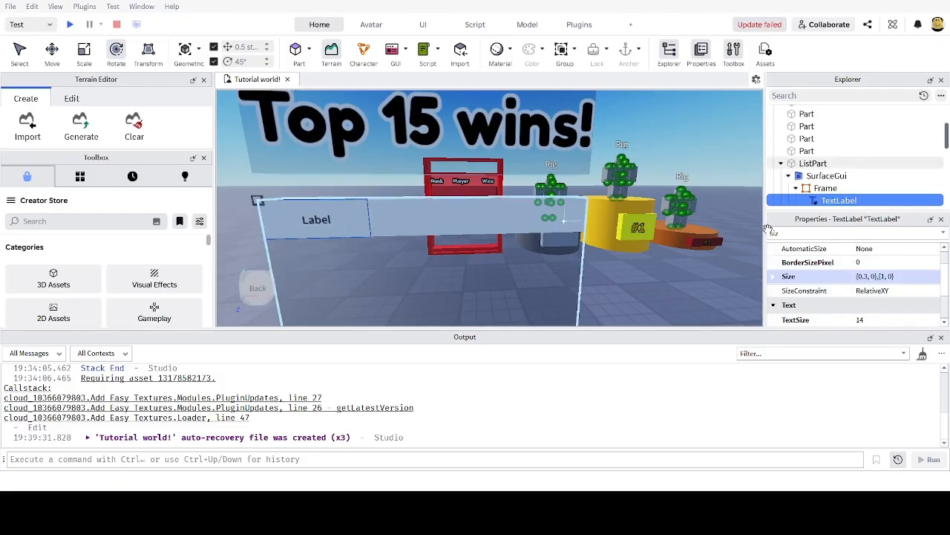
Step: Rename the TextLabel to RankLabel
{"action": "scroll", "coordinate": [825, 193], "scroll_direction": "down", "scroll_amount": 2}
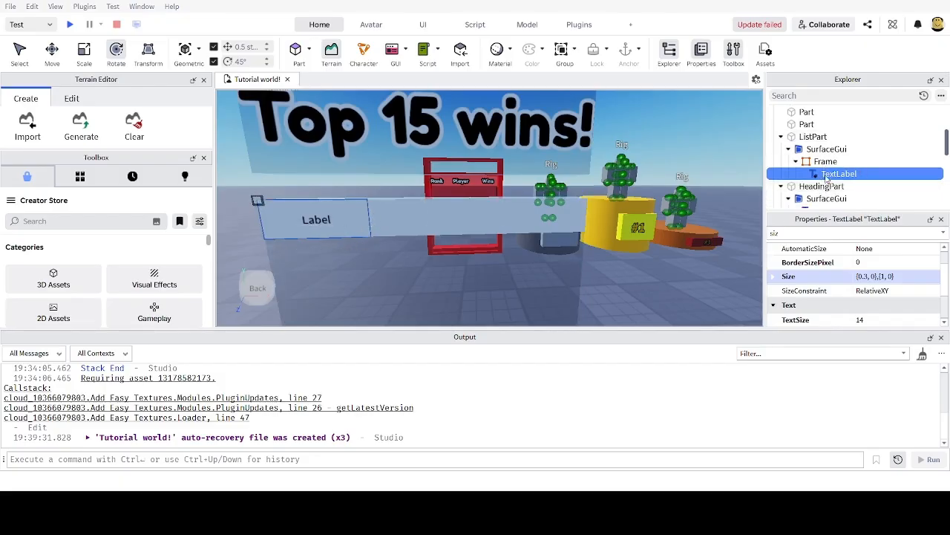
{"action": "key", "text": "F2"}
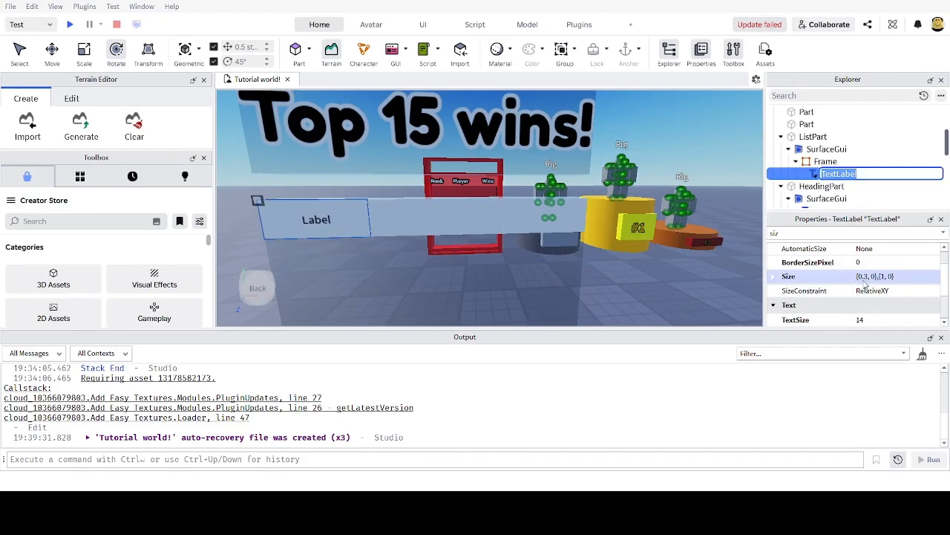
{"action": "type", "text": "Rank"}
{"action": "key", "text": "Return"}
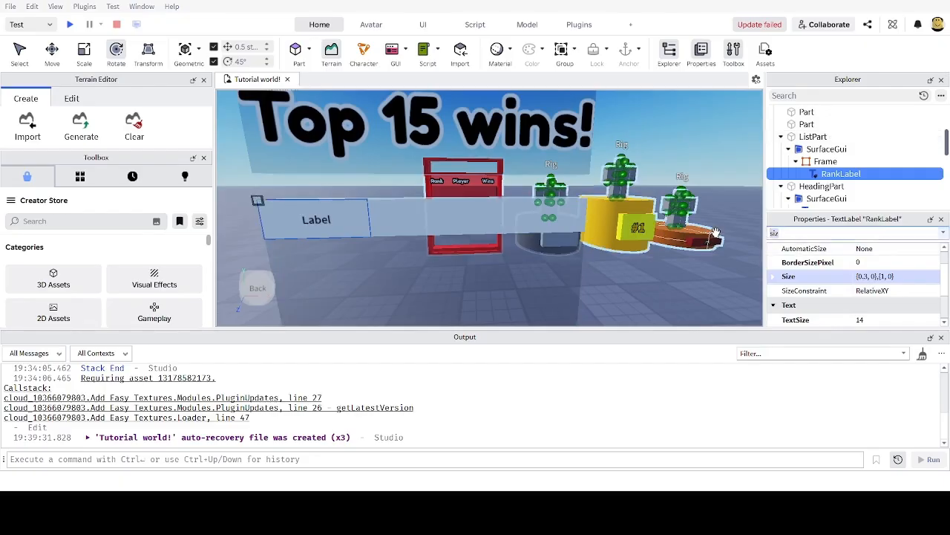
Step: Turn on TextScaled and set the label's text to 'Rank'
{"action": "type", "text": "text"}
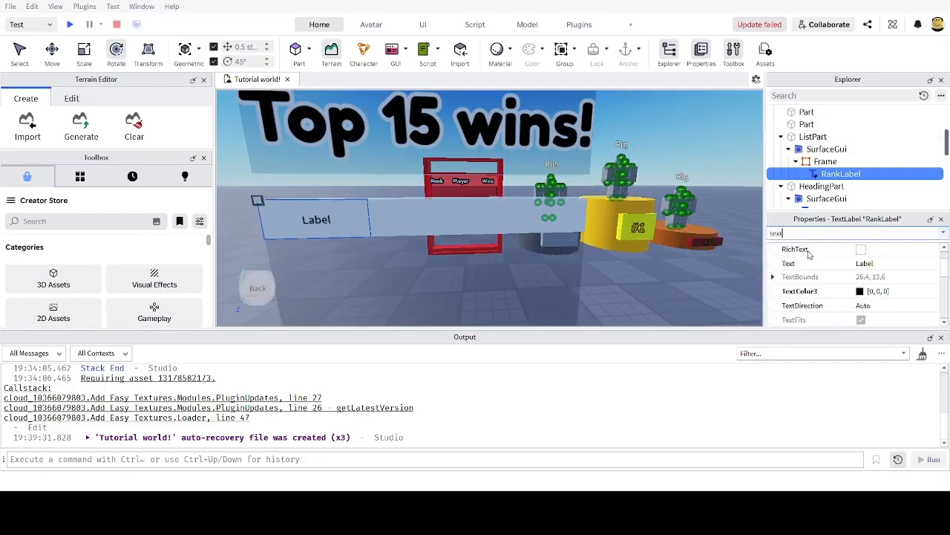
{"action": "scroll", "coordinate": [863, 299], "scroll_direction": "down", "scroll_amount": 3}
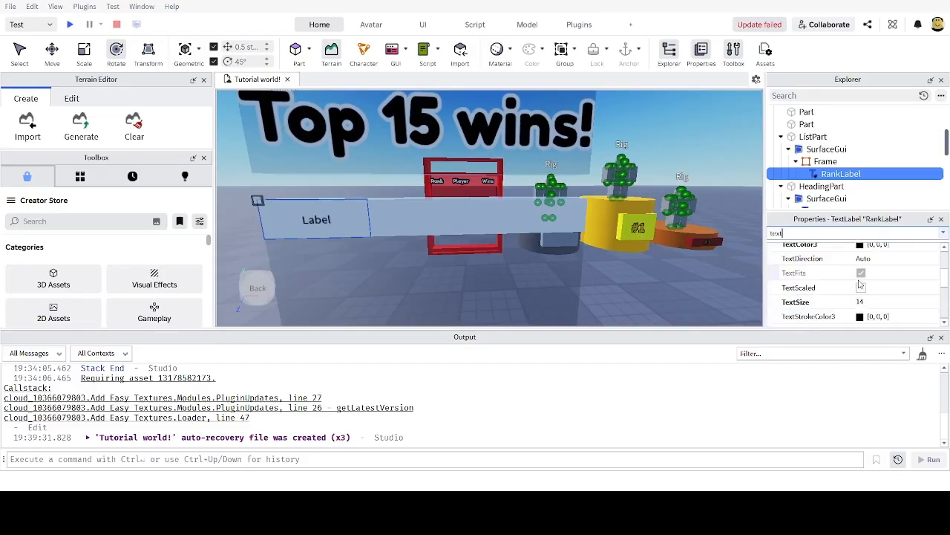
{"action": "left_click", "coordinate": [861, 287]}
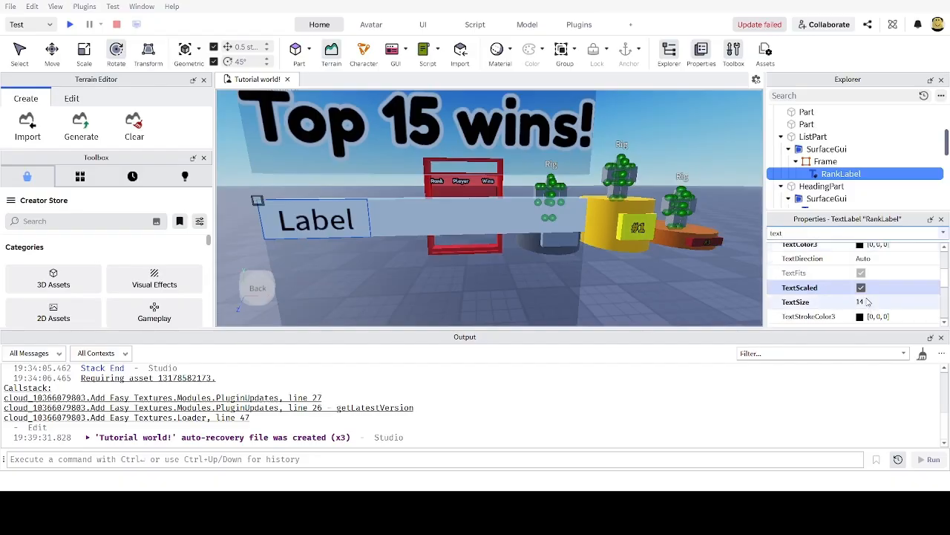
{"action": "scroll", "coordinate": [866, 297], "scroll_direction": "up", "scroll_amount": 3}
{"action": "left_click", "coordinate": [888, 293]}
{"action": "type", "text": "R"}
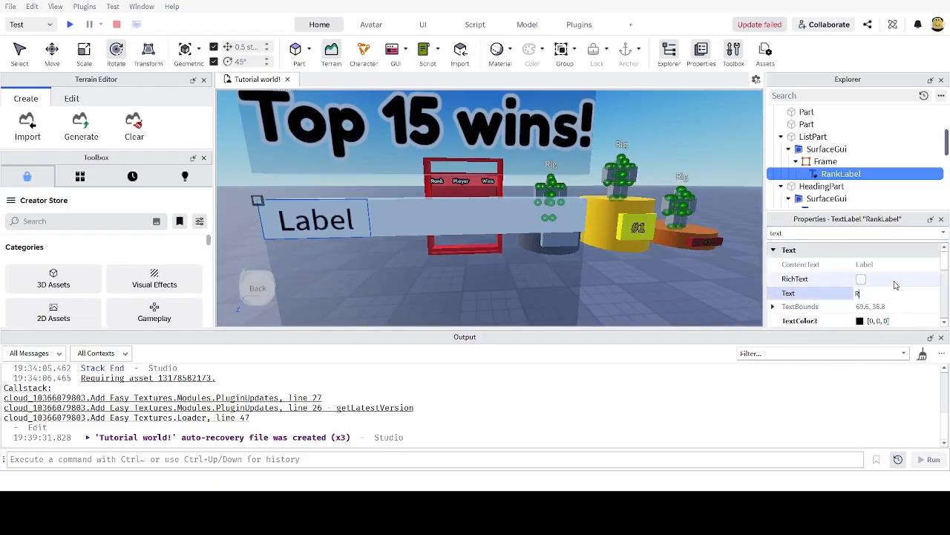
{"action": "type", "text": "ank"}
{"action": "key", "text": "Return"}
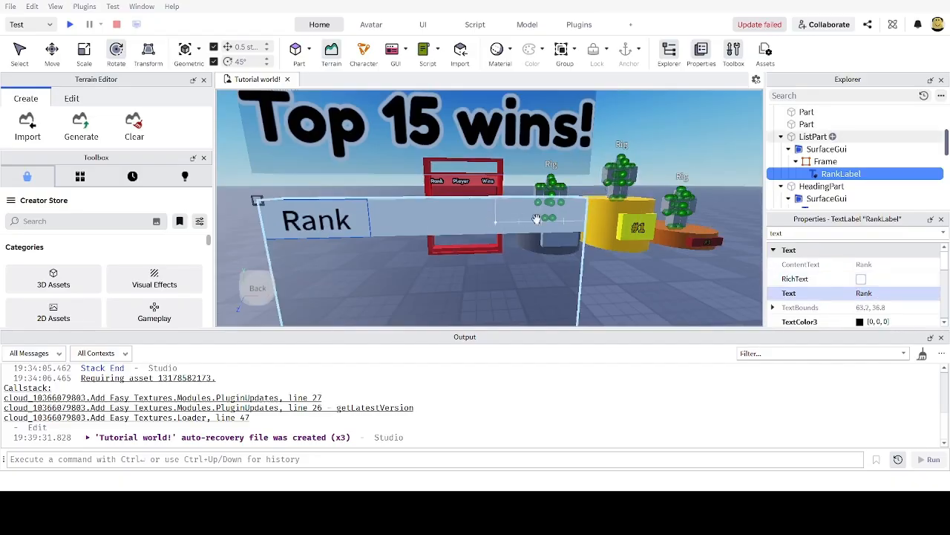
Step: Make the Rank text bold through FontFace, then clear the property filter
{"action": "double_click", "coordinate": [808, 233]}
{"action": "type", "text": "fon"}
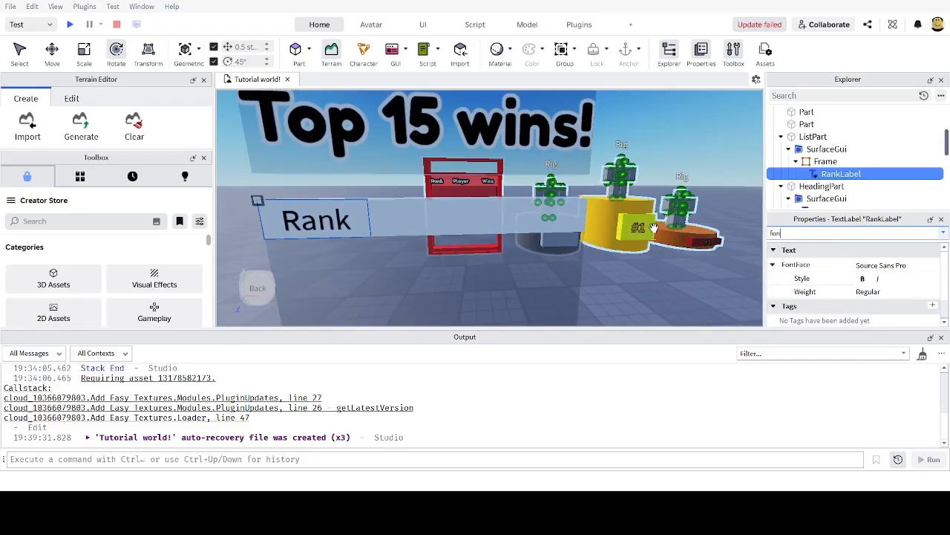
{"action": "left_click", "coordinate": [862, 278]}
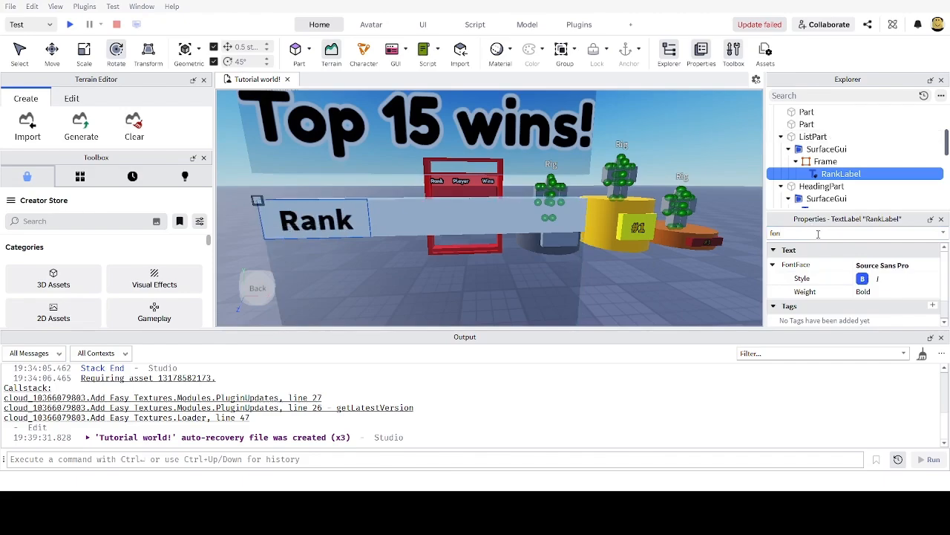
{"action": "double_click", "coordinate": [818, 234]}
{"action": "key", "text": "BackSpace"}
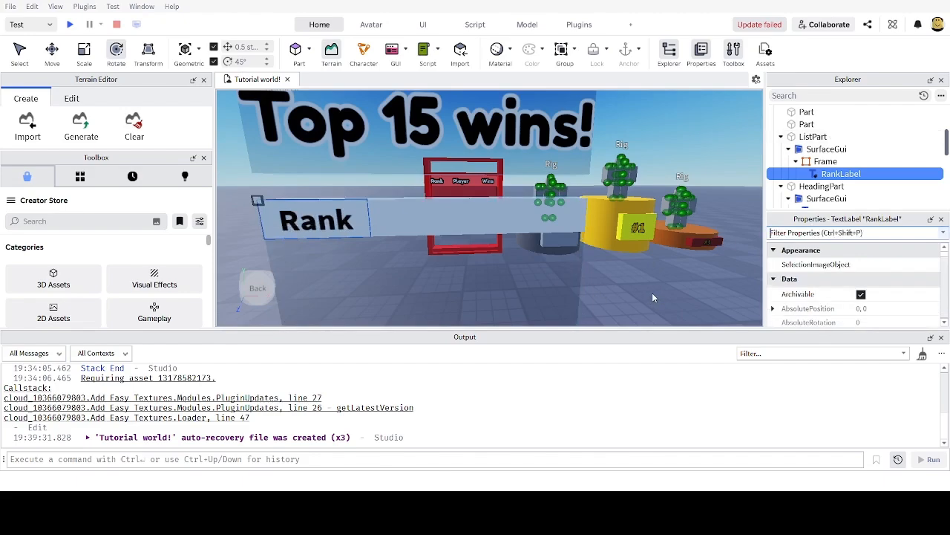
{"action": "left_click", "coordinate": [824, 162]}
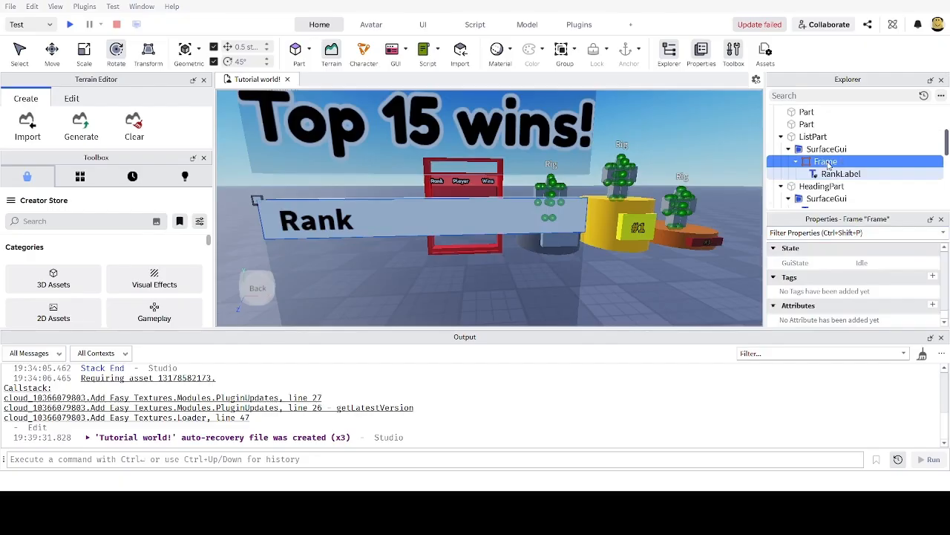
Step: Rename the Frame to HeadingFrame
{"action": "key", "text": "F2"}
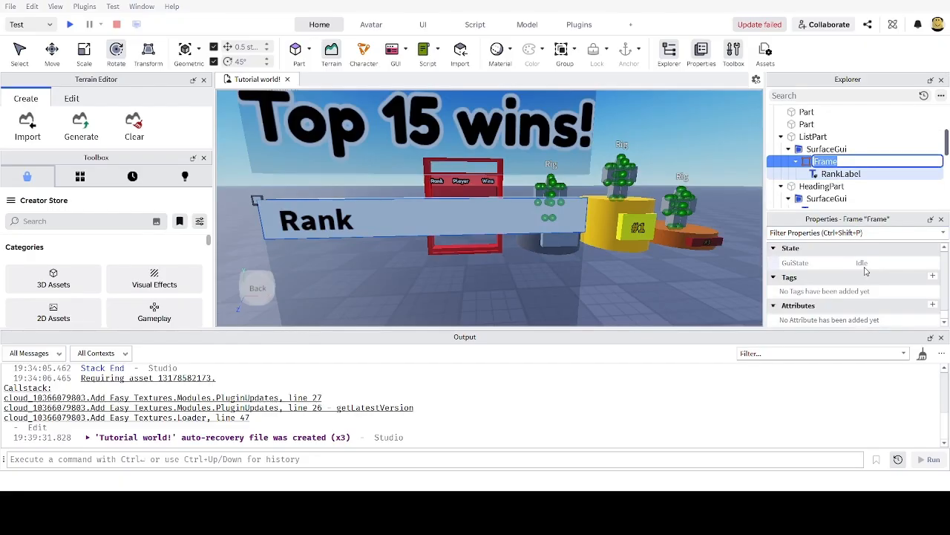
{"action": "type", "text": "Heading"}
{"action": "key", "text": "Return"}
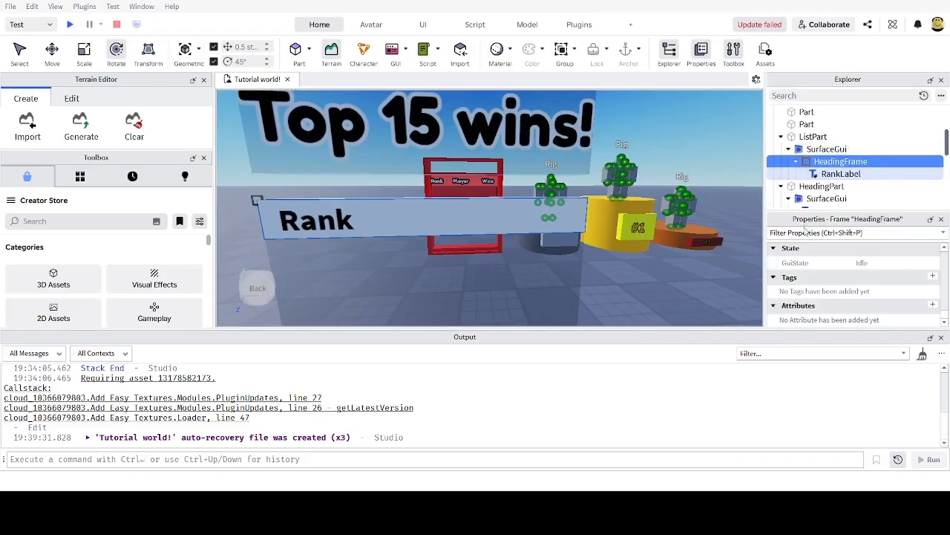
Step: Set BackgroundTransparency to 1 on HeadingFrame and on RankLabel
{"action": "left_click", "coordinate": [804, 232]}
{"action": "type", "text": "tra"}
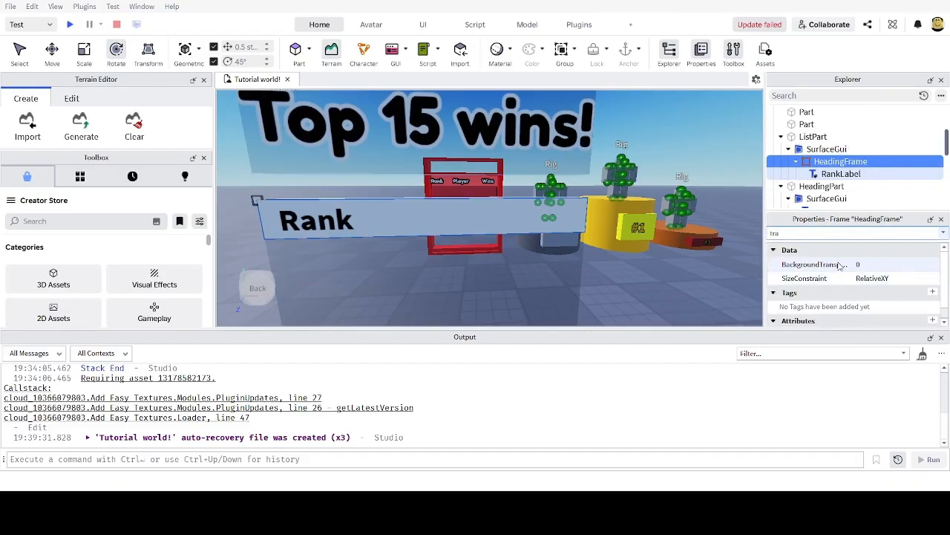
{"action": "left_click", "coordinate": [884, 266]}
{"action": "type", "text": "1"}
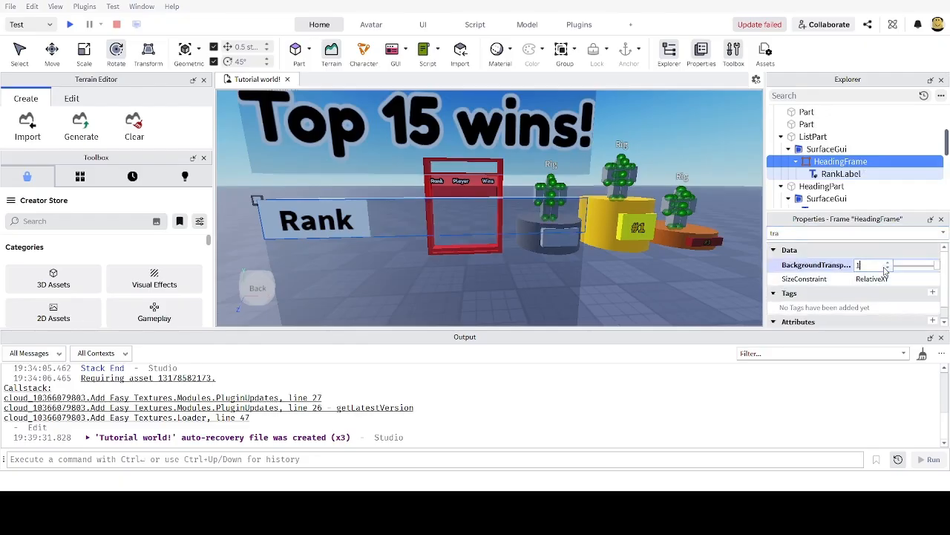
{"action": "key", "text": "Return"}
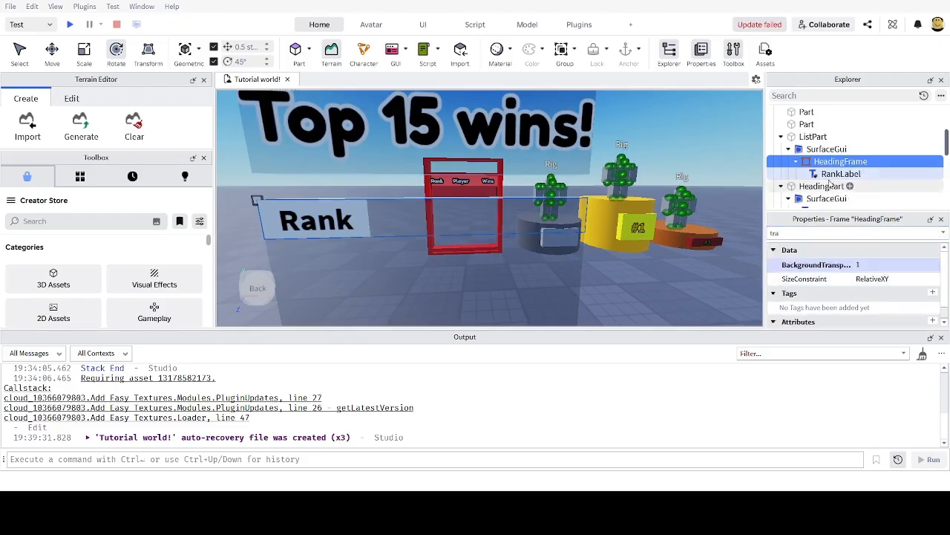
{"action": "left_click", "coordinate": [839, 174]}
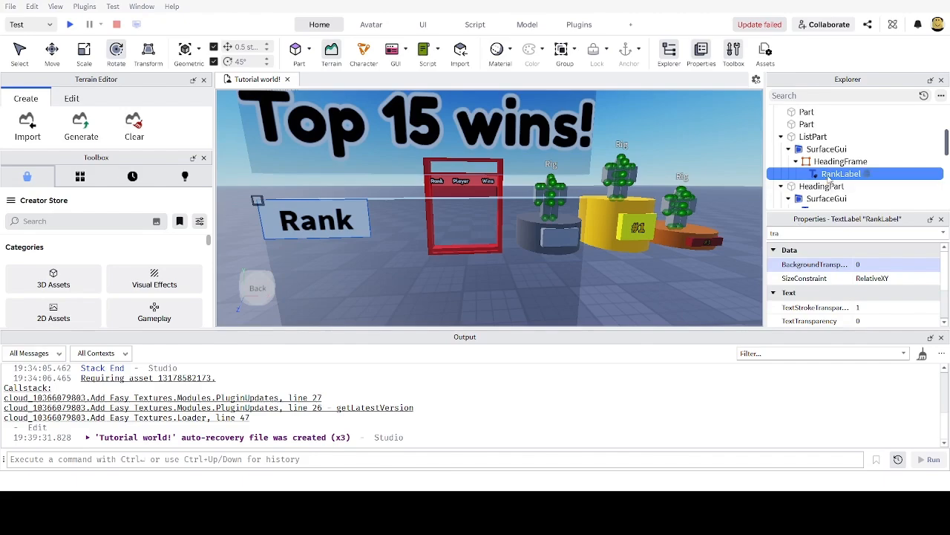
{"action": "type", "text": "1"}
{"action": "key", "text": "Return"}
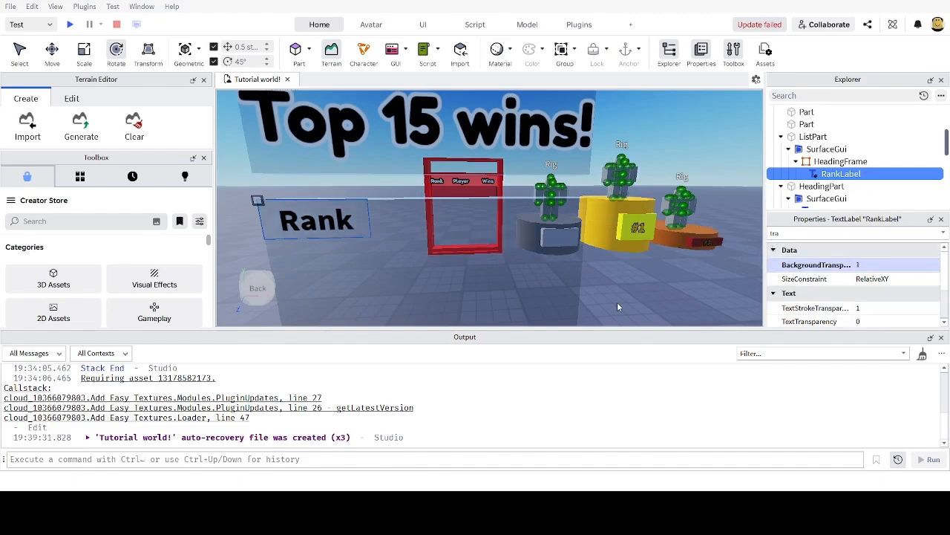
Step: Change HeadingFrame's BackgroundTransparency to 0.5 for a half-transparent strip
{"action": "scroll", "coordinate": [614, 269], "scroll_direction": "up", "scroll_amount": 3}
{"action": "right_click_drag", "start_coordinate": [617, 301], "coordinate": [609, 264]}
{"action": "scroll", "coordinate": [609, 264], "scroll_direction": "down", "scroll_amount": 5}
{"action": "scroll", "coordinate": [520, 238], "scroll_direction": "up", "scroll_amount": 2}
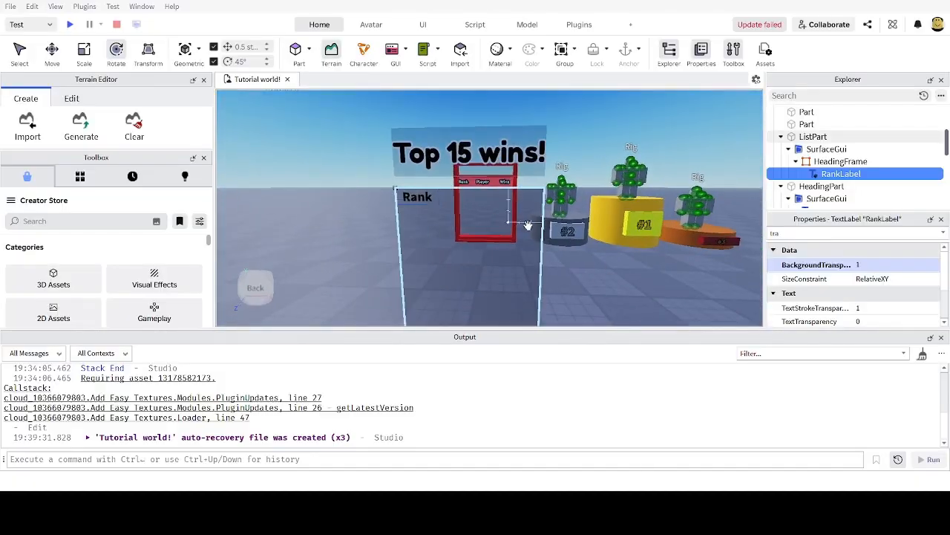
{"action": "scroll", "coordinate": [526, 223], "scroll_direction": "up", "scroll_amount": 2}
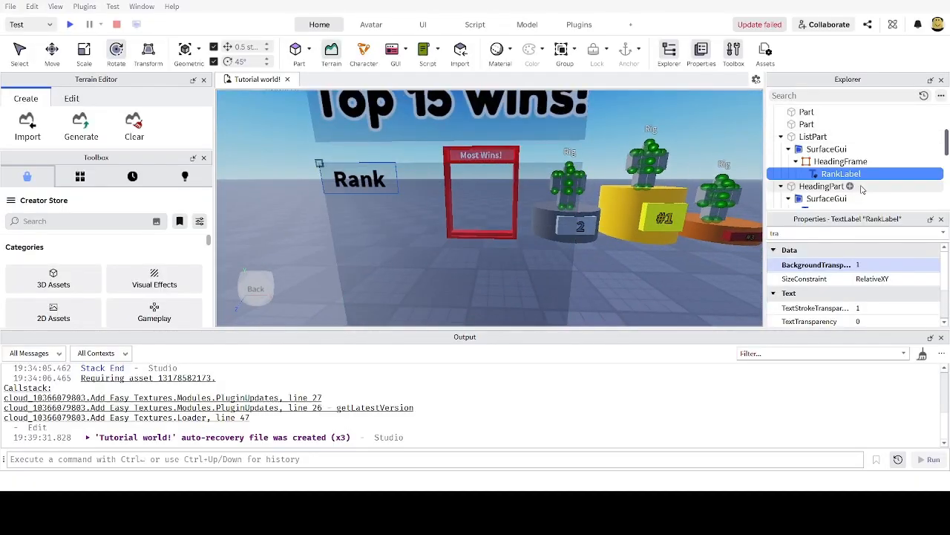
{"action": "left_click", "coordinate": [841, 161]}
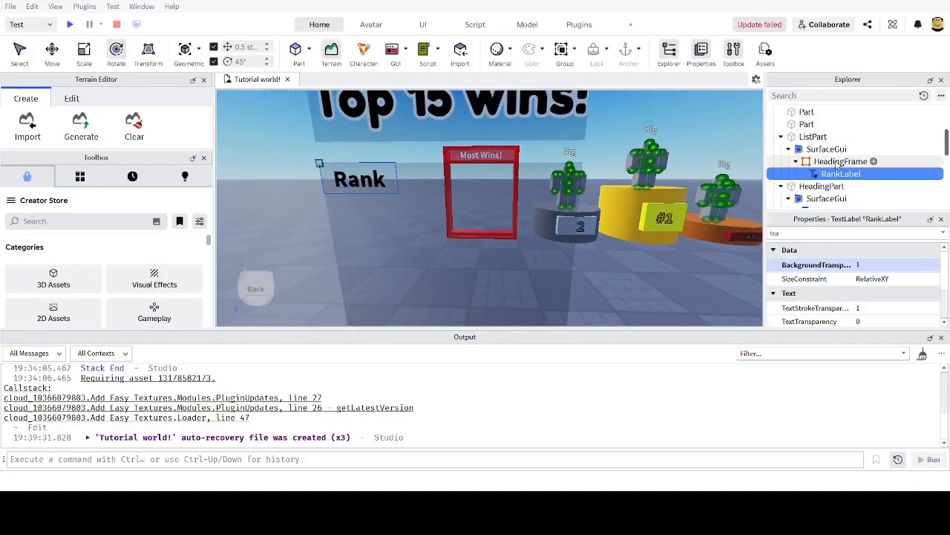
{"action": "left_click", "coordinate": [867, 265]}
{"action": "type", "text": "0."}
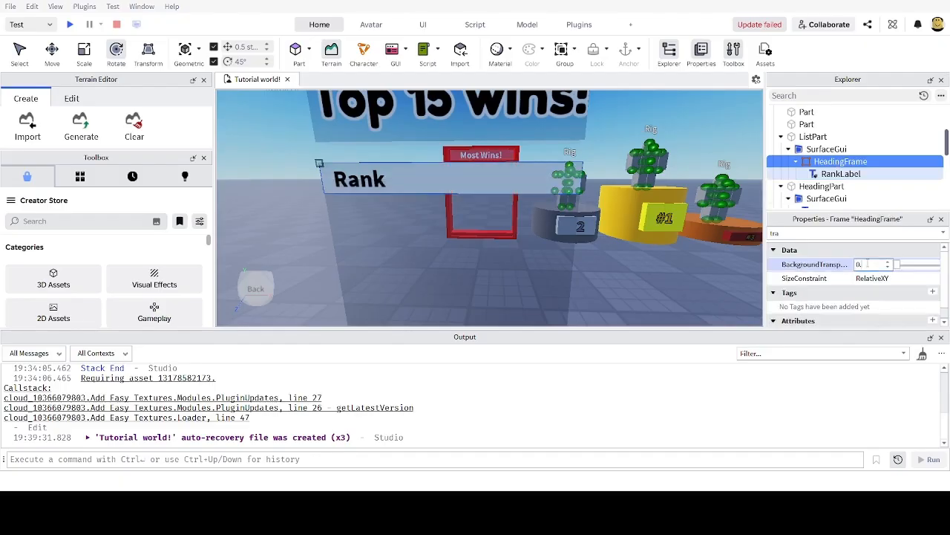
{"action": "type", "text": "5"}
{"action": "key", "text": "Return"}
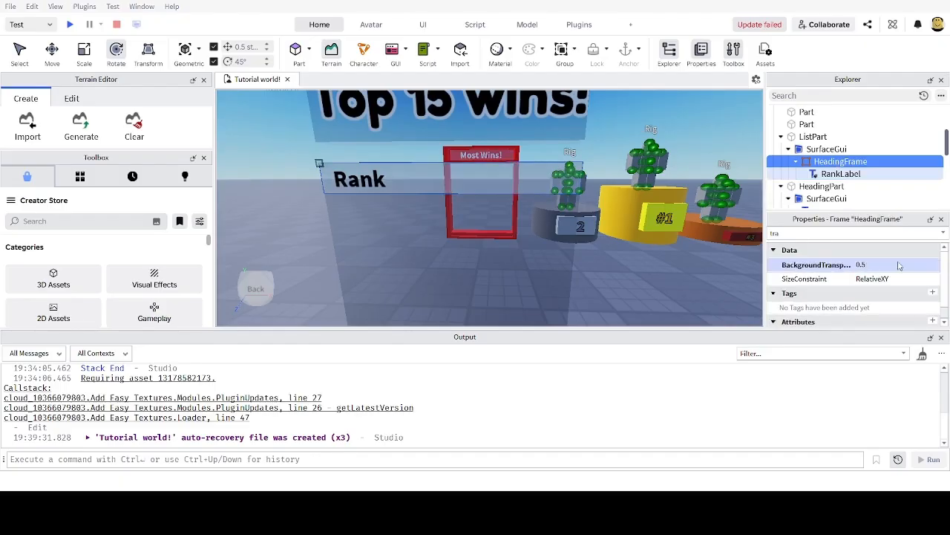
Step: Set RankLabel's BackgroundTransparency to 0.5 as well
{"action": "scroll", "coordinate": [530, 175], "scroll_direction": "up", "scroll_amount": 3}
{"action": "scroll", "coordinate": [569, 183], "scroll_direction": "down", "scroll_amount": 4}
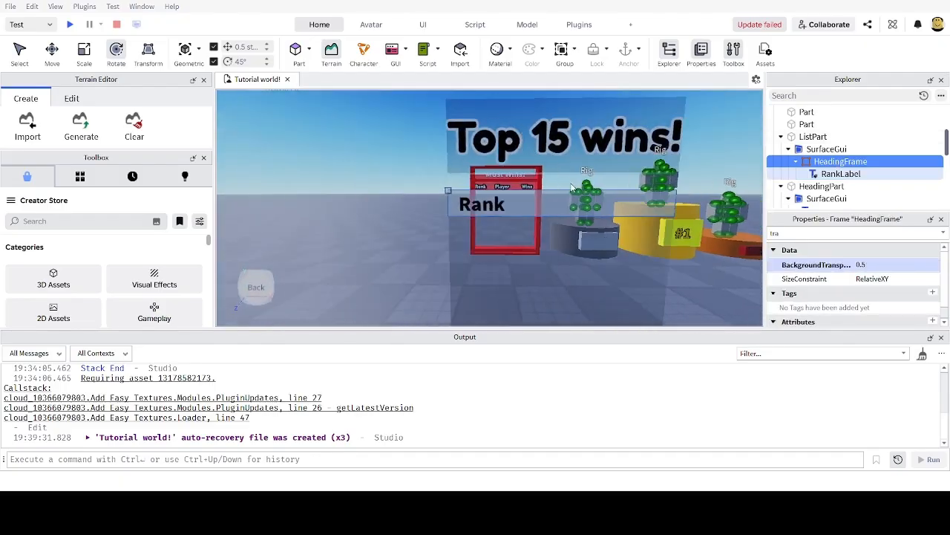
{"action": "scroll", "coordinate": [570, 183], "scroll_direction": "up", "scroll_amount": 1}
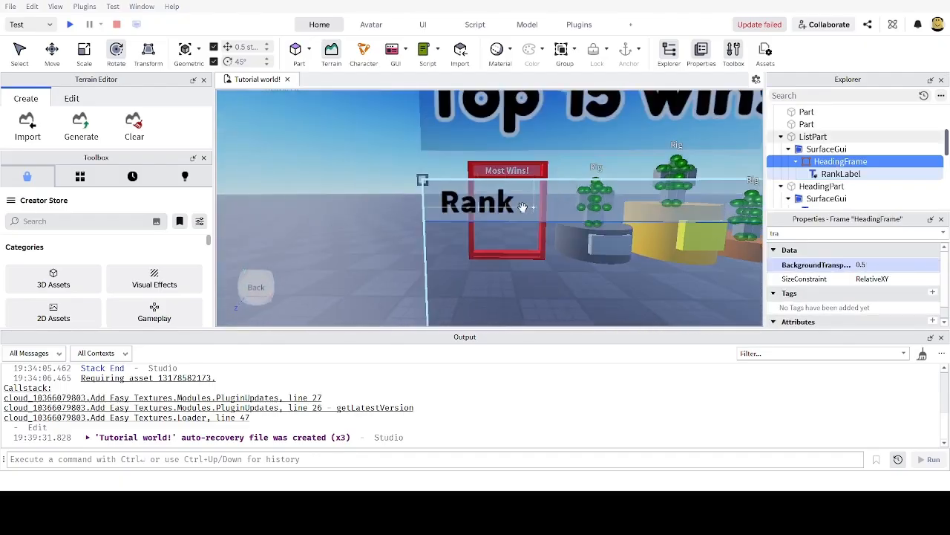
{"action": "left_click", "coordinate": [836, 175]}
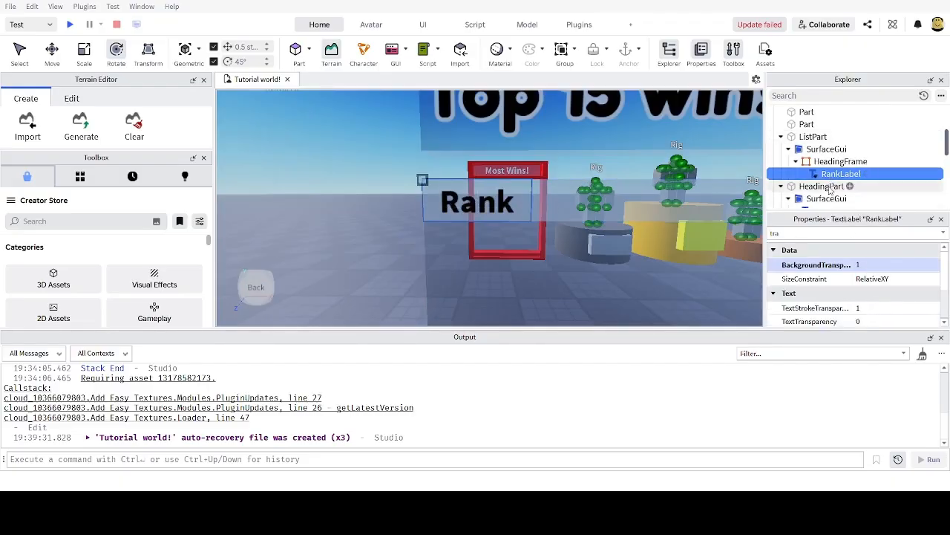
{"action": "left_click", "coordinate": [875, 264]}
{"action": "type", "text": "0.5"}
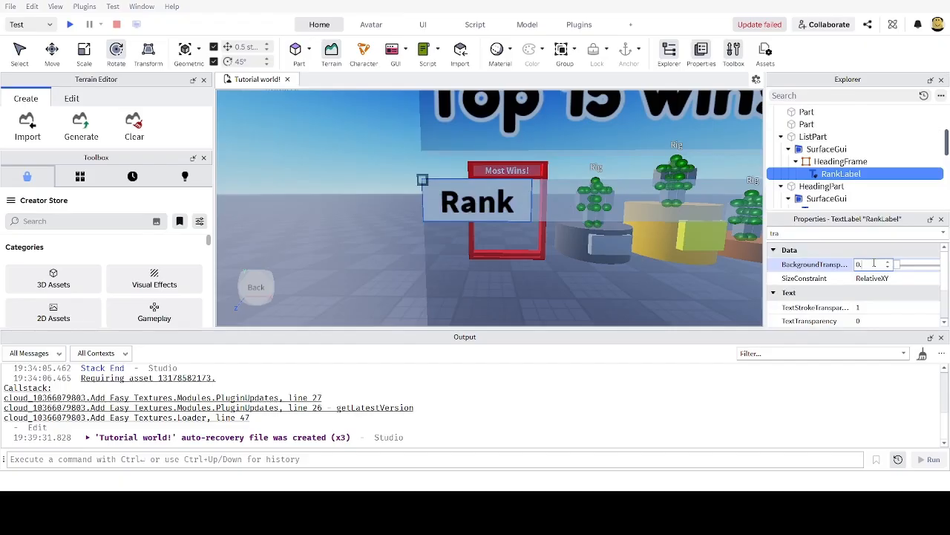
{"action": "key", "text": "Return"}
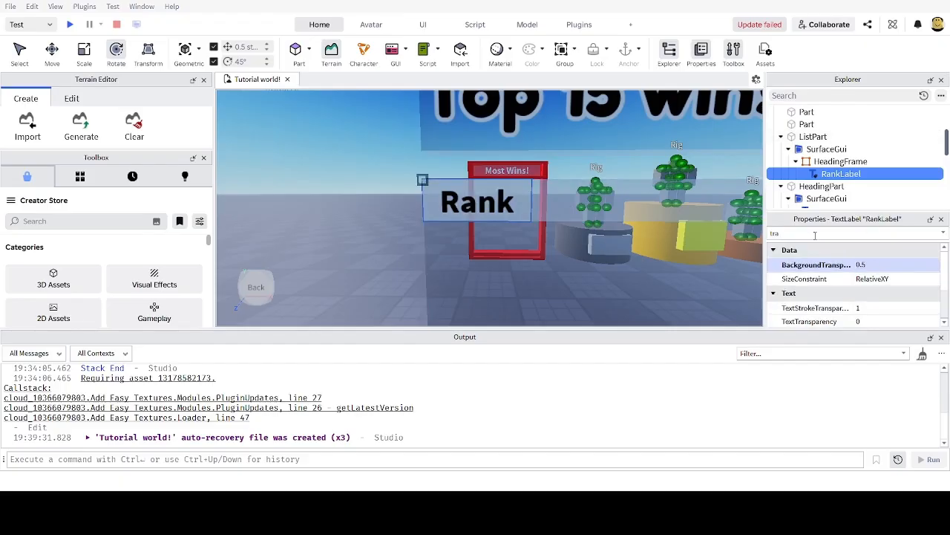
Step: Give RankLabel a green BackgroundColor3 of [0, 255, 38]
{"action": "left_click", "coordinate": [814, 235]}
{"action": "type", "text": "bac"}
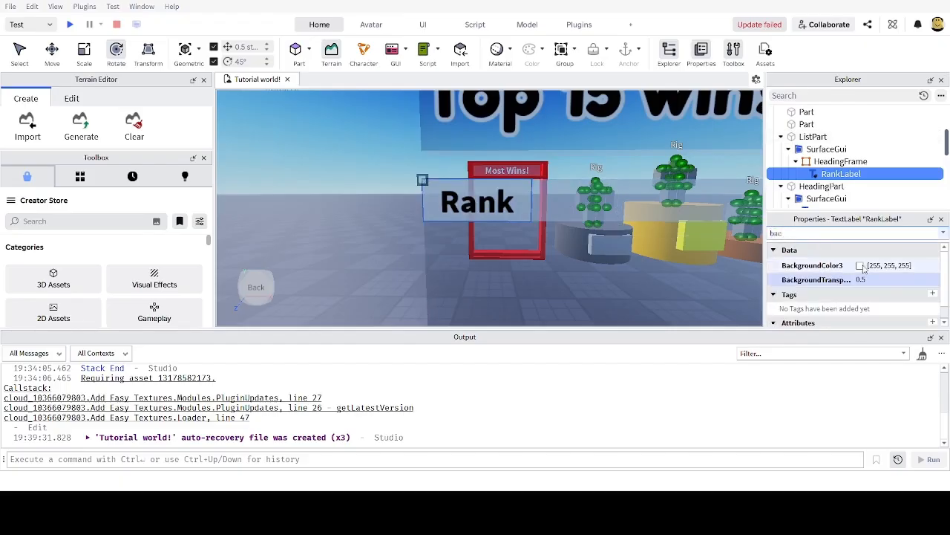
{"action": "left_click", "coordinate": [556, 112]}
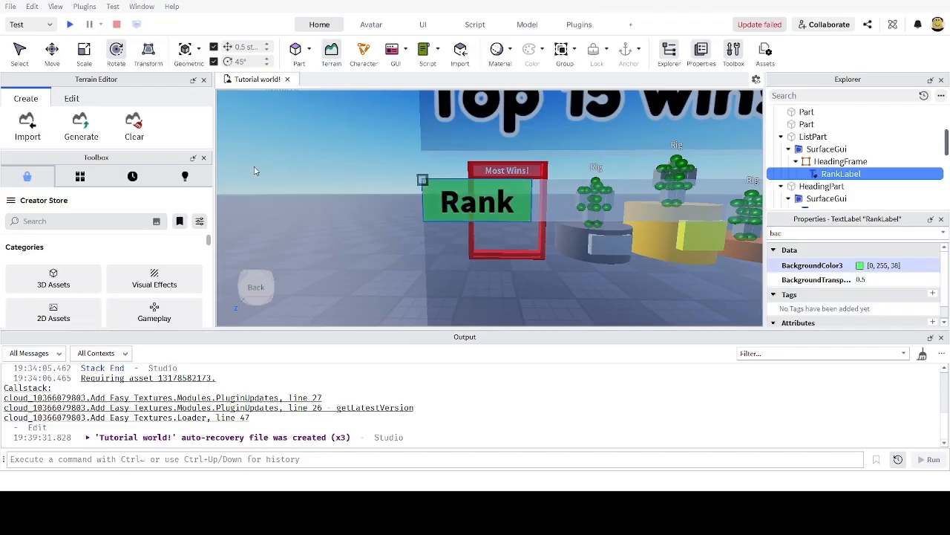
{"action": "scroll", "coordinate": [614, 223], "scroll_direction": "down", "scroll_amount": 3}
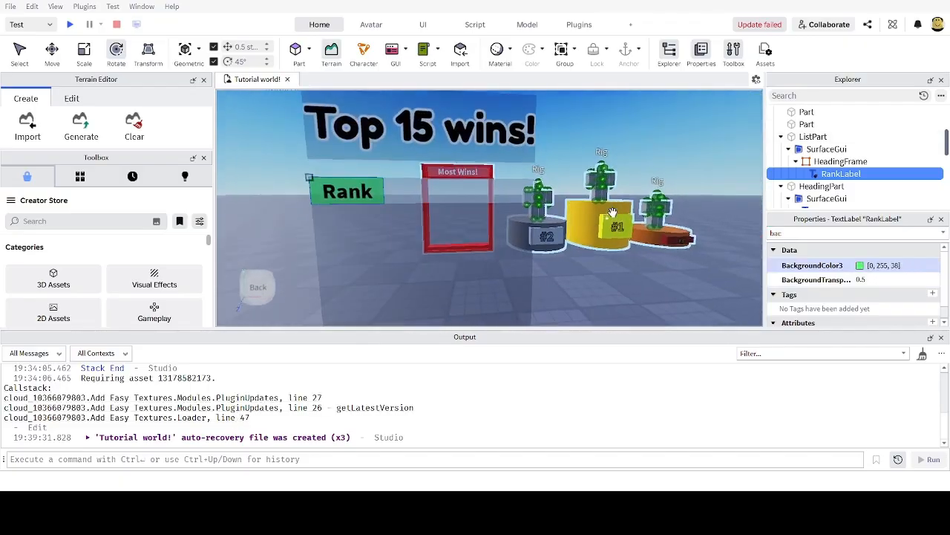
{"action": "scroll", "coordinate": [602, 215], "scroll_direction": "up", "scroll_amount": 3}
{"action": "scroll", "coordinate": [489, 206], "scroll_direction": "down", "scroll_amount": 2}
{"action": "scroll", "coordinate": [489, 206], "scroll_direction": "up", "scroll_amount": 4}
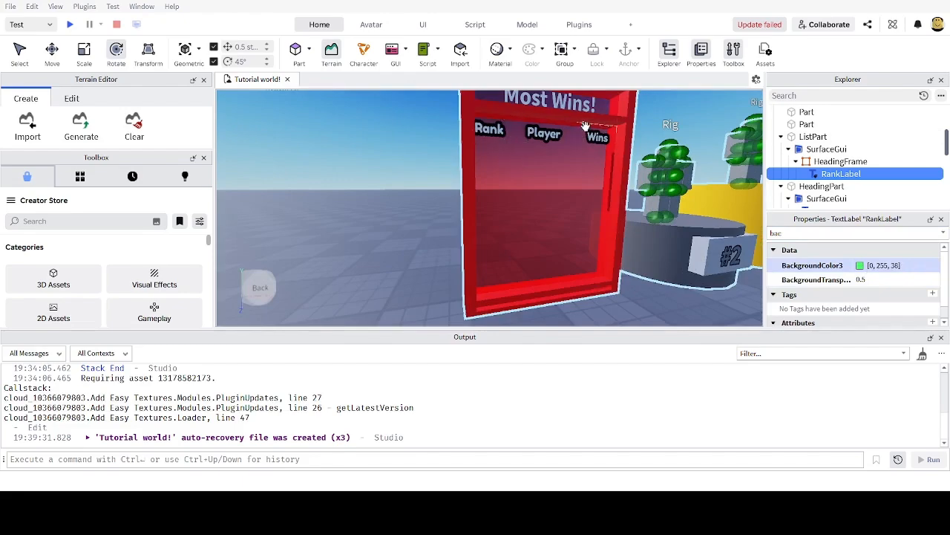
{"action": "scroll", "coordinate": [579, 141], "scroll_direction": "down", "scroll_amount": 4}
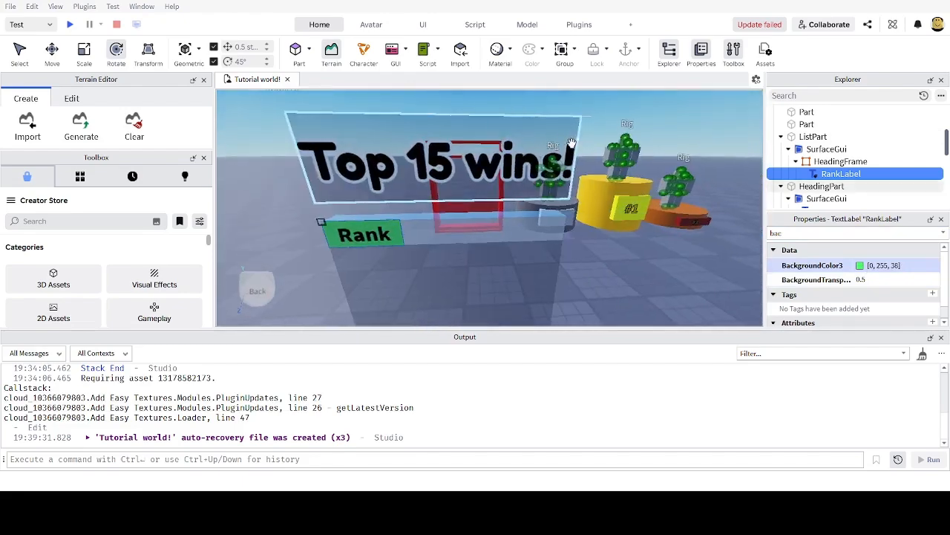
{"action": "scroll", "coordinate": [496, 190], "scroll_direction": "up", "scroll_amount": 2}
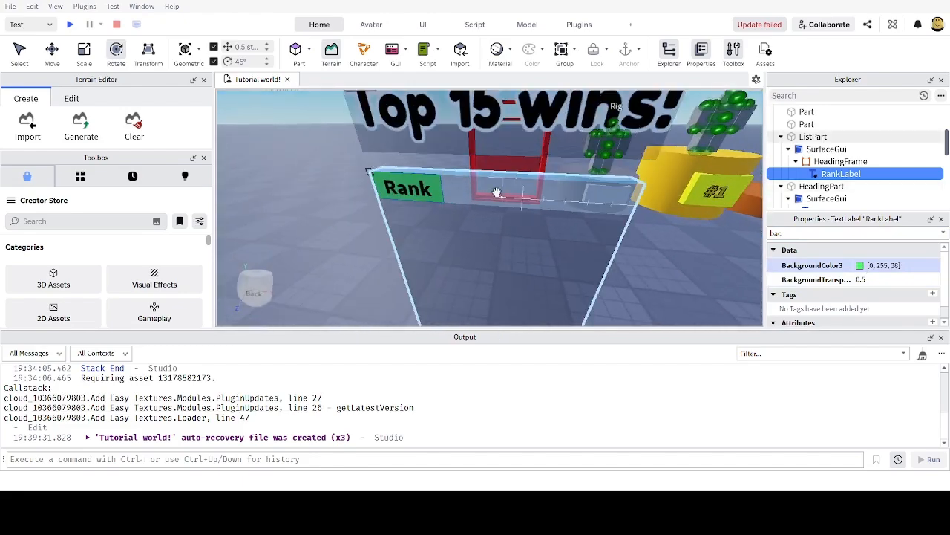
{"action": "left_click", "coordinate": [832, 149]}
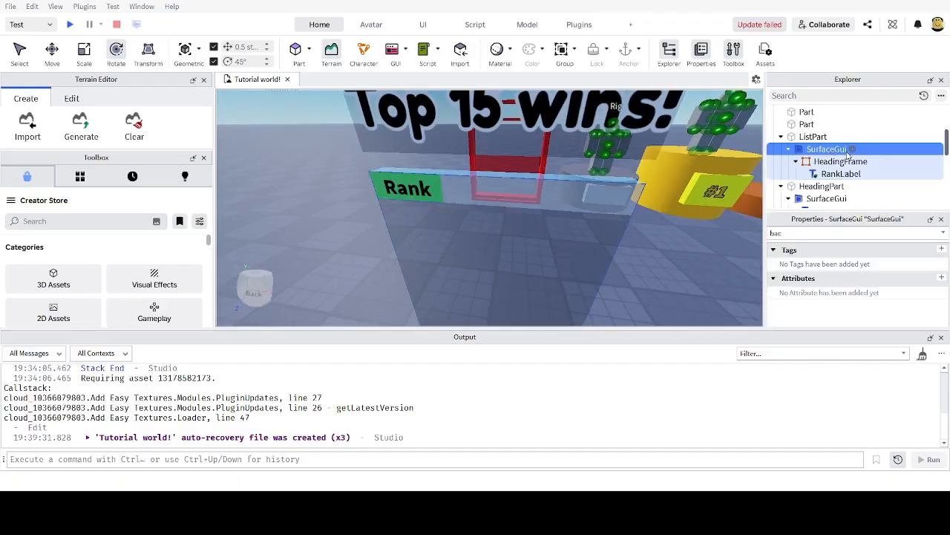
Step: Insert a new TextLabel into HeadingFrame and name it PlayerNameHeading
{"action": "left_click", "coordinate": [841, 162]}
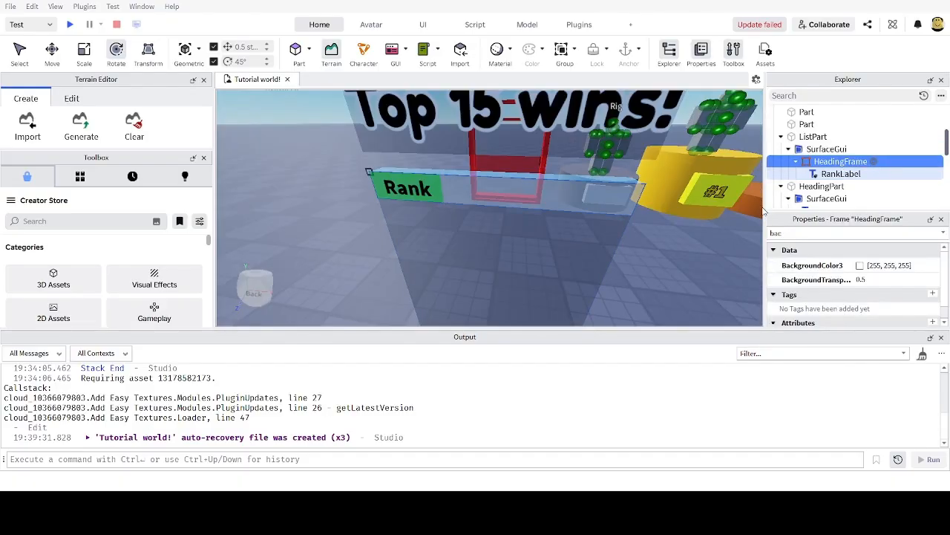
{"action": "left_click", "coordinate": [763, 207]}
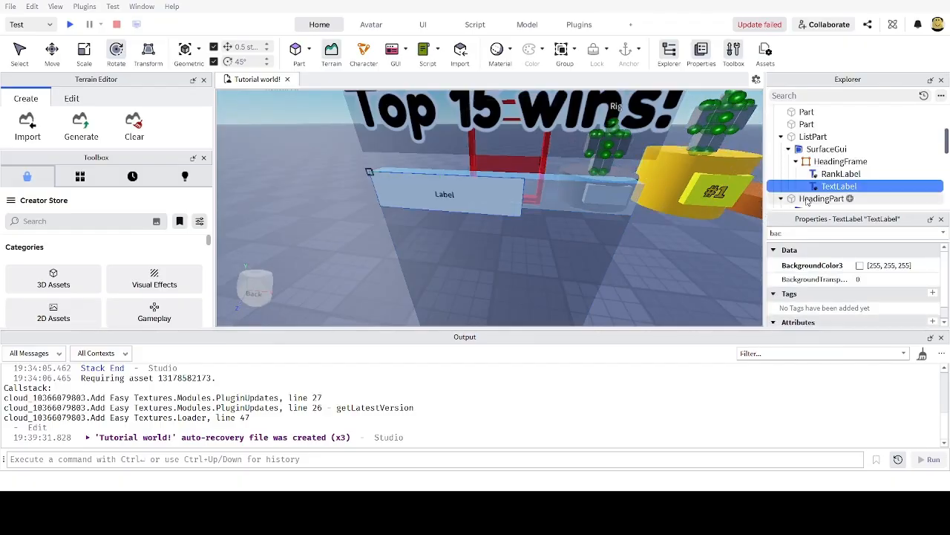
{"action": "key", "text": "F2"}
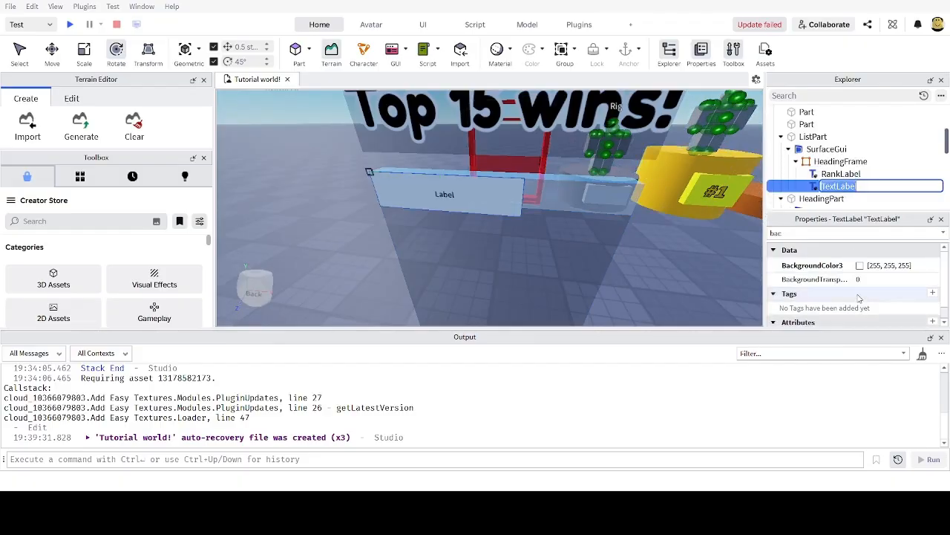
{"action": "type", "text": "PlayerNameHeading"}
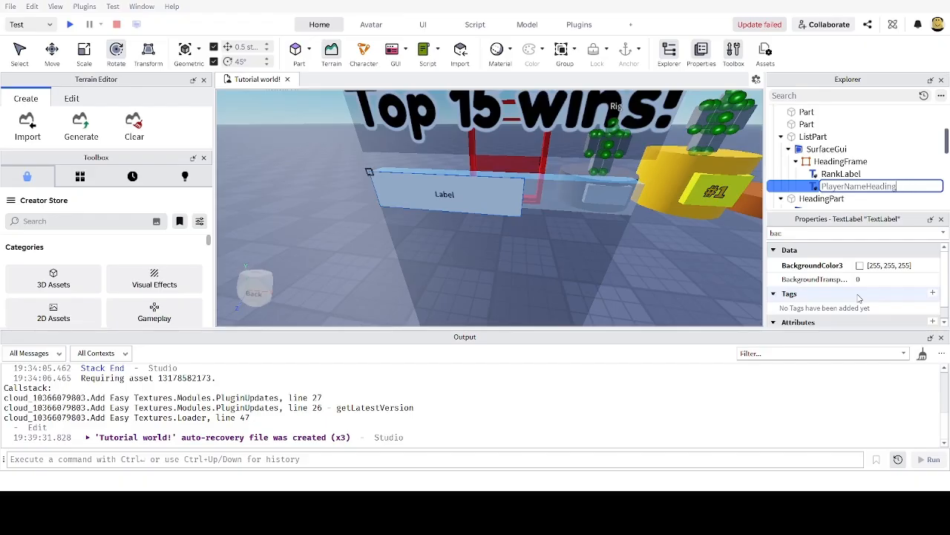
{"action": "key", "text": "Return"}
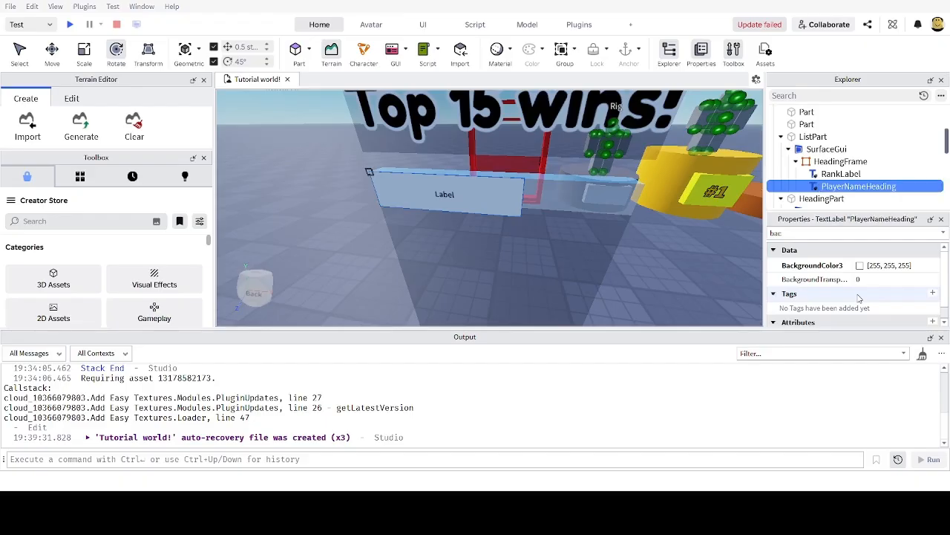
Step: Rename RankLabel to RankHeading and switch the property filter to 'siz'
{"action": "left_click", "coordinate": [841, 176]}
{"action": "key", "text": "F2"}
{"action": "left_click", "coordinate": [863, 173]}
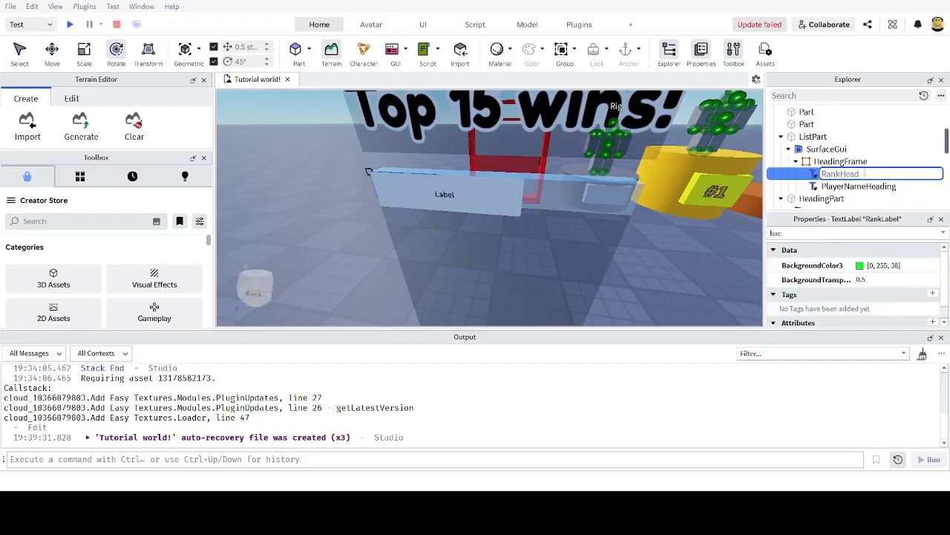
{"action": "key", "text": "Return"}
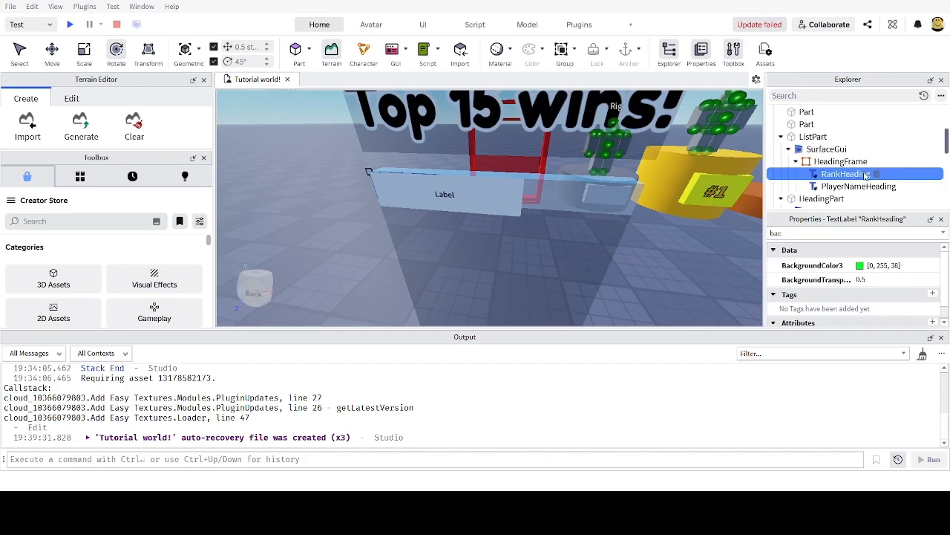
{"action": "left_click", "coordinate": [806, 234]}
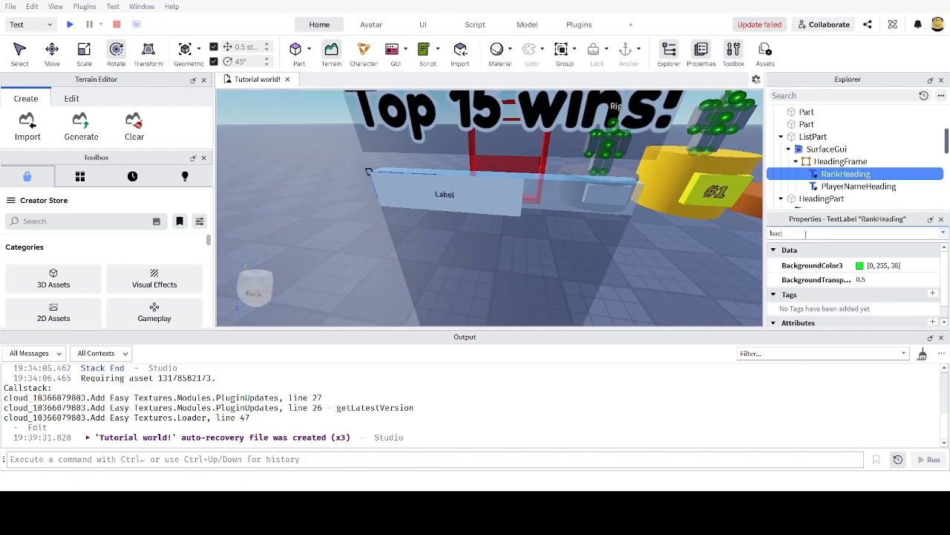
{"action": "key", "text": "BackSpace"}
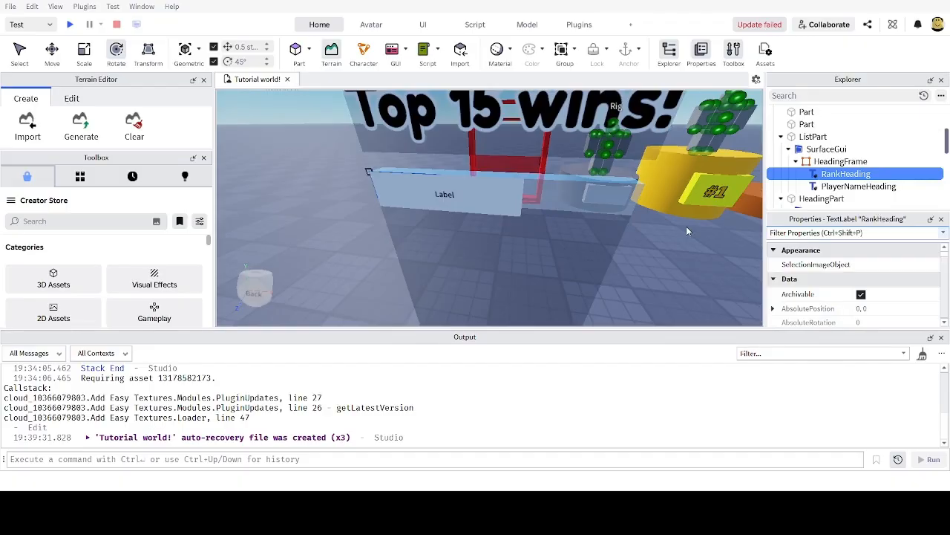
{"action": "type", "text": "siz"}
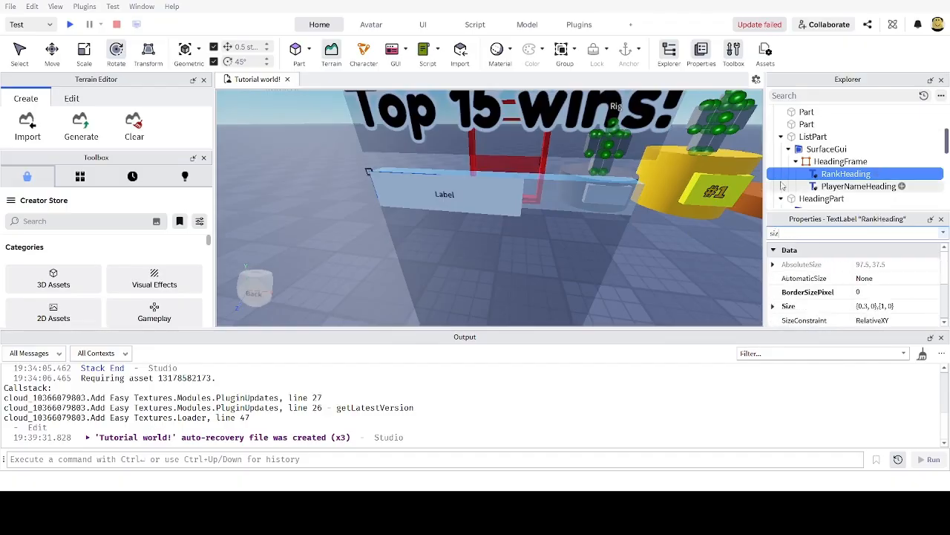
Step: Set PlayerNameHeading's Size to {0.4, 0},{1, 0}
{"action": "left_click", "coordinate": [845, 187]}
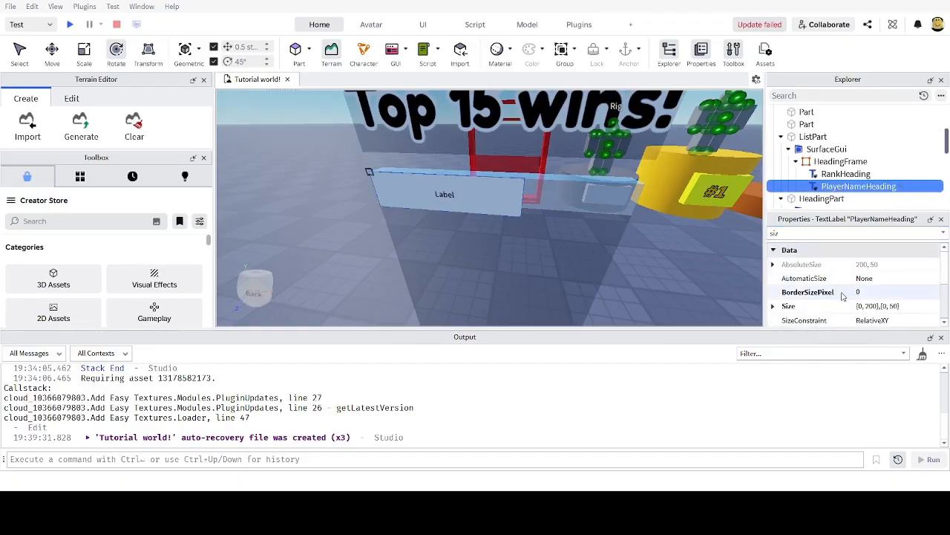
{"action": "left_click", "coordinate": [866, 306]}
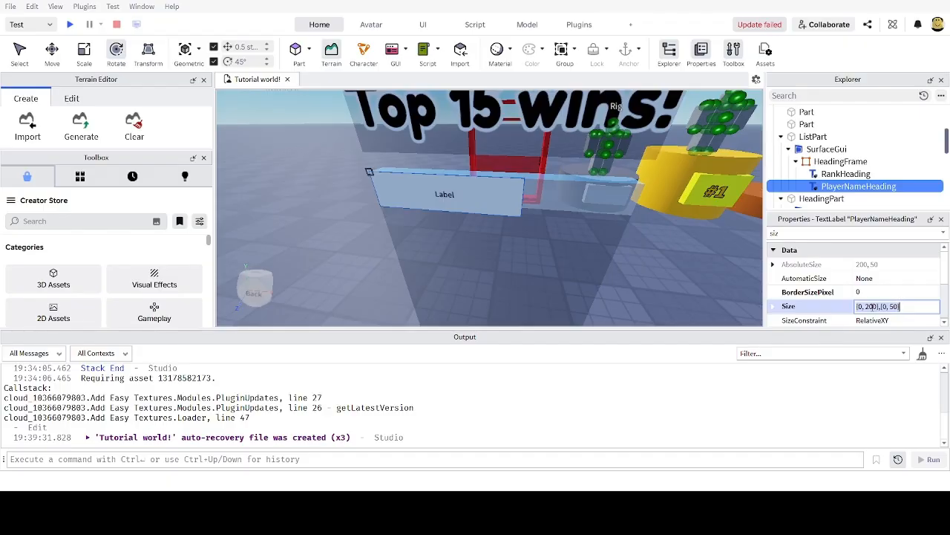
{"action": "type", "text": "1"}
{"action": "key", "text": "Return"}
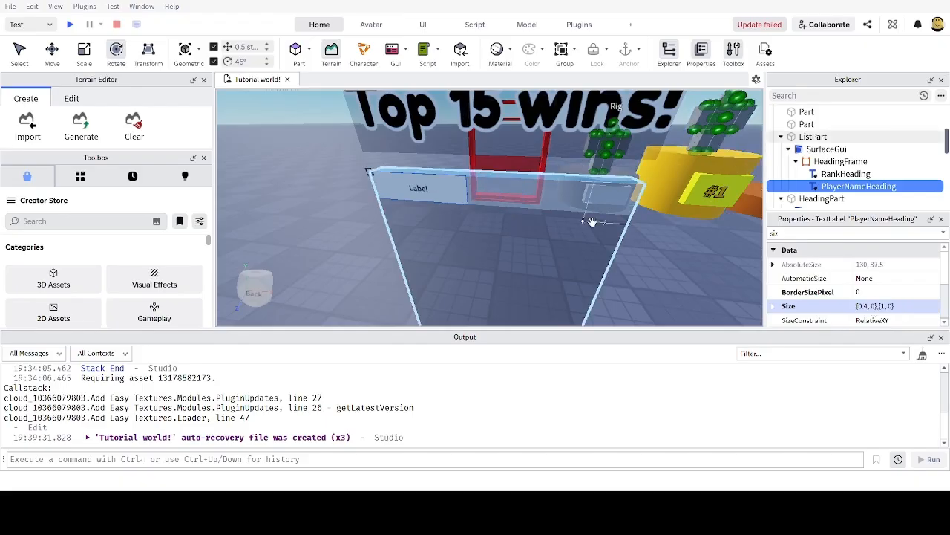
{"action": "scroll", "coordinate": [593, 219], "scroll_direction": "up", "scroll_amount": 4}
{"action": "scroll", "coordinate": [593, 219], "scroll_direction": "down", "scroll_amount": 5}
{"action": "right_click_drag", "start_coordinate": [593, 219], "coordinate": [593, 218]}
{"action": "scroll", "coordinate": [505, 212], "scroll_direction": "up", "scroll_amount": 2}
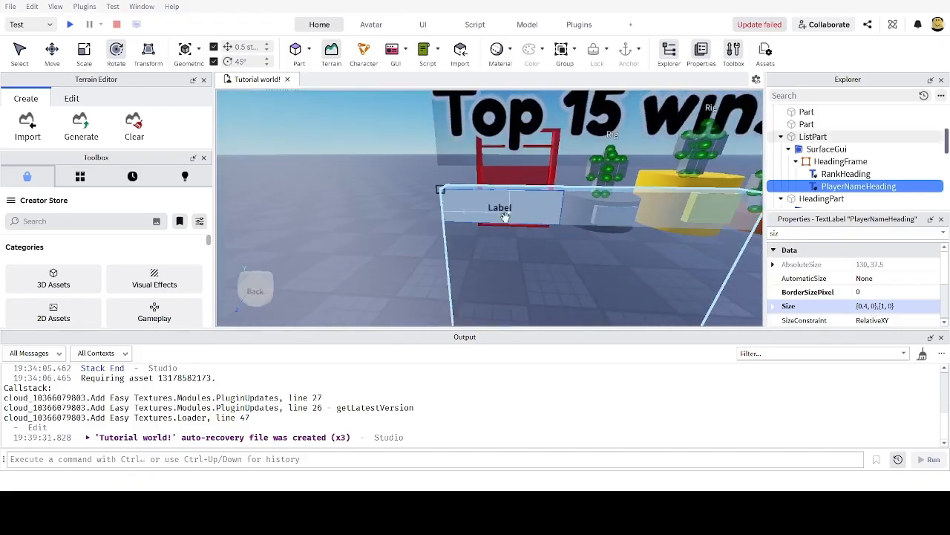
{"action": "scroll", "coordinate": [445, 197], "scroll_direction": "up", "scroll_amount": 2}
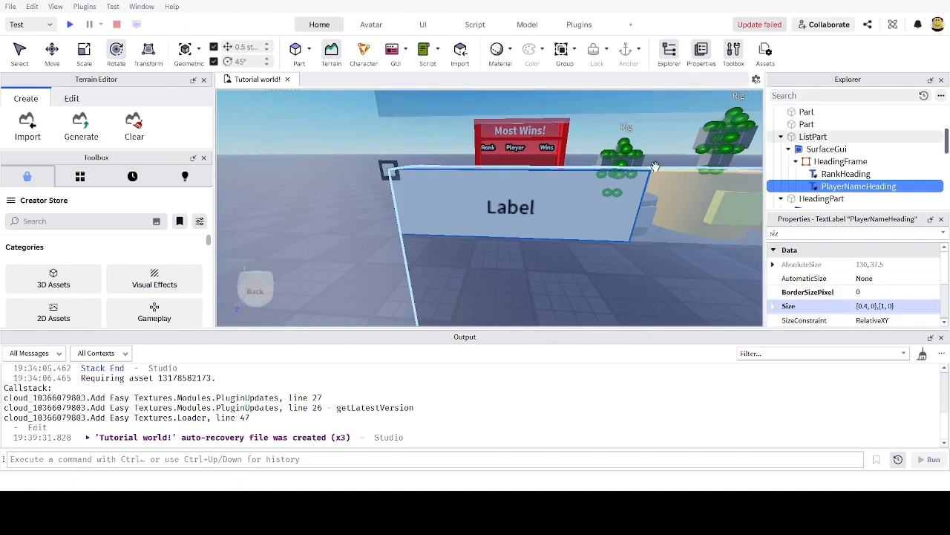
{"action": "scroll", "coordinate": [544, 231], "scroll_direction": "down", "scroll_amount": 2}
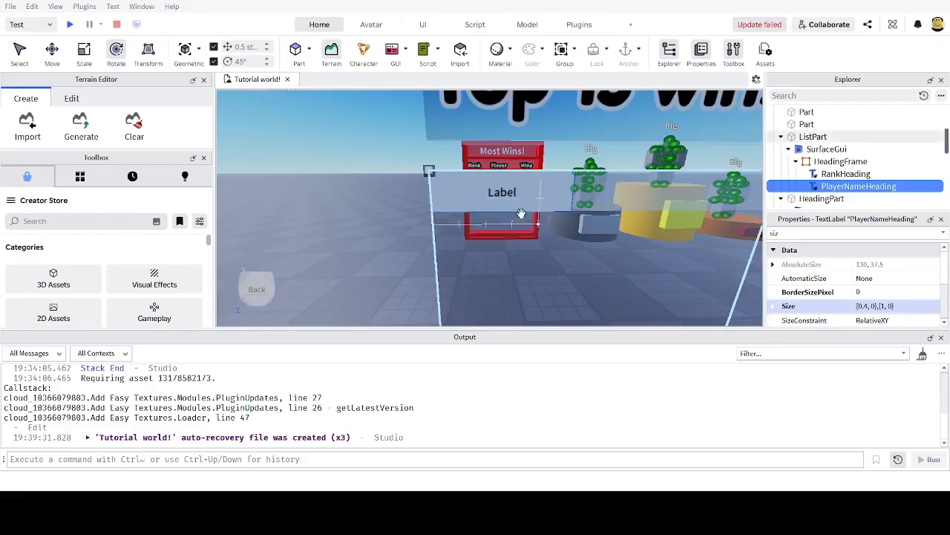
{"action": "right_click_drag", "start_coordinate": [521, 215], "coordinate": [519, 219]}
Step: Compare PlayerNameHeading against RankHeading and frame it in the viewport
{"action": "left_click", "coordinate": [839, 175]}
{"action": "left_click", "coordinate": [844, 186]}
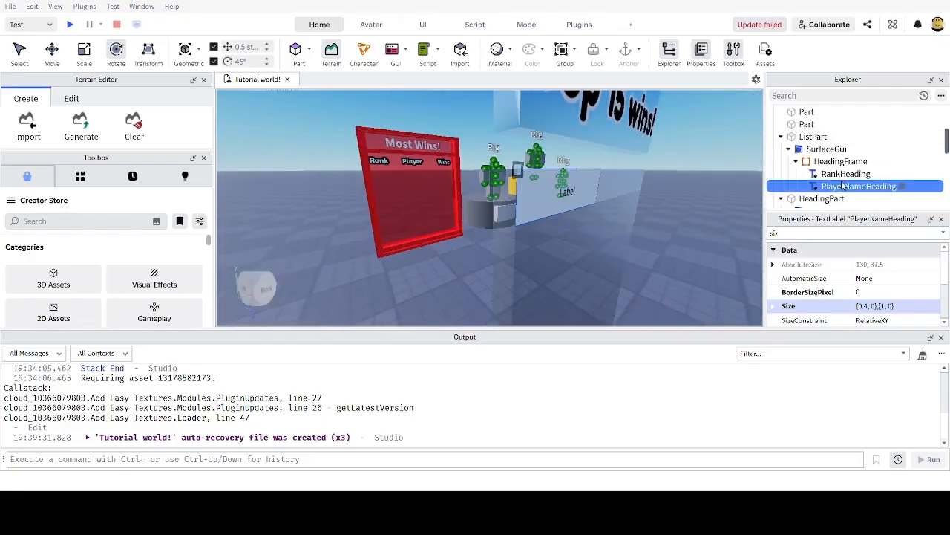
{"action": "left_click", "coordinate": [841, 174]}
{"action": "left_click", "coordinate": [844, 188]}
{"action": "left_click", "coordinate": [843, 175]}
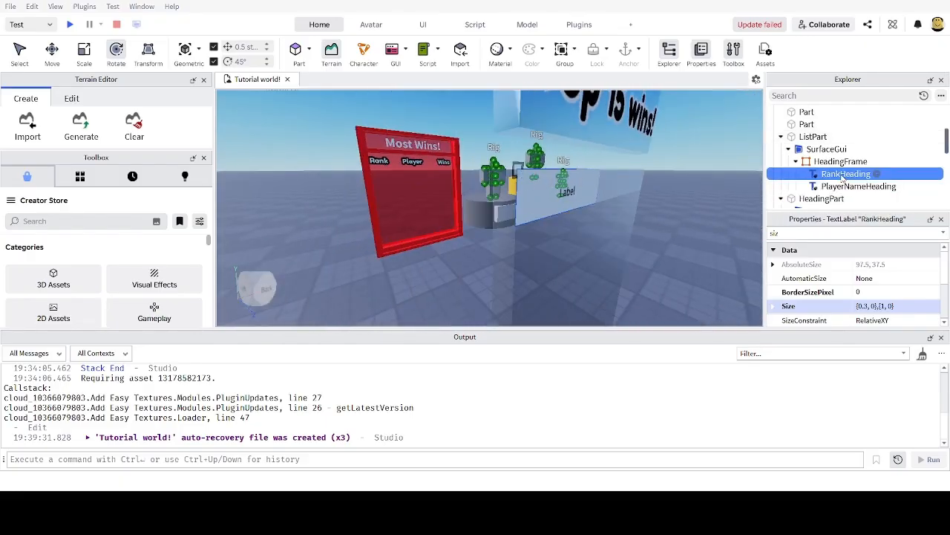
{"action": "left_click", "coordinate": [842, 188]}
{"action": "key", "text": "f"}
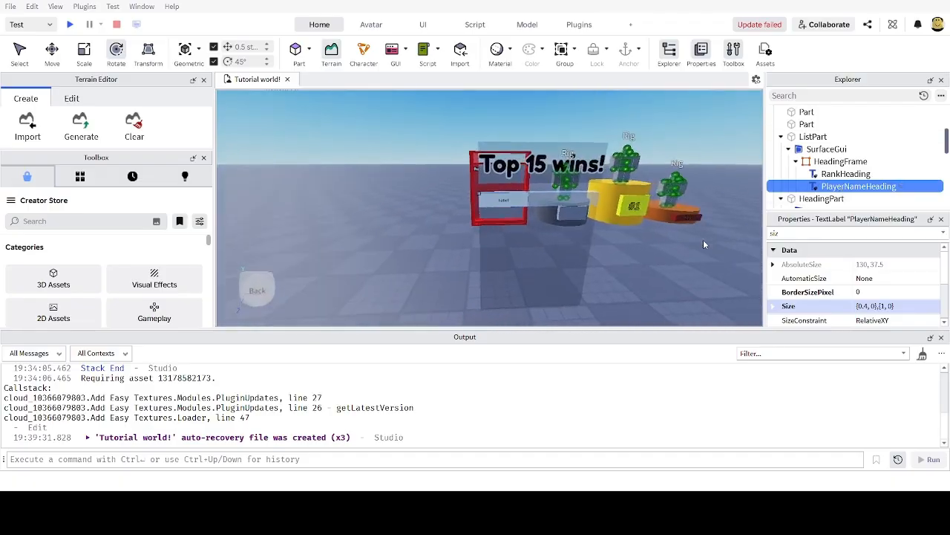
{"action": "left_click", "coordinate": [833, 174]}
{"action": "left_click", "coordinate": [830, 186]}
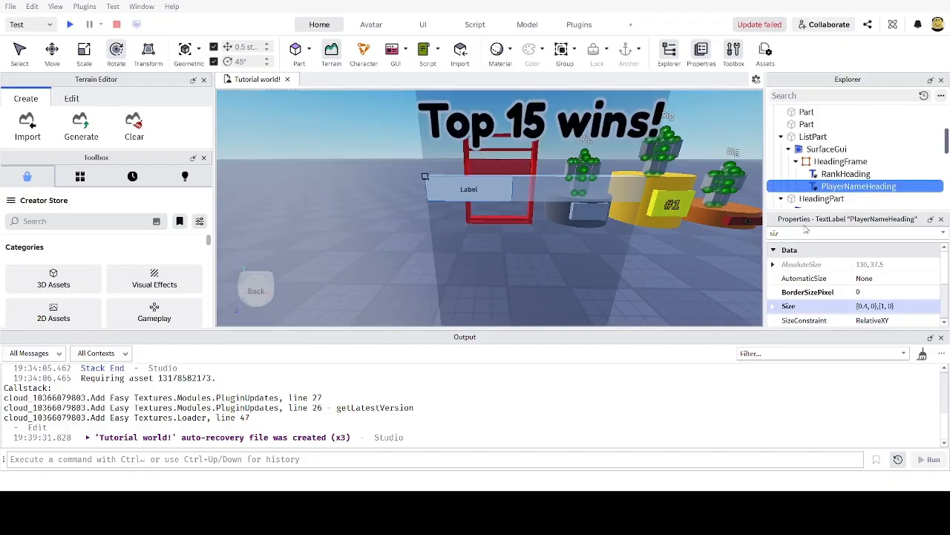
Step: Filter the properties for 'pos' and tilt the view closer to the labels
{"action": "left_click", "coordinate": [800, 233]}
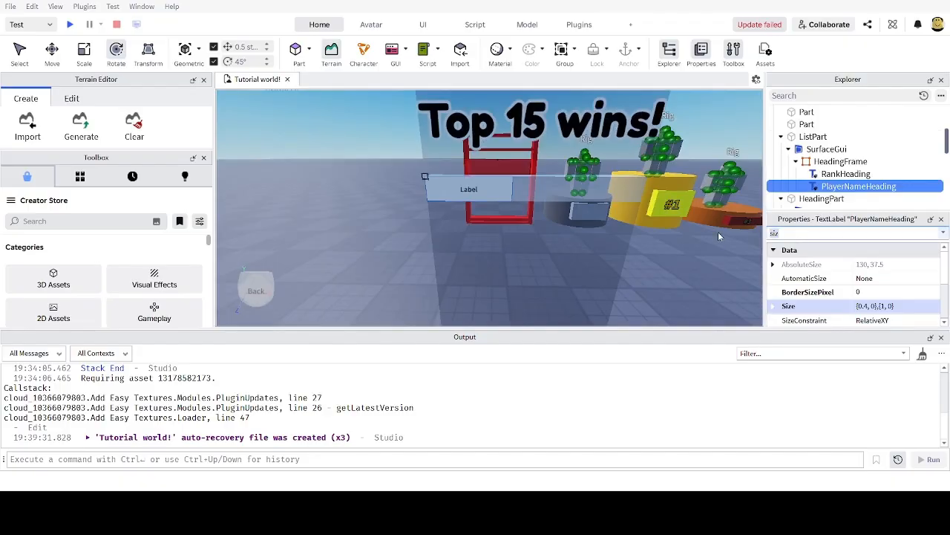
{"action": "key", "text": "BackSpace"}
{"action": "key", "text": "BackSpace"}
{"action": "key", "text": "BackSpace"}
{"action": "type", "text": "pos"}
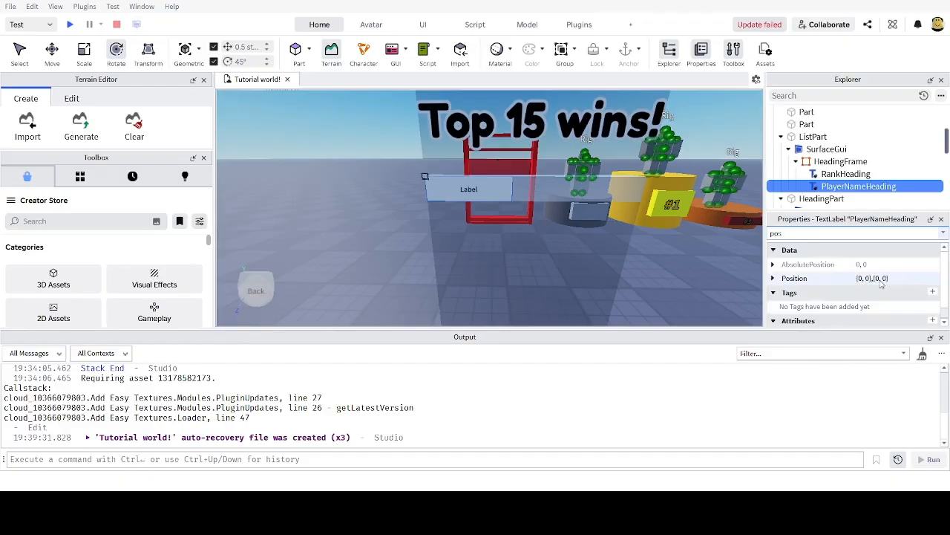
{"action": "right_click_drag", "start_coordinate": [660, 232], "coordinate": [677, 272]}
{"action": "scroll", "coordinate": [676, 272], "scroll_direction": "up", "scroll_amount": 2}
{"action": "scroll", "coordinate": [713, 275], "scroll_direction": "down", "scroll_amount": 2}
{"action": "scroll", "coordinate": [716, 276], "scroll_direction": "up", "scroll_amount": 3}
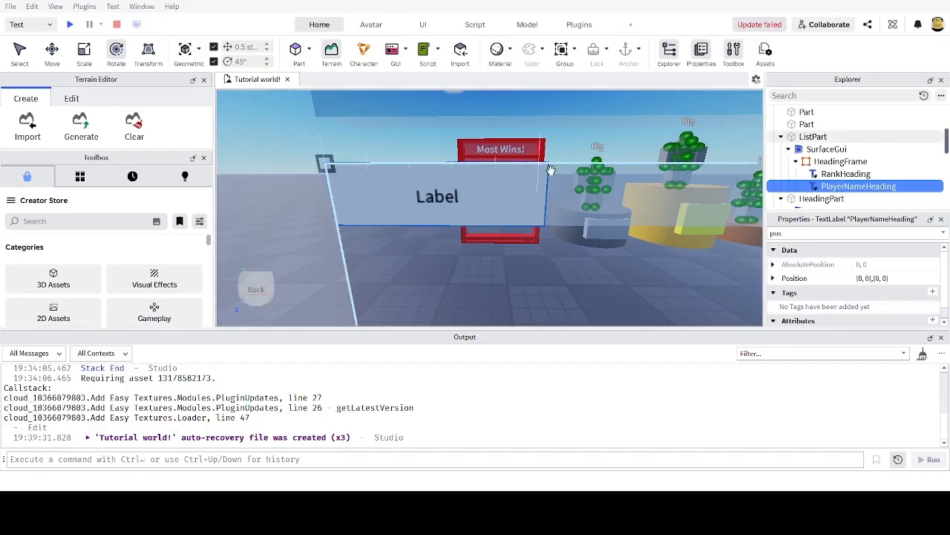
Step: Compare RankHeading's {0.3, 0},{1, 0} size with PlayerNameHeading's {0.4, 0},{1, 0}
{"action": "left_click", "coordinate": [857, 174]}
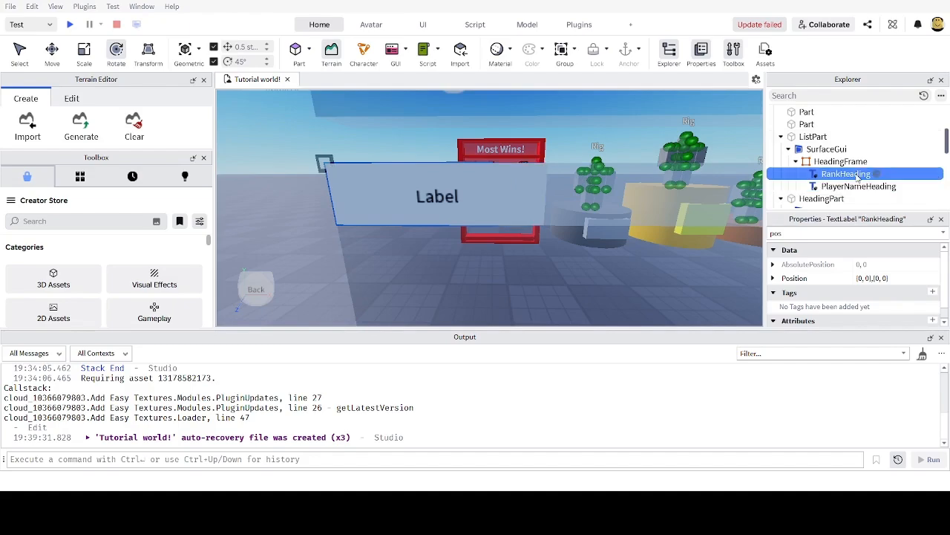
{"action": "type", "text": "siz"}
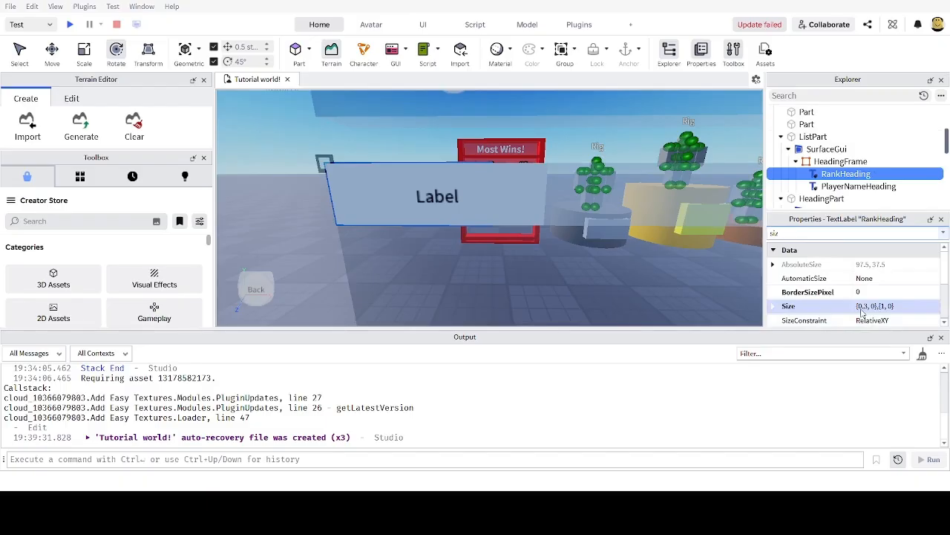
{"action": "left_click", "coordinate": [841, 189]}
{"action": "left_click", "coordinate": [837, 175]}
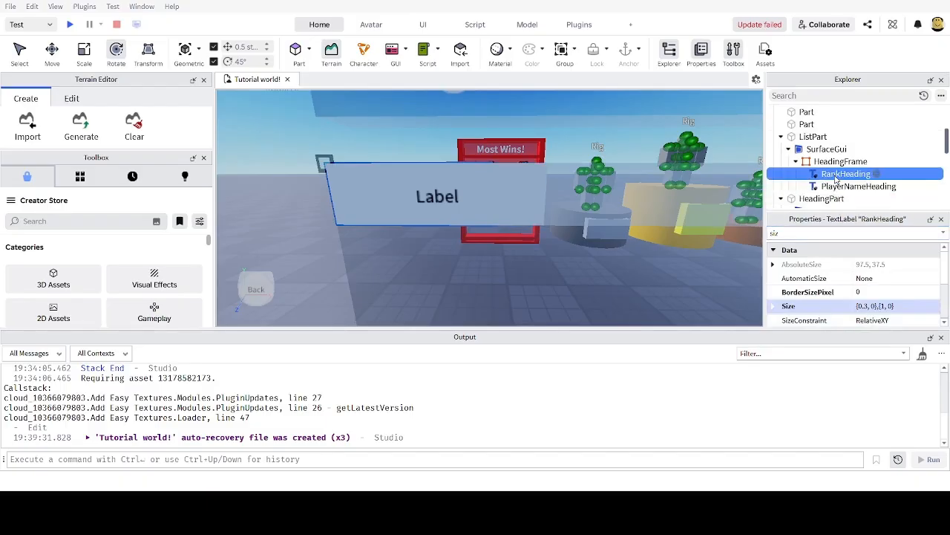
{"action": "left_click", "coordinate": [835, 187]}
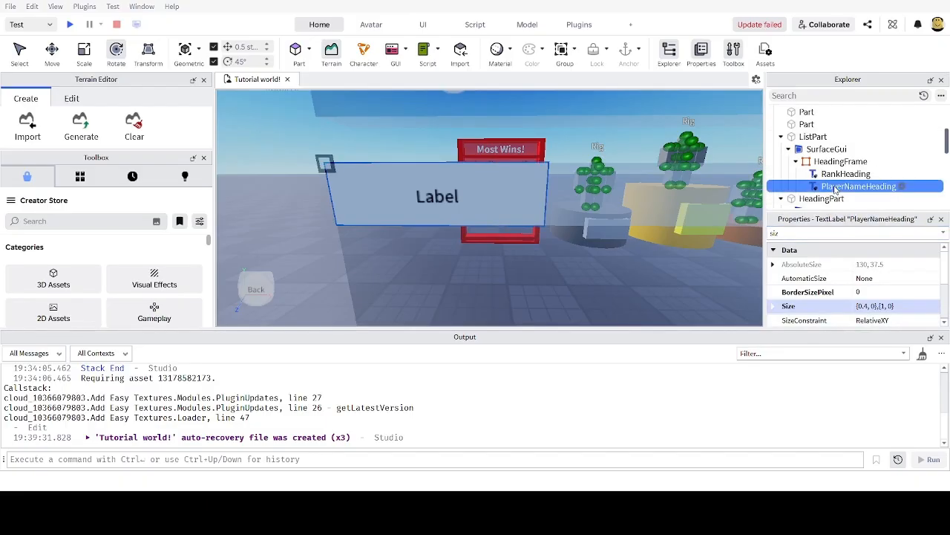
{"action": "left_click", "coordinate": [839, 175]}
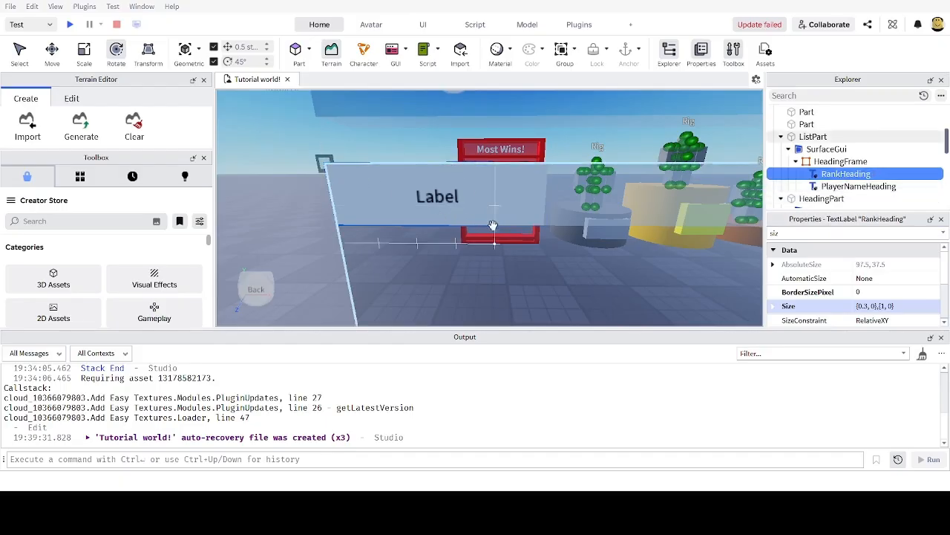
{"action": "left_click", "coordinate": [855, 187]}
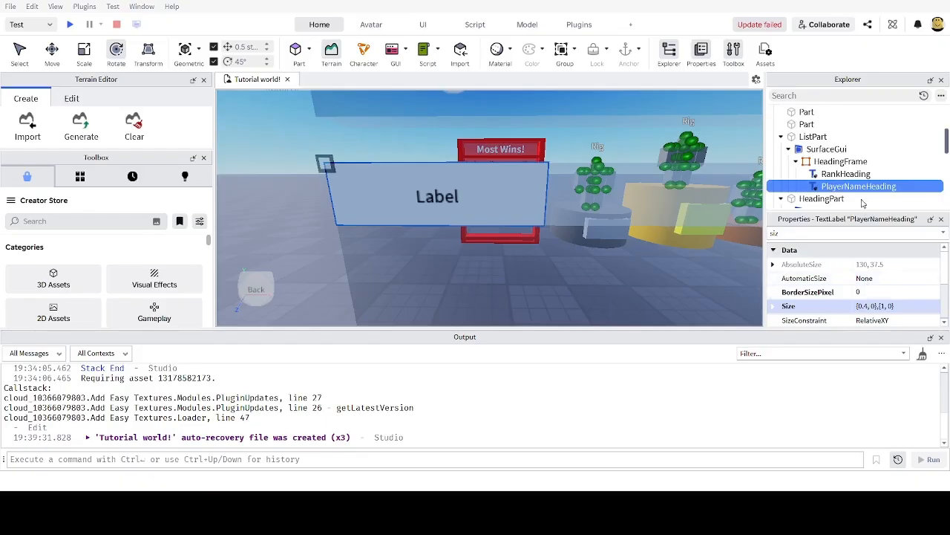
{"action": "left_click", "coordinate": [847, 176]}
{"action": "left_click", "coordinate": [848, 187]}
Step: Set PlayerNameHeading's Position to {0.3, 0},{0, 0}, right beside RankHeading
{"action": "double_click", "coordinate": [789, 231]}
{"action": "type", "text": "pos"}
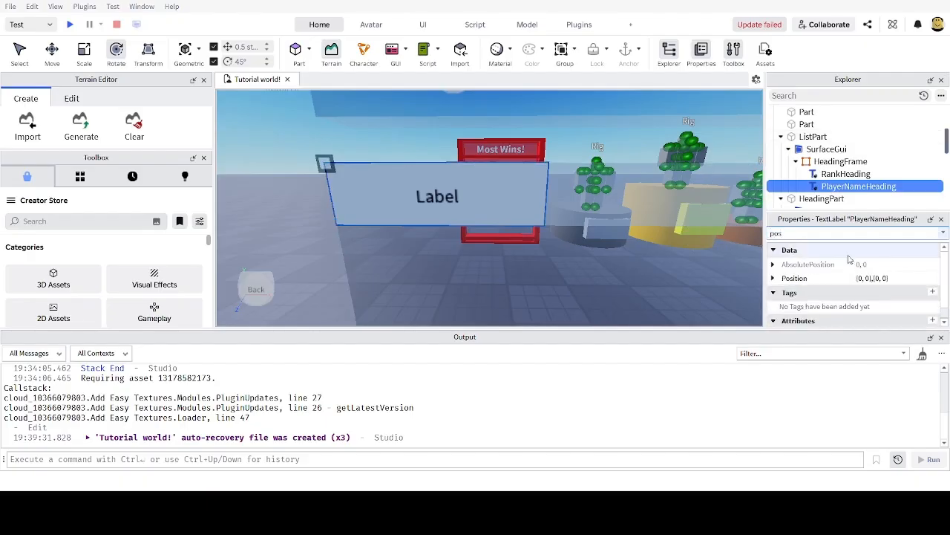
{"action": "left_click", "coordinate": [869, 279]}
{"action": "left_click", "coordinate": [863, 279]}
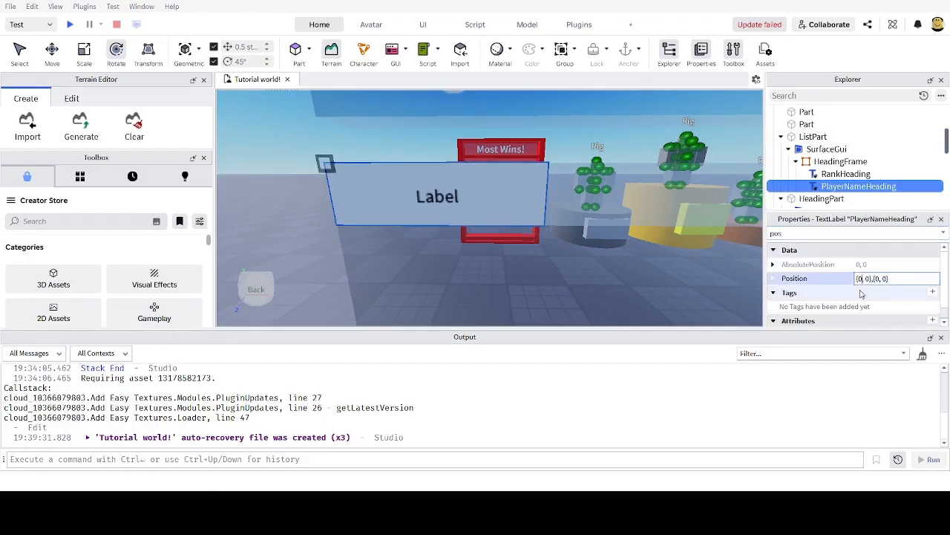
{"action": "type", "text": ".3"}
{"action": "key", "text": "Return"}
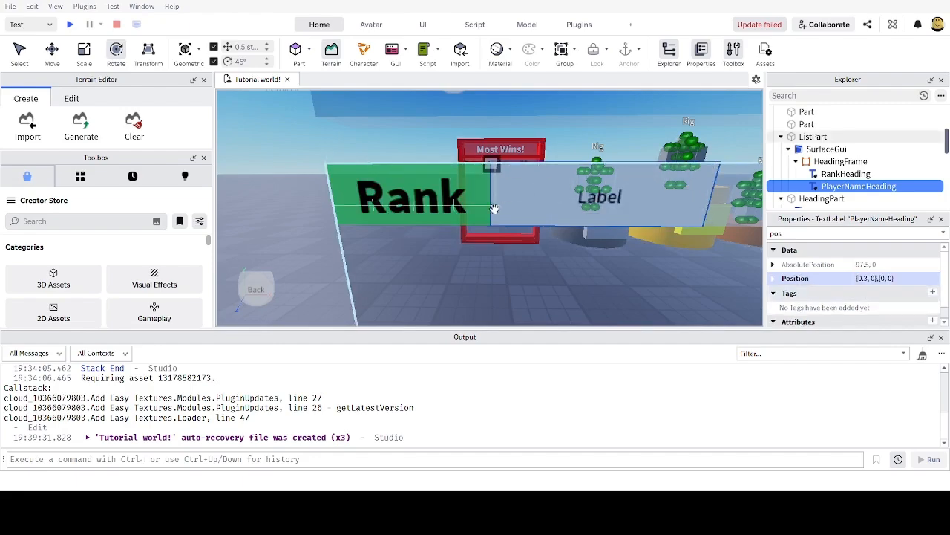
{"action": "scroll", "coordinate": [548, 200], "scroll_direction": "down", "scroll_amount": 3}
{"action": "scroll", "coordinate": [548, 199], "scroll_direction": "up", "scroll_amount": 3}
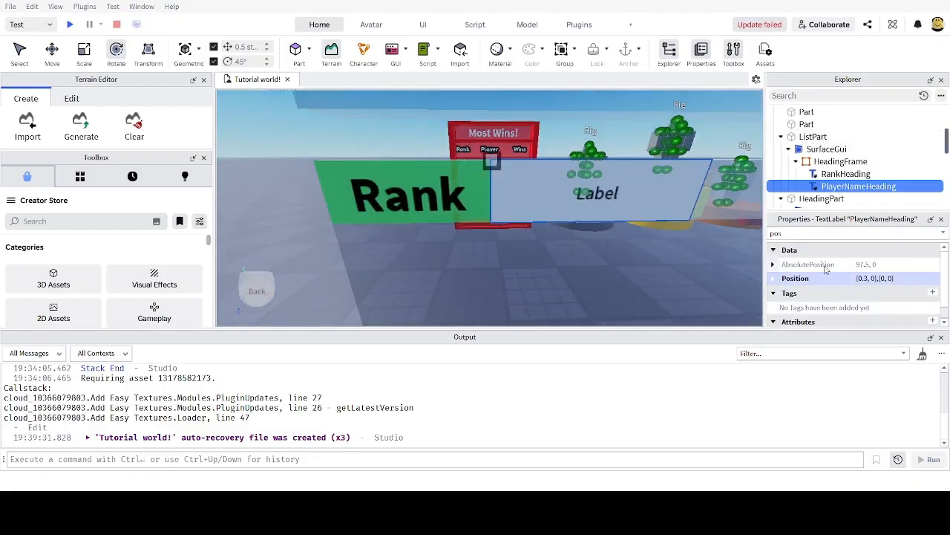
Step: Check RankHeading's size, then reselect PlayerNameHeading with a 'pos' property filter
{"action": "left_click", "coordinate": [846, 174]}
{"action": "left_click", "coordinate": [807, 233]}
{"action": "key", "text": "BackSpace"}
{"action": "key", "text": "BackSpace"}
{"action": "key", "text": "BackSpace"}
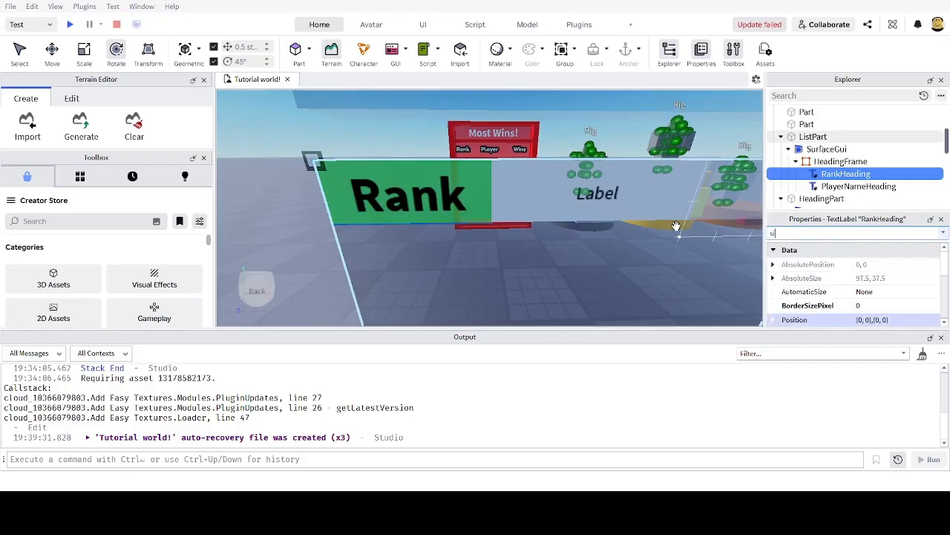
{"action": "type", "text": "siz"}
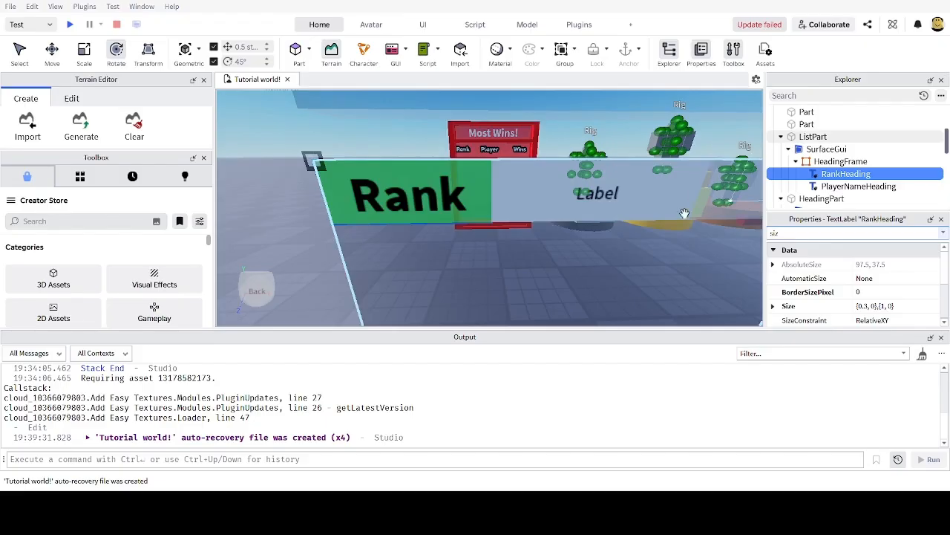
{"action": "scroll", "coordinate": [527, 211], "scroll_direction": "down", "scroll_amount": 3}
{"action": "scroll", "coordinate": [531, 209], "scroll_direction": "up", "scroll_amount": 3}
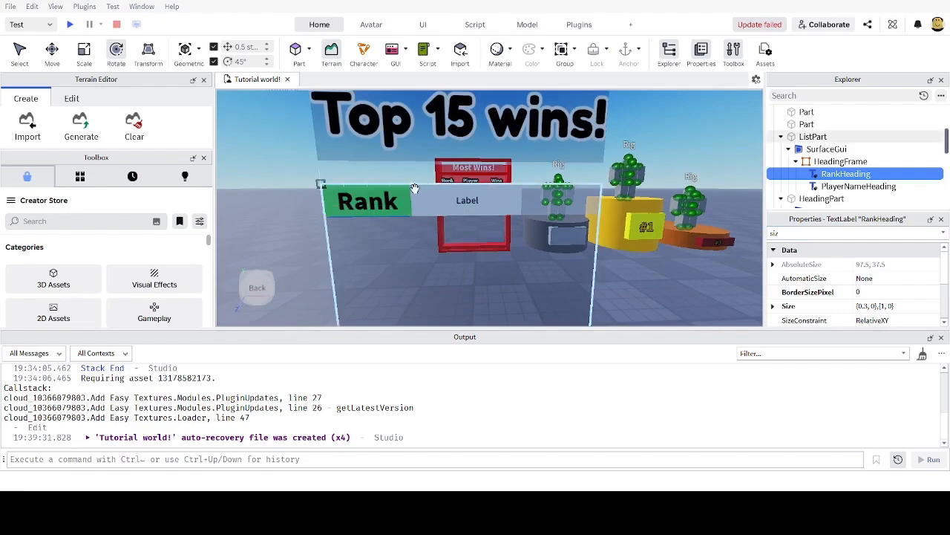
{"action": "left_click", "coordinate": [844, 187]}
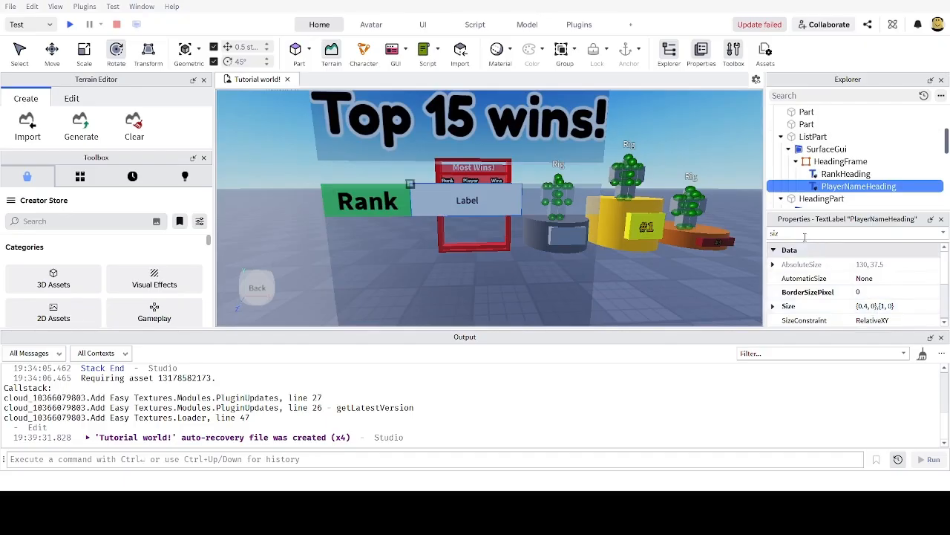
{"action": "left_click_drag", "start_coordinate": [802, 234], "coordinate": [668, 228]}
{"action": "type", "text": "pos"}
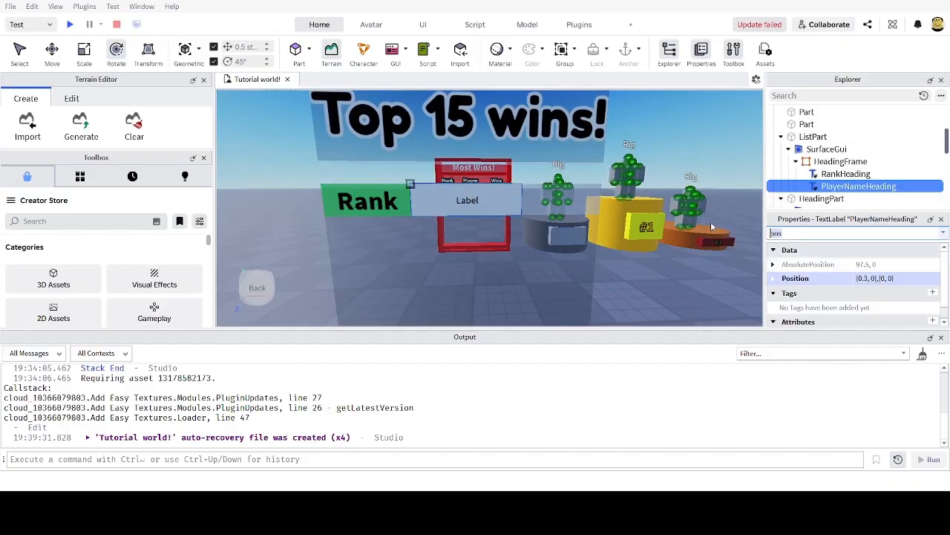
Step: Set PlayerNameHeading's text to 'Player' and turn on TextScaled
{"action": "key", "text": "ctrl+a"}
{"action": "type", "text": "text"}
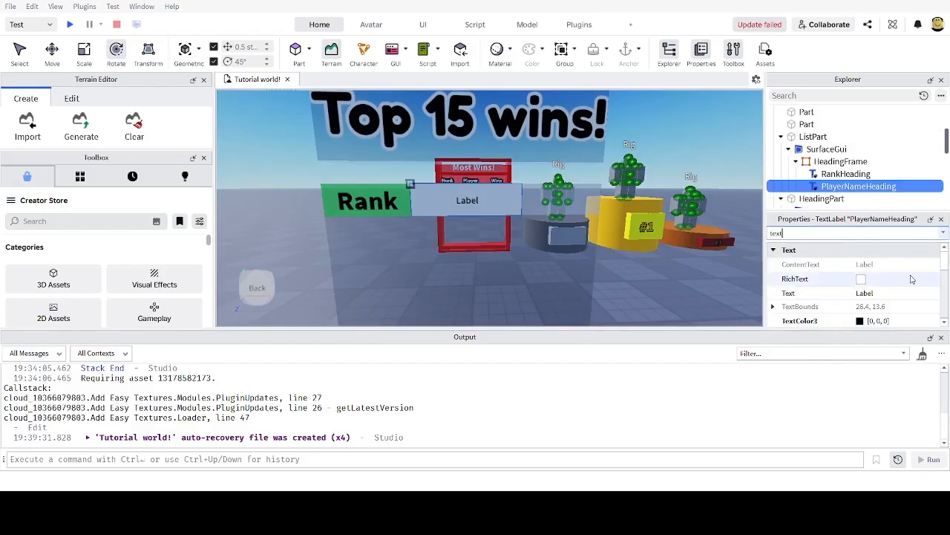
{"action": "left_click", "coordinate": [872, 292]}
{"action": "type", "text": "Player"}
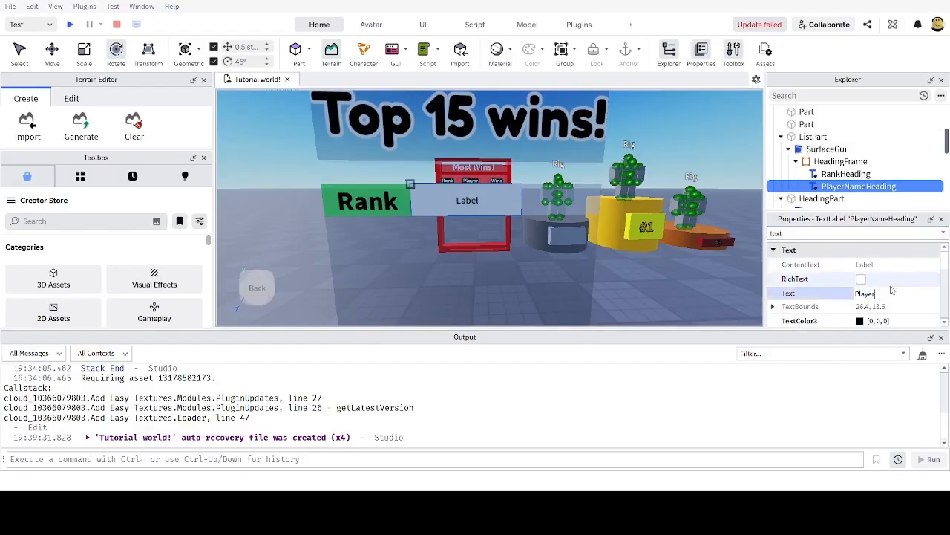
{"action": "key", "text": "Return"}
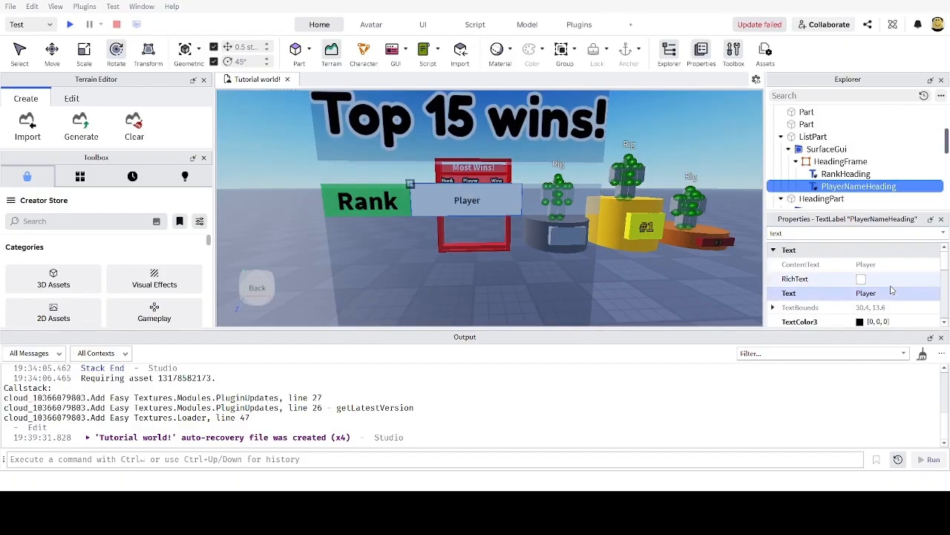
{"action": "left_click_drag", "start_coordinate": [796, 234], "coordinate": [747, 231]}
{"action": "type", "text": "sca"}
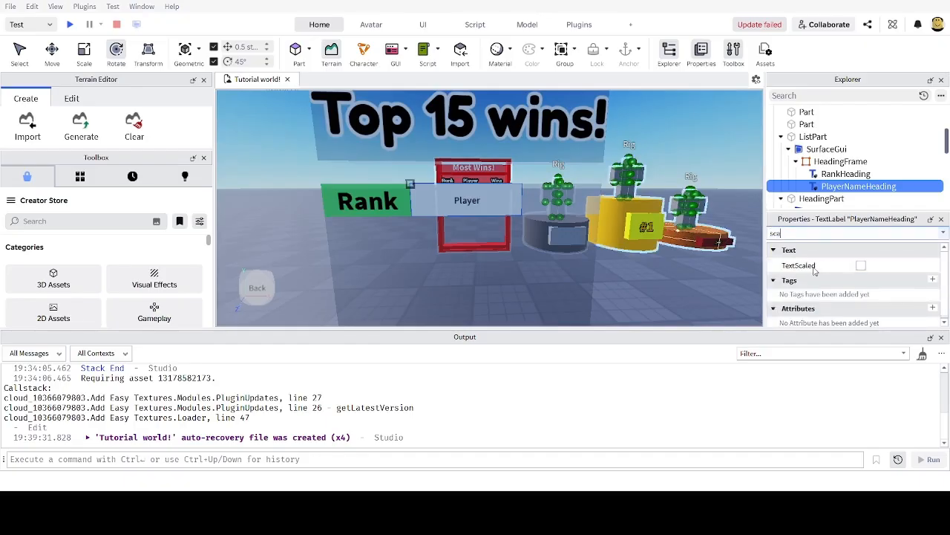
{"action": "left_click", "coordinate": [861, 265]}
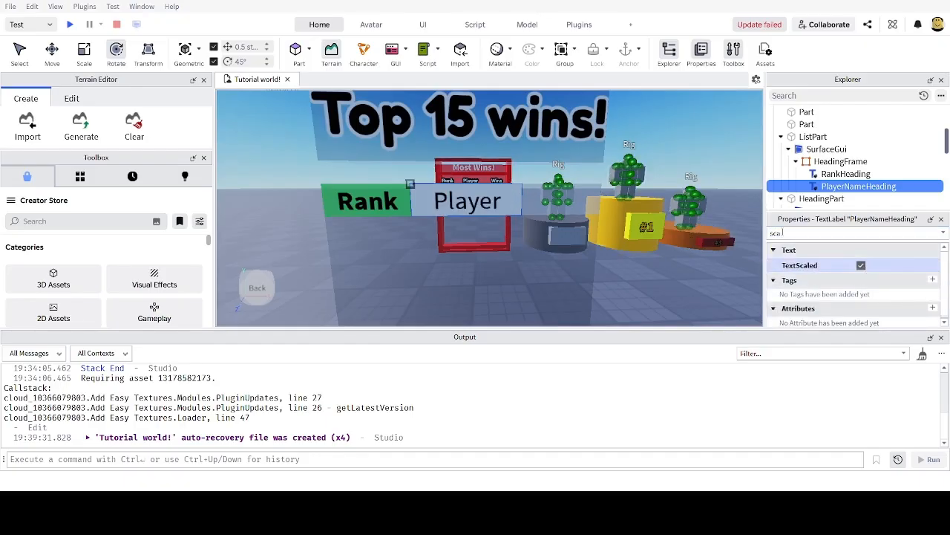
Step: Give the Player heading a blue [0, 81, 255] background at 0.5 transparency
{"action": "left_click_drag", "start_coordinate": [798, 233], "coordinate": [749, 232]}
{"action": "type", "text": "bac"}
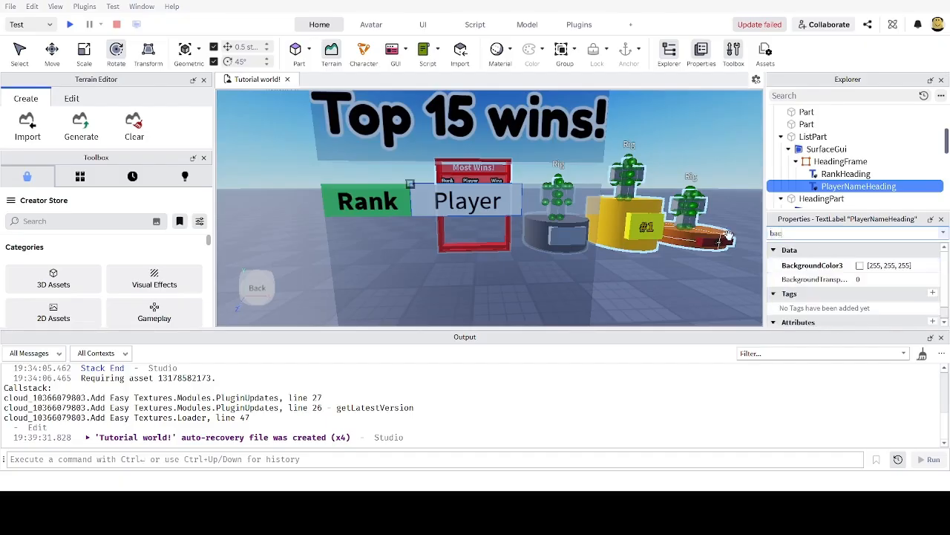
{"action": "left_click", "coordinate": [900, 283]}
{"action": "type", "text": "0."}
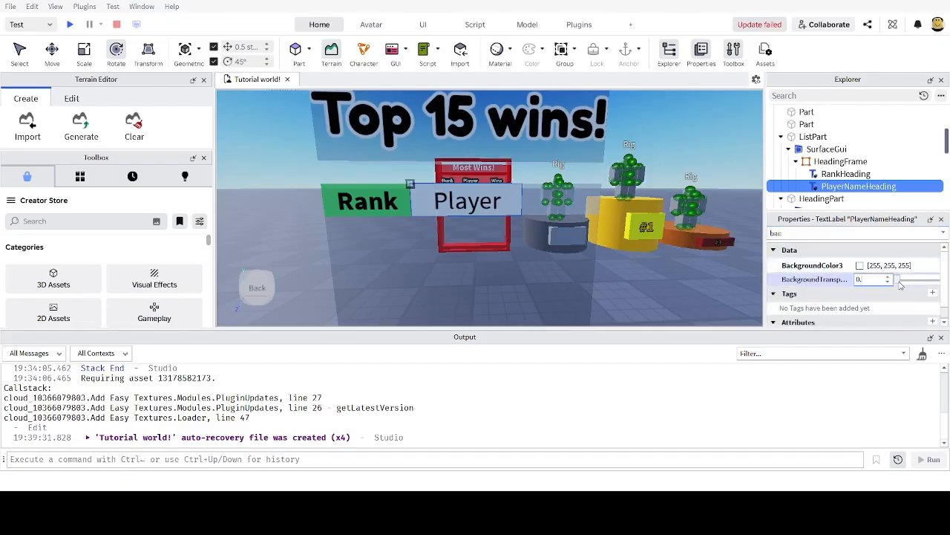
{"action": "type", "text": "5"}
{"action": "key", "text": "Return"}
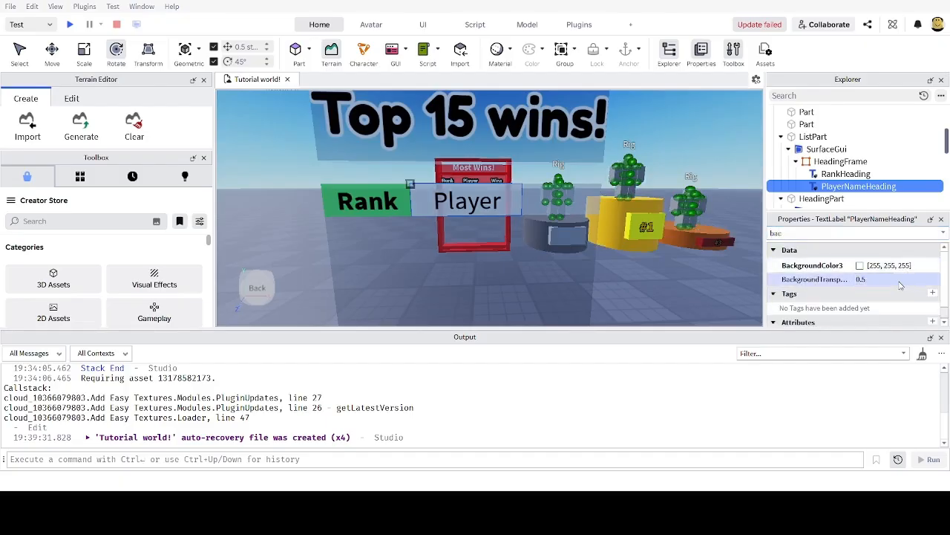
{"action": "left_click", "coordinate": [859, 267]}
{"action": "left_click", "coordinate": [503, 144]}
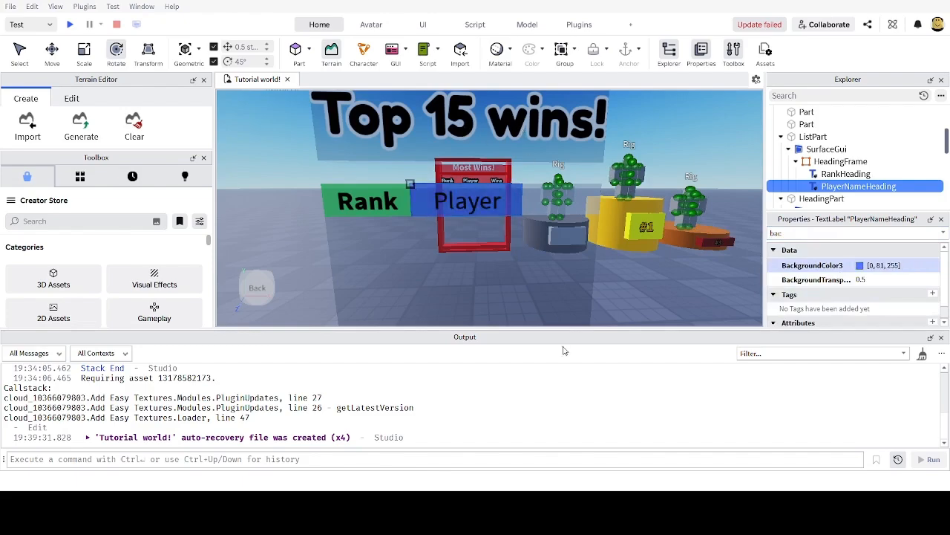
{"action": "right_click_drag", "start_coordinate": [561, 194], "coordinate": [563, 201]}
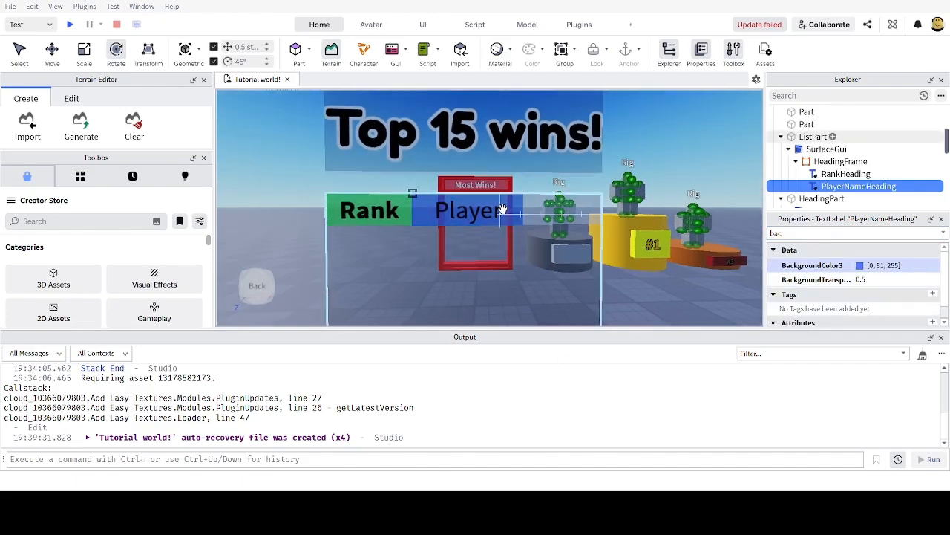
Step: Make the Player heading font bold and view it on the Most Wins board
{"action": "left_click_drag", "start_coordinate": [819, 231], "coordinate": [694, 228]}
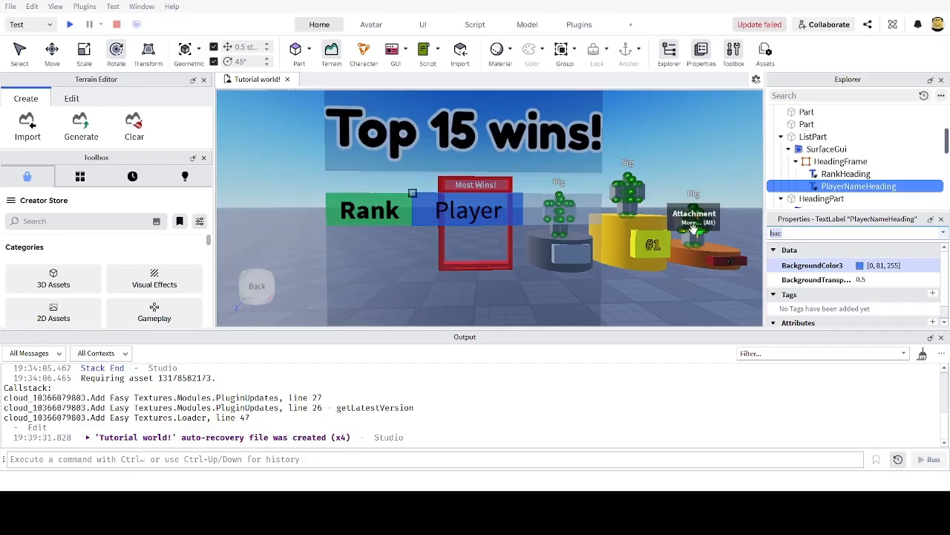
{"action": "type", "text": "o"}
{"action": "key", "text": "BackSpace"}
{"action": "type", "text": "fo"}
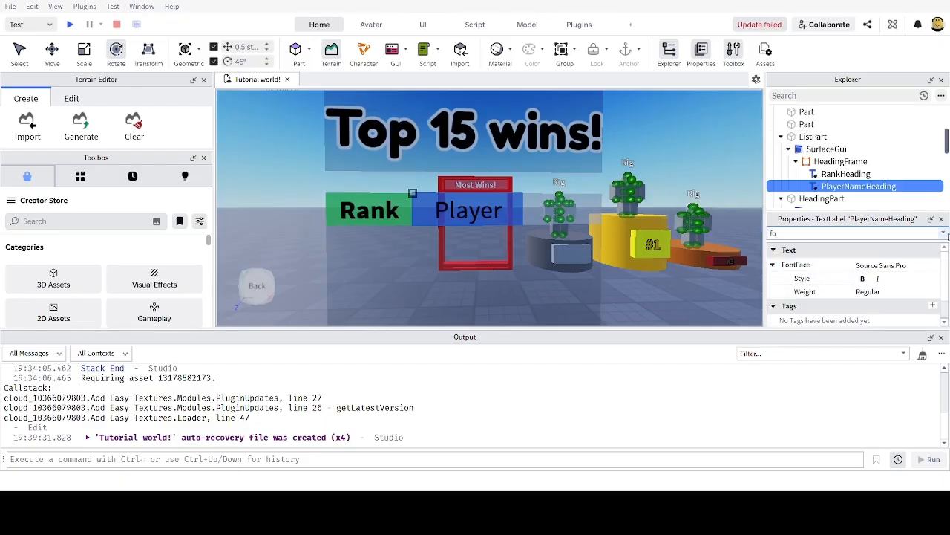
{"action": "left_click", "coordinate": [862, 280]}
{"action": "right_click_drag", "start_coordinate": [462, 182], "coordinate": [447, 196]}
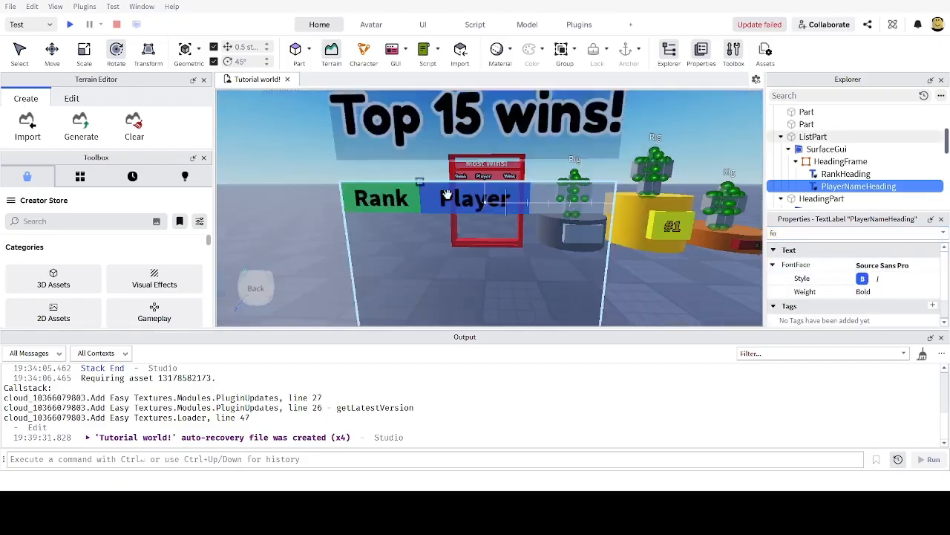
{"action": "scroll", "coordinate": [438, 192], "scroll_direction": "up", "scroll_amount": 4}
{"action": "scroll", "coordinate": [425, 184], "scroll_direction": "down", "scroll_amount": 4}
{"action": "right_click_drag", "start_coordinate": [509, 218], "coordinate": [503, 221]}
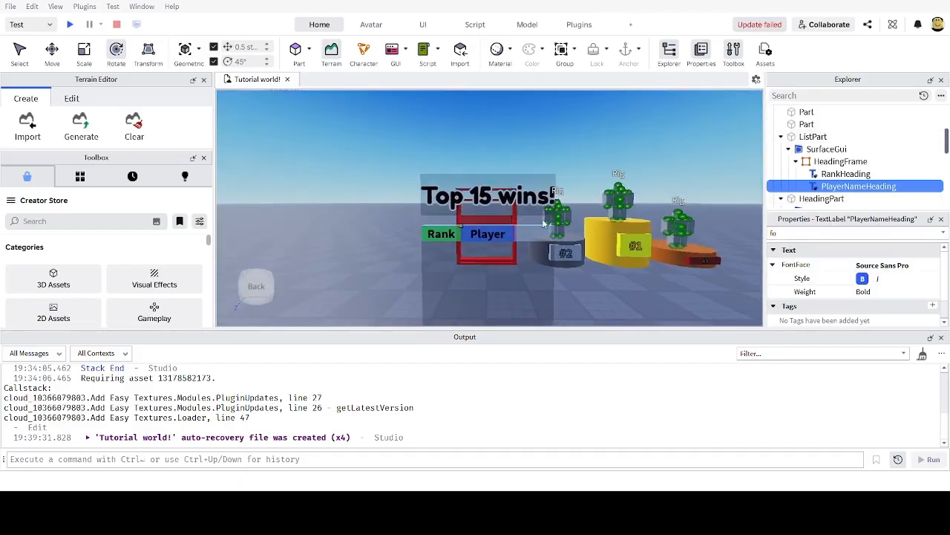
{"action": "scroll", "coordinate": [548, 219], "scroll_direction": "up", "scroll_amount": 5}
{"action": "scroll", "coordinate": [548, 218], "scroll_direction": "up", "scroll_amount": 4}
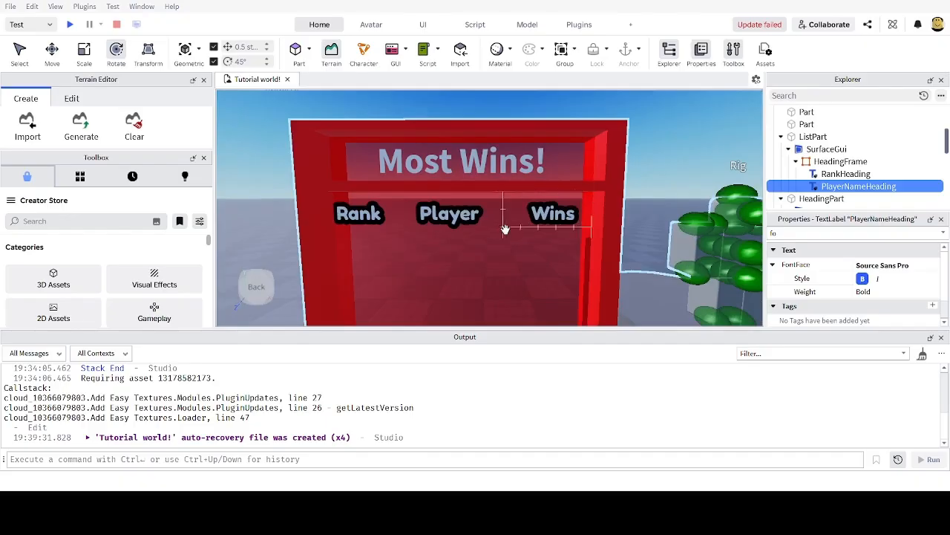
{"action": "scroll", "coordinate": [505, 227], "scroll_direction": "down", "scroll_amount": 5}
{"action": "scroll", "coordinate": [505, 227], "scroll_direction": "down", "scroll_amount": 5}
{"action": "scroll", "coordinate": [503, 224], "scroll_direction": "up", "scroll_amount": 3}
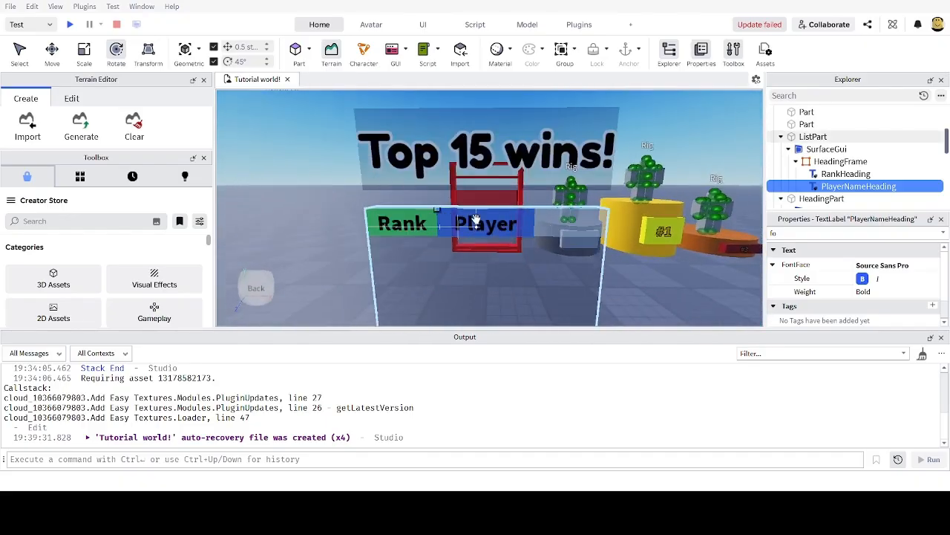
Step: Add a third TextLabel to HeadingFrame with TextScaled on, then start editing its Size
{"action": "left_click", "coordinate": [845, 161]}
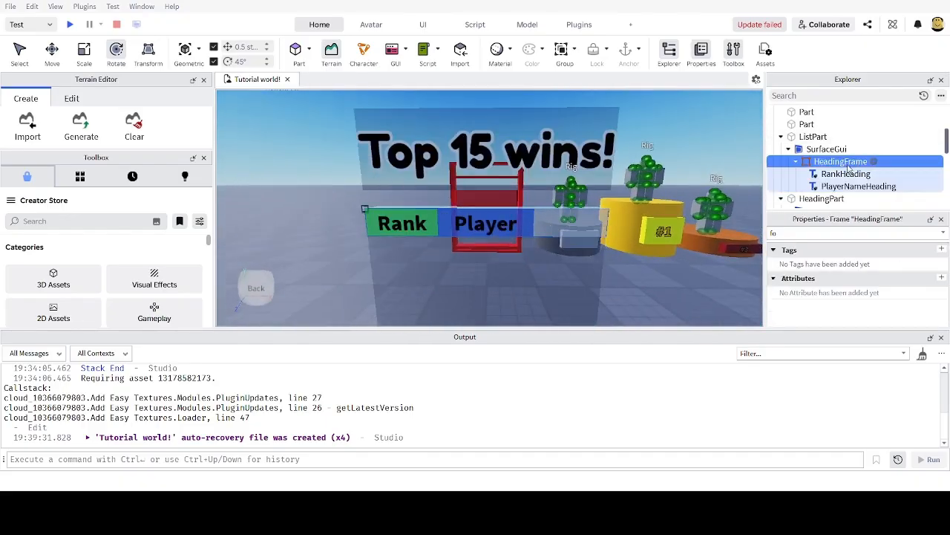
{"action": "left_click", "coordinate": [784, 209]}
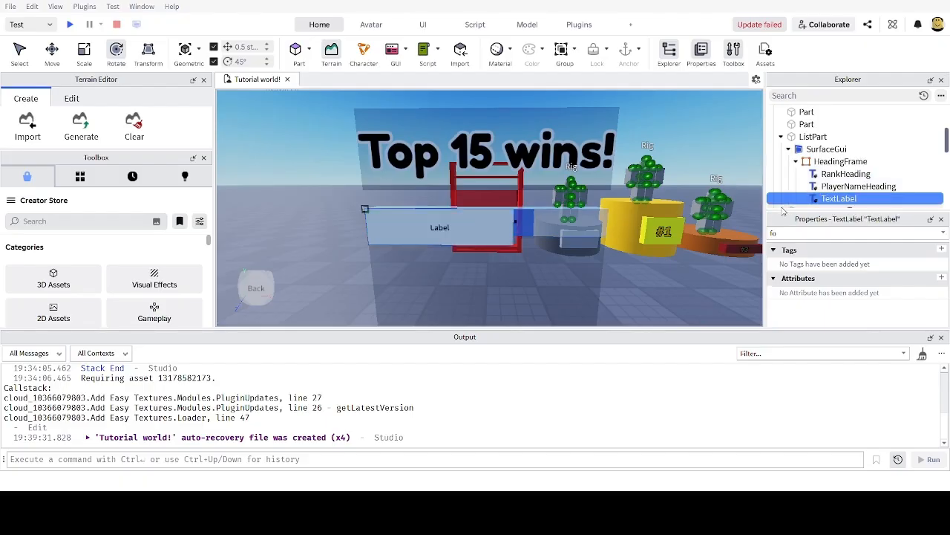
{"action": "left_click_drag", "start_coordinate": [799, 234], "coordinate": [714, 227]}
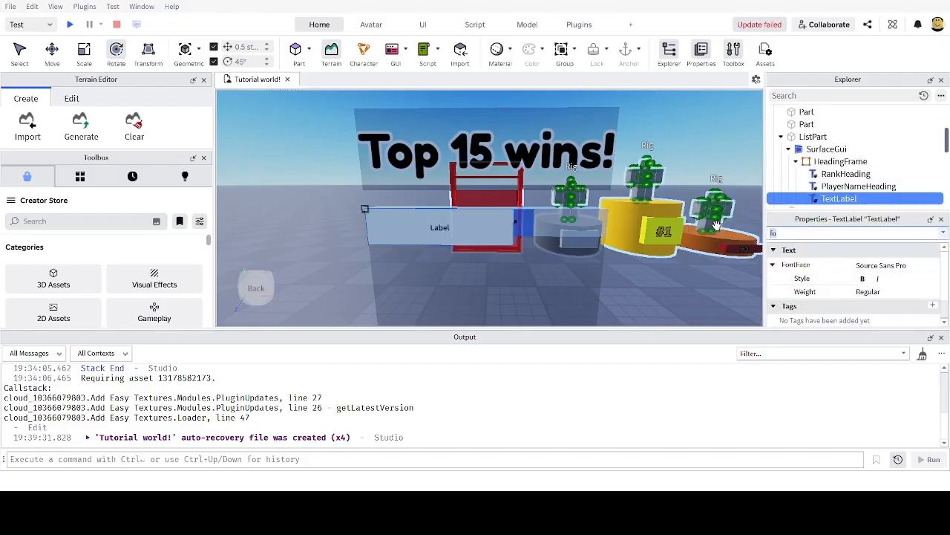
{"action": "key", "text": "BackSpace"}
{"action": "type", "text": "text"}
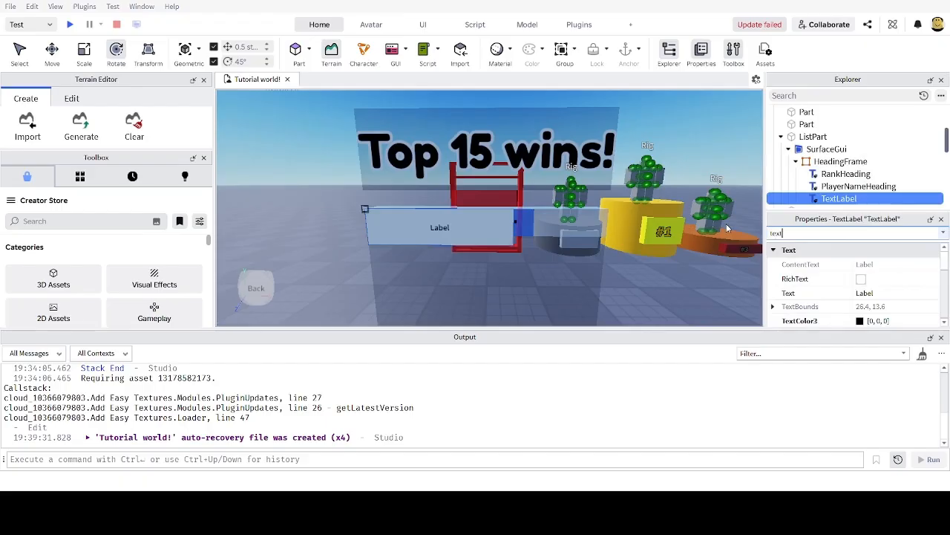
{"action": "type", "text": "sc"}
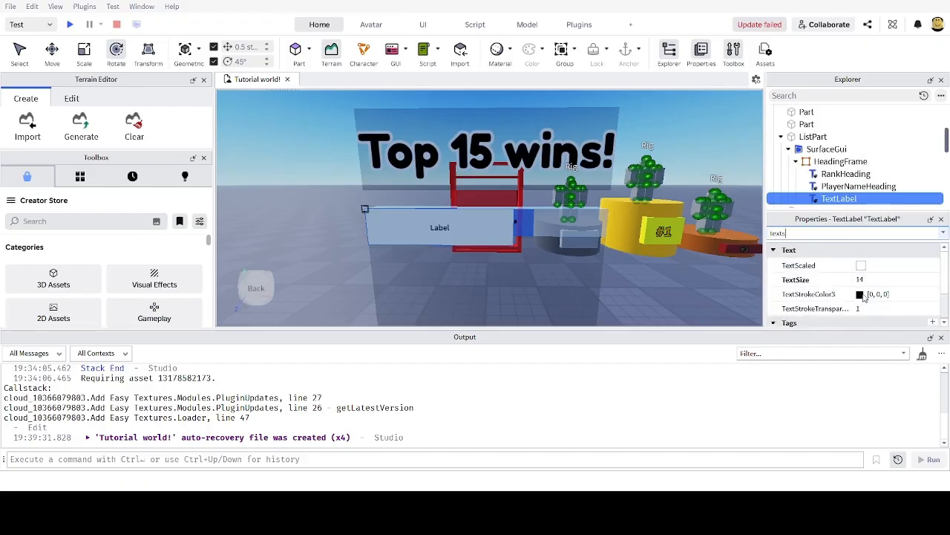
{"action": "left_click", "coordinate": [861, 265]}
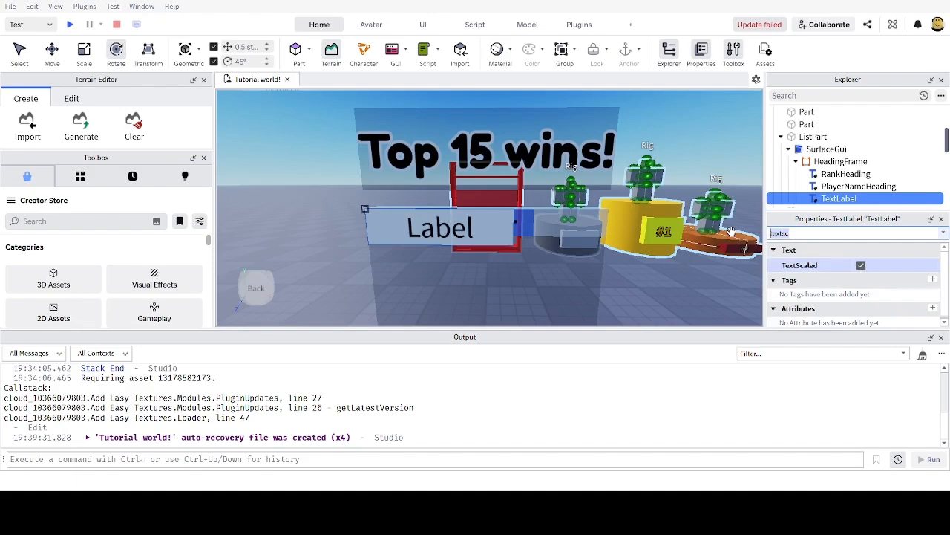
{"action": "type", "text": "siz"}
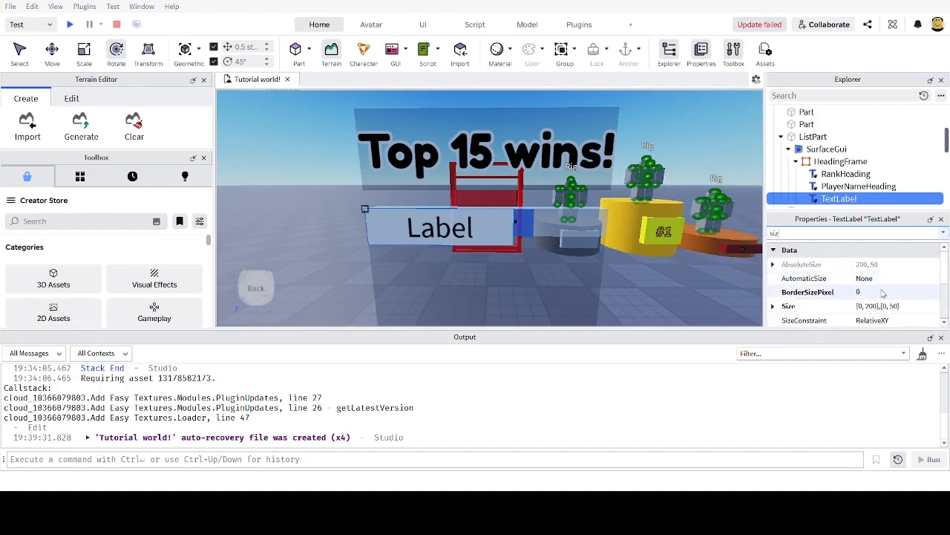
{"action": "left_click", "coordinate": [878, 306]}
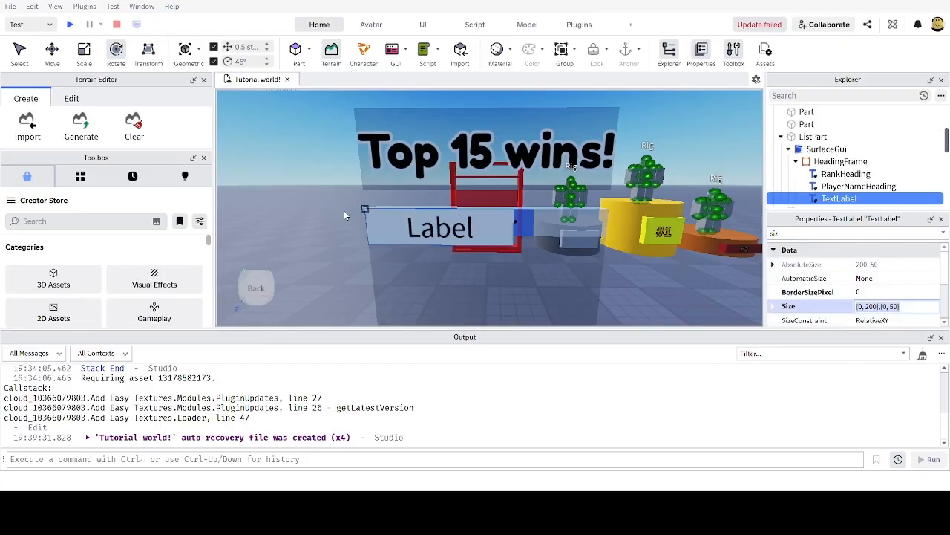
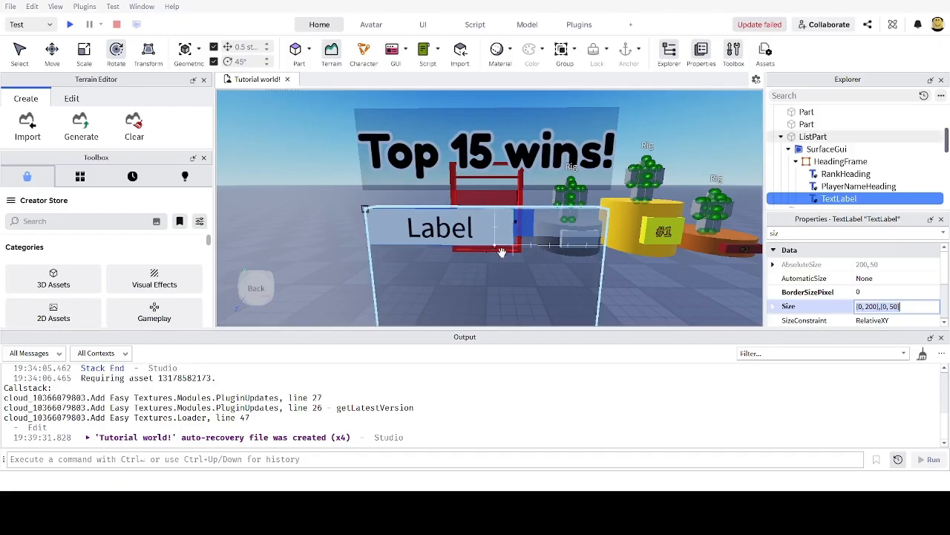
Step: Set the new label's Size to {0.3, 0},{1, 0}
{"action": "left_click", "coordinate": [862, 307]}
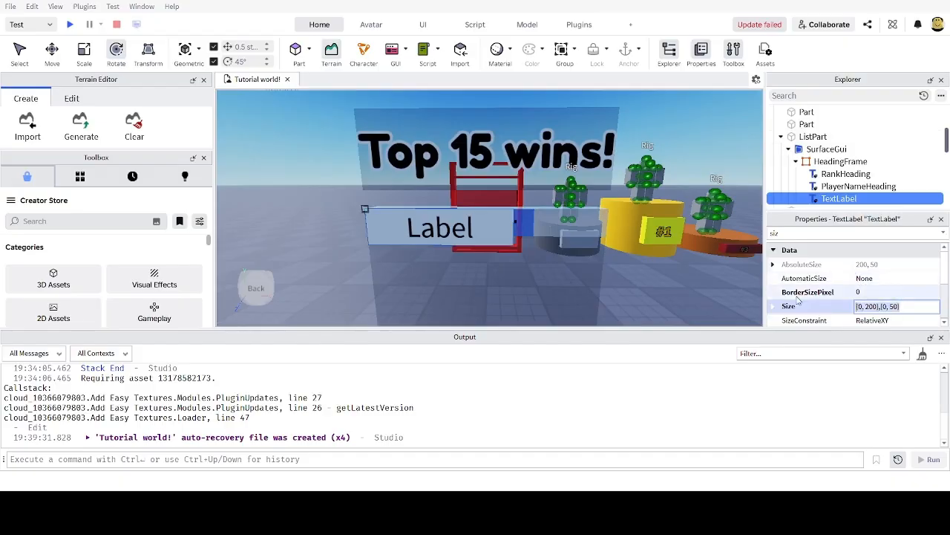
{"action": "key", "text": "ctrl+a"}
{"action": "type", "text": "0"}
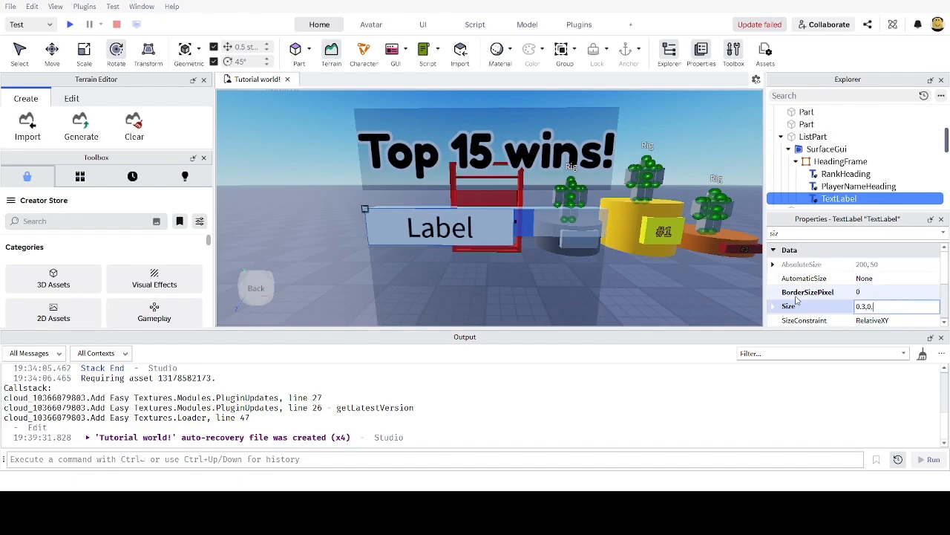
{"action": "key", "text": "Return"}
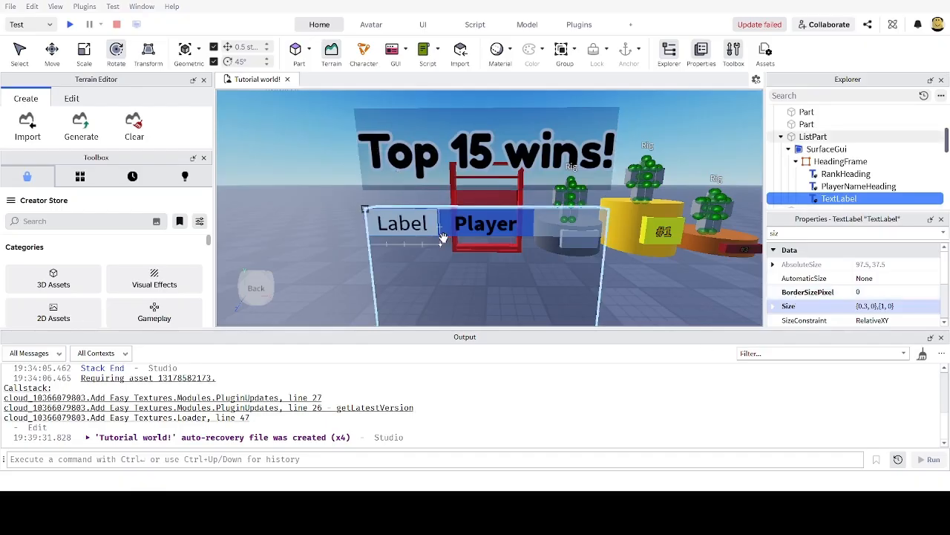
Step: Move the label to Position {0.7, 0},{0, 0}, right of the Player heading
{"action": "double_click", "coordinate": [795, 234]}
{"action": "type", "text": "pos"}
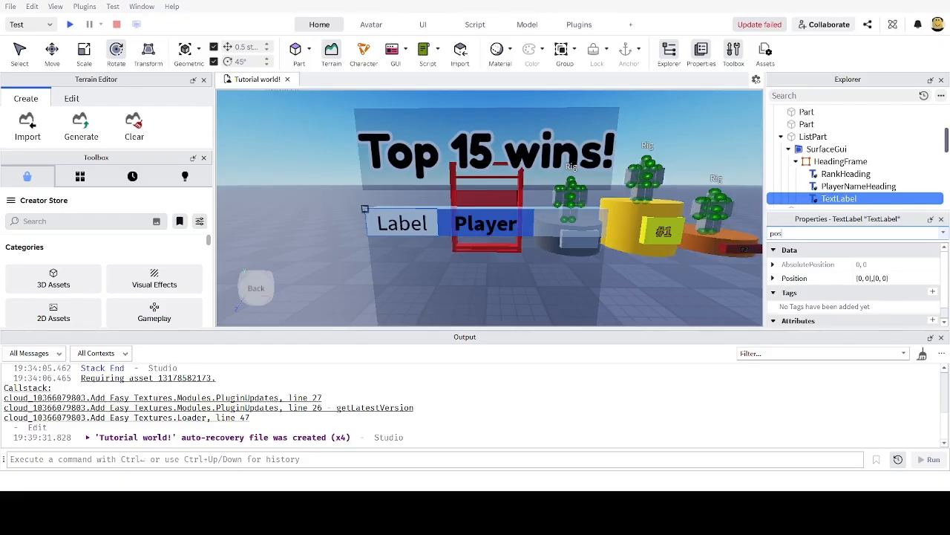
{"action": "left_click", "coordinate": [863, 278]}
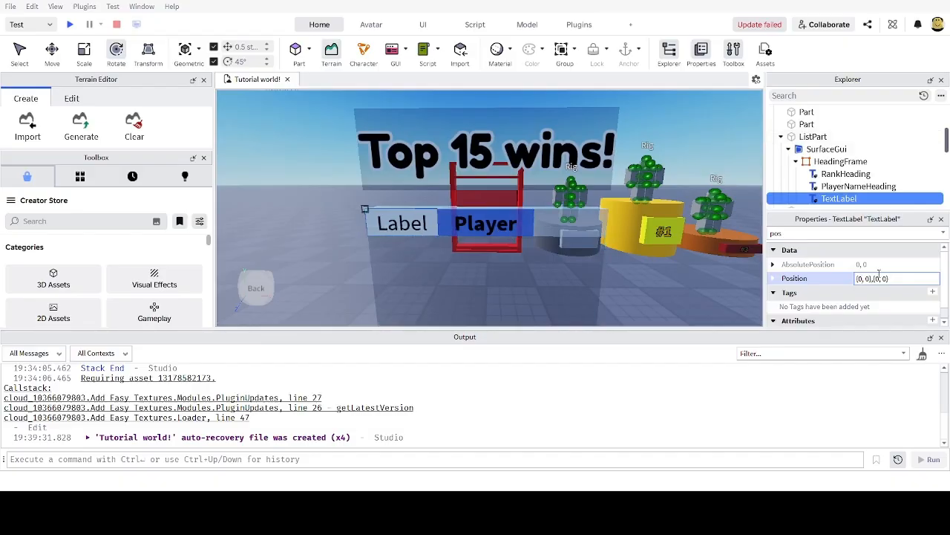
{"action": "type", "text": ".7"}
{"action": "key", "text": "Return"}
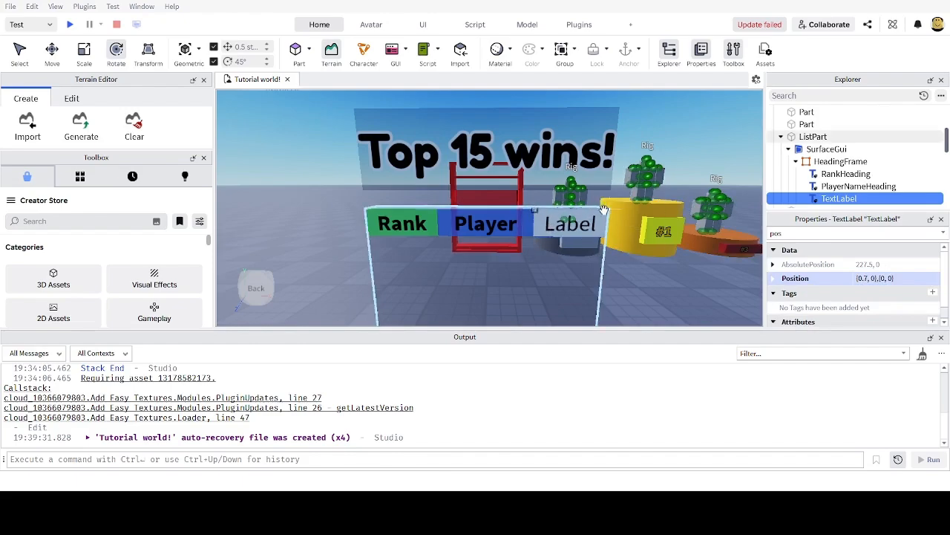
{"action": "right_click_drag", "start_coordinate": [604, 208], "coordinate": [618, 213]}
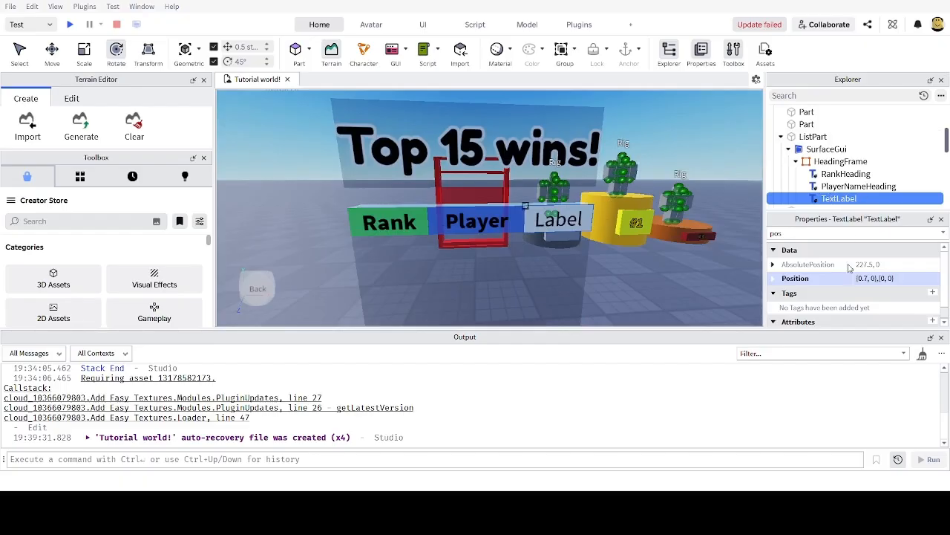
Step: Rename the label to WinsHeading and make it display 'Wins'
{"action": "key", "text": "F2"}
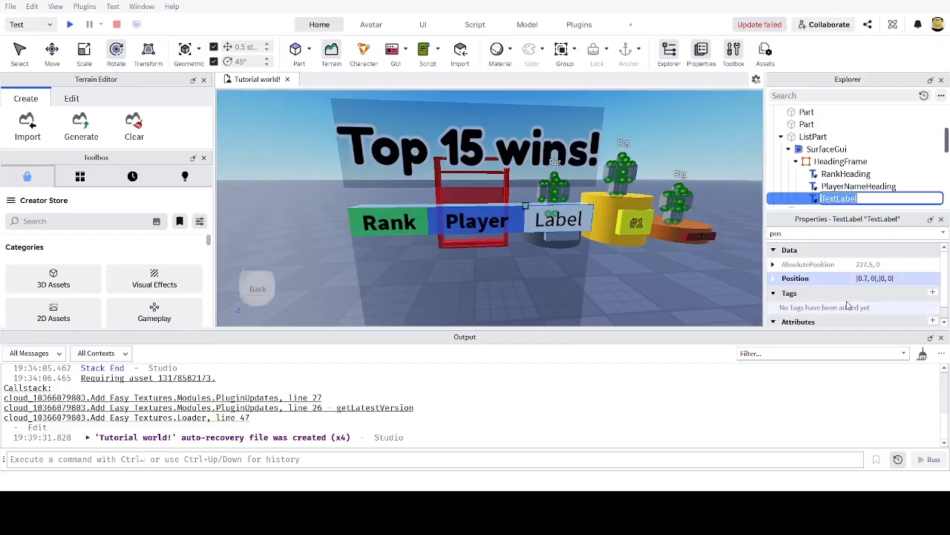
{"action": "type", "text": "R"}
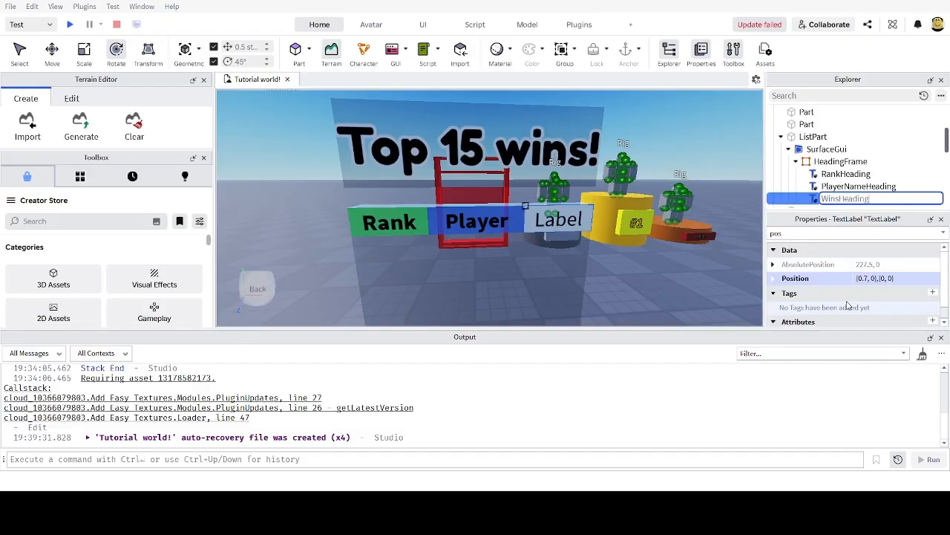
{"action": "key", "text": "Return"}
{"action": "left_click_drag", "start_coordinate": [796, 233], "coordinate": [718, 233]}
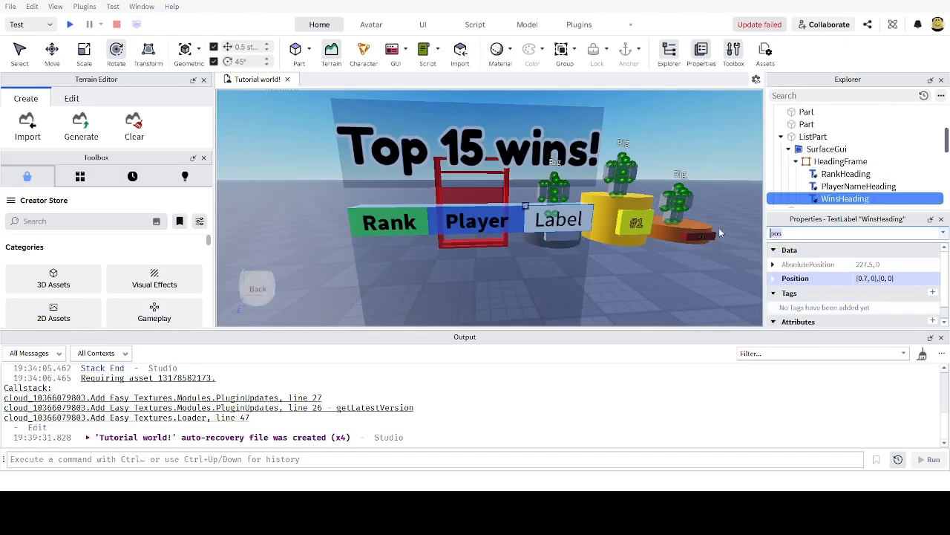
{"action": "type", "text": "tex"}
{"action": "left_click", "coordinate": [900, 294]}
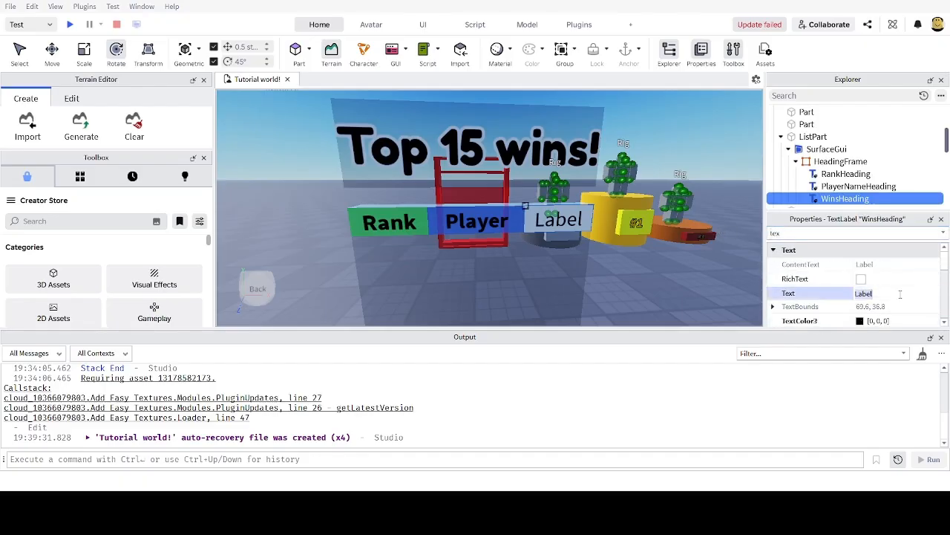
{"action": "type", "text": "Wins"}
{"action": "key", "text": "Return"}
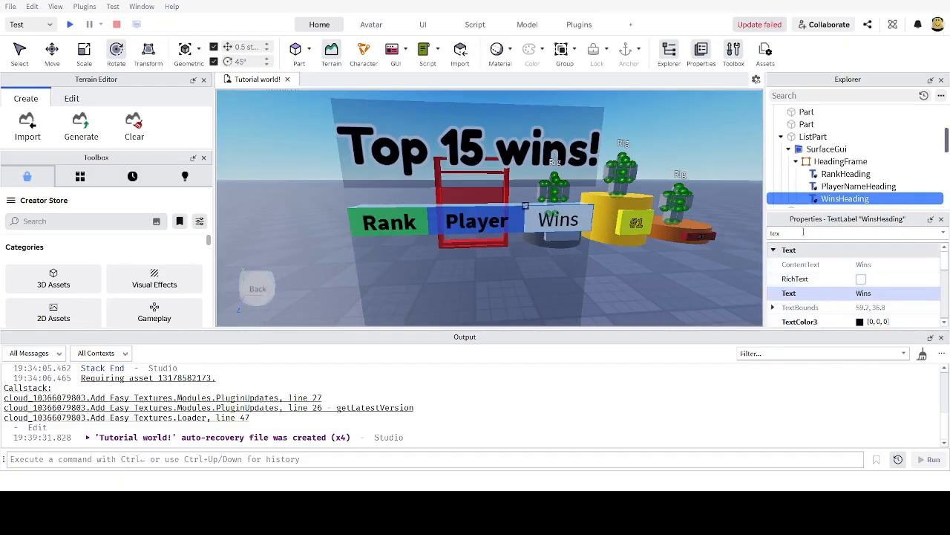
Step: Make the Wins heading bold with 0.5 background transparency
{"action": "left_click", "coordinate": [803, 232]}
{"action": "type", "text": "fon"}
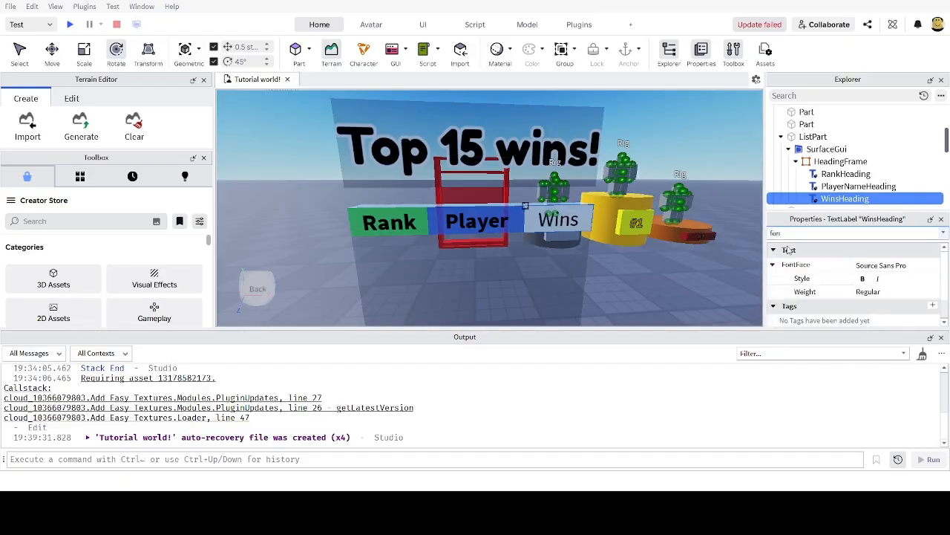
{"action": "left_click", "coordinate": [862, 279]}
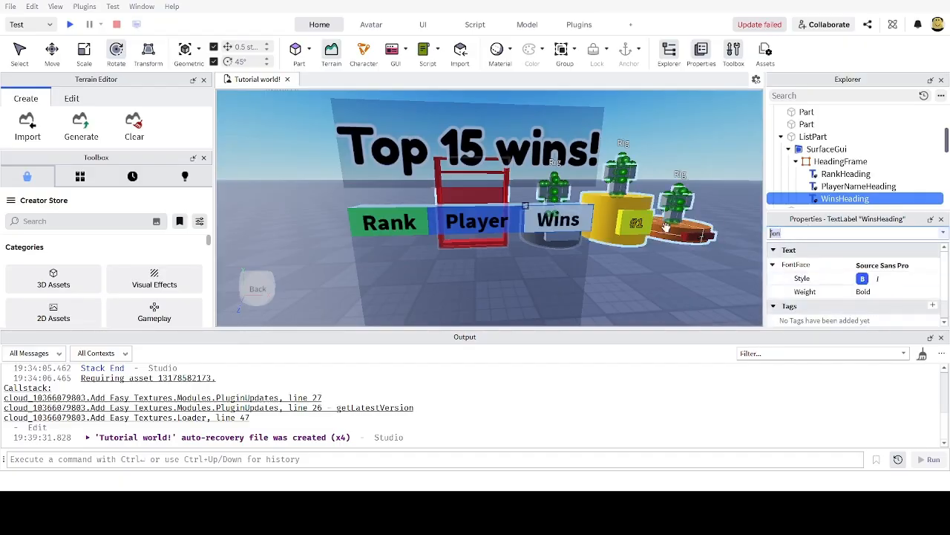
{"action": "type", "text": "back"}
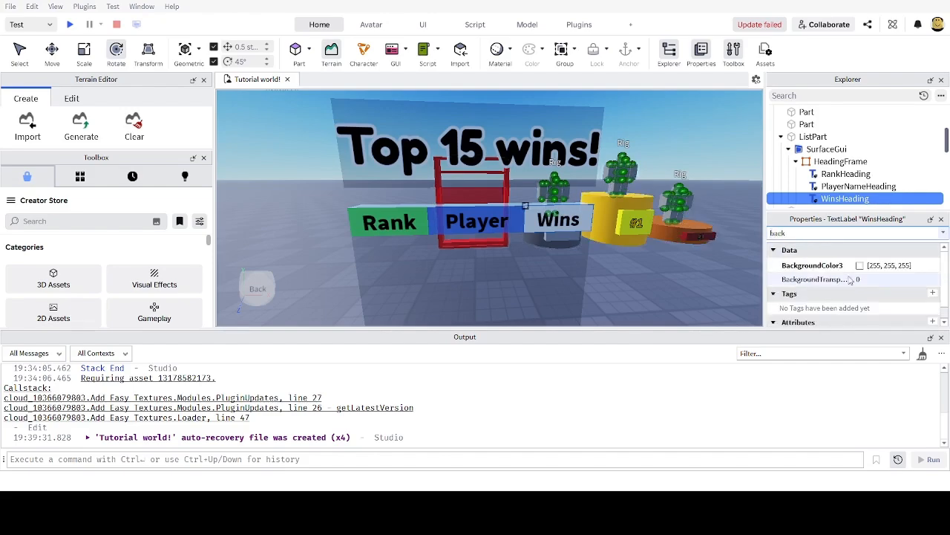
{"action": "left_click", "coordinate": [878, 279]}
{"action": "type", "text": ".5"}
{"action": "key", "text": "Return"}
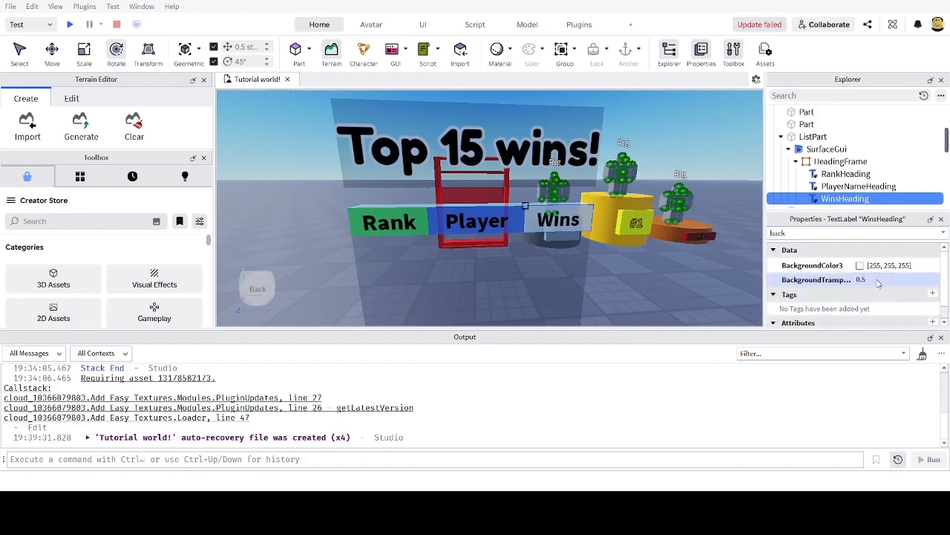
{"action": "scroll", "coordinate": [637, 220], "scroll_direction": "down", "scroll_amount": 5}
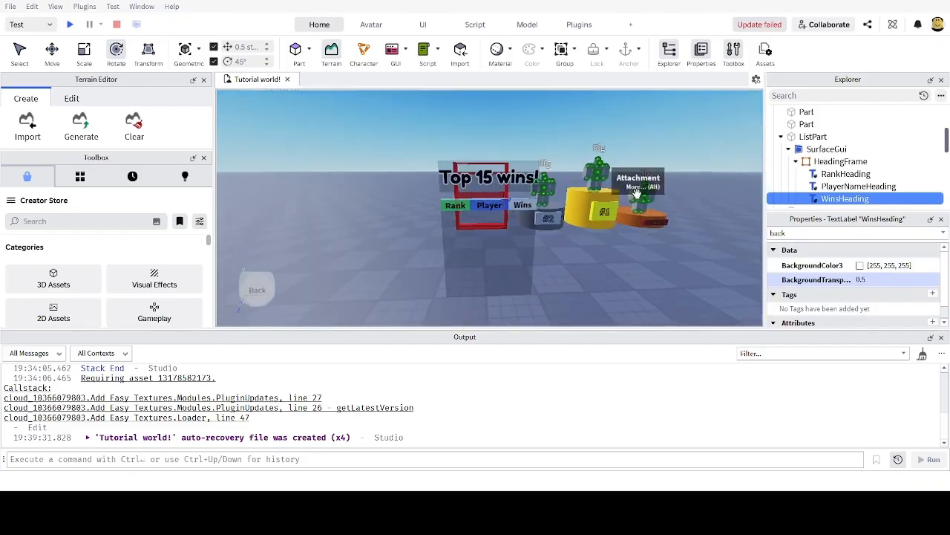
{"action": "scroll", "coordinate": [637, 221], "scroll_direction": "up", "scroll_amount": 2}
{"action": "right_click_drag", "start_coordinate": [637, 221], "coordinate": [637, 186]}
{"action": "scroll", "coordinate": [637, 187], "scroll_direction": "down", "scroll_amount": 4}
{"action": "scroll", "coordinate": [638, 193], "scroll_direction": "up", "scroll_amount": 4}
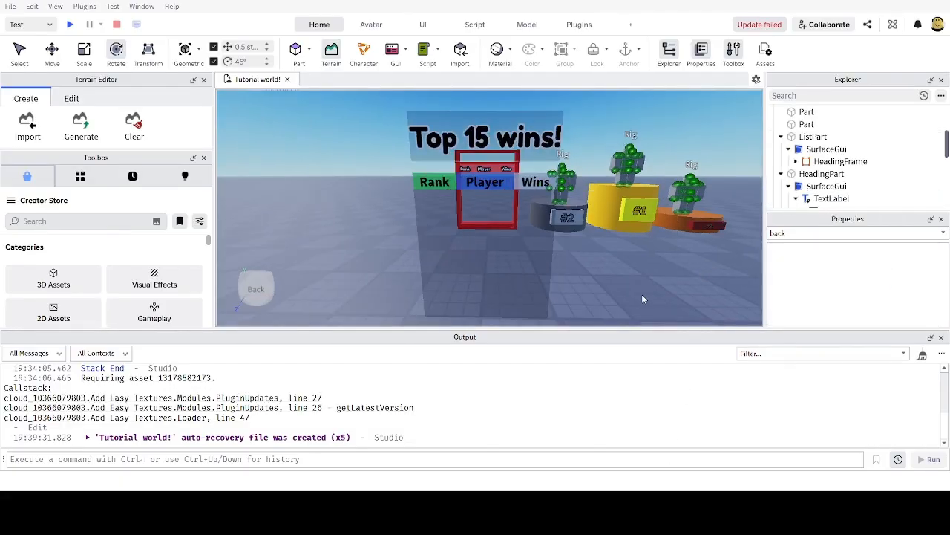
{"action": "right_click_drag", "start_coordinate": [642, 294], "coordinate": [641, 294]}
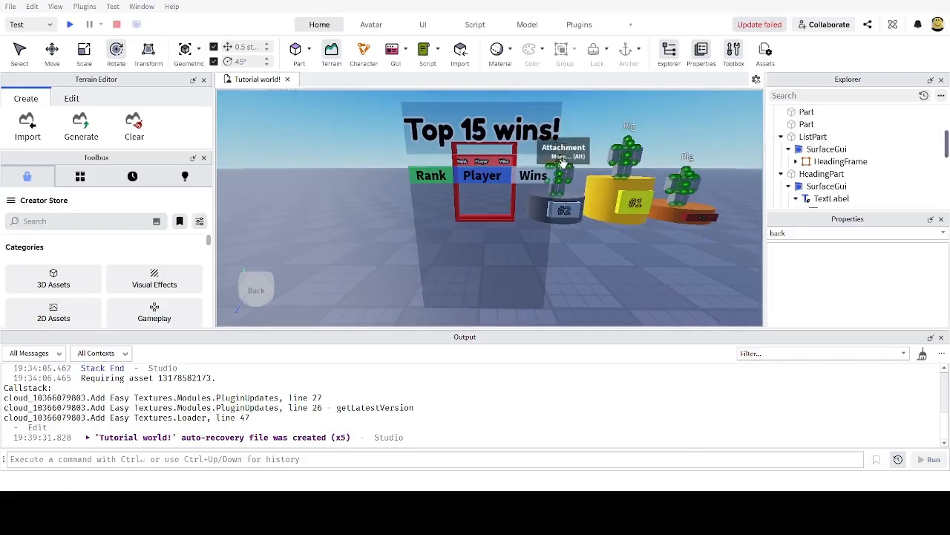
{"action": "scroll", "coordinate": [585, 246], "scroll_direction": "up", "scroll_amount": 3}
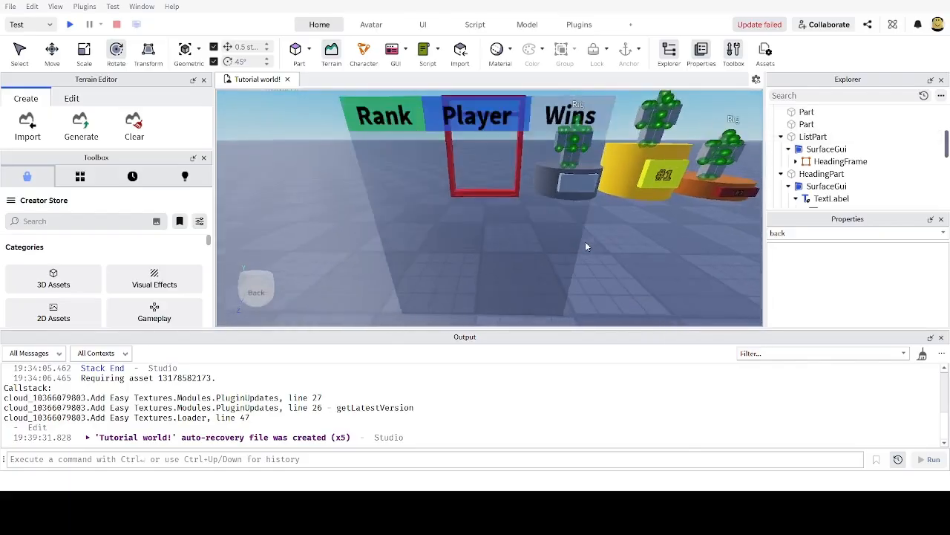
{"action": "scroll", "coordinate": [586, 244], "scroll_direction": "down", "scroll_amount": 3}
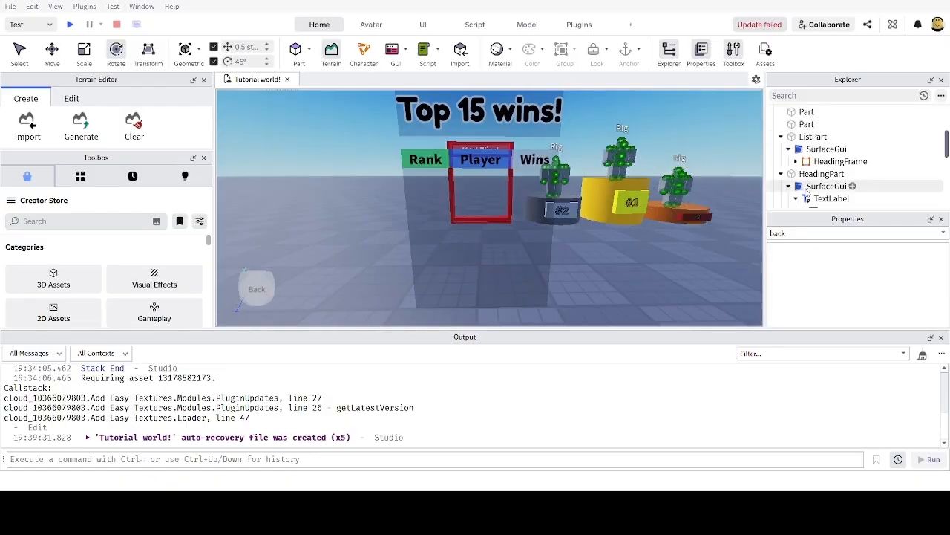
{"action": "left_click", "coordinate": [827, 151]}
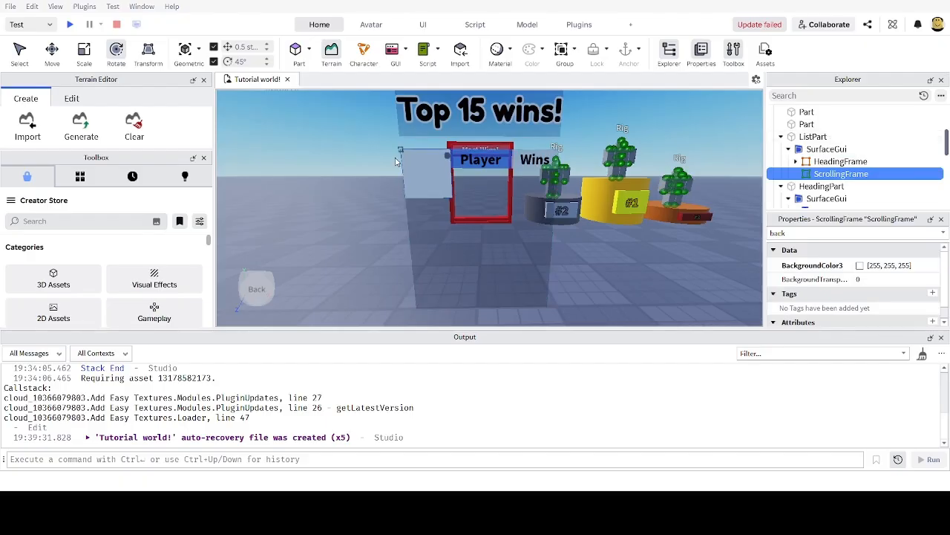
Step: Rename the new ScrollingFrame under ListPart's SurfaceGui to LeaderboardScrollingFrame
{"action": "scroll", "coordinate": [424, 182], "scroll_direction": "down", "scroll_amount": 5}
{"action": "right_click_drag", "start_coordinate": [547, 189], "coordinate": [521, 163]}
{"action": "scroll", "coordinate": [544, 187], "scroll_direction": "up", "scroll_amount": 5}
{"action": "scroll", "coordinate": [543, 187], "scroll_direction": "down", "scroll_amount": 2}
{"action": "scroll", "coordinate": [507, 174], "scroll_direction": "up", "scroll_amount": 2}
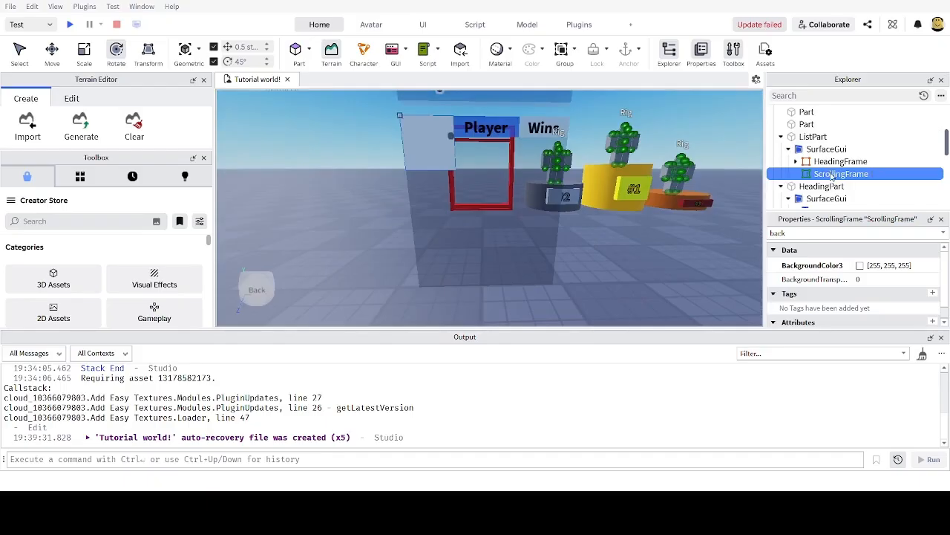
{"action": "key", "text": "F2"}
{"action": "key", "text": "BackSpace"}
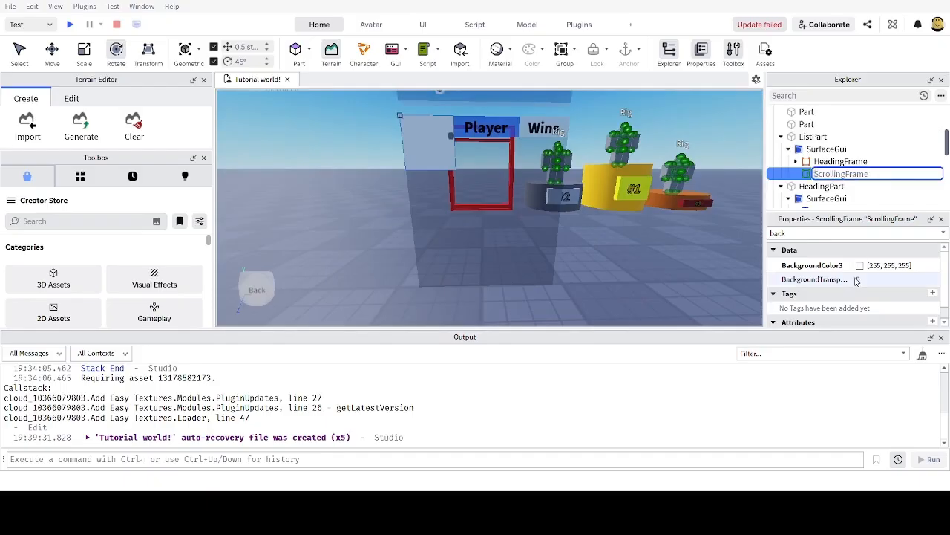
{"action": "type", "text": "Leaderboard"}
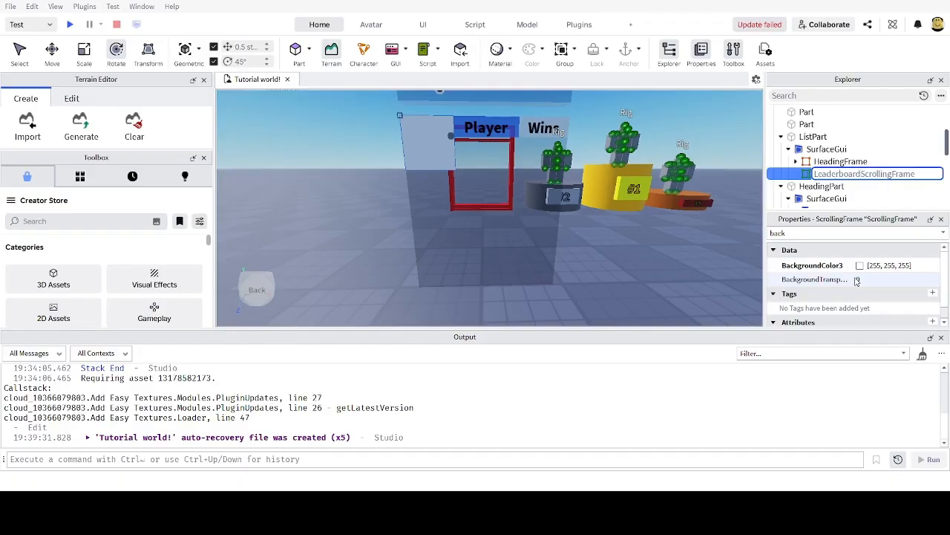
{"action": "key", "text": "Return"}
{"action": "left_click_drag", "start_coordinate": [792, 233], "coordinate": [712, 233]}
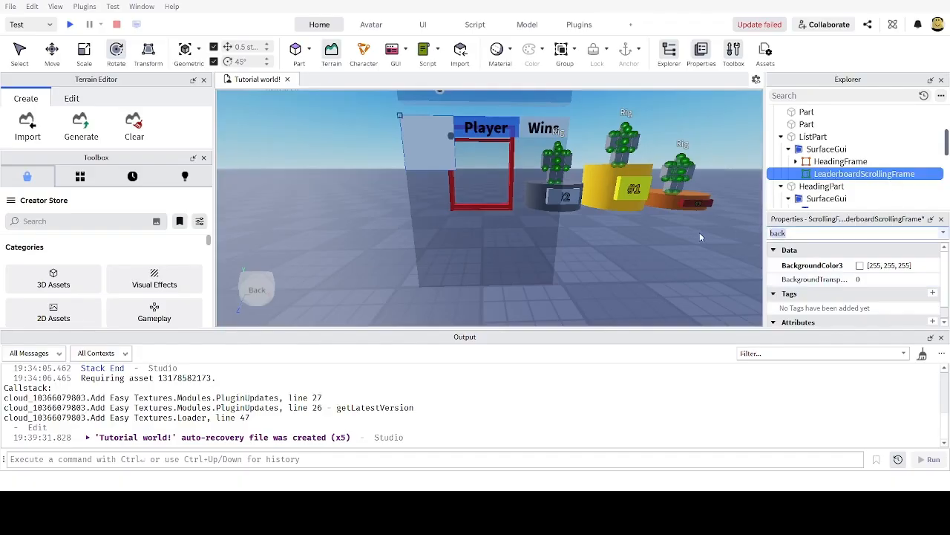
Step: Select LeaderboardScrollingFrame and begin resizing it to full board width
{"action": "type", "text": "siz"}
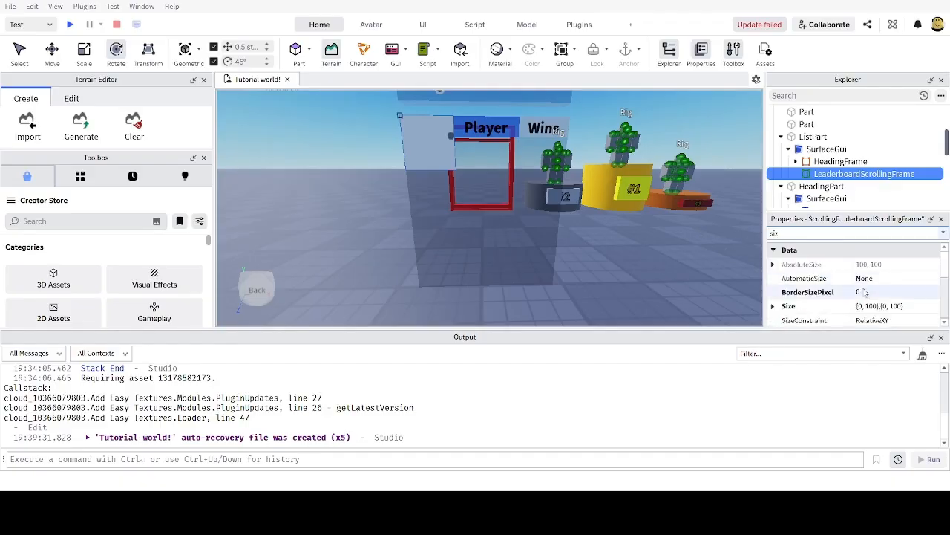
{"action": "scroll", "coordinate": [865, 293], "scroll_direction": "down", "scroll_amount": 1}
{"action": "scroll", "coordinate": [866, 292], "scroll_direction": "up", "scroll_amount": 1}
{"action": "scroll", "coordinate": [649, 282], "scroll_direction": "down", "scroll_amount": 2}
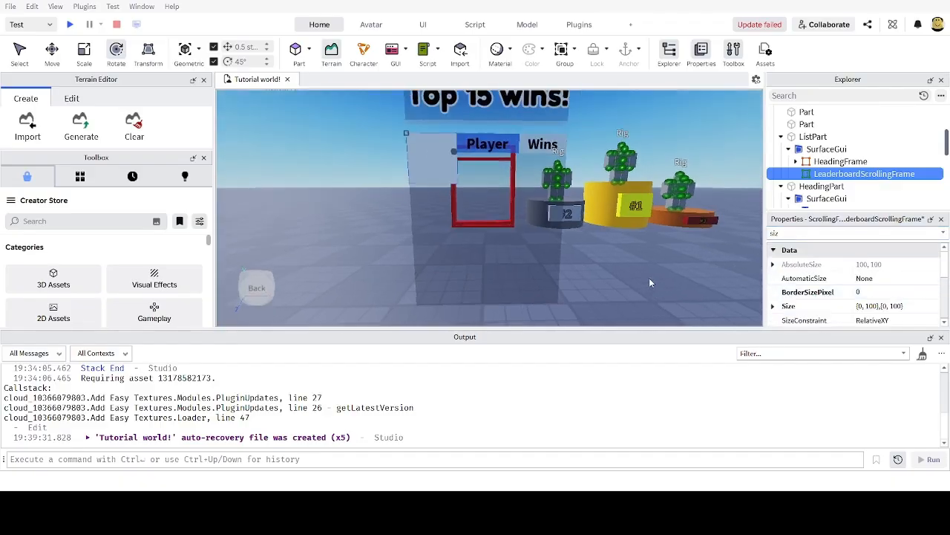
{"action": "scroll", "coordinate": [649, 282], "scroll_direction": "up", "scroll_amount": 4}
{"action": "scroll", "coordinate": [647, 279], "scroll_direction": "down", "scroll_amount": 5}
{"action": "scroll", "coordinate": [598, 178], "scroll_direction": "up", "scroll_amount": 4}
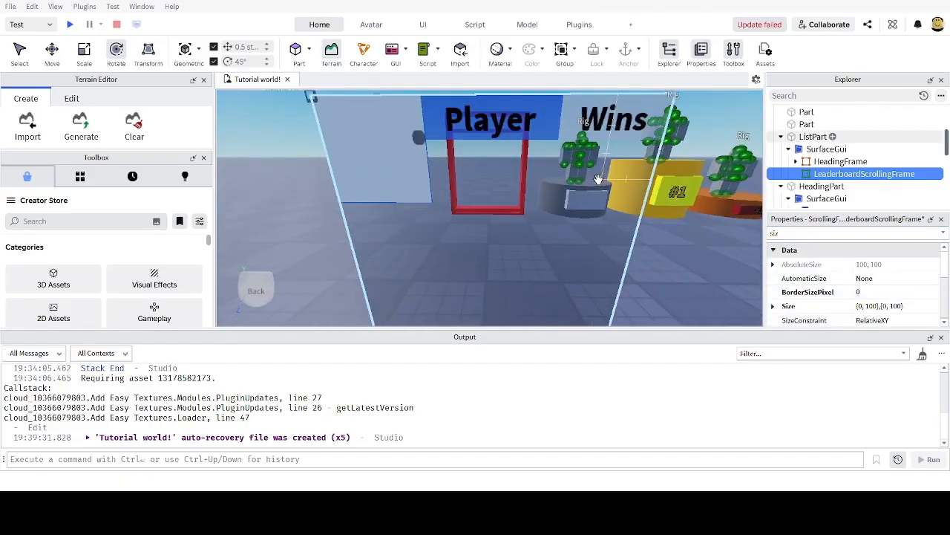
{"action": "scroll", "coordinate": [599, 178], "scroll_direction": "down", "scroll_amount": 3}
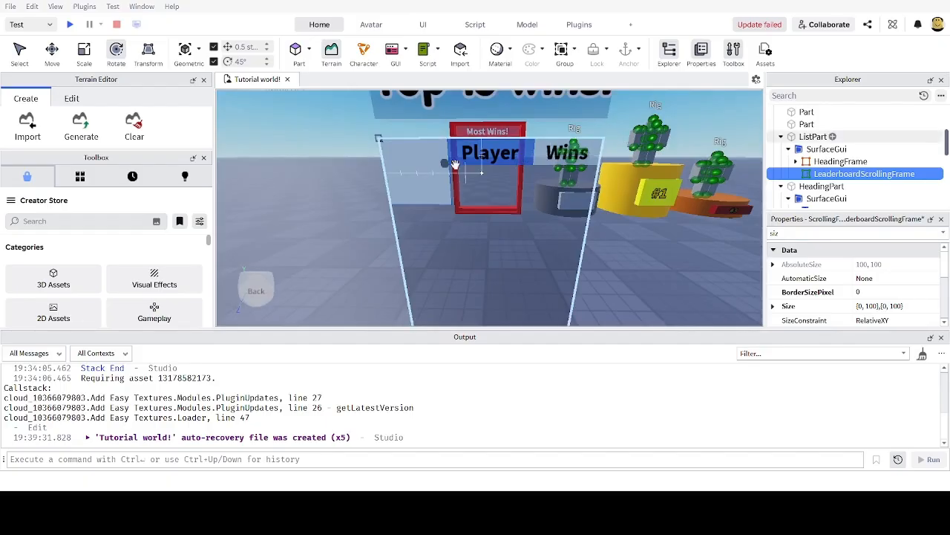
{"action": "scroll", "coordinate": [576, 160], "scroll_direction": "down", "scroll_amount": 3}
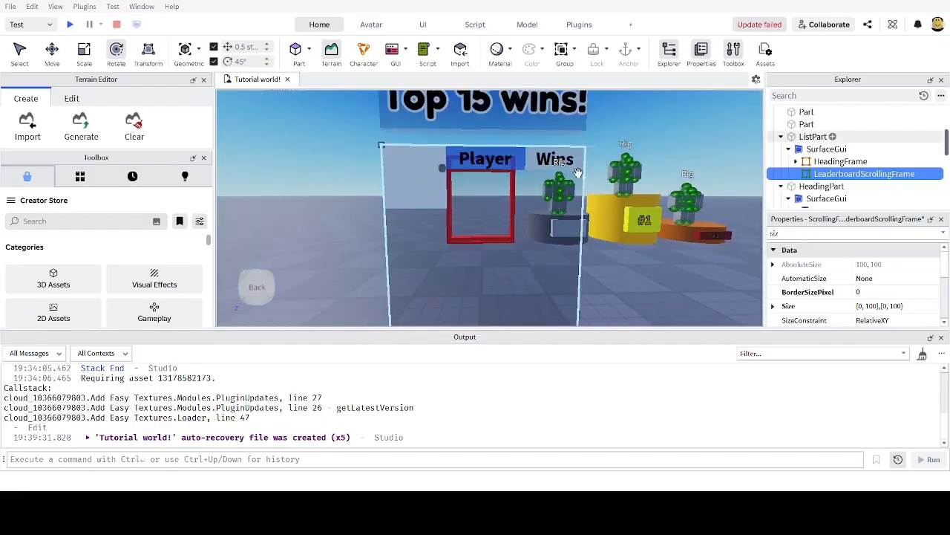
{"action": "scroll", "coordinate": [578, 172], "scroll_direction": "down", "scroll_amount": 3}
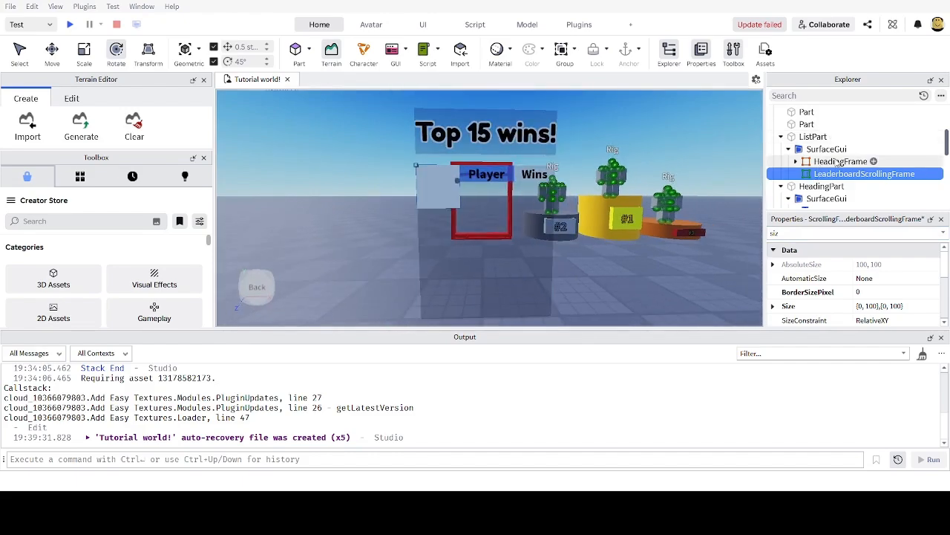
{"action": "left_click", "coordinate": [819, 164]}
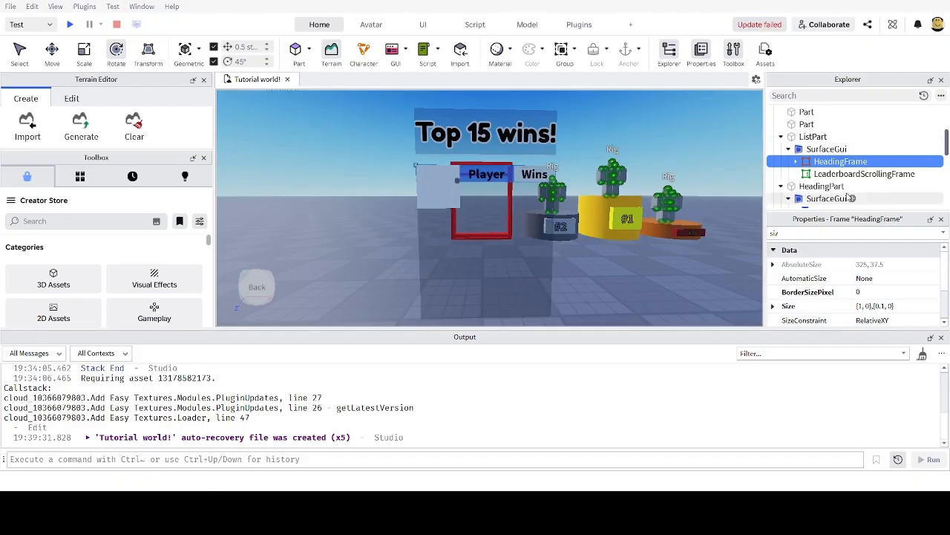
{"action": "left_click", "coordinate": [841, 175]}
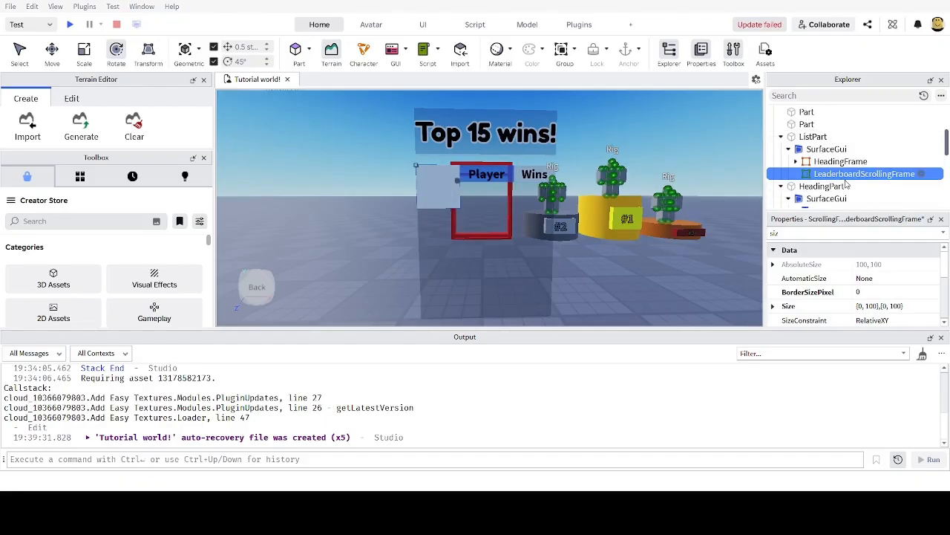
{"action": "left_click", "coordinate": [883, 309]}
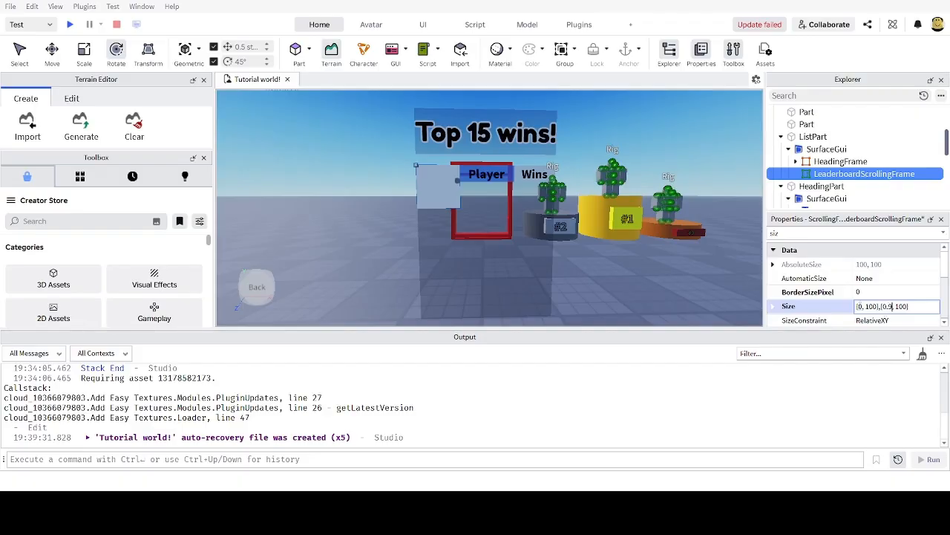
{"action": "type", "text": "1"}
{"action": "key", "text": "Return"}
Step: Set the scrolling frame's Size to {1, 0},{0.9, 0}
{"action": "mouse_move", "coordinate": [624, 227]}
{"action": "right_mouse_down"}
{"action": "mouse_move", "coordinate": [602, 218]}
{"action": "mouse_move", "coordinate": [607, 224]}
{"action": "right_mouse_up"}
{"action": "scroll", "coordinate": [577, 205], "scroll_direction": "up", "scroll_amount": 3}
{"action": "key", "text": "d"}
{"action": "key", "text": "a"}
{"action": "scroll", "coordinate": [600, 224], "scroll_direction": "down", "scroll_amount": 2}
{"action": "scroll", "coordinate": [603, 226], "scroll_direction": "up", "scroll_amount": 2}
{"action": "key", "text": "a"}
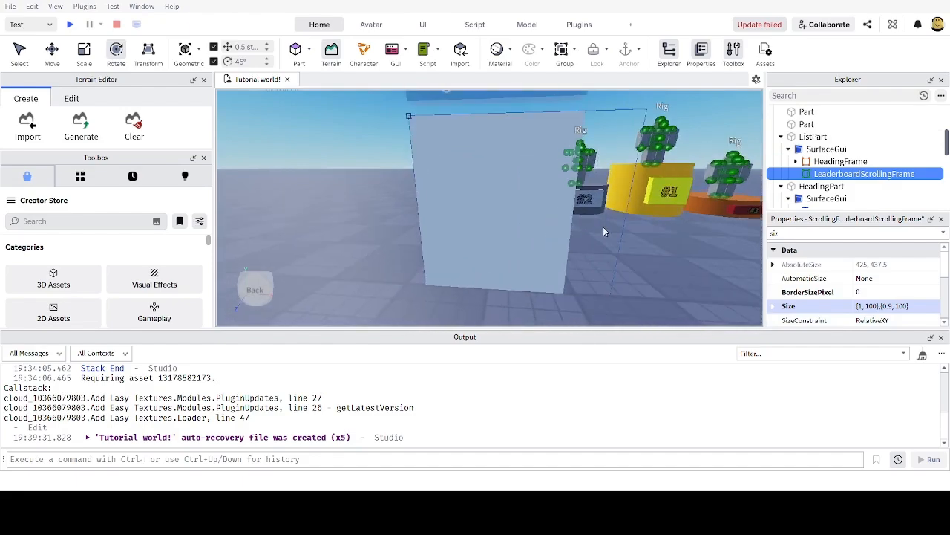
{"action": "left_click", "coordinate": [876, 307]}
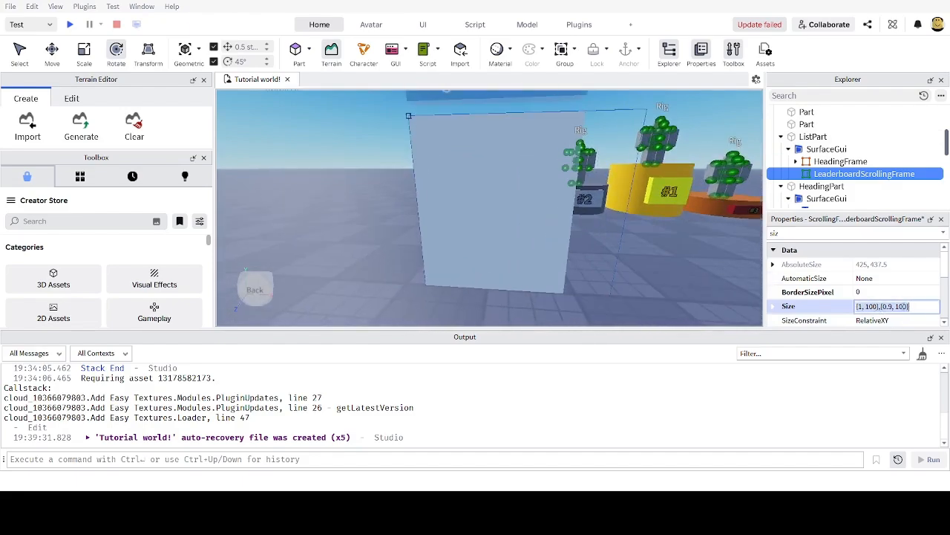
{"action": "type", "text": "1,0,0.9,0"}
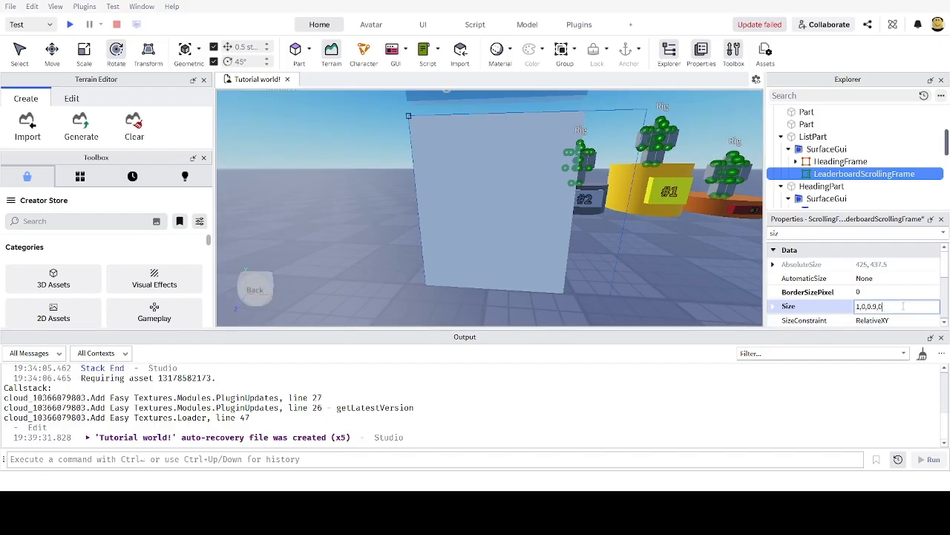
{"action": "key", "text": "Return"}
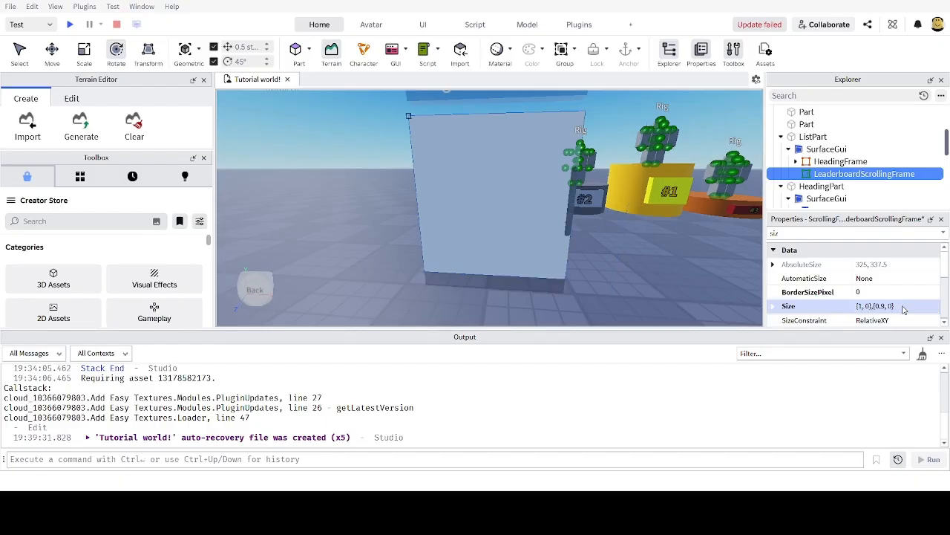
Step: Move the scrolling frame to Position {0, 0},{0.1, 0}, below the headings
{"action": "key", "text": "s"}
{"action": "right_click_drag", "start_coordinate": [672, 258], "coordinate": [669, 264]}
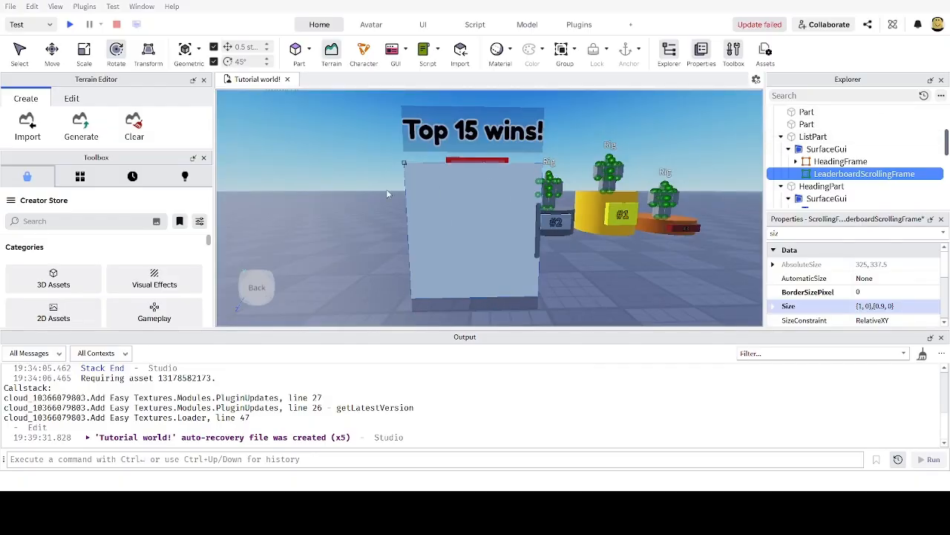
{"action": "scroll", "coordinate": [611, 268], "scroll_direction": "up", "scroll_amount": 3}
{"action": "right_click_drag", "start_coordinate": [611, 267], "coordinate": [584, 231]}
{"action": "scroll", "coordinate": [482, 208], "scroll_direction": "down", "scroll_amount": 2}
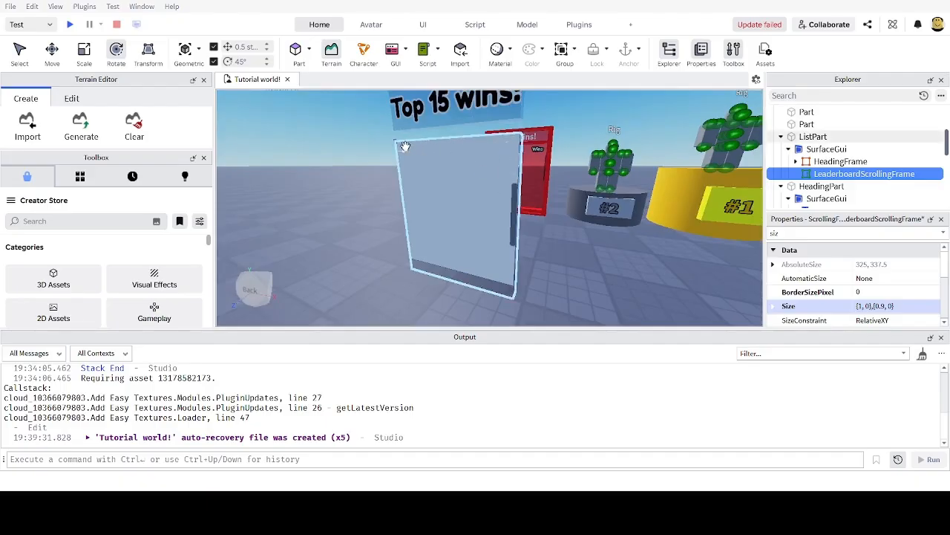
{"action": "scroll", "coordinate": [548, 241], "scroll_direction": "up", "scroll_amount": 3}
{"action": "right_click_drag", "start_coordinate": [543, 251], "coordinate": [548, 241]}
{"action": "scroll", "coordinate": [548, 240], "scroll_direction": "down", "scroll_amount": 3}
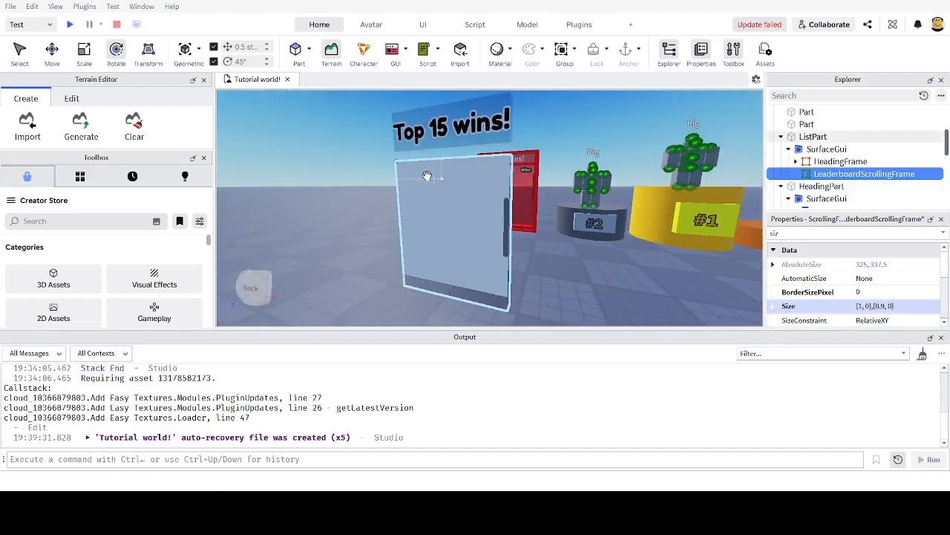
{"action": "scroll", "coordinate": [398, 165], "scroll_direction": "up", "scroll_amount": 3}
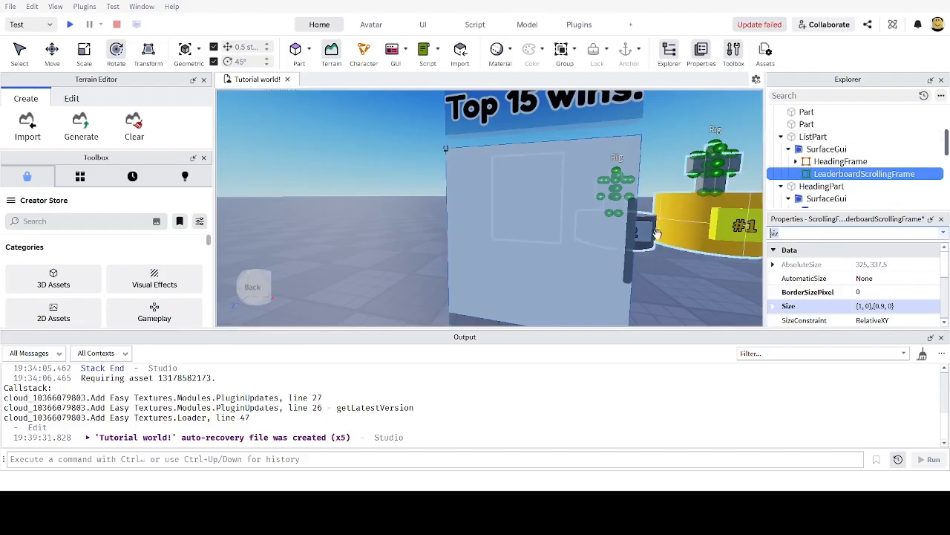
{"action": "type", "text": "pos"}
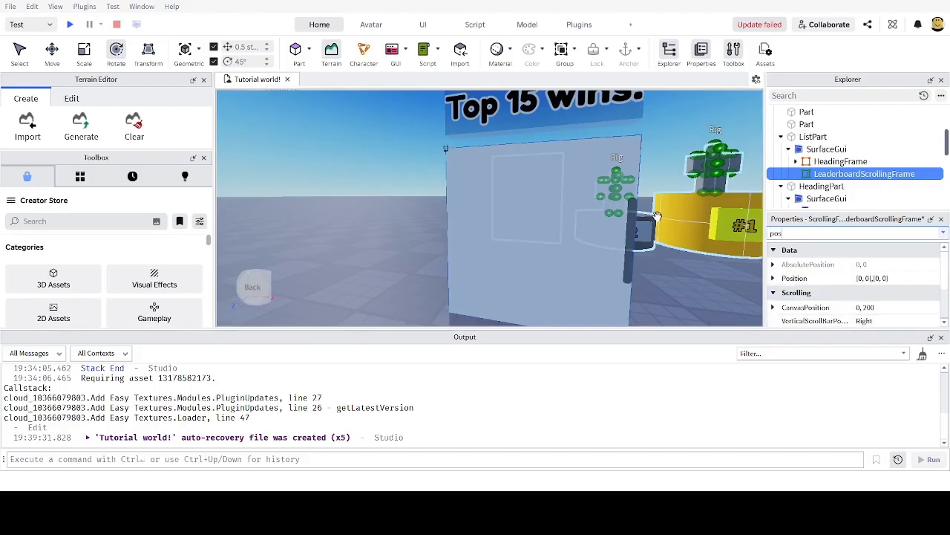
{"action": "left_click", "coordinate": [872, 279]}
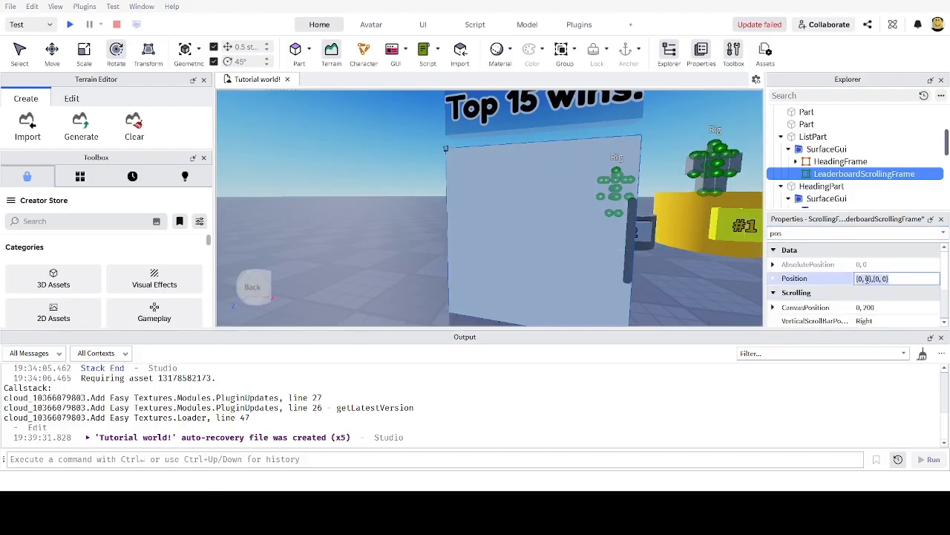
{"action": "left_click", "coordinate": [877, 278]}
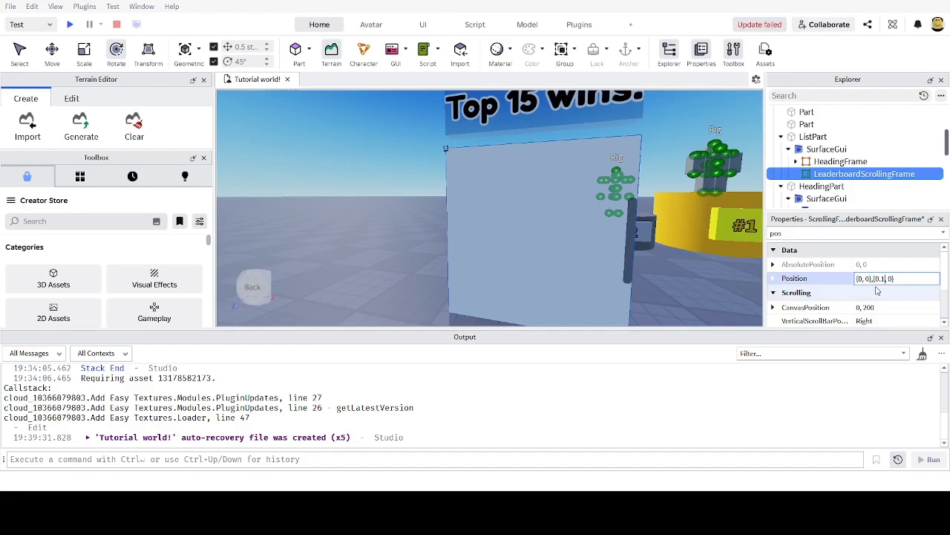
{"action": "key", "text": "Return"}
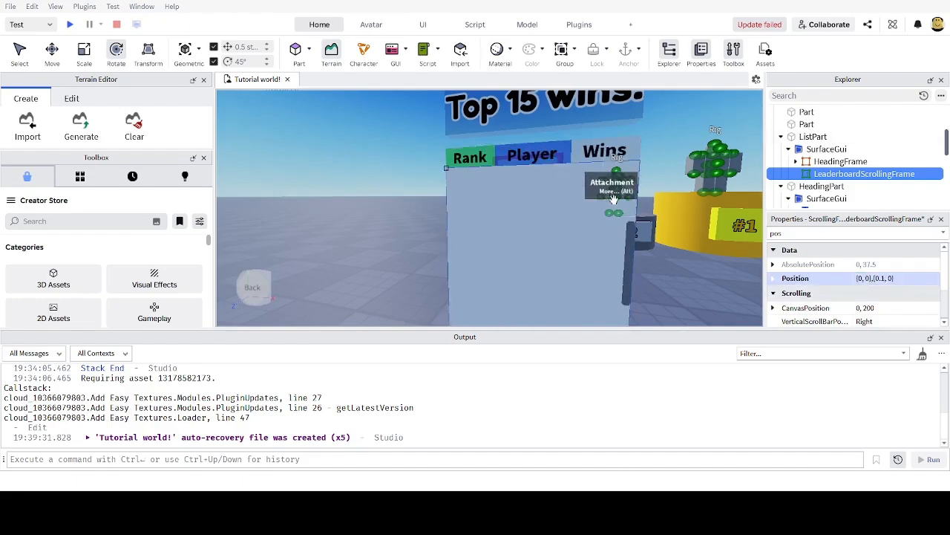
Step: Orbit and zoom around the board to check the frame beneath the Rank, Player, Wins headings
{"action": "scroll", "coordinate": [613, 195], "scroll_direction": "down", "scroll_amount": 3}
{"action": "scroll", "coordinate": [613, 175], "scroll_direction": "up", "scroll_amount": 2}
{"action": "right_click_drag", "start_coordinate": [610, 141], "coordinate": [617, 165]}
{"action": "scroll", "coordinate": [619, 174], "scroll_direction": "down", "scroll_amount": 2}
{"action": "scroll", "coordinate": [618, 173], "scroll_direction": "up", "scroll_amount": 2}
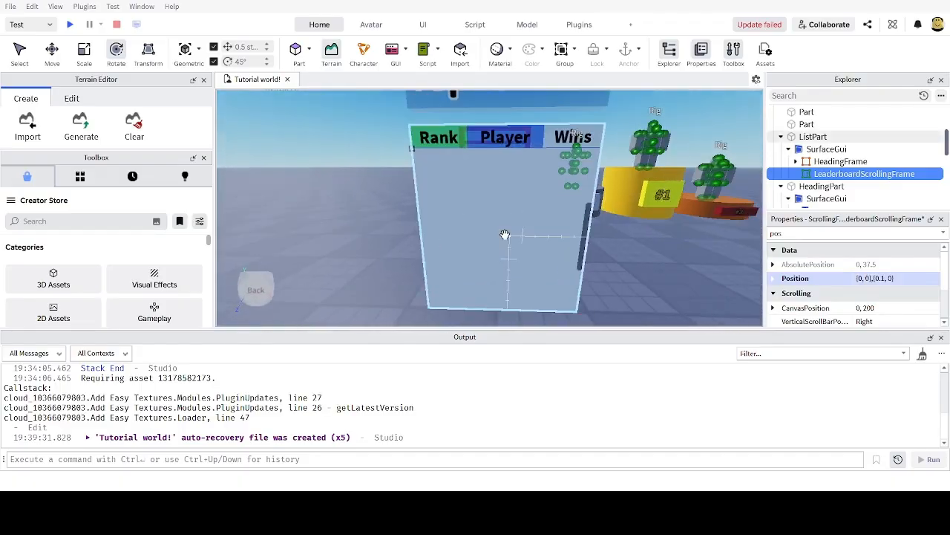
{"action": "scroll", "coordinate": [518, 224], "scroll_direction": "up", "scroll_amount": 2}
{"action": "scroll", "coordinate": [519, 222], "scroll_direction": "down", "scroll_amount": 4}
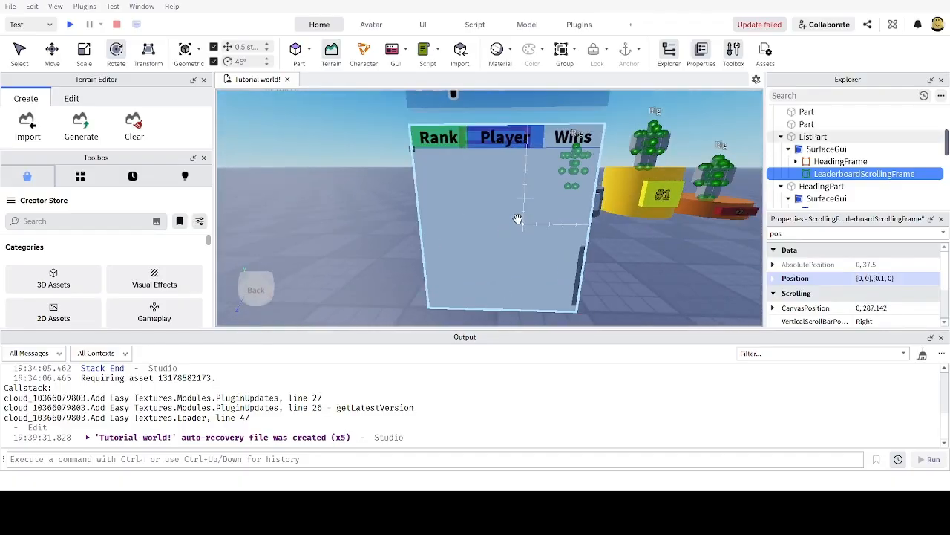
{"action": "scroll", "coordinate": [519, 221], "scroll_direction": "up", "scroll_amount": 4}
{"action": "scroll", "coordinate": [650, 252], "scroll_direction": "down", "scroll_amount": 3}
{"action": "scroll", "coordinate": [632, 253], "scroll_direction": "up", "scroll_amount": 4}
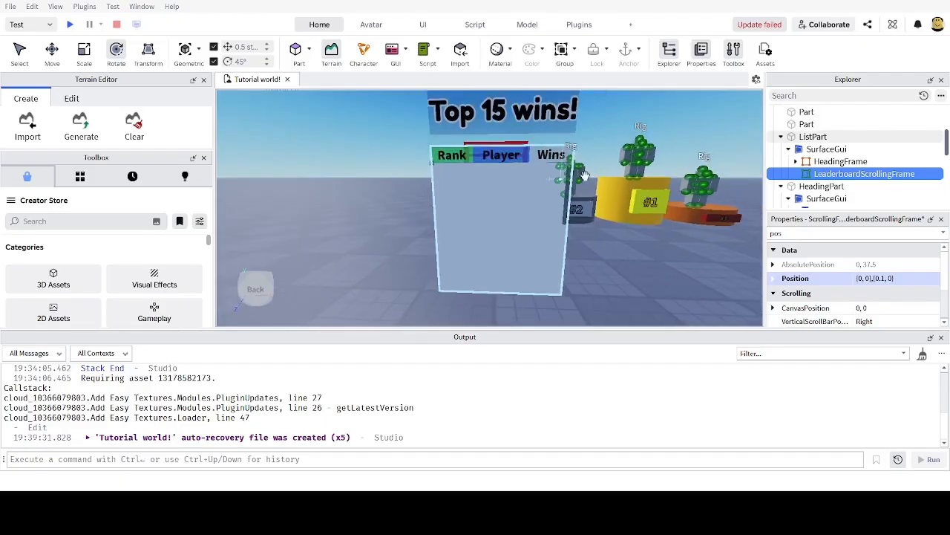
{"action": "scroll", "coordinate": [625, 204], "scroll_direction": "down", "scroll_amount": 2}
{"action": "key", "text": "a"}
{"action": "right_click_drag", "start_coordinate": [477, 172], "coordinate": [481, 170]}
{"action": "key", "text": "d"}
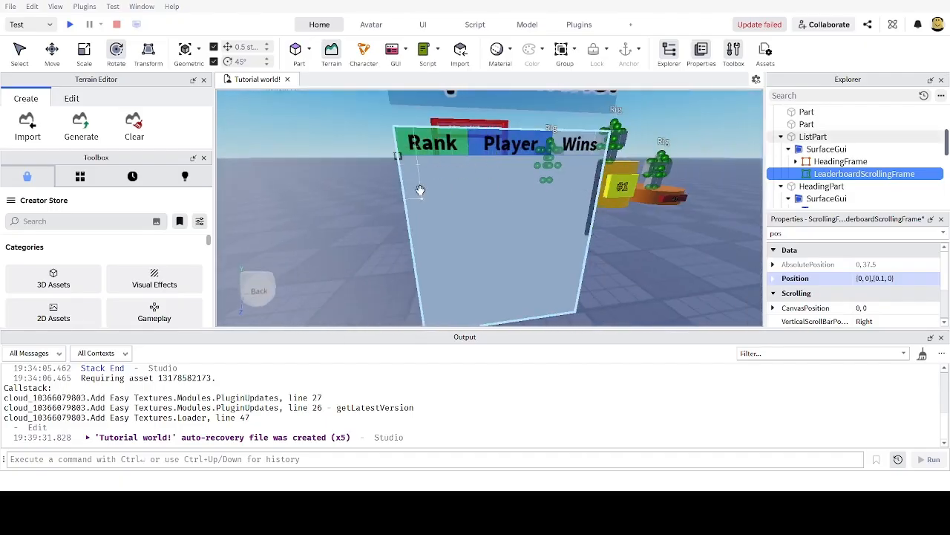
{"action": "scroll", "coordinate": [525, 191], "scroll_direction": "down", "scroll_amount": 3}
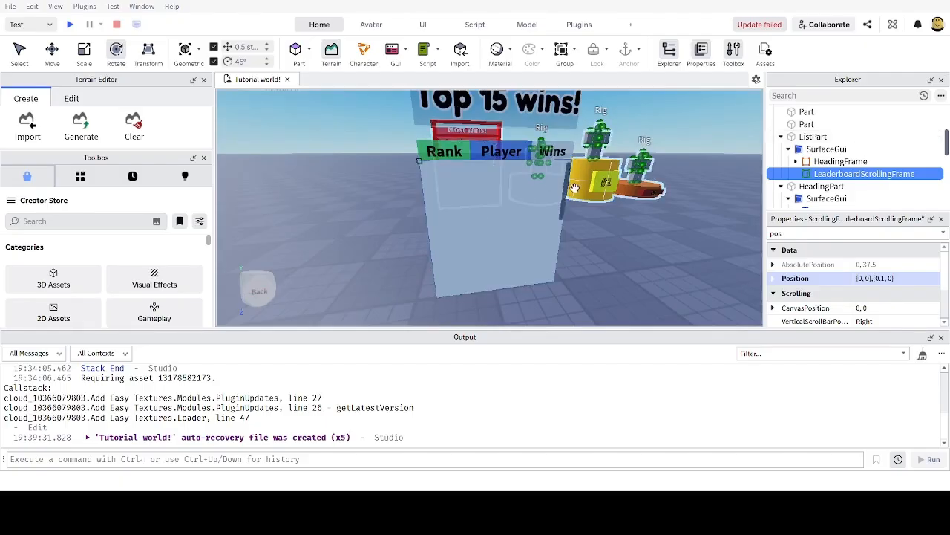
{"action": "scroll", "coordinate": [572, 185], "scroll_direction": "up", "scroll_amount": 4}
{"action": "right_click_drag", "start_coordinate": [572, 185], "coordinate": [570, 177]}
{"action": "scroll", "coordinate": [570, 178], "scroll_direction": "down", "scroll_amount": 5}
{"action": "scroll", "coordinate": [576, 195], "scroll_direction": "up", "scroll_amount": 3}
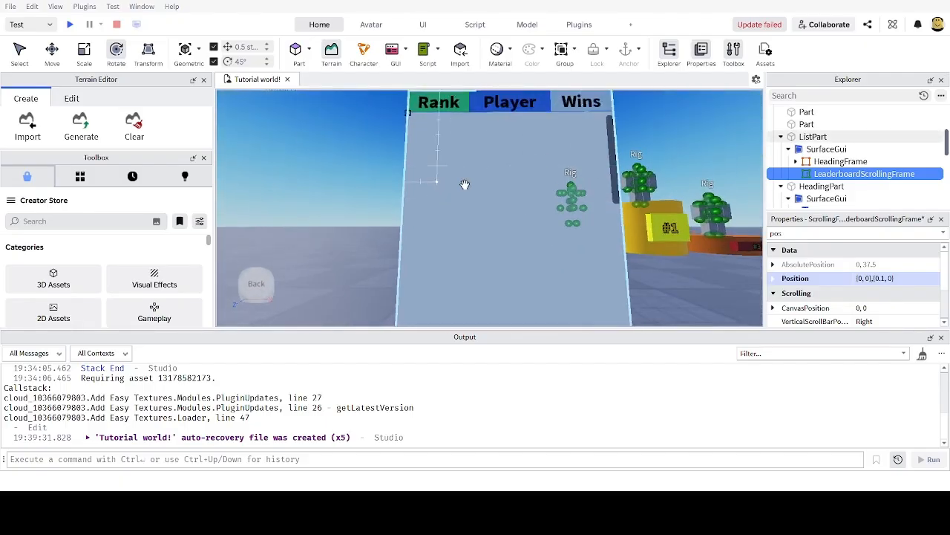
{"action": "scroll", "coordinate": [519, 193], "scroll_direction": "down", "scroll_amount": 5}
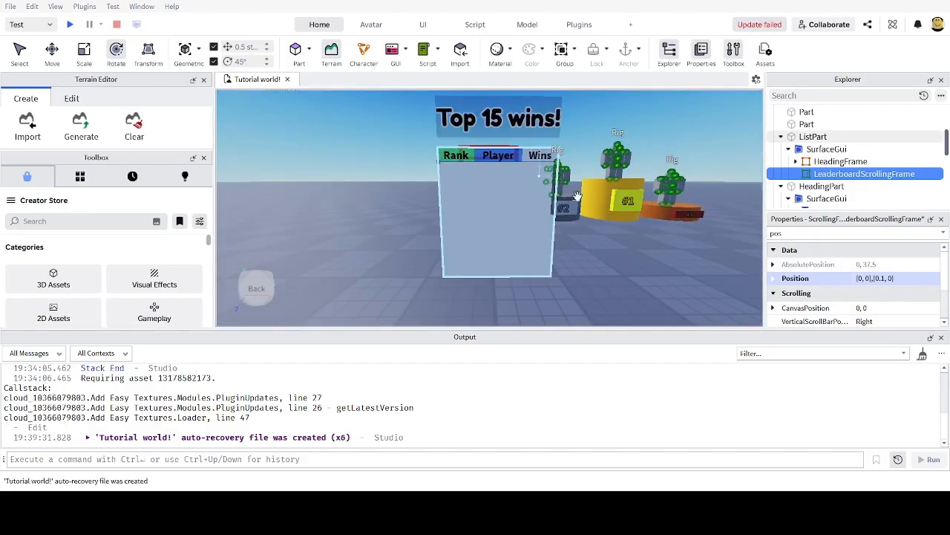
{"action": "scroll", "coordinate": [490, 208], "scroll_direction": "up", "scroll_amount": 3}
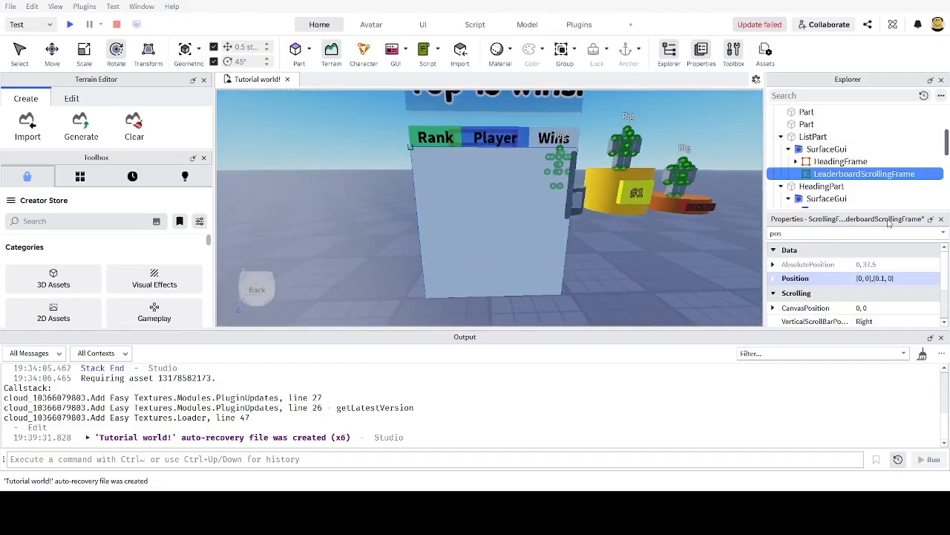
Step: Set the scrolling frame's BackgroundTransparency to 1 and add a UIListLayout inside it
{"action": "double_click", "coordinate": [819, 231]}
{"action": "type", "text": "tr"}
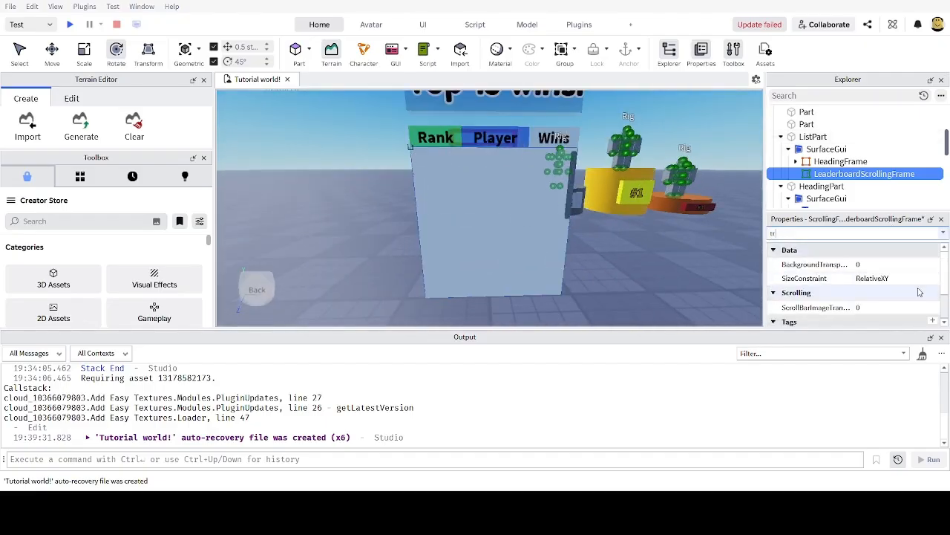
{"action": "left_click", "coordinate": [891, 265]}
{"action": "type", "text": "1"}
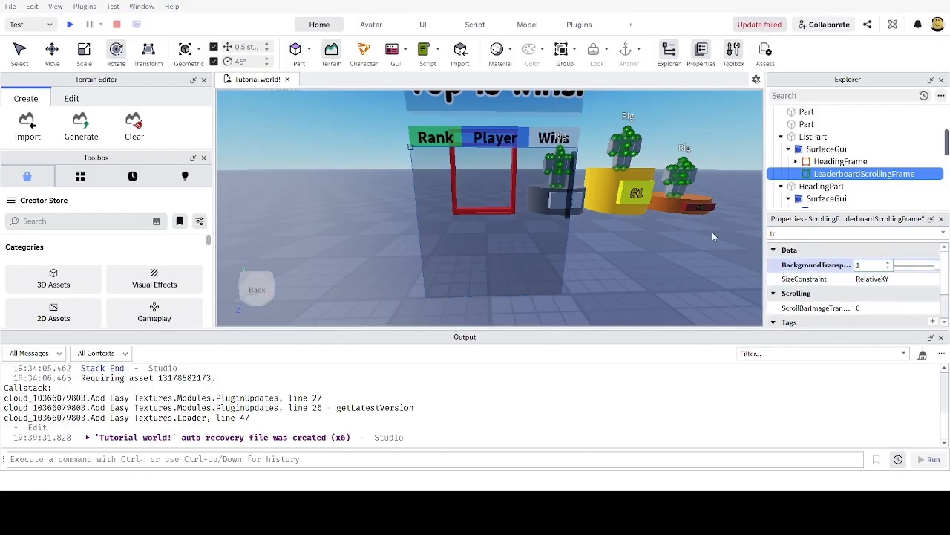
{"action": "key", "text": "Return"}
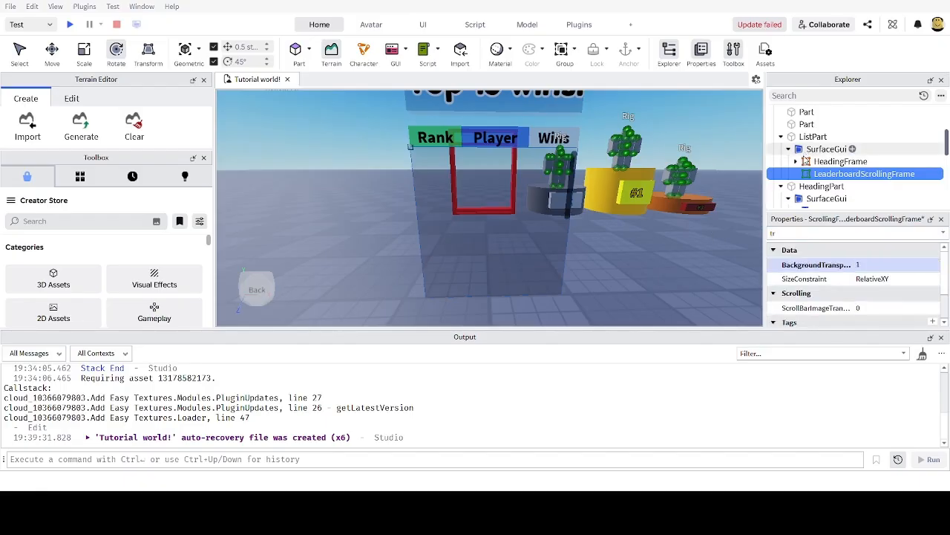
{"action": "left_click", "coordinate": [814, 271]}
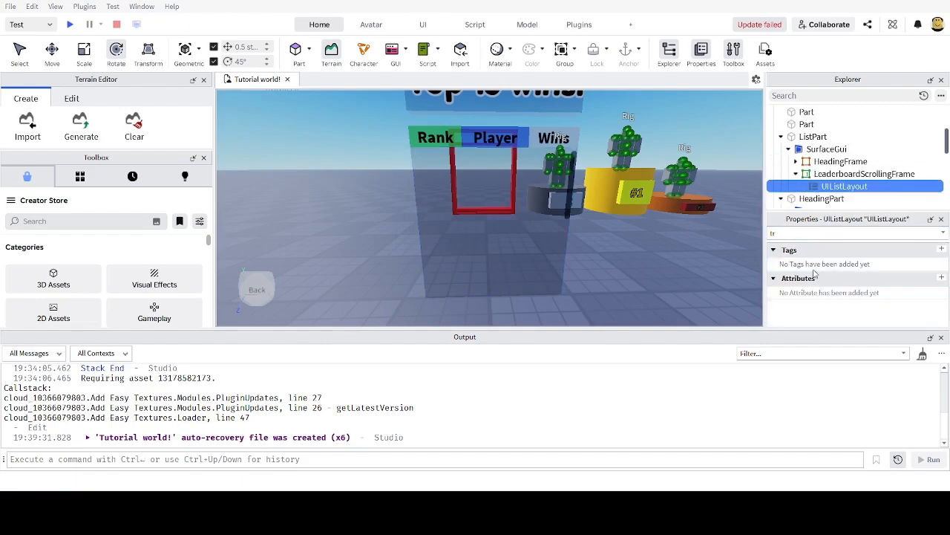
{"action": "left_click", "coordinate": [833, 175]}
{"action": "left_click", "coordinate": [835, 188]}
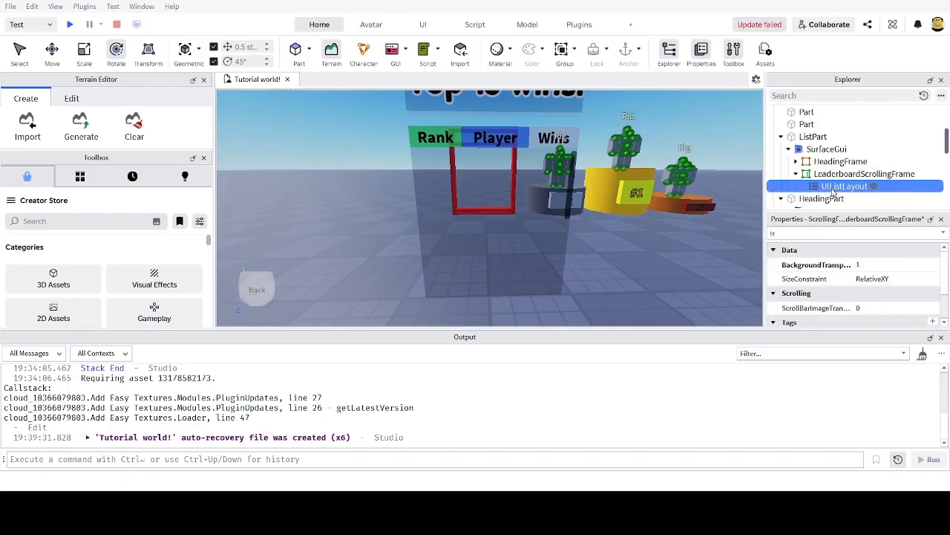
{"action": "left_click", "coordinate": [837, 176]}
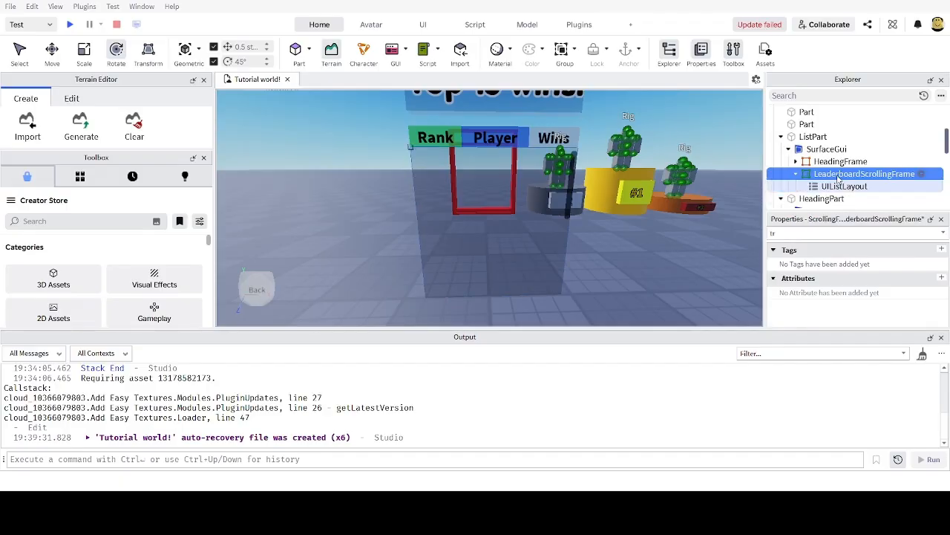
{"action": "left_click", "coordinate": [839, 188]}
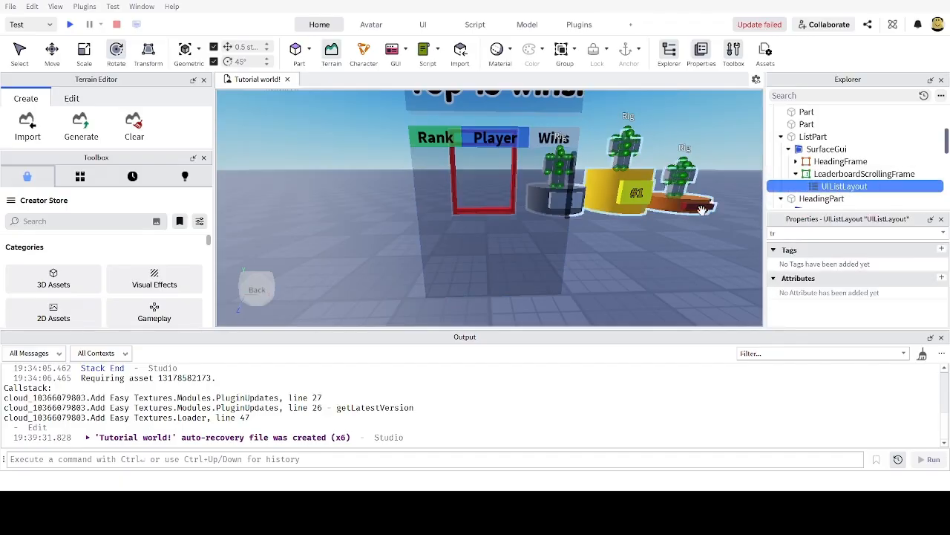
{"action": "right_click_drag", "start_coordinate": [684, 260], "coordinate": [681, 252]}
{"action": "scroll", "coordinate": [681, 252], "scroll_direction": "up", "scroll_amount": 5}
{"action": "scroll", "coordinate": [681, 254], "scroll_direction": "down", "scroll_amount": 5}
{"action": "right_click_drag", "start_coordinate": [464, 214], "coordinate": [490, 208]}
{"action": "right_click_drag", "start_coordinate": [536, 174], "coordinate": [604, 195]}
{"action": "scroll", "coordinate": [586, 197], "scroll_direction": "up", "scroll_amount": 4}
{"action": "scroll", "coordinate": [565, 155], "scroll_direction": "up", "scroll_amount": 2}
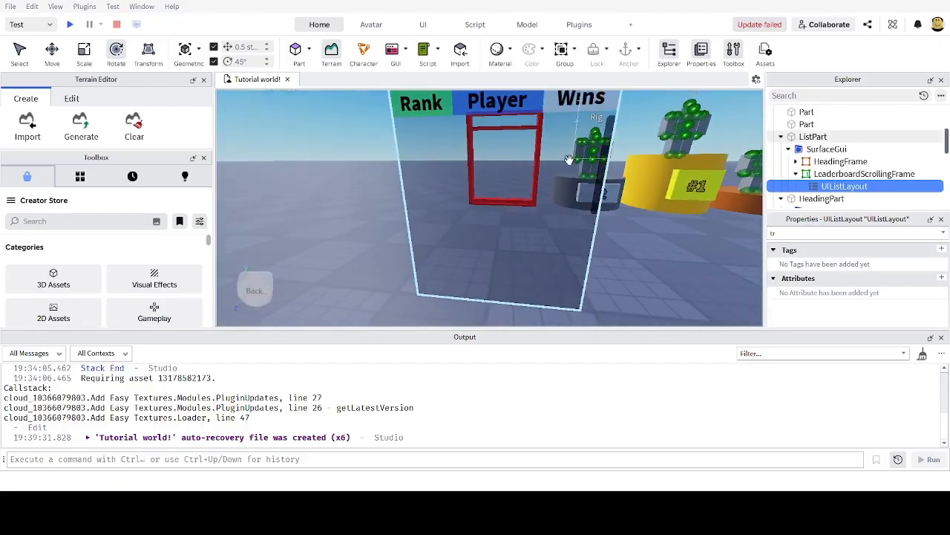
{"action": "right_click_drag", "start_coordinate": [569, 157], "coordinate": [582, 159]}
{"action": "scroll", "coordinate": [568, 158], "scroll_direction": "down", "scroll_amount": 5}
{"action": "scroll", "coordinate": [478, 159], "scroll_direction": "up", "scroll_amount": 4}
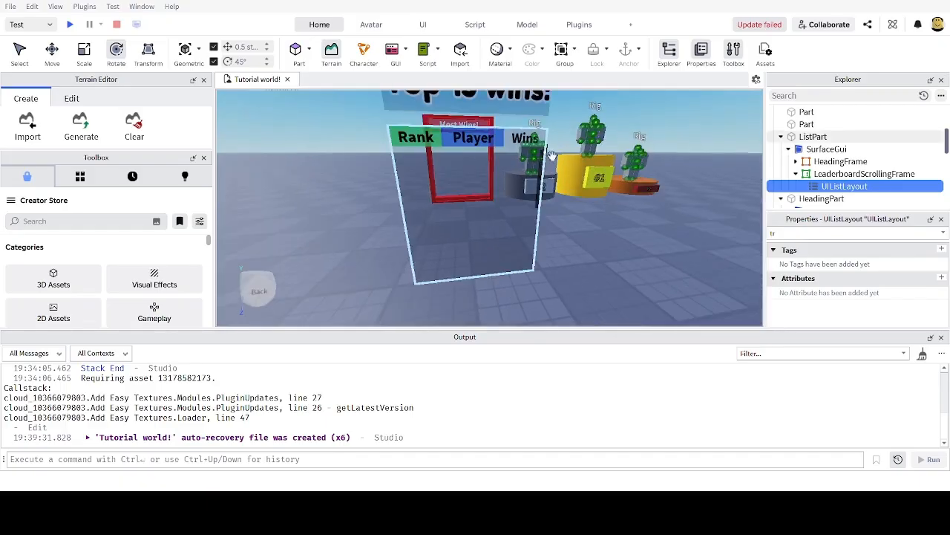
Step: Add a Frame inside LeaderboardScrollingFrame and name it PlayerDataFrame
{"action": "left_click", "coordinate": [832, 175]}
{"action": "left_click", "coordinate": [830, 185]}
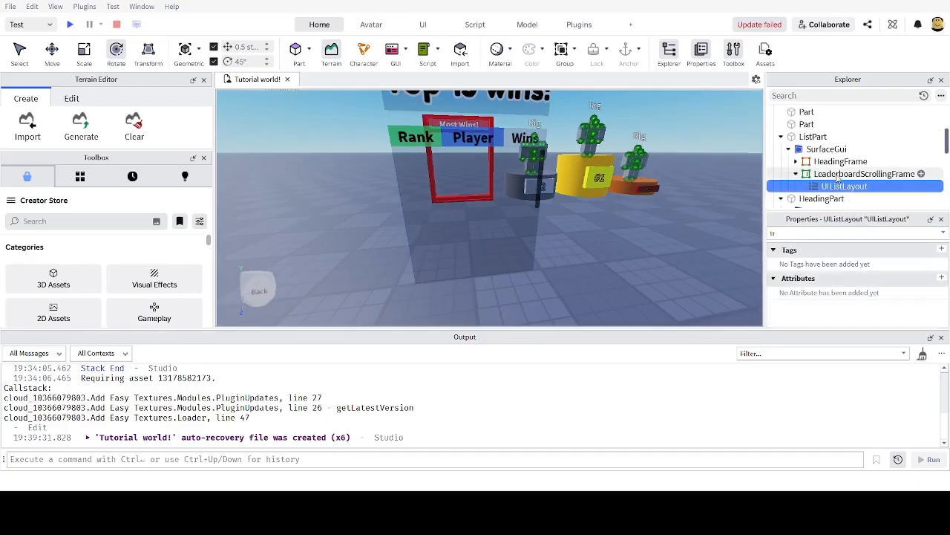
{"action": "left_click", "coordinate": [837, 178]}
{"action": "left_click", "coordinate": [836, 186]}
{"action": "left_click", "coordinate": [839, 176]}
{"action": "right_click_drag", "start_coordinate": [630, 204], "coordinate": [621, 198]}
{"action": "key", "text": "d"}
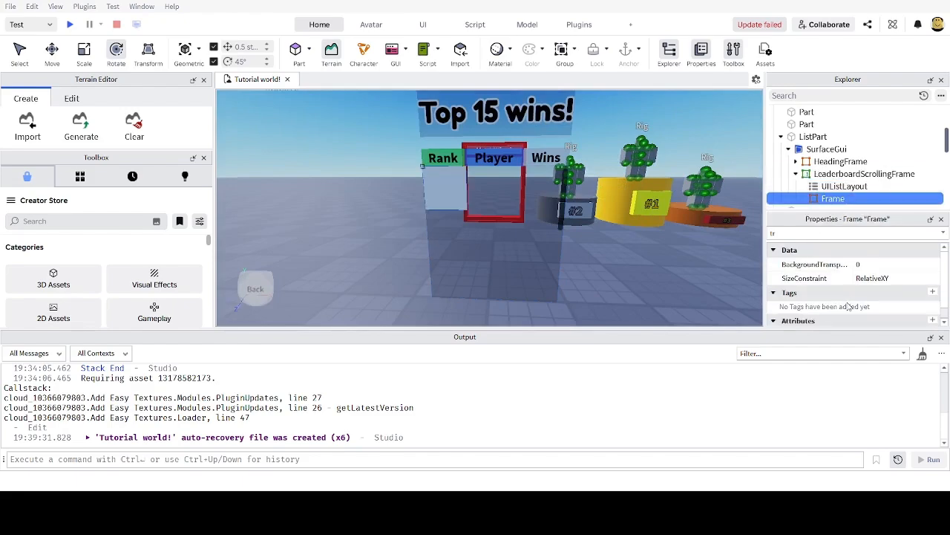
{"action": "key", "text": "F2"}
{"action": "type", "text": "PlayerData"}
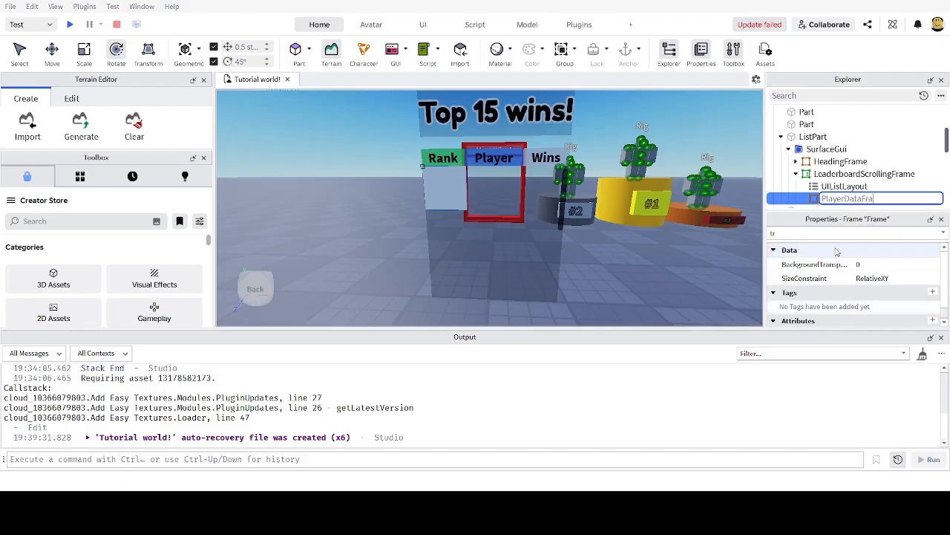
{"action": "type", "text": "Frame"}
{"action": "key", "text": "Return"}
{"action": "scroll", "coordinate": [650, 225], "scroll_direction": "up", "scroll_amount": 2}
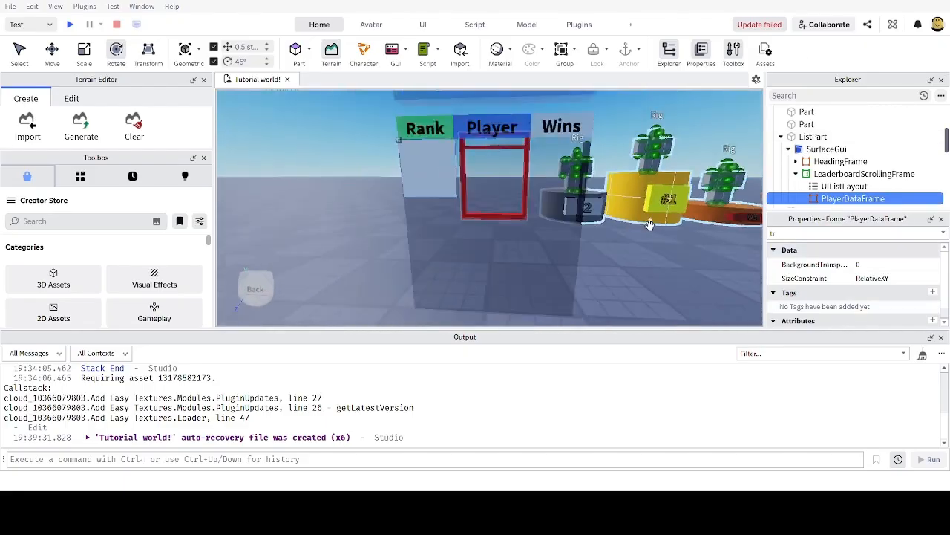
{"action": "scroll", "coordinate": [494, 199], "scroll_direction": "down", "scroll_amount": 3}
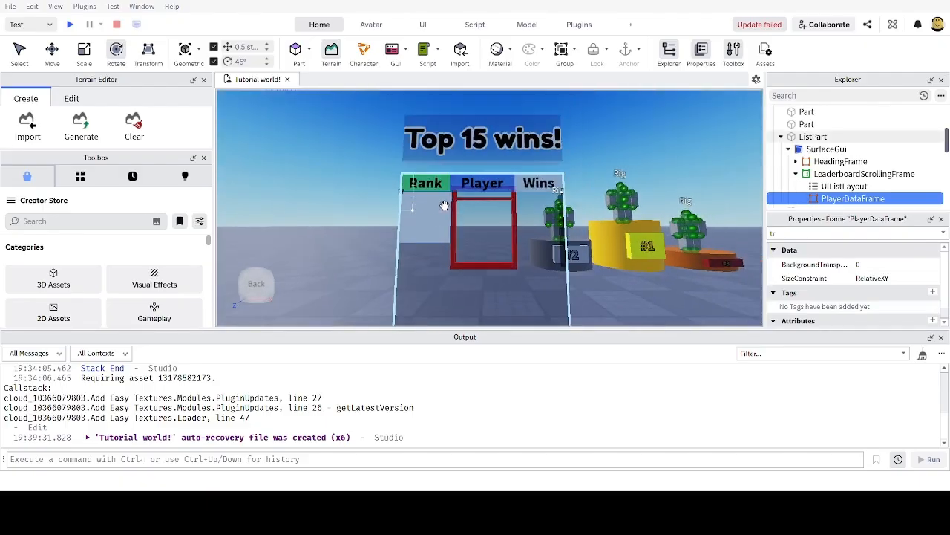
{"action": "right_click_drag", "start_coordinate": [614, 210], "coordinate": [615, 216]}
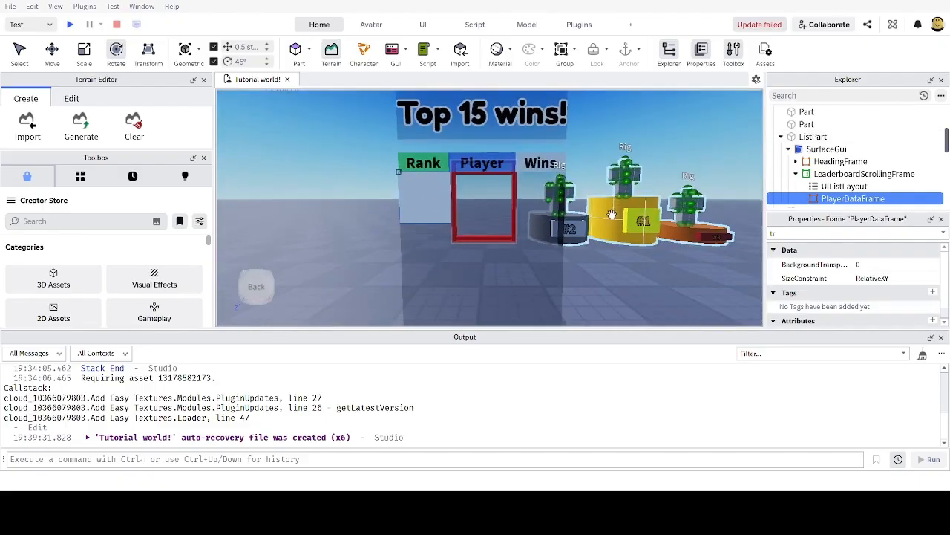
{"action": "scroll", "coordinate": [615, 215], "scroll_direction": "up", "scroll_amount": 1}
Step: Set PlayerDataFrame's Size to {1, 100},{0.2, 100}
{"action": "type", "text": "tr"}
{"action": "key", "text": "BackSpace"}
{"action": "key", "text": "BackSpace"}
{"action": "type", "text": "siz"}
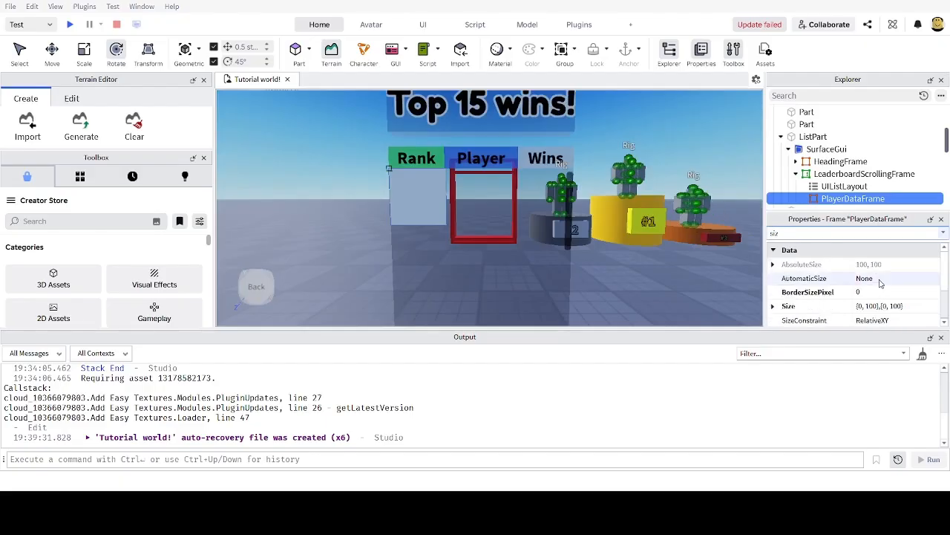
{"action": "left_click", "coordinate": [869, 306]}
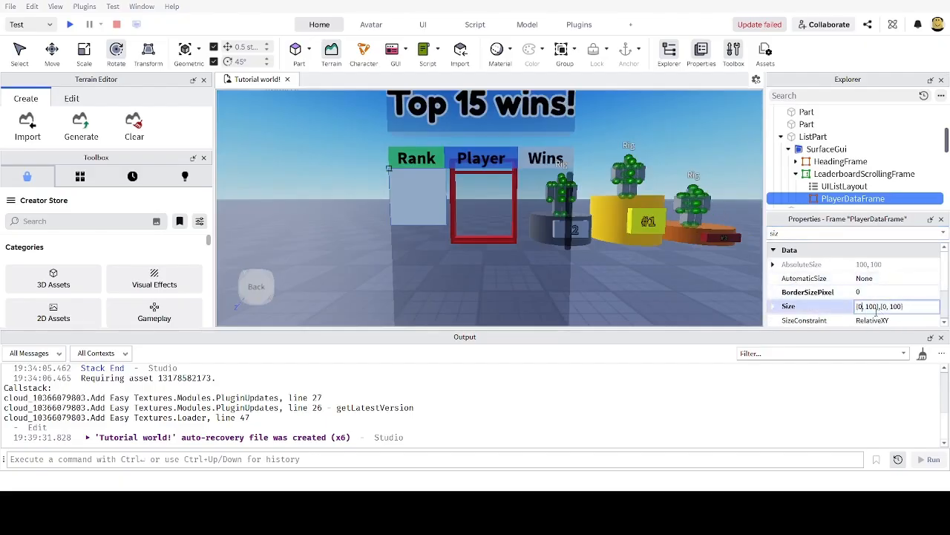
{"action": "key", "text": "BackSpace"}
{"action": "type", "text": "1"}
{"action": "type", "text": ".2"}
{"action": "key", "text": "Return"}
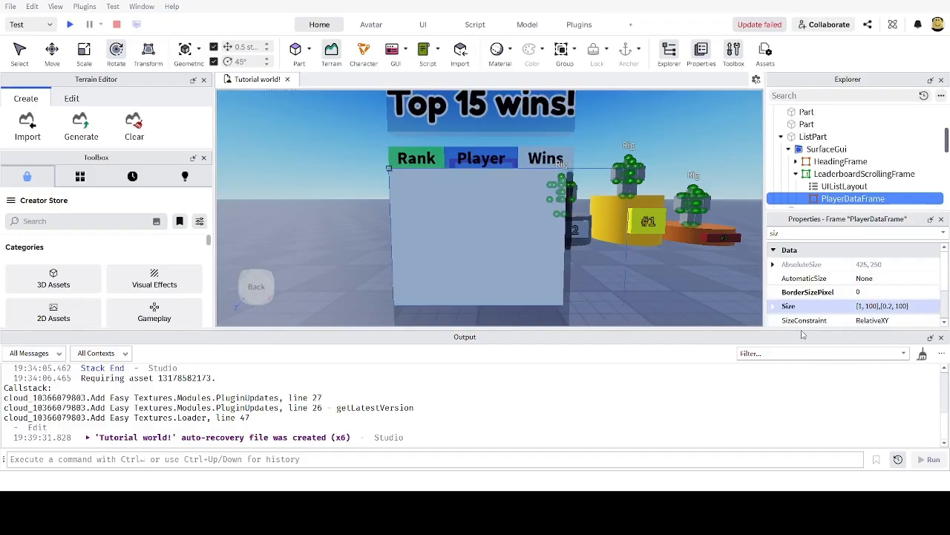
Step: Orbit and scroll over the board to view the wide panel under the Top 15 wins! title
{"action": "right_click_drag", "start_coordinate": [709, 259], "coordinate": [708, 269]}
{"action": "scroll", "coordinate": [708, 269], "scroll_direction": "down", "scroll_amount": 3}
{"action": "scroll", "coordinate": [708, 269], "scroll_direction": "up", "scroll_amount": 3}
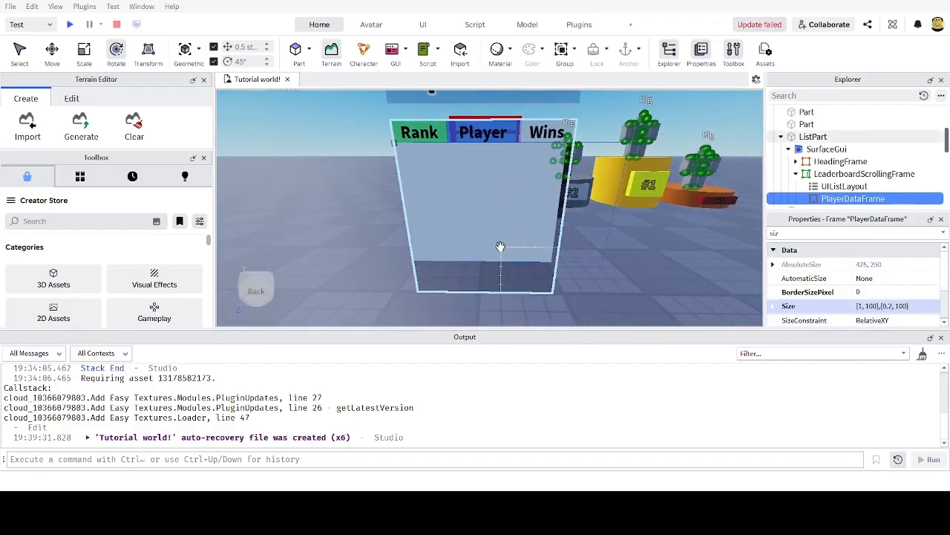
{"action": "right_click_drag", "start_coordinate": [500, 247], "coordinate": [620, 260]}
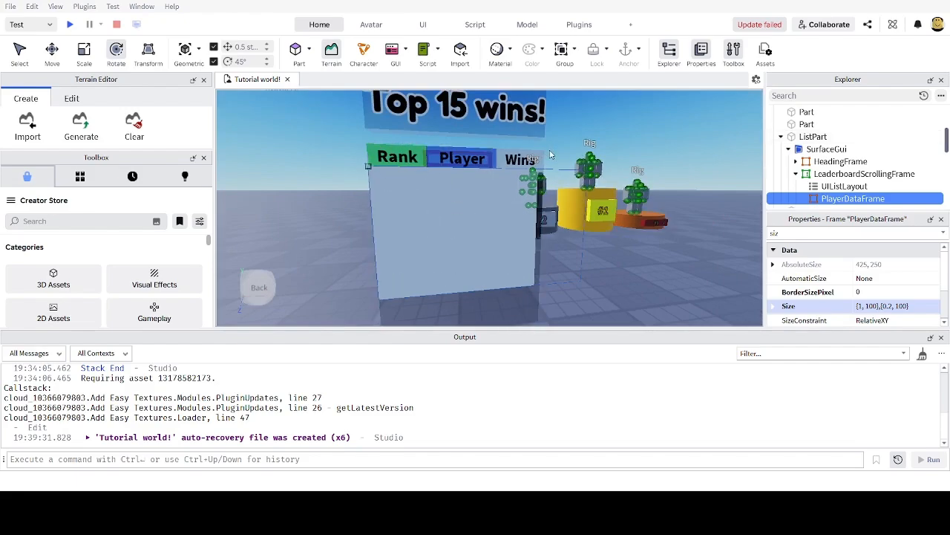
{"action": "right_click_drag", "start_coordinate": [608, 228], "coordinate": [610, 246]}
{"action": "scroll", "coordinate": [609, 246], "scroll_direction": "down", "scroll_amount": 3}
{"action": "scroll", "coordinate": [609, 248], "scroll_direction": "up", "scroll_amount": 4}
{"action": "scroll", "coordinate": [496, 218], "scroll_direction": "down", "scroll_amount": 3}
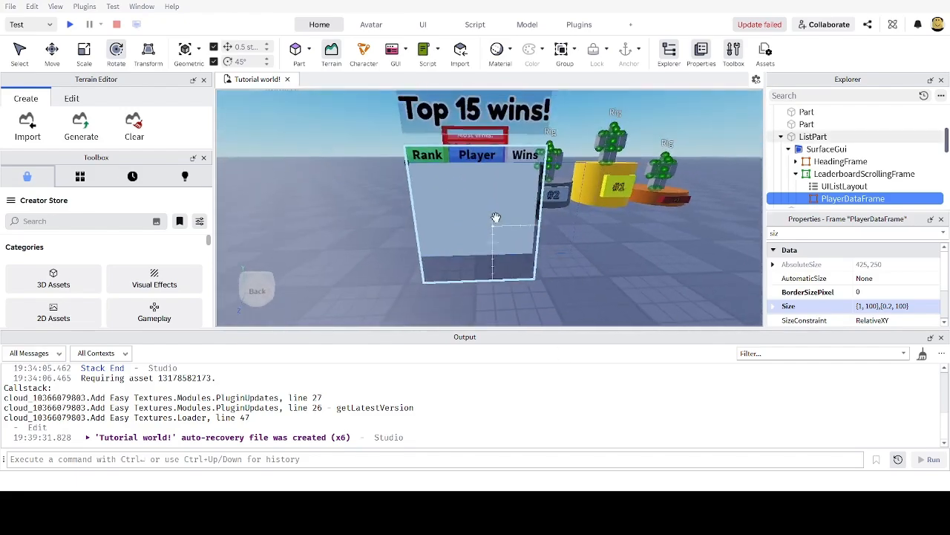
{"action": "right_click_drag", "start_coordinate": [496, 217], "coordinate": [495, 208]}
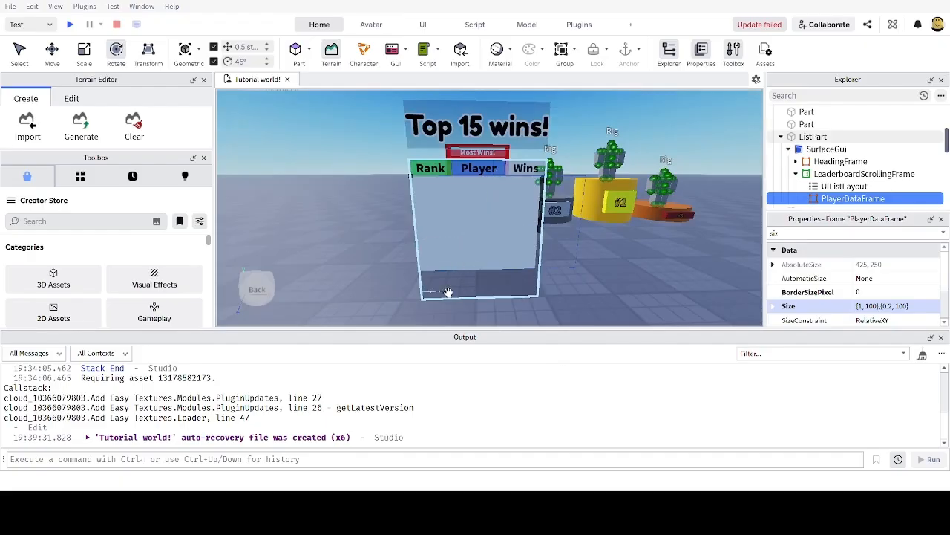
{"action": "scroll", "coordinate": [485, 237], "scroll_direction": "down", "scroll_amount": 5}
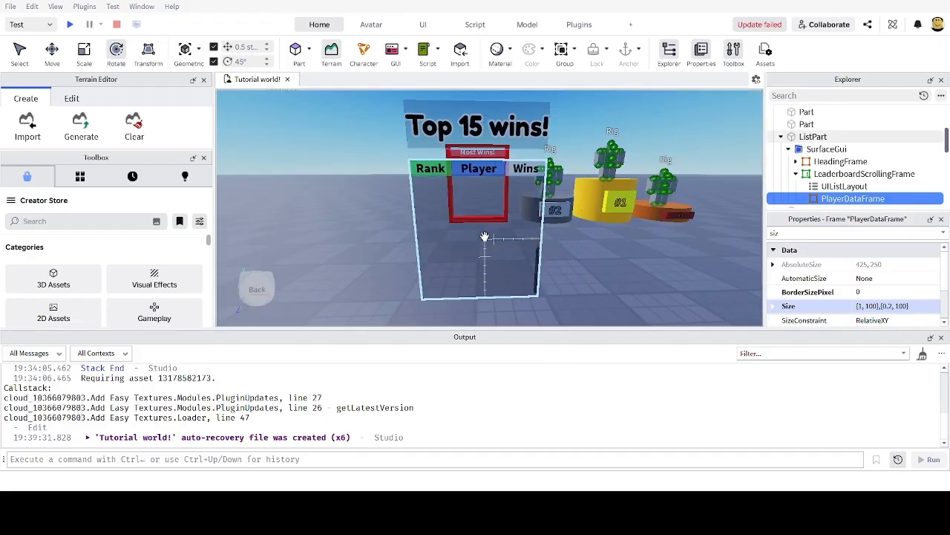
{"action": "scroll", "coordinate": [485, 236], "scroll_direction": "up", "scroll_amount": 5}
{"action": "scroll", "coordinate": [485, 237], "scroll_direction": "down", "scroll_amount": 4}
{"action": "scroll", "coordinate": [483, 238], "scroll_direction": "up", "scroll_amount": 4}
{"action": "scroll", "coordinate": [481, 238], "scroll_direction": "down", "scroll_amount": 3}
{"action": "scroll", "coordinate": [481, 237], "scroll_direction": "up", "scroll_amount": 3}
Step: Set PlayerDataFrame's Size to {1, 0},{0.1, 0} with a zero width offset
{"action": "left_click", "coordinate": [891, 306]}
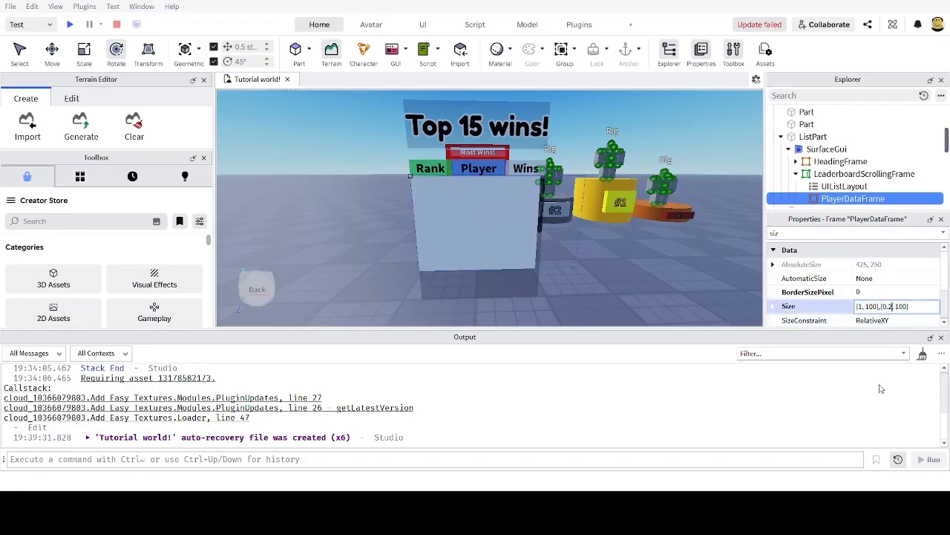
{"action": "key", "text": "BackSpace"}
{"action": "type", "text": "1"}
{"action": "key", "text": "Return"}
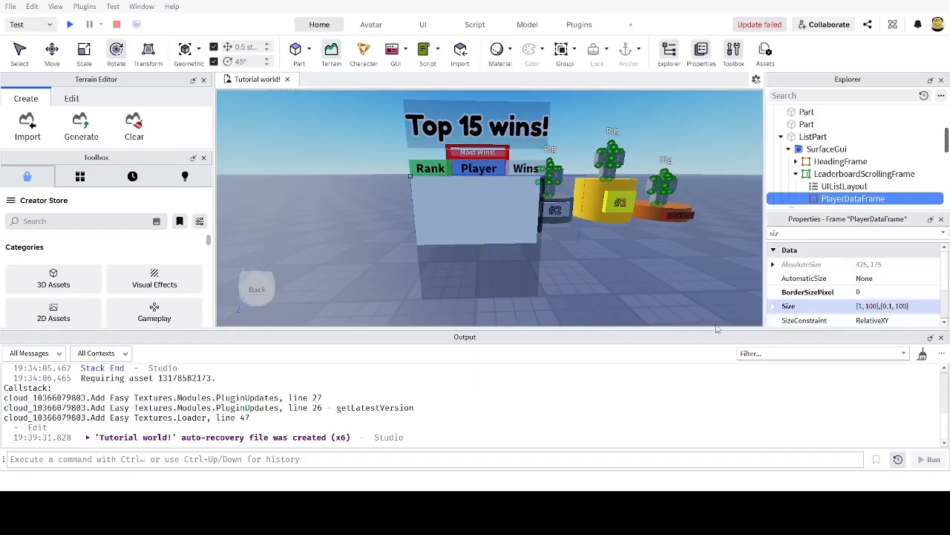
{"action": "left_click", "coordinate": [893, 309]}
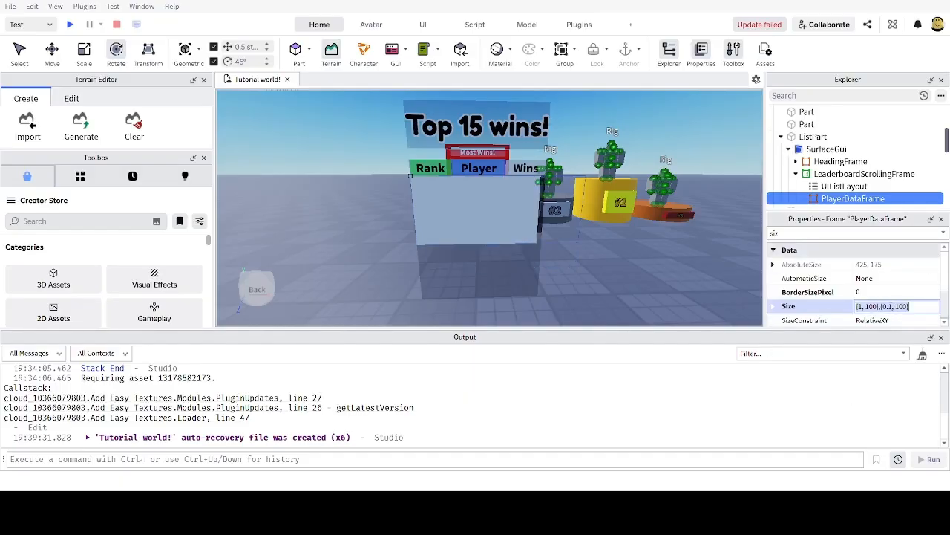
{"action": "left_click", "coordinate": [865, 307]}
{"action": "type", "text": "0"}
{"action": "key", "text": "Return"}
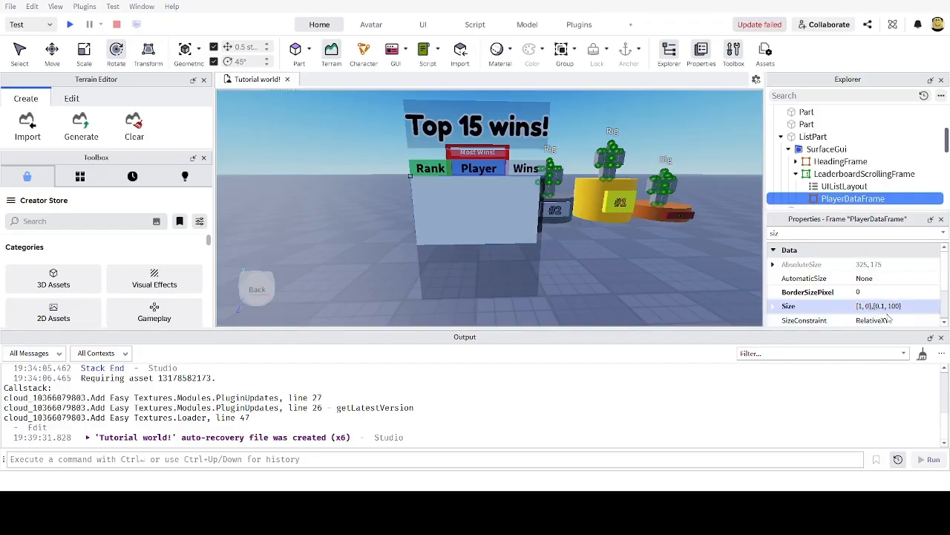
{"action": "left_click", "coordinate": [894, 311]}
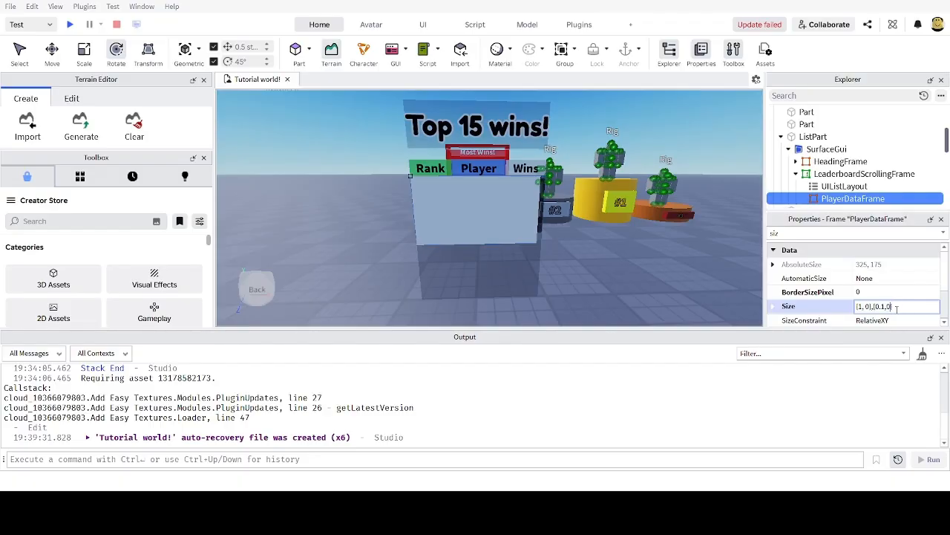
{"action": "key", "text": "Return"}
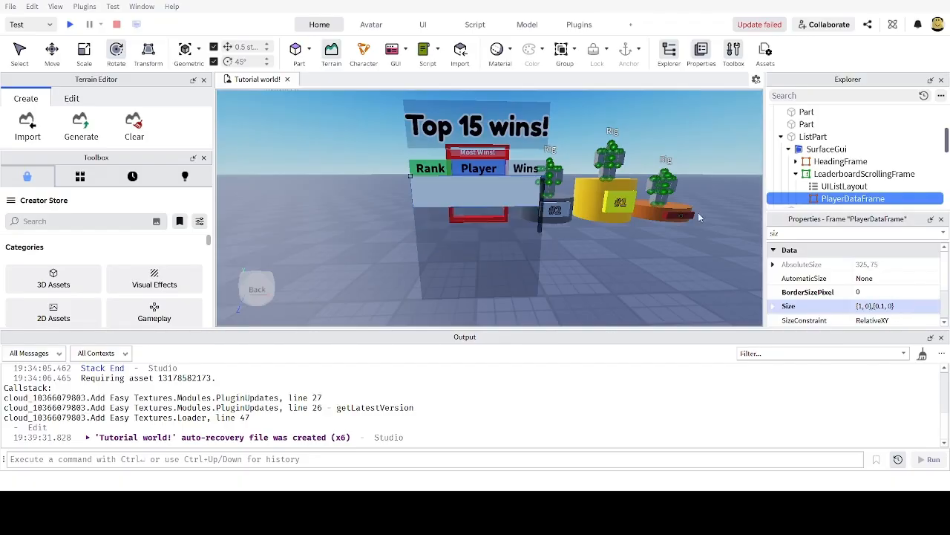
Step: Reduce the height scale so Size becomes {1, 0},{0.05, 0}
{"action": "scroll", "coordinate": [677, 274], "scroll_direction": "up", "scroll_amount": 4}
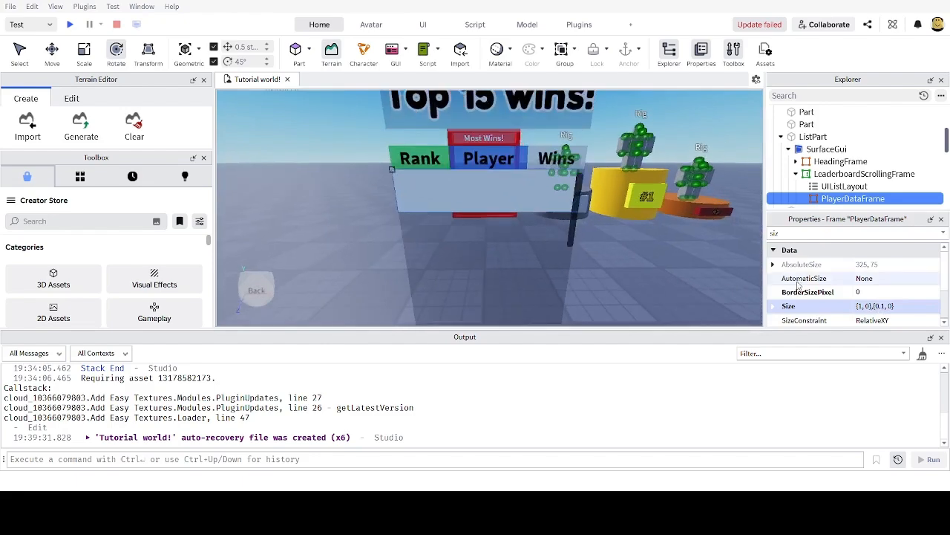
{"action": "left_click", "coordinate": [871, 306]}
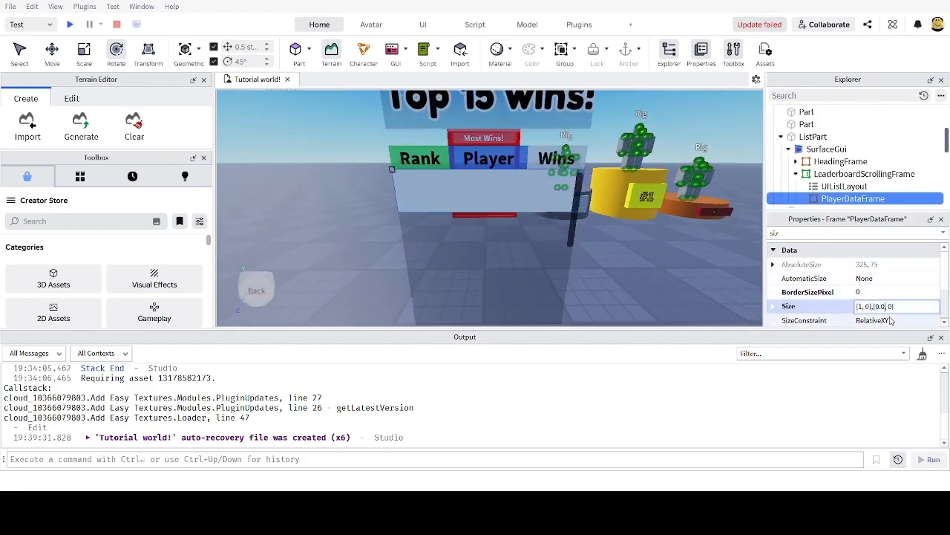
{"action": "key", "text": "Return"}
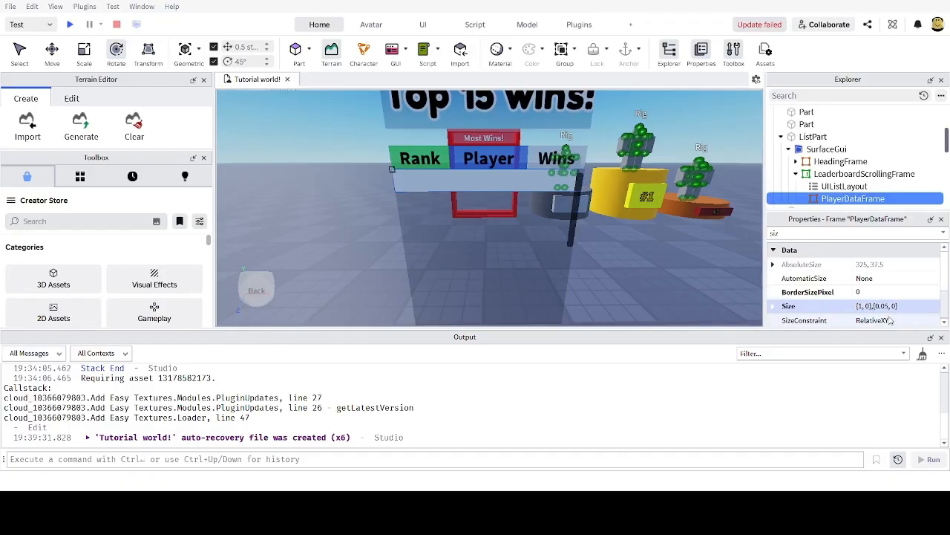
{"action": "left_click", "coordinate": [891, 306]}
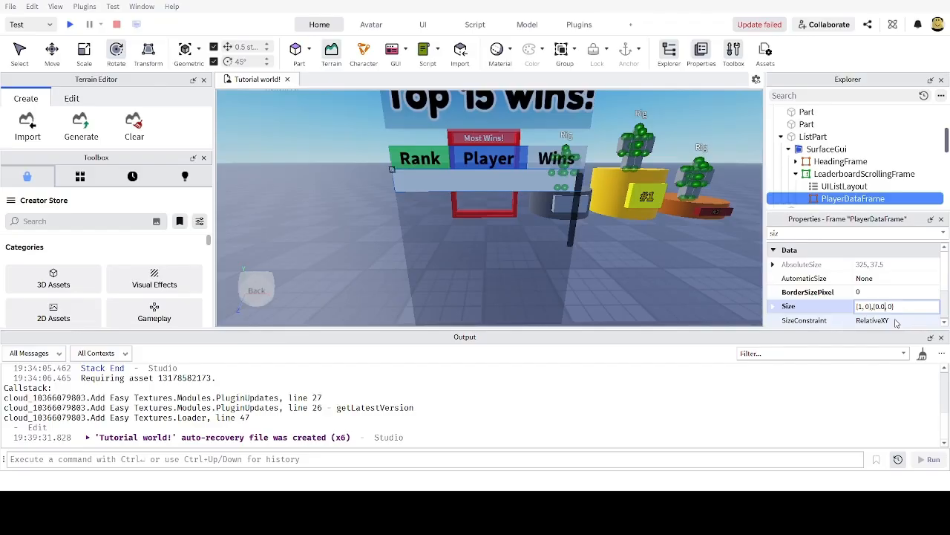
{"action": "type", "text": "5"}
{"action": "key", "text": "Return"}
Step: Orbit the view to check the thin row on the board, then select UIListLayout
{"action": "right_click_drag", "start_coordinate": [654, 239], "coordinate": [652, 233]}
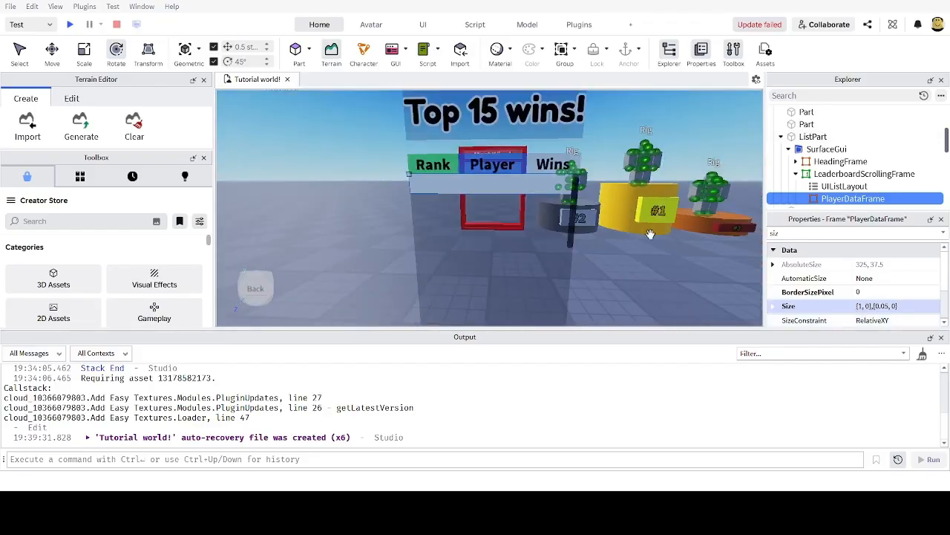
{"action": "right_click_drag", "start_coordinate": [596, 192], "coordinate": [592, 190]}
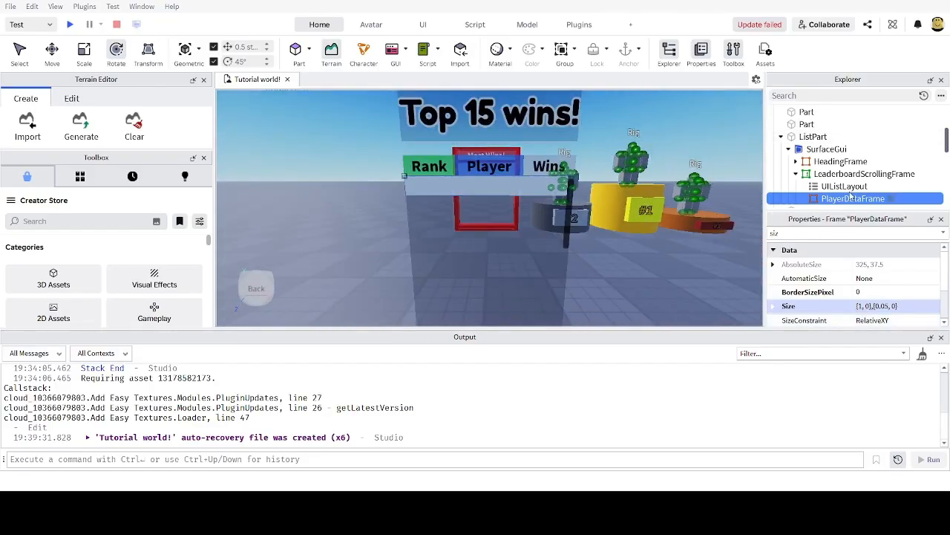
{"action": "scroll", "coordinate": [850, 186], "scroll_direction": "down", "scroll_amount": 1}
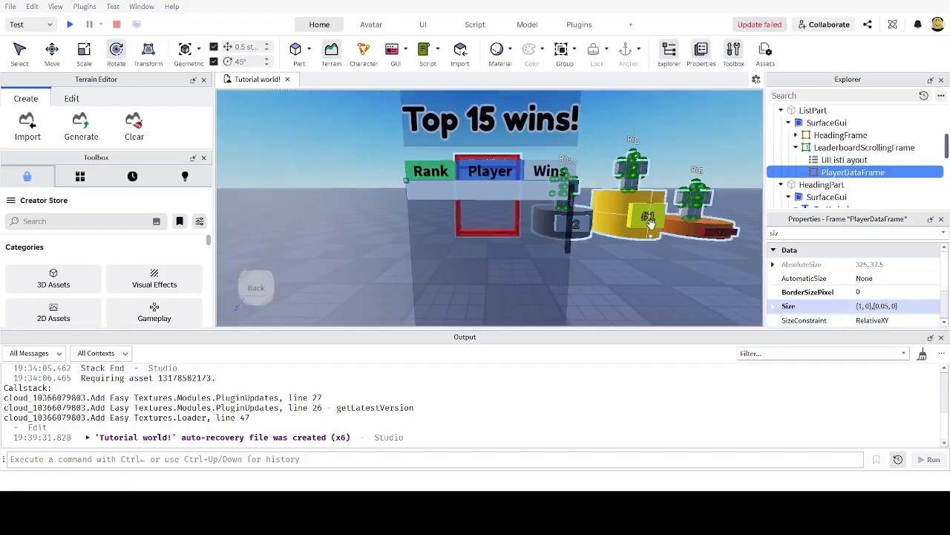
{"action": "scroll", "coordinate": [419, 194], "scroll_direction": "up", "scroll_amount": 4}
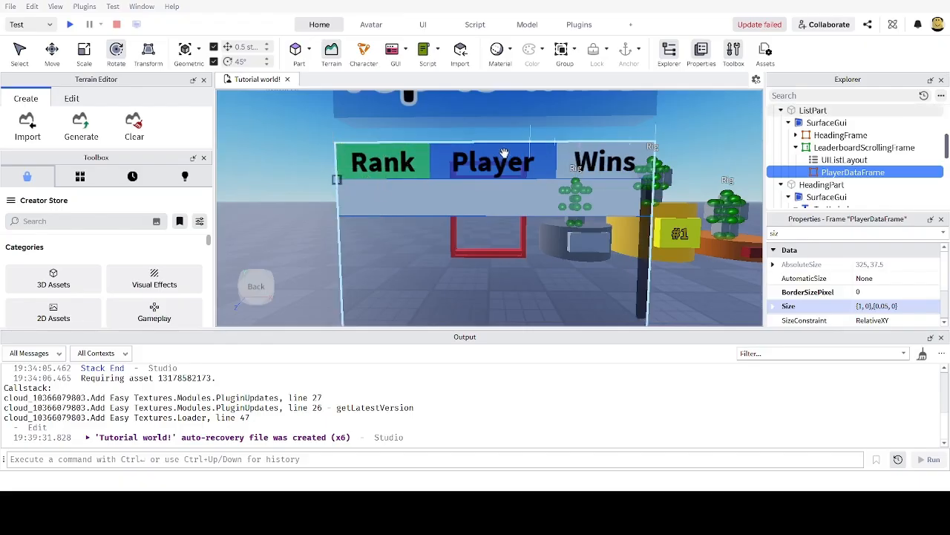
{"action": "left_click", "coordinate": [845, 160]}
Step: Insert a TextLabel into PlayerDataFrame and filter Properties for 'siz'
{"action": "left_click", "coordinate": [882, 172]}
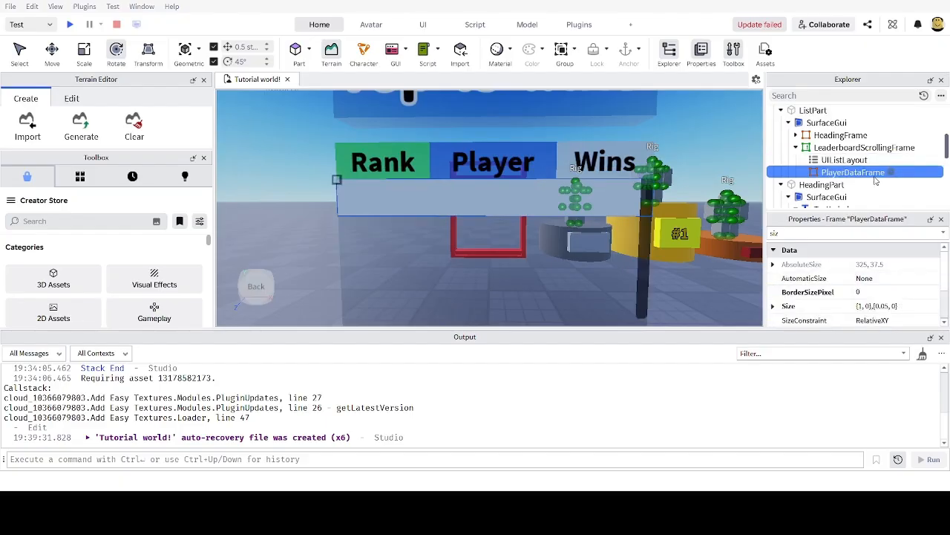
{"action": "left_click", "coordinate": [692, 209]}
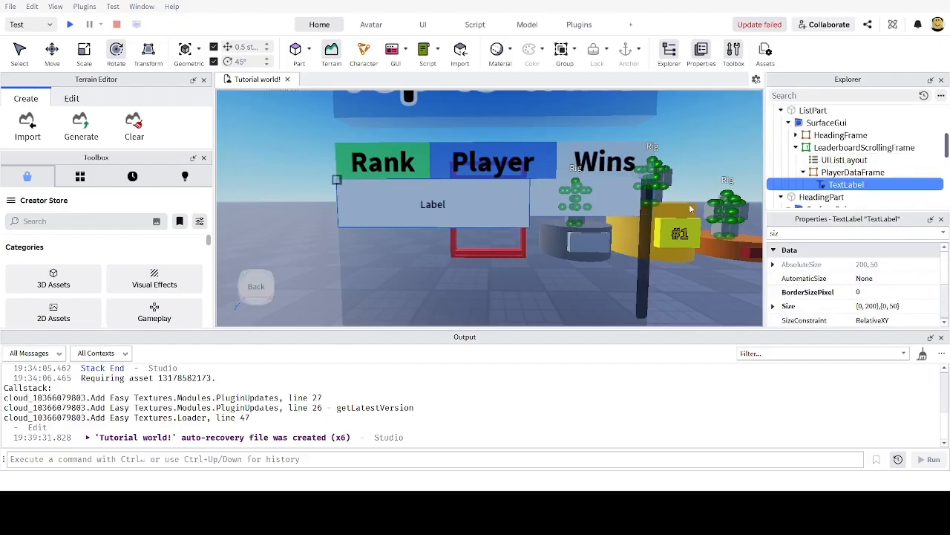
{"action": "left_click_drag", "start_coordinate": [827, 233], "coordinate": [658, 205]}
{"action": "type", "text": "siz"}
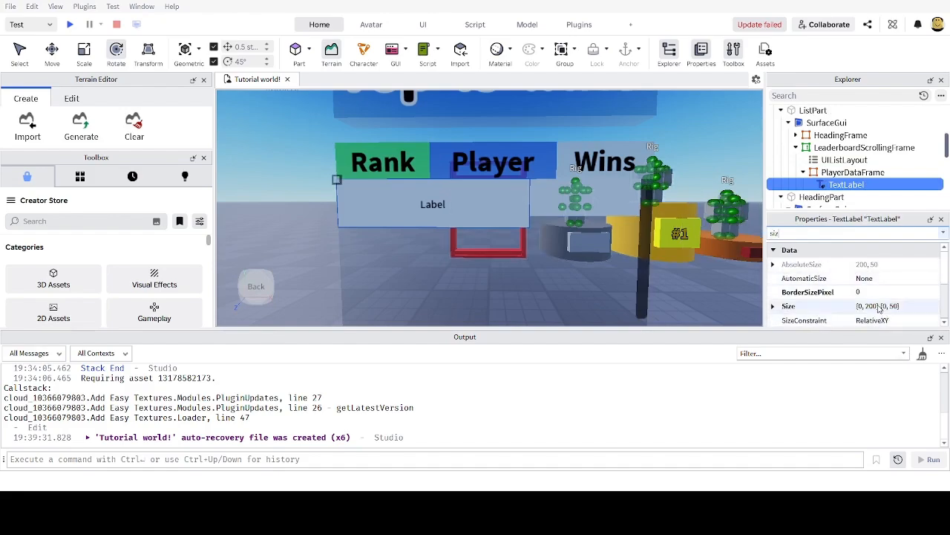
Step: Set the new label's Size to {0.3, 0},{1, 0}
{"action": "left_click", "coordinate": [879, 307]}
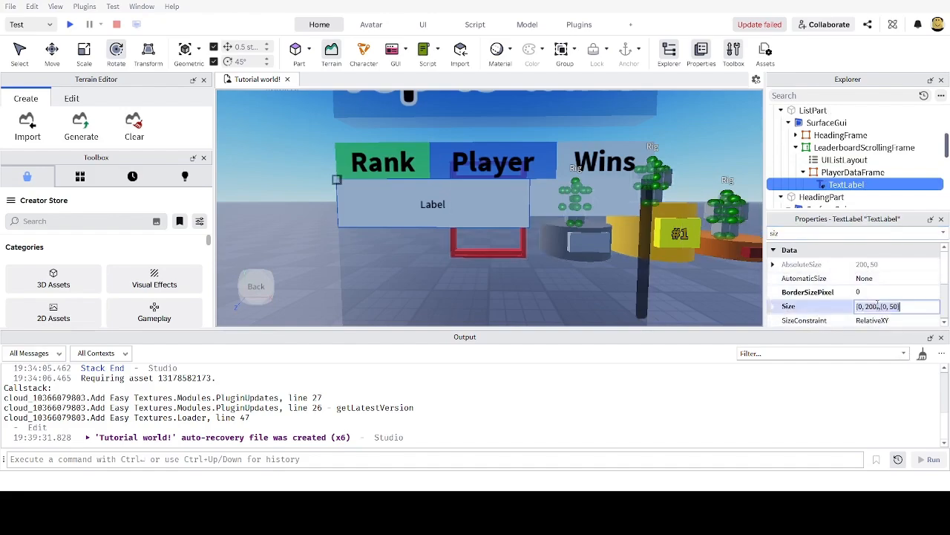
{"action": "key", "text": "ctrl+a"}
{"action": "type", "text": "0"}
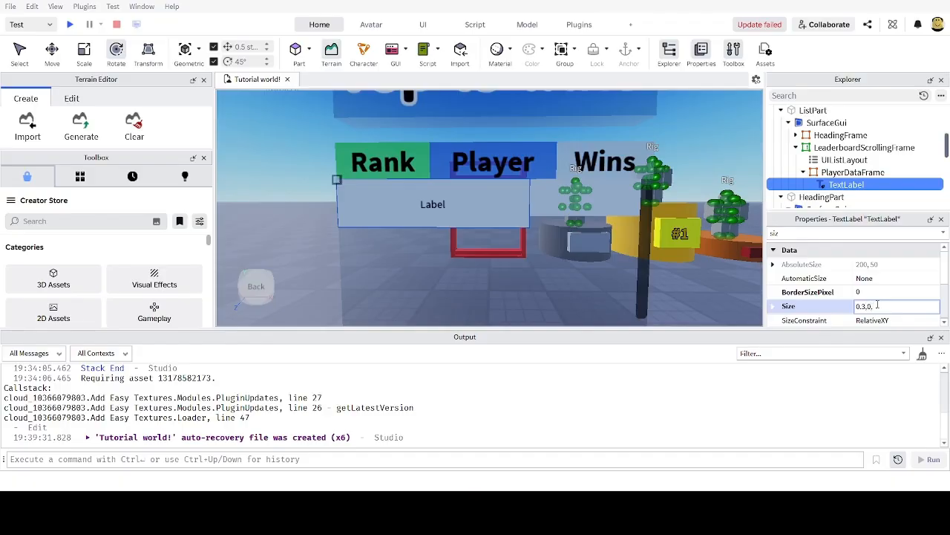
{"action": "type", "text": "0"}
{"action": "key", "text": "Return"}
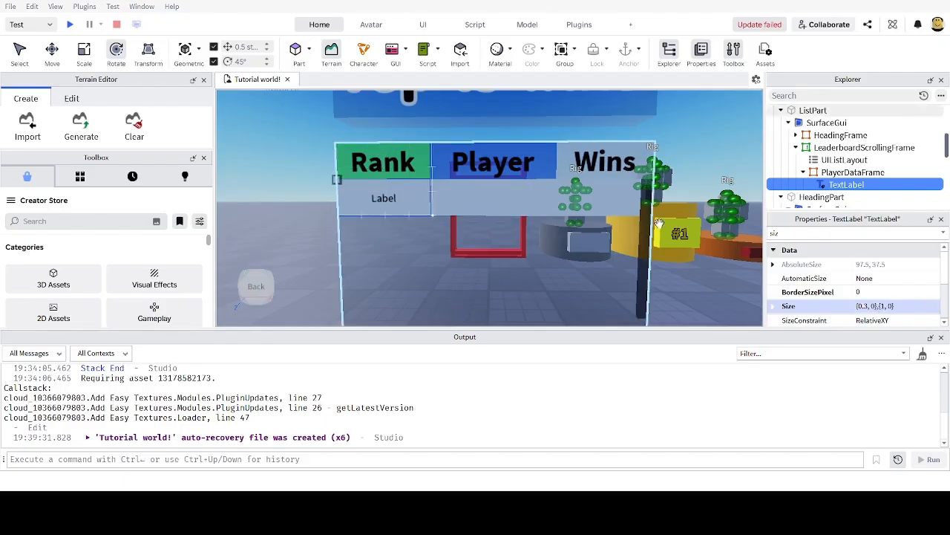
{"action": "left_click", "coordinate": [785, 233]}
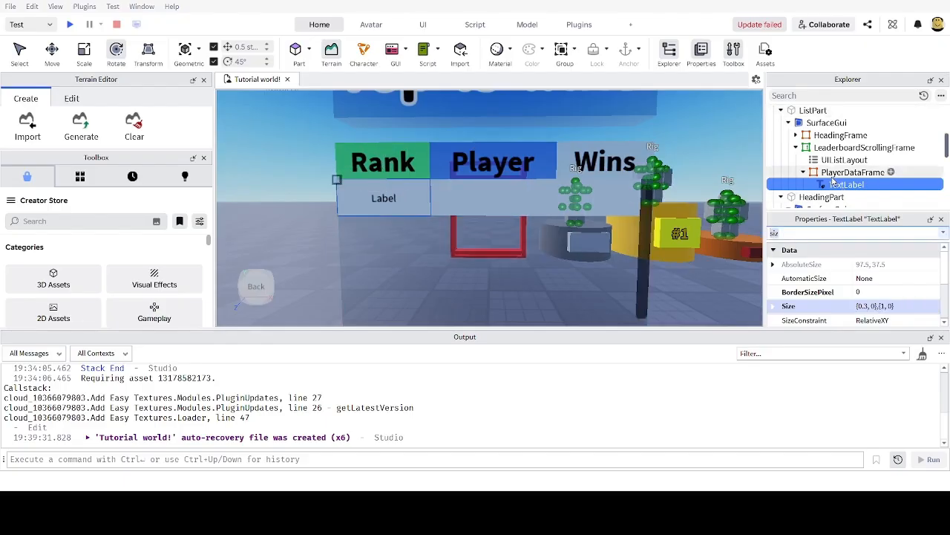
{"action": "key", "text": "F2"}
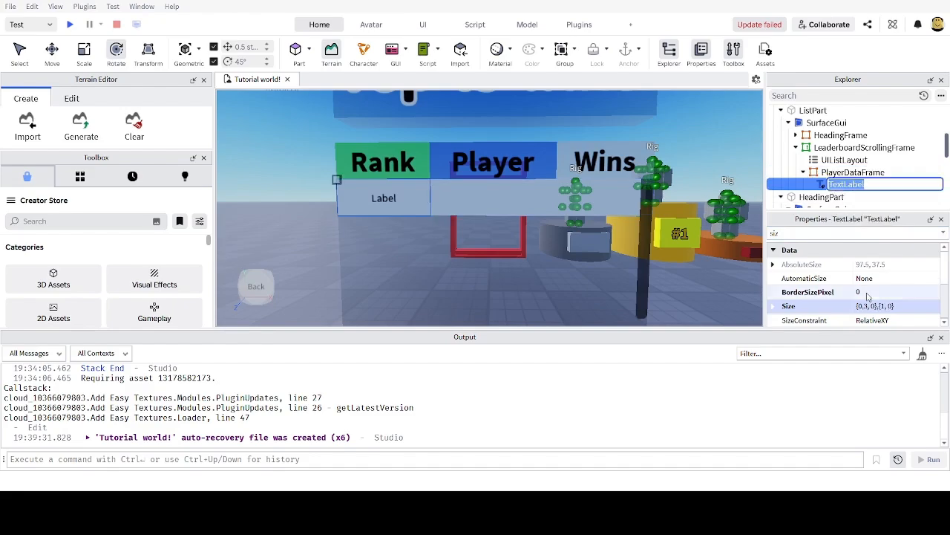
Step: Rename the TextLabel to PlayerRank
{"action": "type", "text": "Player"}
{"action": "key", "text": "BackSpace"}
{"action": "key", "text": "BackSpace"}
{"action": "key", "text": "BackSpace"}
{"action": "key", "text": "BackSpace"}
{"action": "key", "text": "BackSpace"}
{"action": "type", "text": "PlayerRank"}
{"action": "key", "text": "Return"}
Step: Turn on TextScaled for PlayerRank
{"action": "left_click", "coordinate": [821, 234]}
{"action": "type", "text": "siz"}
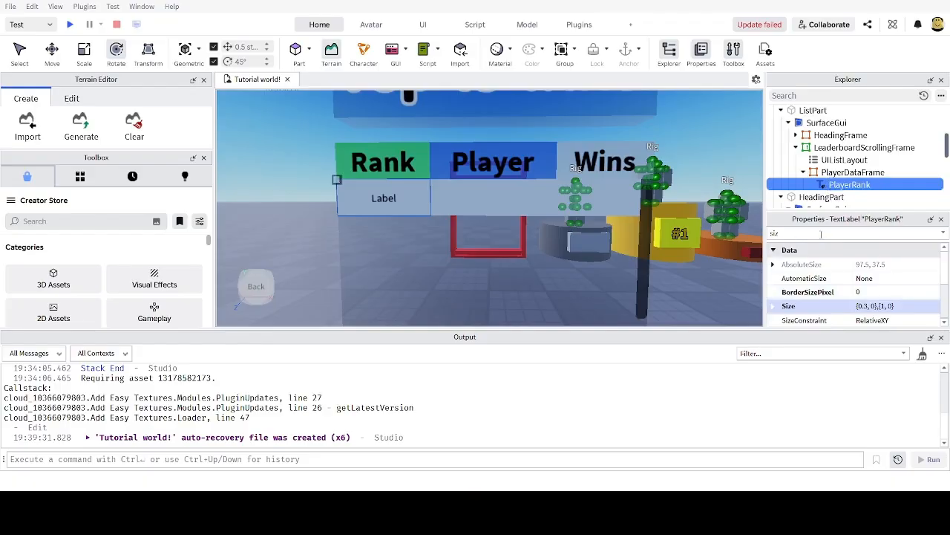
{"action": "key", "text": "BackSpace"}
{"action": "key", "text": "BackSpace"}
{"action": "type", "text": "c"}
{"action": "left_click", "coordinate": [861, 295]}
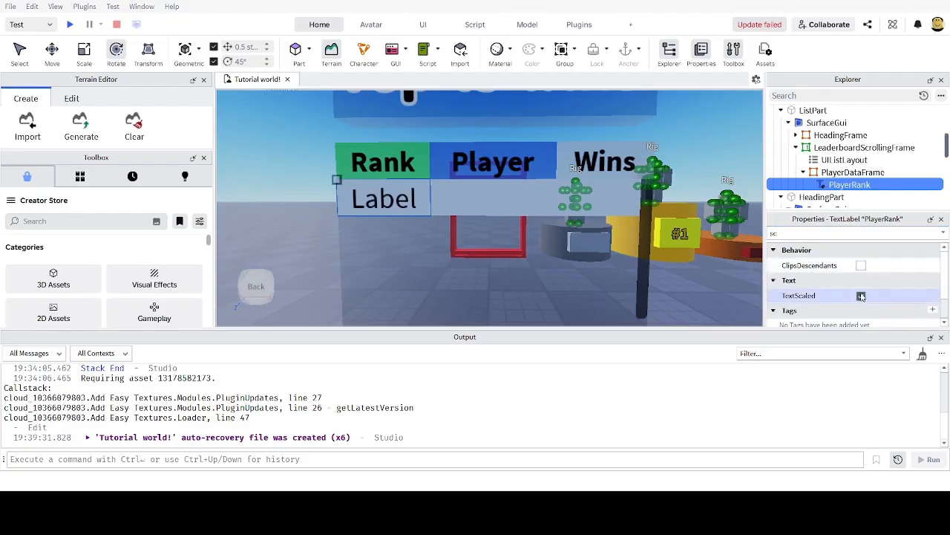
Step: Set PlayerRank's Text to #1
{"action": "left_click_drag", "start_coordinate": [809, 234], "coordinate": [750, 231]}
{"action": "type", "text": "tex"}
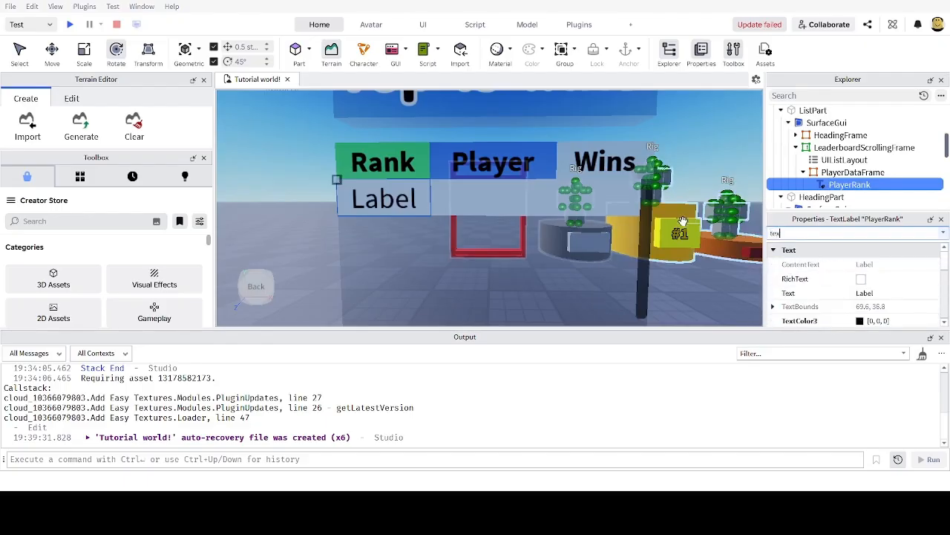
{"action": "left_click", "coordinate": [879, 293]}
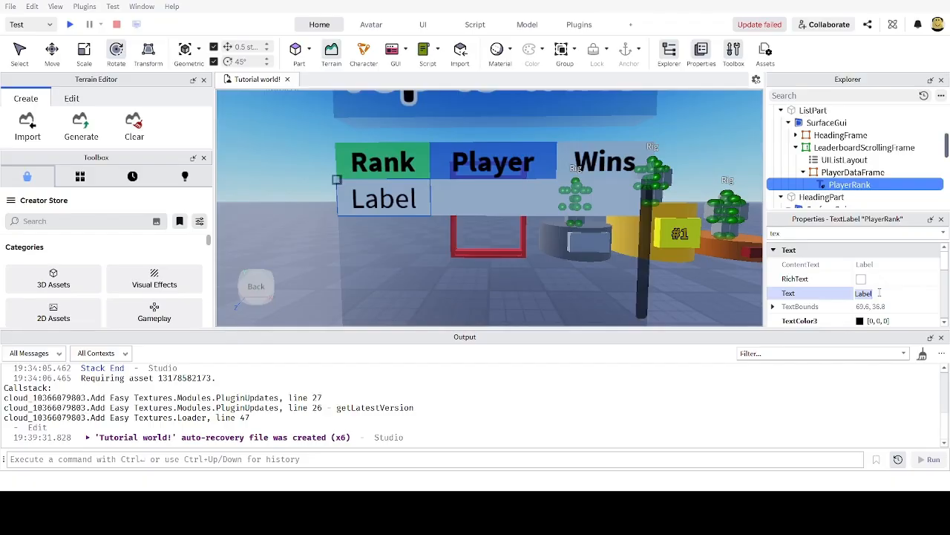
{"action": "type", "text": "#1"}
{"action": "key", "text": "Return"}
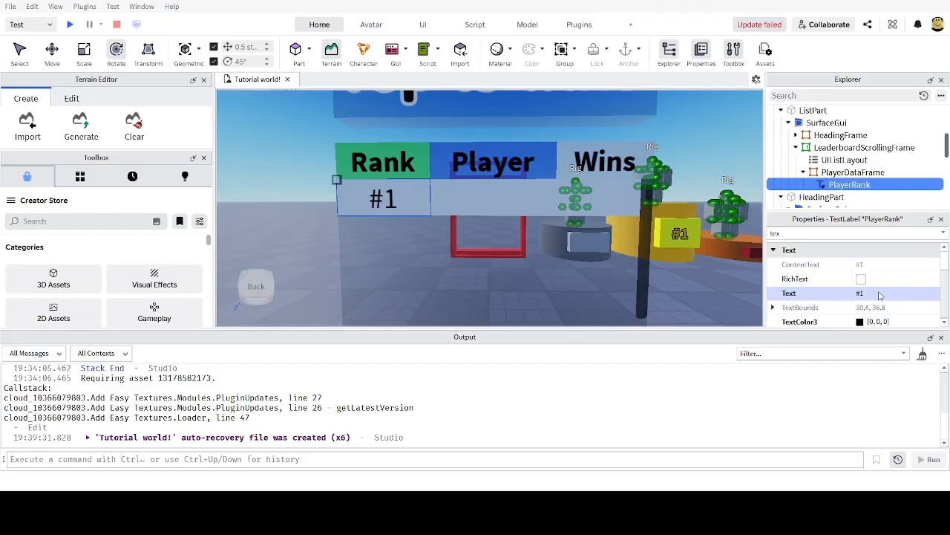
Step: Insert a second TextLabel into PlayerDataFrame
{"action": "left_click", "coordinate": [837, 172]}
{"action": "left_click", "coordinate": [840, 185]}
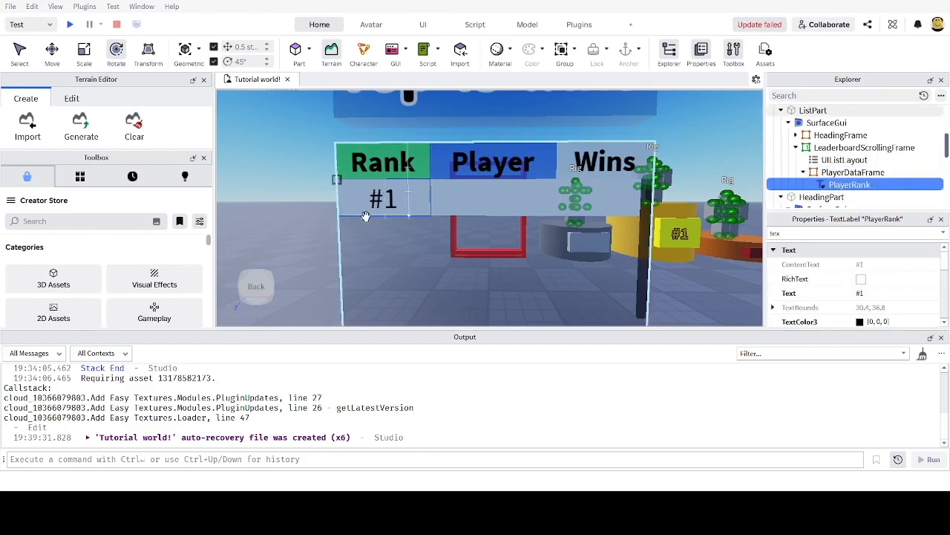
{"action": "left_click", "coordinate": [837, 172]}
{"action": "left_click", "coordinate": [837, 185]}
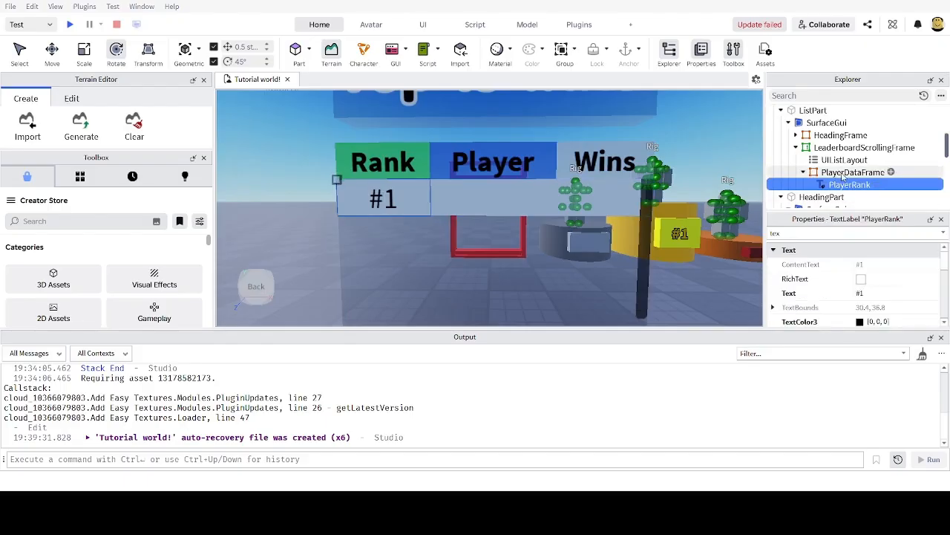
{"action": "left_click", "coordinate": [883, 174]}
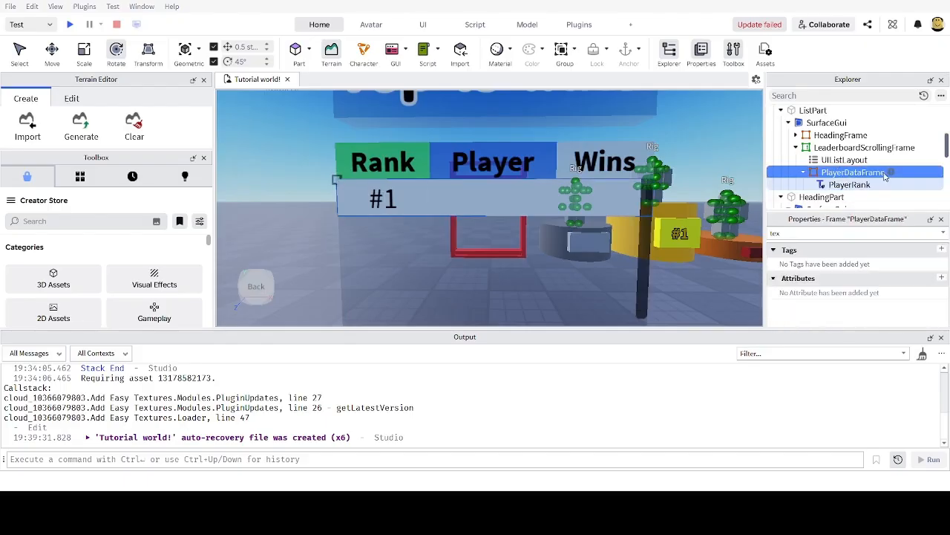
{"action": "left_click", "coordinate": [788, 217]}
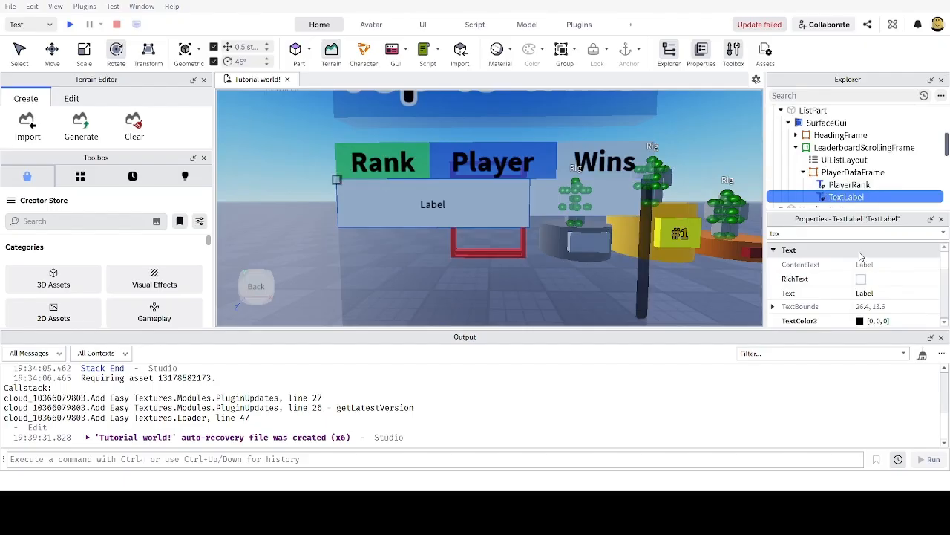
Step: Rename the second TextLabel to PlayerName
{"action": "key", "text": "F2"}
{"action": "type", "text": "Play"}
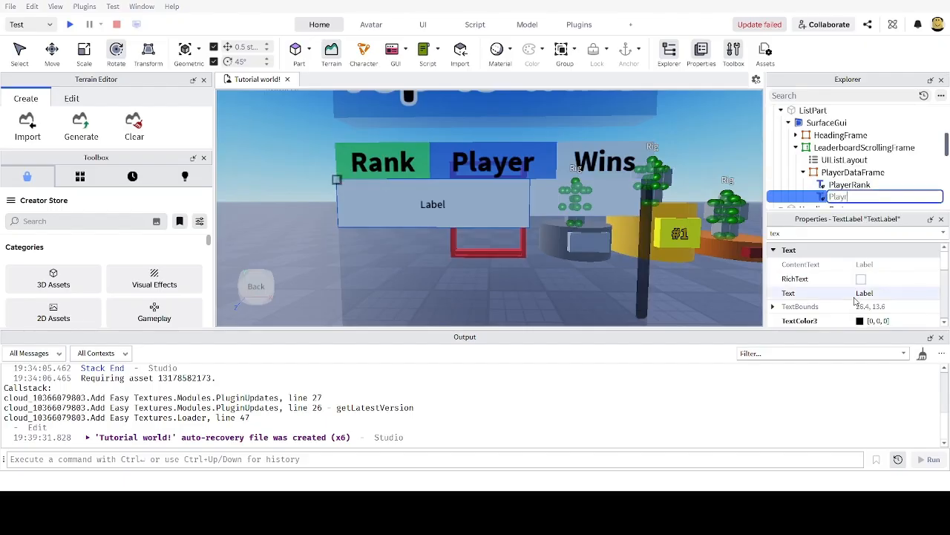
{"action": "type", "text": "erName"}
{"action": "key", "text": "Return"}
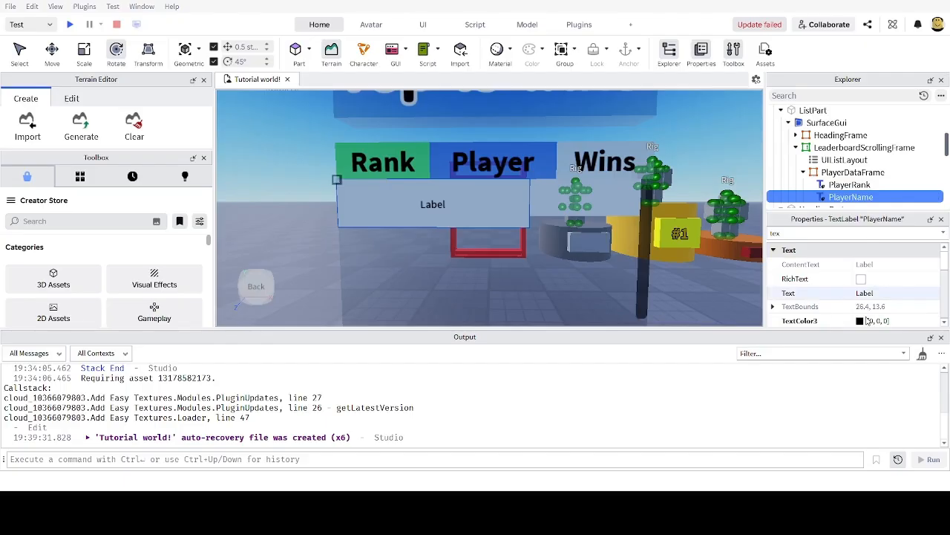
Step: Set PlayerName's Size to {0.4, 0},{1, 0}
{"action": "double_click", "coordinate": [776, 233]}
{"action": "type", "text": "siz"}
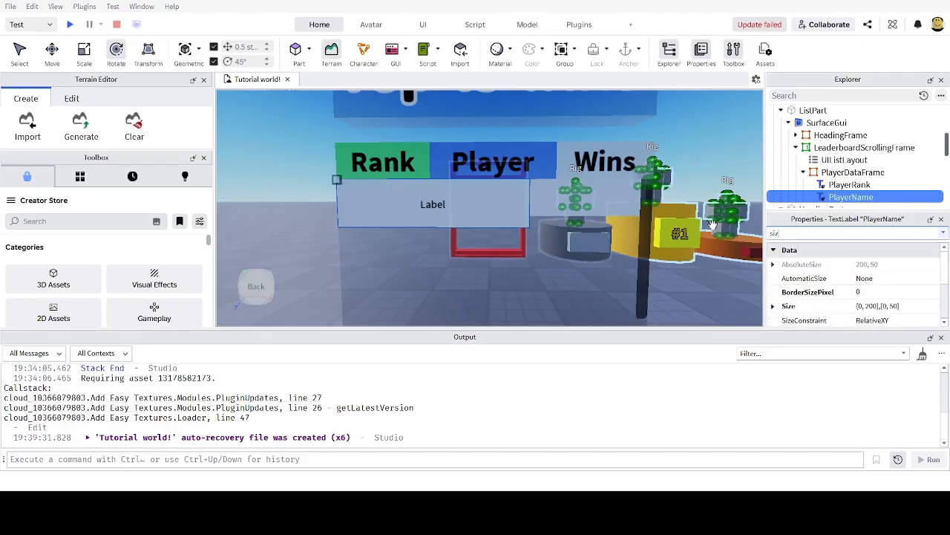
{"action": "left_click", "coordinate": [867, 302]}
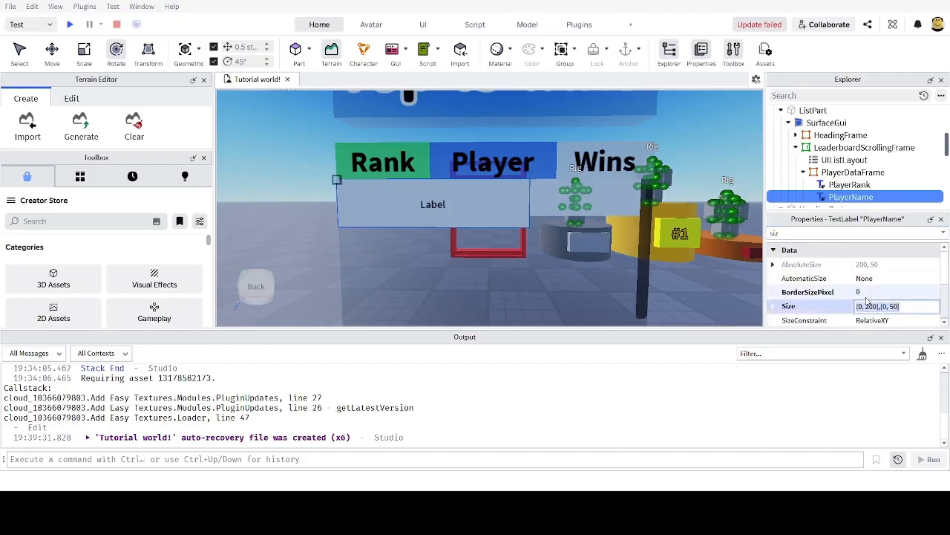
{"action": "type", "text": "0"}
{"action": "type", "text": ".4,0,1,0"}
{"action": "key", "text": "Return"}
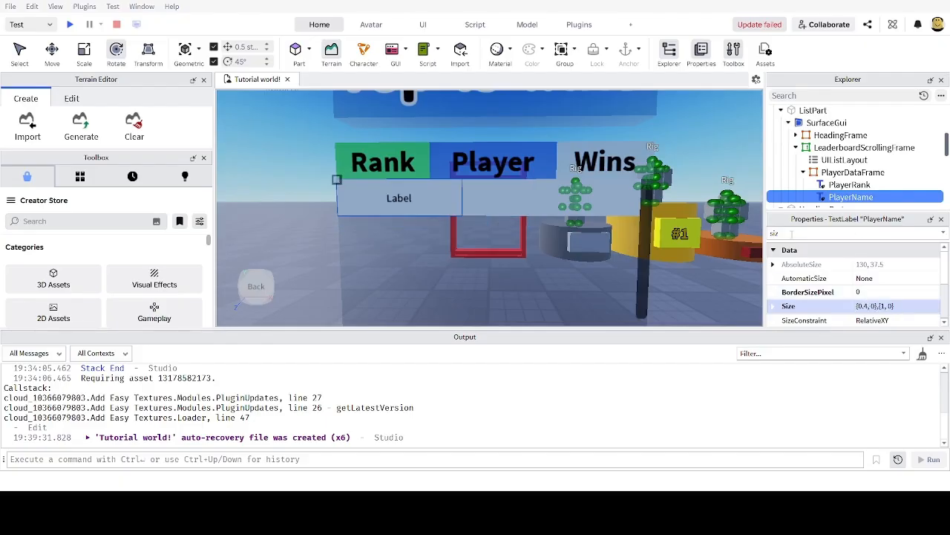
Step: Set PlayerName's Position to {0.3, 0},{0, 0}, correcting an initial 0.4
{"action": "type", "text": "pos"}
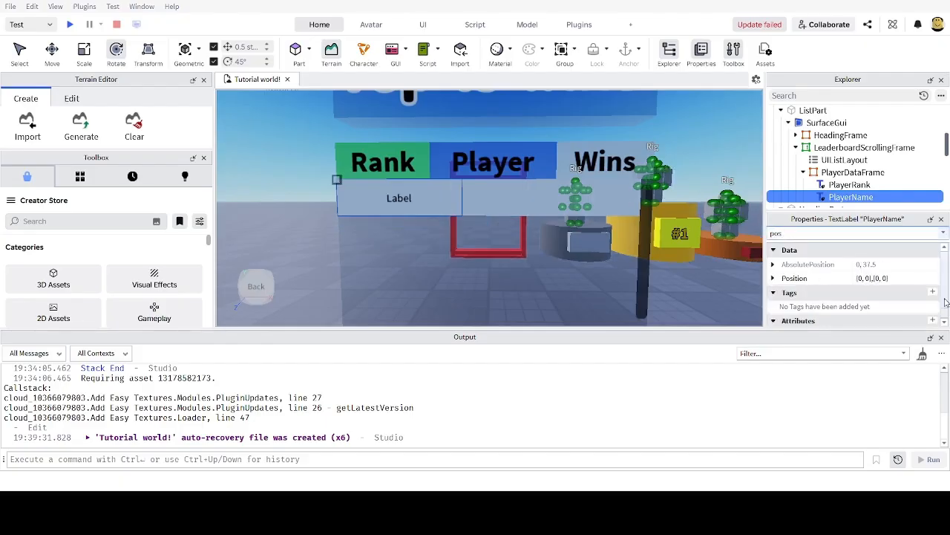
{"action": "left_click", "coordinate": [873, 278]}
{"action": "left_click", "coordinate": [862, 278]}
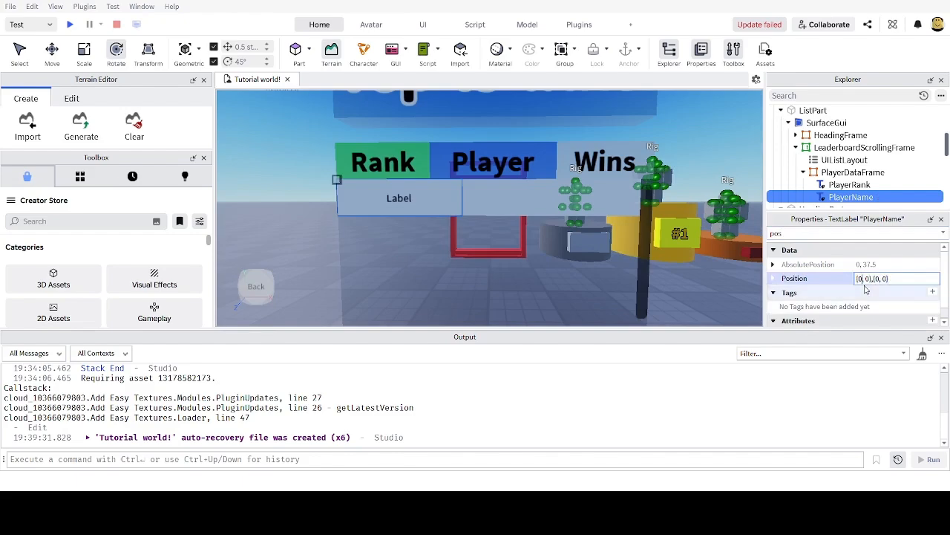
{"action": "type", "text": ".4"}
{"action": "key", "text": "Return"}
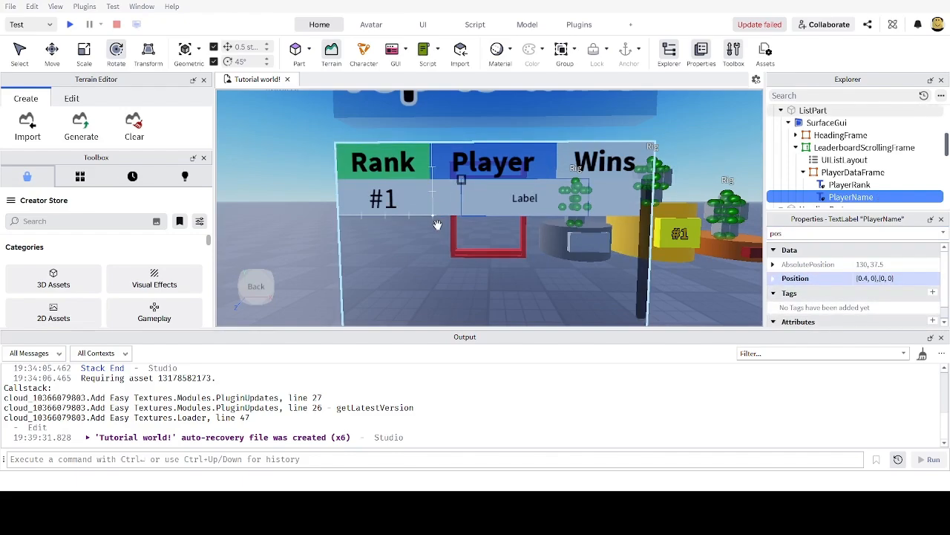
{"action": "left_click", "coordinate": [874, 278]}
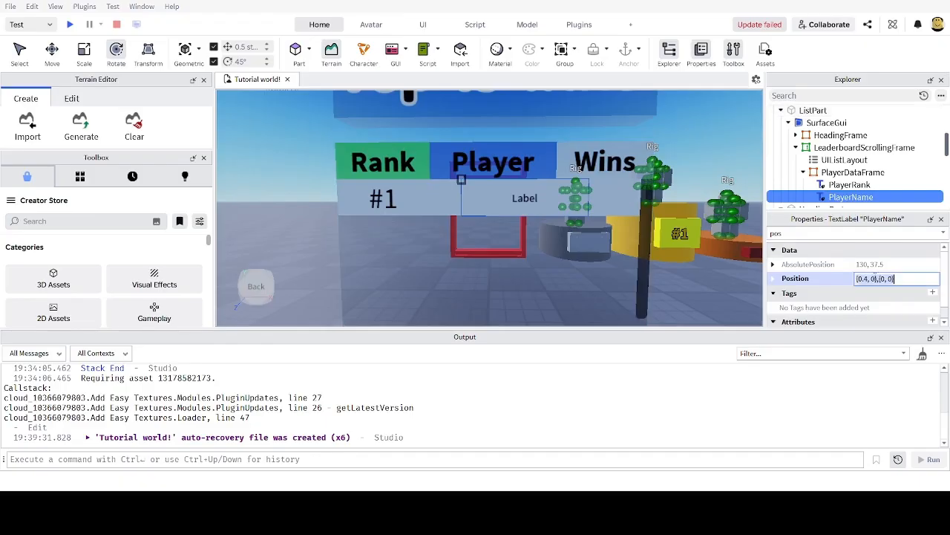
{"action": "left_click", "coordinate": [868, 279]}
{"action": "key", "text": "BackSpace"}
{"action": "key", "text": "BackSpace"}
{"action": "type", "text": "3"}
{"action": "key", "text": "Return"}
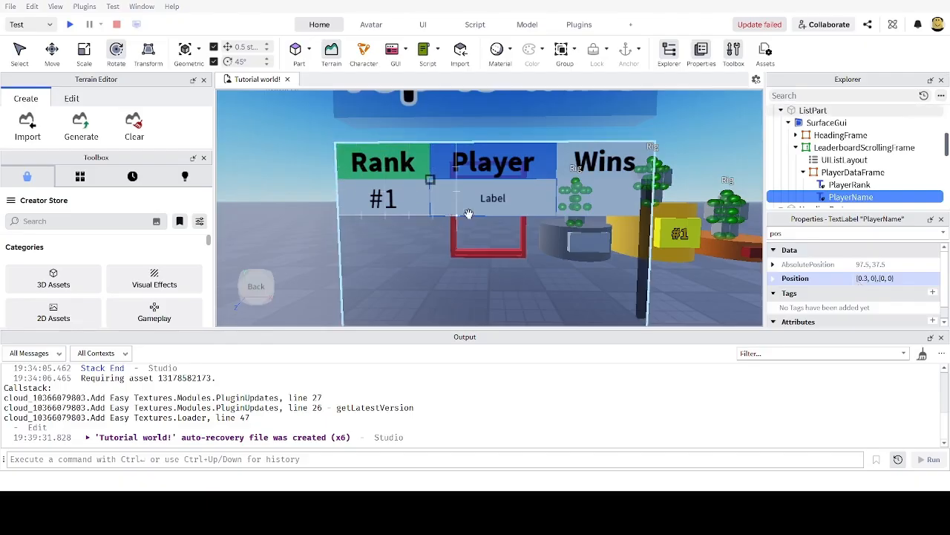
Step: Turn on TextScaled for the PlayerName label
{"action": "double_click", "coordinate": [817, 233]}
{"action": "type", "text": "tex"}
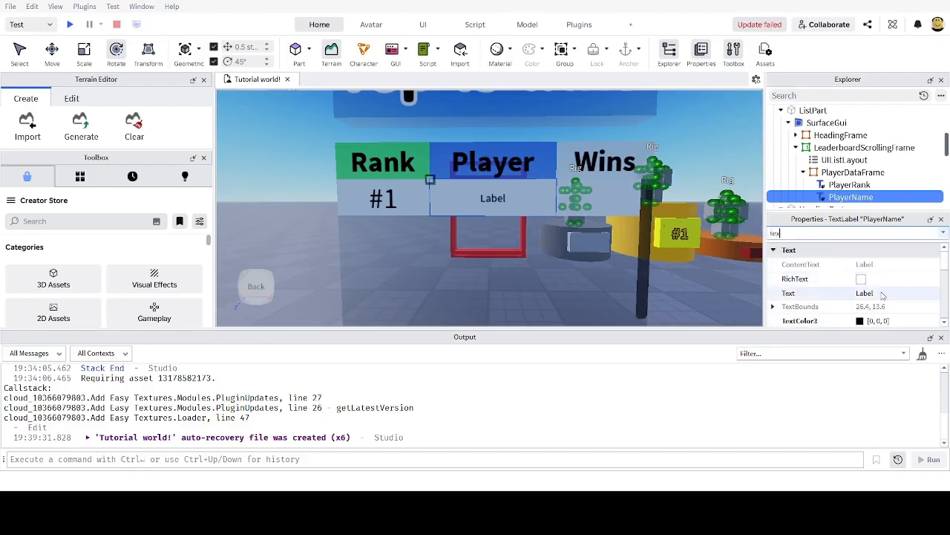
{"action": "type", "text": "sc"}
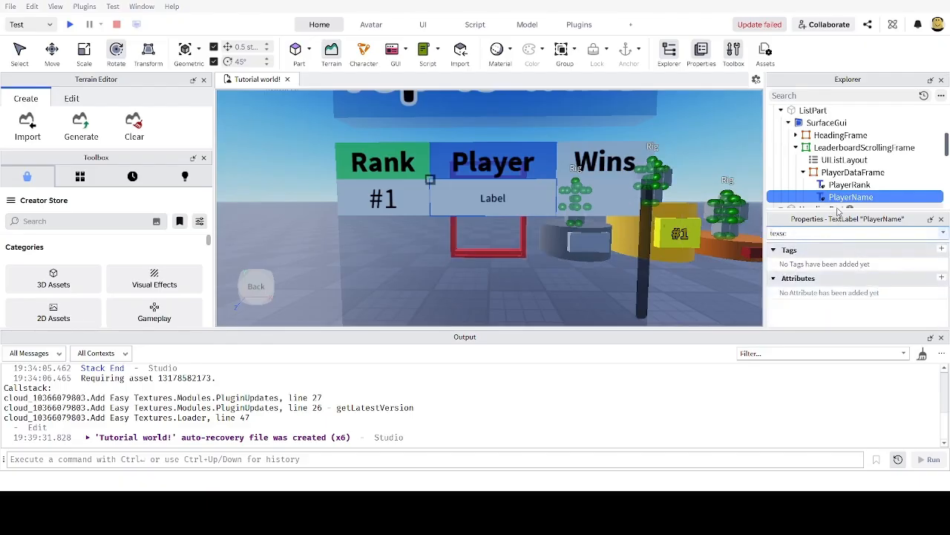
{"action": "key", "text": "BackSpace"}
{"action": "key", "text": "BackSpace"}
{"action": "type", "text": "t"}
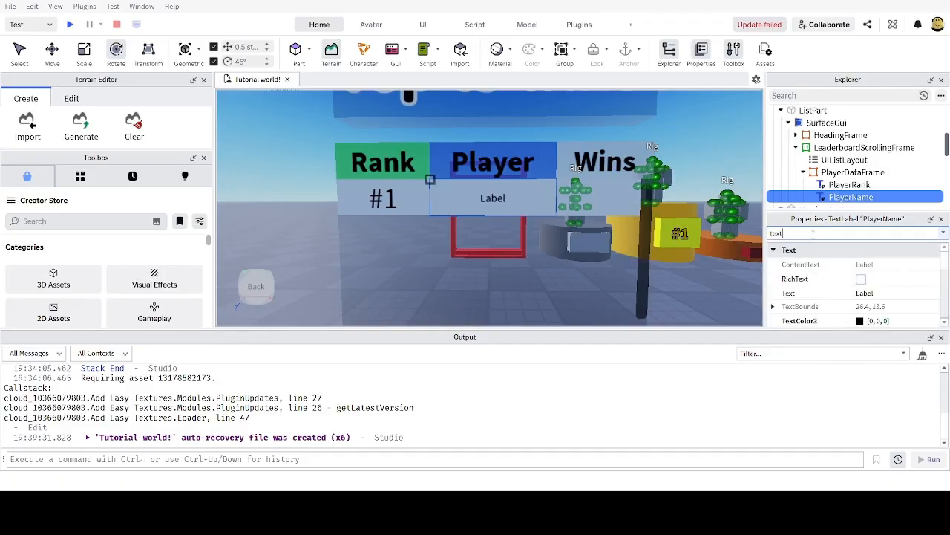
{"action": "type", "text": "sc"}
{"action": "left_click", "coordinate": [860, 265]}
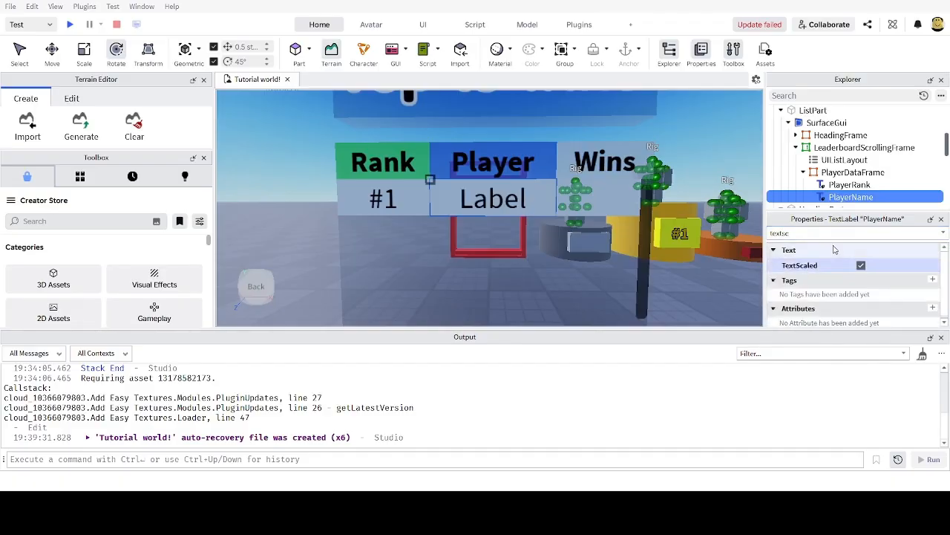
Step: Set PlayerName's Text to a sample player username and add a third TextLabel to PlayerDataFrame
{"action": "left_click_drag", "start_coordinate": [806, 231], "coordinate": [686, 232]}
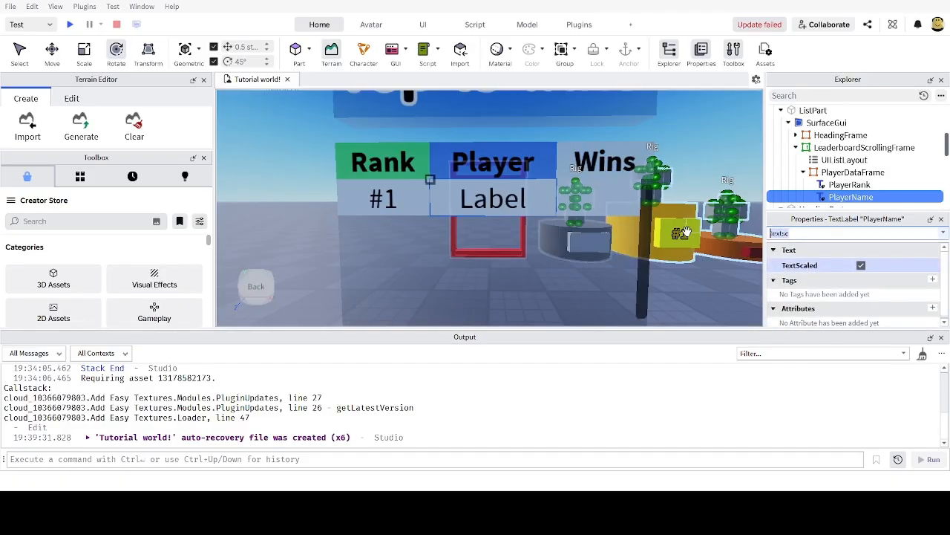
{"action": "key", "text": "BackSpace"}
{"action": "key", "text": "BackSpace"}
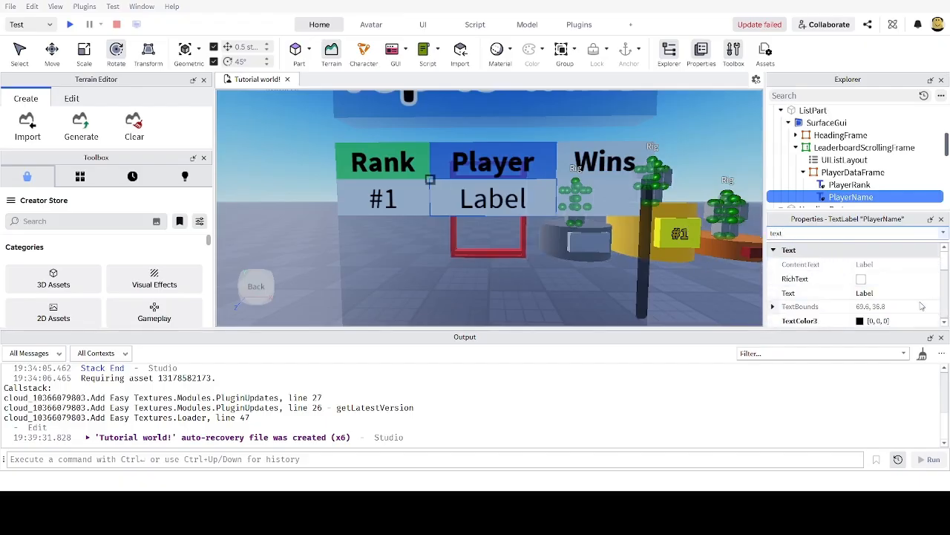
{"action": "left_click", "coordinate": [899, 294]}
{"action": "type", "text": "A"}
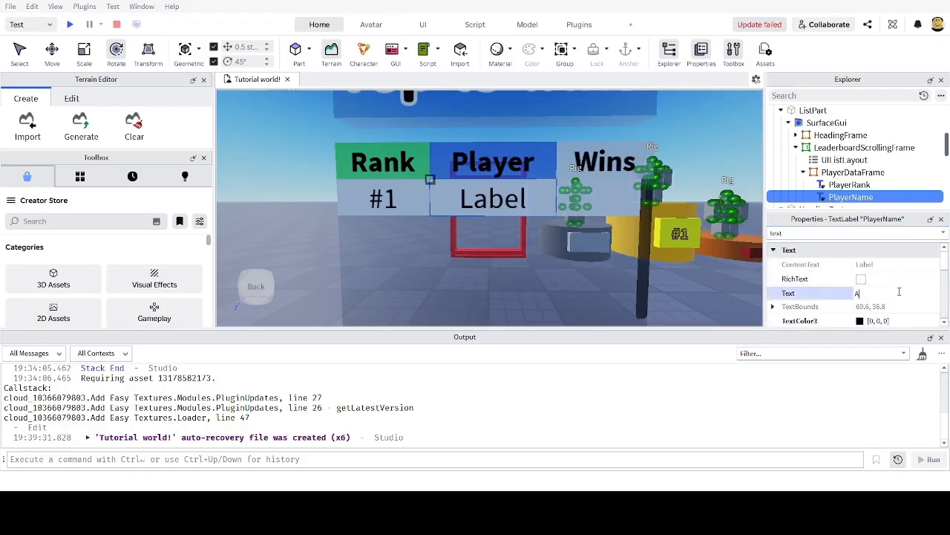
{"action": "type", "text": "lt_Tantrums"}
{"action": "key", "text": "Return"}
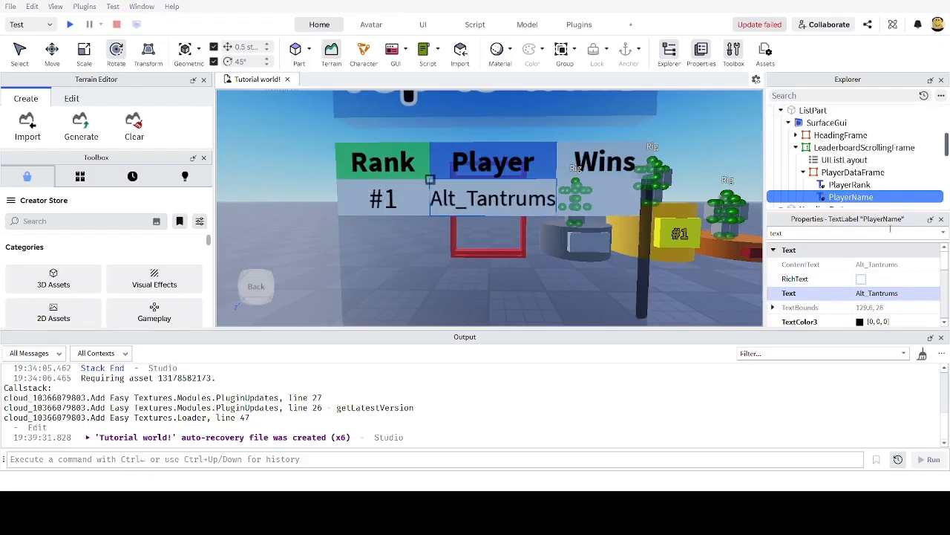
{"action": "left_click", "coordinate": [893, 172]}
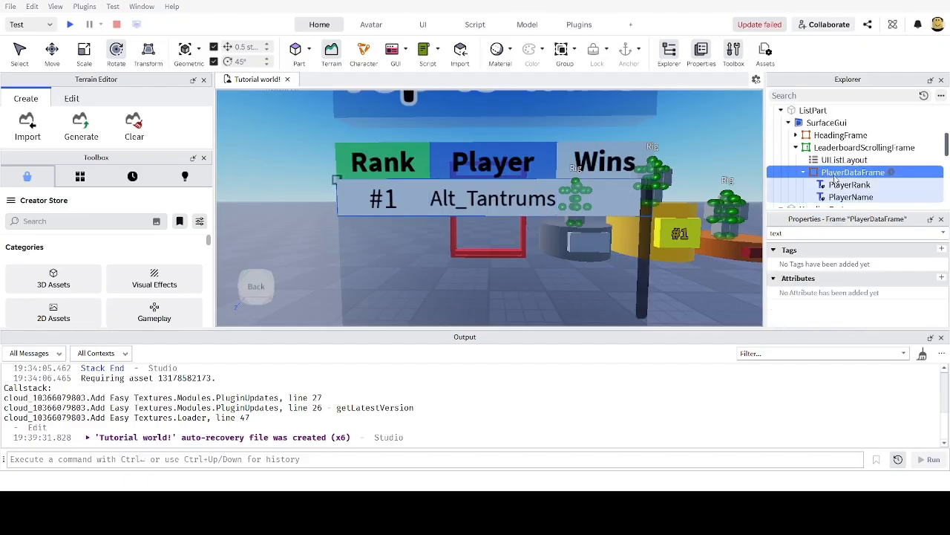
{"action": "left_click", "coordinate": [802, 220]}
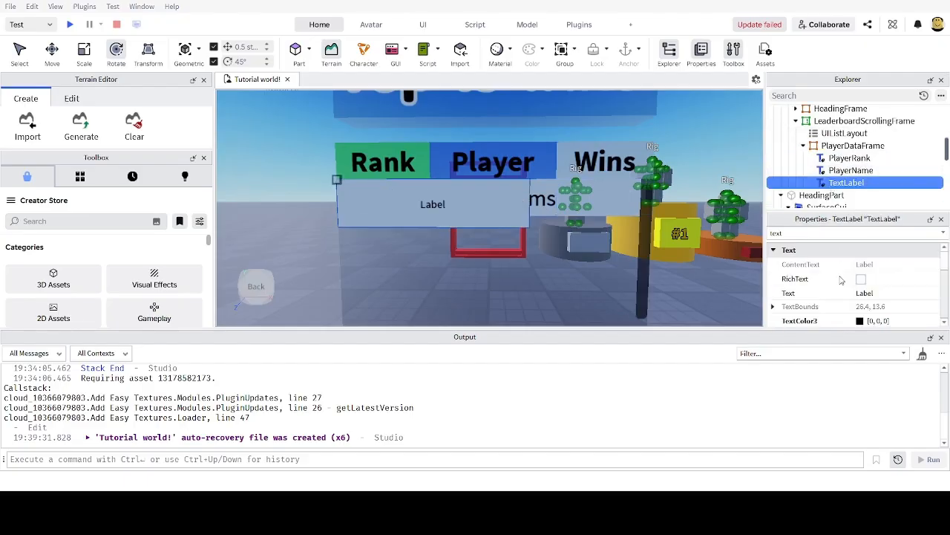
Step: Rename the third label to Wins and turn on TextScaled
{"action": "key", "text": "F2"}
{"action": "type", "text": "Wins"}
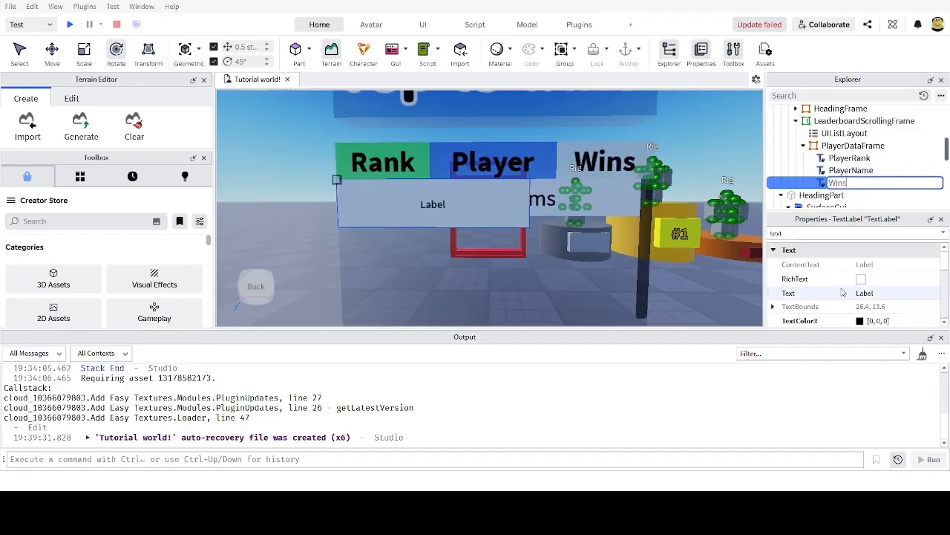
{"action": "key", "text": "Return"}
{"action": "left_click_drag", "start_coordinate": [793, 235], "coordinate": [724, 237]}
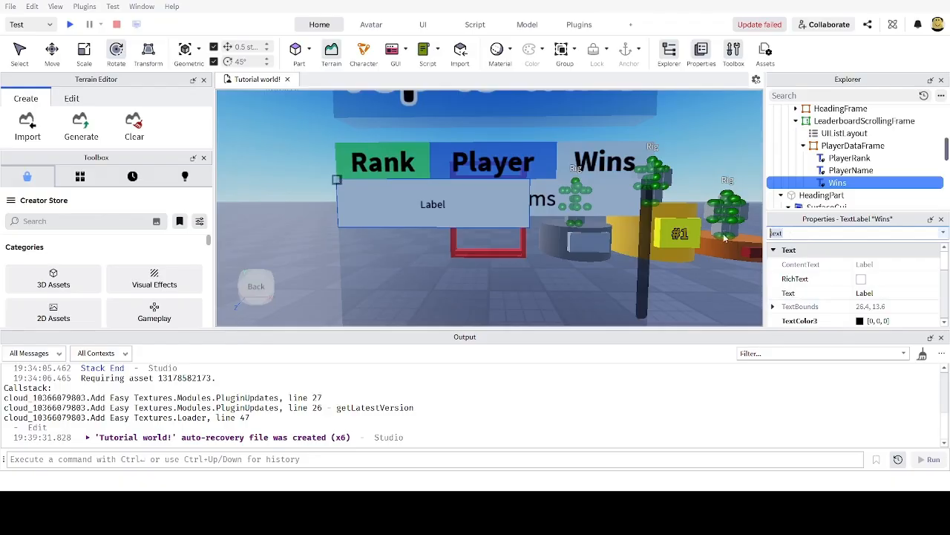
{"action": "type", "text": "textsc"}
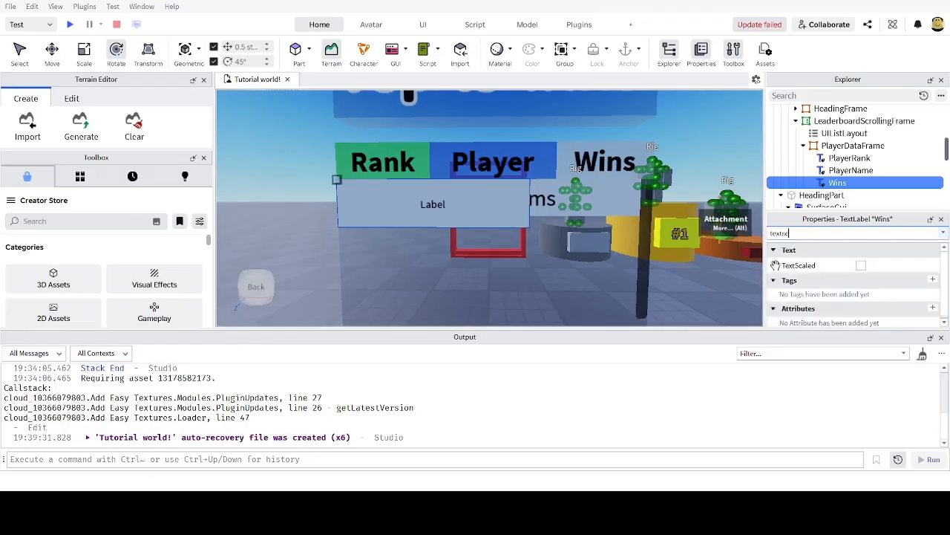
{"action": "left_click", "coordinate": [862, 266]}
Step: Set the Wins label's Size to {0.3, 0},{1, 0}
{"action": "left_click_drag", "start_coordinate": [793, 234], "coordinate": [716, 230]}
{"action": "type", "text": "siz"}
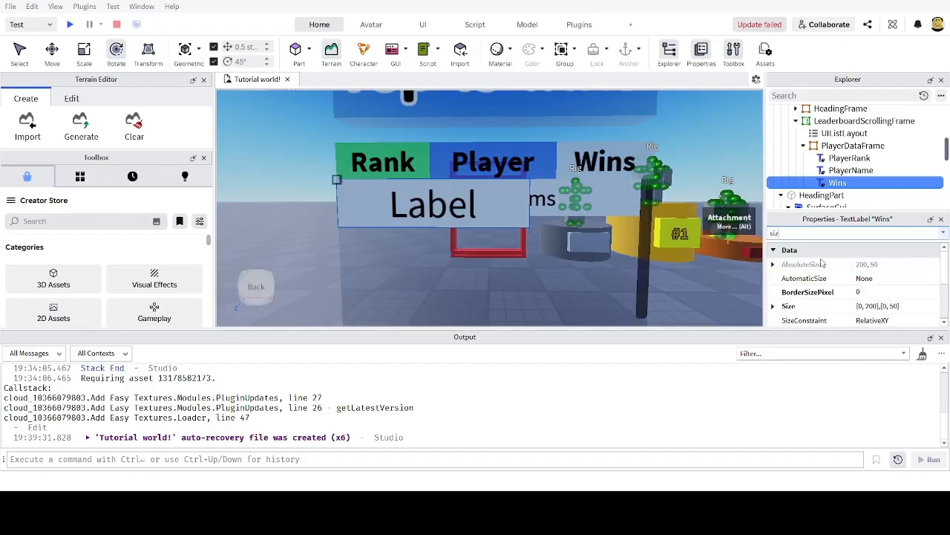
{"action": "left_click", "coordinate": [880, 306]}
{"action": "left_click", "coordinate": [880, 307]}
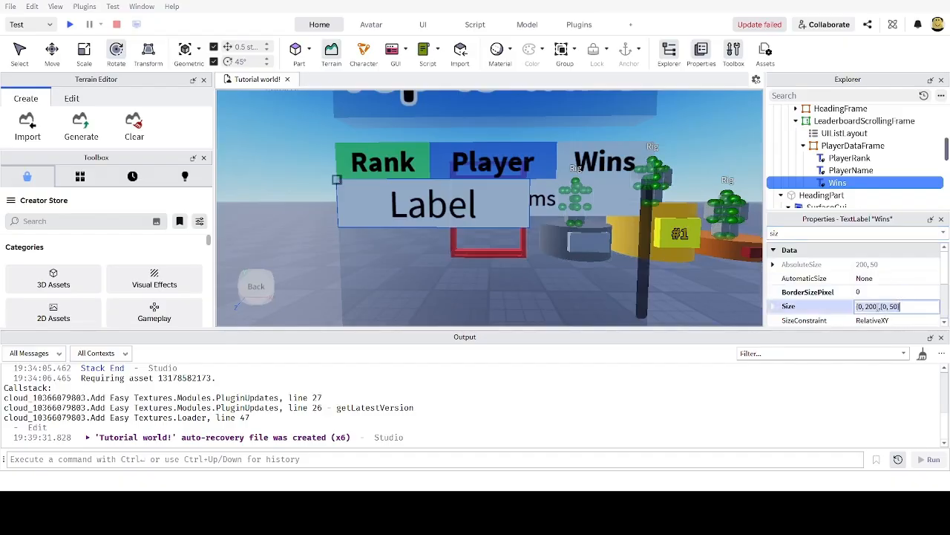
{"action": "key", "text": "ctrl+a"}
{"action": "type", "text": "0"}
{"action": "key", "text": "Return"}
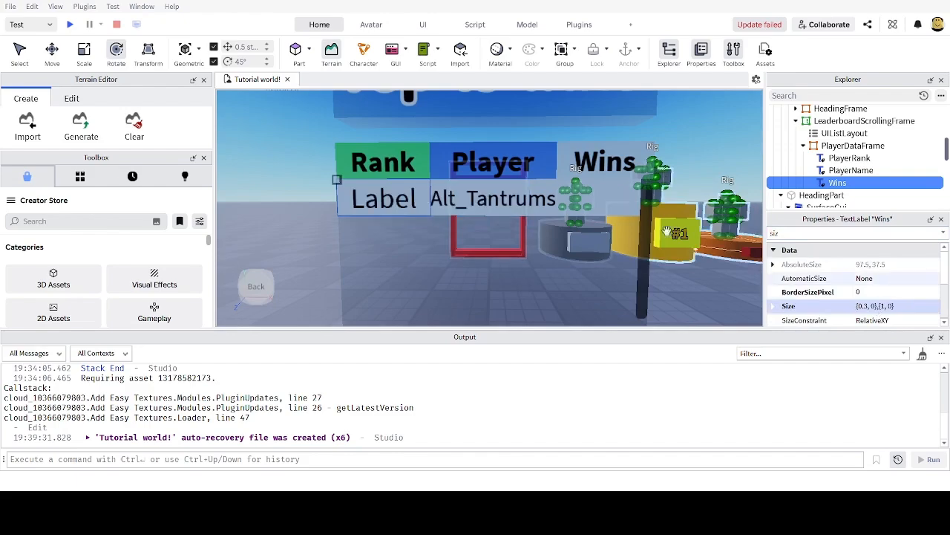
Step: Set the Wins label's Position to {0.7, 0},{0, 0}
{"action": "type", "text": "pos"}
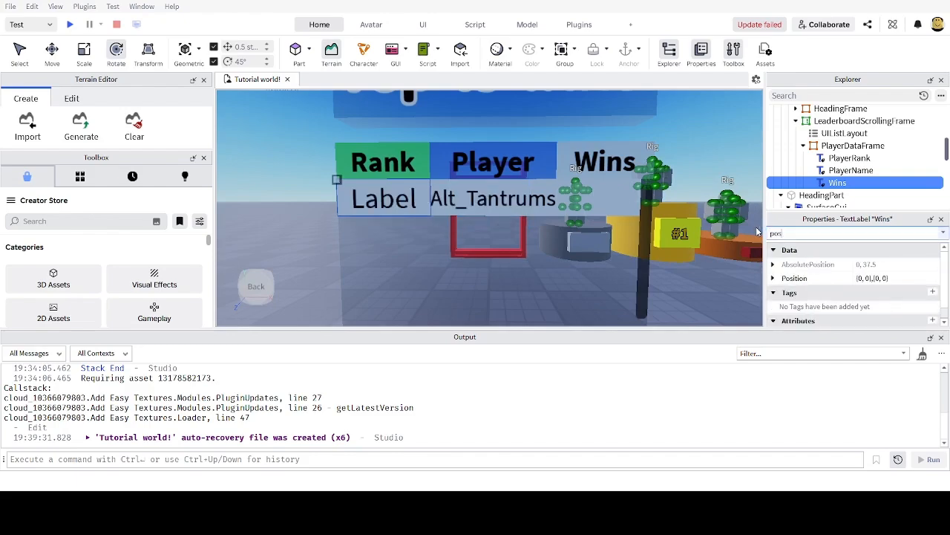
{"action": "left_click", "coordinate": [870, 279]}
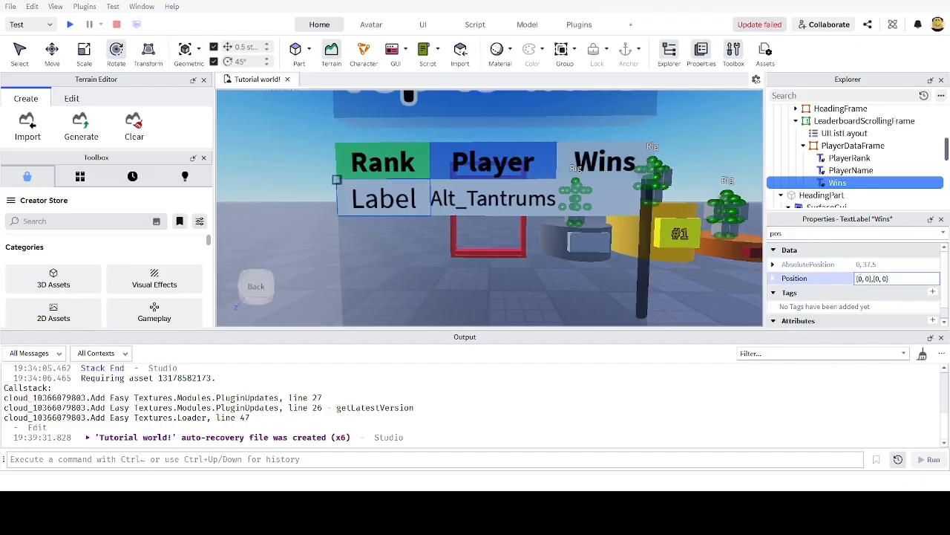
{"action": "type", "text": ".7"}
{"action": "key", "text": "Return"}
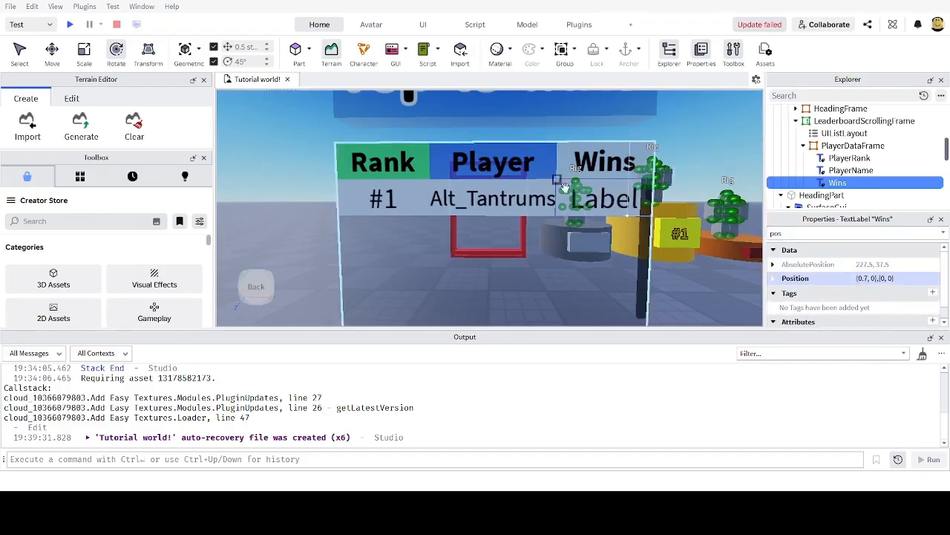
Step: Set the Wins label's Text to 1000
{"action": "left_click_drag", "start_coordinate": [825, 233], "coordinate": [764, 232]}
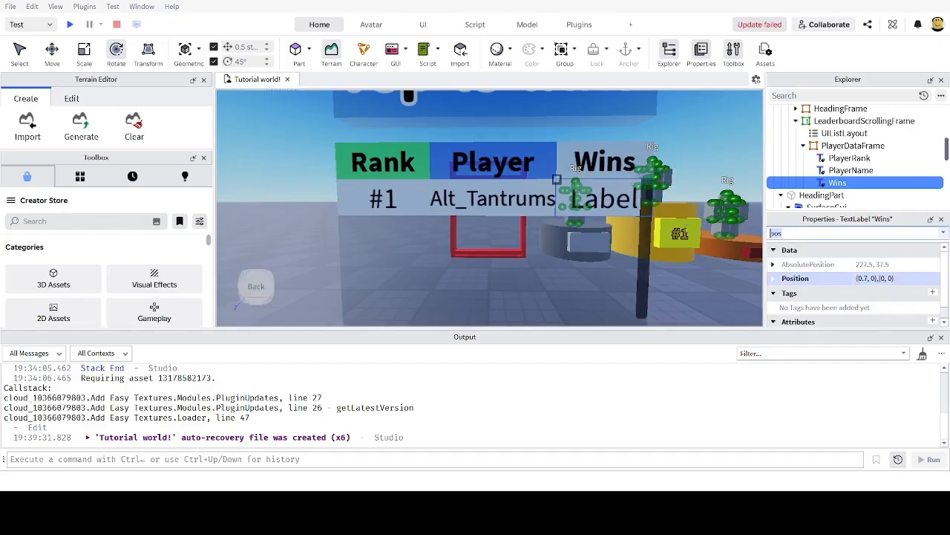
{"action": "type", "text": "tex"}
{"action": "left_click", "coordinate": [901, 295]}
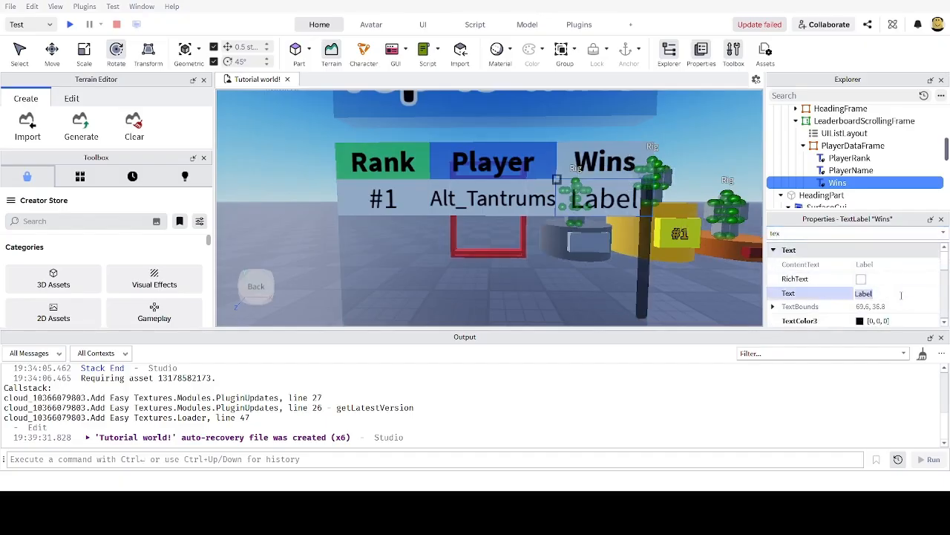
{"action": "type", "text": "1000"}
{"action": "key", "text": "Return"}
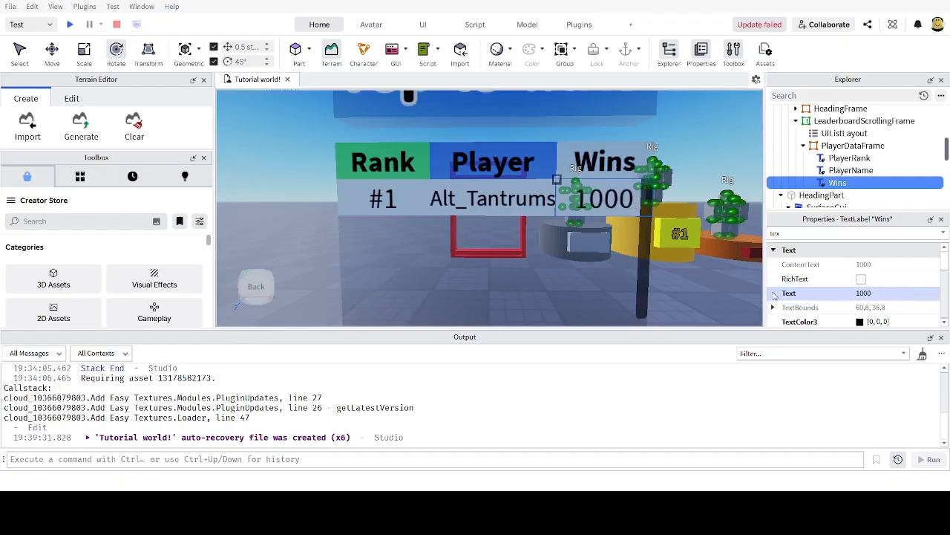
Step: Select the whole PlayerDataFrame row in Explorer
{"action": "scroll", "coordinate": [689, 281], "scroll_direction": "down", "scroll_amount": 5}
{"action": "scroll", "coordinate": [689, 282], "scroll_direction": "up", "scroll_amount": 3}
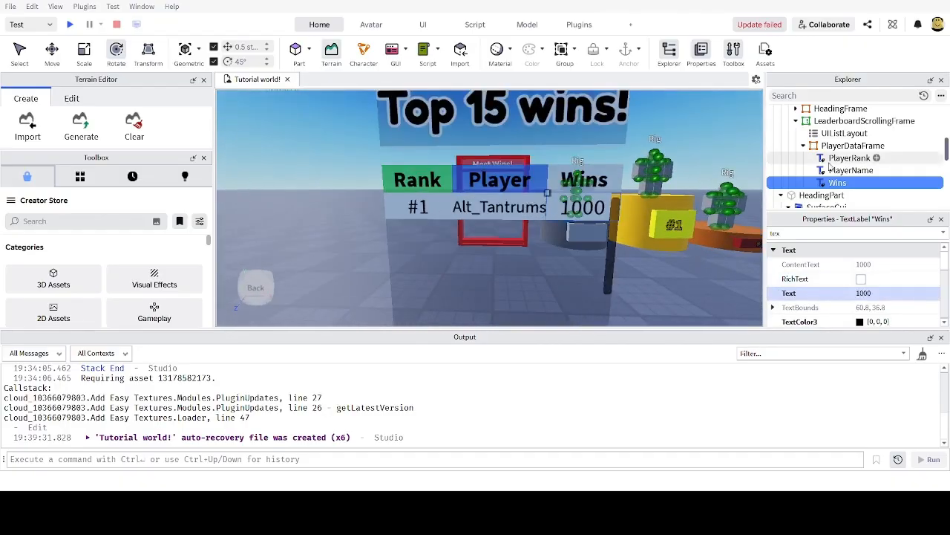
{"action": "left_click", "coordinate": [853, 146]}
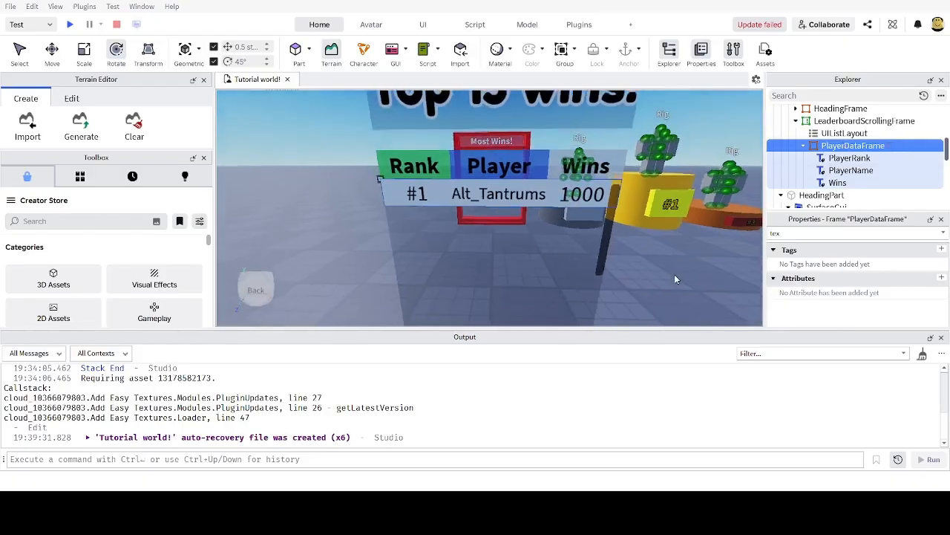
{"action": "scroll", "coordinate": [674, 274], "scroll_direction": "down", "scroll_amount": 2}
{"action": "scroll", "coordinate": [674, 274], "scroll_direction": "up", "scroll_amount": 2}
{"action": "scroll", "coordinate": [674, 275], "scroll_direction": "down", "scroll_amount": 2}
{"action": "scroll", "coordinate": [690, 277], "scroll_direction": "up", "scroll_amount": 2}
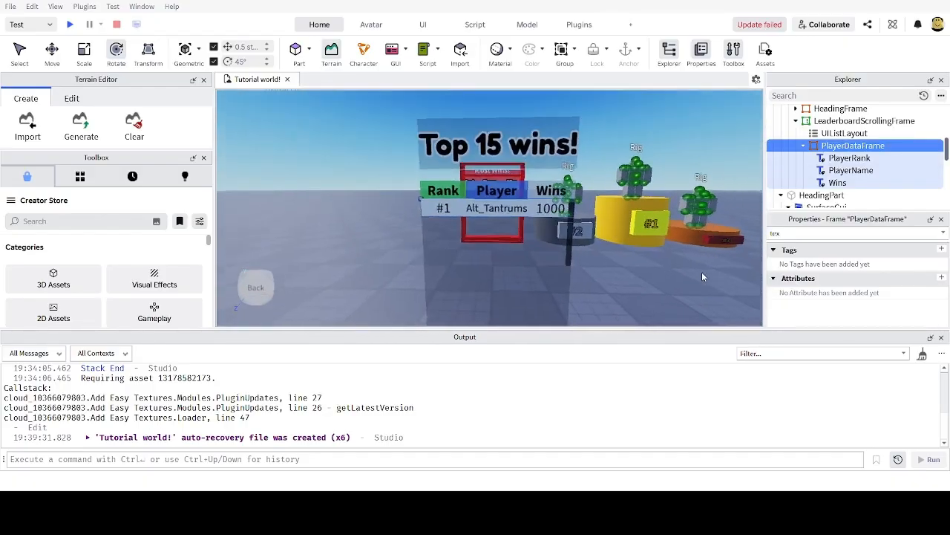
{"action": "left_click", "coordinate": [803, 146]}
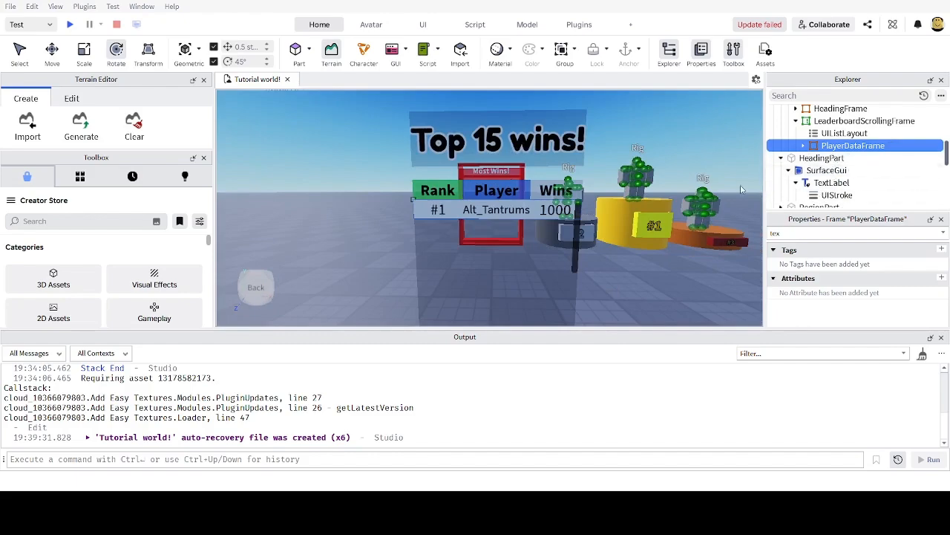
{"action": "scroll", "coordinate": [661, 291], "scroll_direction": "up", "scroll_amount": 2}
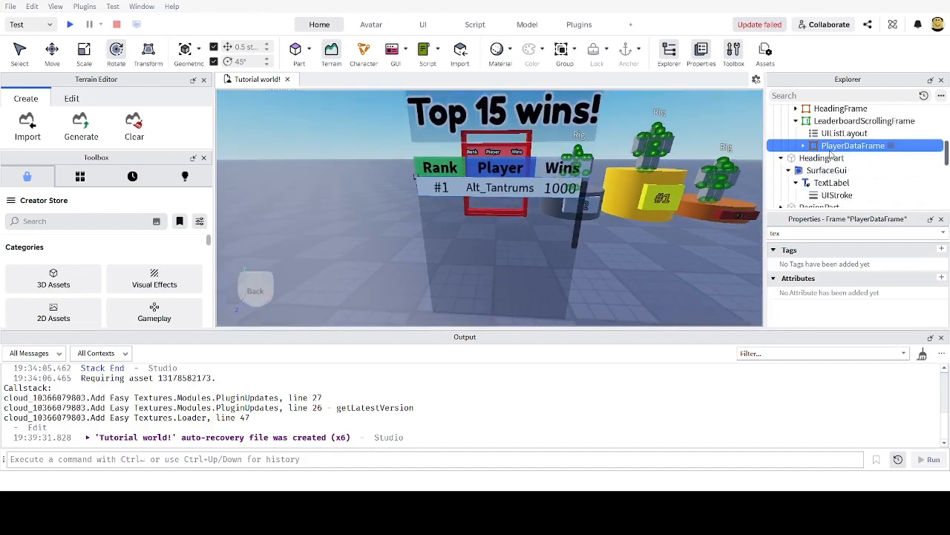
{"action": "key", "text": "ctrl+d"}
{"action": "key", "text": "ctrl+d"}
{"action": "key", "text": "ctrl+d"}
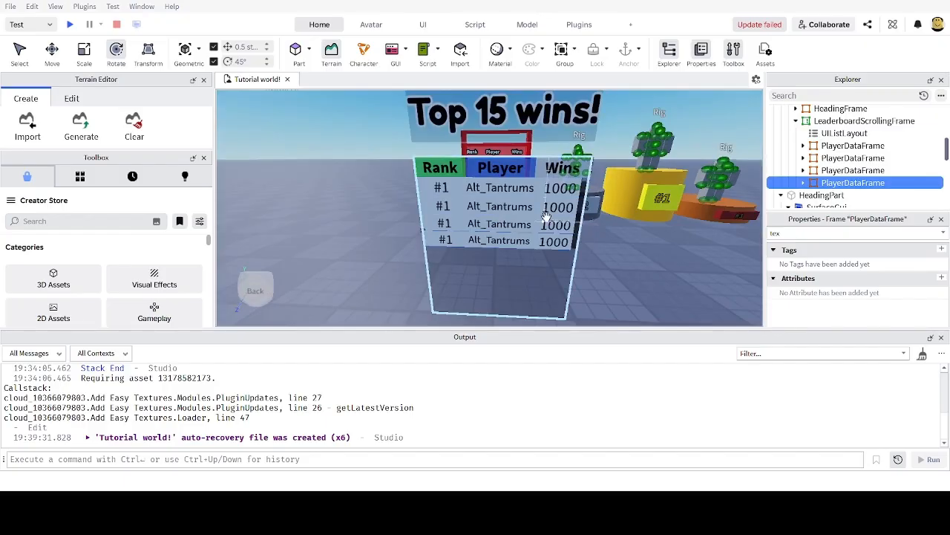
{"action": "key", "text": "ctrl+d"}
{"action": "key", "text": "ctrl+d"}
{"action": "key", "text": "ctrl+d"}
{"action": "key", "text": "ctrl+d"}
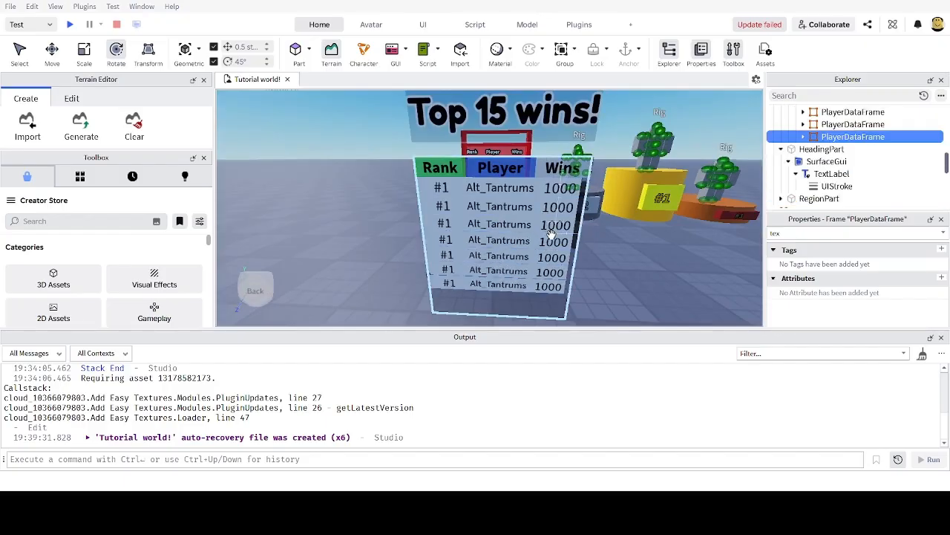
{"action": "scroll", "coordinate": [654, 279], "scroll_direction": "down", "scroll_amount": 6}
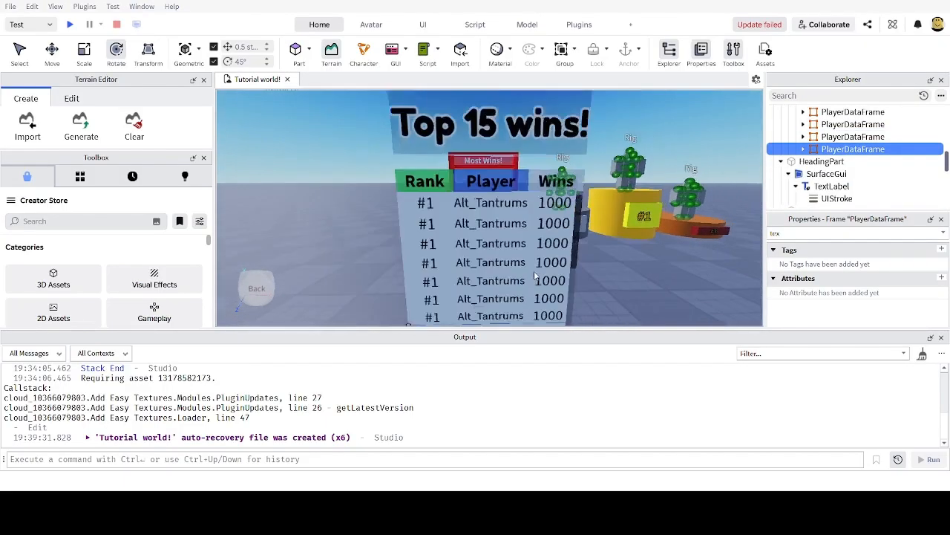
{"action": "scroll", "coordinate": [533, 269], "scroll_direction": "up", "scroll_amount": 4}
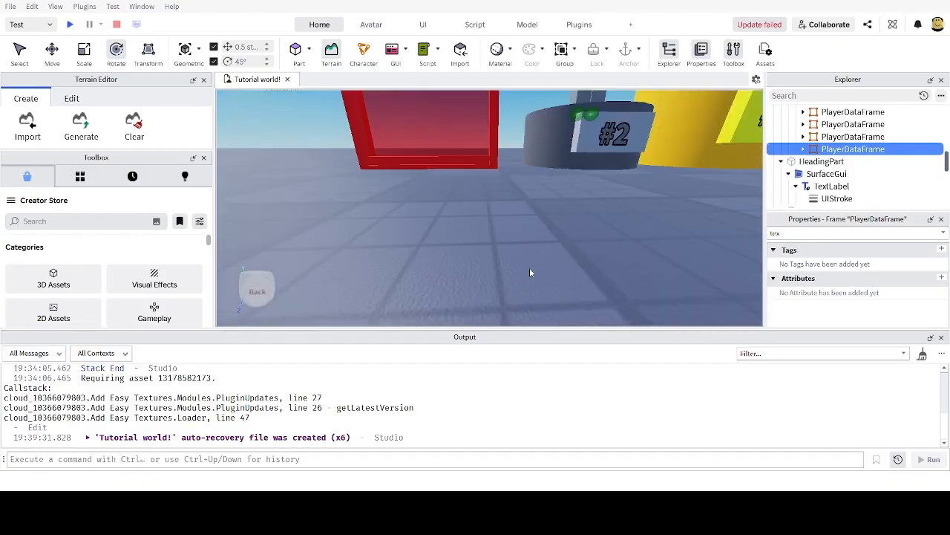
{"action": "scroll", "coordinate": [551, 260], "scroll_direction": "down", "scroll_amount": 6}
{"action": "scroll", "coordinate": [470, 196], "scroll_direction": "up", "scroll_amount": 3}
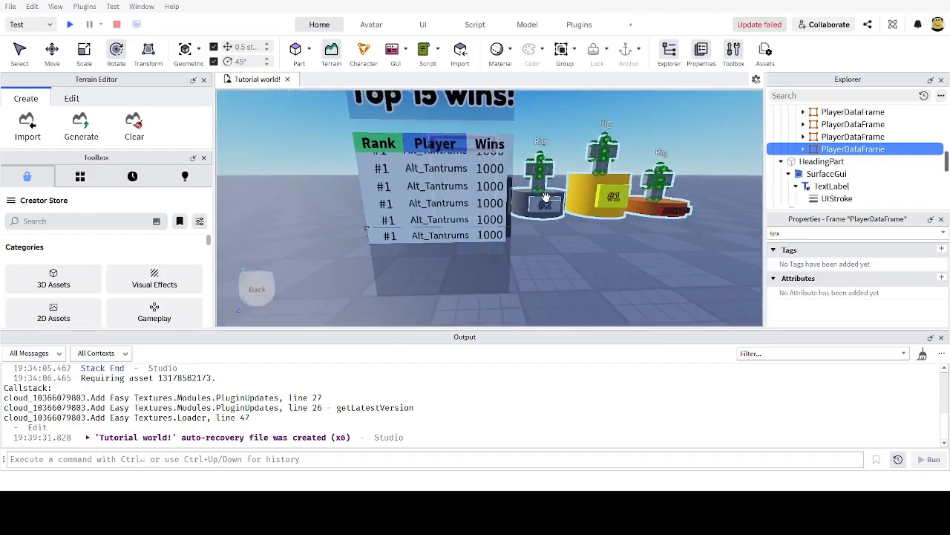
{"action": "scroll", "coordinate": [565, 196], "scroll_direction": "up", "scroll_amount": 5}
{"action": "scroll", "coordinate": [564, 213], "scroll_direction": "down", "scroll_amount": 5}
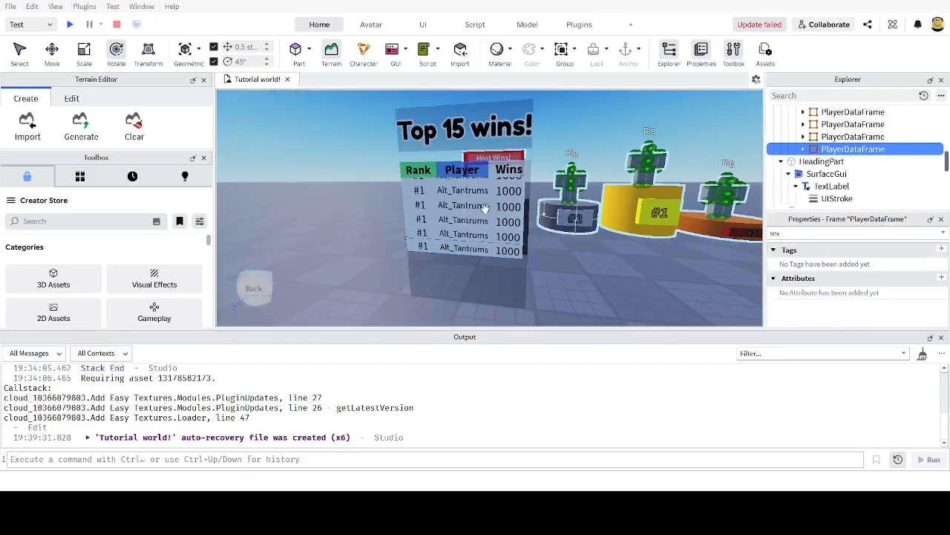
{"action": "scroll", "coordinate": [461, 205], "scroll_direction": "up", "scroll_amount": 4}
{"action": "scroll", "coordinate": [461, 206], "scroll_direction": "down", "scroll_amount": 4}
{"action": "scroll", "coordinate": [494, 227], "scroll_direction": "up", "scroll_amount": 1}
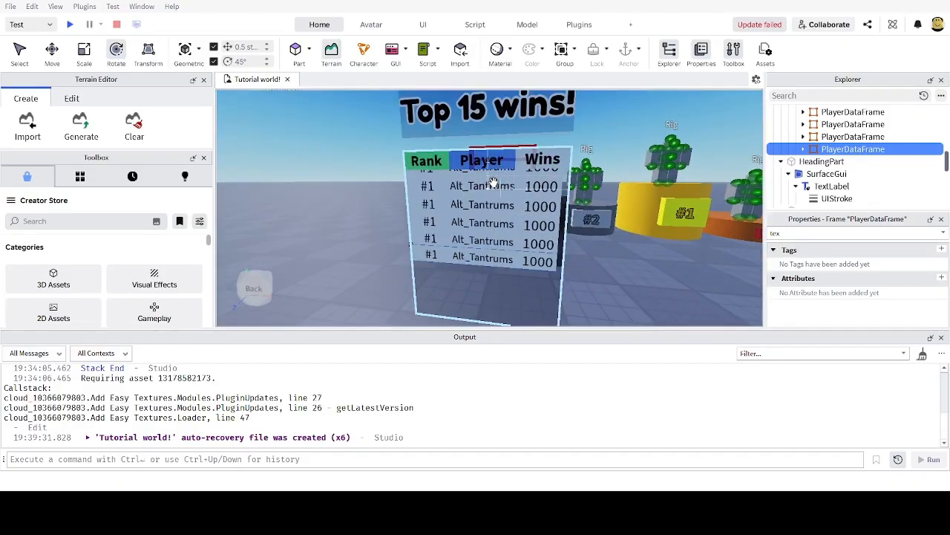
{"action": "scroll", "coordinate": [493, 233], "scroll_direction": "up", "scroll_amount": 2}
{"action": "scroll", "coordinate": [493, 233], "scroll_direction": "down", "scroll_amount": 5}
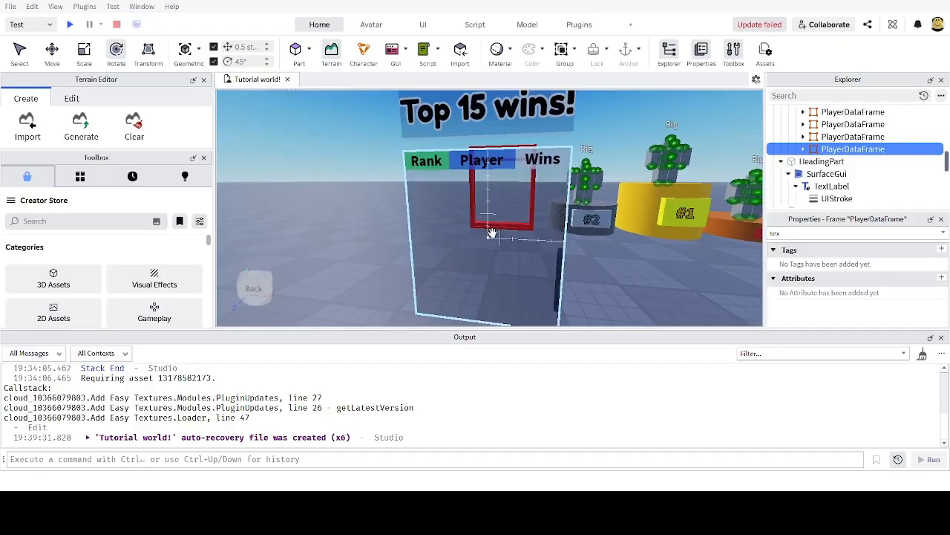
{"action": "scroll", "coordinate": [493, 233], "scroll_direction": "up", "scroll_amount": 5}
{"action": "scroll", "coordinate": [491, 232], "scroll_direction": "down", "scroll_amount": 3}
{"action": "scroll", "coordinate": [490, 232], "scroll_direction": "up", "scroll_amount": 3}
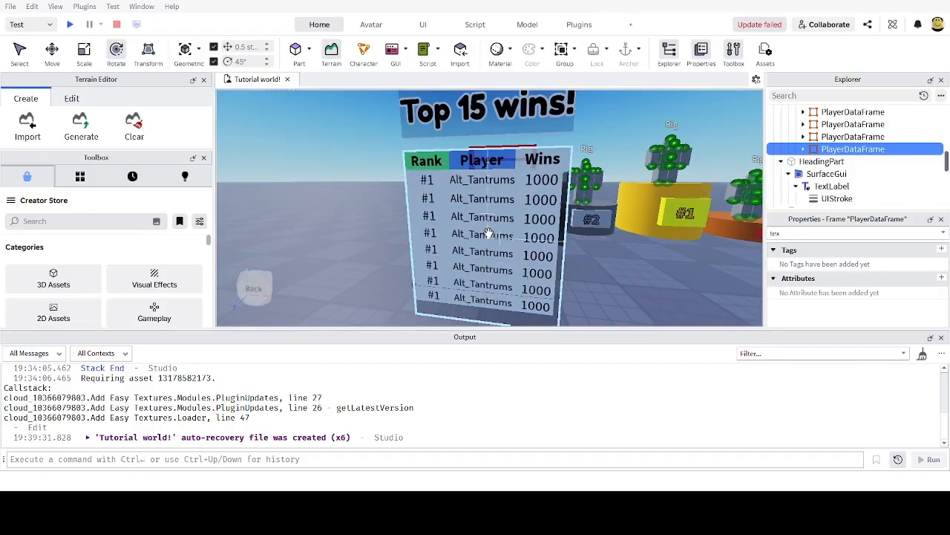
{"action": "scroll", "coordinate": [490, 232], "scroll_direction": "down", "scroll_amount": 5}
{"action": "scroll", "coordinate": [490, 231], "scroll_direction": "up", "scroll_amount": 5}
{"action": "scroll", "coordinate": [527, 233], "scroll_direction": "down", "scroll_amount": 5}
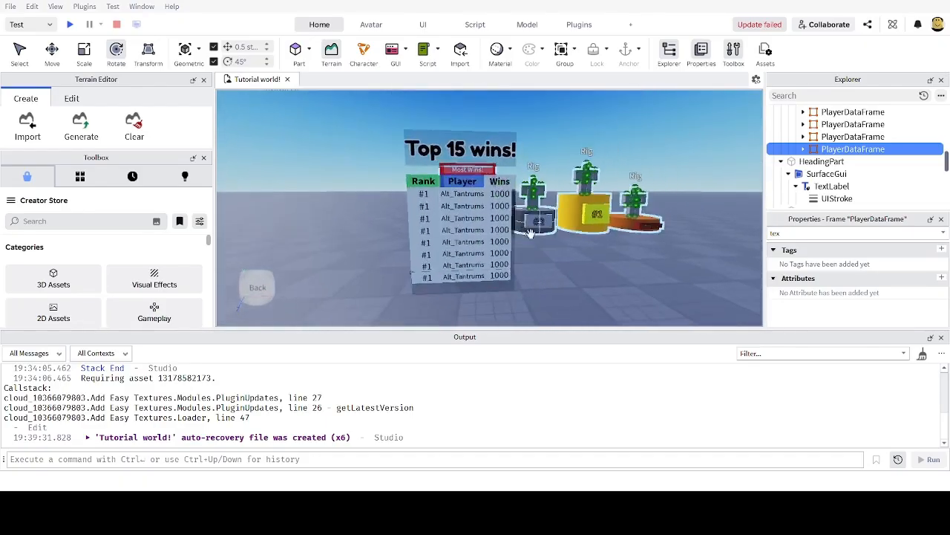
{"action": "scroll", "coordinate": [559, 232], "scroll_direction": "up", "scroll_amount": 8}
{"action": "scroll", "coordinate": [594, 223], "scroll_direction": "down", "scroll_amount": 5}
{"action": "scroll", "coordinate": [549, 226], "scroll_direction": "up", "scroll_amount": 4}
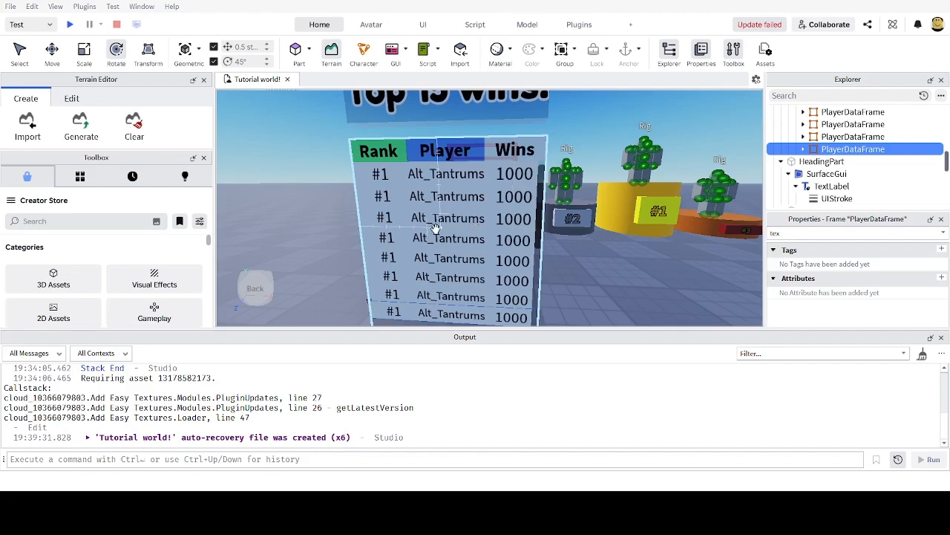
{"action": "scroll", "coordinate": [436, 228], "scroll_direction": "down", "scroll_amount": 5}
{"action": "scroll", "coordinate": [436, 229], "scroll_direction": "up", "scroll_amount": 5}
{"action": "scroll", "coordinate": [435, 229], "scroll_direction": "down", "scroll_amount": 5}
{"action": "scroll", "coordinate": [436, 230], "scroll_direction": "up", "scroll_amount": 5}
{"action": "scroll", "coordinate": [436, 229], "scroll_direction": "down", "scroll_amount": 5}
{"action": "scroll", "coordinate": [436, 229], "scroll_direction": "up", "scroll_amount": 5}
{"action": "scroll", "coordinate": [417, 245], "scroll_direction": "down", "scroll_amount": 1}
{"action": "scroll", "coordinate": [417, 245], "scroll_direction": "up", "scroll_amount": 1}
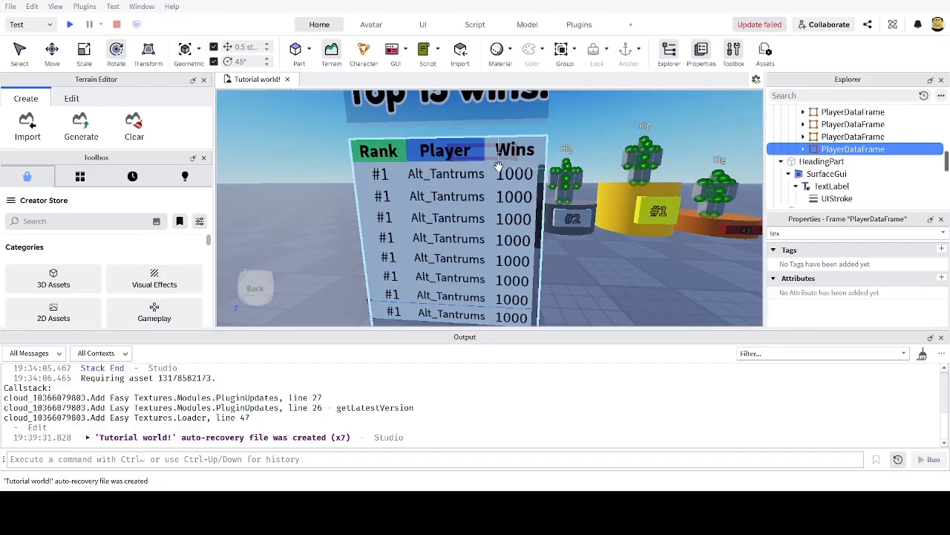
{"action": "scroll", "coordinate": [837, 156], "scroll_direction": "up", "scroll_amount": 5}
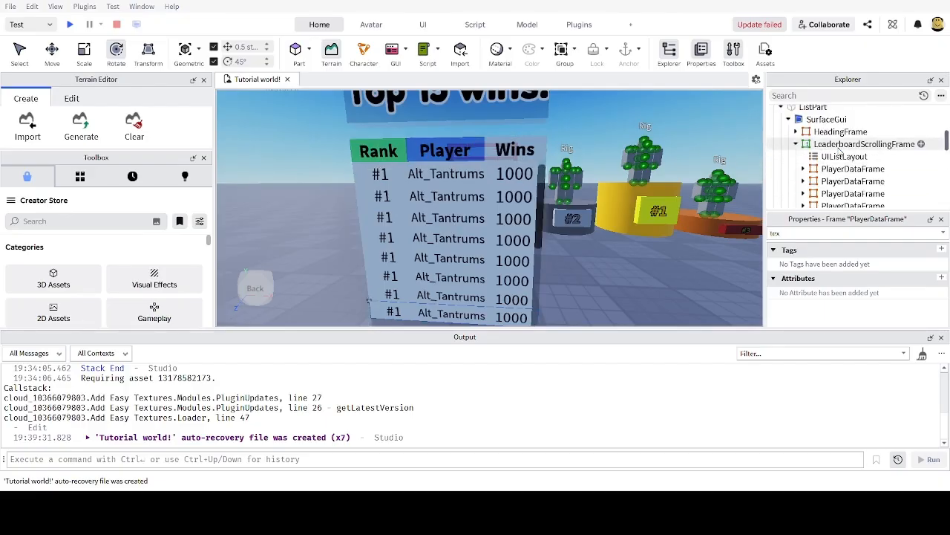
Step: Add a UIPadding to LeaderboardScrollingFrame and clear the Properties filter
{"action": "left_click", "coordinate": [837, 146]}
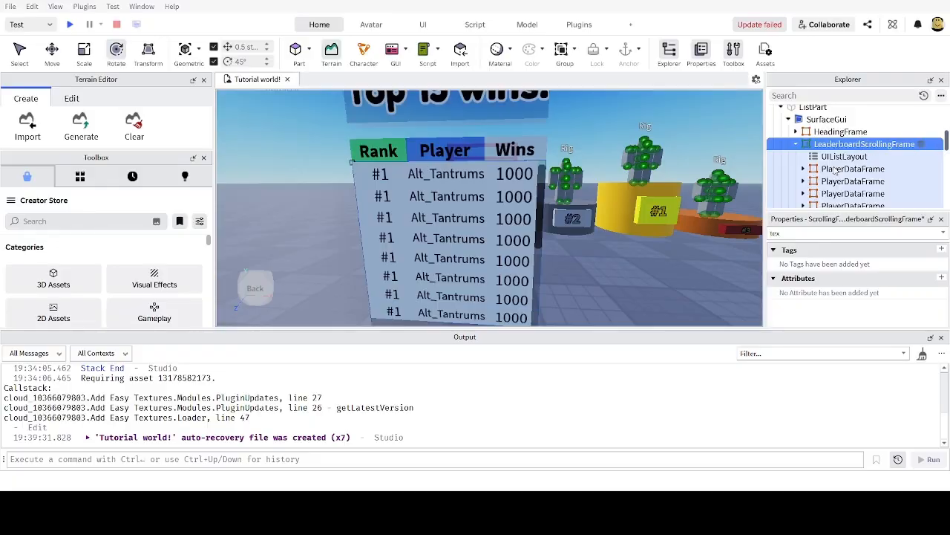
{"action": "left_click", "coordinate": [821, 307]}
{"action": "left_click", "coordinate": [855, 156]}
{"action": "left_click", "coordinate": [854, 171]}
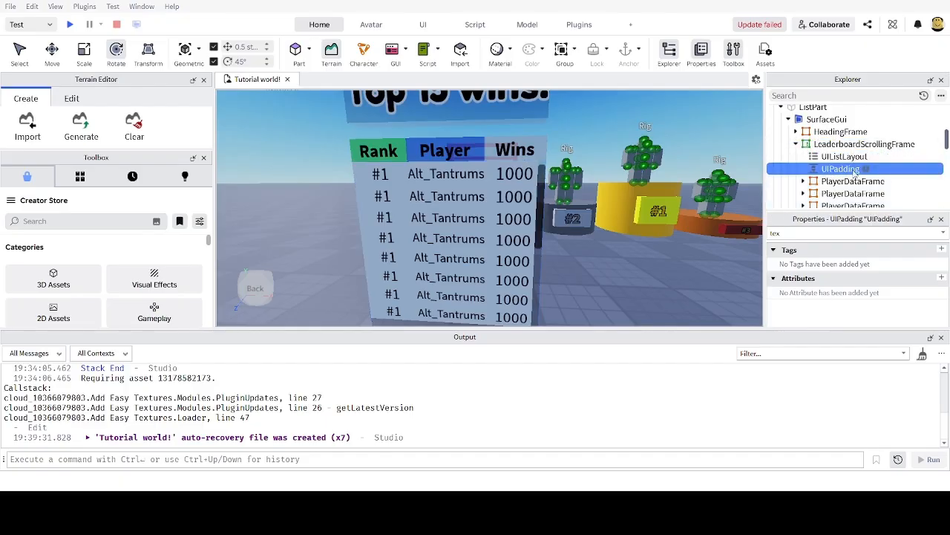
{"action": "left_click_drag", "start_coordinate": [790, 234], "coordinate": [732, 233]}
{"action": "key", "text": "BackSpace"}
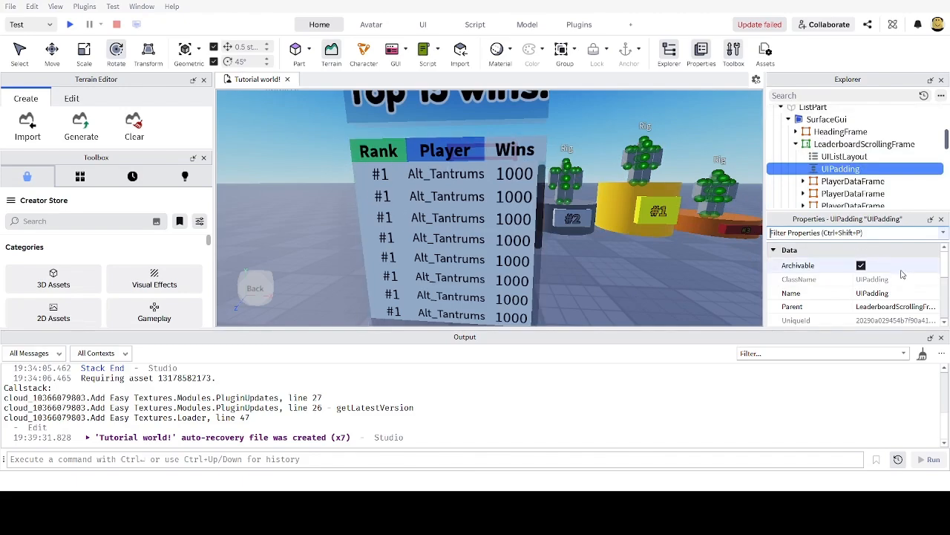
{"action": "scroll", "coordinate": [861, 275], "scroll_direction": "down", "scroll_amount": 4}
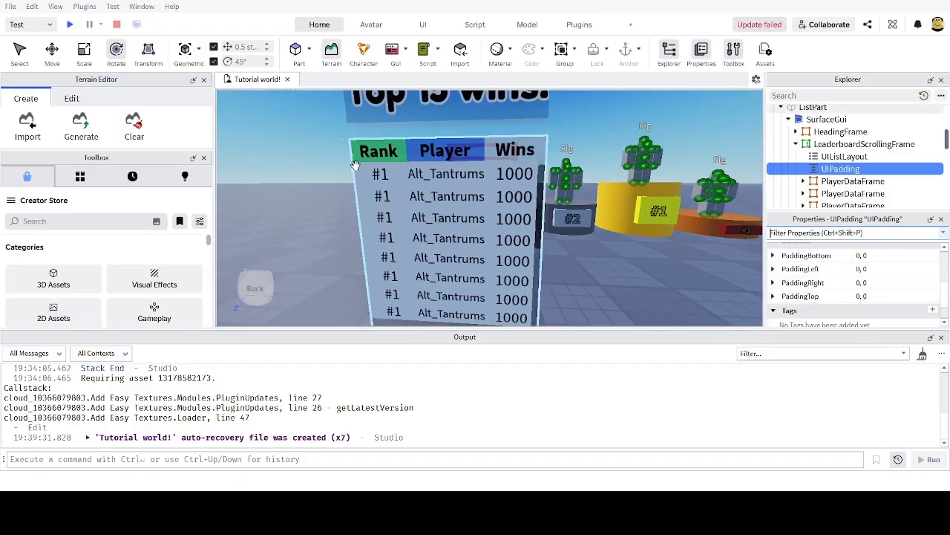
Step: Set the UIPadding's PaddingLeft to 0.01, 0
{"action": "left_click", "coordinate": [861, 282]}
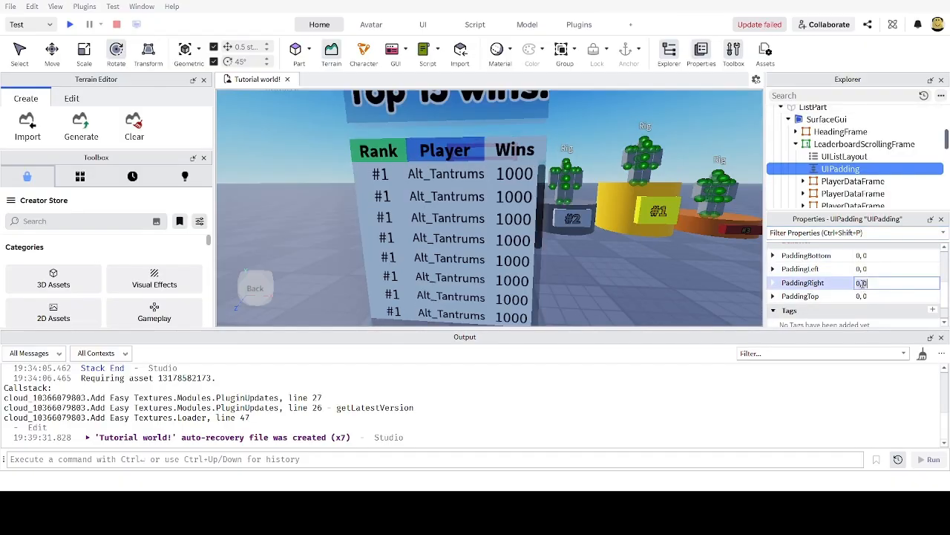
{"action": "left_click", "coordinate": [861, 269]}
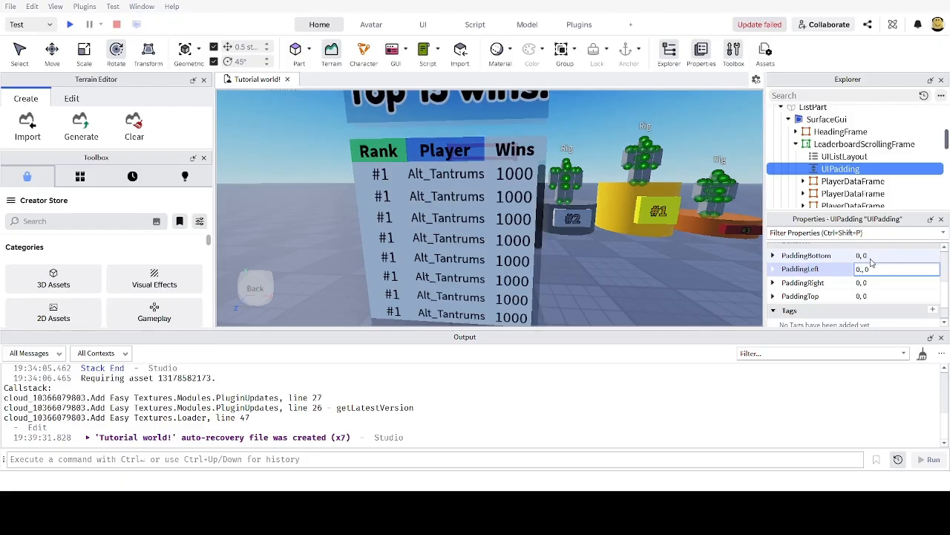
{"action": "type", "text": "1"}
{"action": "key", "text": "Return"}
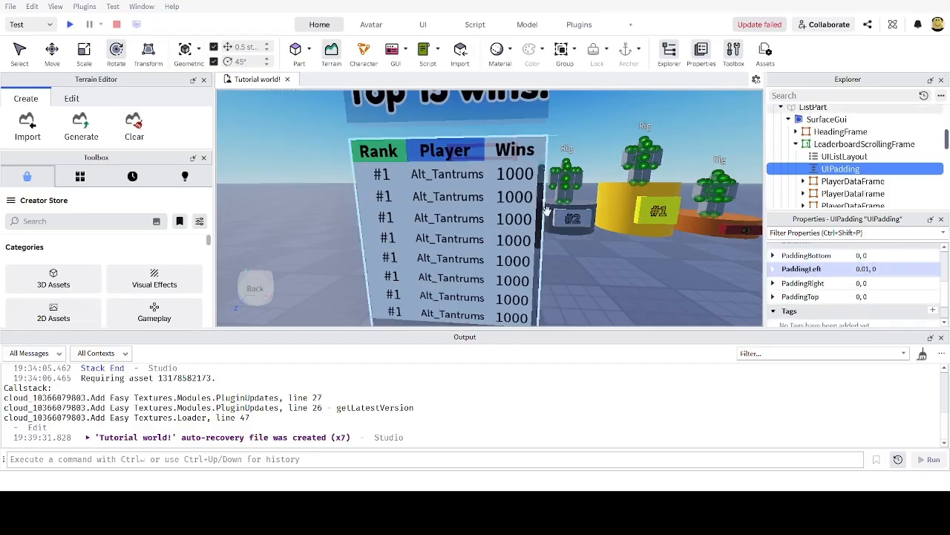
Step: Set PaddingTop to 0.01, 0
{"action": "scroll", "coordinate": [548, 216], "scroll_direction": "up", "scroll_amount": 4}
{"action": "right_click_drag", "start_coordinate": [547, 218], "coordinate": [382, 196]}
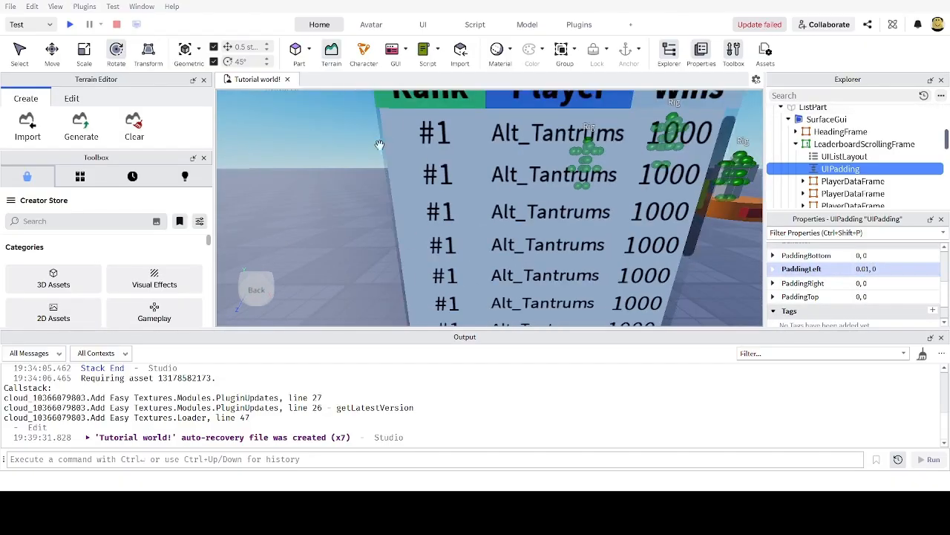
{"action": "right_click_drag", "start_coordinate": [603, 217], "coordinate": [607, 200]}
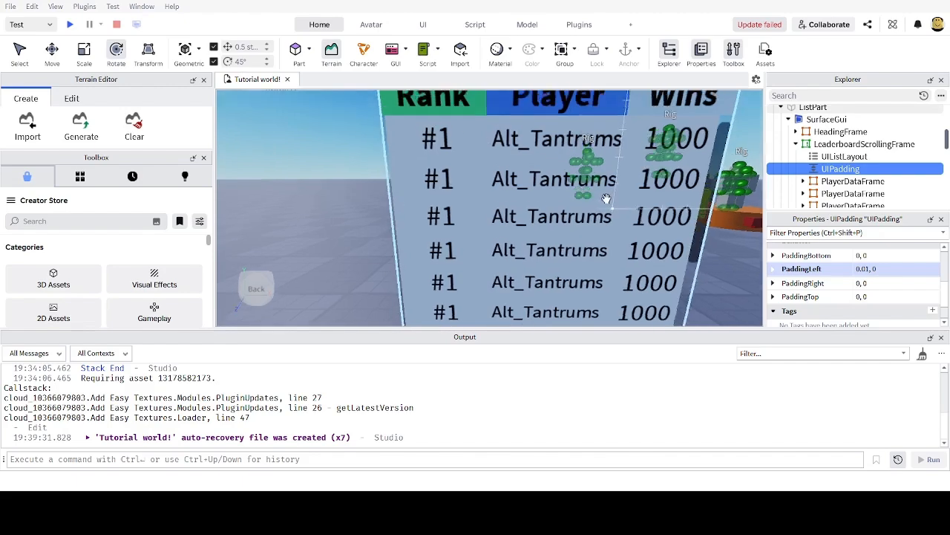
{"action": "scroll", "coordinate": [607, 199], "scroll_direction": "down", "scroll_amount": 3}
{"action": "scroll", "coordinate": [607, 200], "scroll_direction": "up", "scroll_amount": 3}
{"action": "left_click", "coordinate": [882, 296]}
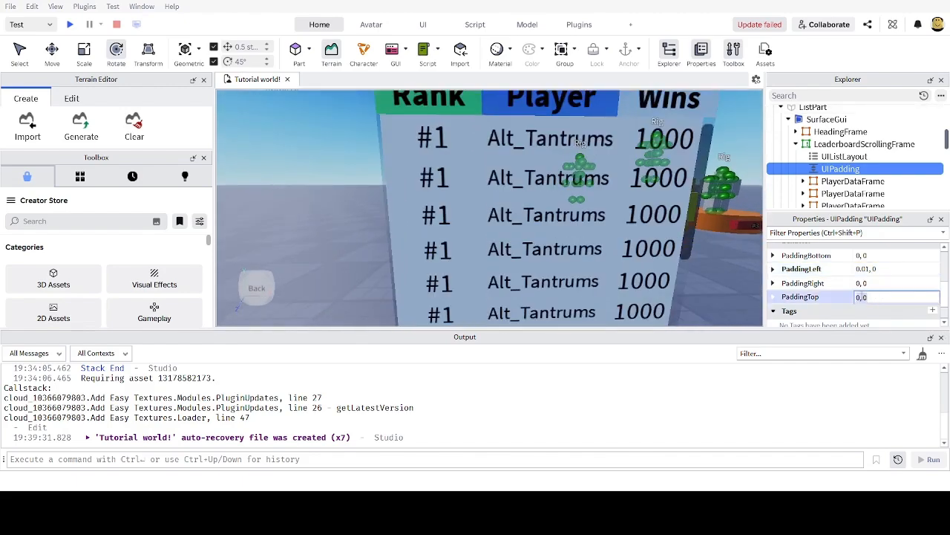
{"action": "left_click", "coordinate": [859, 297]}
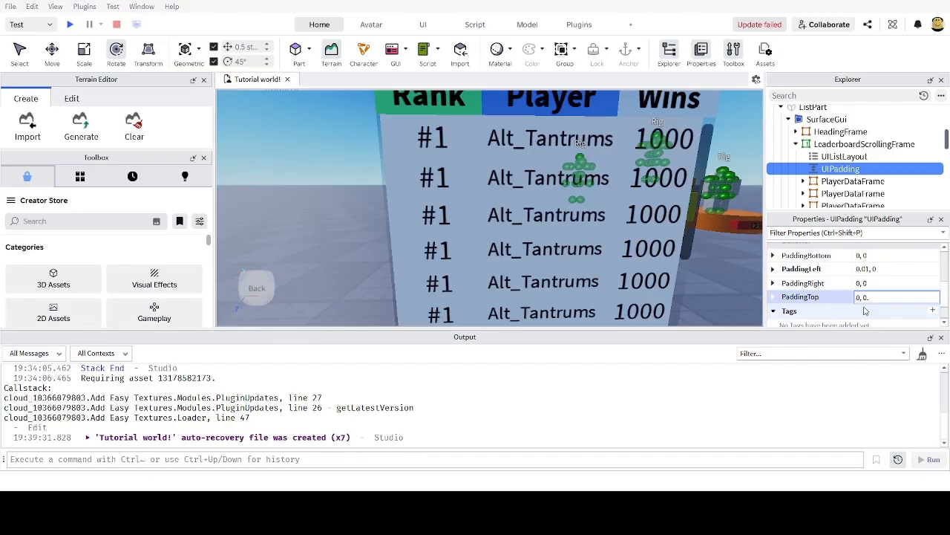
{"action": "key", "text": "Return"}
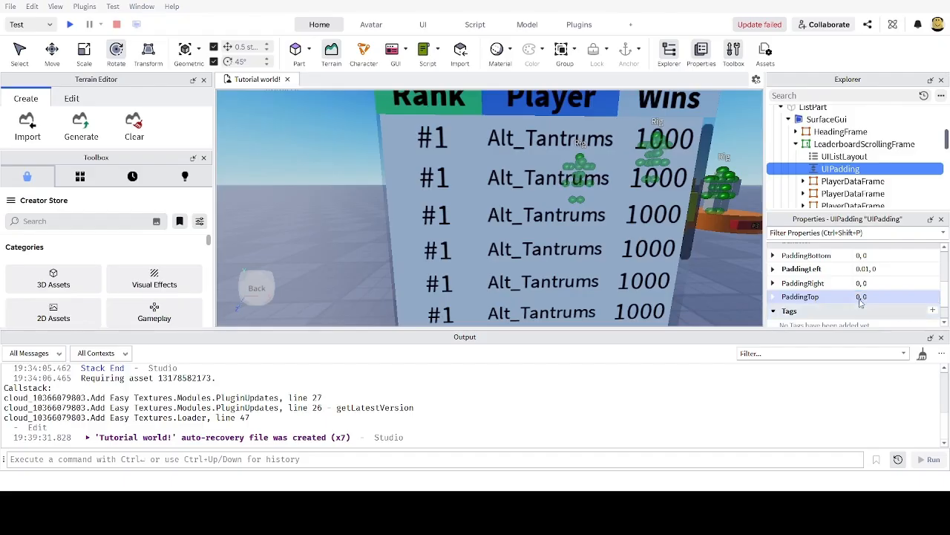
{"action": "left_click", "coordinate": [876, 297]}
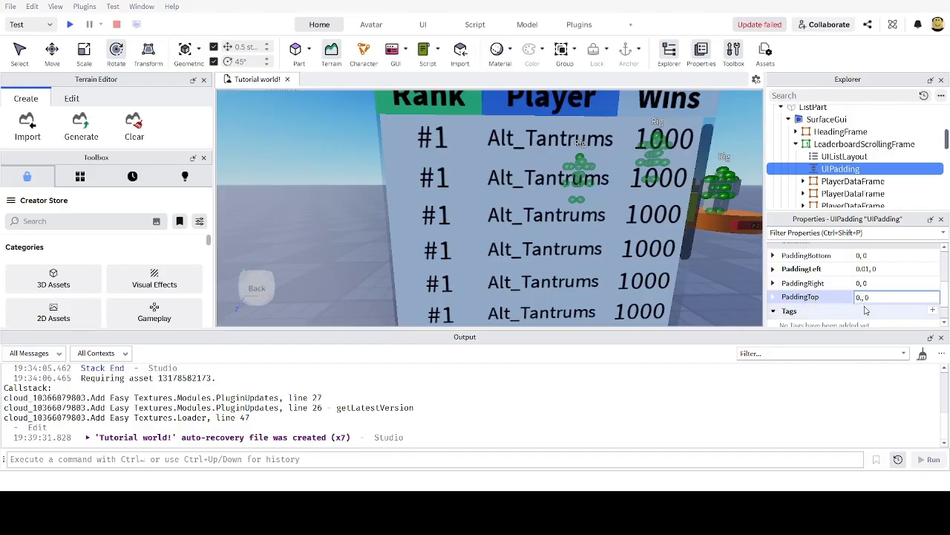
{"action": "type", "text": "1"}
{"action": "key", "text": "Return"}
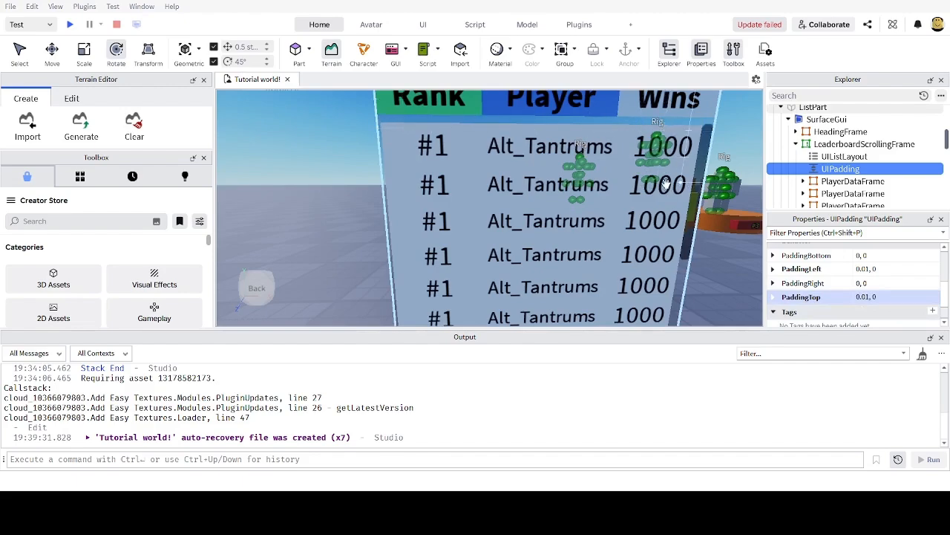
Step: Try a larger UIPadding PaddingTop of 0.05, 0
{"action": "right_click_drag", "start_coordinate": [731, 246], "coordinate": [732, 245]}
{"action": "key", "text": "s"}
{"action": "left_click", "coordinate": [868, 297]}
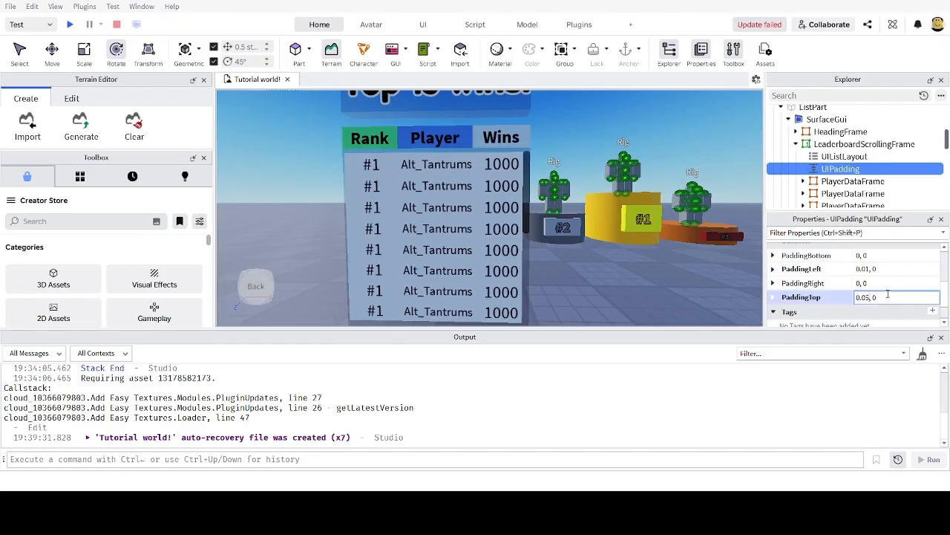
{"action": "key", "text": "Return"}
Step: Reduce PaddingTop to 0.005, 0 and check the rows beneath the header in the viewport
{"action": "left_click", "coordinate": [867, 297]}
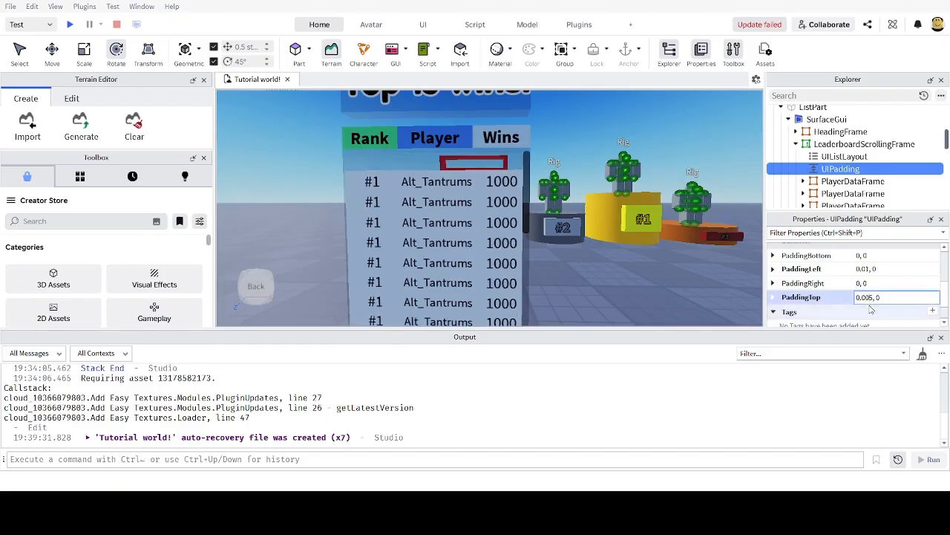
{"action": "key", "text": "Return"}
{"action": "key", "text": "s"}
{"action": "key", "text": "a"}
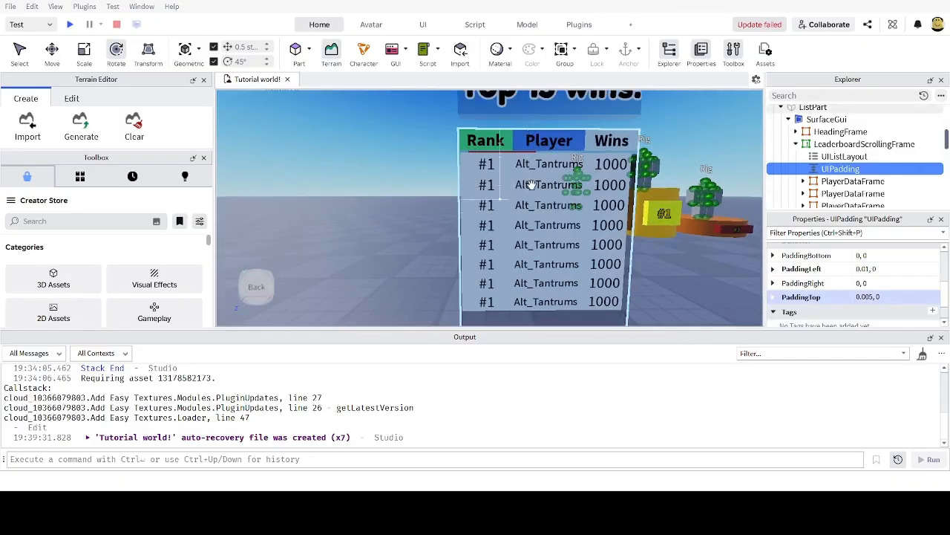
{"action": "scroll", "coordinate": [625, 225], "scroll_direction": "up", "scroll_amount": 4}
{"action": "scroll", "coordinate": [625, 225], "scroll_direction": "down", "scroll_amount": 5}
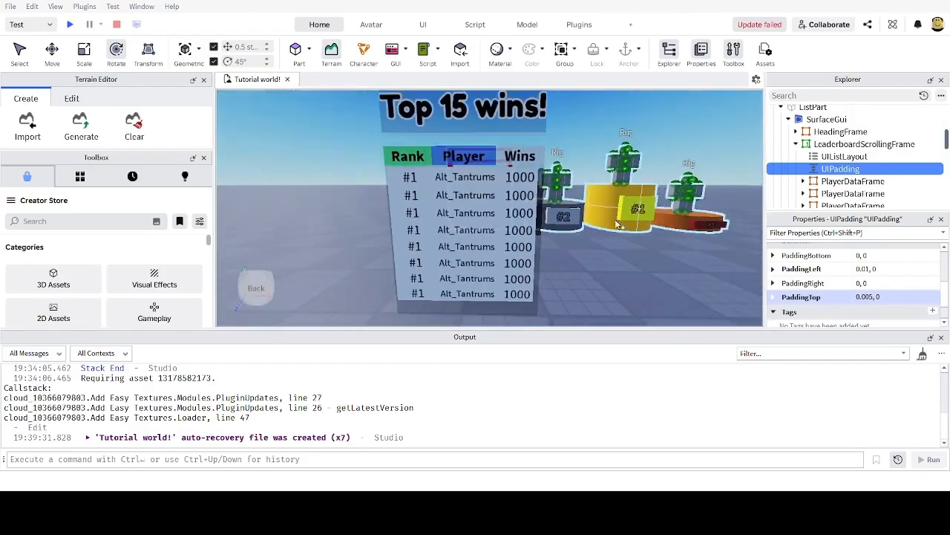
{"action": "scroll", "coordinate": [623, 225], "scroll_direction": "up", "scroll_amount": 3}
{"action": "scroll", "coordinate": [659, 209], "scroll_direction": "down", "scroll_amount": 5}
{"action": "scroll", "coordinate": [642, 209], "scroll_direction": "up", "scroll_amount": 4}
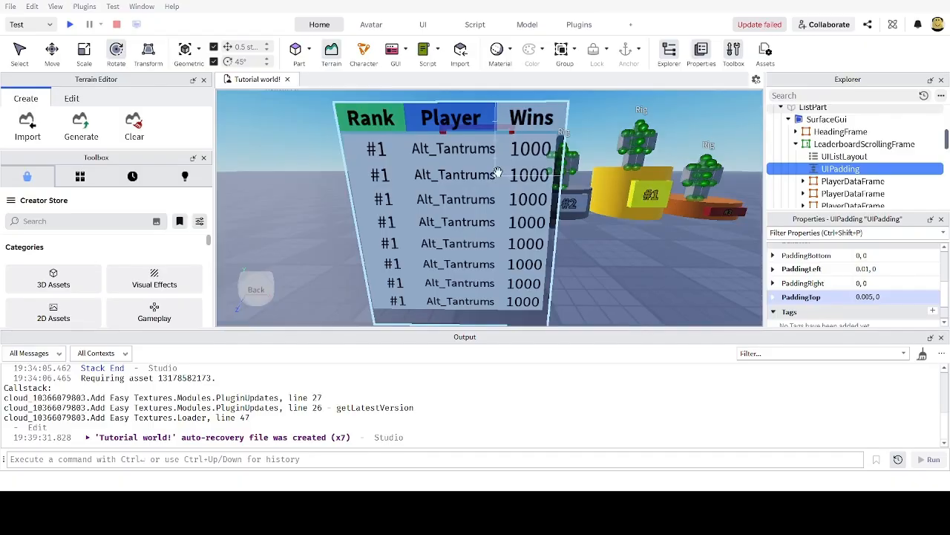
{"action": "scroll", "coordinate": [498, 173], "scroll_direction": "up", "scroll_amount": 3}
{"action": "scroll", "coordinate": [420, 162], "scroll_direction": "down", "scroll_amount": 2}
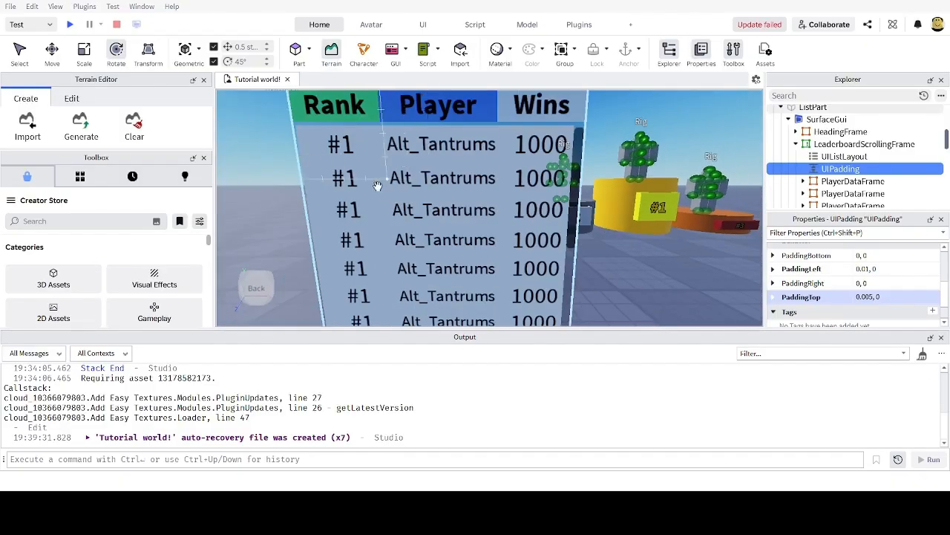
Step: Select the scrolling frame's UIListLayout and set its Padding to 0.01, 0
{"action": "left_click", "coordinate": [839, 157]}
{"action": "scroll", "coordinate": [835, 267], "scroll_direction": "up", "scroll_amount": 3}
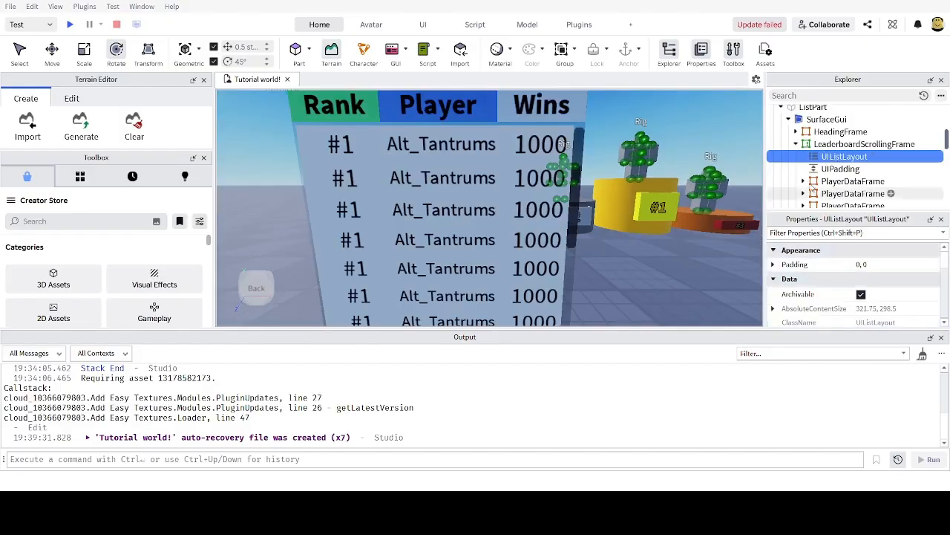
{"action": "left_click", "coordinate": [861, 265]}
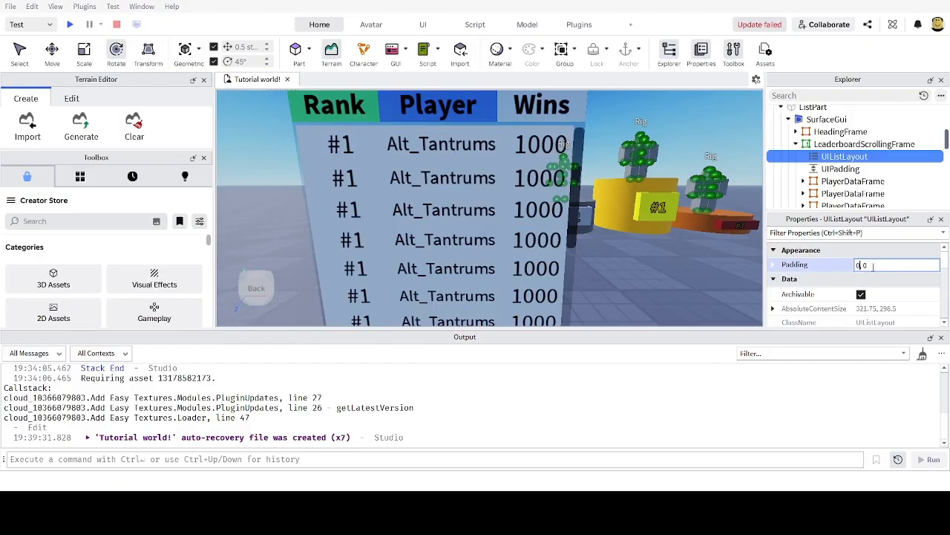
{"action": "key", "text": "Return"}
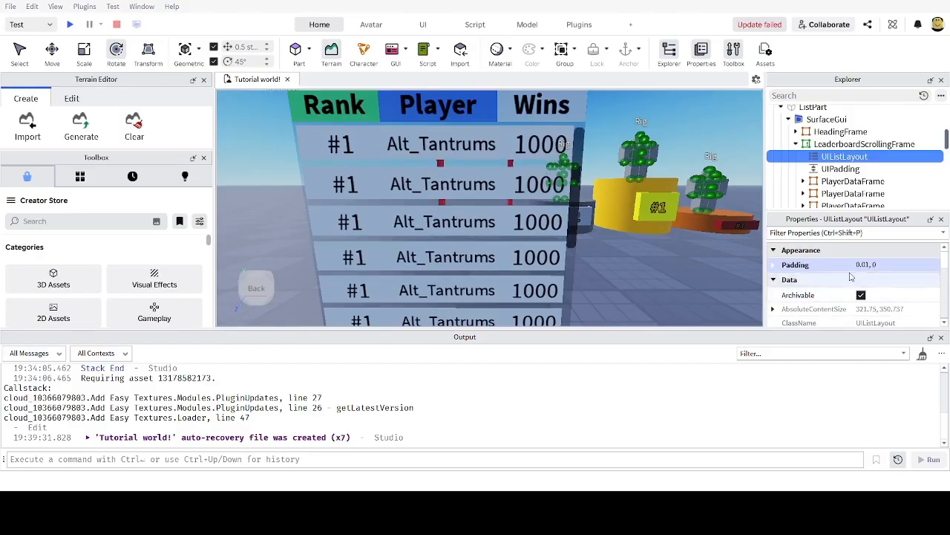
Step: Tighten the Padding to 0.005, 0 and scroll the leaderboard to test the spacing
{"action": "left_click", "coordinate": [866, 265]}
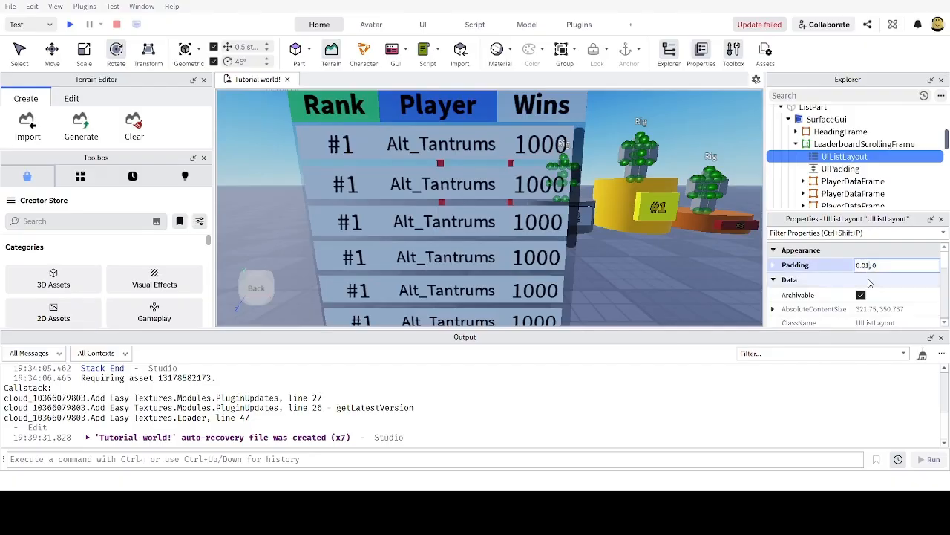
{"action": "type", "text": "05"}
{"action": "key", "text": "Return"}
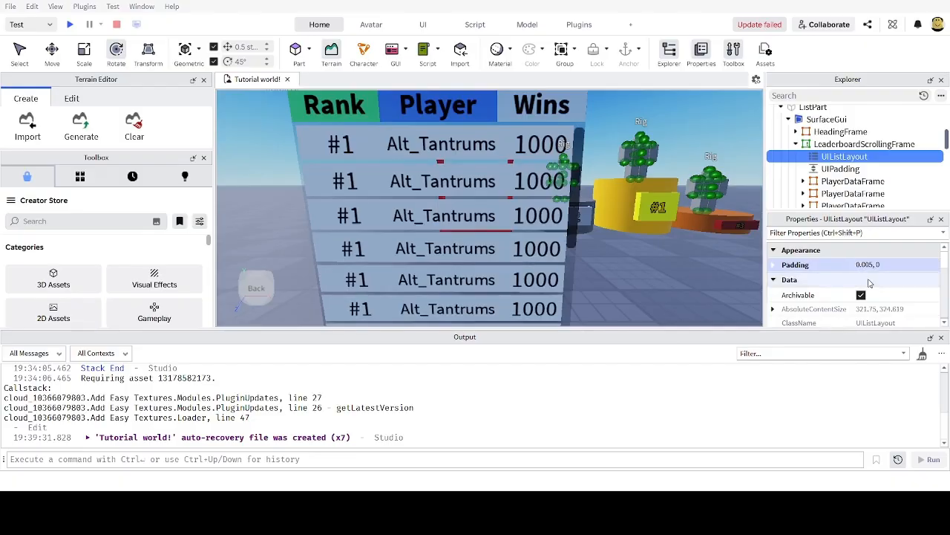
{"action": "right_click_drag", "start_coordinate": [620, 245], "coordinate": [620, 234]}
{"action": "scroll", "coordinate": [621, 247], "scroll_direction": "down", "scroll_amount": 3}
{"action": "scroll", "coordinate": [511, 195], "scroll_direction": "up", "scroll_amount": 3}
{"action": "scroll", "coordinate": [500, 196], "scroll_direction": "down", "scroll_amount": 3}
{"action": "scroll", "coordinate": [500, 197], "scroll_direction": "up", "scroll_amount": 5}
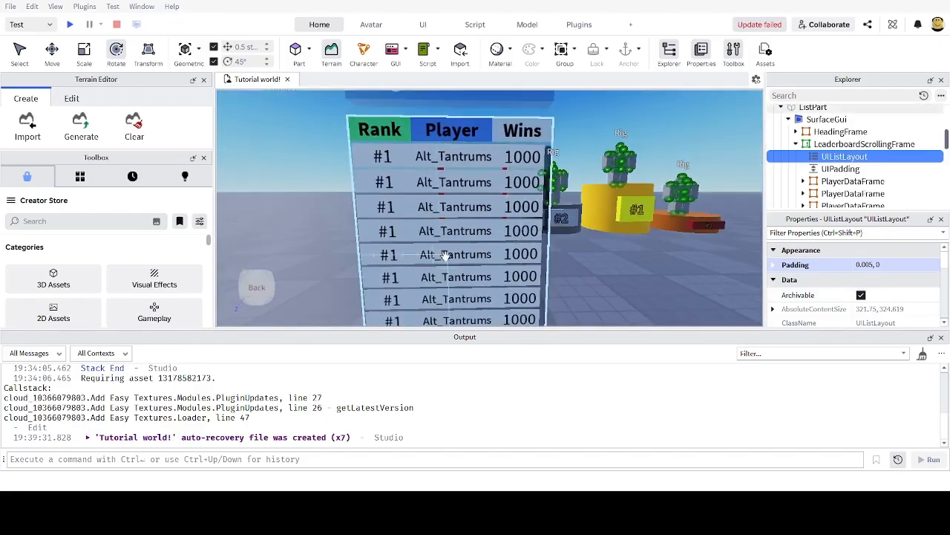
{"action": "scroll", "coordinate": [445, 256], "scroll_direction": "down", "scroll_amount": 5}
{"action": "scroll", "coordinate": [446, 256], "scroll_direction": "up", "scroll_amount": 4}
{"action": "scroll", "coordinate": [446, 256], "scroll_direction": "down", "scroll_amount": 6}
{"action": "scroll", "coordinate": [445, 256], "scroll_direction": "up", "scroll_amount": 6}
{"action": "scroll", "coordinate": [446, 256], "scroll_direction": "down", "scroll_amount": 3}
{"action": "scroll", "coordinate": [445, 256], "scroll_direction": "up", "scroll_amount": 3}
{"action": "scroll", "coordinate": [585, 242], "scroll_direction": "down", "scroll_amount": 4}
{"action": "scroll", "coordinate": [579, 241], "scroll_direction": "up", "scroll_amount": 4}
{"action": "right_click_drag", "start_coordinate": [577, 240], "coordinate": [578, 246]}
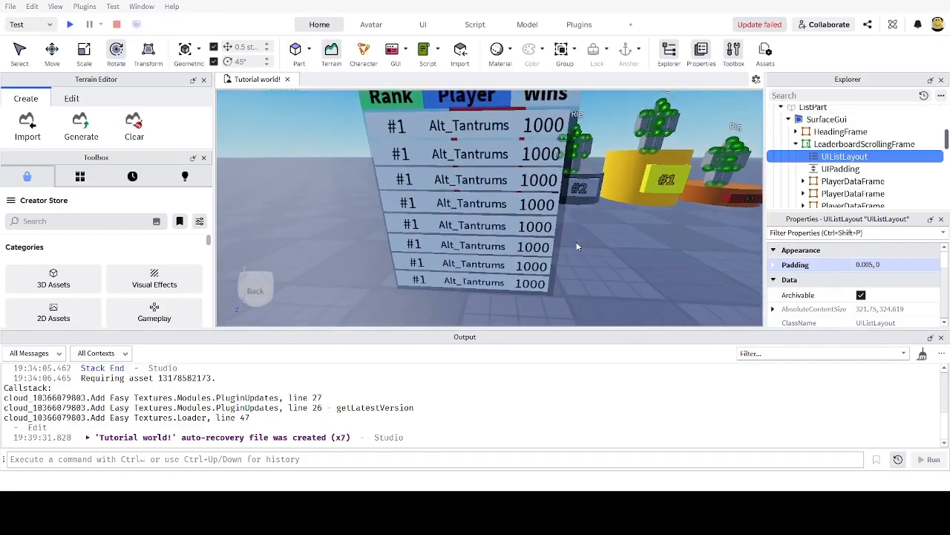
{"action": "scroll", "coordinate": [578, 245], "scroll_direction": "down", "scroll_amount": 3}
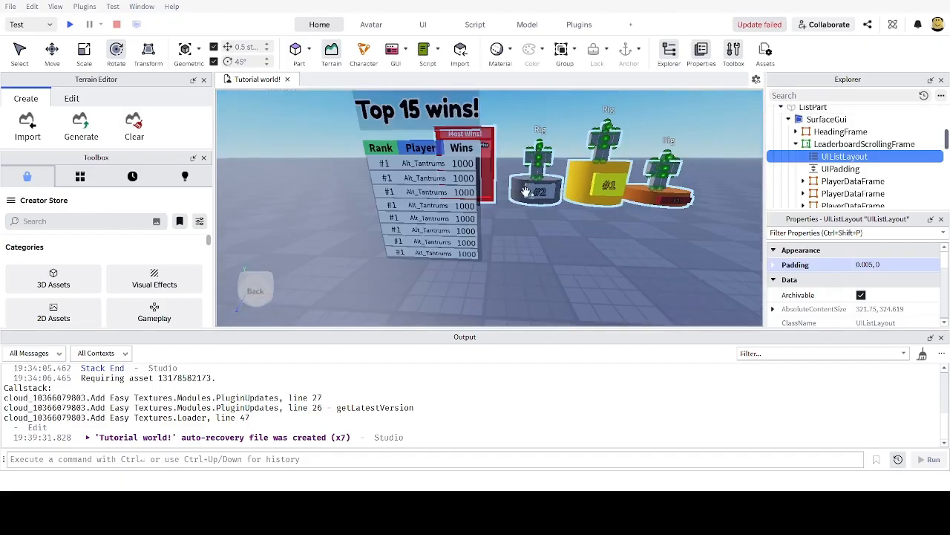
{"action": "scroll", "coordinate": [564, 222], "scroll_direction": "up", "scroll_amount": 3}
{"action": "scroll", "coordinate": [533, 140], "scroll_direction": "up", "scroll_amount": 1}
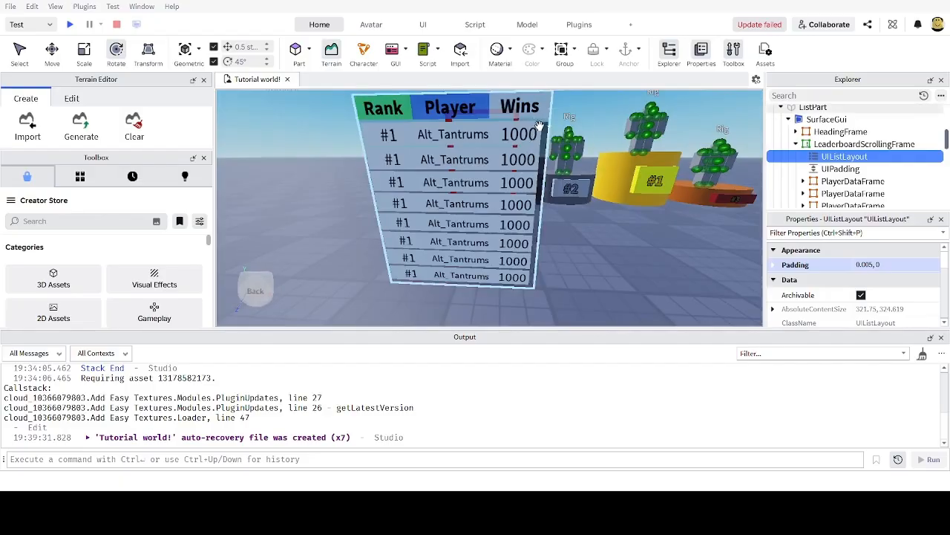
Step: Select LeaderboardScrollingFrame and filter its properties by 'tran'
{"action": "left_click", "coordinate": [845, 145]}
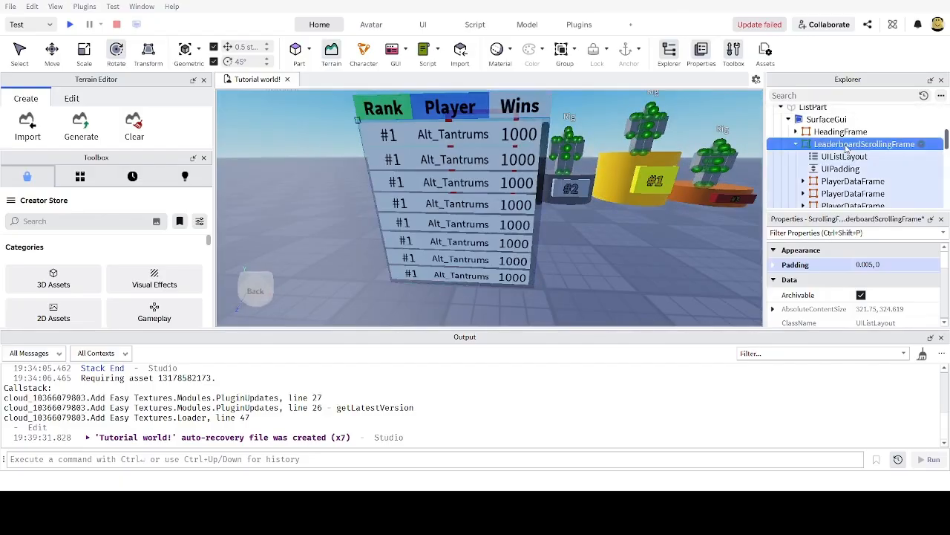
{"action": "left_click", "coordinate": [806, 233]}
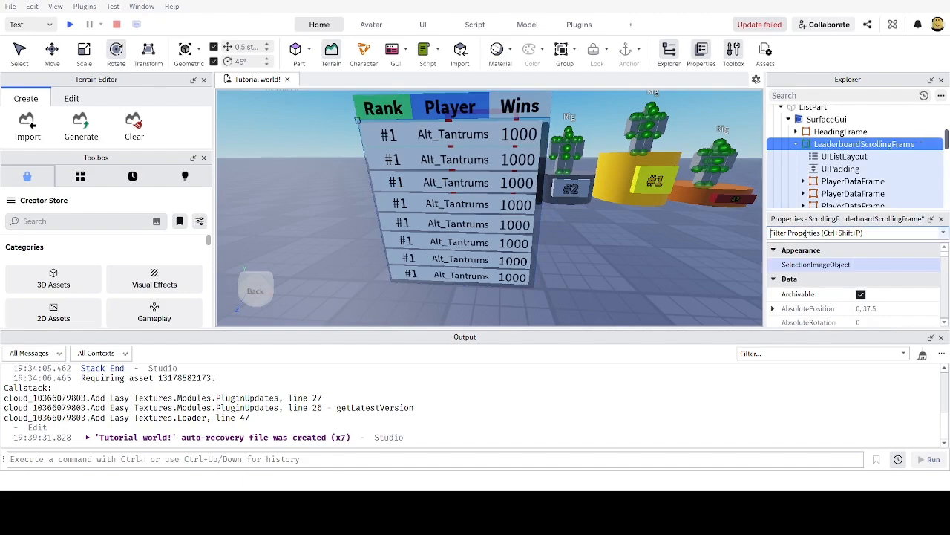
{"action": "type", "text": "scol"}
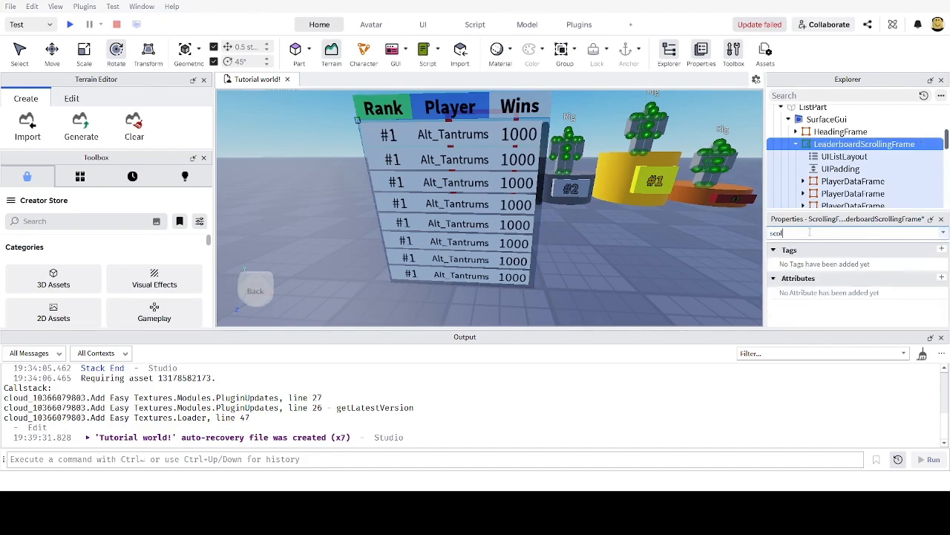
{"action": "key", "text": "BackSpace"}
{"action": "key", "text": "BackSpace"}
{"action": "key", "text": "BackSpace"}
{"action": "key", "text": "BackSpace"}
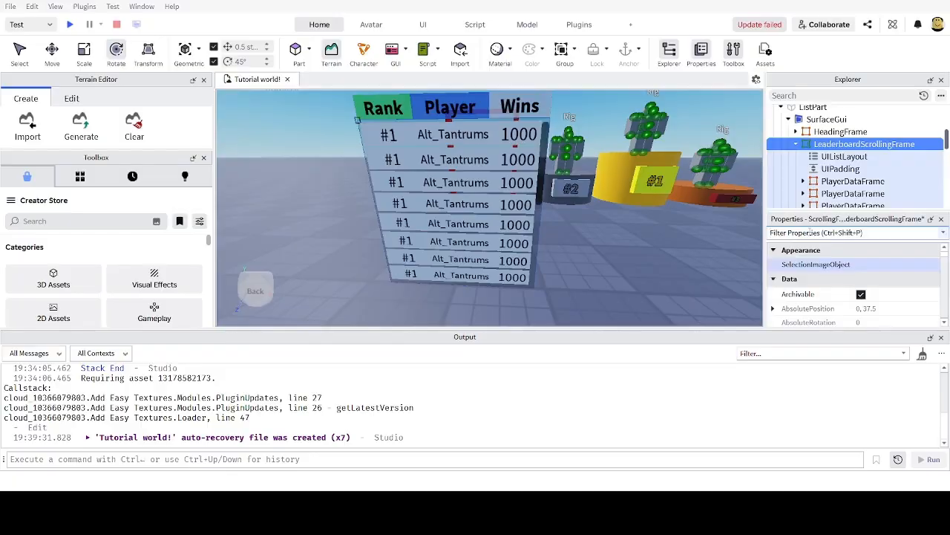
{"action": "type", "text": "can"}
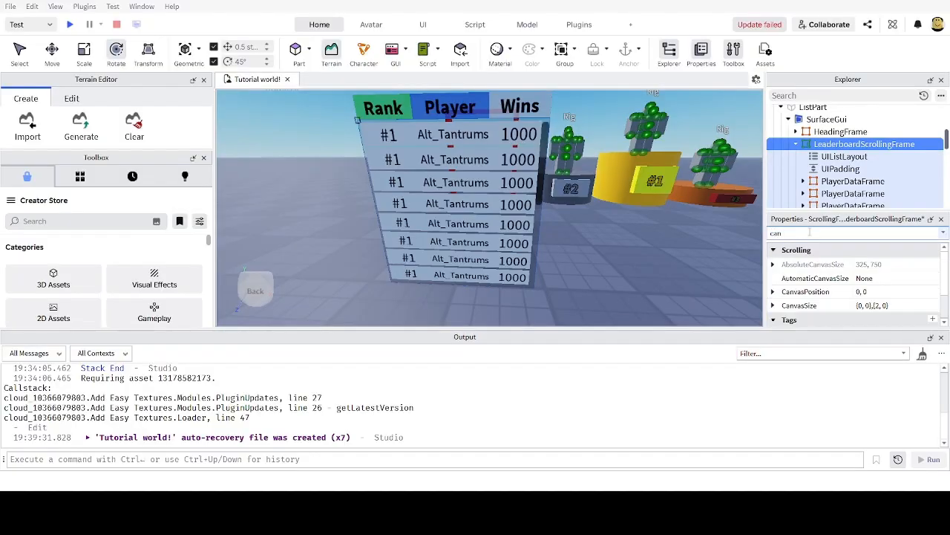
{"action": "scroll", "coordinate": [844, 275], "scroll_direction": "down", "scroll_amount": 2}
{"action": "key", "text": "BackSpace"}
{"action": "key", "text": "BackSpace"}
{"action": "key", "text": "BackSpace"}
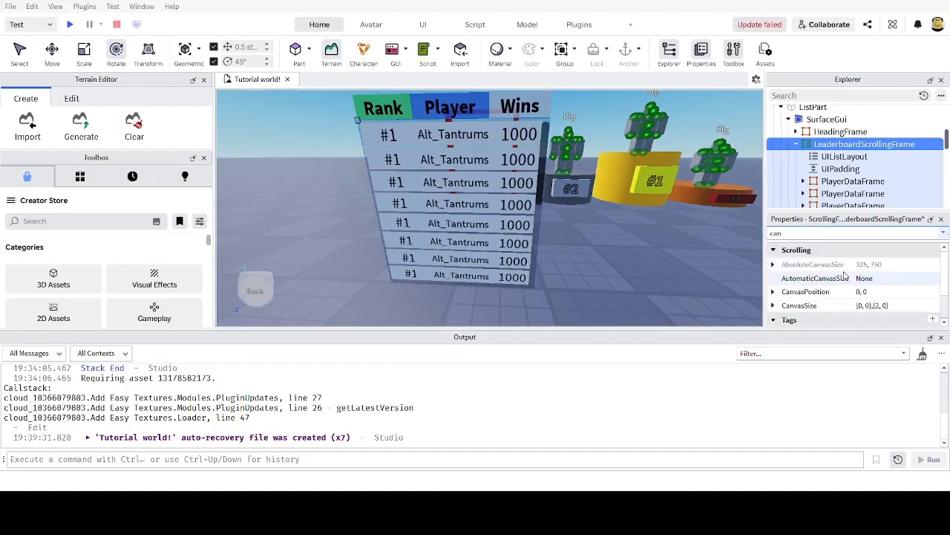
{"action": "type", "text": "tran"}
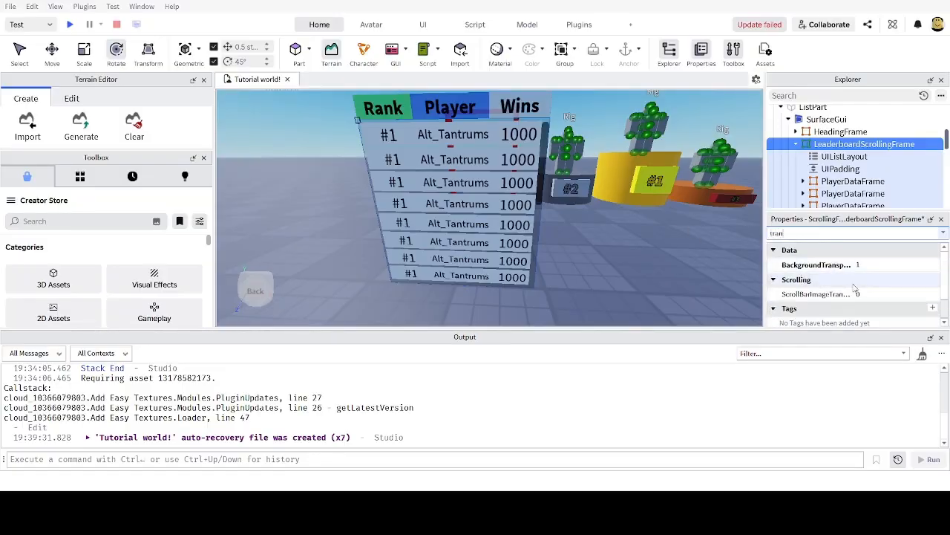
{"action": "scroll", "coordinate": [854, 287], "scroll_direction": "down", "scroll_amount": 1}
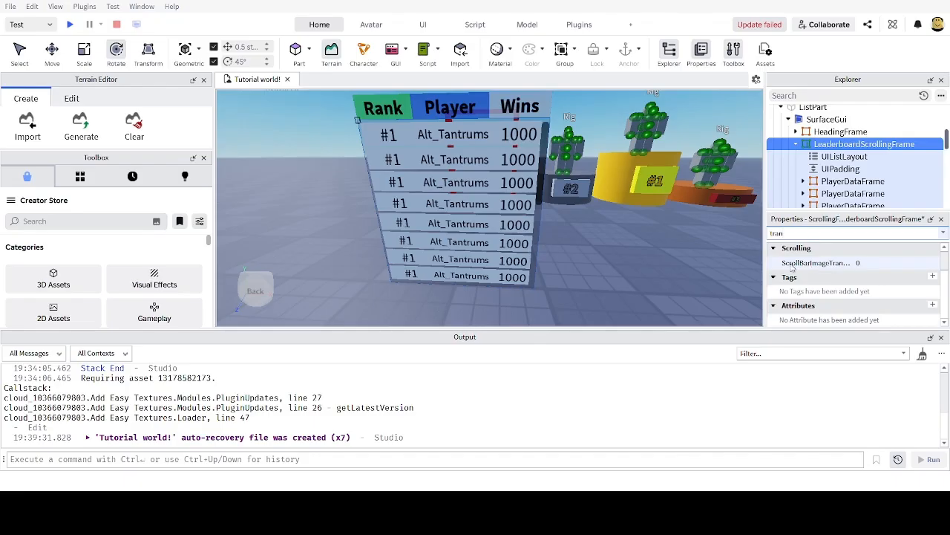
Step: Set ScrollBarImageTransparency to 1 and view the leaderboard
{"action": "left_click", "coordinate": [880, 263]}
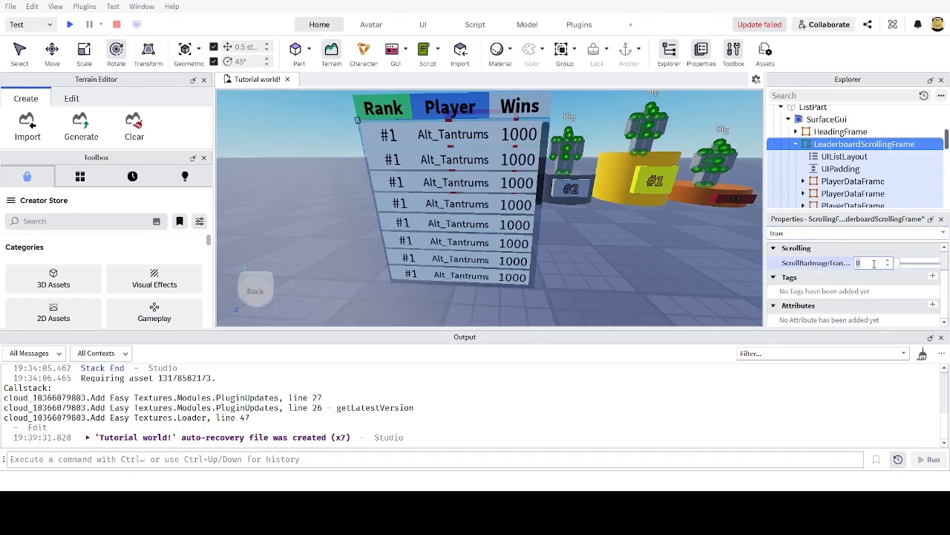
{"action": "type", "text": "1"}
{"action": "key", "text": "Return"}
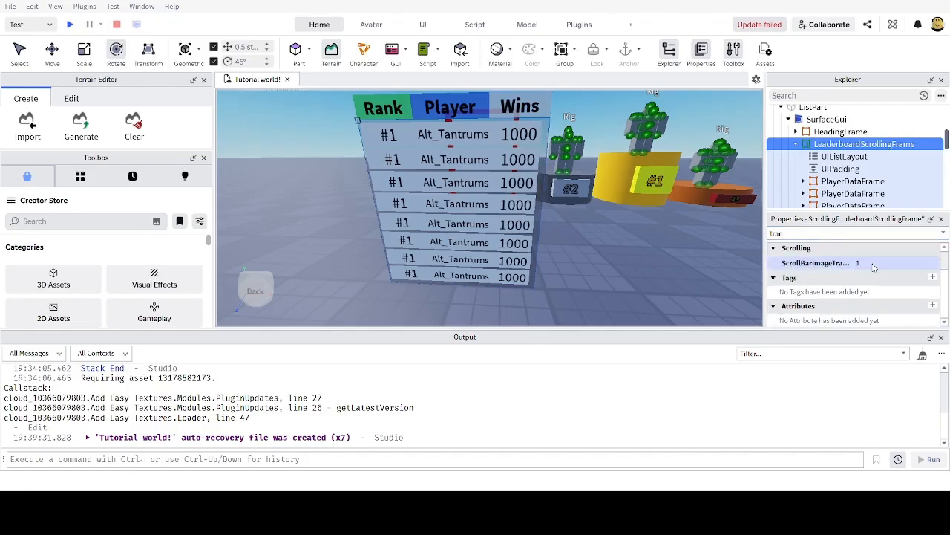
{"action": "right_click_drag", "start_coordinate": [632, 281], "coordinate": [632, 269]}
{"action": "key", "text": "w"}
{"action": "key", "text": "s"}
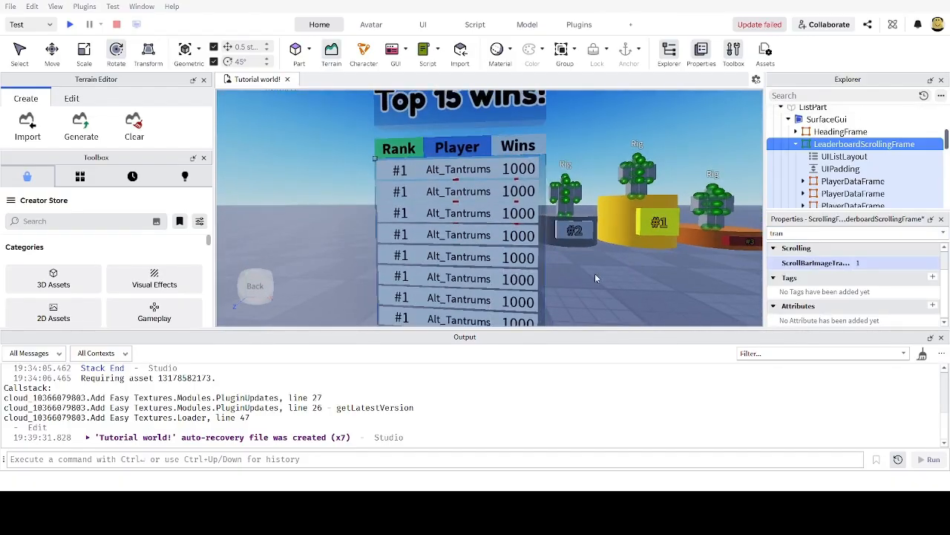
Step: Fly the camera around the Top 15 wins! board, then reselect LeaderboardScrollingFrame in Explorer
{"action": "right_click_drag", "start_coordinate": [599, 272], "coordinate": [600, 277]}
{"action": "left_click", "coordinate": [818, 235]}
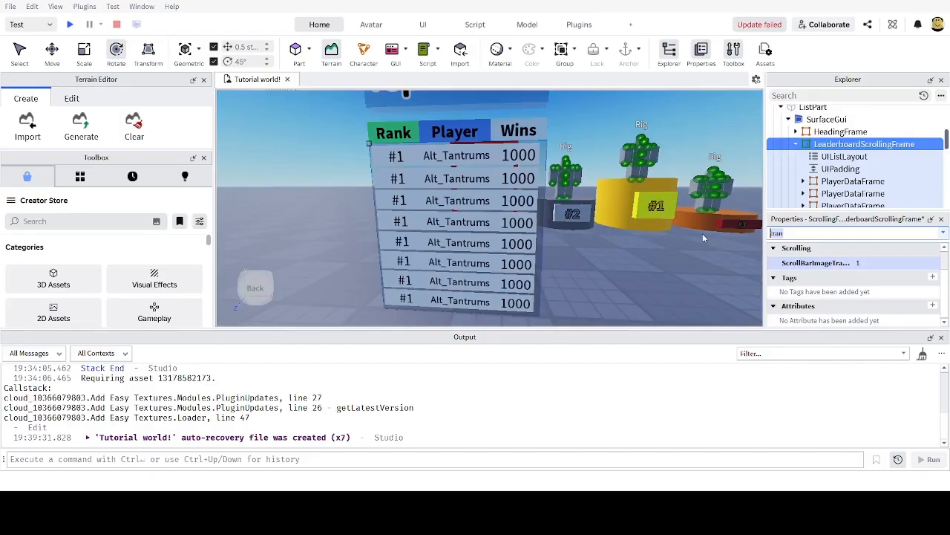
{"action": "left_click", "coordinate": [618, 274]}
{"action": "key", "text": "s"}
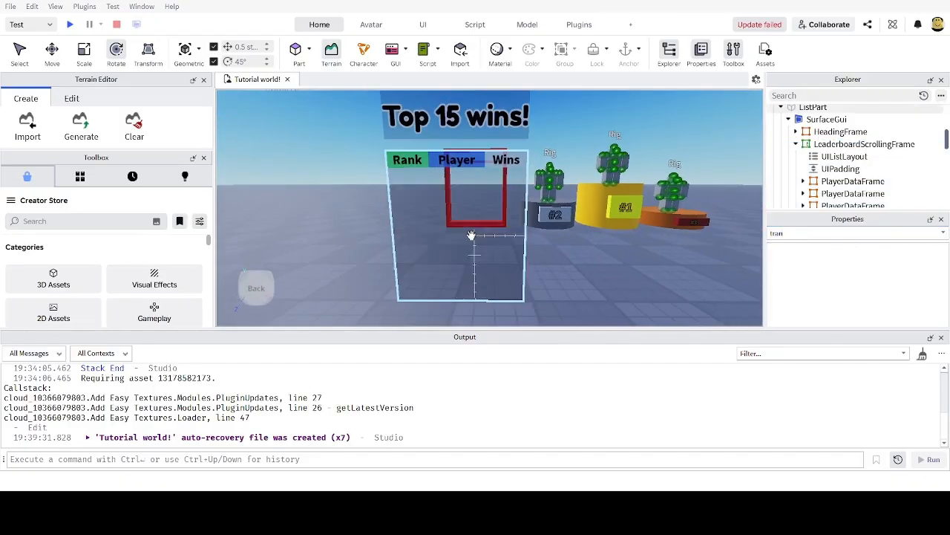
{"action": "key", "text": "w"}
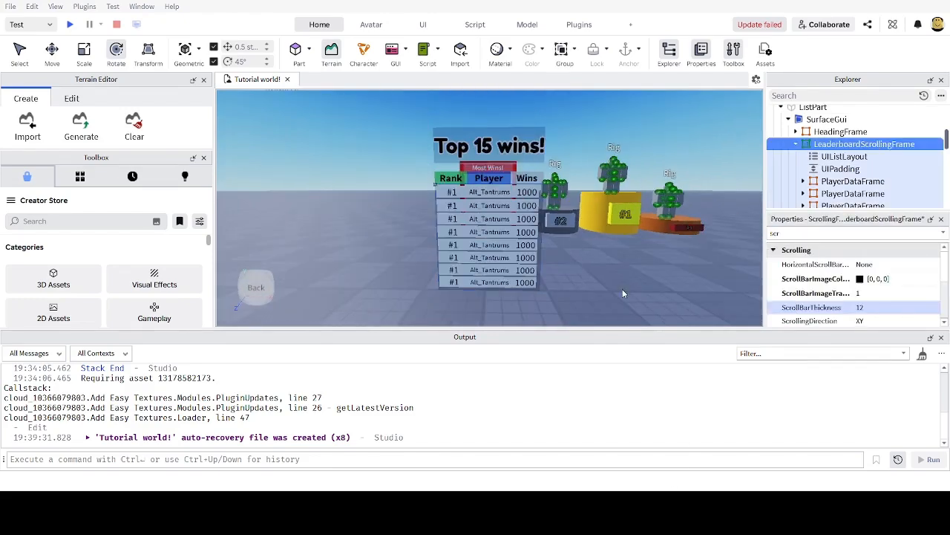
{"action": "scroll", "coordinate": [622, 293], "scroll_direction": "up", "scroll_amount": 5}
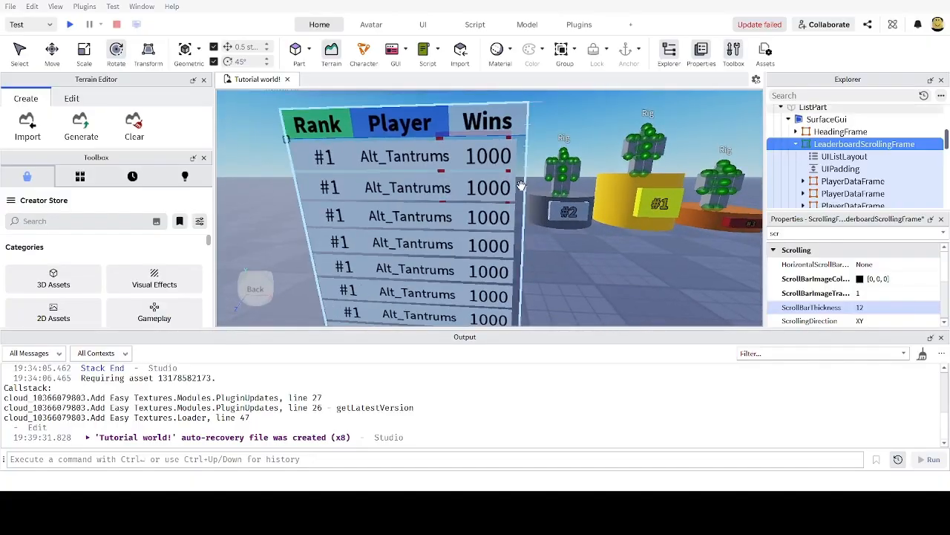
{"action": "scroll", "coordinate": [519, 184], "scroll_direction": "down", "scroll_amount": 4}
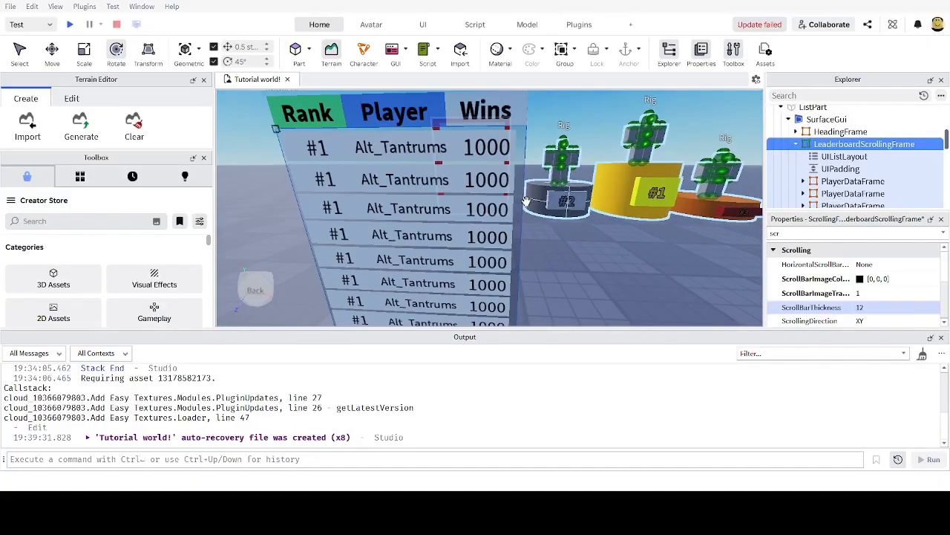
{"action": "scroll", "coordinate": [519, 185], "scroll_direction": "up", "scroll_amount": 2}
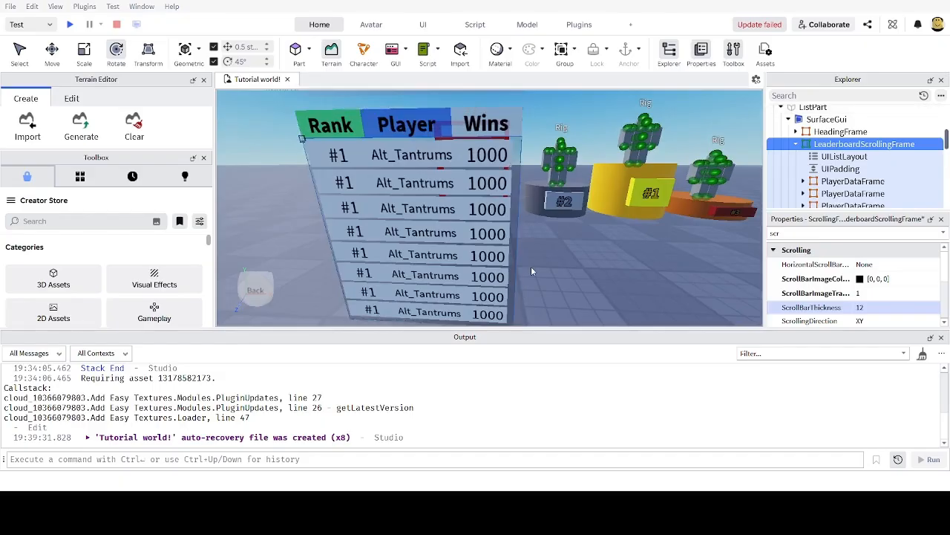
{"action": "key", "text": "a"}
{"action": "right_click_drag", "start_coordinate": [531, 266], "coordinate": [532, 266]}
{"action": "key", "text": "d"}
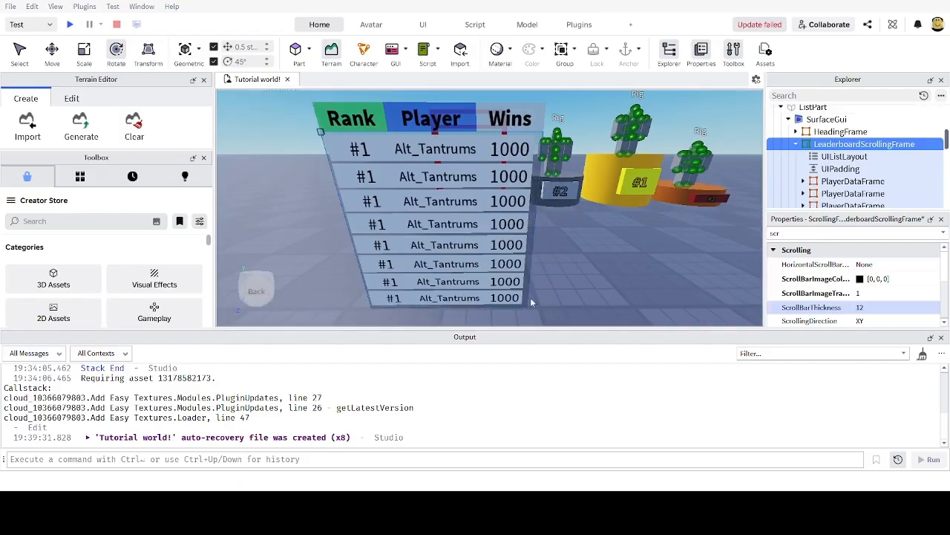
{"action": "scroll", "coordinate": [586, 218], "scroll_direction": "down", "scroll_amount": 3}
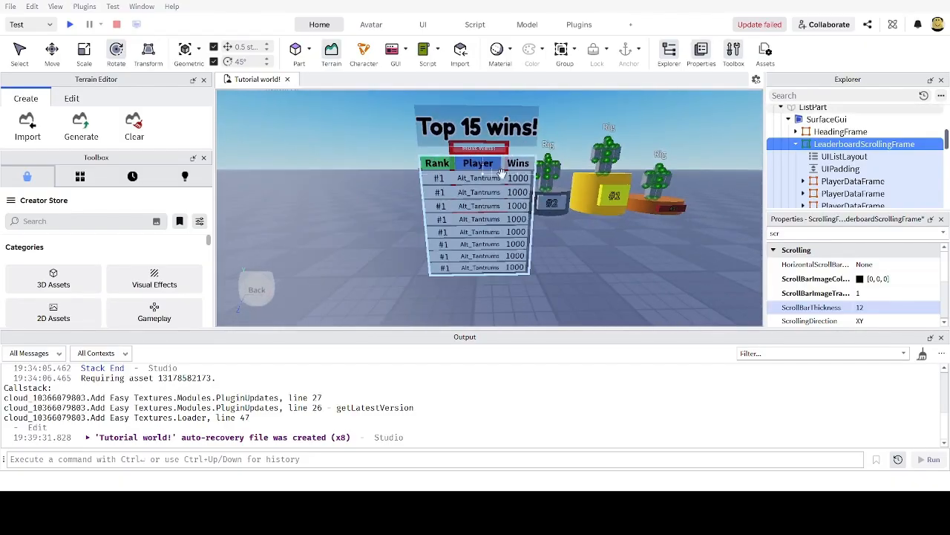
{"action": "scroll", "coordinate": [571, 216], "scroll_direction": "up", "scroll_amount": 3}
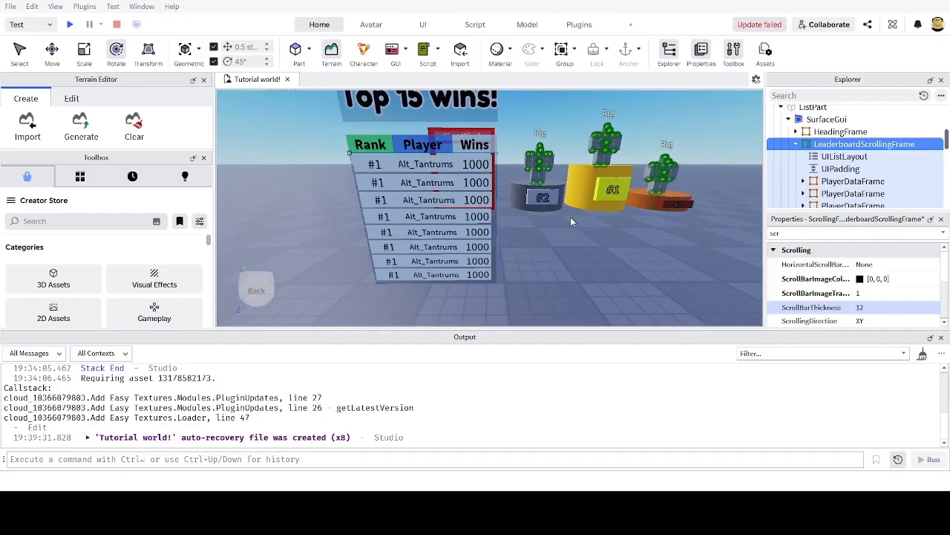
{"action": "scroll", "coordinate": [571, 217], "scroll_direction": "down", "scroll_amount": 2}
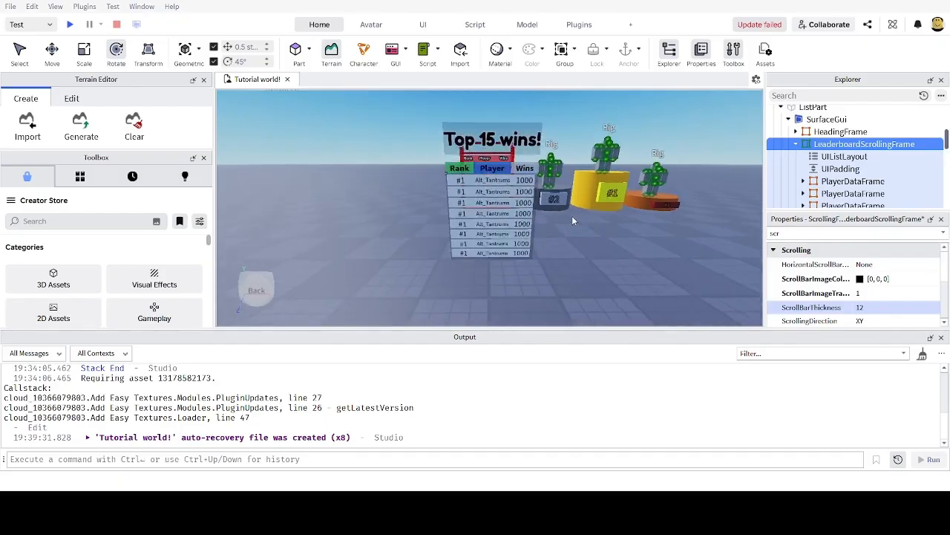
{"action": "left_click", "coordinate": [824, 133]}
{"action": "left_click", "coordinate": [824, 145]}
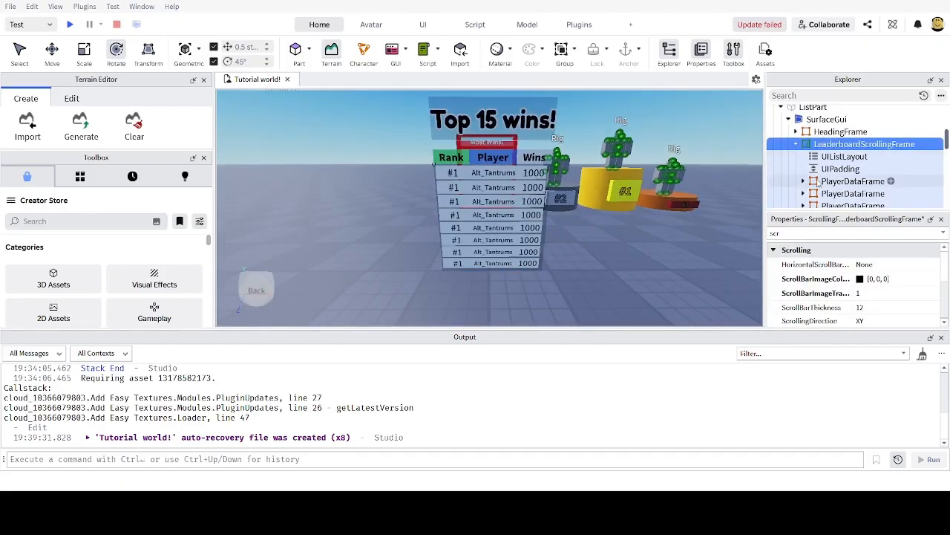
Step: Filter properties by 'scr' and set ScrollBarThickness to 0, then zoom in to inspect
{"action": "left_click_drag", "start_coordinate": [796, 235], "coordinate": [705, 237]}
{"action": "type", "text": "scr"}
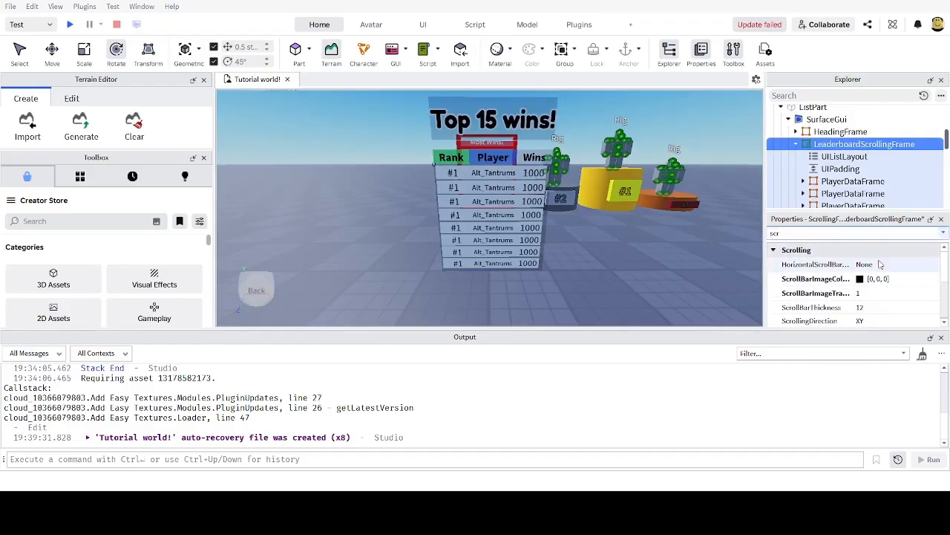
{"action": "scroll", "coordinate": [867, 277], "scroll_direction": "down", "scroll_amount": 2}
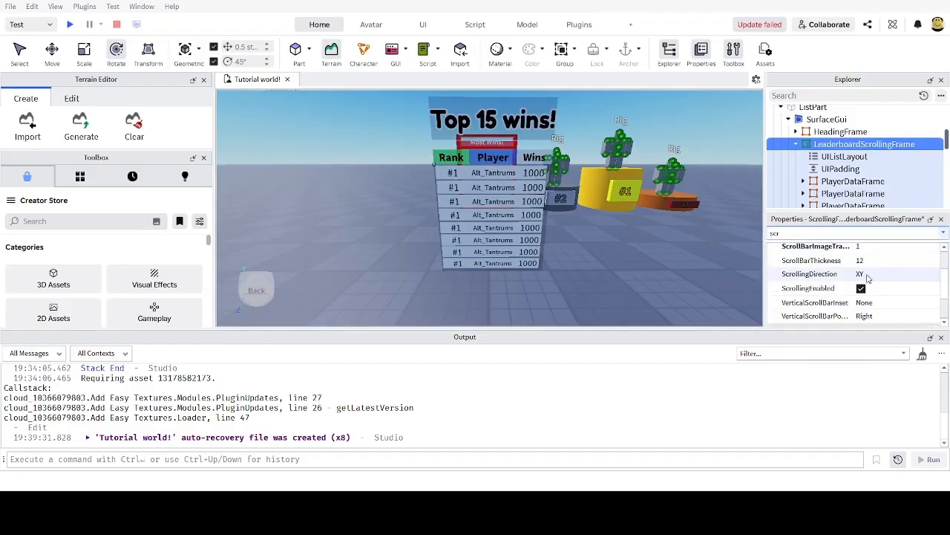
{"action": "scroll", "coordinate": [867, 276], "scroll_direction": "up", "scroll_amount": 2}
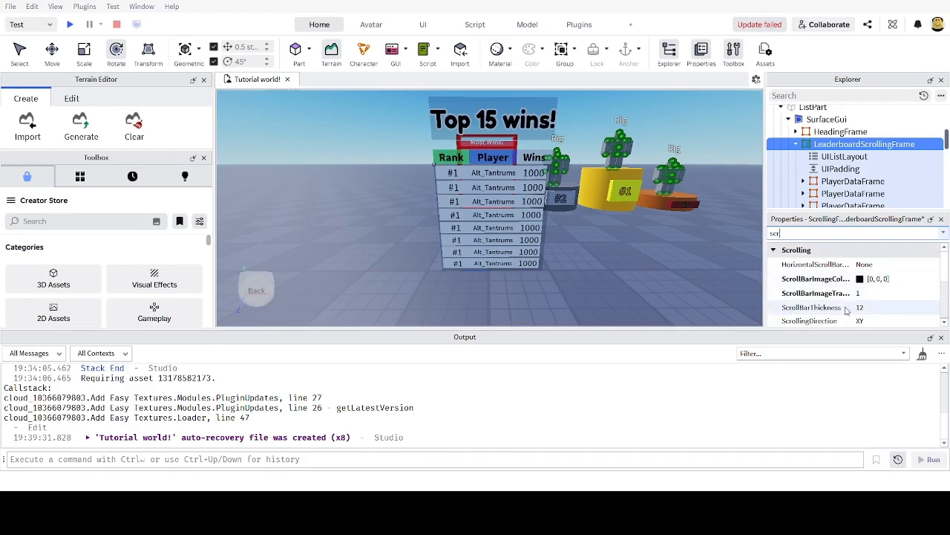
{"action": "left_click", "coordinate": [879, 311]}
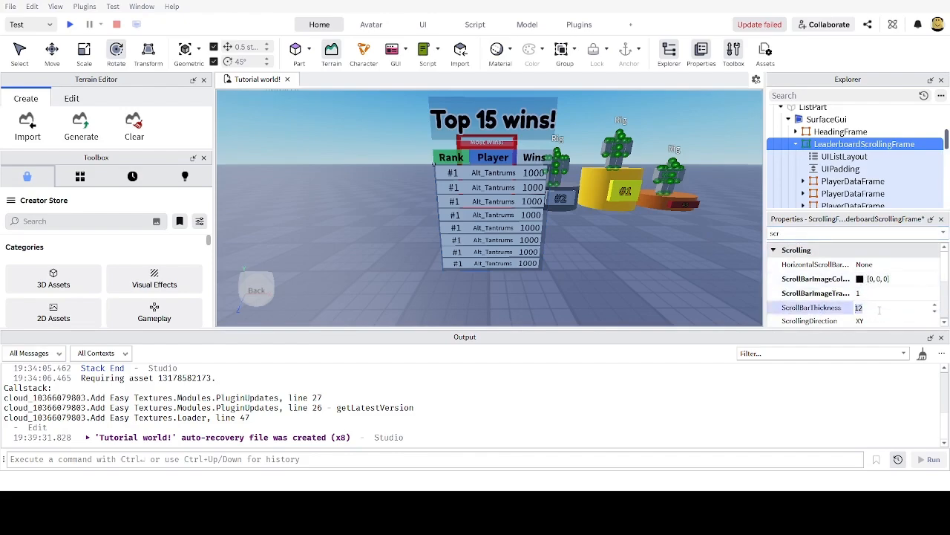
{"action": "key", "text": "Return"}
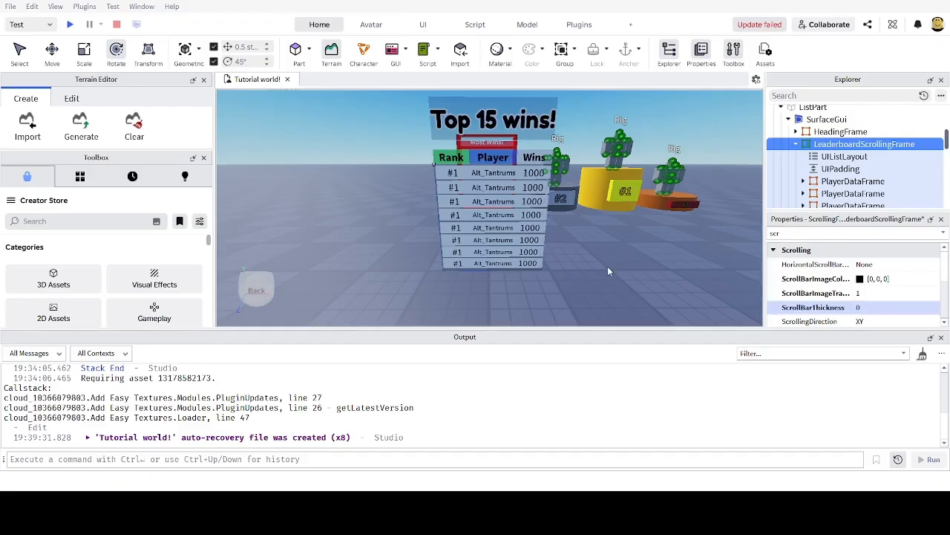
{"action": "scroll", "coordinate": [608, 271], "scroll_direction": "up", "scroll_amount": 3}
{"action": "scroll", "coordinate": [478, 259], "scroll_direction": "down", "scroll_amount": 3}
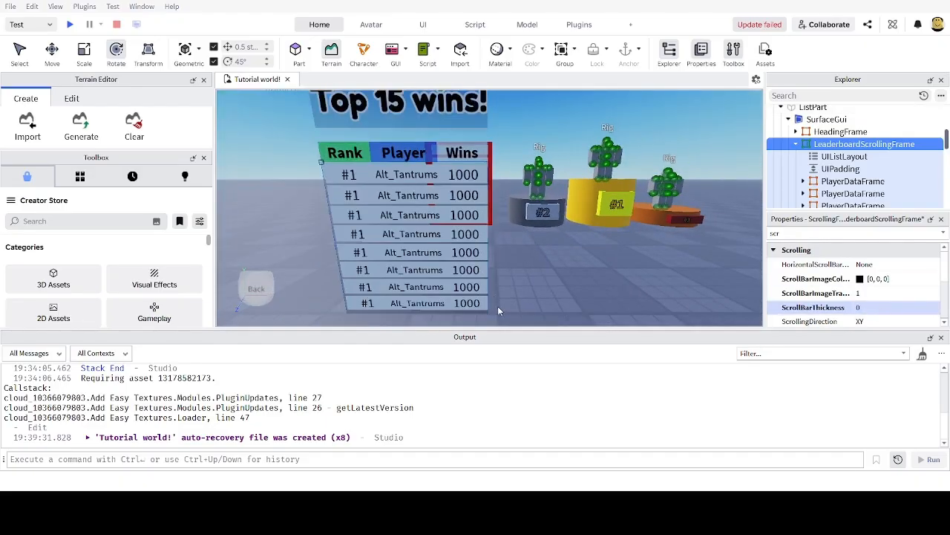
{"action": "scroll", "coordinate": [498, 306], "scroll_direction": "up", "scroll_amount": 3}
{"action": "scroll", "coordinate": [510, 190], "scroll_direction": "down", "scroll_amount": 1}
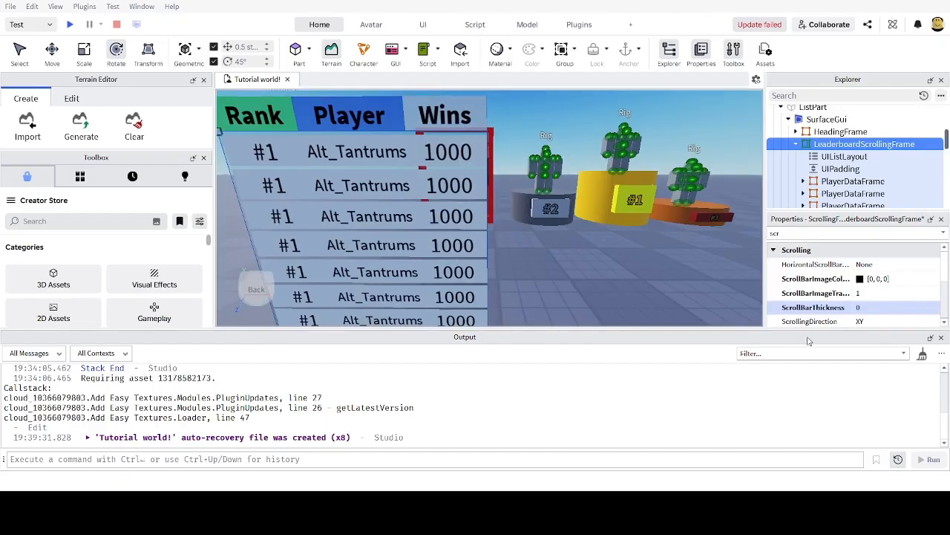
Step: Select the UIPadding and set PaddingRight to 0.01, 0
{"action": "left_click", "coordinate": [830, 169]}
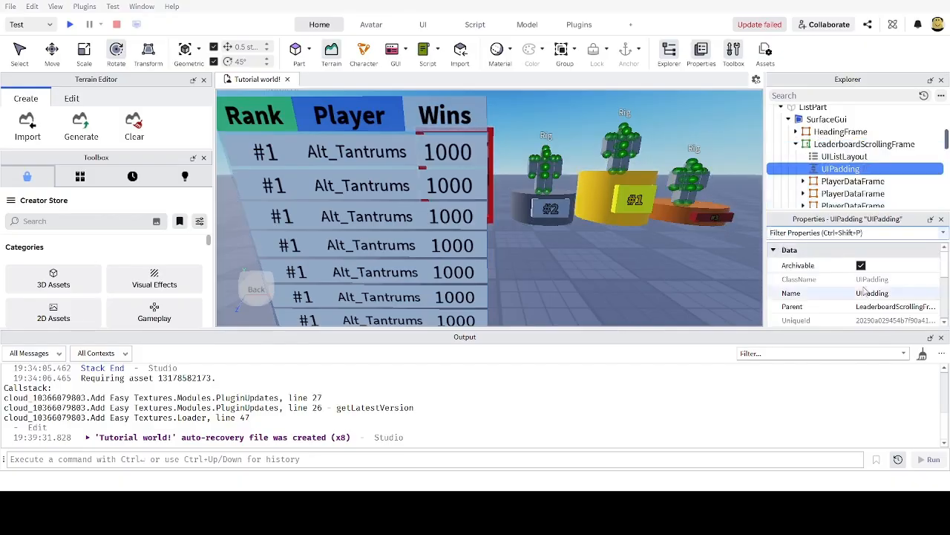
{"action": "scroll", "coordinate": [868, 282], "scroll_direction": "down", "scroll_amount": 3}
{"action": "scroll", "coordinate": [871, 281], "scroll_direction": "up", "scroll_amount": 2}
{"action": "scroll", "coordinate": [870, 281], "scroll_direction": "down", "scroll_amount": 2}
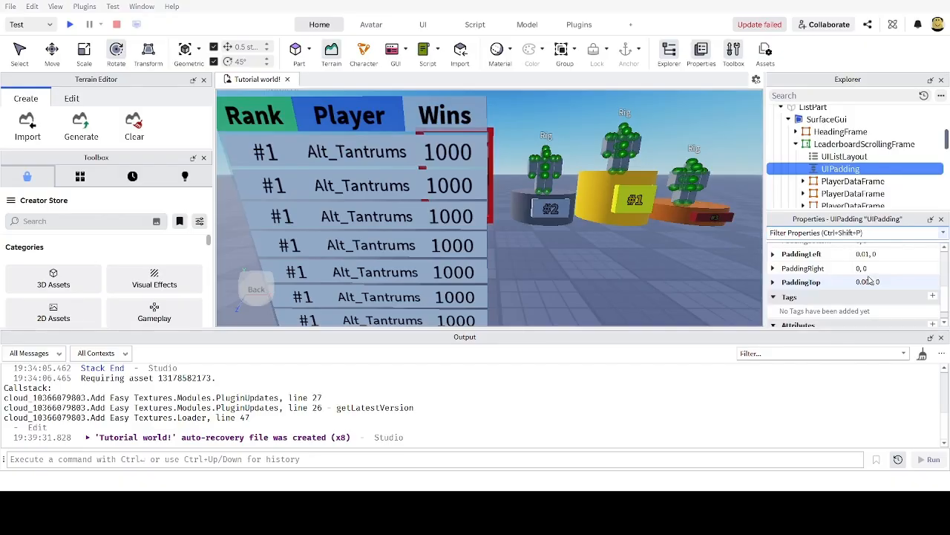
{"action": "left_click", "coordinate": [859, 268]}
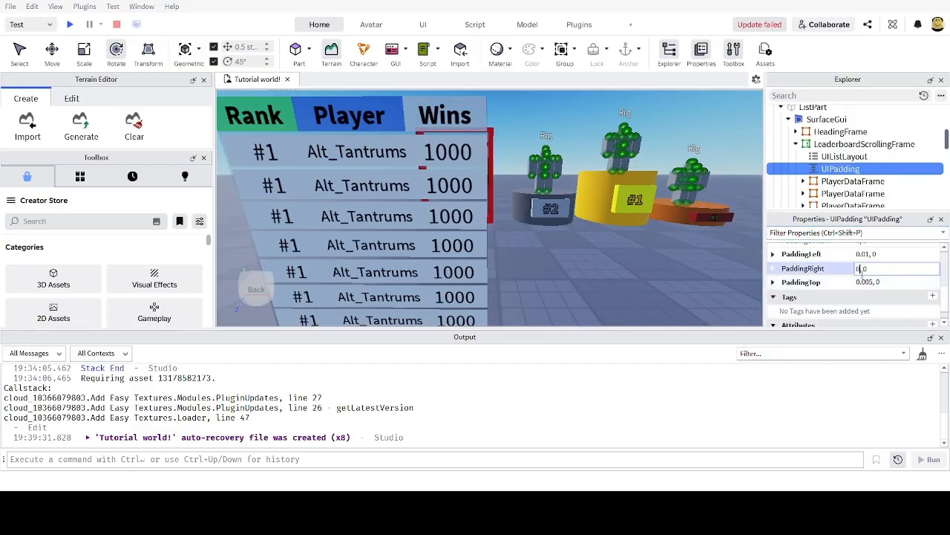
{"action": "type", "text": "1"}
{"action": "key", "text": "Return"}
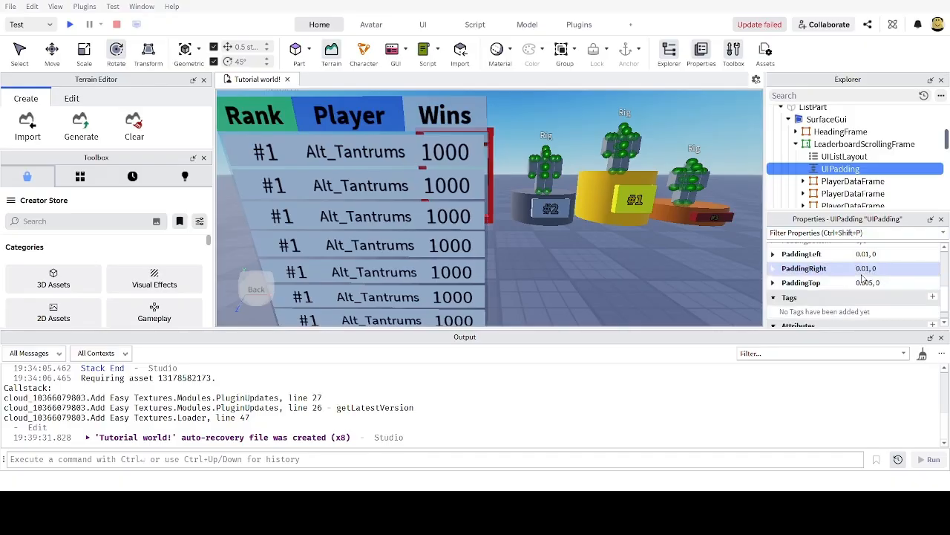
Step: Scroll the leaderboard rows in the viewport to test the new right inset
{"action": "scroll", "coordinate": [705, 259], "scroll_direction": "down", "scroll_amount": 3}
{"action": "right_click_drag", "start_coordinate": [705, 258], "coordinate": [562, 297]}
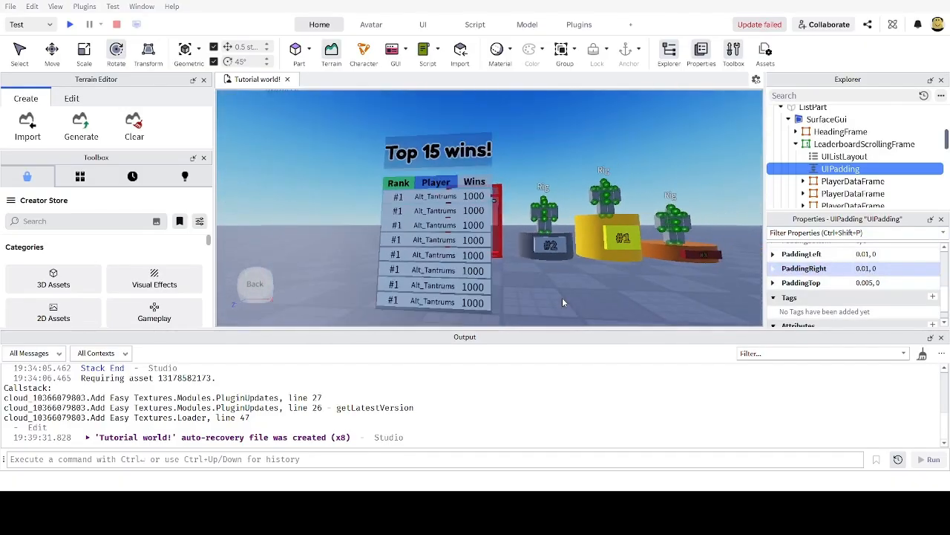
{"action": "scroll", "coordinate": [562, 297], "scroll_direction": "up", "scroll_amount": 3}
{"action": "scroll", "coordinate": [470, 212], "scroll_direction": "down", "scroll_amount": 2}
{"action": "scroll", "coordinate": [469, 211], "scroll_direction": "up", "scroll_amount": 2}
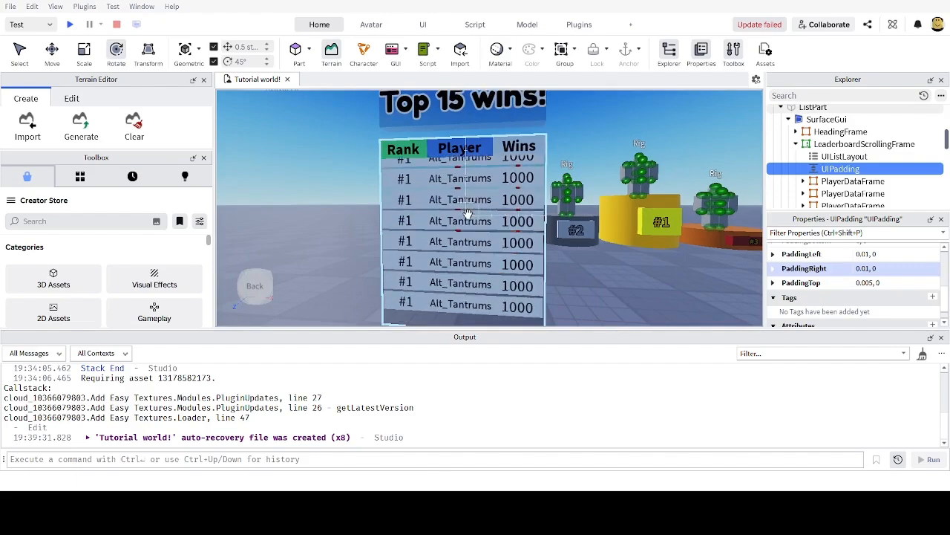
{"action": "scroll", "coordinate": [418, 272], "scroll_direction": "down", "scroll_amount": 2}
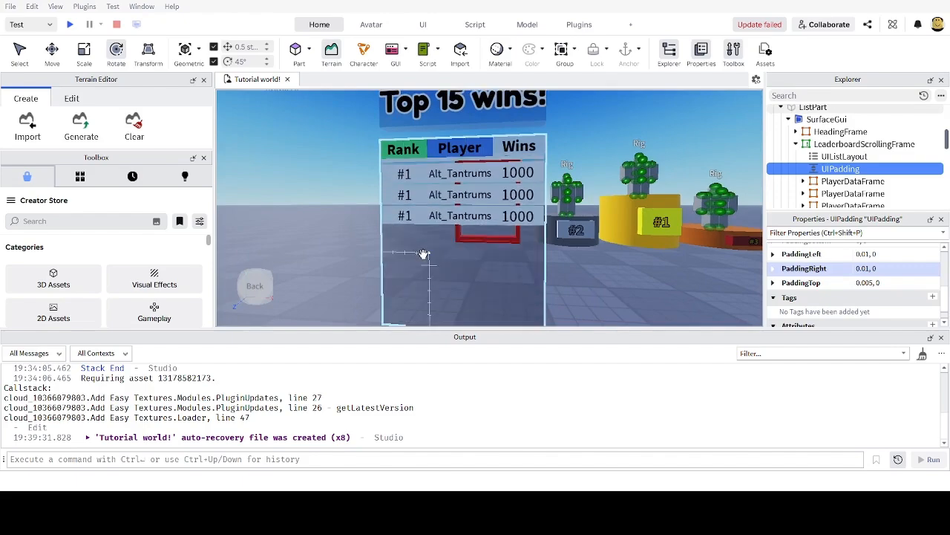
{"action": "scroll", "coordinate": [424, 254], "scroll_direction": "up", "scroll_amount": 2}
{"action": "scroll", "coordinate": [572, 238], "scroll_direction": "down", "scroll_amount": 2}
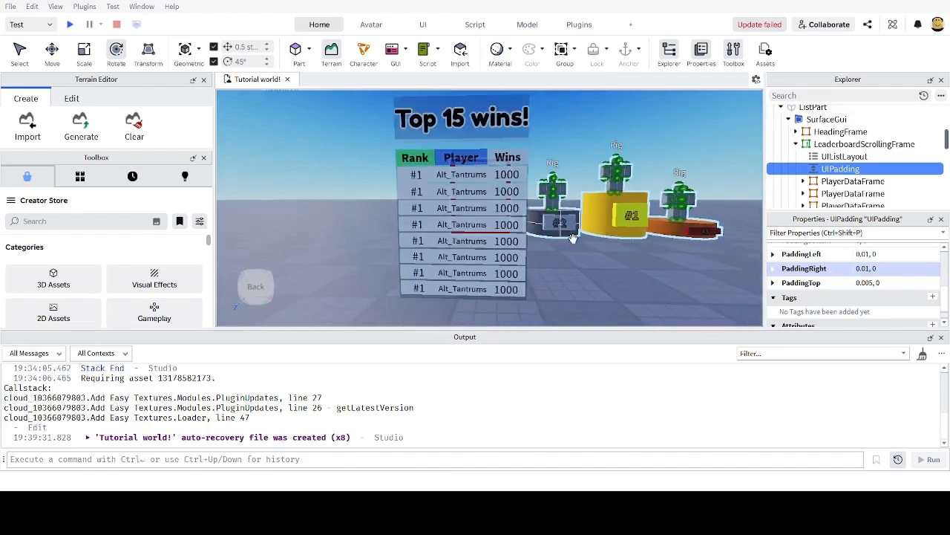
{"action": "scroll", "coordinate": [484, 225], "scroll_direction": "up", "scroll_amount": 1}
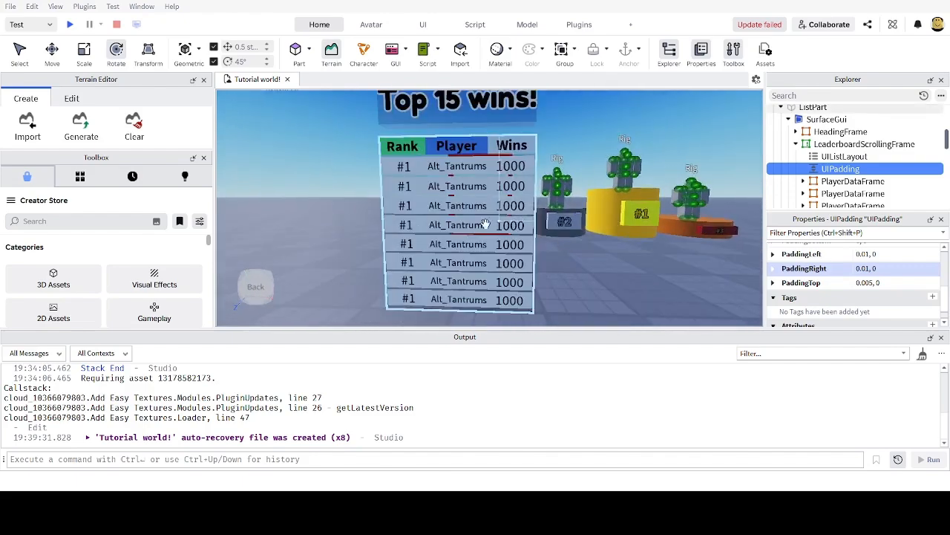
{"action": "scroll", "coordinate": [490, 223], "scroll_direction": "down", "scroll_amount": 2}
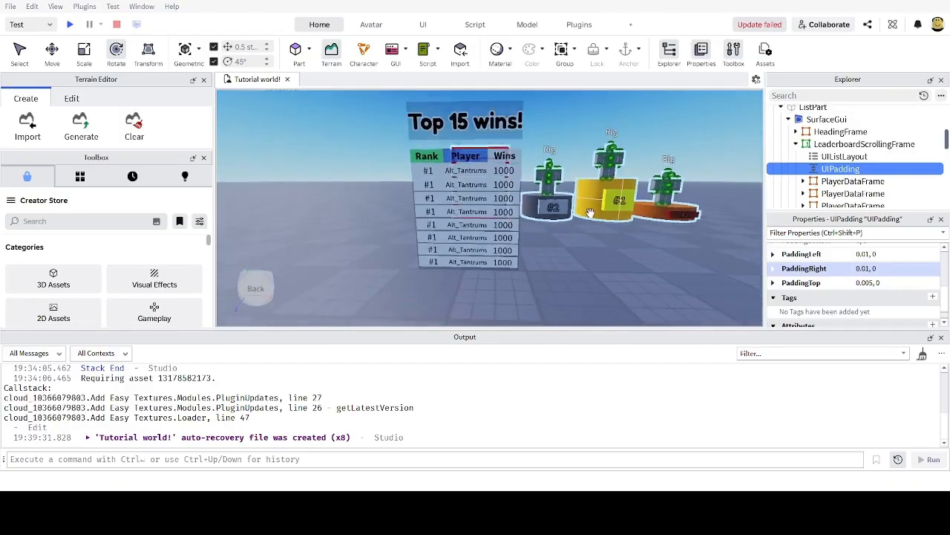
{"action": "scroll", "coordinate": [589, 214], "scroll_direction": "up", "scroll_amount": 4}
{"action": "scroll", "coordinate": [588, 214], "scroll_direction": "down", "scroll_amount": 5}
{"action": "scroll", "coordinate": [583, 221], "scroll_direction": "up", "scroll_amount": 3}
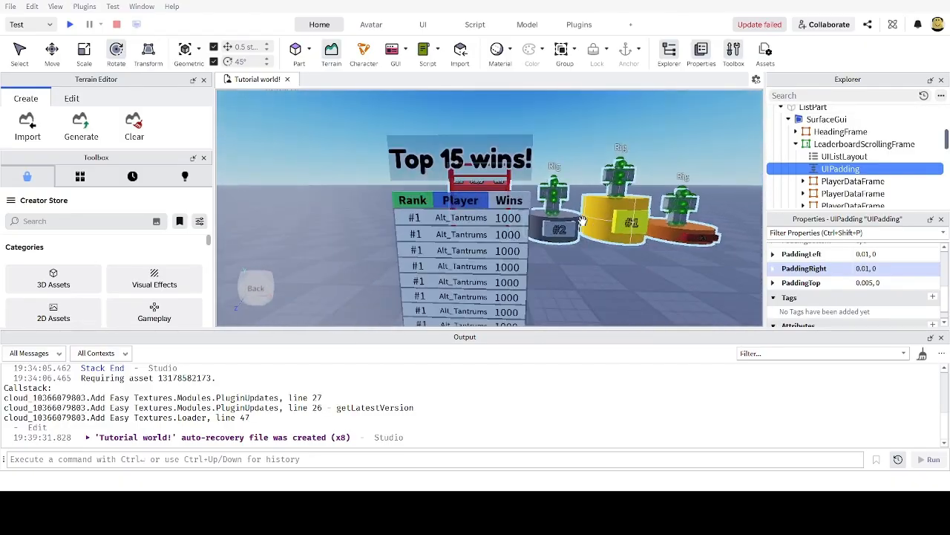
{"action": "scroll", "coordinate": [583, 221], "scroll_direction": "down", "scroll_amount": 1}
{"action": "scroll", "coordinate": [583, 220], "scroll_direction": "up", "scroll_amount": 2}
{"action": "scroll", "coordinate": [576, 236], "scroll_direction": "down", "scroll_amount": 4}
{"action": "scroll", "coordinate": [576, 242], "scroll_direction": "up", "scroll_amount": 2}
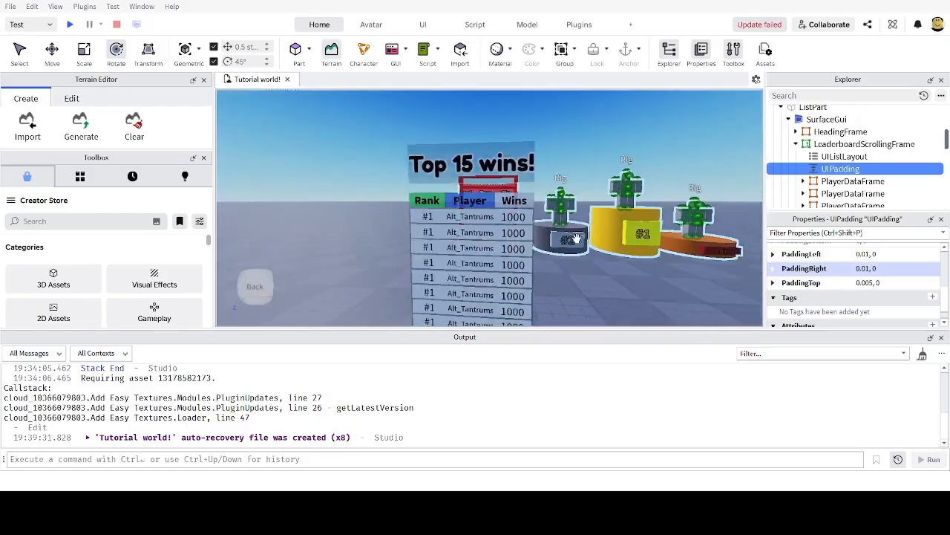
{"action": "scroll", "coordinate": [564, 216], "scroll_direction": "down", "scroll_amount": 1}
{"action": "scroll", "coordinate": [475, 170], "scroll_direction": "up", "scroll_amount": 3}
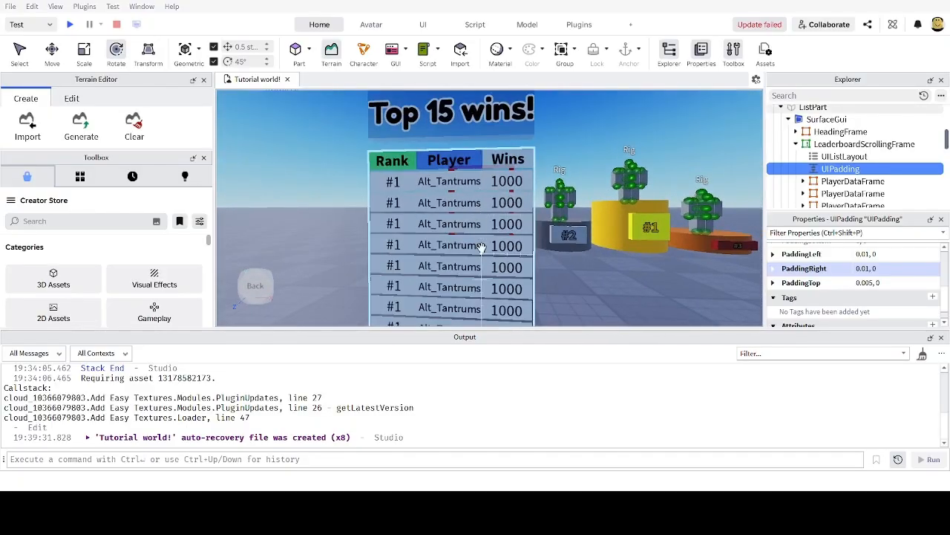
{"action": "scroll", "coordinate": [481, 247], "scroll_direction": "down", "scroll_amount": 5}
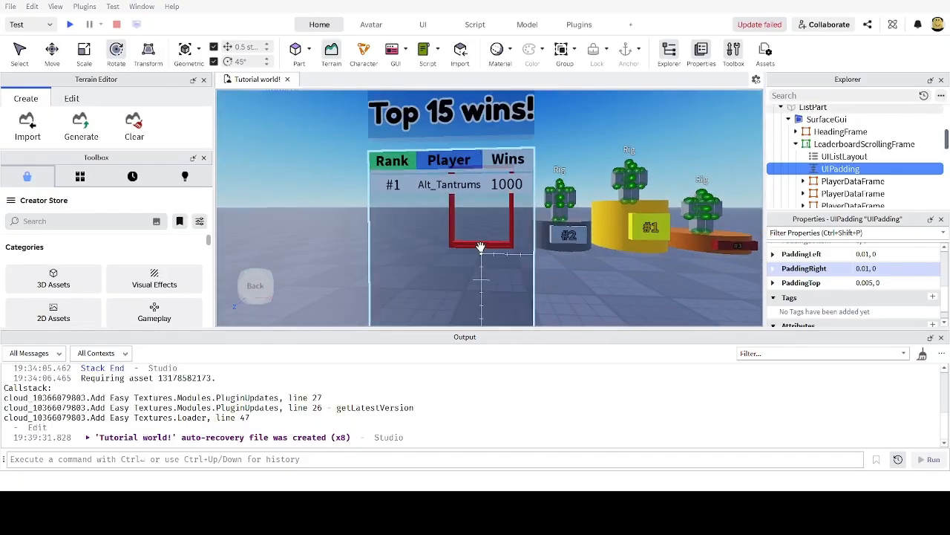
{"action": "scroll", "coordinate": [479, 246], "scroll_direction": "up", "scroll_amount": 5}
{"action": "scroll", "coordinate": [479, 246], "scroll_direction": "down", "scroll_amount": 5}
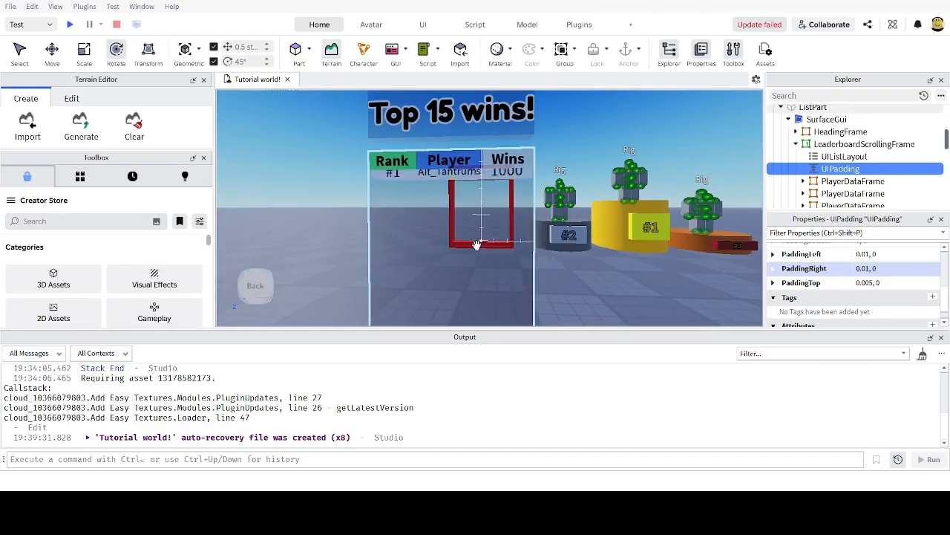
{"action": "scroll", "coordinate": [475, 245], "scroll_direction": "up", "scroll_amount": 5}
{"action": "scroll", "coordinate": [475, 244], "scroll_direction": "down", "scroll_amount": 5}
{"action": "scroll", "coordinate": [475, 243], "scroll_direction": "up", "scroll_amount": 5}
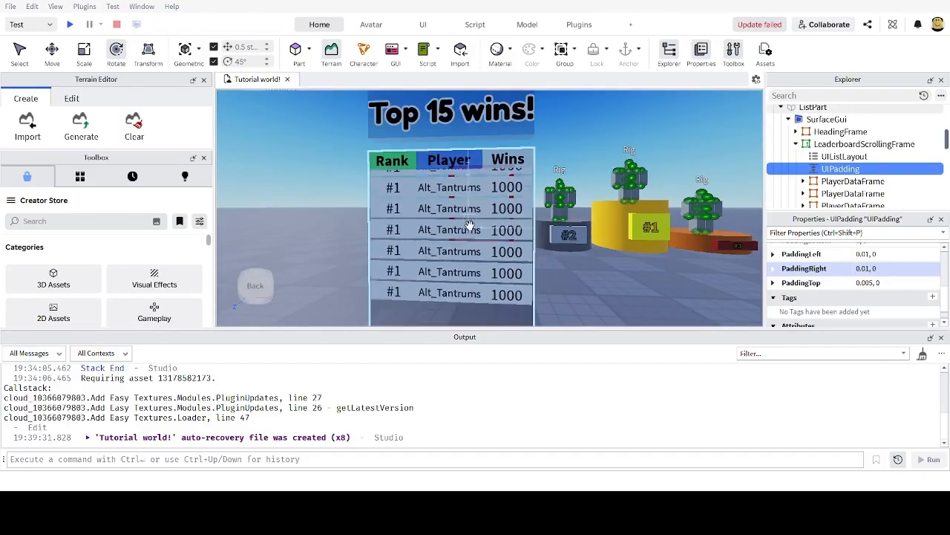
{"action": "right_click_drag", "start_coordinate": [547, 216], "coordinate": [545, 226]}
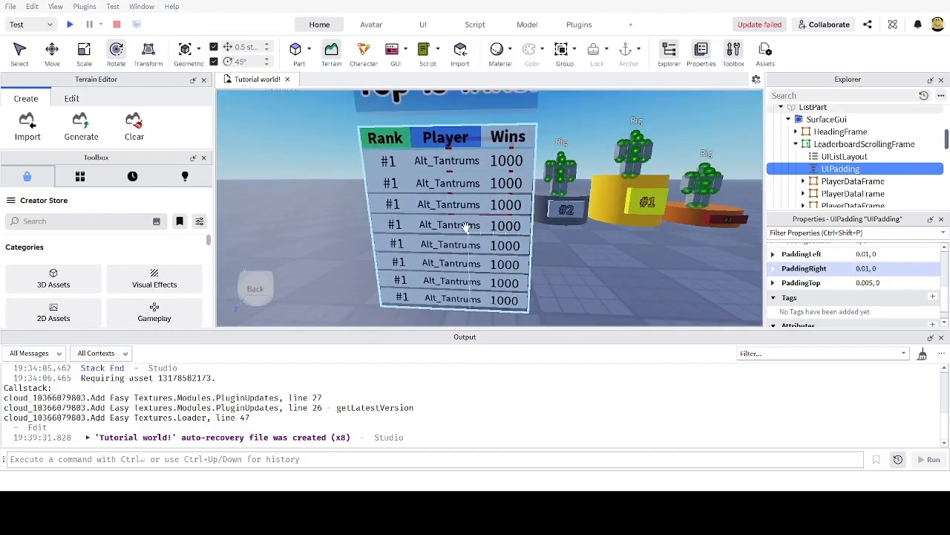
{"action": "scroll", "coordinate": [465, 226], "scroll_direction": "down", "scroll_amount": 5}
{"action": "scroll", "coordinate": [460, 222], "scroll_direction": "up", "scroll_amount": 2}
{"action": "scroll", "coordinate": [458, 222], "scroll_direction": "down", "scroll_amount": 3}
{"action": "scroll", "coordinate": [453, 220], "scroll_direction": "up", "scroll_amount": 5}
{"action": "scroll", "coordinate": [442, 219], "scroll_direction": "down", "scroll_amount": 5}
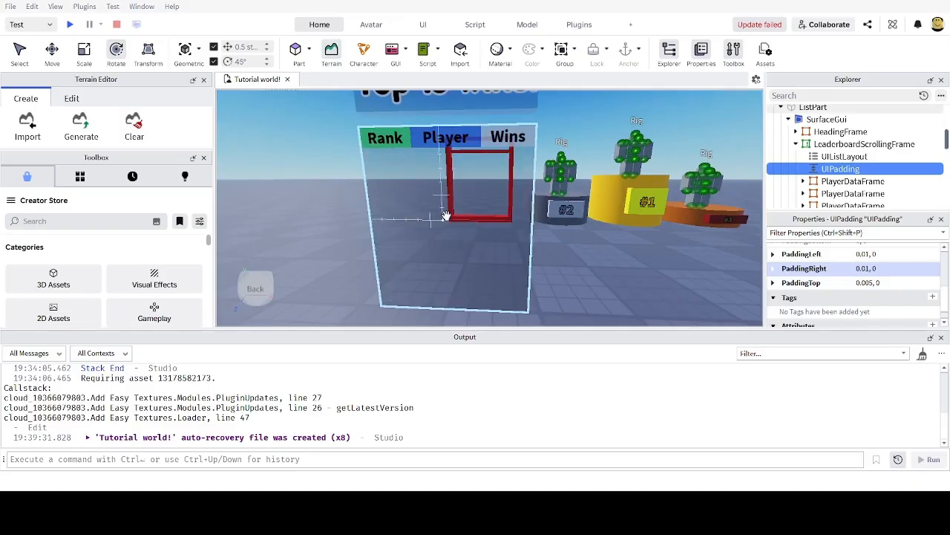
{"action": "scroll", "coordinate": [444, 215], "scroll_direction": "up", "scroll_amount": 4}
{"action": "scroll", "coordinate": [444, 216], "scroll_direction": "down", "scroll_amount": 4}
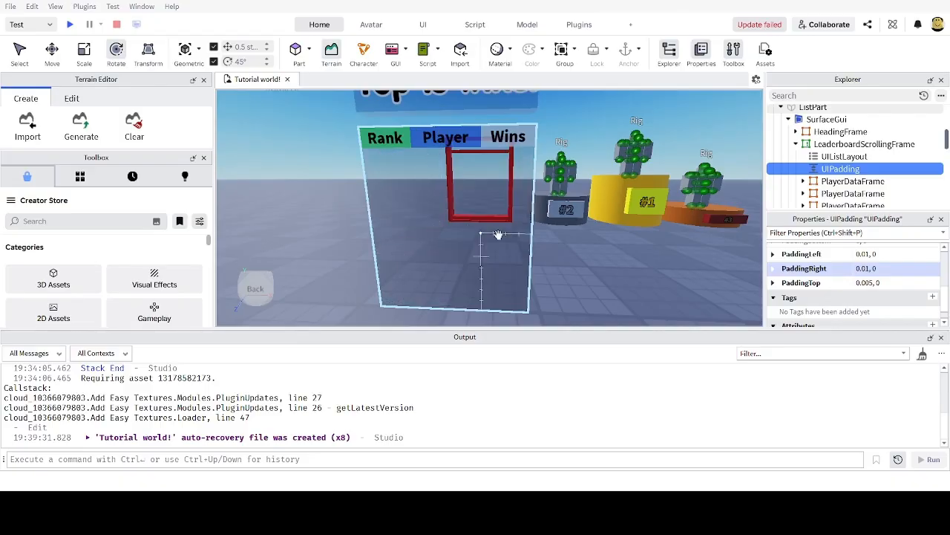
{"action": "scroll", "coordinate": [455, 237], "scroll_direction": "up", "scroll_amount": 4}
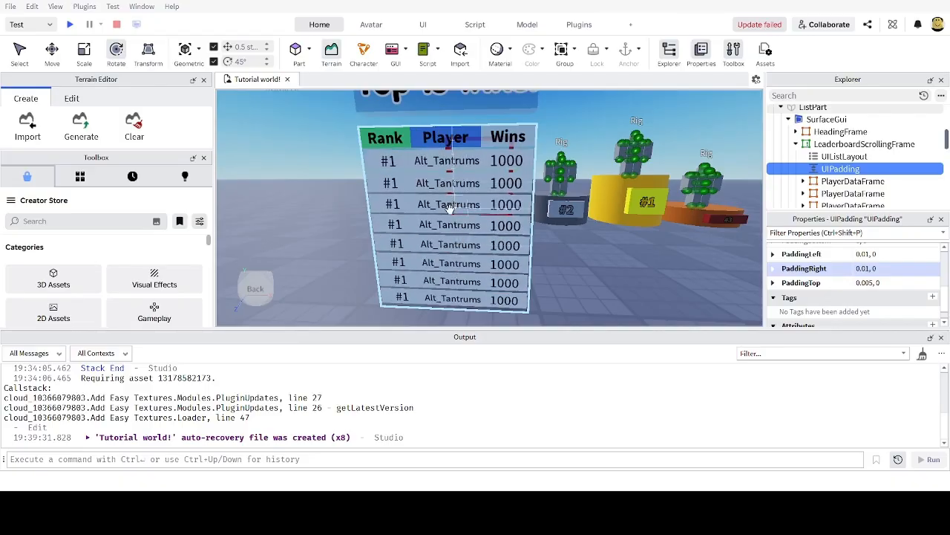
{"action": "scroll", "coordinate": [449, 209], "scroll_direction": "down", "scroll_amount": 4}
{"action": "scroll", "coordinate": [449, 210], "scroll_direction": "up", "scroll_amount": 4}
{"action": "scroll", "coordinate": [449, 209], "scroll_direction": "down", "scroll_amount": 3}
{"action": "scroll", "coordinate": [449, 210], "scroll_direction": "up", "scroll_amount": 3}
{"action": "scroll", "coordinate": [568, 268], "scroll_direction": "down", "scroll_amount": 3}
{"action": "scroll", "coordinate": [533, 176], "scroll_direction": "up", "scroll_amount": 5}
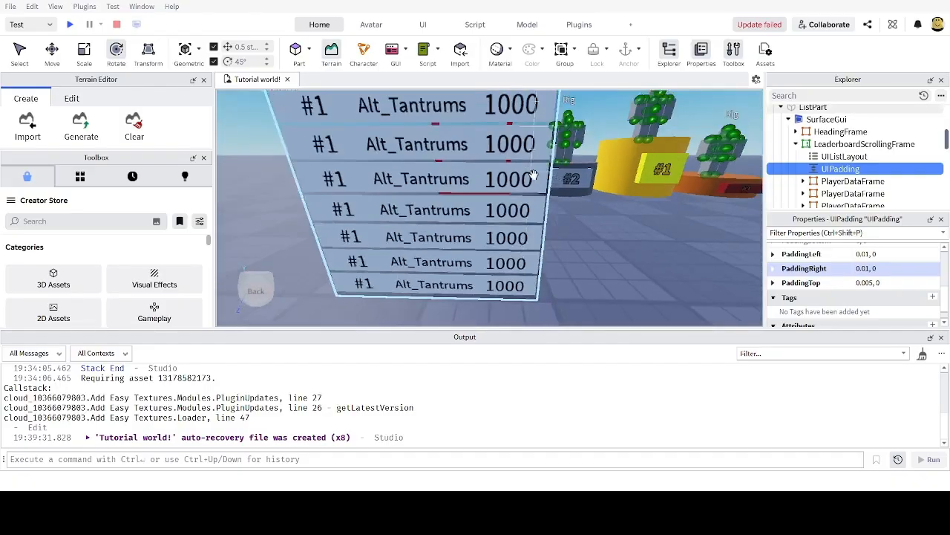
{"action": "scroll", "coordinate": [533, 176], "scroll_direction": "down", "scroll_amount": 5}
{"action": "scroll", "coordinate": [458, 206], "scroll_direction": "down", "scroll_amount": 3}
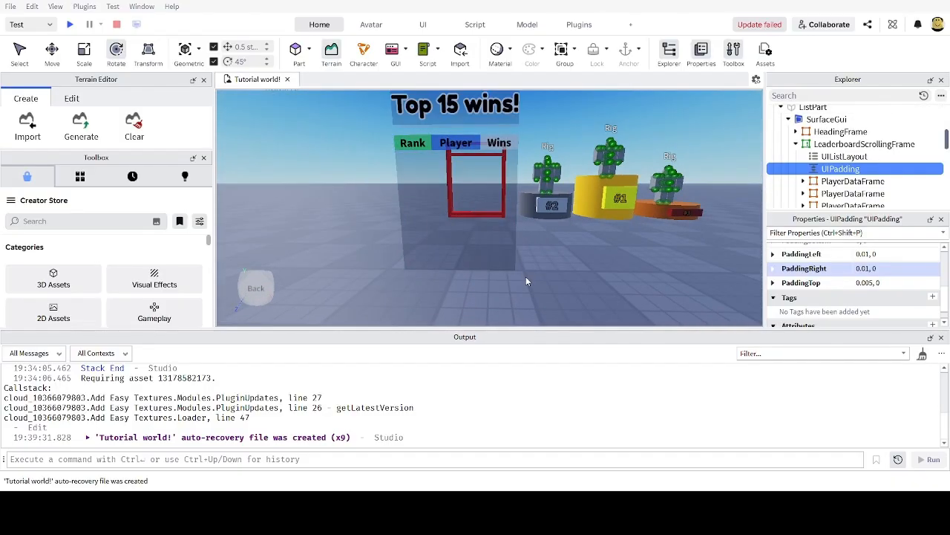
{"action": "scroll", "coordinate": [446, 216], "scroll_direction": "up", "scroll_amount": 3}
{"action": "scroll", "coordinate": [580, 259], "scroll_direction": "up", "scroll_amount": 5}
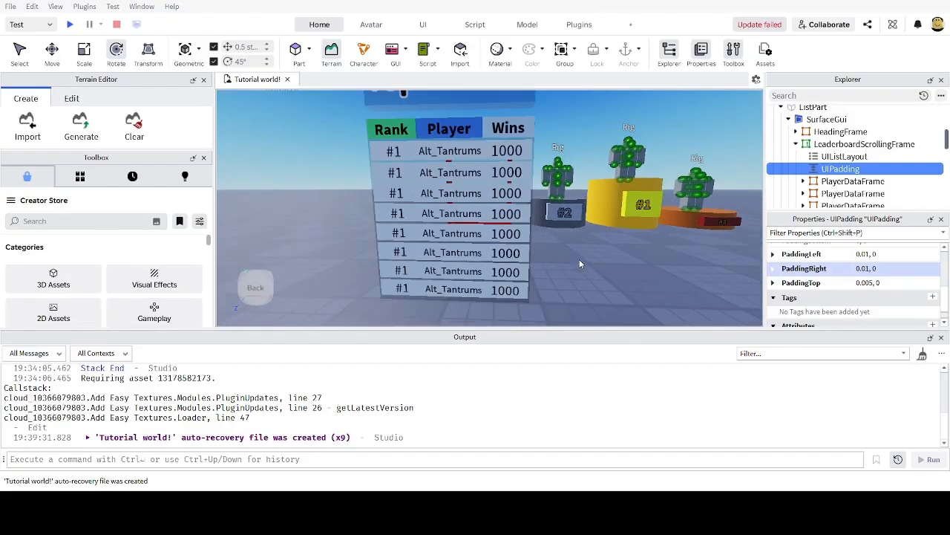
{"action": "scroll", "coordinate": [859, 185], "scroll_direction": "down", "scroll_amount": 3}
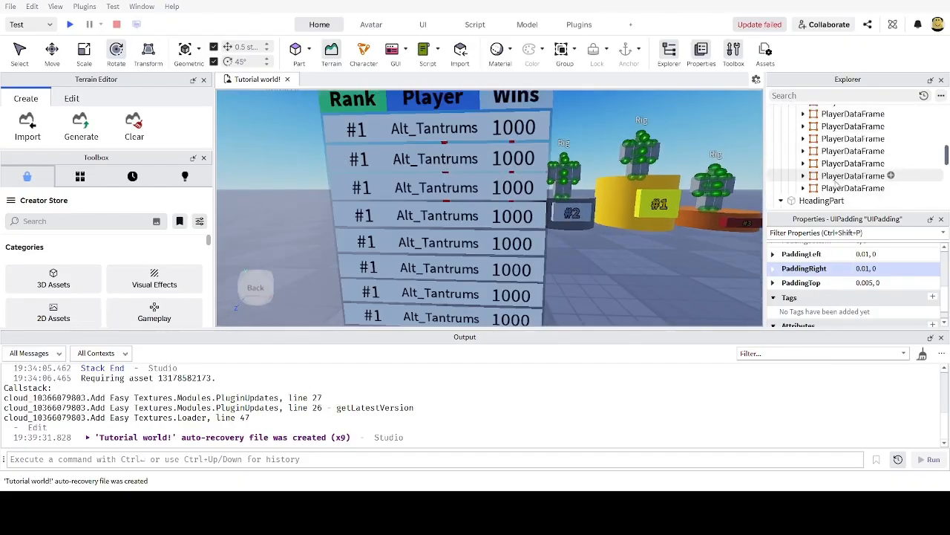
Step: Delete the seven duplicated PlayerDataFrame rows, keeping only the first
{"action": "left_click", "coordinate": [837, 186]}
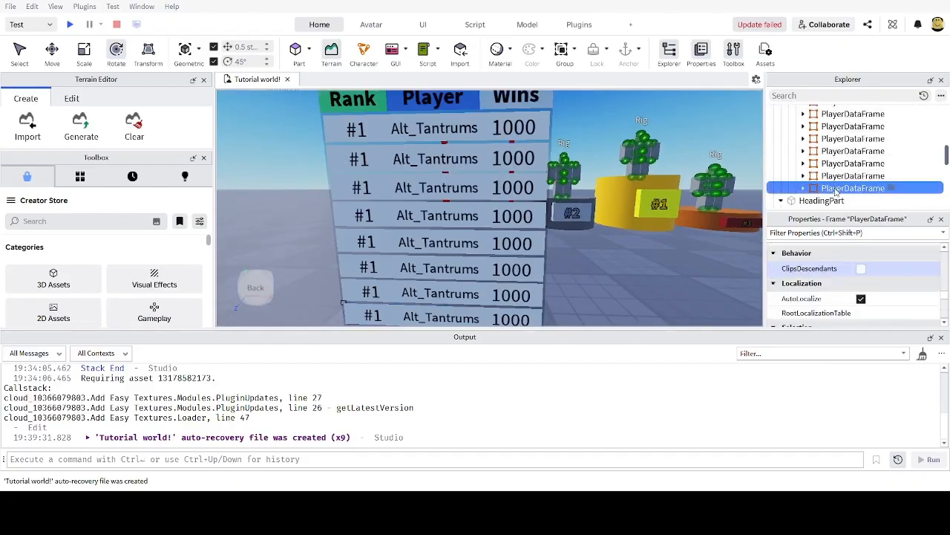
{"action": "scroll", "coordinate": [837, 178], "scroll_direction": "up", "scroll_amount": 2}
{"action": "left_click", "coordinate": [837, 167], "text": "shift"}
{"action": "scroll", "coordinate": [836, 167], "scroll_direction": "down", "scroll_amount": 3}
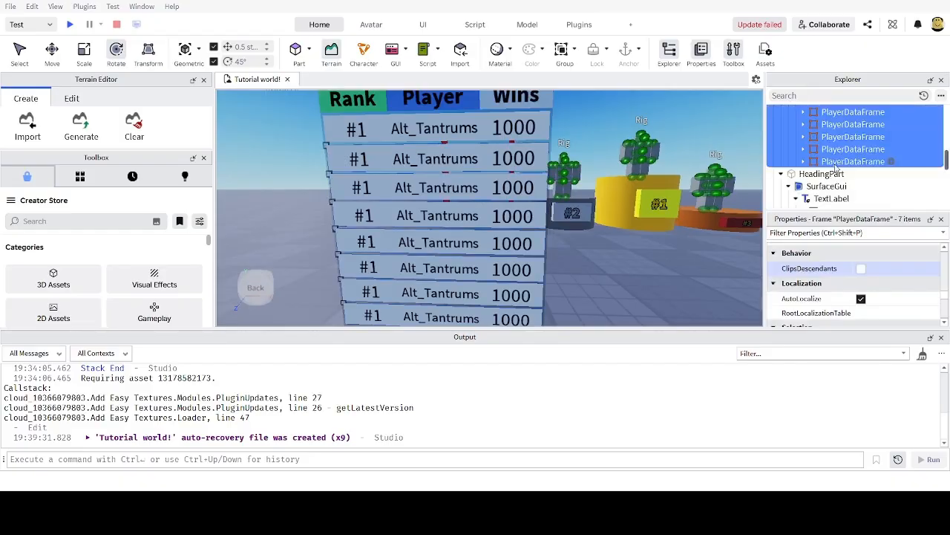
{"action": "key", "text": "Delete"}
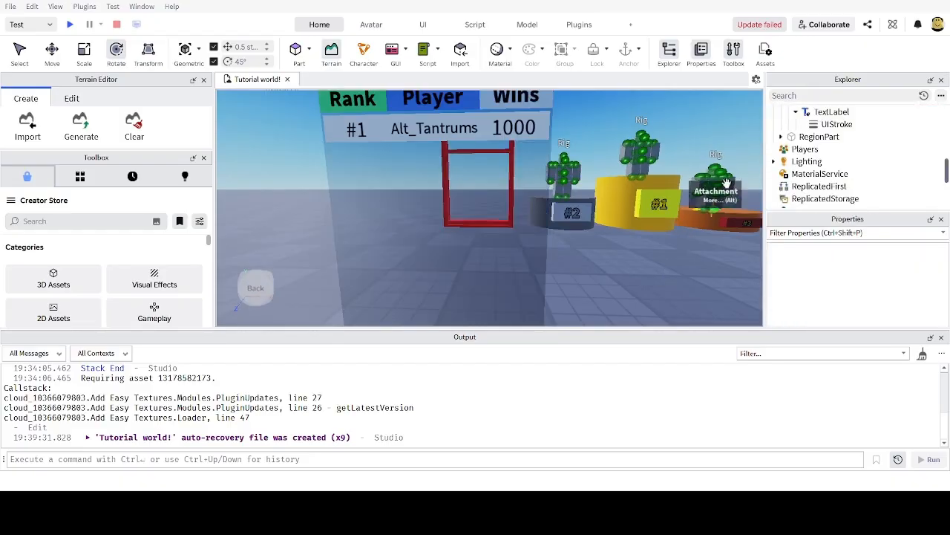
Step: Select LeaderboardScrollingFrame in Explorer to show its properties
{"action": "scroll", "coordinate": [491, 137], "scroll_direction": "down", "scroll_amount": 5}
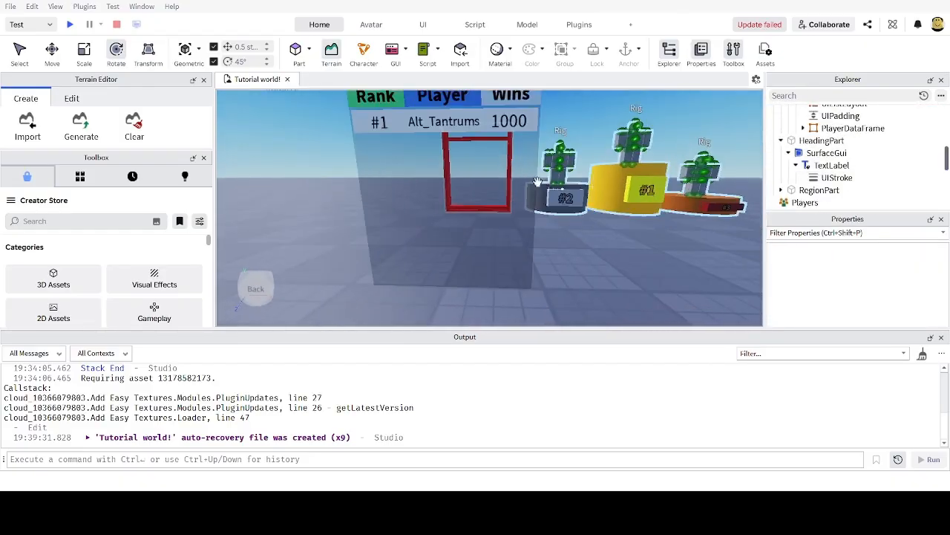
{"action": "scroll", "coordinate": [831, 162], "scroll_direction": "up", "scroll_amount": 2}
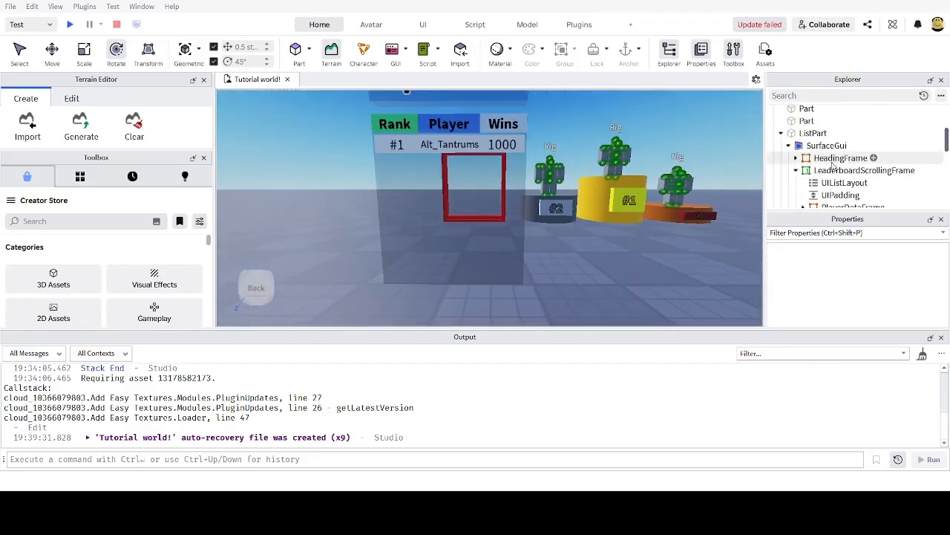
{"action": "left_click", "coordinate": [833, 170]}
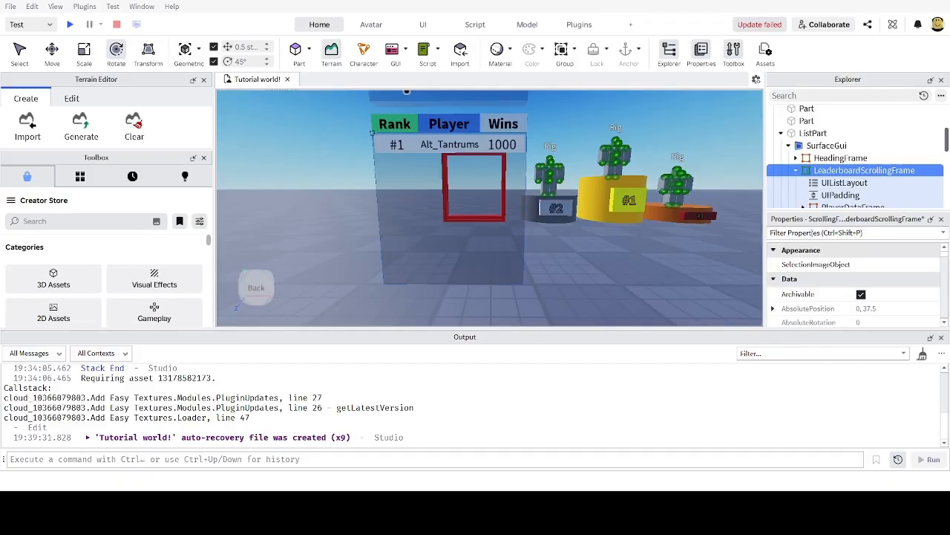
Step: Change the scrolling frame's CanvasSize from {0, 0},{2, 0} to {0, 0},{1.5, 0}, then view the leaderboard up close
{"action": "left_click", "coordinate": [815, 232]}
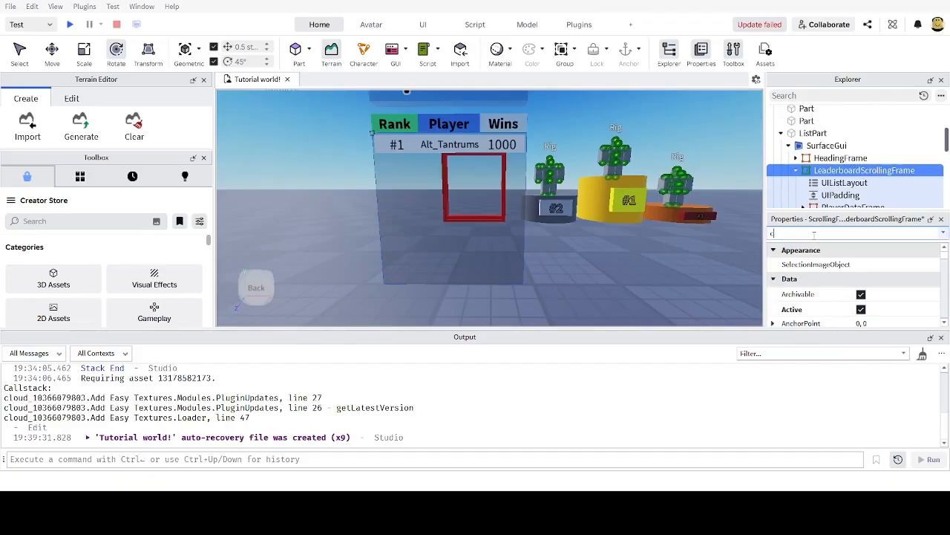
{"action": "type", "text": "canv"}
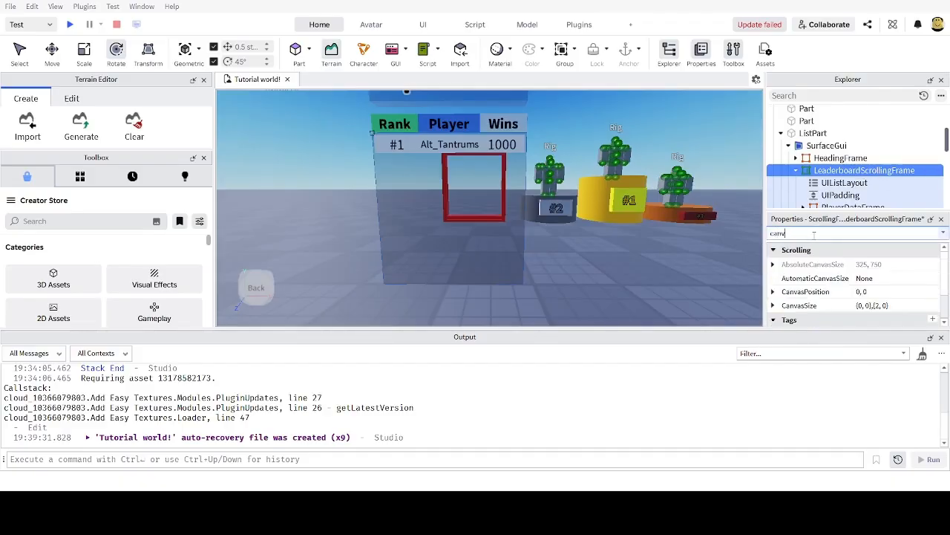
{"action": "left_click", "coordinate": [881, 305]}
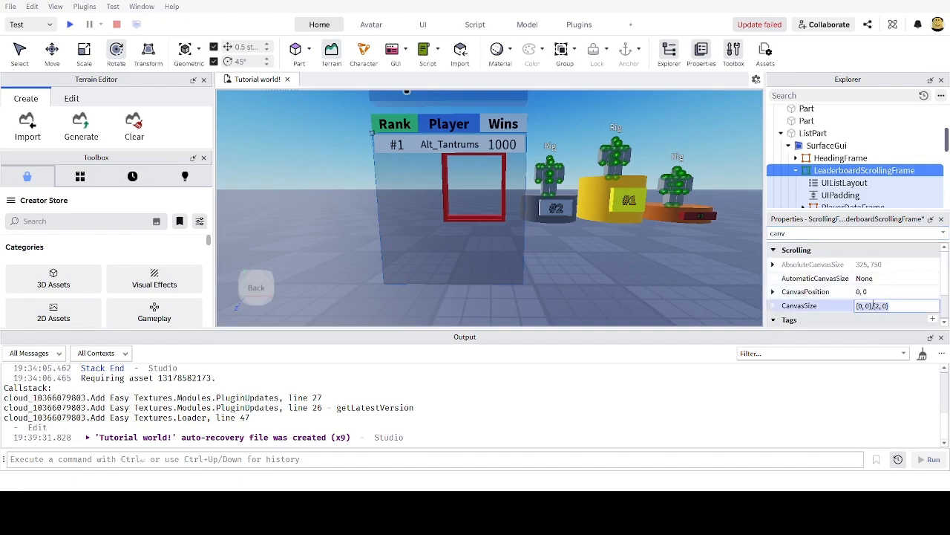
{"action": "left_click", "coordinate": [881, 306]}
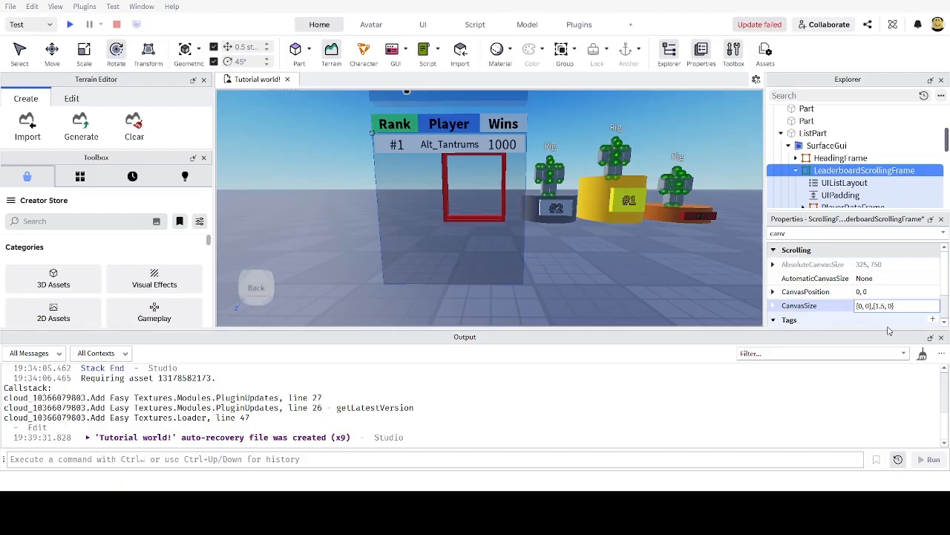
{"action": "key", "text": "Return"}
{"action": "right_click_drag", "start_coordinate": [587, 200], "coordinate": [624, 230]}
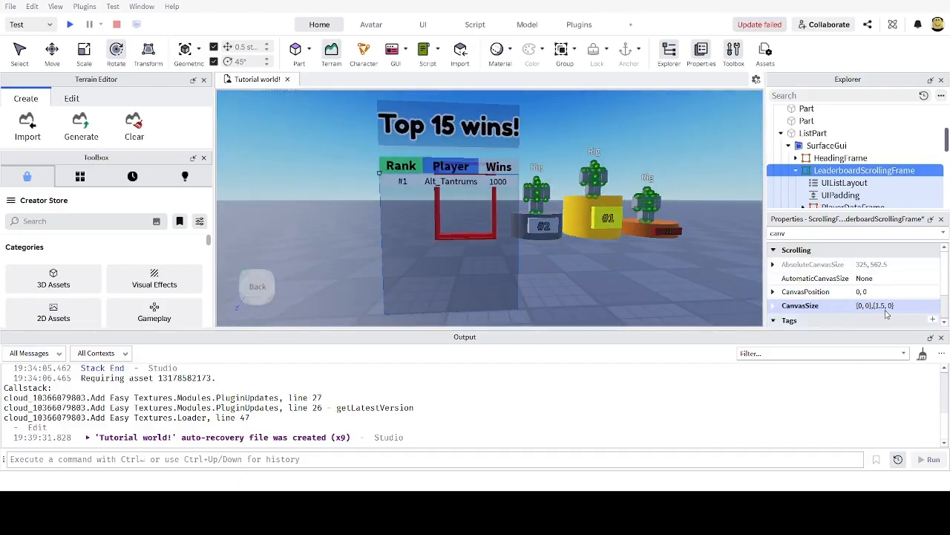
{"action": "right_click_drag", "start_coordinate": [731, 242], "coordinate": [708, 247]}
{"action": "key", "text": "w"}
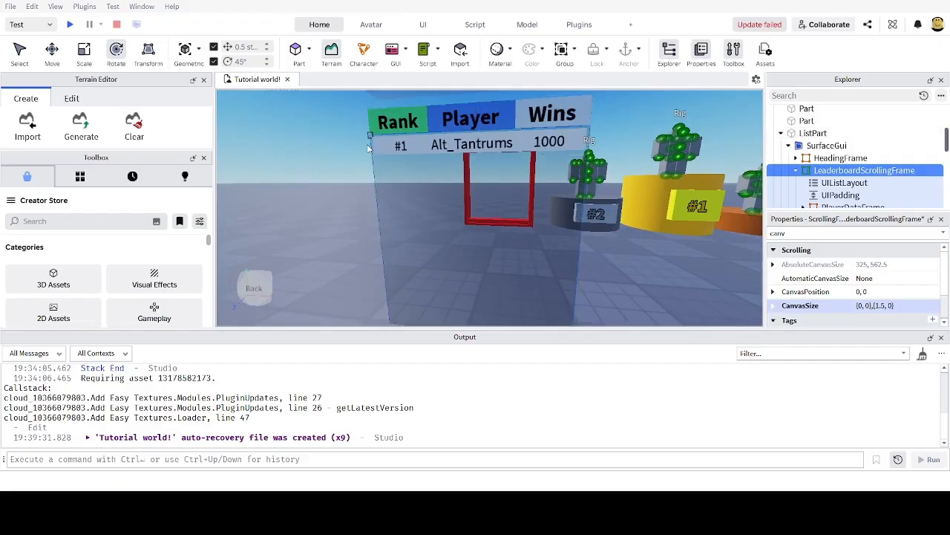
Step: Make the PlayerDataFrame row taller by setting its Size to {1, 0},{0.07, 0}
{"action": "scroll", "coordinate": [837, 171], "scroll_direction": "down", "scroll_amount": 2}
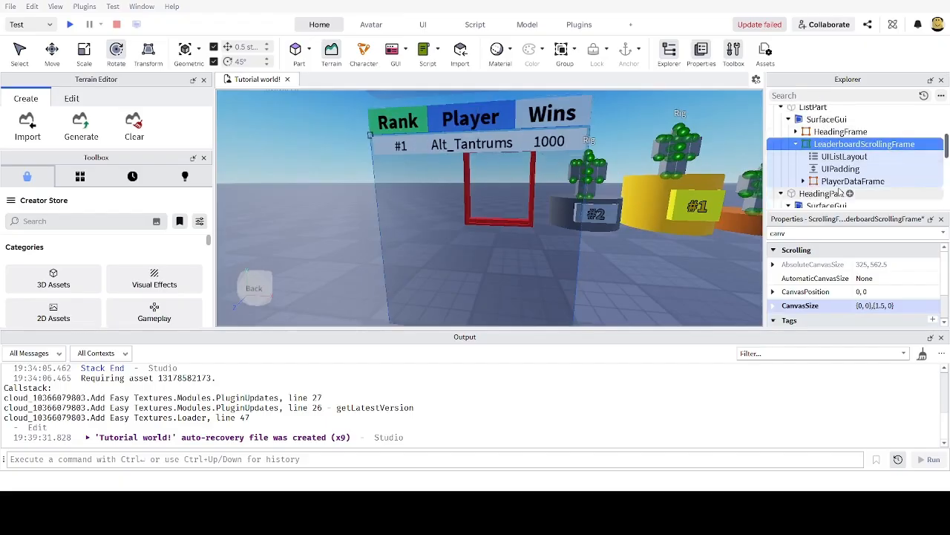
{"action": "left_click", "coordinate": [852, 181]}
{"action": "double_click", "coordinate": [818, 233]}
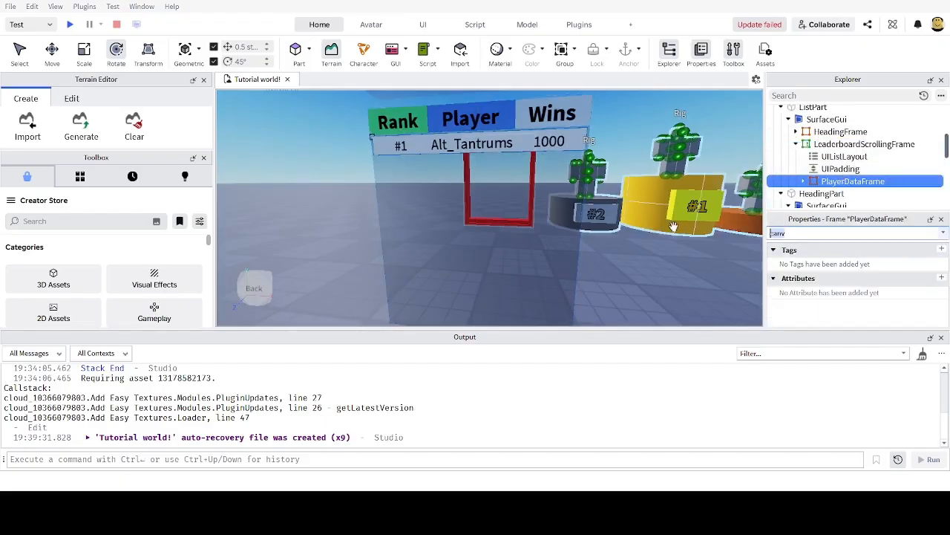
{"action": "key", "text": "BackSpace"}
{"action": "scroll", "coordinate": [823, 292], "scroll_direction": "down", "scroll_amount": 2}
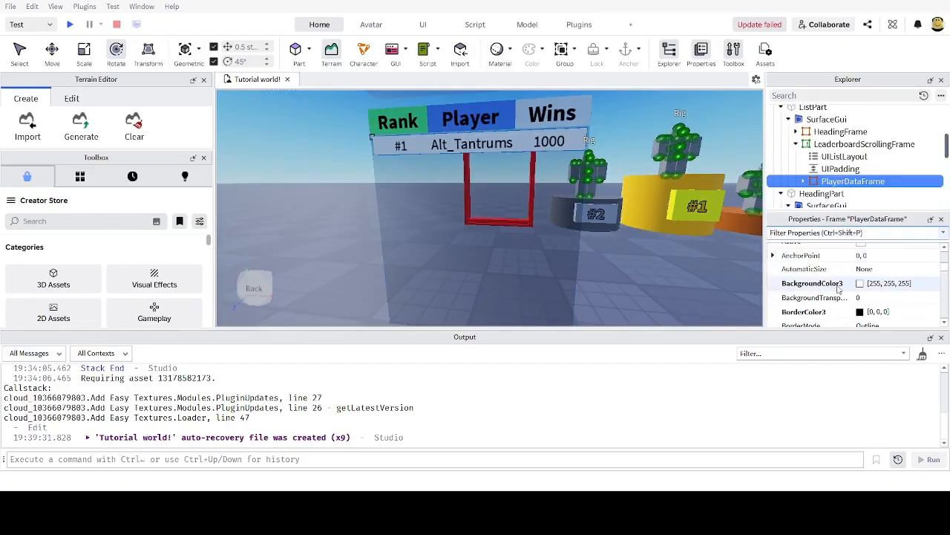
{"action": "type", "text": "siz"}
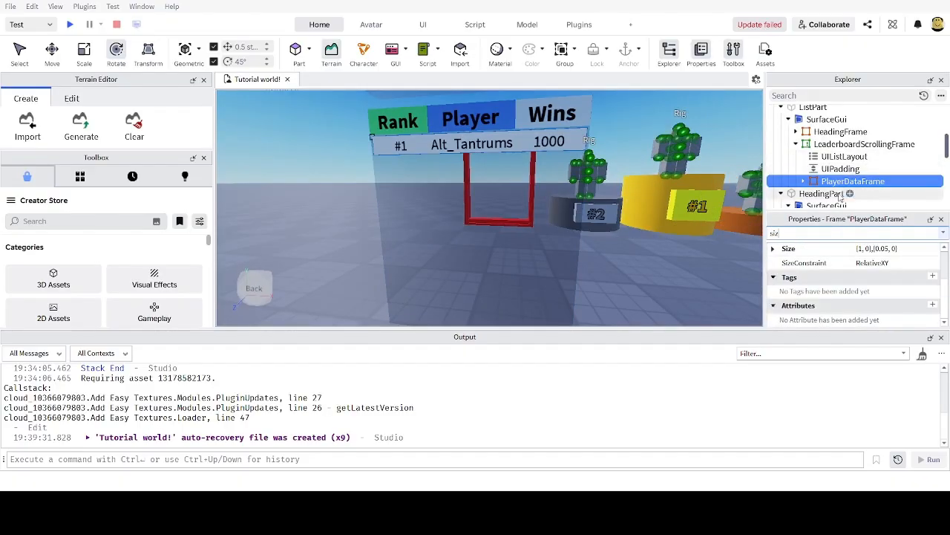
{"action": "left_click", "coordinate": [883, 254]}
{"action": "left_click", "coordinate": [886, 251]}
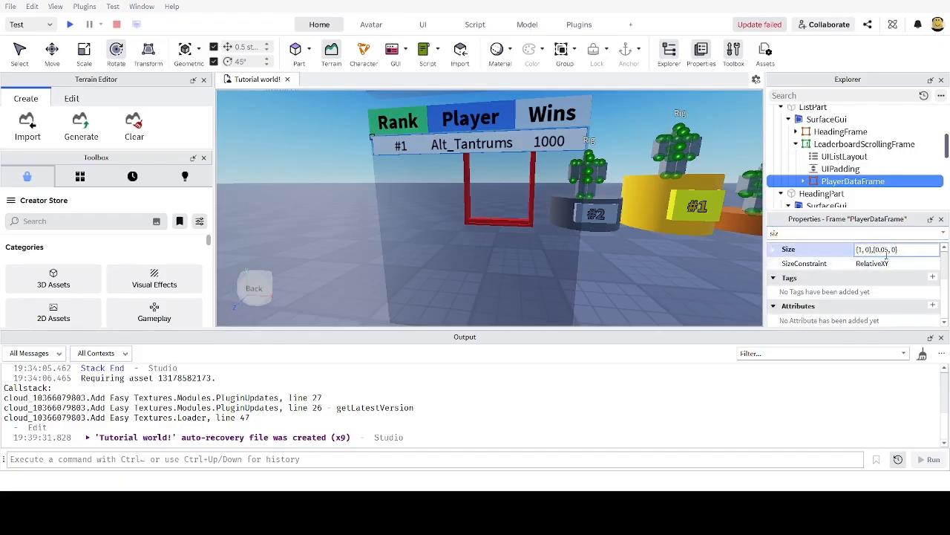
{"action": "type", "text": "7"}
{"action": "key", "text": "Return"}
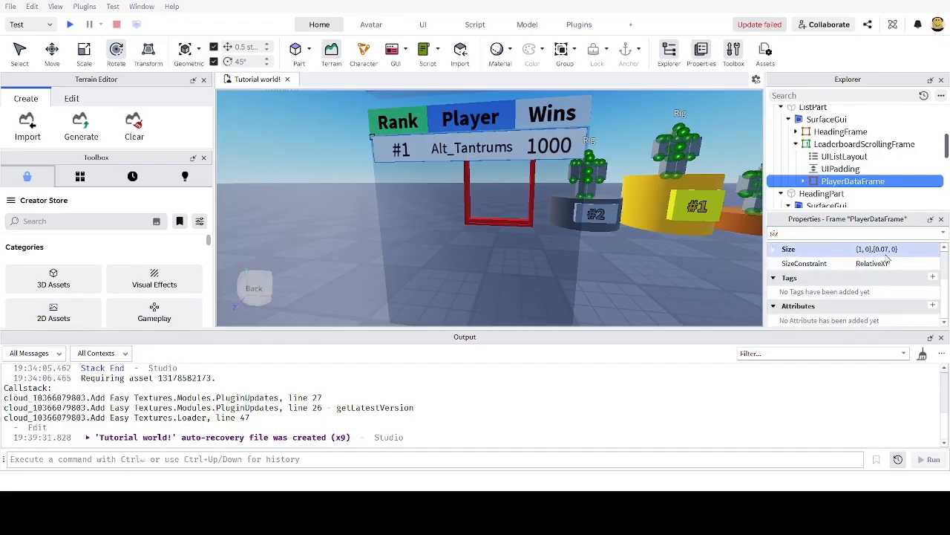
Step: Duplicate the PlayerDataFrame with Ctrl+D so the board stacks eight rows
{"action": "right_click_drag", "start_coordinate": [575, 216], "coordinate": [562, 227]}
{"action": "scroll", "coordinate": [562, 227], "scroll_direction": "down", "scroll_amount": 2}
{"action": "left_click", "coordinate": [837, 171]}
{"action": "left_click", "coordinate": [840, 180]}
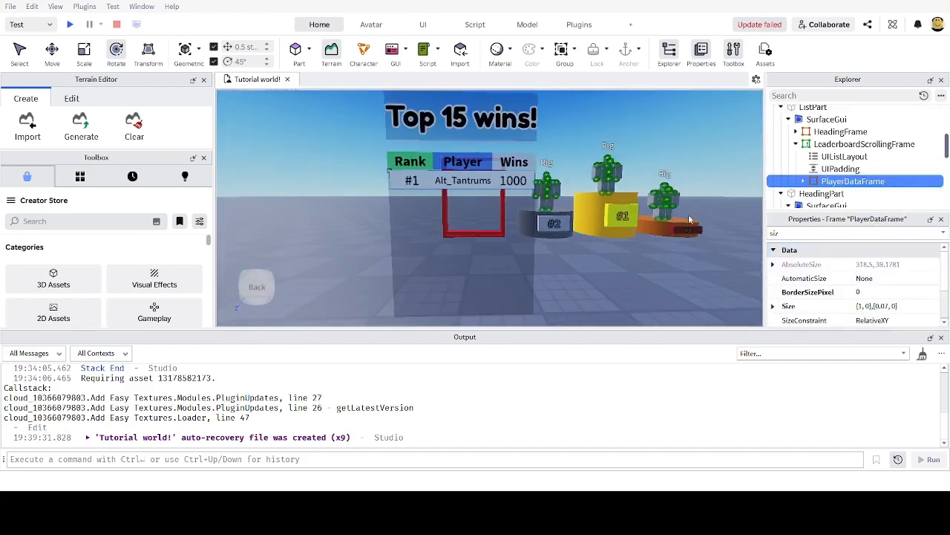
{"action": "right_click_drag", "start_coordinate": [648, 224], "coordinate": [646, 229]}
{"action": "key", "text": "ctrl+d"}
{"action": "key", "text": "ctrl+d"}
{"action": "key", "text": "ctrl+d"}
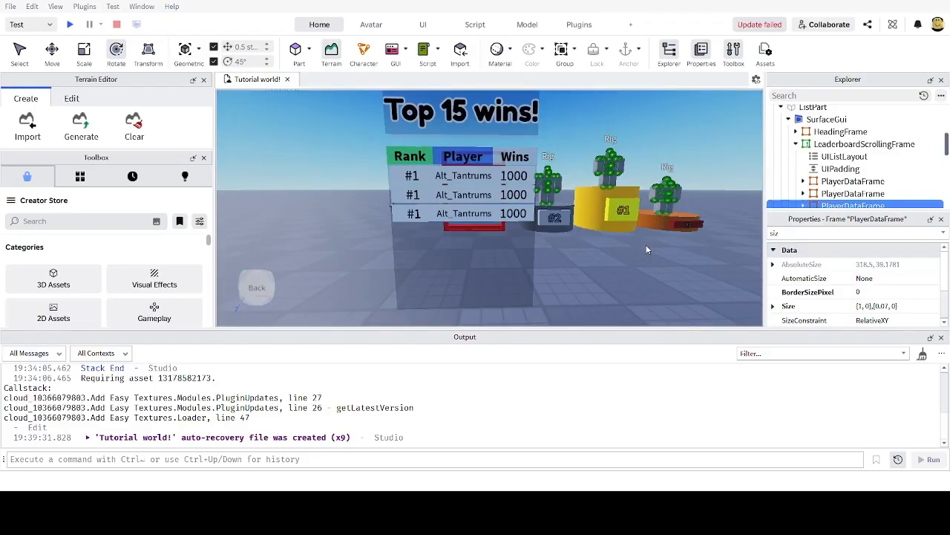
{"action": "key", "text": "ctrl+d"}
{"action": "key", "text": "ctrl+d"}
{"action": "key", "text": "ctrl+d"}
{"action": "key", "text": "ctrl+d"}
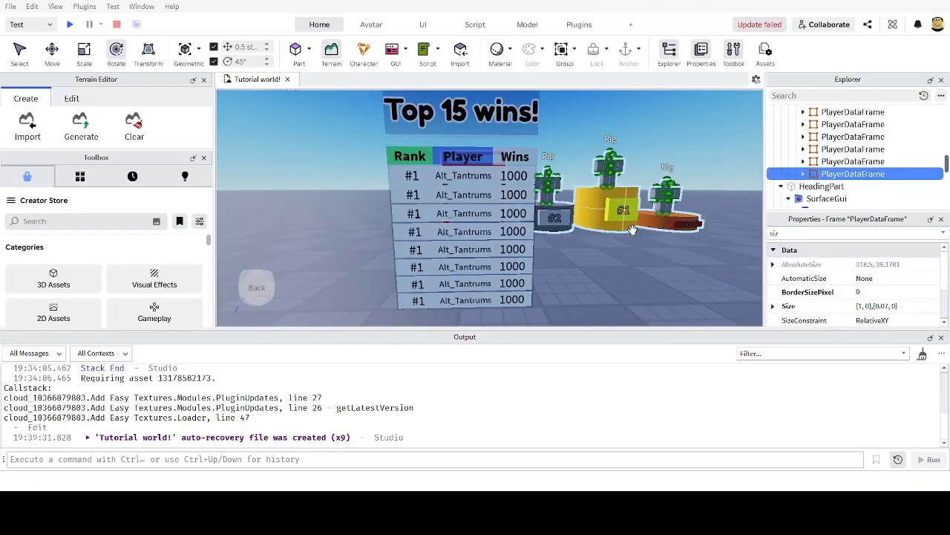
Step: Orbit and scroll the viewport to inspect the leaderboard rows
{"action": "scroll", "coordinate": [553, 220], "scroll_direction": "down", "scroll_amount": 10}
{"action": "scroll", "coordinate": [540, 234], "scroll_direction": "up", "scroll_amount": 10}
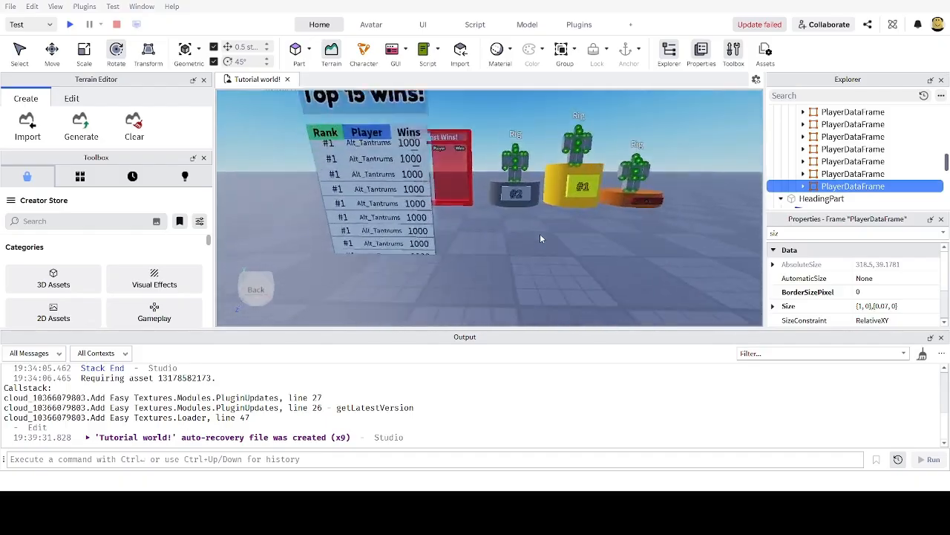
{"action": "right_click_drag", "start_coordinate": [540, 238], "coordinate": [535, 220]}
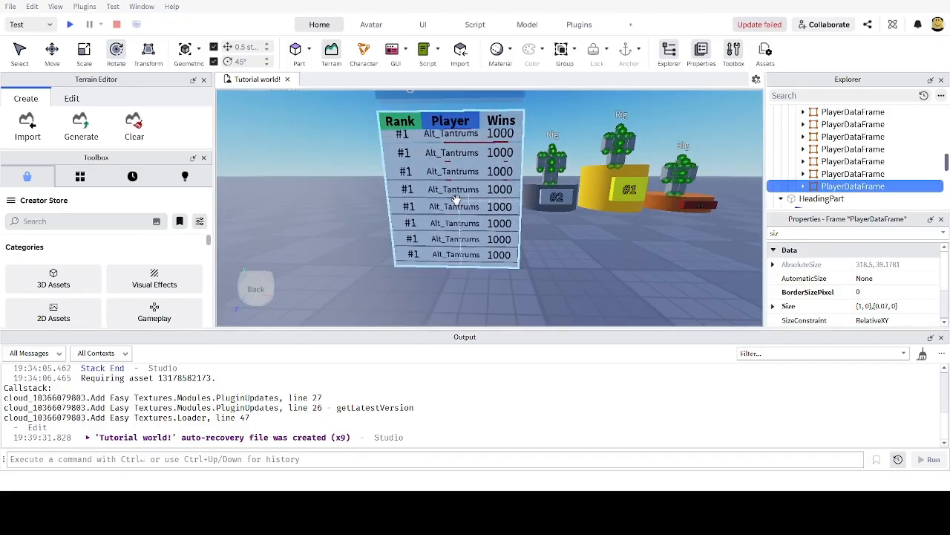
{"action": "scroll", "coordinate": [453, 198], "scroll_direction": "down", "scroll_amount": 1}
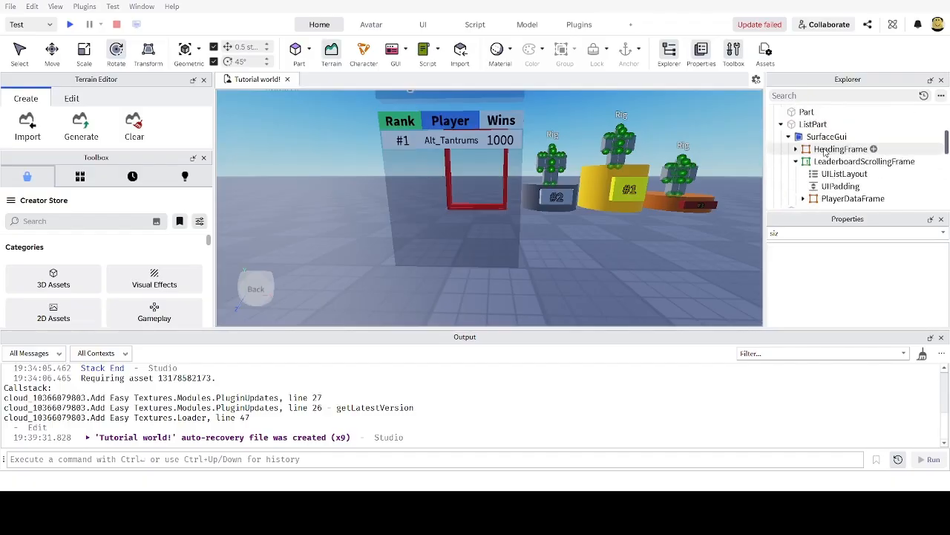
Step: Set LeaderboardScrollingFrame's CanvasSize to {0, 0},{1.7, 0}
{"action": "left_click", "coordinate": [854, 161]}
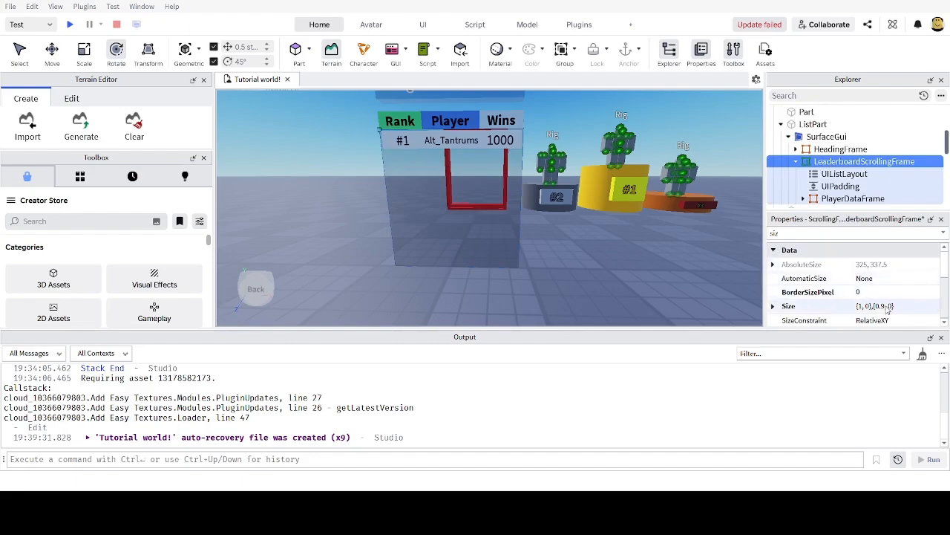
{"action": "left_click_drag", "start_coordinate": [810, 231], "coordinate": [689, 222]}
{"action": "type", "text": "can"}
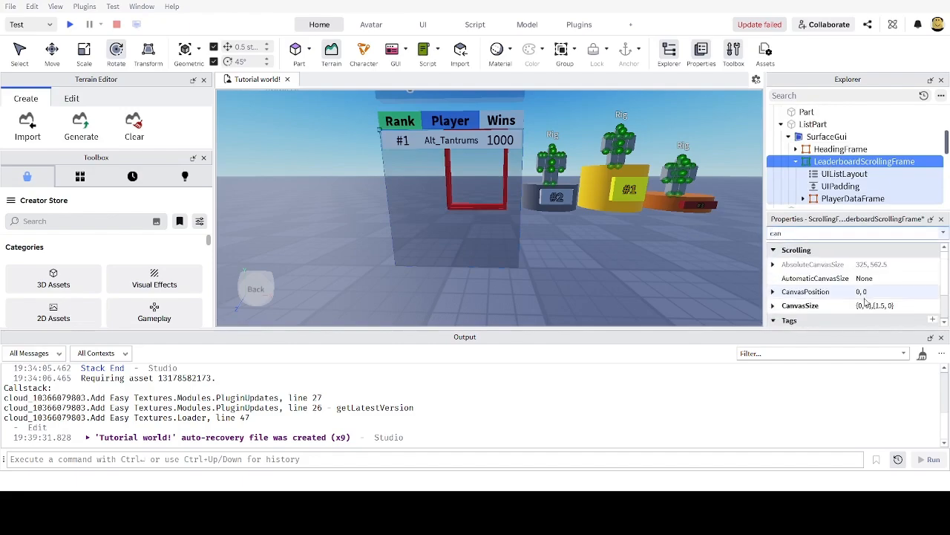
{"action": "left_click", "coordinate": [880, 306]}
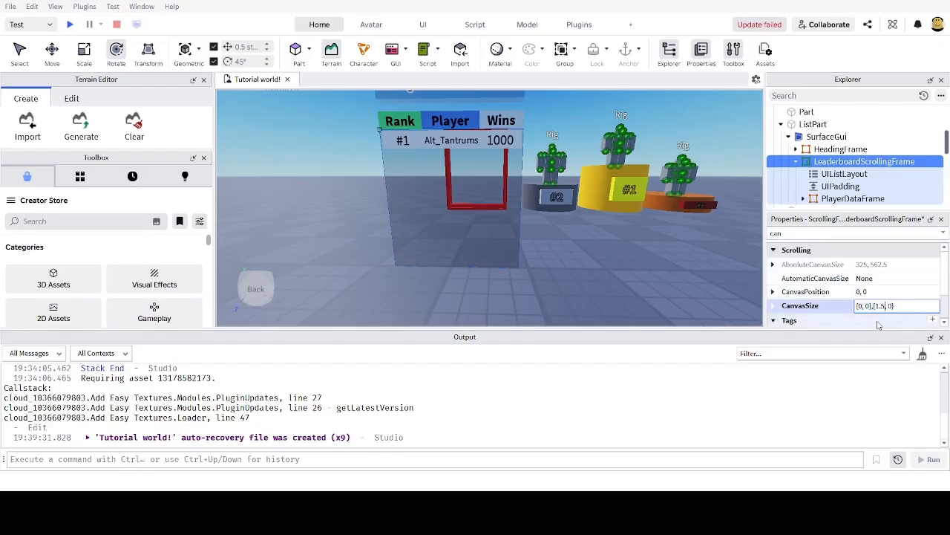
{"action": "key", "text": "Return"}
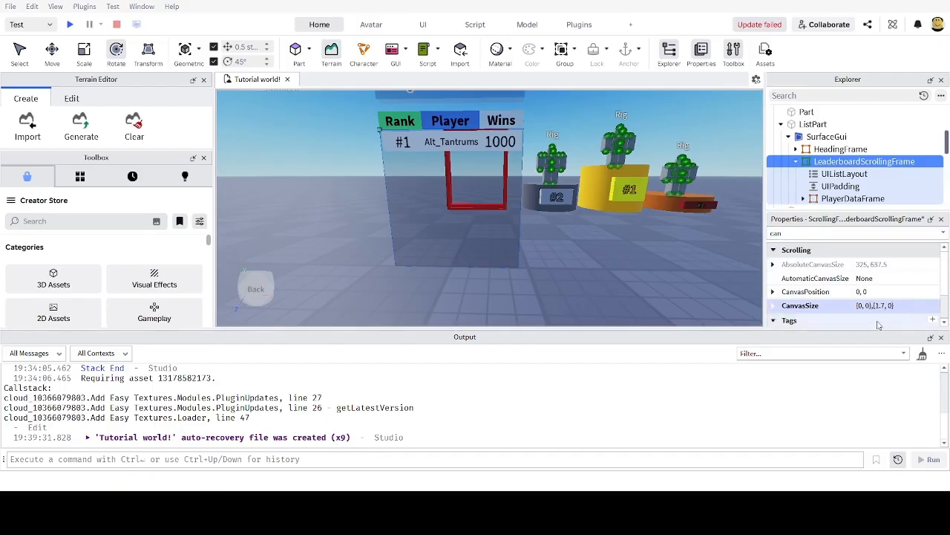
Step: Select PlayerDataFrame and begin editing its Size property
{"action": "left_click", "coordinate": [839, 199]}
{"action": "left_click_drag", "start_coordinate": [807, 233], "coordinate": [698, 225]}
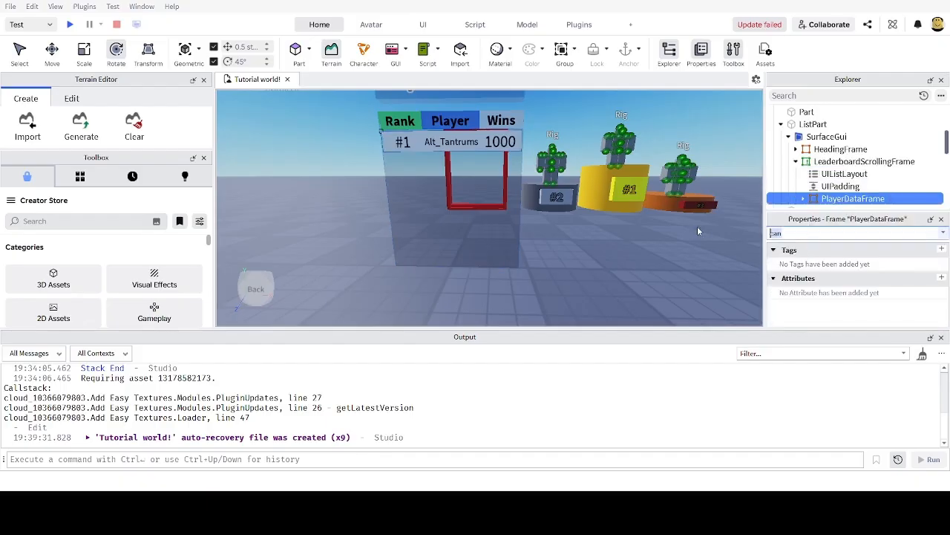
{"action": "type", "text": "siz"}
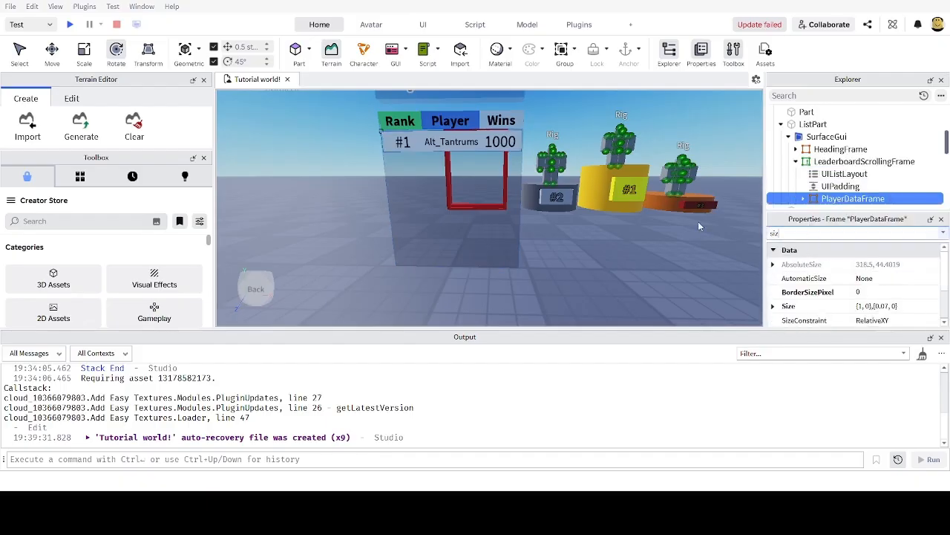
{"action": "left_click", "coordinate": [885, 306]}
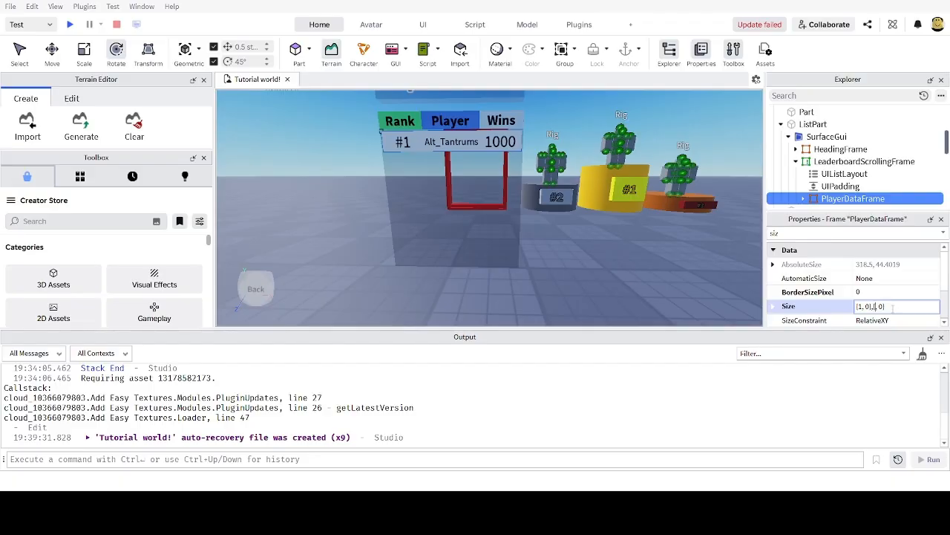
Step: Try PlayerDataFrame heights 0.5 and 0.05, settling on a Size of {1, 0},{0.06, 0}
{"action": "type", "text": "5"}
{"action": "key", "text": "Return"}
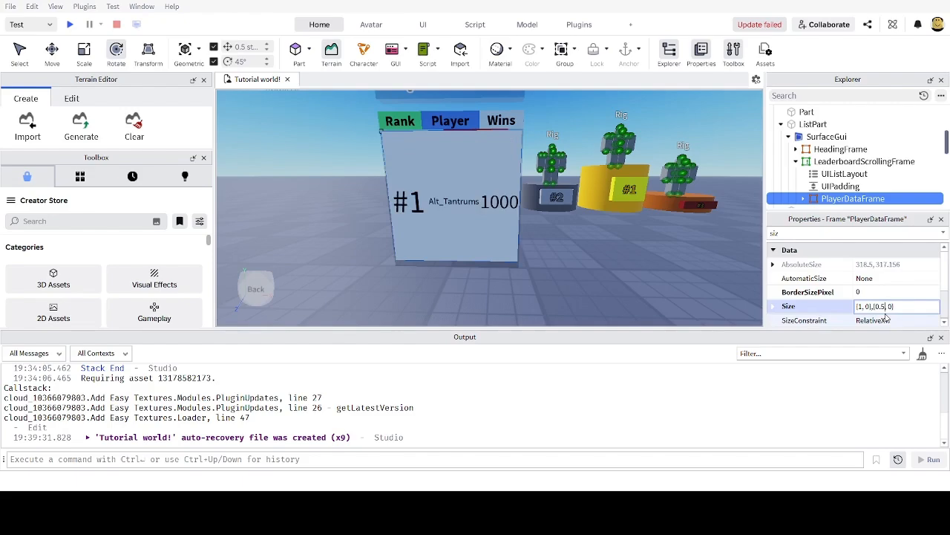
{"action": "type", "text": "5"}
{"action": "key", "text": "Return"}
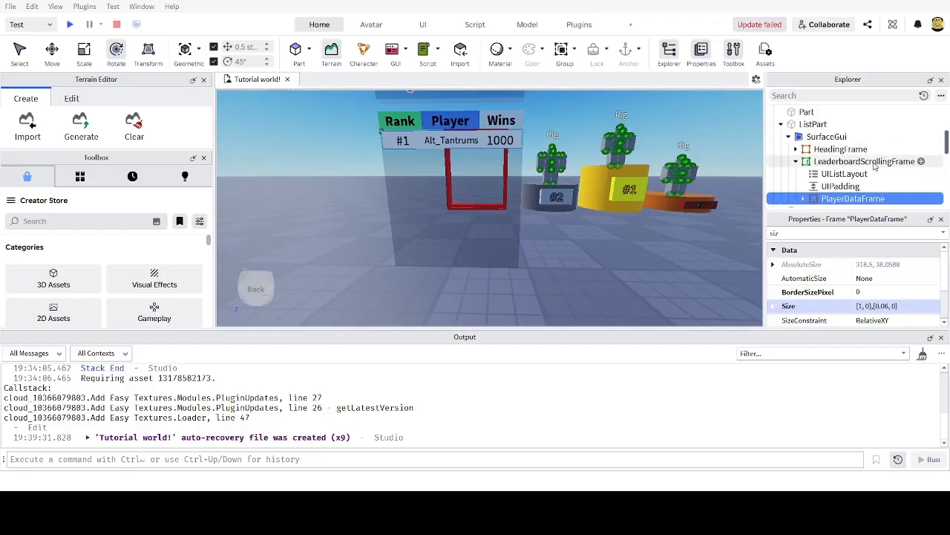
{"action": "scroll", "coordinate": [872, 169], "scroll_direction": "down", "scroll_amount": 1}
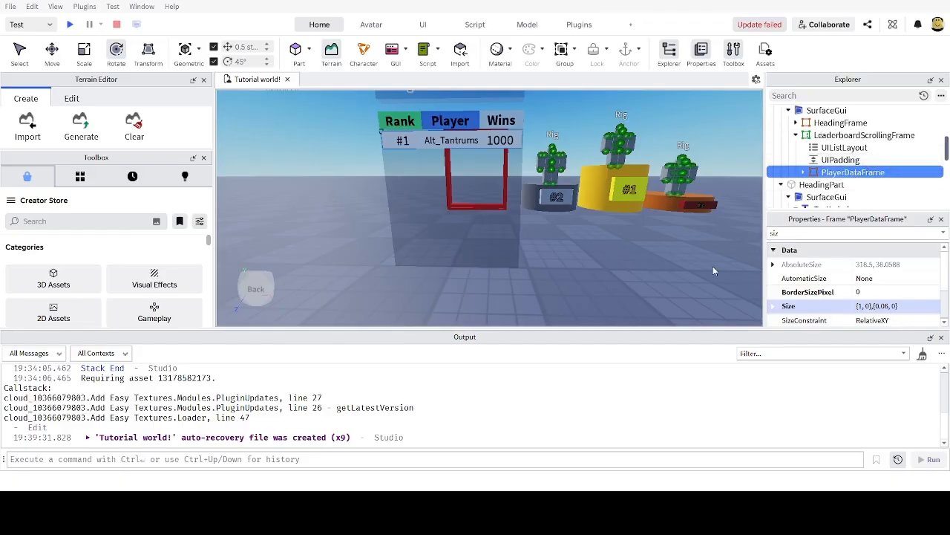
Step: Duplicate PlayerDataFrame with Ctrl+D to stack several more #1 rows showing 1000 wins
{"action": "key", "text": "ctrl+d"}
{"action": "key", "text": "ctrl+d"}
{"action": "key", "text": "ctrl+d"}
{"action": "key", "text": "ctrl+d"}
{"action": "key", "text": "ctrl+d"}
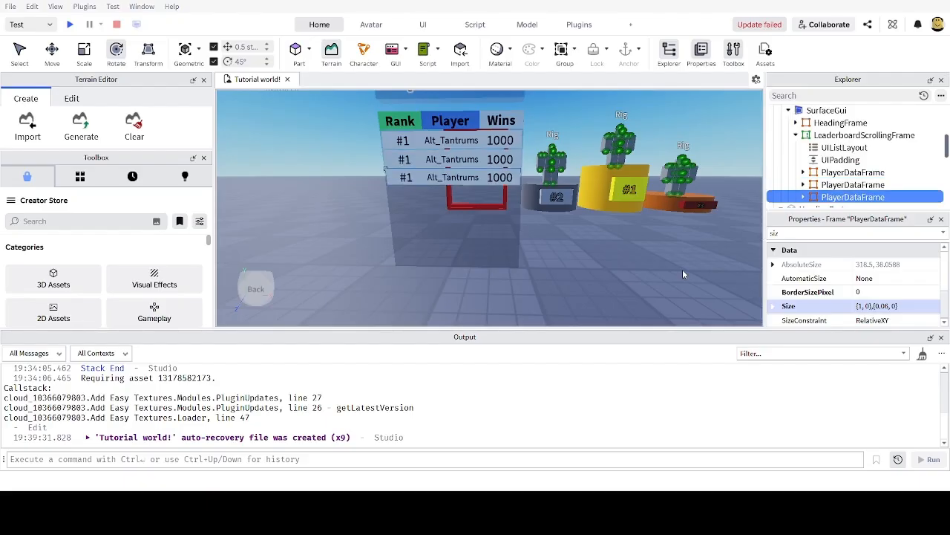
{"action": "key", "text": "ctrl+d"}
{"action": "key", "text": "ctrl+d"}
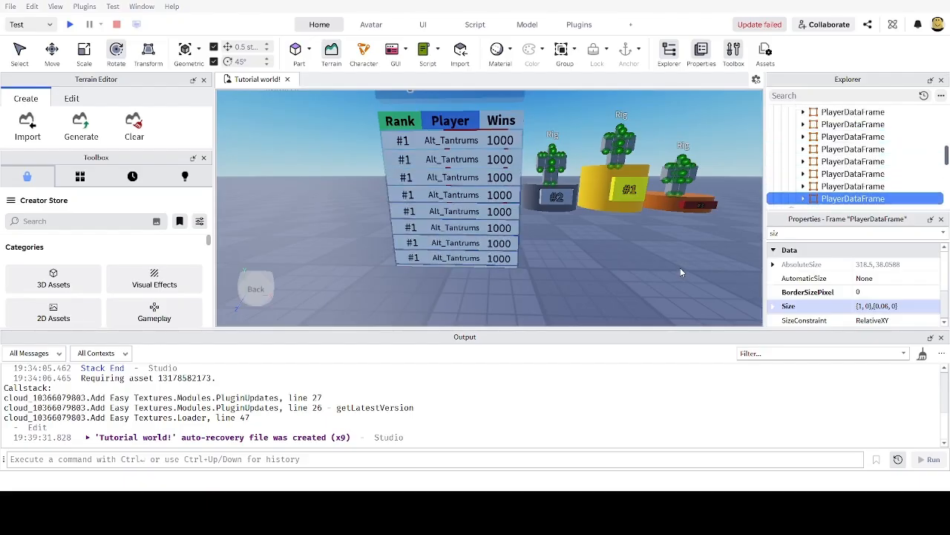
{"action": "key", "text": "ctrl+d"}
{"action": "key", "text": "ctrl+d"}
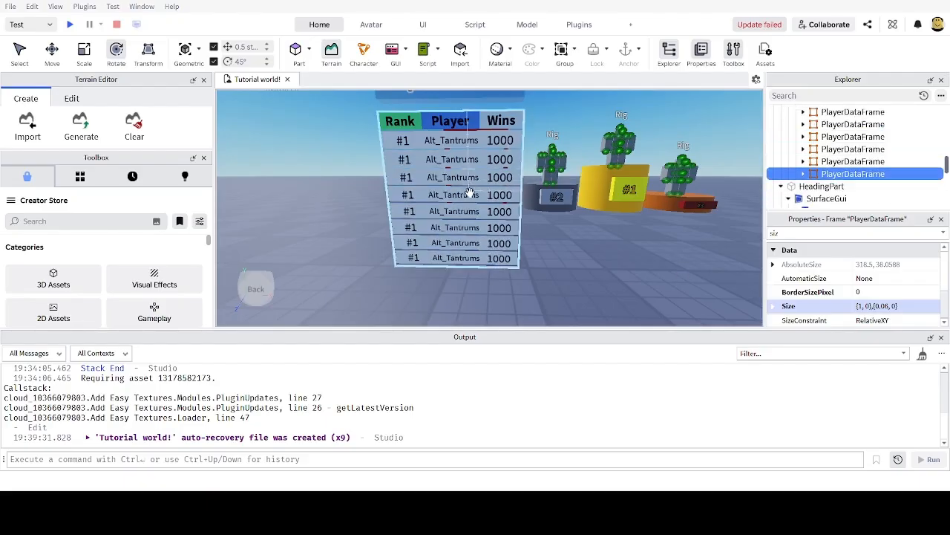
{"action": "scroll", "coordinate": [471, 196], "scroll_direction": "down", "scroll_amount": 10}
{"action": "right_click_drag", "start_coordinate": [512, 191], "coordinate": [512, 192]}
{"action": "scroll", "coordinate": [513, 191], "scroll_direction": "up", "scroll_amount": 8}
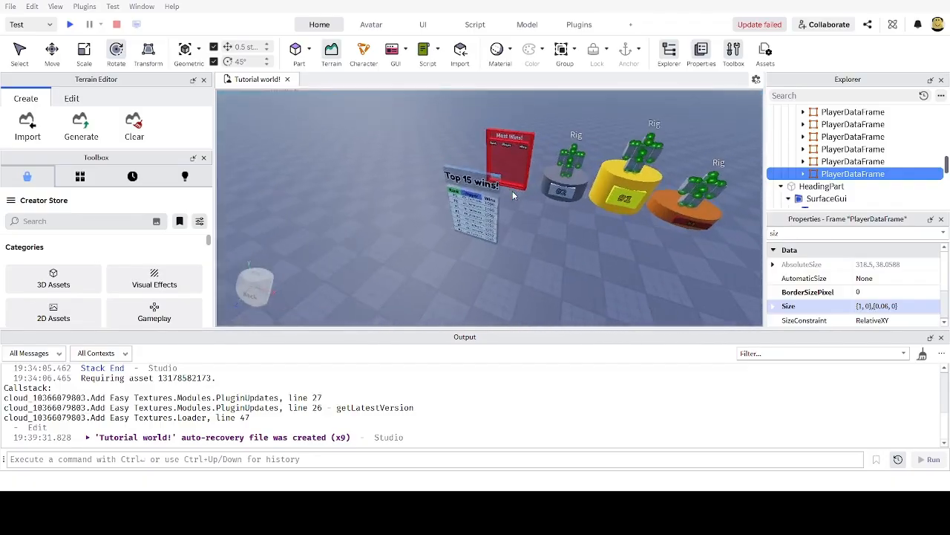
{"action": "scroll", "coordinate": [512, 195], "scroll_direction": "up", "scroll_amount": 5}
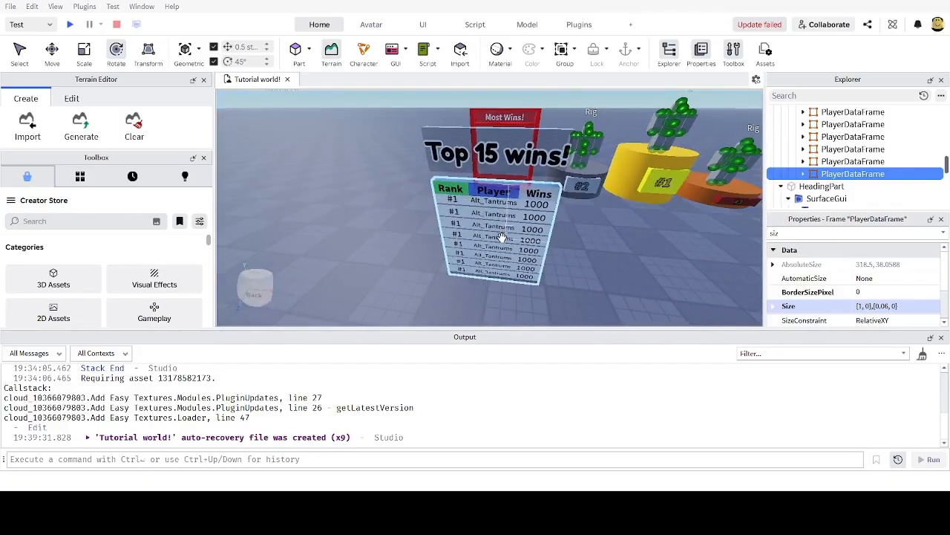
{"action": "scroll", "coordinate": [547, 248], "scroll_direction": "up", "scroll_amount": 5}
{"action": "scroll", "coordinate": [546, 253], "scroll_direction": "down", "scroll_amount": 4}
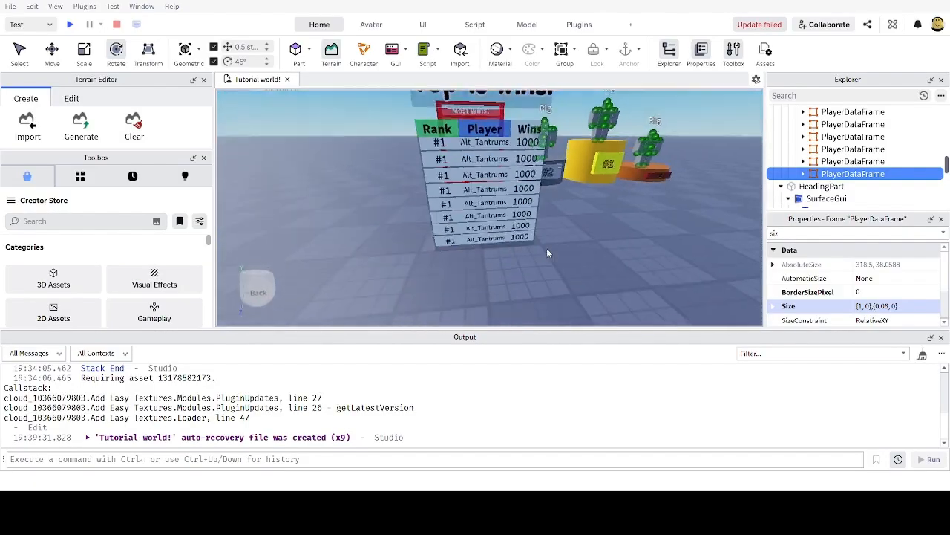
{"action": "scroll", "coordinate": [547, 253], "scroll_direction": "up", "scroll_amount": 4}
{"action": "scroll", "coordinate": [547, 248], "scroll_direction": "down", "scroll_amount": 2}
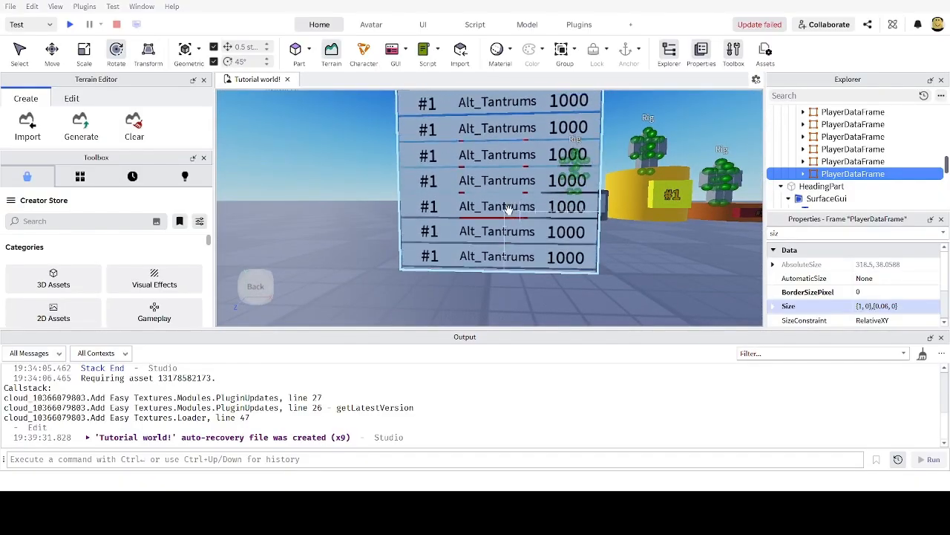
Step: Orbit and zoom around the podiums, then select the leaderboard board
{"action": "right_click_drag", "start_coordinate": [583, 223], "coordinate": [467, 213]}
{"action": "scroll", "coordinate": [461, 216], "scroll_direction": "down", "scroll_amount": 1}
{"action": "scroll", "coordinate": [459, 218], "scroll_direction": "up", "scroll_amount": 1}
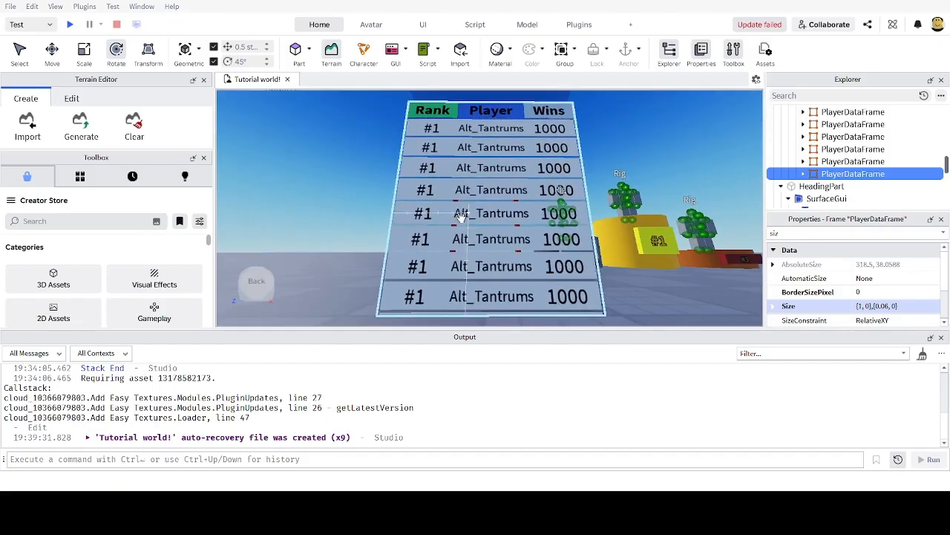
{"action": "scroll", "coordinate": [460, 218], "scroll_direction": "down", "scroll_amount": 1}
{"action": "scroll", "coordinate": [461, 219], "scroll_direction": "up", "scroll_amount": 1}
{"action": "scroll", "coordinate": [457, 221], "scroll_direction": "down", "scroll_amount": 2}
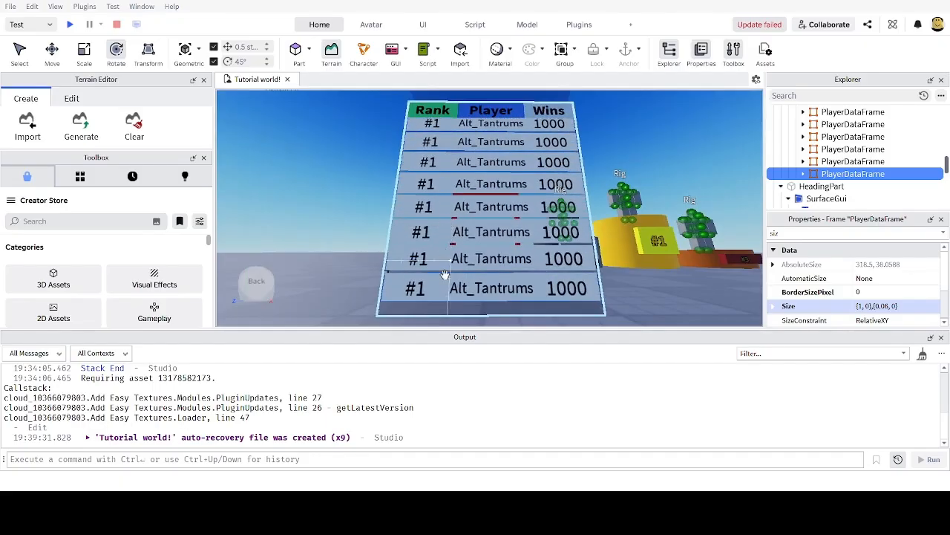
{"action": "scroll", "coordinate": [447, 259], "scroll_direction": "up", "scroll_amount": 1}
{"action": "scroll", "coordinate": [444, 252], "scroll_direction": "down", "scroll_amount": 1}
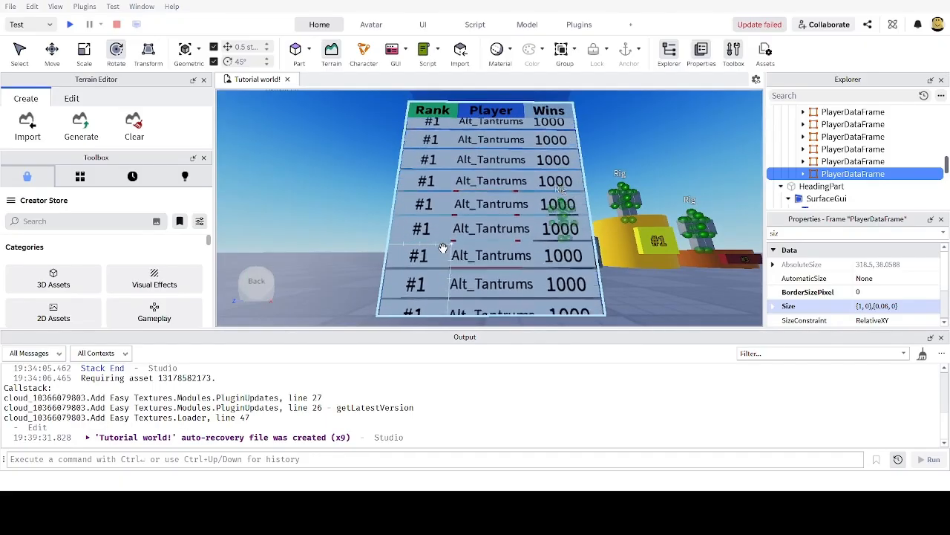
{"action": "scroll", "coordinate": [443, 247], "scroll_direction": "up", "scroll_amount": 2}
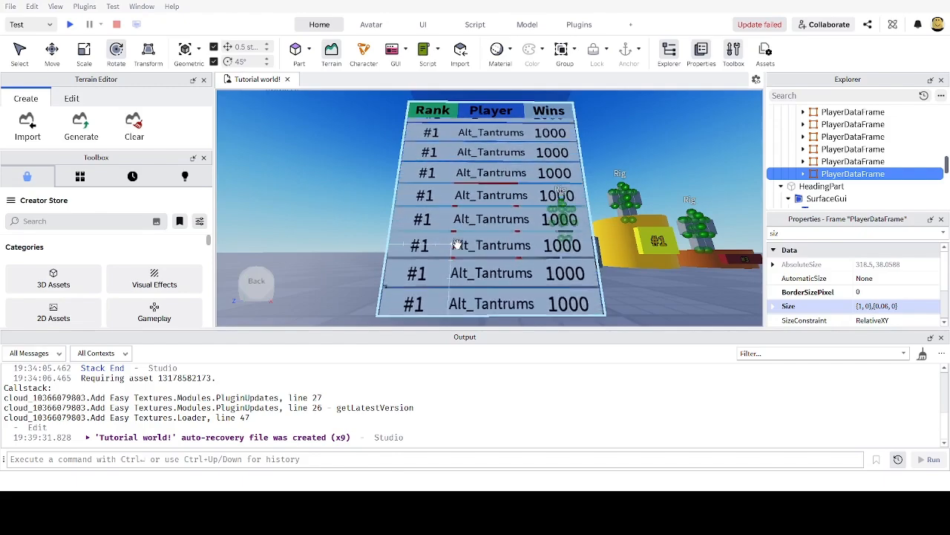
{"action": "scroll", "coordinate": [462, 244], "scroll_direction": "down", "scroll_amount": 2}
{"action": "key", "text": "s"}
{"action": "right_click_drag", "start_coordinate": [629, 242], "coordinate": [629, 242]}
{"action": "key", "text": "w"}
{"action": "key", "text": "s"}
{"action": "left_click", "coordinate": [499, 192]}
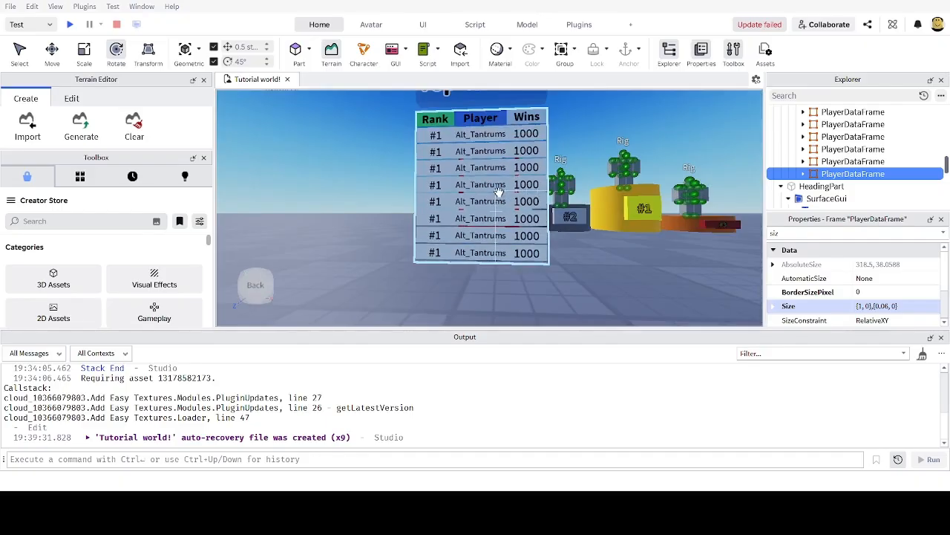
Step: Fly the camera in and out to inspect the scrolling list of duplicated rows
{"action": "scroll", "coordinate": [505, 198], "scroll_direction": "down", "scroll_amount": 2}
{"action": "key", "text": "w"}
{"action": "right_click_drag", "start_coordinate": [592, 218], "coordinate": [592, 218]}
{"action": "key", "text": "s"}
{"action": "key", "text": "w"}
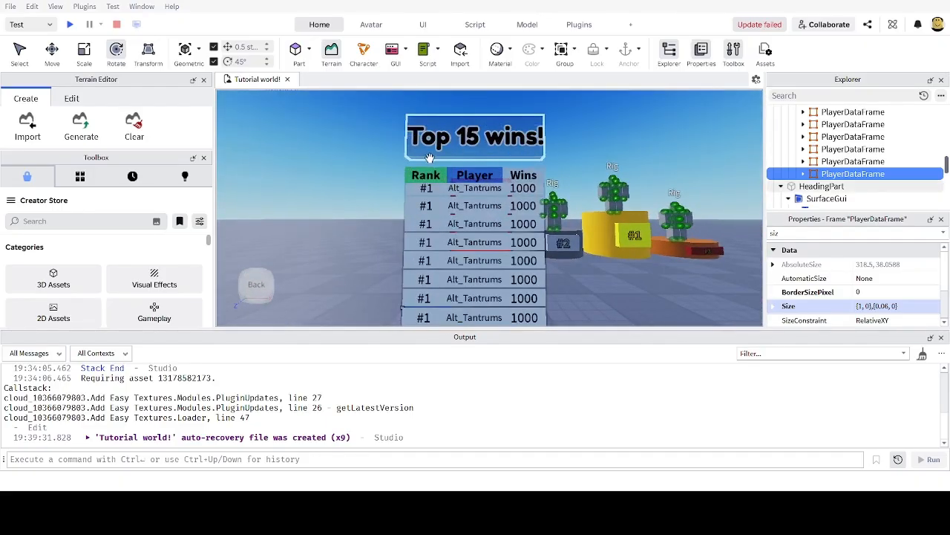
{"action": "key", "text": "w"}
{"action": "key", "text": "s"}
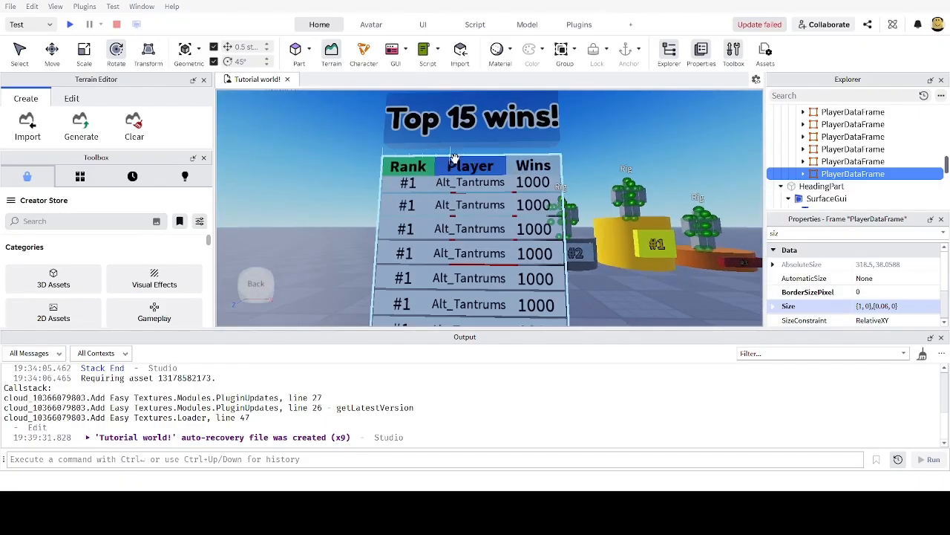
{"action": "key", "text": "s"}
{"action": "key", "text": "w"}
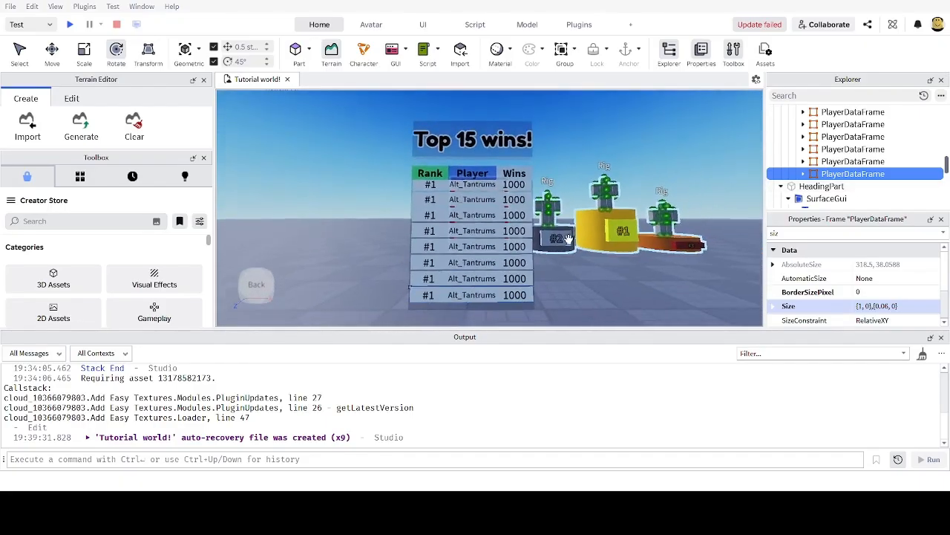
{"action": "key", "text": "s"}
{"action": "key", "text": "w"}
{"action": "key", "text": "s"}
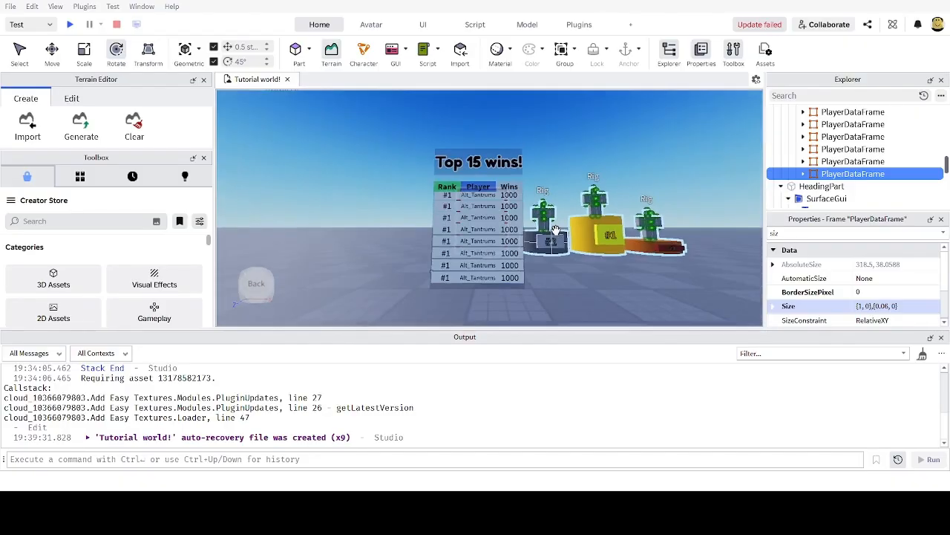
{"action": "key", "text": "w"}
{"action": "scroll", "coordinate": [820, 167], "scroll_direction": "up", "scroll_amount": 5}
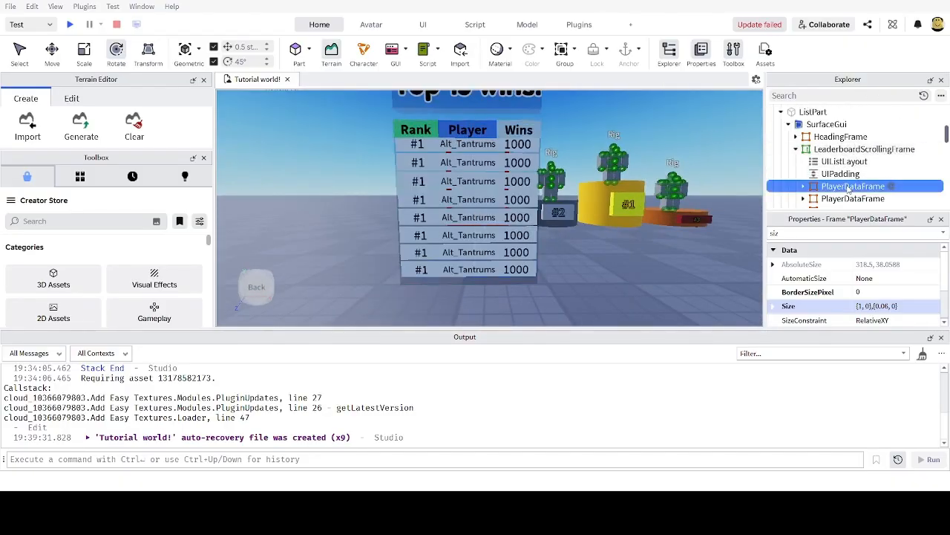
Step: Fly the camera in and out around the leaderboard board
{"action": "key", "text": "s"}
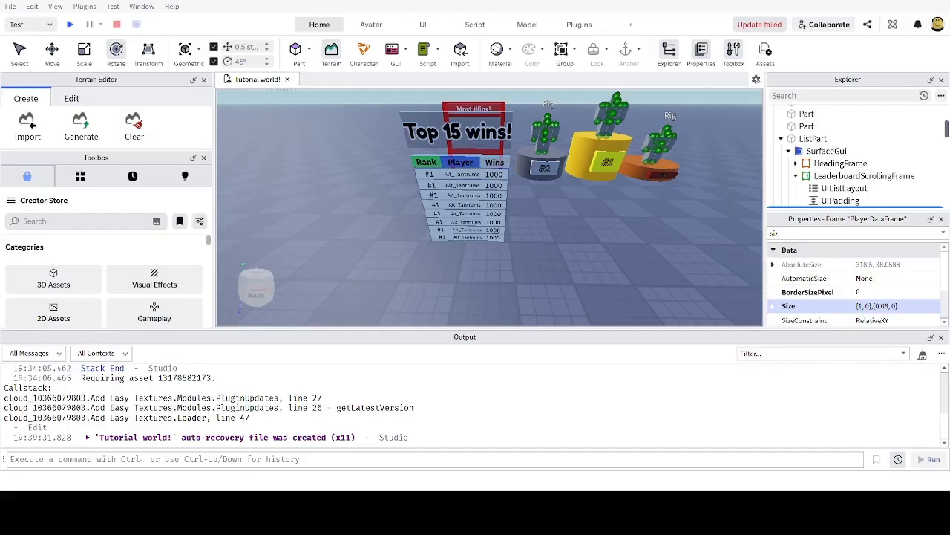
{"action": "key", "text": "w"}
{"action": "right_click_drag", "start_coordinate": [609, 299], "coordinate": [598, 290]}
{"action": "key", "text": "s"}
{"action": "key", "text": "w"}
{"action": "key", "text": "s"}
{"action": "key", "text": "w"}
{"action": "key", "text": "s"}
{"action": "key", "text": "w"}
{"action": "key", "text": "s"}
{"action": "key", "text": "w"}
{"action": "key", "text": "s"}
Step: Face the board head-on near the floor and insert a new 4, 1, 2 block part
{"action": "right_click_drag", "start_coordinate": [562, 252], "coordinate": [428, 71]}
{"action": "key", "text": "w"}
{"action": "key", "text": "s"}
{"action": "key", "text": "w"}
{"action": "key", "text": "w"}
{"action": "left_click", "coordinate": [294, 52]}
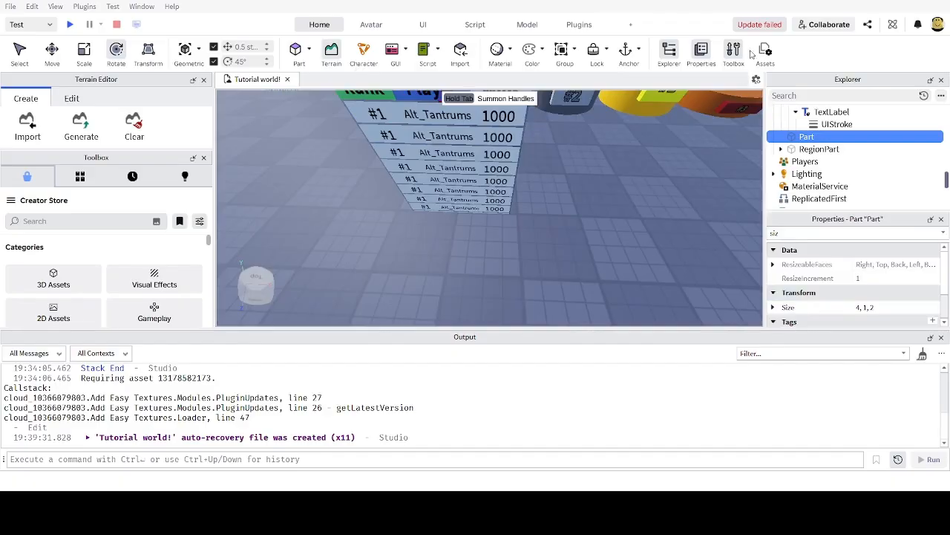
Step: Lower the new thin part over the board and widen it to 7.5 studs
{"action": "right_click_drag", "start_coordinate": [633, 109], "coordinate": [619, 158]}
{"action": "key", "text": "s"}
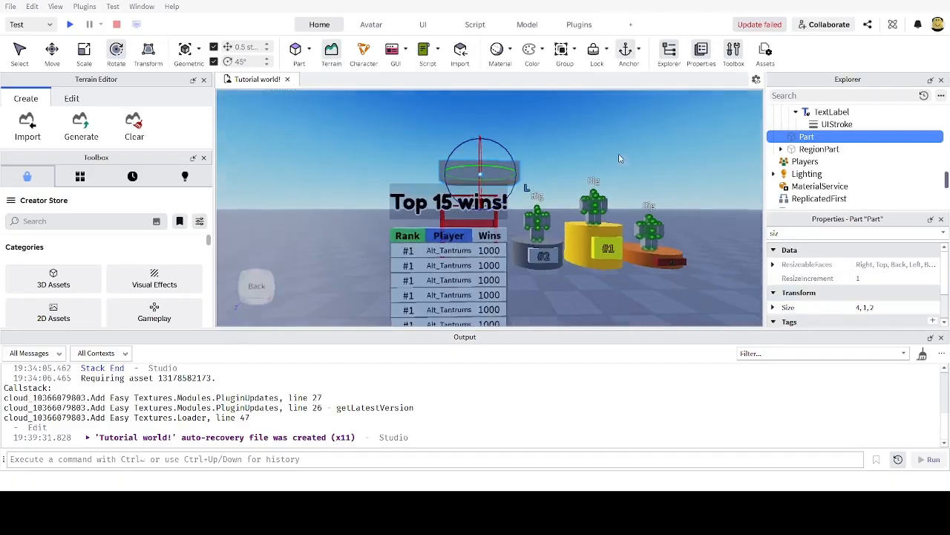
{"action": "key", "text": "w"}
{"action": "mouse_move", "coordinate": [478, 195]}
{"action": "left_mouse_down"}
{"action": "mouse_move", "coordinate": [483, 305]}
{"action": "mouse_move", "coordinate": [478, 210]}
{"action": "left_mouse_up"}
{"action": "key", "text": "a"}
{"action": "right_click_drag", "start_coordinate": [479, 210], "coordinate": [486, 215]}
{"action": "left_click_drag", "start_coordinate": [486, 214], "coordinate": [359, 251]}
{"action": "right_click_drag", "start_coordinate": [360, 251], "coordinate": [377, 255]}
{"action": "key", "text": "d"}
{"action": "left_click_drag", "start_coordinate": [478, 198], "coordinate": [470, 206]}
{"action": "key", "text": "a"}
{"action": "right_click_drag", "start_coordinate": [470, 207], "coordinate": [495, 202]}
{"action": "key", "text": "d"}
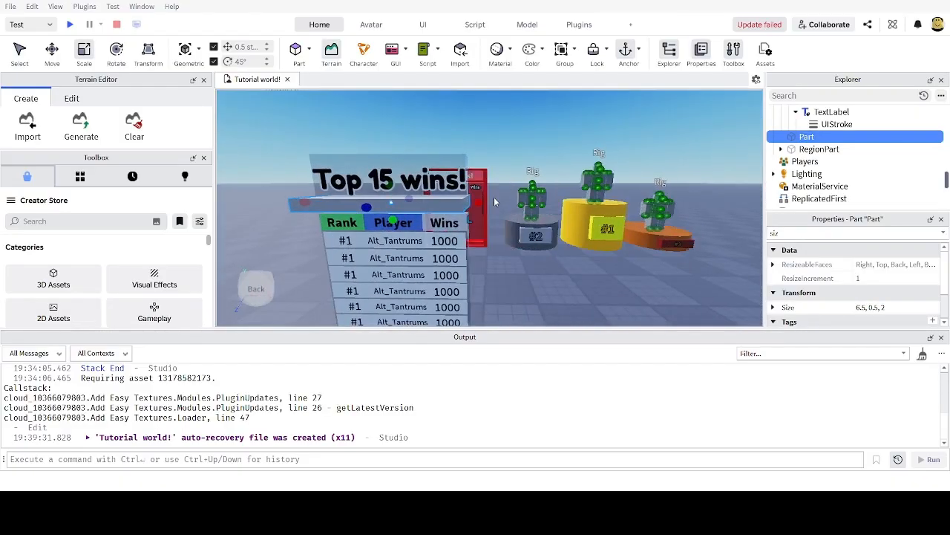
{"action": "left_click_drag", "start_coordinate": [481, 202], "coordinate": [491, 203], "text": "ctrl"}
{"action": "right_click_drag", "start_coordinate": [490, 203], "coordinate": [487, 200]}
Step: Duplicate the 7.5-wide bar and delete the stray upright part
{"action": "key", "text": "ctrl+d"}
{"action": "right_click_drag", "start_coordinate": [487, 146], "coordinate": [441, 229]}
{"action": "key", "text": "a"}
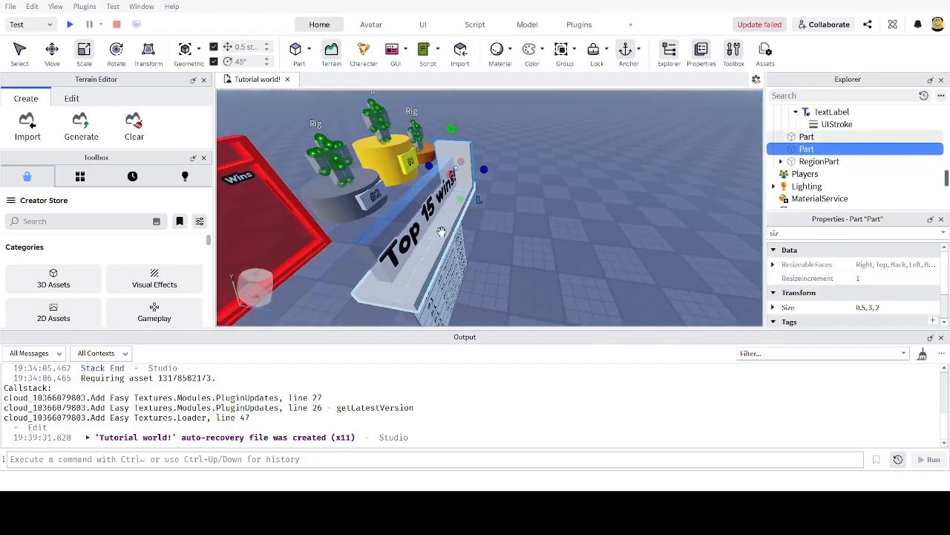
{"action": "left_click", "coordinate": [442, 230]}
{"action": "scroll", "coordinate": [458, 230], "scroll_direction": "up", "scroll_amount": 1}
{"action": "right_click_drag", "start_coordinate": [502, 239], "coordinate": [551, 196]}
{"action": "key", "text": "d"}
{"action": "left_click", "coordinate": [541, 164]}
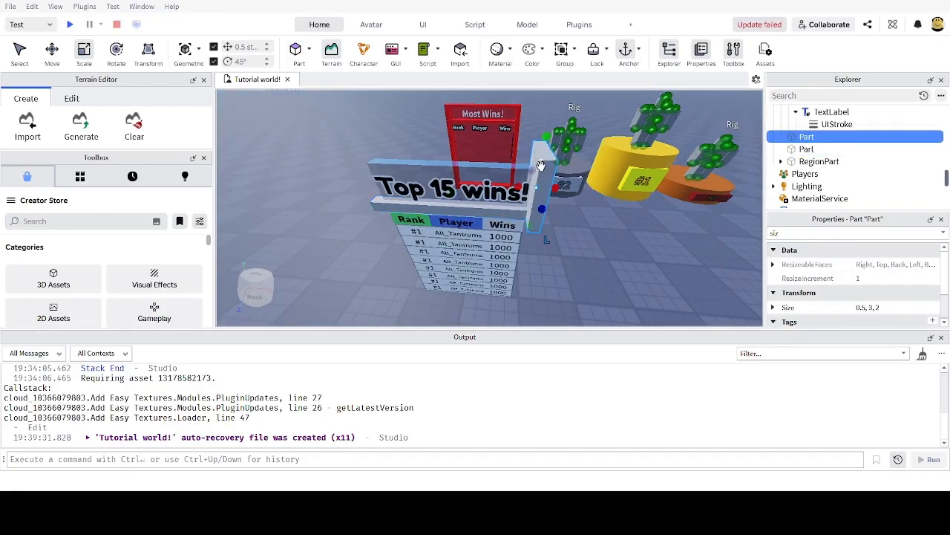
{"action": "key", "text": "Delete"}
{"action": "scroll", "coordinate": [543, 253], "scroll_direction": "up", "scroll_amount": 3}
Step: Turn a copy of the wide bar into a 0.5-wide upright post
{"action": "left_click", "coordinate": [542, 263]}
{"action": "key", "text": "ctrl+d"}
{"action": "scroll", "coordinate": [543, 252], "scroll_direction": "down", "scroll_amount": 3}
{"action": "left_click_drag", "start_coordinate": [349, 220], "coordinate": [541, 221]}
{"action": "left_click_drag", "start_coordinate": [394, 207], "coordinate": [386, 135]}
{"action": "scroll", "coordinate": [505, 211], "scroll_direction": "down", "scroll_amount": 5}
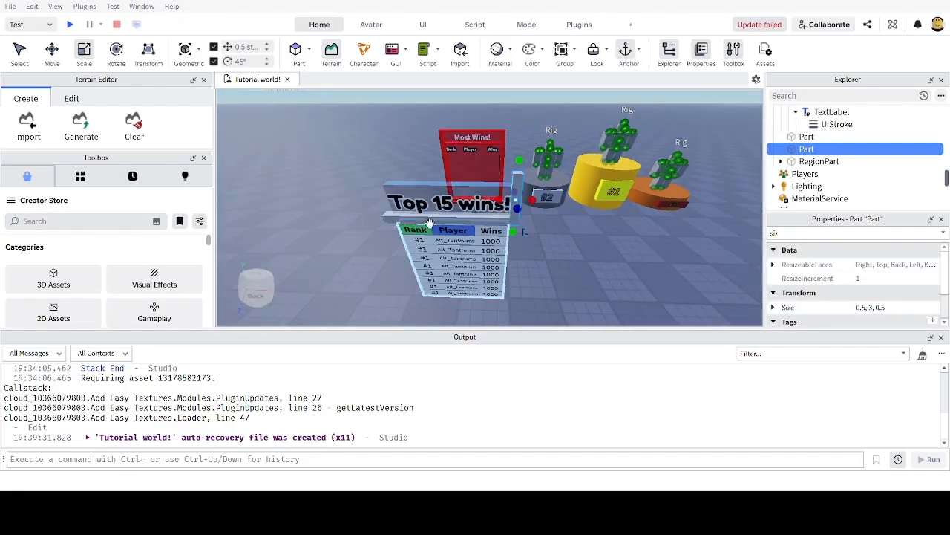
Step: Add a cross bar by copying the wide bar and raising it about 2.5 studs
{"action": "left_click", "coordinate": [471, 225]}
{"action": "key", "text": "ctrl+d"}
{"action": "key", "text": "ctrl+2"}
{"action": "left_click_drag", "start_coordinate": [450, 174], "coordinate": [454, 132]}
{"action": "scroll", "coordinate": [460, 178], "scroll_direction": "up", "scroll_amount": 4}
{"action": "right_click_drag", "start_coordinate": [460, 178], "coordinate": [420, 211]}
{"action": "left_click_drag", "start_coordinate": [416, 213], "coordinate": [418, 222]}
Step: Shorten the upright post to 1.75 tall and place a copy 7 studs left
{"action": "key", "text": "d"}
{"action": "left_click", "coordinate": [450, 213]}
{"action": "key", "text": "ctrl+3"}
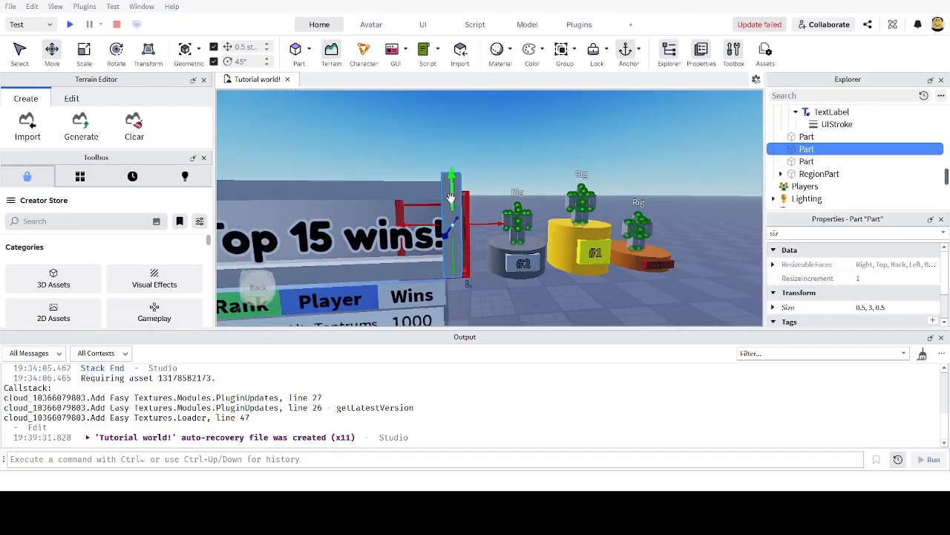
{"action": "left_click_drag", "start_coordinate": [450, 171], "coordinate": [452, 202]}
{"action": "key", "text": "a"}
{"action": "key", "text": "ctrl+d"}
{"action": "key", "text": "ctrl+2"}
{"action": "left_click_drag", "start_coordinate": [609, 233], "coordinate": [352, 227]}
{"action": "scroll", "coordinate": [468, 248], "scroll_direction": "down", "scroll_amount": 4}
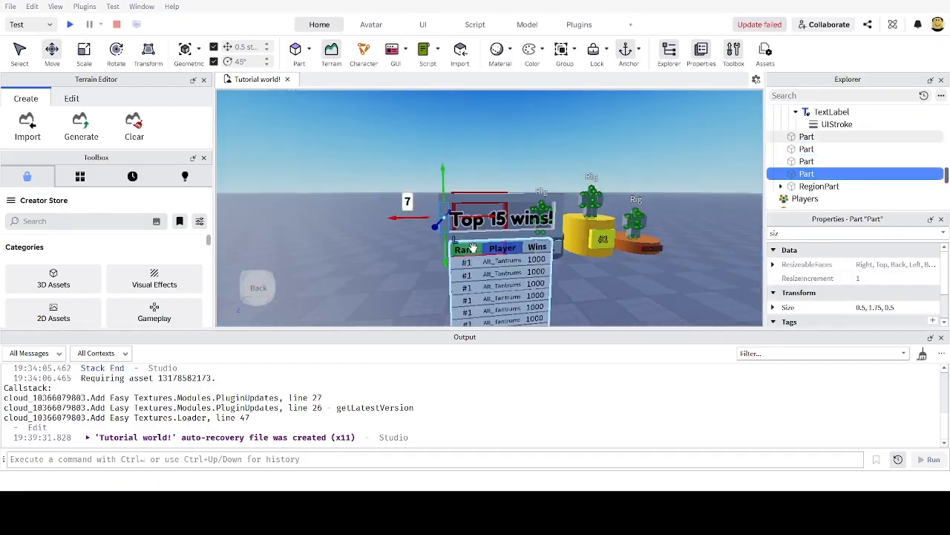
{"action": "scroll", "coordinate": [491, 256], "scroll_direction": "up", "scroll_amount": 4}
Step: Push the list panel back into the frame and copy the left upright bar downward
{"action": "left_click", "coordinate": [529, 295]}
{"action": "scroll", "coordinate": [505, 245], "scroll_direction": "down", "scroll_amount": 3}
{"action": "key", "text": "ctrl+2"}
{"action": "left_click_drag", "start_coordinate": [479, 281], "coordinate": [476, 272]}
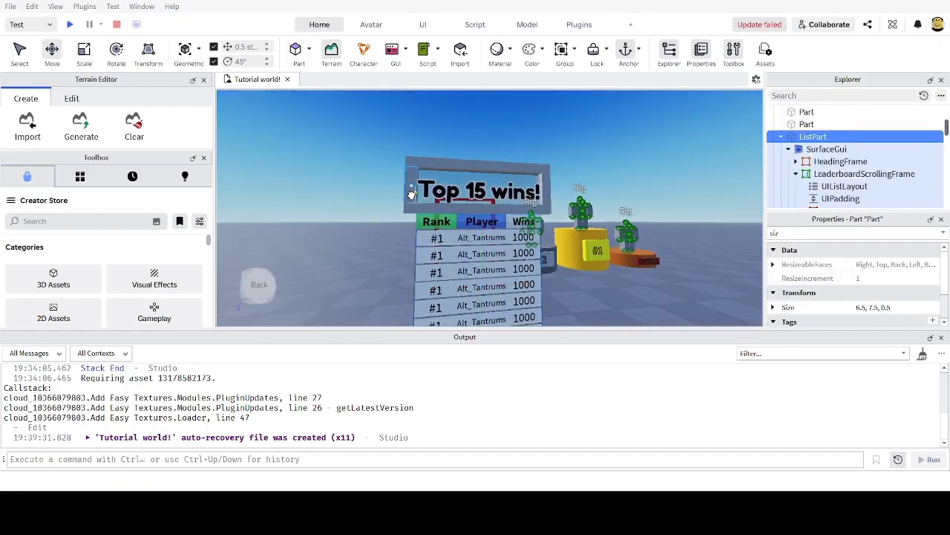
{"action": "left_click", "coordinate": [412, 195]}
{"action": "key", "text": "ctrl+d"}
{"action": "left_click_drag", "start_coordinate": [412, 225], "coordinate": [430, 306]}
{"action": "scroll", "coordinate": [427, 238], "scroll_direction": "down", "scroll_amount": 3}
Step: Make a bottom bar by copying the middle cross bar downward
{"action": "key", "text": "ctrl+3"}
{"action": "left_click", "coordinate": [459, 183]}
{"action": "key", "text": "ctrl+d"}
{"action": "key", "text": "ctrl+2"}
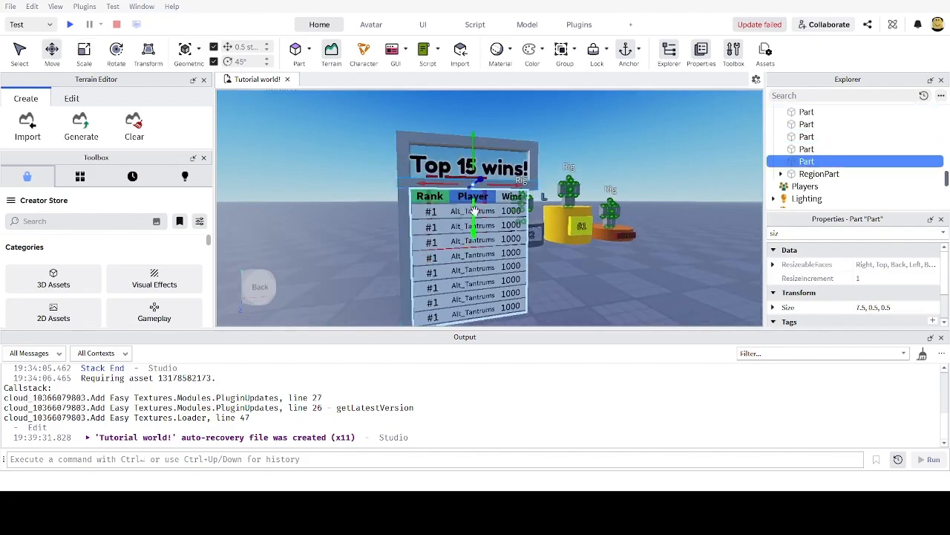
{"action": "left_click_drag", "start_coordinate": [473, 215], "coordinate": [480, 317]}
Step: Raise all eight board parts 3 studs and nudge the bottom bar 0.25 studs
{"action": "right_click_drag", "start_coordinate": [579, 267], "coordinate": [520, 297]}
{"action": "left_click_drag", "start_coordinate": [444, 123], "coordinate": [519, 259]}
{"action": "left_click_drag", "start_coordinate": [475, 146], "coordinate": [473, 117]}
{"action": "right_click_drag", "start_coordinate": [564, 173], "coordinate": [519, 160]}
{"action": "left_click", "coordinate": [475, 245]}
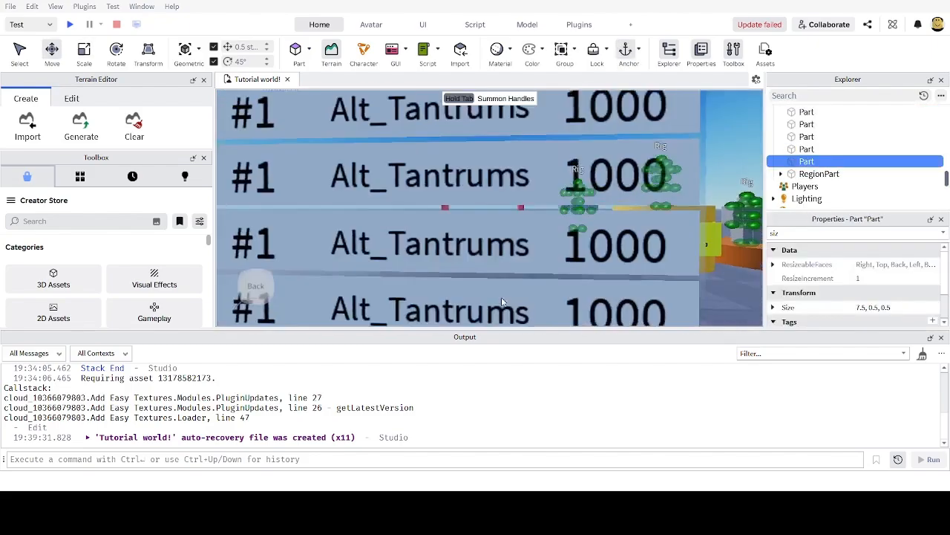
{"action": "scroll", "coordinate": [476, 245], "scroll_direction": "down", "scroll_amount": 4}
{"action": "left_click_drag", "start_coordinate": [475, 294], "coordinate": [474, 300]}
{"action": "scroll", "coordinate": [476, 260], "scroll_direction": "down", "scroll_amount": 3}
Step: Duplicate the left 7.5-stud bar and slide the original sideways along the board
{"action": "left_click", "coordinate": [390, 237]}
{"action": "key", "text": "ctrl+d"}
{"action": "scroll", "coordinate": [442, 204], "scroll_direction": "up", "scroll_amount": 5}
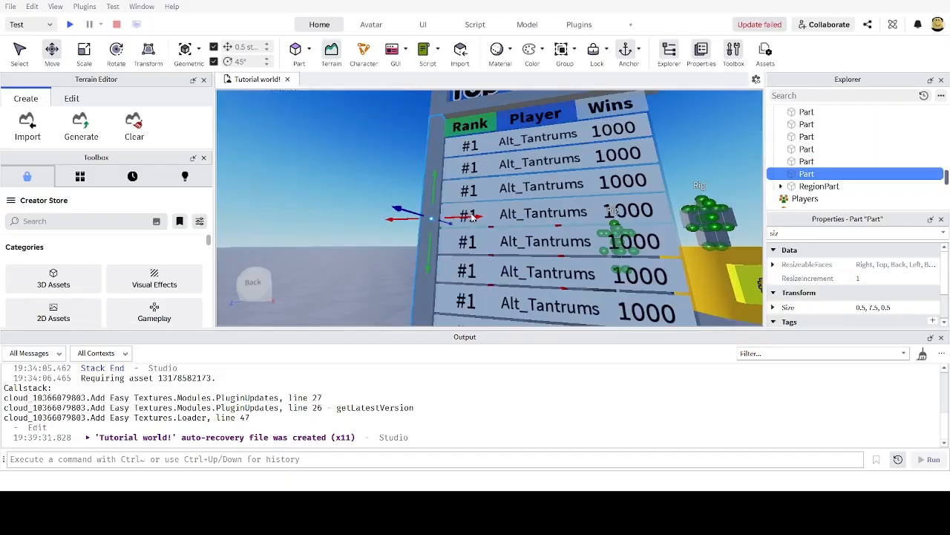
{"action": "left_click", "coordinate": [332, 285]}
{"action": "left_click", "coordinate": [429, 235]}
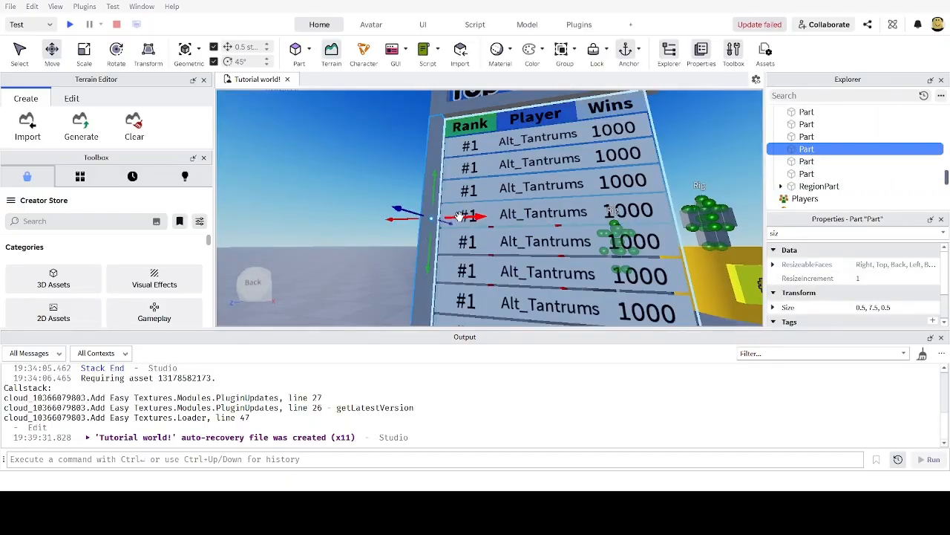
{"action": "scroll", "coordinate": [539, 229], "scroll_direction": "down", "scroll_amount": 4}
{"action": "left_click_drag", "start_coordinate": [464, 217], "coordinate": [565, 241]}
{"action": "scroll", "coordinate": [565, 236], "scroll_direction": "down", "scroll_amount": 3}
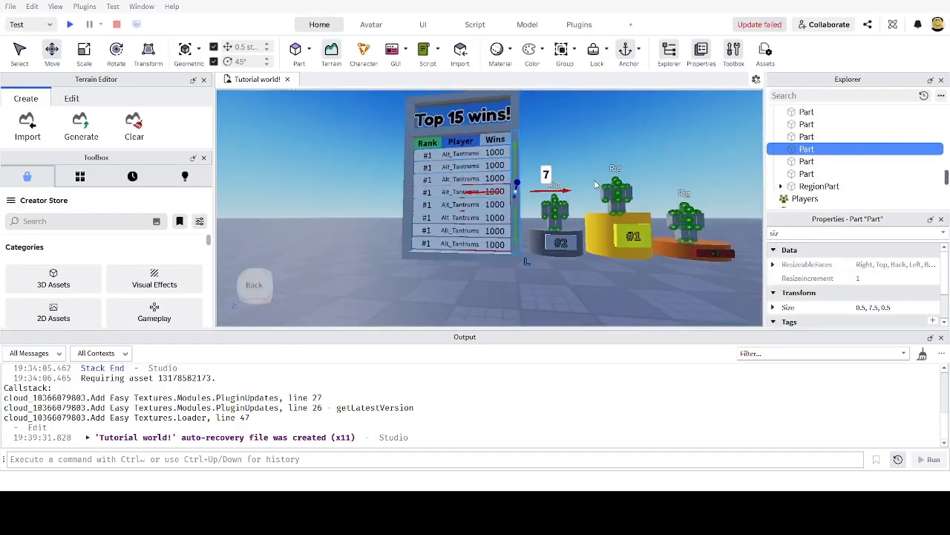
{"action": "scroll", "coordinate": [591, 186], "scroll_direction": "up", "scroll_amount": 5}
{"action": "scroll", "coordinate": [594, 182], "scroll_direction": "down", "scroll_amount": 5}
Step: Inspect the finished frame from above and box-select all the board parts
{"action": "right_click_drag", "start_coordinate": [594, 179], "coordinate": [633, 222]}
{"action": "scroll", "coordinate": [594, 179], "scroll_direction": "up", "scroll_amount": 4}
{"action": "scroll", "coordinate": [596, 193], "scroll_direction": "down", "scroll_amount": 2}
{"action": "scroll", "coordinate": [597, 193], "scroll_direction": "up", "scroll_amount": 4}
{"action": "scroll", "coordinate": [598, 195], "scroll_direction": "up", "scroll_amount": 4}
{"action": "scroll", "coordinate": [598, 198], "scroll_direction": "down", "scroll_amount": 4}
{"action": "scroll", "coordinate": [603, 211], "scroll_direction": "down", "scroll_amount": 3}
{"action": "left_click", "coordinate": [633, 222]}
{"action": "scroll", "coordinate": [633, 221], "scroll_direction": "down", "scroll_amount": 4}
{"action": "left_click_drag", "start_coordinate": [462, 124], "coordinate": [579, 268]}
{"action": "left_click", "coordinate": [621, 259]}
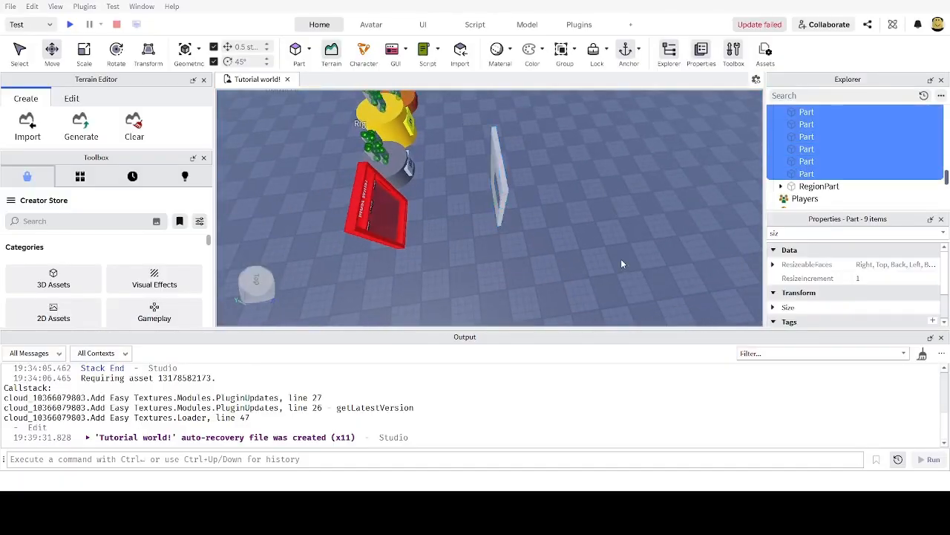
{"action": "right_click_drag", "start_coordinate": [621, 259], "coordinate": [621, 259]}
{"action": "scroll", "coordinate": [621, 259], "scroll_direction": "down", "scroll_amount": 3}
{"action": "scroll", "coordinate": [621, 259], "scroll_direction": "up", "scroll_amount": 3}
{"action": "scroll", "coordinate": [482, 247], "scroll_direction": "down", "scroll_amount": 5}
{"action": "scroll", "coordinate": [482, 247], "scroll_direction": "up", "scroll_amount": 2}
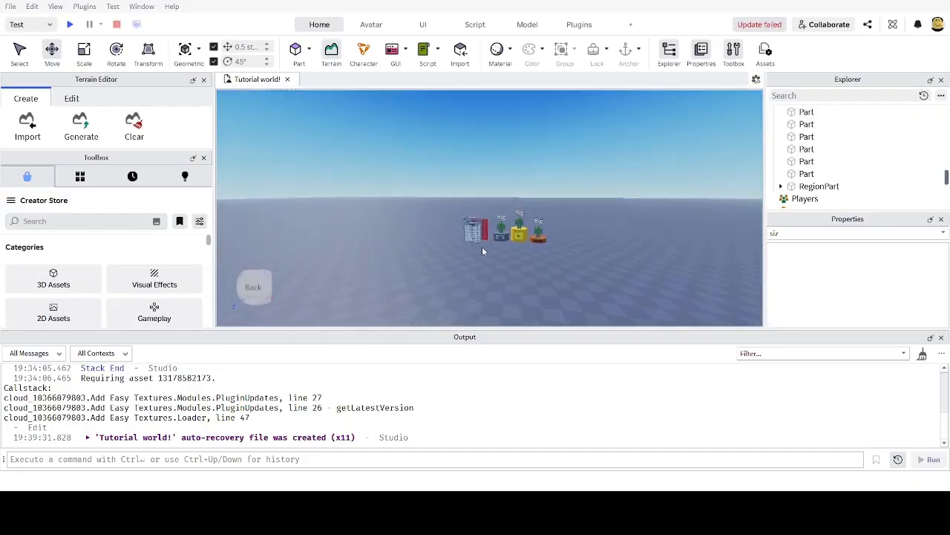
{"action": "scroll", "coordinate": [482, 247], "scroll_direction": "up", "scroll_amount": 5}
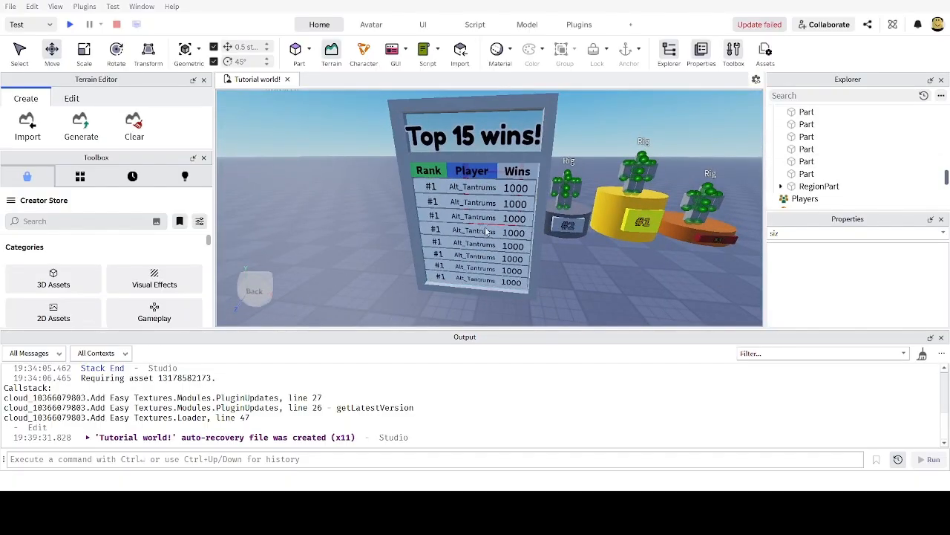
{"action": "right_click_drag", "start_coordinate": [486, 231], "coordinate": [588, 251]}
{"action": "scroll", "coordinate": [588, 252], "scroll_direction": "down", "scroll_amount": 4}
{"action": "scroll", "coordinate": [589, 252], "scroll_direction": "up", "scroll_amount": 4}
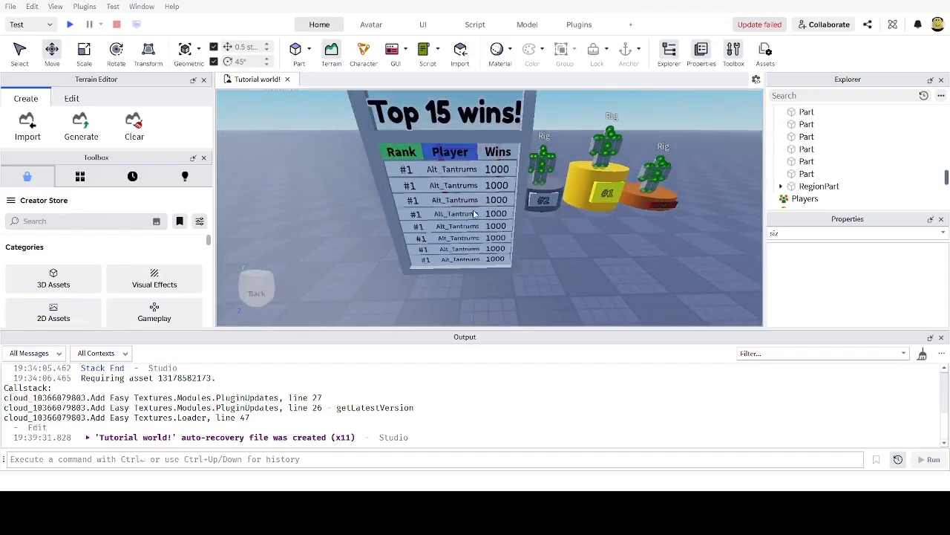
{"action": "scroll", "coordinate": [475, 213], "scroll_direction": "down", "scroll_amount": 5}
{"action": "right_click_drag", "start_coordinate": [475, 213], "coordinate": [499, 202]}
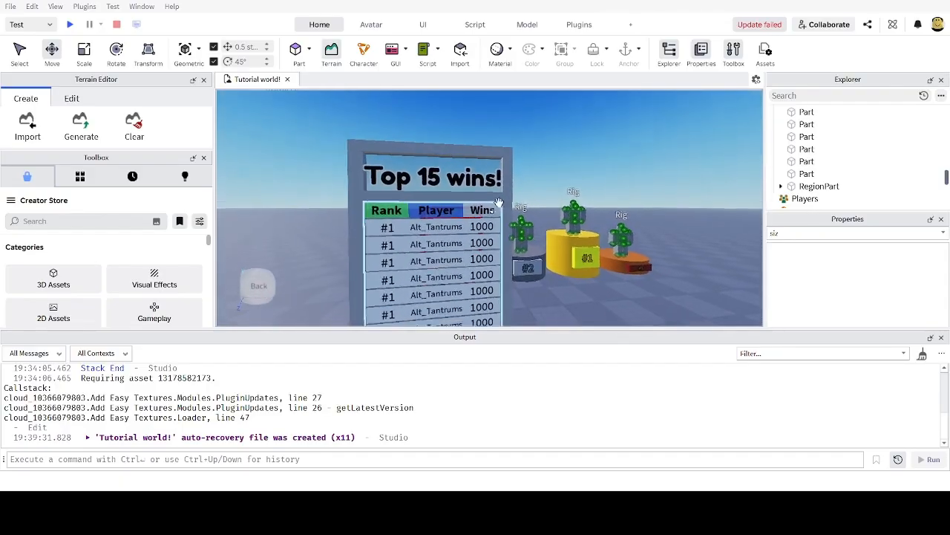
{"action": "scroll", "coordinate": [499, 202], "scroll_direction": "down", "scroll_amount": 3}
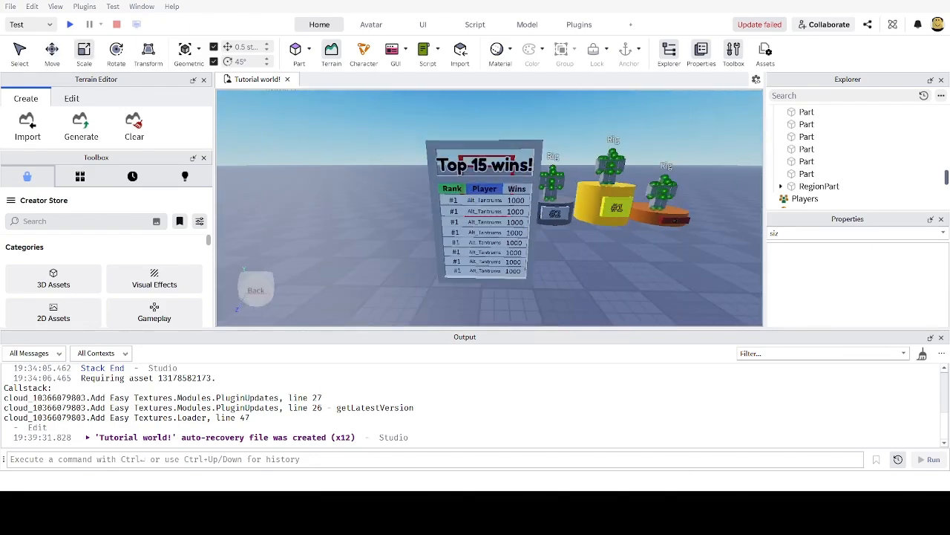
{"action": "scroll", "coordinate": [597, 296], "scroll_direction": "up", "scroll_amount": 2}
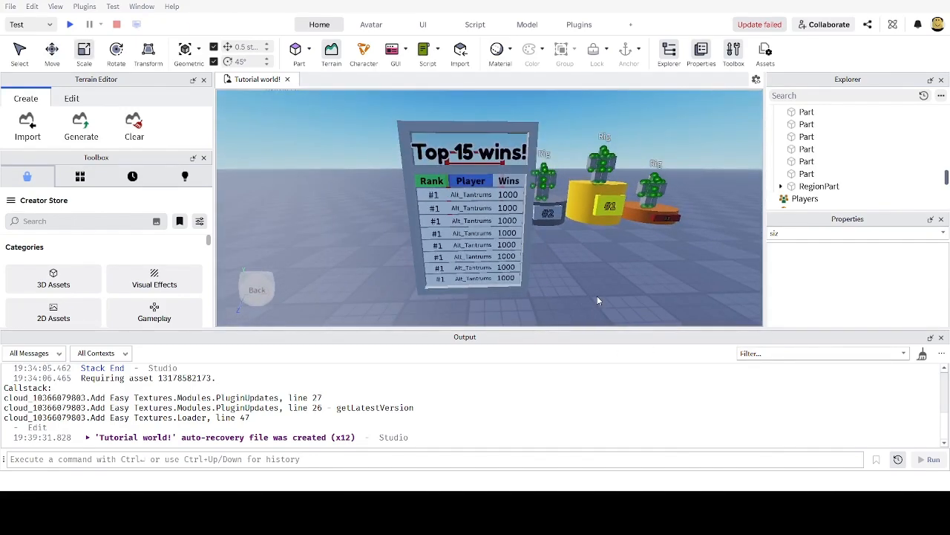
{"action": "scroll", "coordinate": [597, 296], "scroll_direction": "up", "scroll_amount": 3}
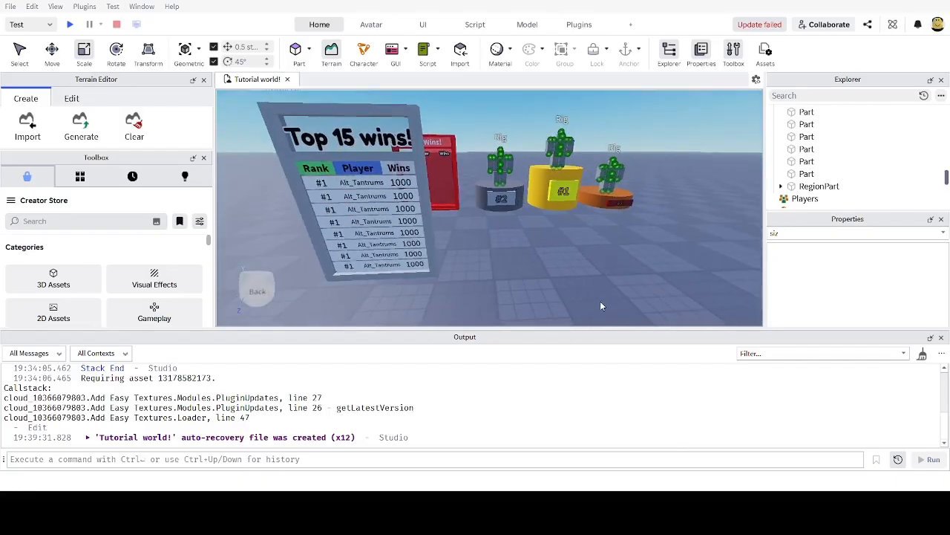
{"action": "scroll", "coordinate": [592, 239], "scroll_direction": "up", "scroll_amount": 3}
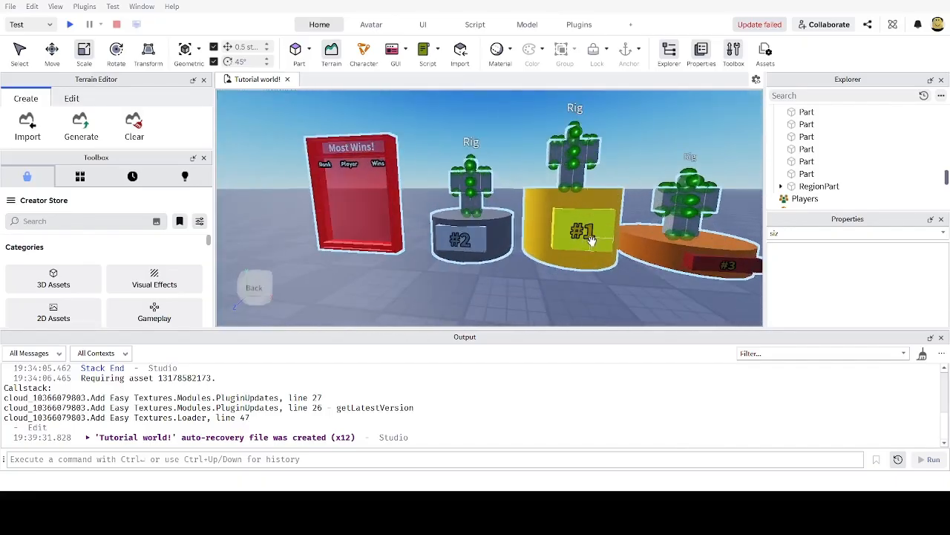
{"action": "right_click_drag", "start_coordinate": [488, 243], "coordinate": [507, 249]}
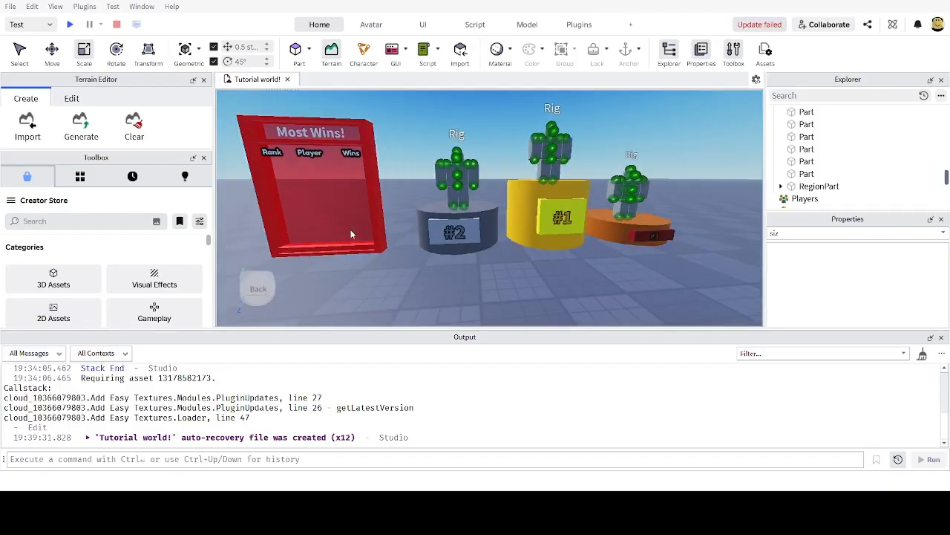
{"action": "scroll", "coordinate": [650, 231], "scroll_direction": "down", "scroll_amount": 3}
{"action": "right_click_drag", "start_coordinate": [586, 236], "coordinate": [589, 260]}
{"action": "scroll", "coordinate": [718, 164], "scroll_direction": "up", "scroll_amount": 2}
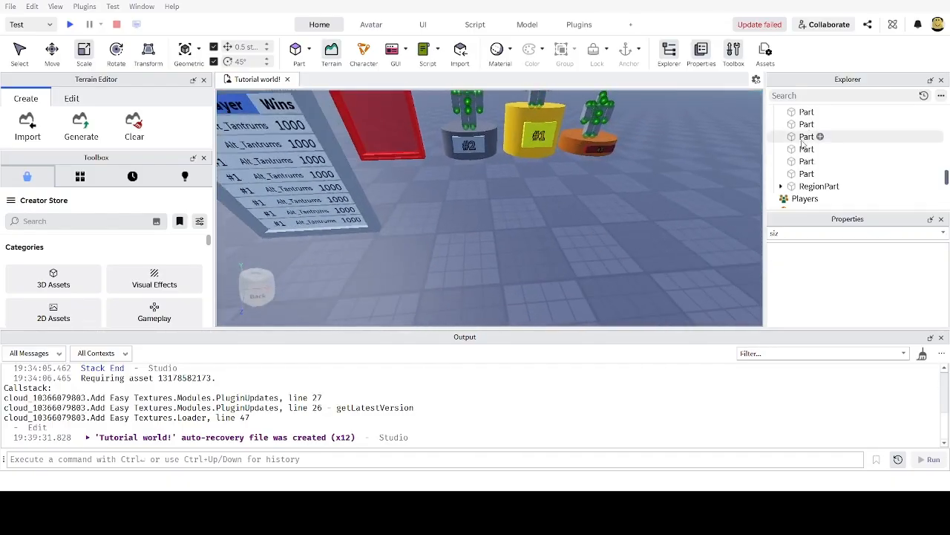
{"action": "scroll", "coordinate": [514, 197], "scroll_direction": "up", "scroll_amount": 1}
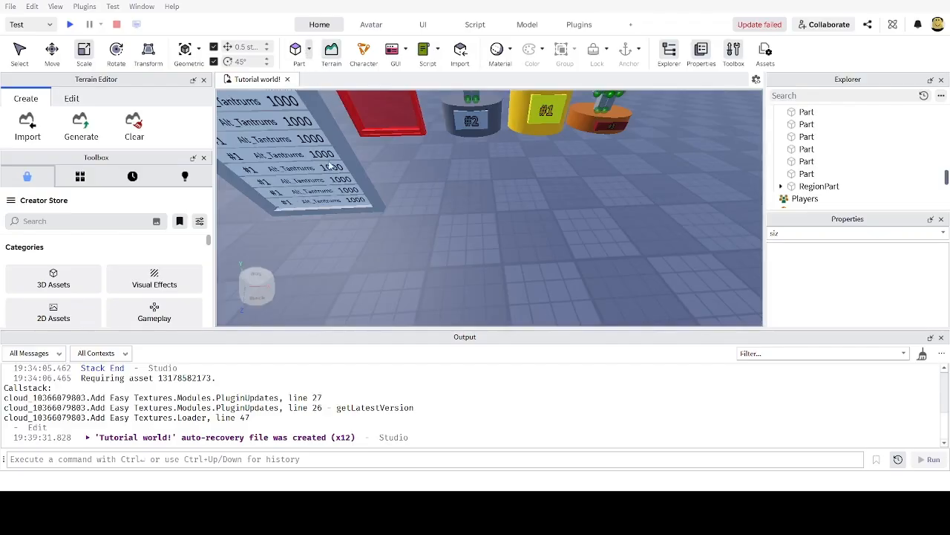
Step: Insert a cylinder, widen it to 6 by 6 studs, and place it in front of the board
{"action": "left_click", "coordinate": [331, 165]}
{"action": "right_click_drag", "start_coordinate": [513, 180], "coordinate": [540, 228]}
{"action": "scroll", "coordinate": [512, 185], "scroll_direction": "up", "scroll_amount": 4}
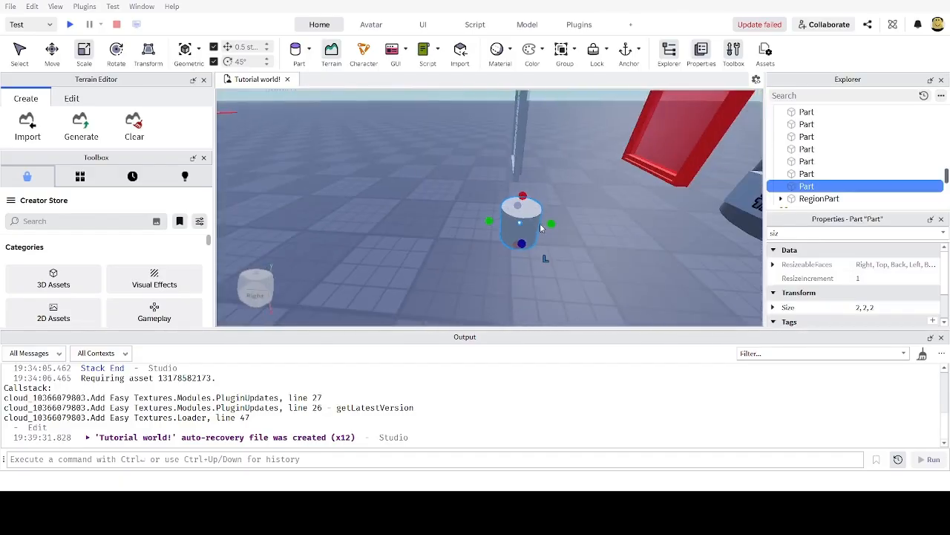
{"action": "left_click_drag", "start_coordinate": [550, 223], "coordinate": [629, 227]}
{"action": "right_click_drag", "start_coordinate": [577, 227], "coordinate": [545, 205]}
{"action": "left_click_drag", "start_coordinate": [517, 193], "coordinate": [590, 193]}
{"action": "right_click_drag", "start_coordinate": [486, 211], "coordinate": [478, 187]}
{"action": "scroll", "coordinate": [477, 187], "scroll_direction": "down", "scroll_amount": 1}
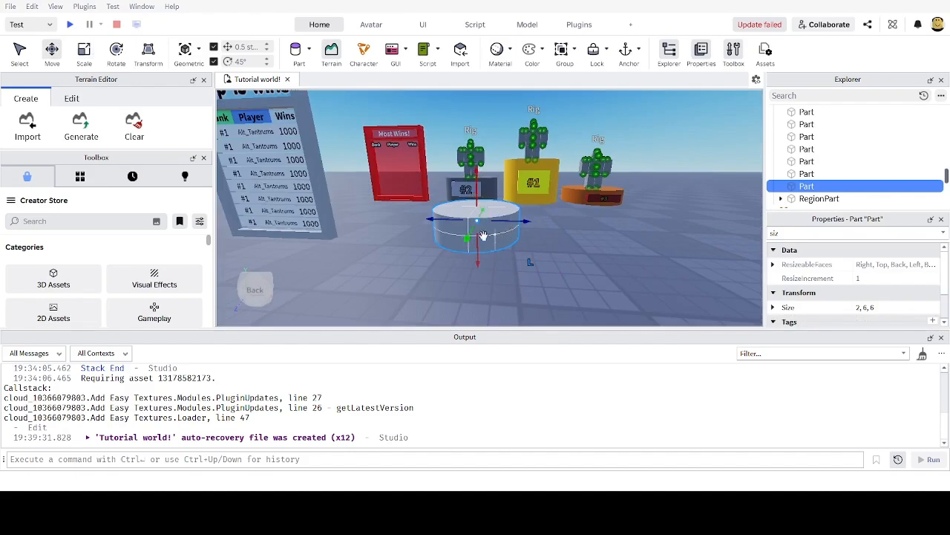
{"action": "mouse_move", "coordinate": [444, 216]}
{"action": "left_mouse_down"}
{"action": "mouse_move", "coordinate": [467, 224]}
{"action": "mouse_move", "coordinate": [458, 223]}
{"action": "left_mouse_up"}
{"action": "right_click_drag", "start_coordinate": [458, 223], "coordinate": [490, 220]}
Step: Duplicate the cylinder and space the copy 7 studs to the side
{"action": "key", "text": "ctrl+d"}
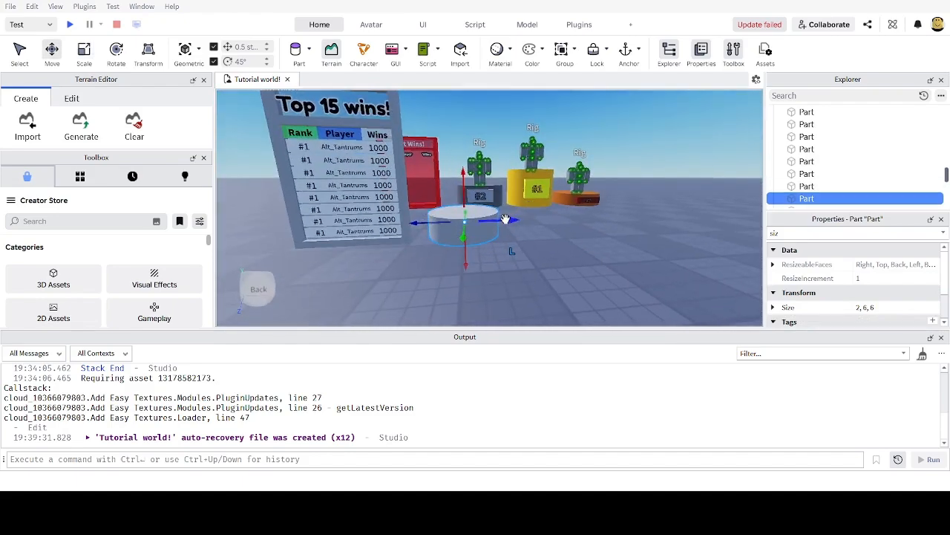
{"action": "left_click_drag", "start_coordinate": [505, 219], "coordinate": [522, 218]}
{"action": "key", "text": "a"}
{"action": "key", "text": "w"}
Step: Scale the middle cylinder up to be the tallest podium and check the right one's height
{"action": "left_click", "coordinate": [477, 230]}
{"action": "key", "text": "ctrl+3"}
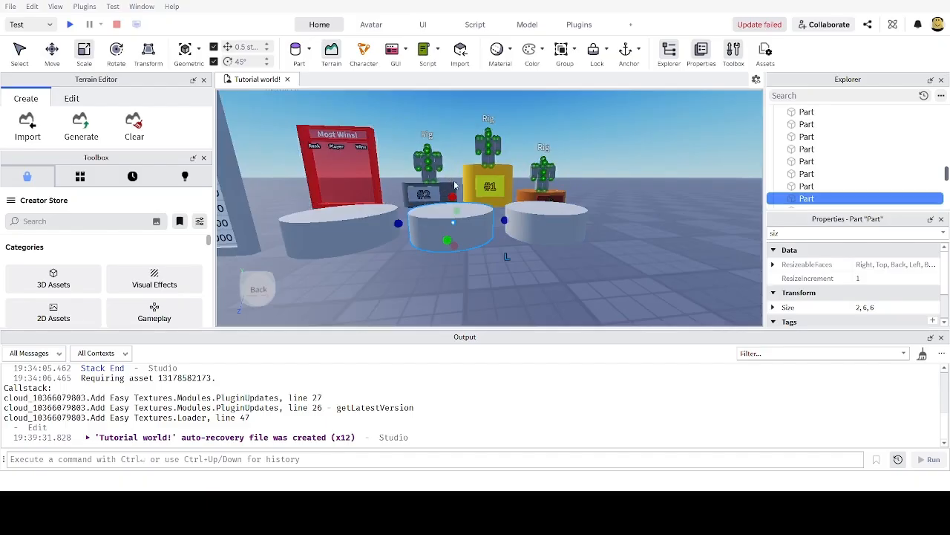
{"action": "left_click_drag", "start_coordinate": [452, 196], "coordinate": [452, 197]}
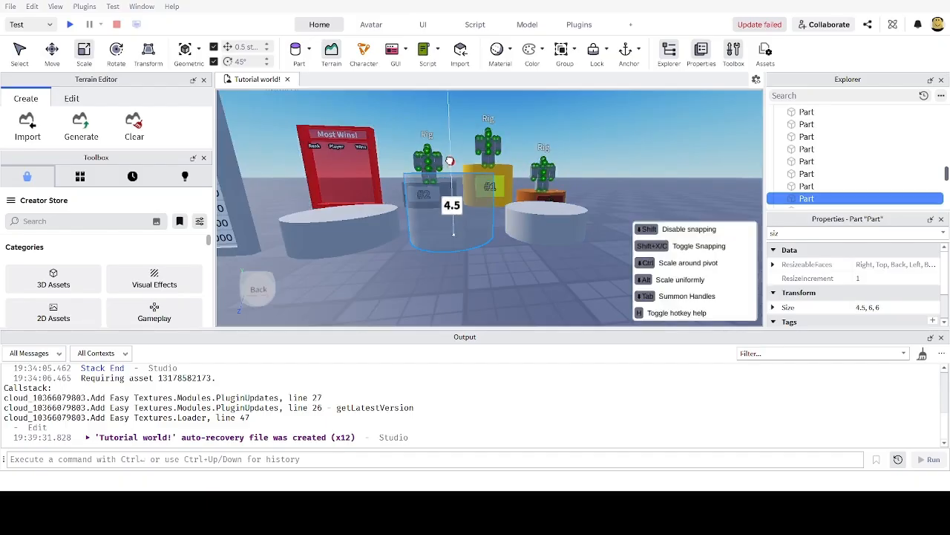
{"action": "left_click_drag", "start_coordinate": [449, 160], "coordinate": [449, 160]}
{"action": "key", "text": "d"}
{"action": "left_click", "coordinate": [493, 211]}
{"action": "left_click_drag", "start_coordinate": [495, 196], "coordinate": [495, 197]}
Step: Raise the left cylinder to 2.5 studs and reselect it to view all its properties
{"action": "key", "text": "a"}
{"action": "left_click", "coordinate": [372, 225]}
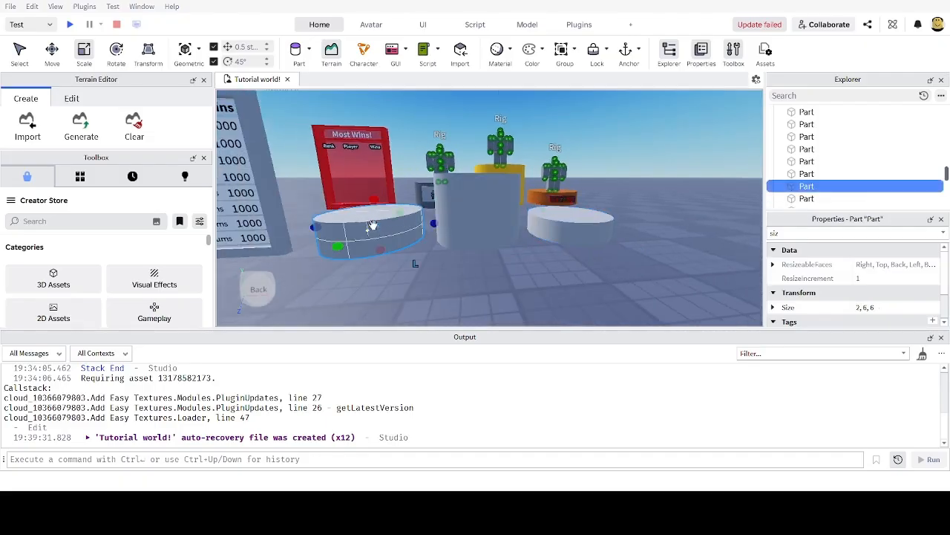
{"action": "left_click_drag", "start_coordinate": [372, 196], "coordinate": [372, 192]}
{"action": "key", "text": "s"}
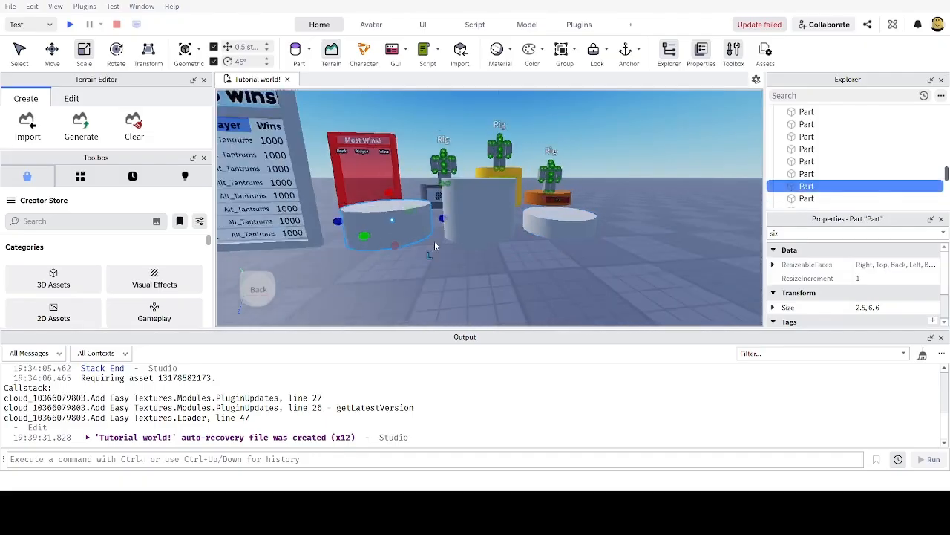
{"action": "left_click", "coordinate": [448, 280]}
{"action": "key", "text": "w"}
{"action": "right_click_drag", "start_coordinate": [449, 280], "coordinate": [441, 278]}
{"action": "key", "text": "s"}
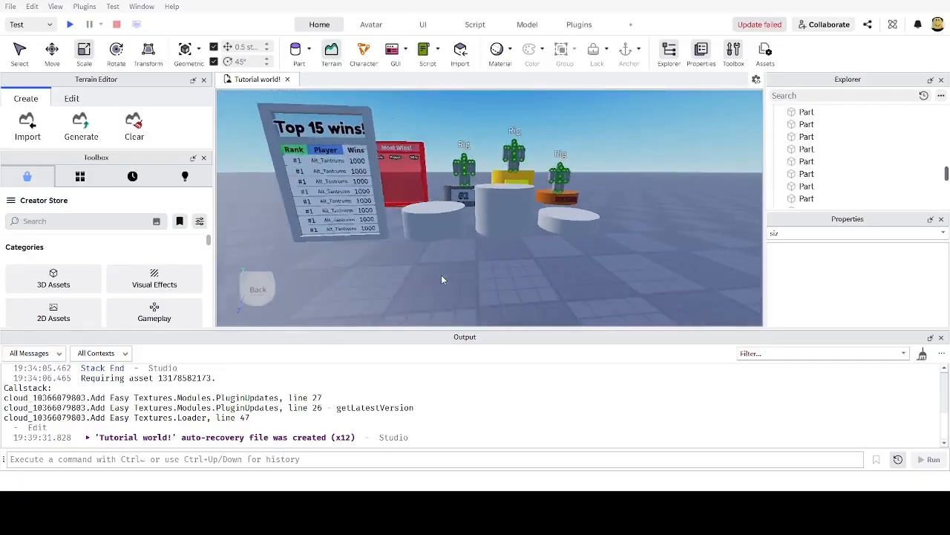
{"action": "key", "text": "w"}
{"action": "left_click", "coordinate": [417, 236]}
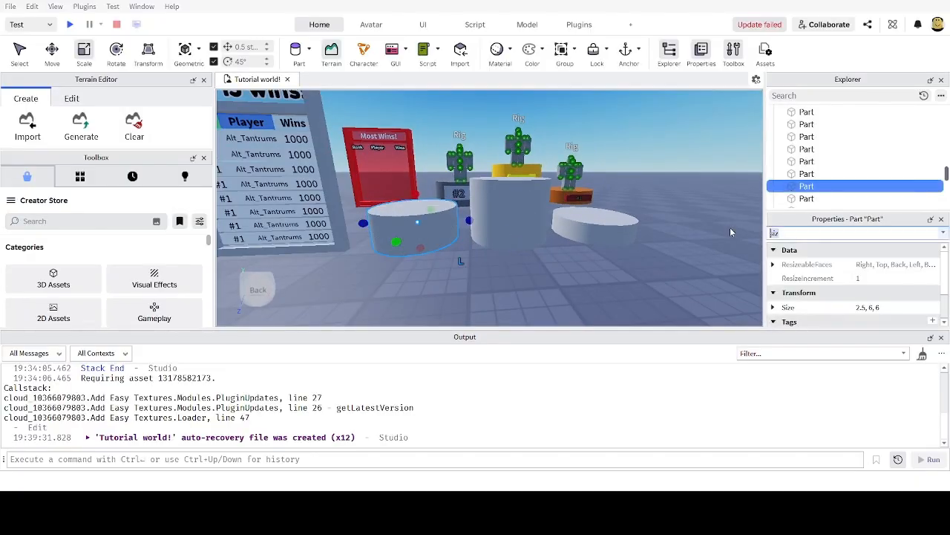
{"action": "key", "text": "BackSpace"}
Step: Colour the right podium cylinder Rust
{"action": "left_click", "coordinate": [860, 266]}
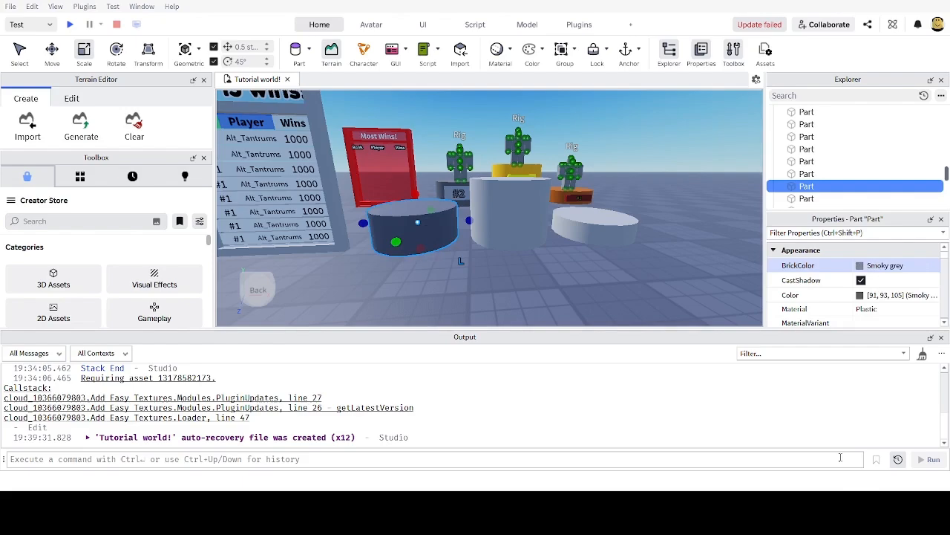
{"action": "left_click", "coordinate": [595, 243]}
{"action": "left_click", "coordinate": [861, 270]}
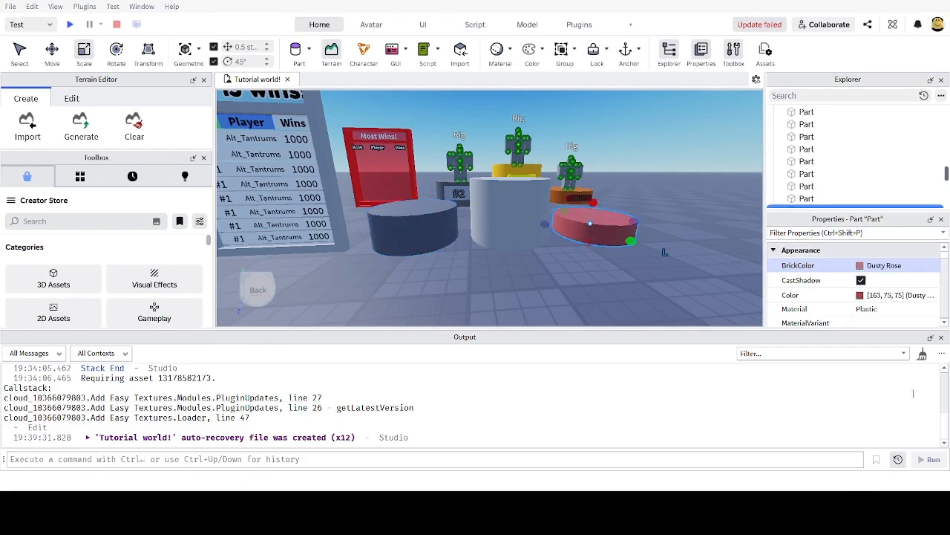
{"action": "left_click", "coordinate": [863, 268]}
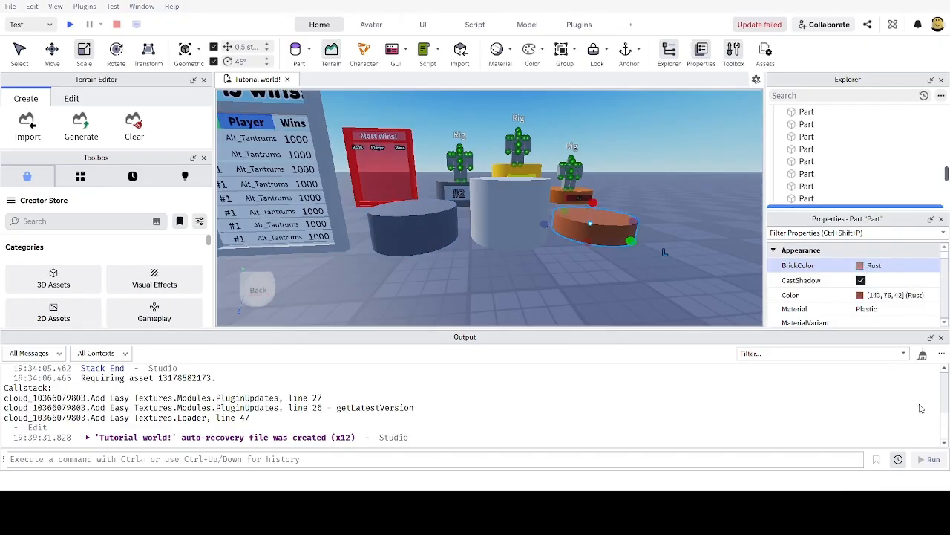
Step: Colour the grey middle cylinder Deep orange, going through New Yeller first
{"action": "right_click_drag", "start_coordinate": [632, 264], "coordinate": [441, 231]}
{"action": "scroll", "coordinate": [441, 231], "scroll_direction": "up", "scroll_amount": 2}
{"action": "scroll", "coordinate": [445, 224], "scroll_direction": "down", "scroll_amount": 2}
{"action": "left_click", "coordinate": [453, 218]}
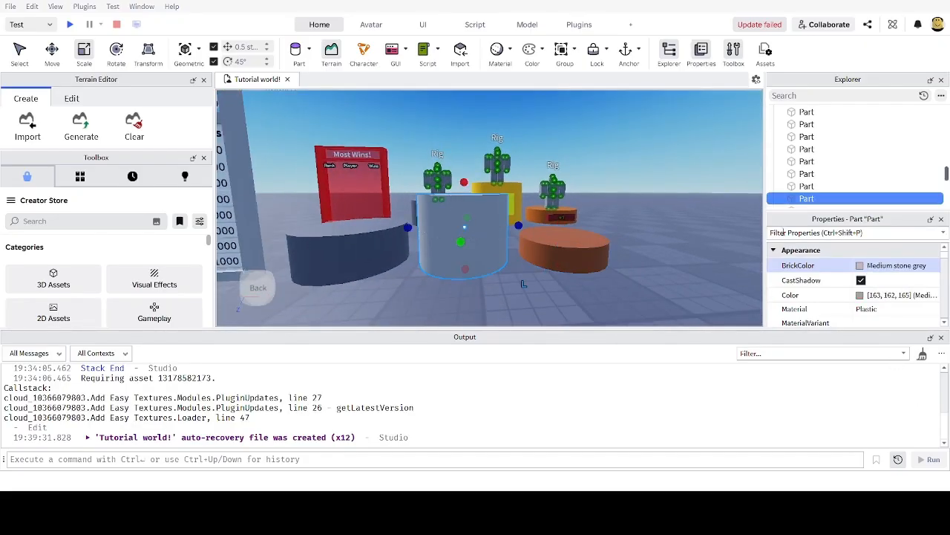
{"action": "left_click", "coordinate": [863, 265]}
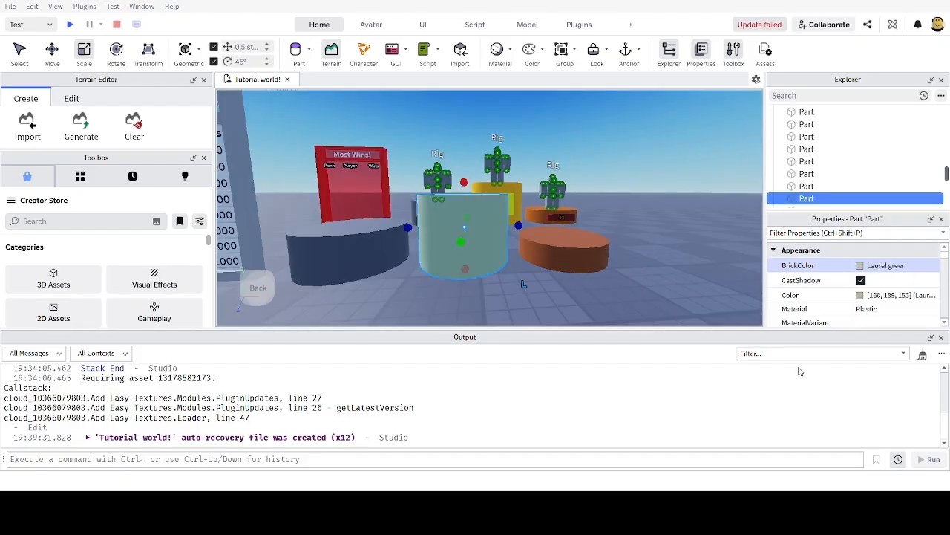
{"action": "left_click", "coordinate": [735, 379]}
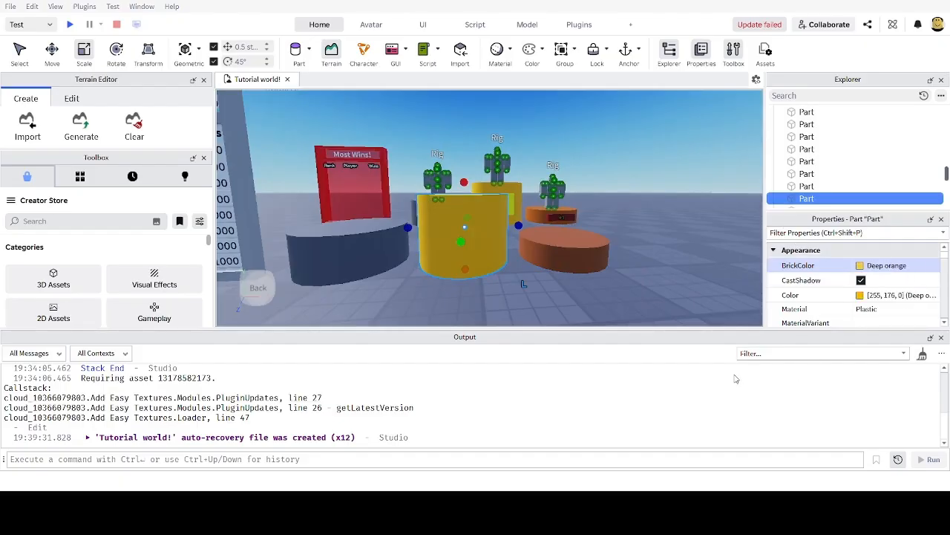
Step: Select all three podium cylinders together, then clear the selection
{"action": "scroll", "coordinate": [673, 208], "scroll_direction": "up", "scroll_amount": 2}
{"action": "right_click_drag", "start_coordinate": [672, 208], "coordinate": [660, 220]}
{"action": "scroll", "coordinate": [660, 220], "scroll_direction": "down", "scroll_amount": 3}
{"action": "right_click_drag", "start_coordinate": [541, 262], "coordinate": [530, 257]}
{"action": "scroll", "coordinate": [529, 257], "scroll_direction": "up", "scroll_amount": 3}
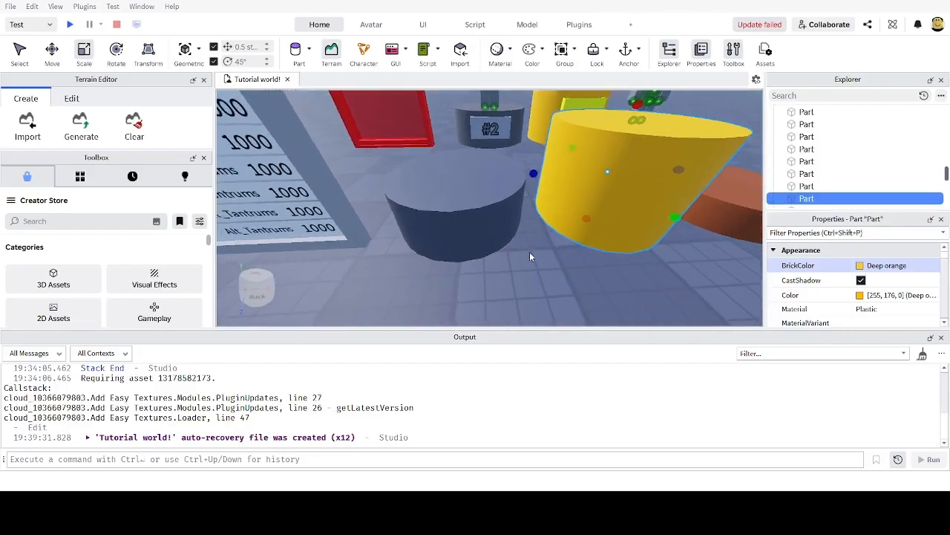
{"action": "left_click", "coordinate": [505, 171]}
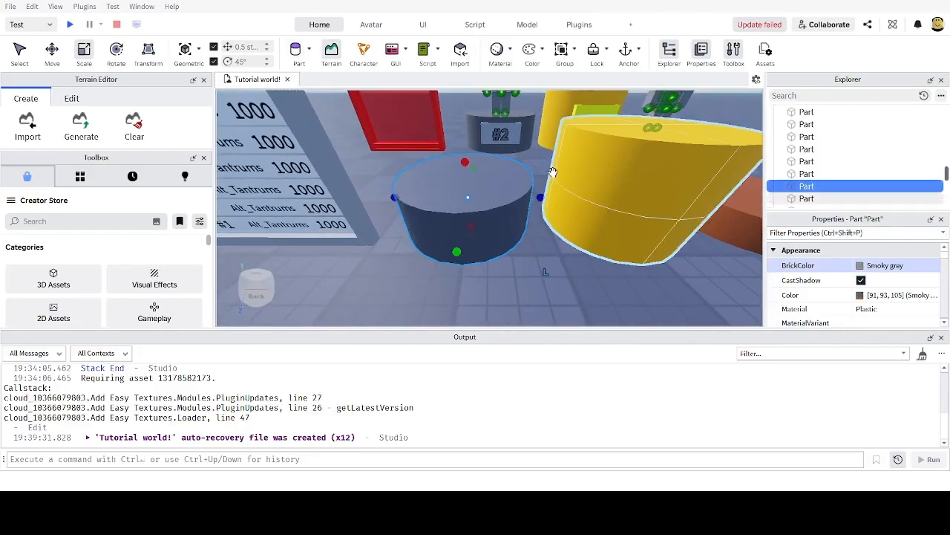
{"action": "scroll", "coordinate": [552, 172], "scroll_direction": "down", "scroll_amount": 3}
{"action": "left_click", "coordinate": [523, 189], "text": "ctrl"}
{"action": "left_click", "coordinate": [609, 206], "text": "ctrl"}
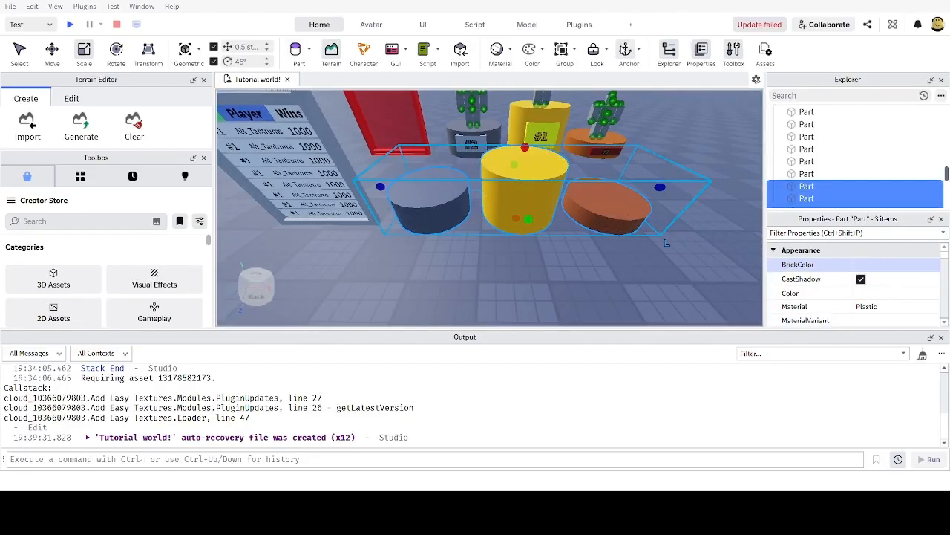
{"action": "scroll", "coordinate": [623, 119], "scroll_direction": "down", "scroll_amount": 3}
{"action": "left_click", "coordinate": [562, 270]}
{"action": "scroll", "coordinate": [461, 215], "scroll_direction": "up", "scroll_amount": 4}
Step: Insert a block part and slide it onto the floor in front of the dark grey podium
{"action": "scroll", "coordinate": [438, 149], "scroll_direction": "down", "scroll_amount": 1}
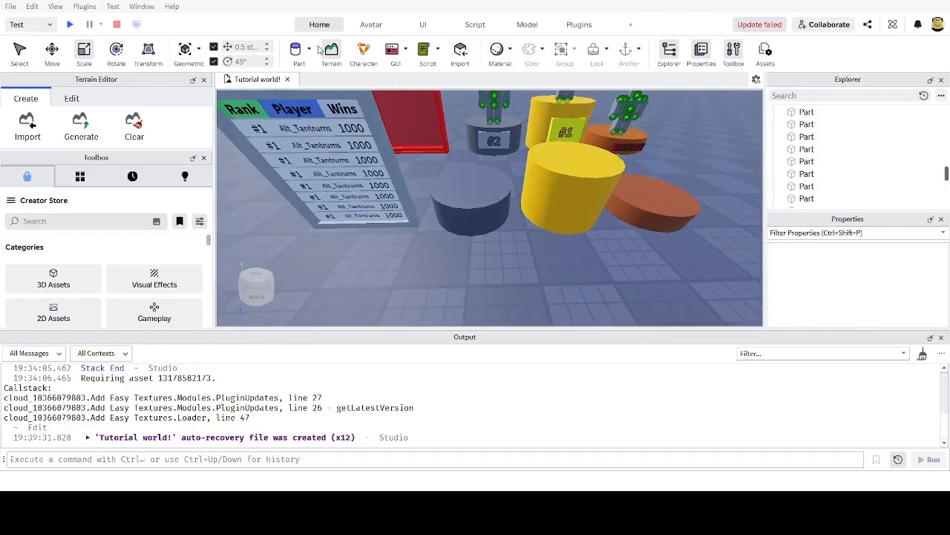
{"action": "left_click", "coordinate": [314, 83]}
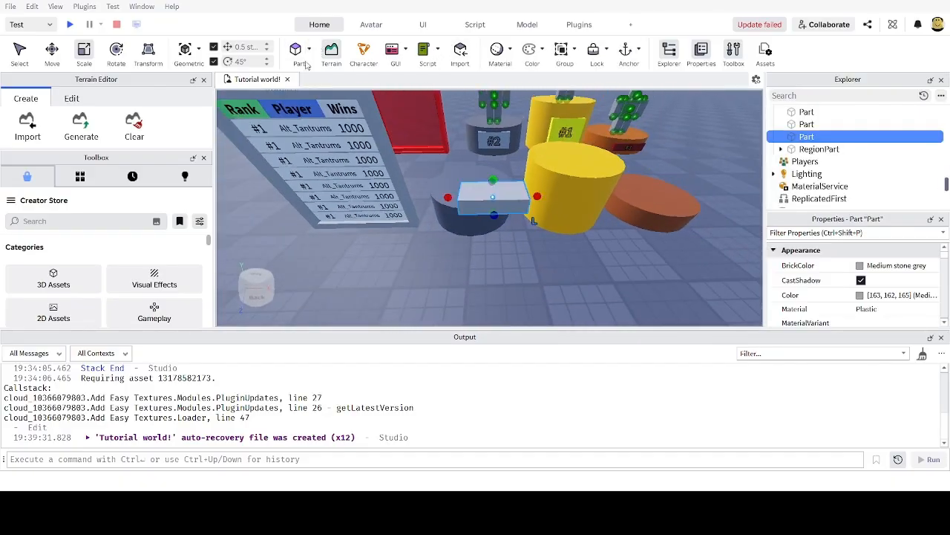
{"action": "key", "text": "f"}
{"action": "right_click_drag", "start_coordinate": [532, 164], "coordinate": [524, 157]}
{"action": "scroll", "coordinate": [524, 157], "scroll_direction": "down", "scroll_amount": 3}
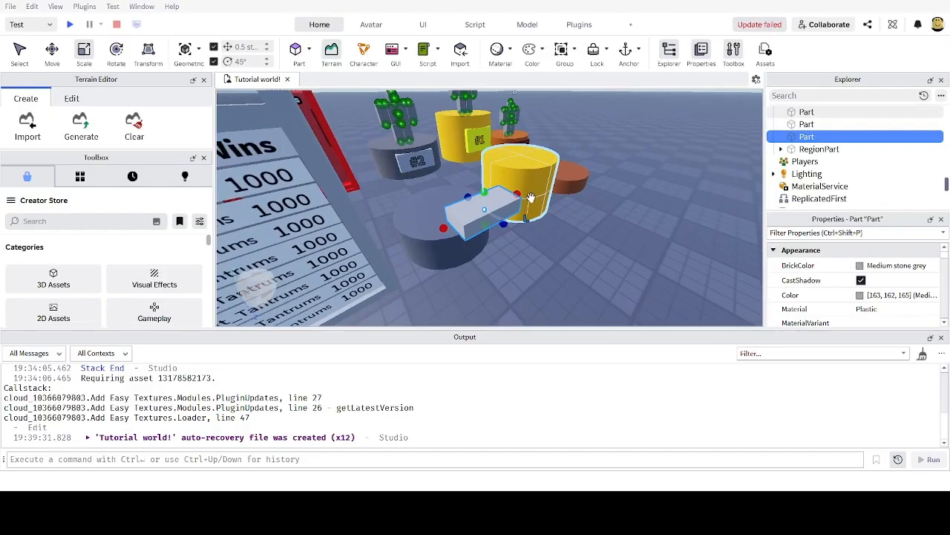
{"action": "key", "text": "ctrl+2"}
{"action": "left_click_drag", "start_coordinate": [520, 226], "coordinate": [566, 281]}
{"action": "key", "text": "d"}
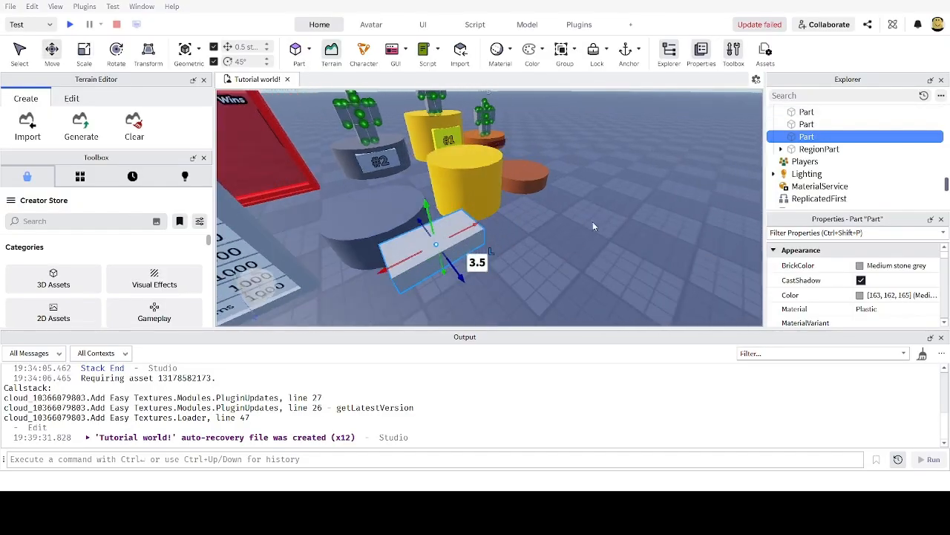
{"action": "right_click_drag", "start_coordinate": [607, 196], "coordinate": [606, 202]}
{"action": "key", "text": "w"}
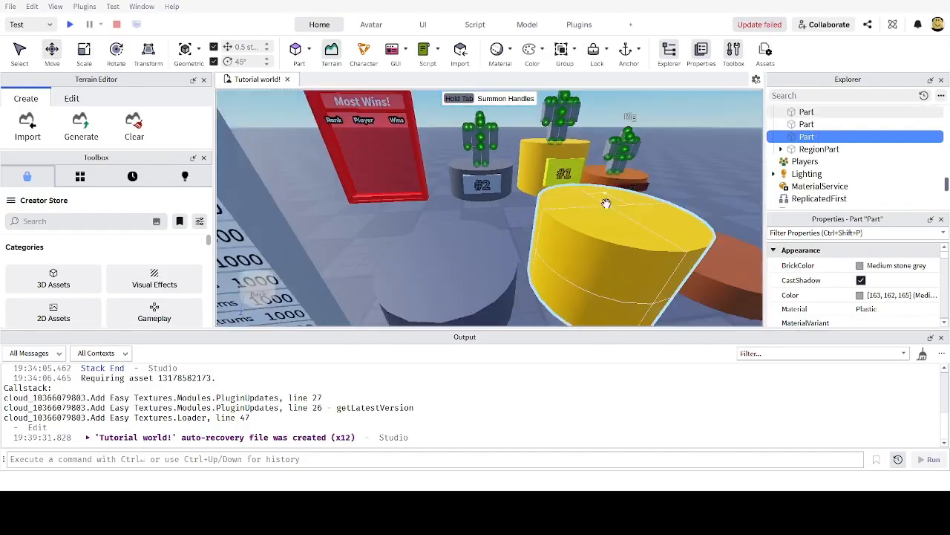
{"action": "key", "text": "s"}
{"action": "left_click", "coordinate": [473, 228]}
Step: Rename the dark grey podium '2nsPodium' and the yellow podium '1stPodium'
{"action": "scroll", "coordinate": [808, 141], "scroll_direction": "up", "scroll_amount": 2}
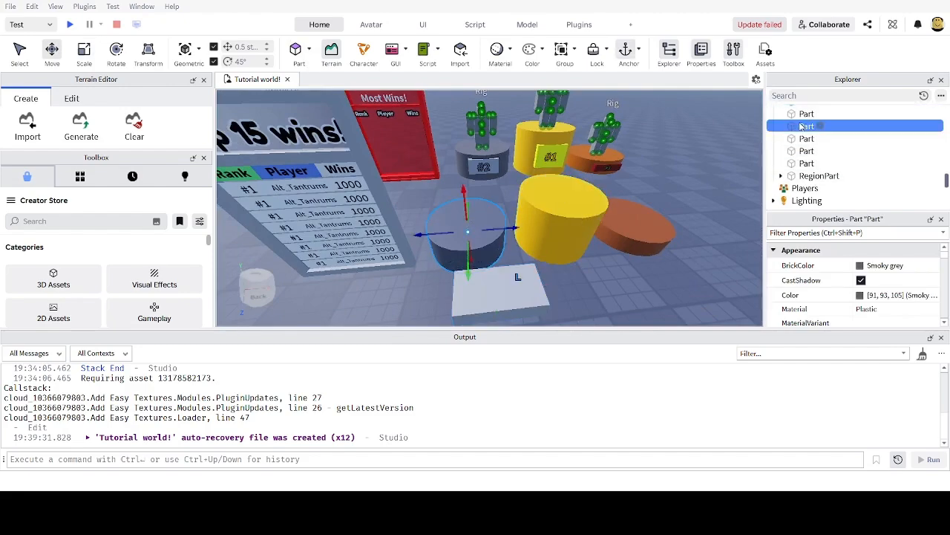
{"action": "key", "text": "F2"}
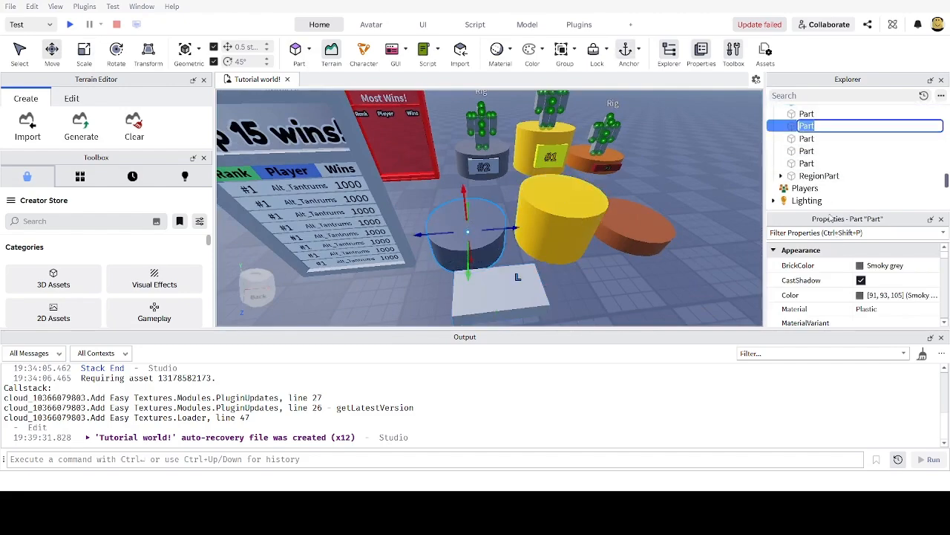
{"action": "type", "text": "2nsPodium"}
{"action": "key", "text": "Return"}
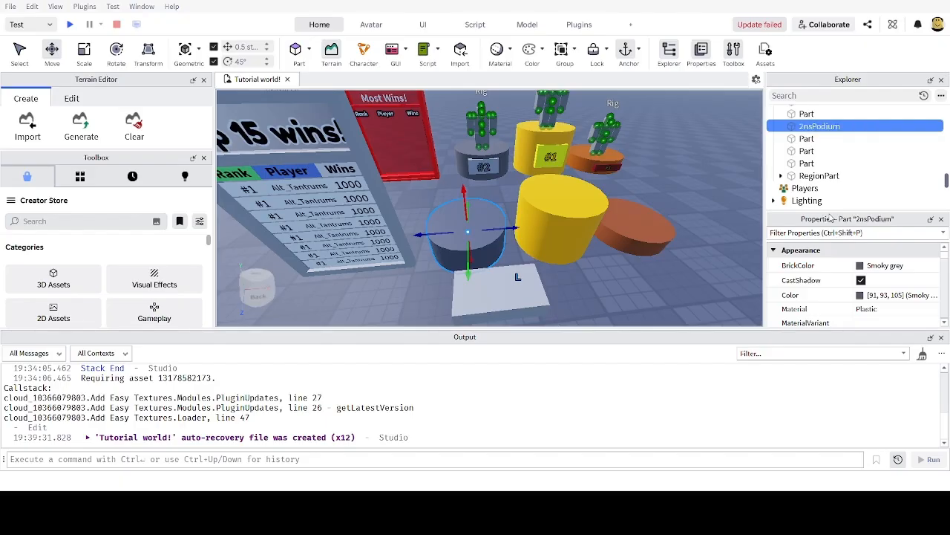
{"action": "left_click", "coordinate": [801, 139]}
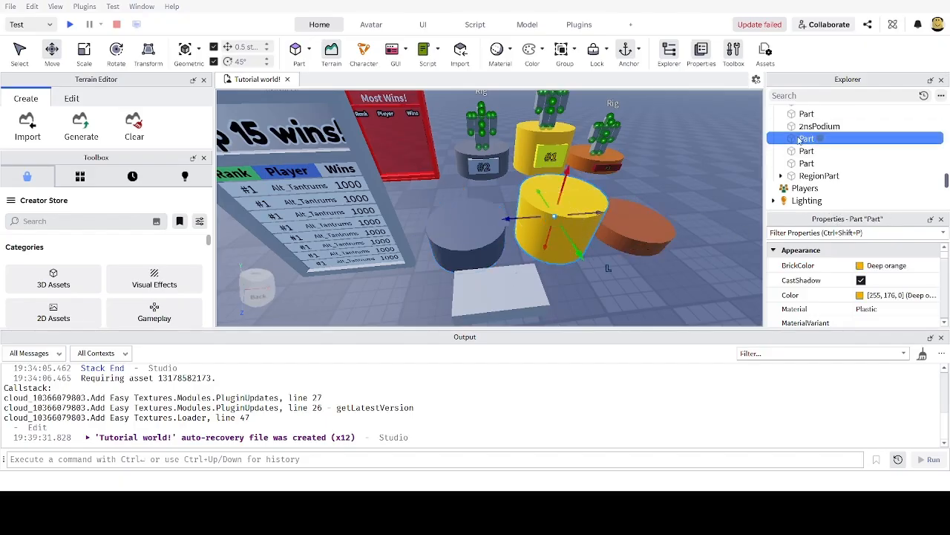
{"action": "key", "text": "F2"}
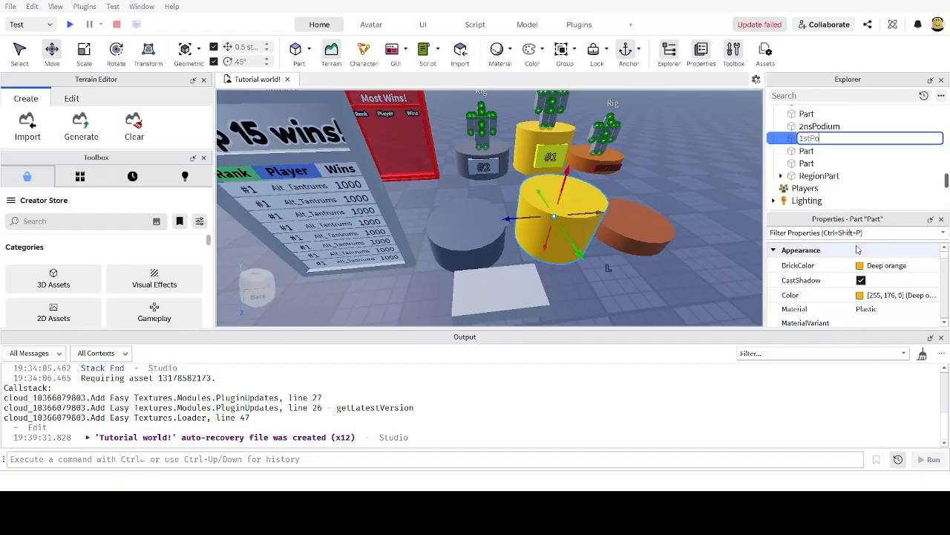
{"action": "type", "text": "1stPodium"}
{"action": "key", "text": "Return"}
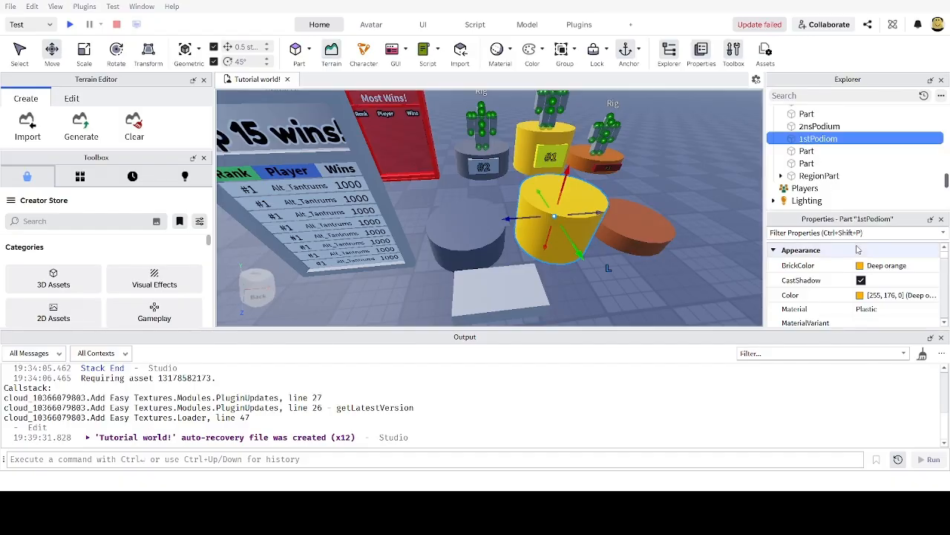
Step: Correct the typo so the dark grey podium is named '2ndPodium', keeping '1stPodium'
{"action": "left_click", "coordinate": [824, 127]}
{"action": "key", "text": "F2"}
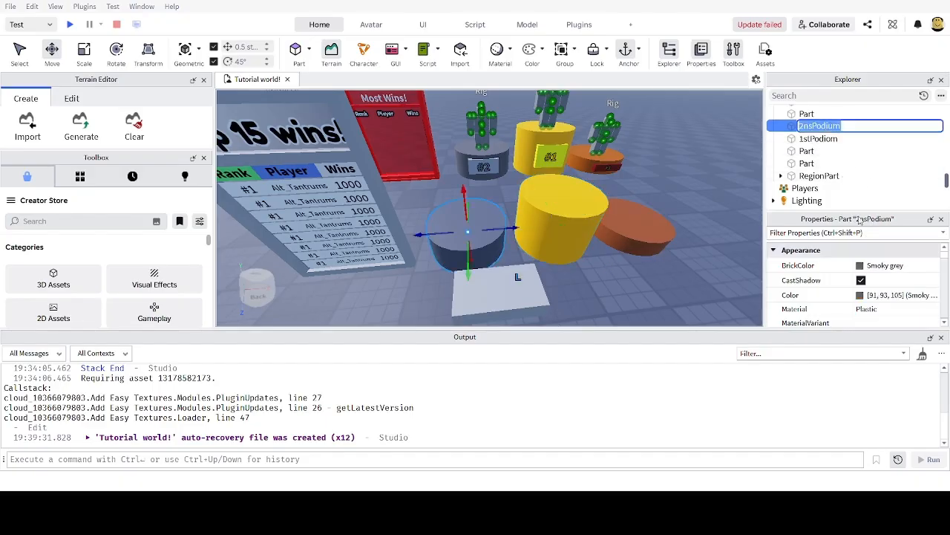
{"action": "left_click", "coordinate": [813, 126]}
{"action": "key", "text": "BackSpace"}
{"action": "type", "text": "d"}
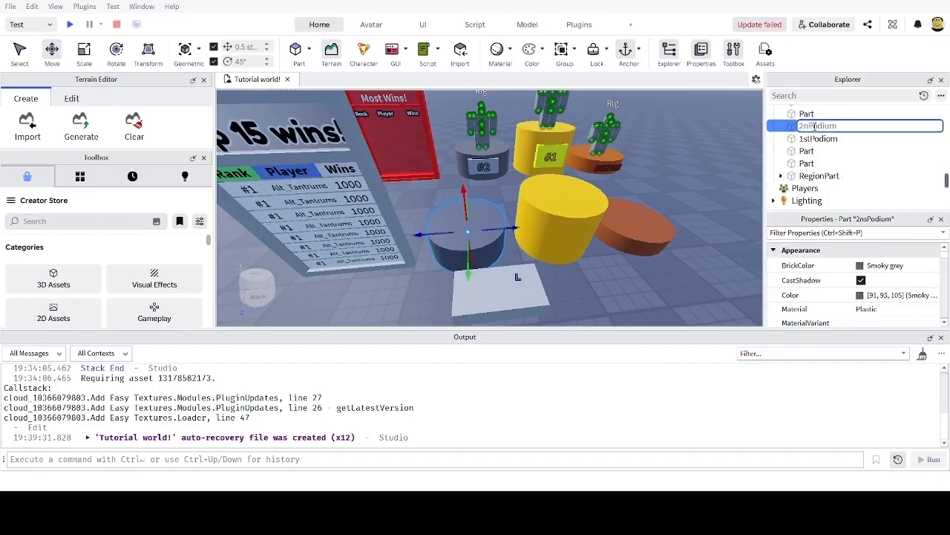
{"action": "key", "text": "Return"}
{"action": "left_click", "coordinate": [816, 140]}
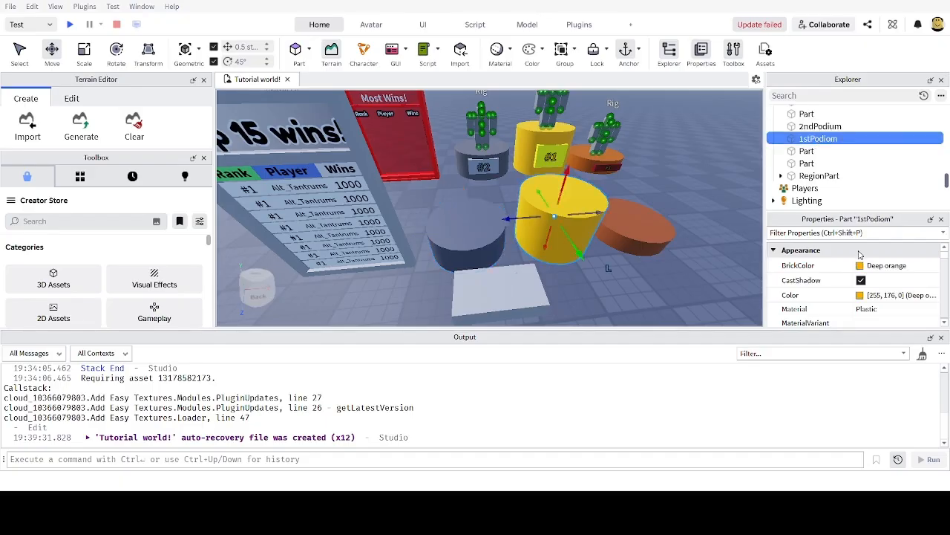
{"action": "key", "text": "F2"}
{"action": "left_click", "coordinate": [844, 138]}
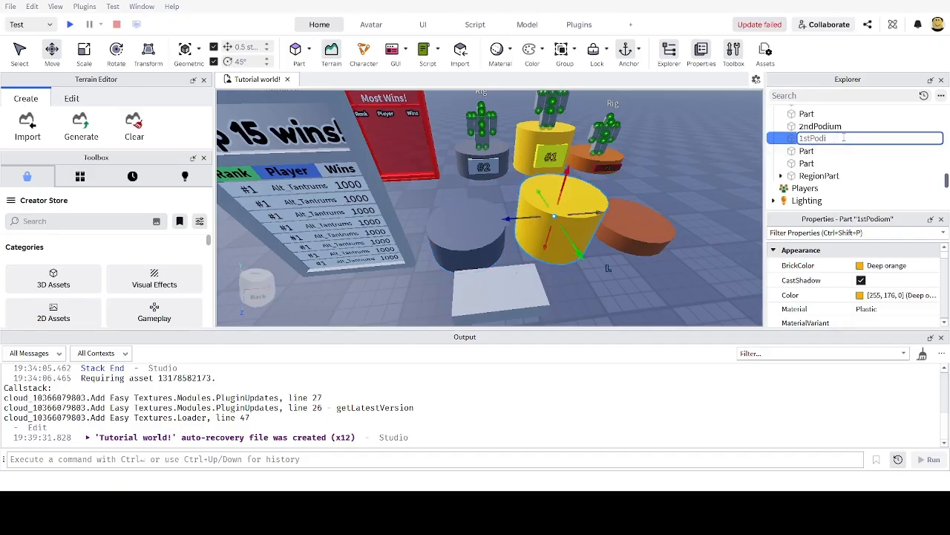
{"action": "key", "text": "Return"}
Step: Rename the rust podium '3rdPodium'
{"action": "left_click", "coordinate": [795, 152]}
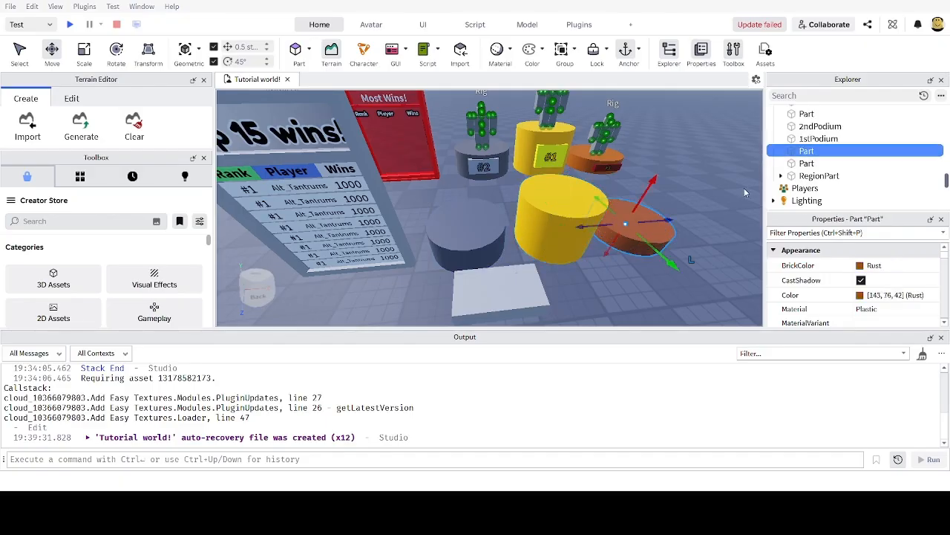
{"action": "key", "text": "F2"}
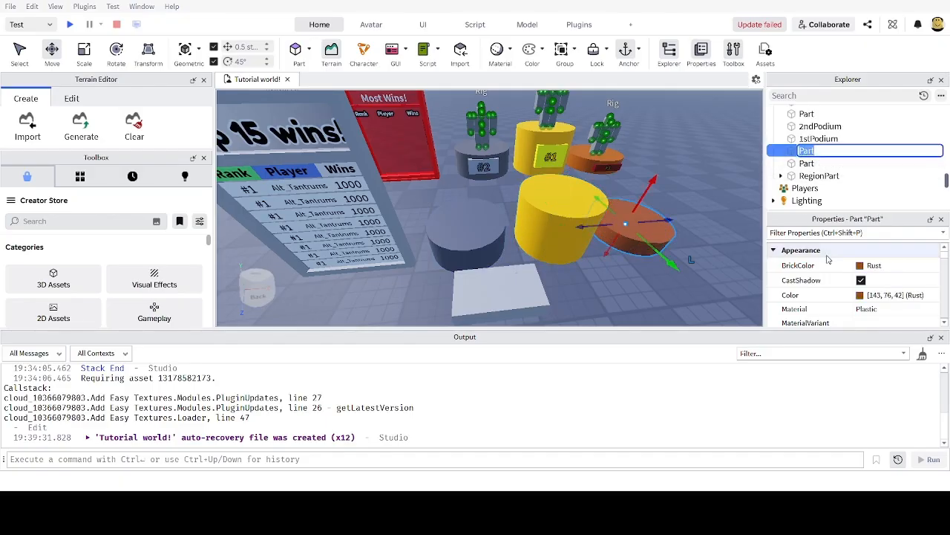
{"action": "type", "text": "3rdPodium"}
{"action": "key", "text": "Return"}
{"action": "right_click_drag", "start_coordinate": [678, 287], "coordinate": [678, 297]}
{"action": "scroll", "coordinate": [675, 207], "scroll_direction": "up", "scroll_amount": 2}
{"action": "scroll", "coordinate": [675, 206], "scroll_direction": "down", "scroll_amount": 2}
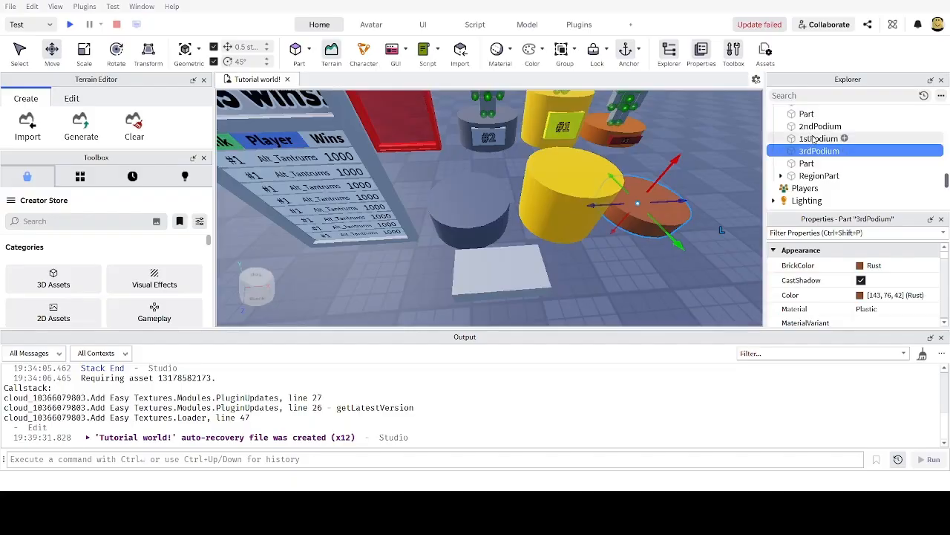
{"action": "left_click", "coordinate": [814, 139]}
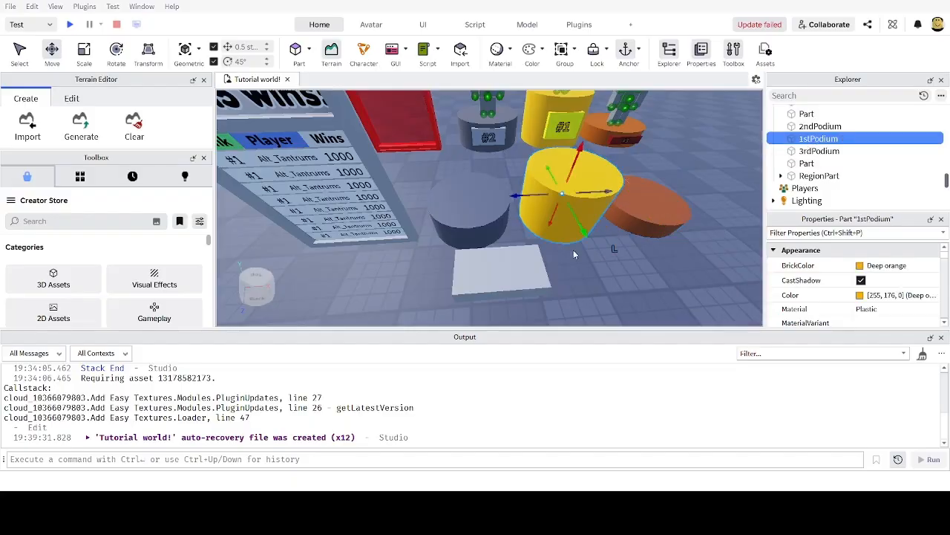
Step: Parent the flat block to 1stPodium, shift it 3 studs right and name it 'RankPart'
{"action": "left_click", "coordinate": [494, 286]}
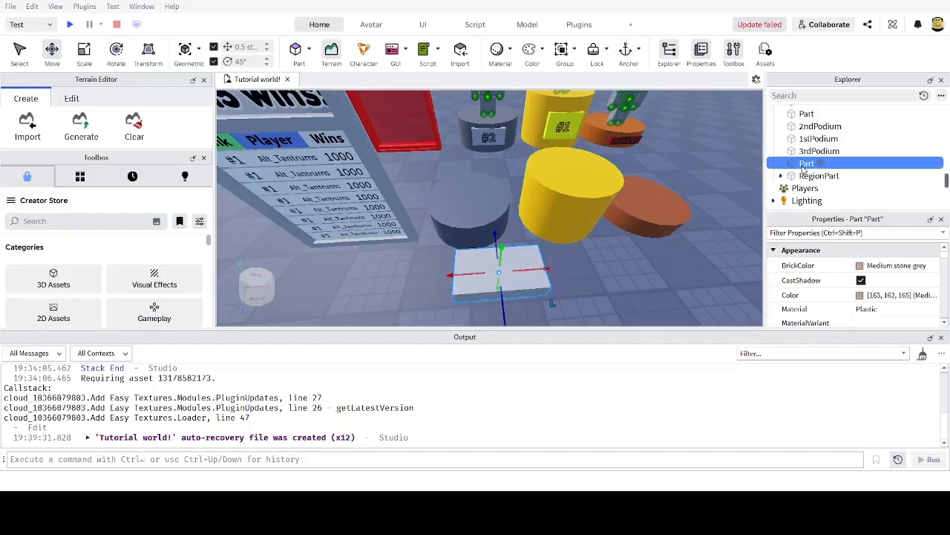
{"action": "left_click_drag", "start_coordinate": [804, 170], "coordinate": [819, 139]}
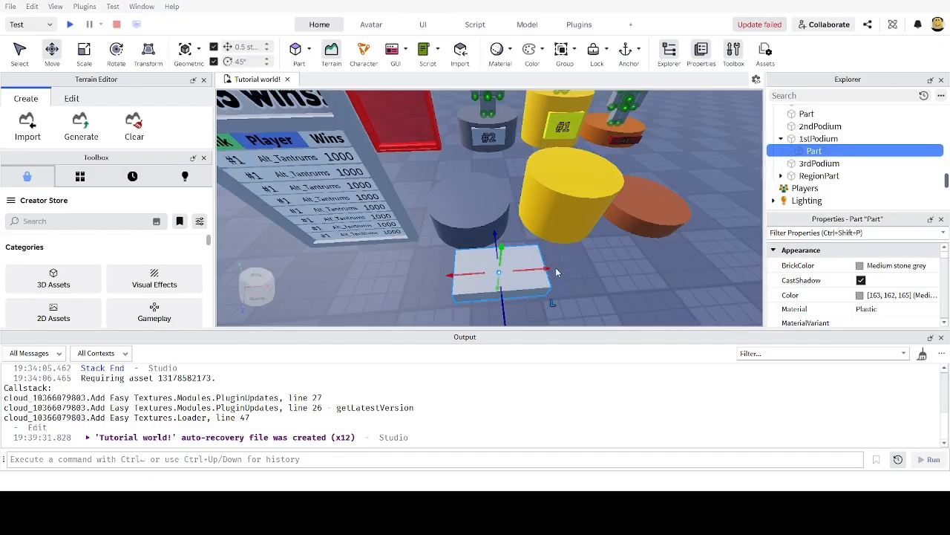
{"action": "left_click_drag", "start_coordinate": [550, 268], "coordinate": [614, 256]}
{"action": "right_click_drag", "start_coordinate": [614, 255], "coordinate": [647, 221]}
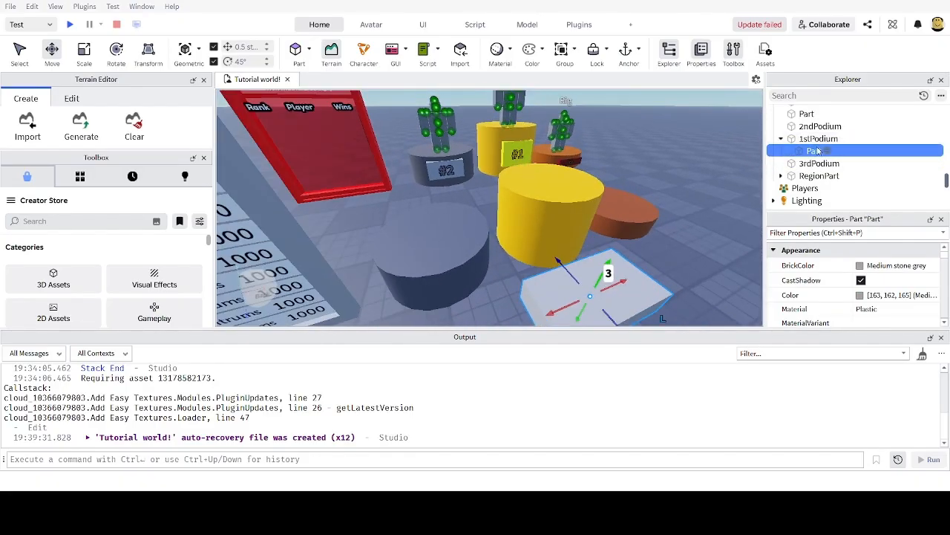
{"action": "key", "text": "F2"}
{"action": "type", "text": "R"}
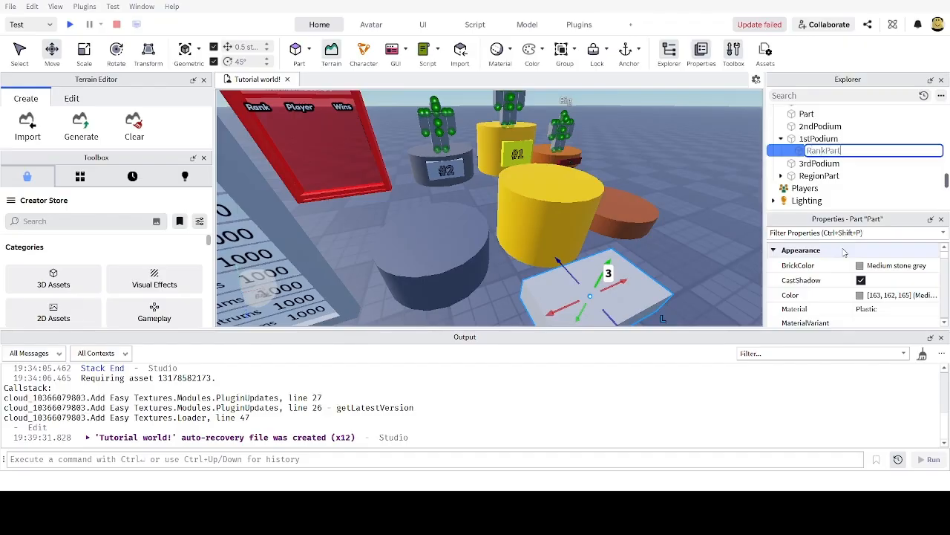
{"action": "type", "text": "ankPart"}
{"action": "key", "text": "Return"}
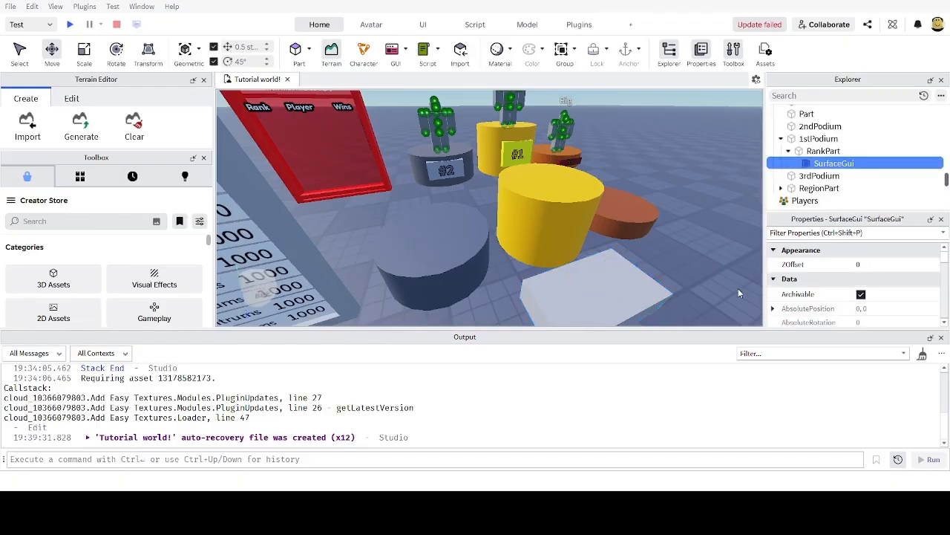
Step: Give RankPart a SurfaceGui with a TextLabel reading 'Label', then reselect RankPart
{"action": "scroll", "coordinate": [652, 236], "scroll_direction": "up", "scroll_amount": 5}
{"action": "scroll", "coordinate": [662, 192], "scroll_direction": "down", "scroll_amount": 8}
{"action": "scroll", "coordinate": [663, 192], "scroll_direction": "up", "scroll_amount": 2}
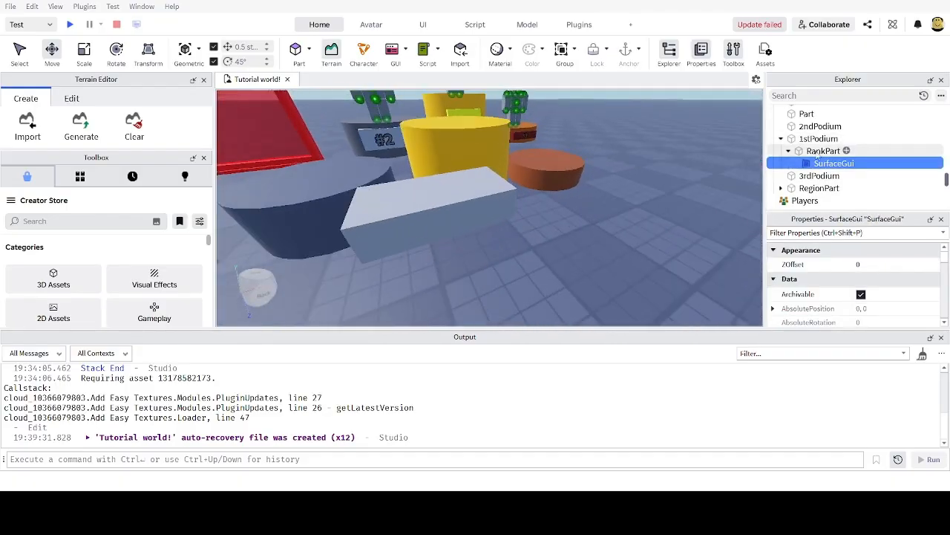
{"action": "scroll", "coordinate": [658, 253], "scroll_direction": "down", "scroll_amount": 3}
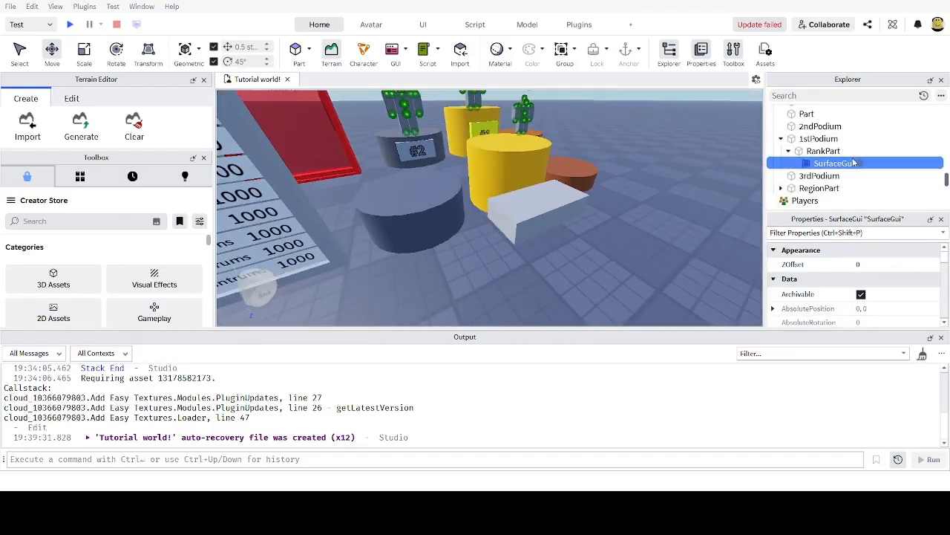
{"action": "left_click", "coordinate": [777, 213]}
{"action": "scroll", "coordinate": [553, 211], "scroll_direction": "up", "scroll_amount": 5}
{"action": "right_click_drag", "start_coordinate": [554, 212], "coordinate": [551, 212]}
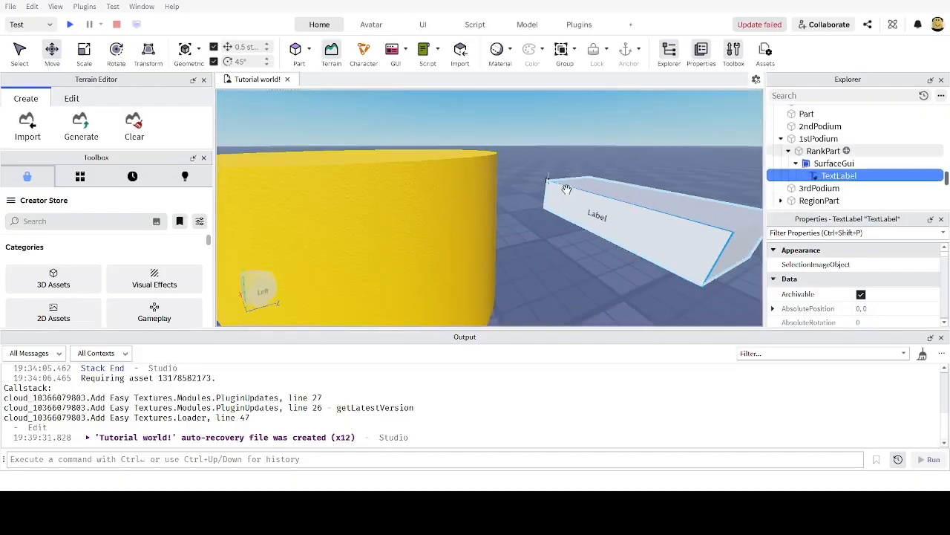
{"action": "left_click", "coordinate": [625, 204]}
{"action": "key", "text": "ctrl+4"}
{"action": "scroll", "coordinate": [626, 204], "scroll_direction": "down", "scroll_amount": 5}
{"action": "right_click_drag", "start_coordinate": [627, 204], "coordinate": [544, 274]}
Step: Rotate RankPart 180 degrees
{"action": "left_click_drag", "start_coordinate": [562, 287], "coordinate": [666, 225]}
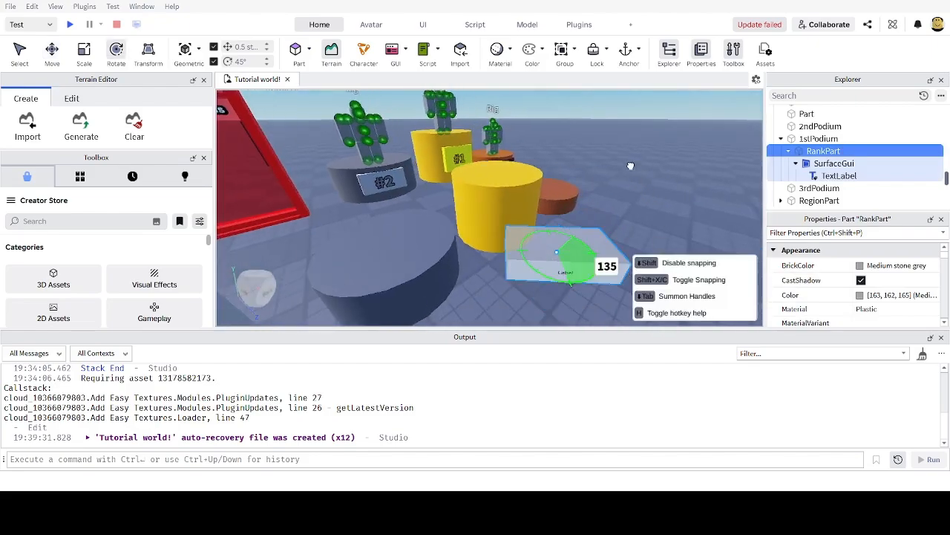
{"action": "left_click_drag", "start_coordinate": [631, 165], "coordinate": [597, 153]}
{"action": "right_click_drag", "start_coordinate": [629, 200], "coordinate": [643, 204]}
Step: Shift RankPart 2.5 studs sideways and 4 studs against the yellow podium, then make it taller
{"action": "key", "text": "ctrl+2"}
{"action": "left_click_drag", "start_coordinate": [558, 208], "coordinate": [608, 223]}
{"action": "right_click_drag", "start_coordinate": [601, 223], "coordinate": [591, 225]}
{"action": "scroll", "coordinate": [591, 224], "scroll_direction": "up", "scroll_amount": 2}
{"action": "left_click_drag", "start_coordinate": [502, 187], "coordinate": [602, 199]}
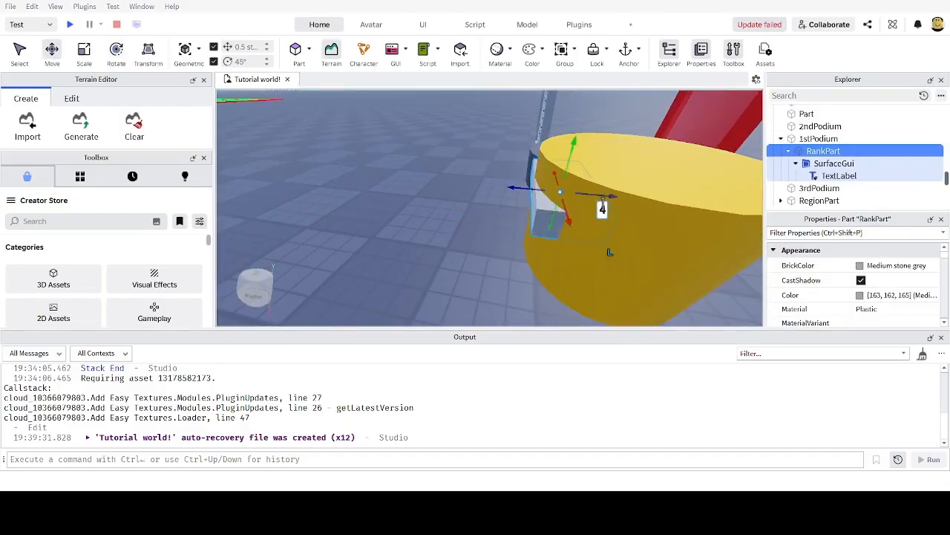
{"action": "key", "text": "f"}
{"action": "key", "text": "ctrl+3"}
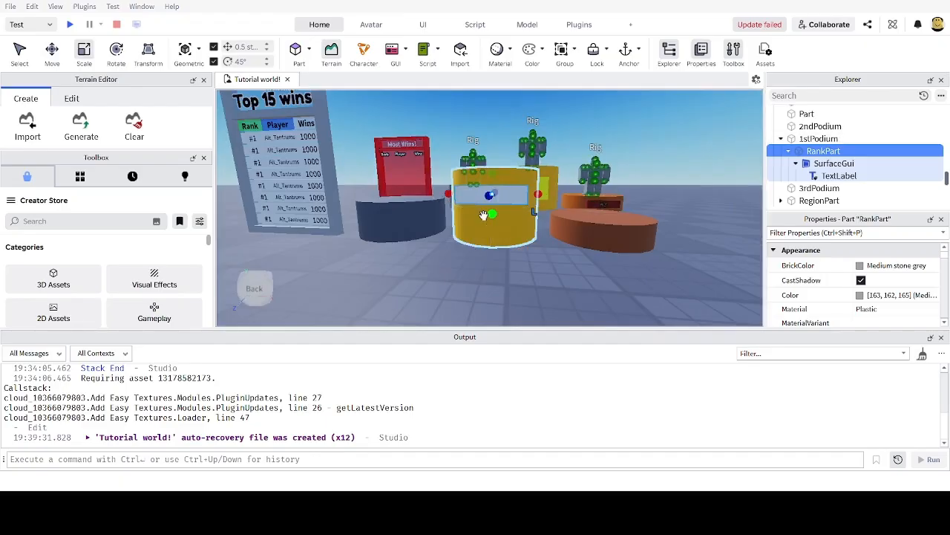
{"action": "left_click_drag", "start_coordinate": [484, 215], "coordinate": [489, 253]}
{"action": "scroll", "coordinate": [528, 261], "scroll_direction": "up", "scroll_amount": 2}
{"action": "scroll", "coordinate": [528, 260], "scroll_direction": "down", "scroll_amount": 2}
Step: Make the TextLabel fill its board with Size {1,0},{1,0} and TextScaled enabled
{"action": "left_click", "coordinate": [829, 176]}
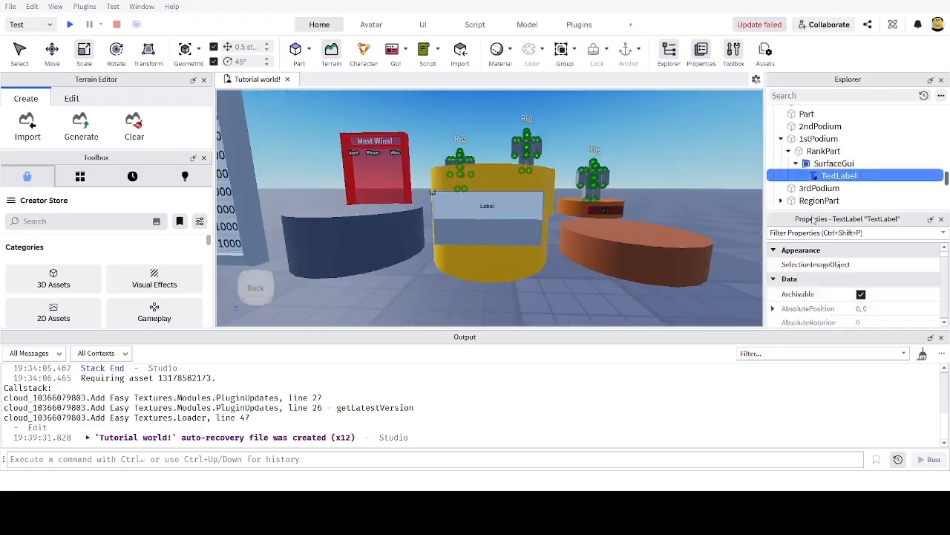
{"action": "left_click", "coordinate": [807, 235]}
{"action": "type", "text": "siz"}
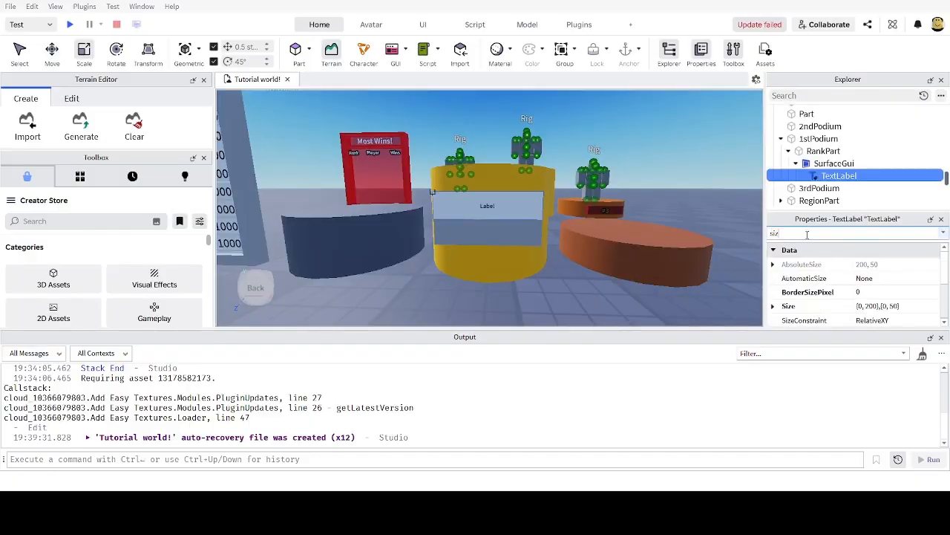
{"action": "left_click", "coordinate": [887, 306]}
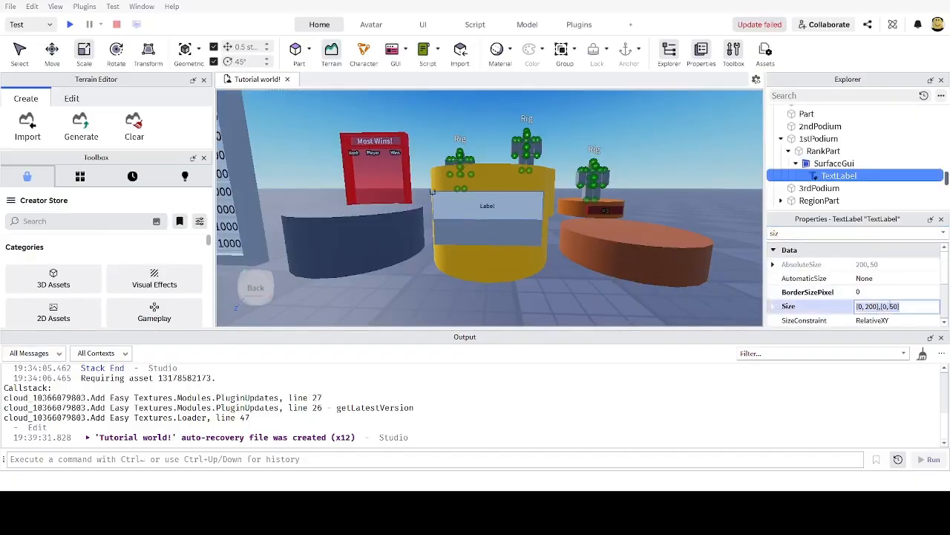
{"action": "key", "text": "ctrl+a"}
{"action": "type", "text": "1"}
{"action": "type", "text": ", 0},{1, 0"}
{"action": "key", "text": "Return"}
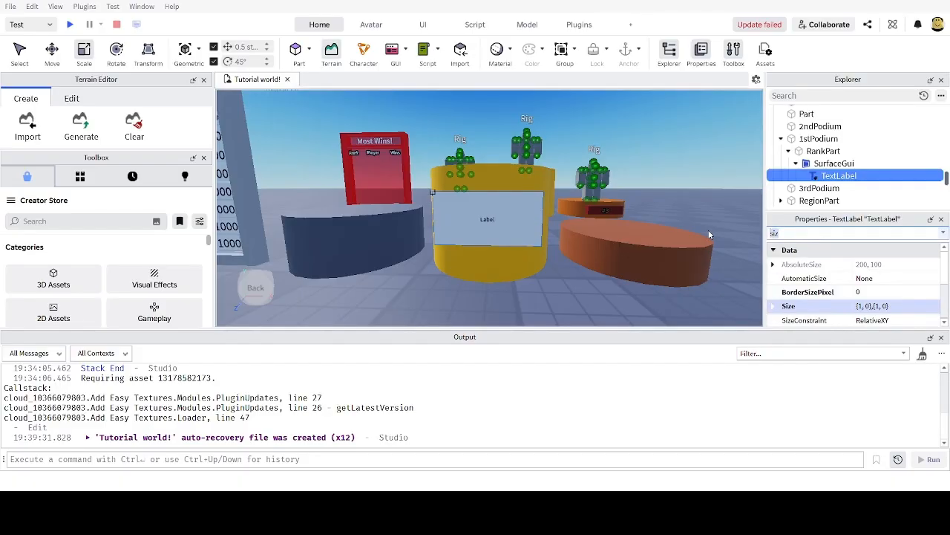
{"action": "type", "text": "sca"}
{"action": "left_click", "coordinate": [861, 265]}
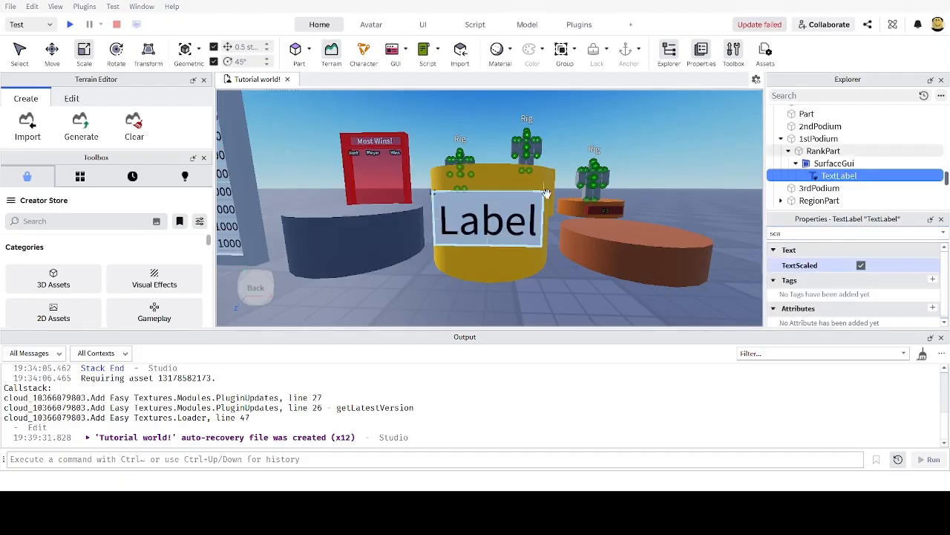
{"action": "scroll", "coordinate": [547, 193], "scroll_direction": "up", "scroll_amount": 4}
{"action": "scroll", "coordinate": [546, 195], "scroll_direction": "down", "scroll_amount": 5}
Step: Set the TextLabel's text to '#1'
{"action": "key", "text": "ctrl+shift+p"}
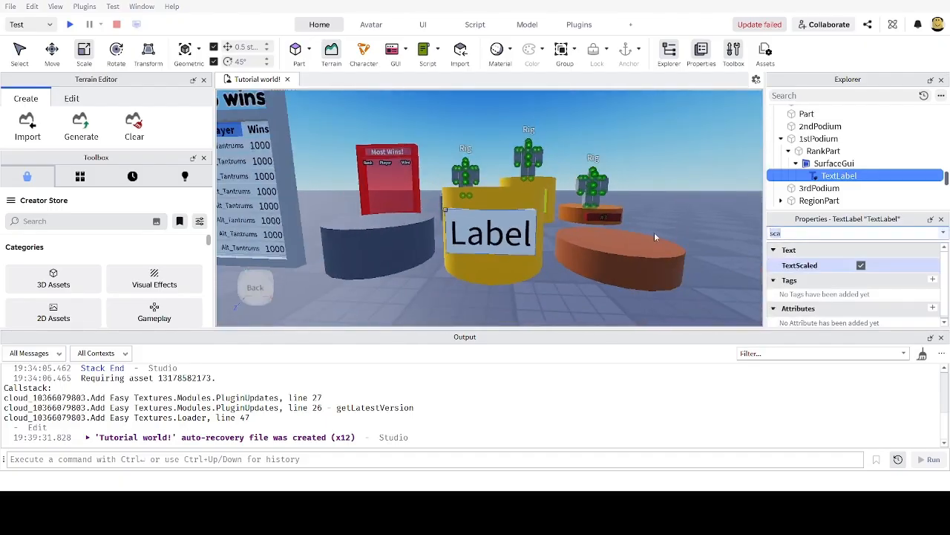
{"action": "key", "text": "BackSpace"}
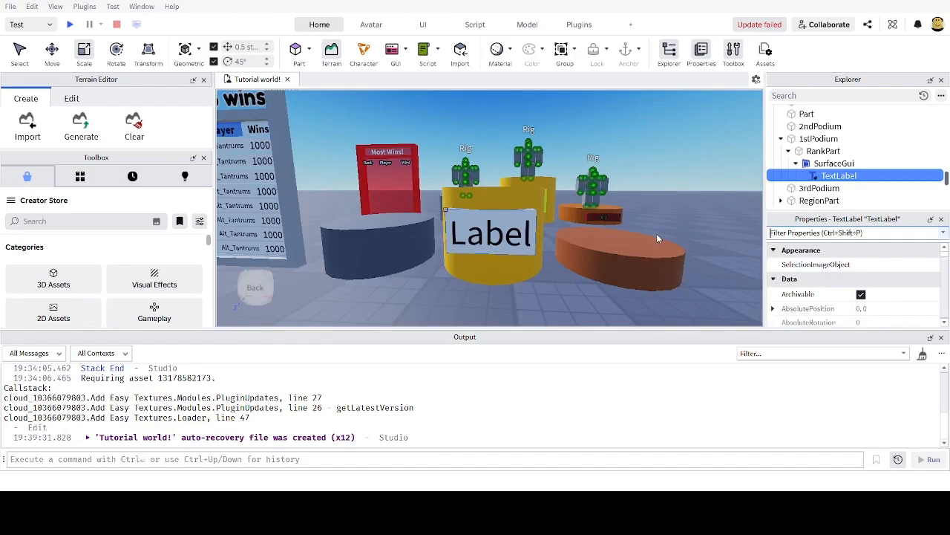
{"action": "type", "text": "text"}
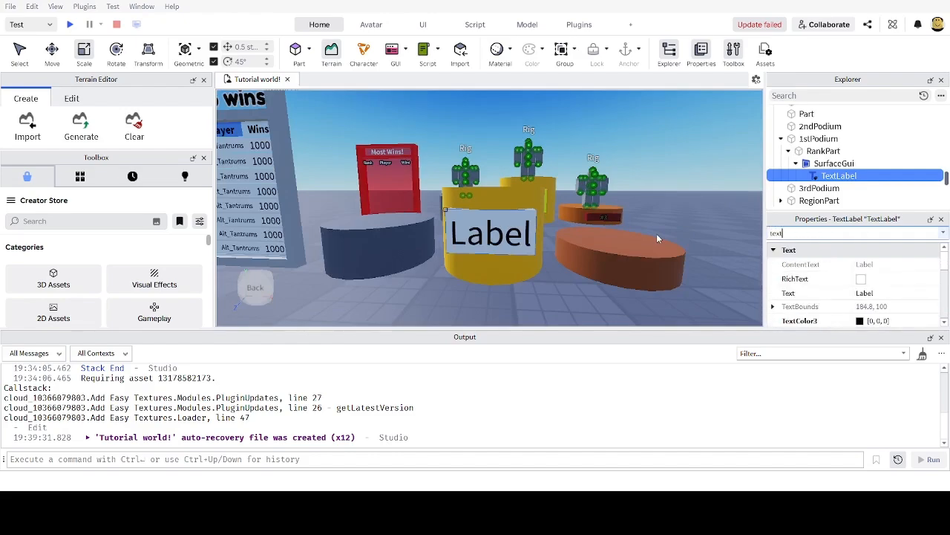
{"action": "left_click", "coordinate": [880, 296]}
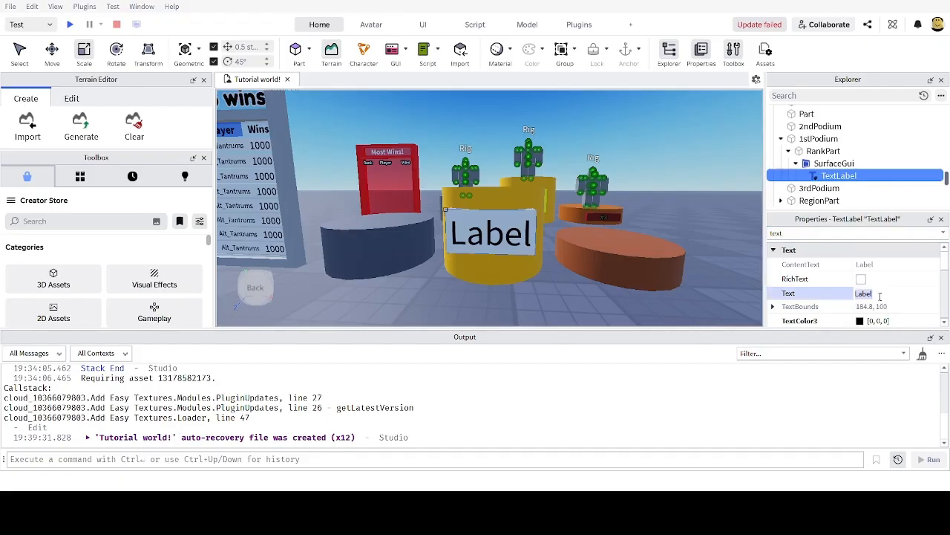
{"action": "type", "text": "#1"}
{"action": "key", "text": "Return"}
Step: Make the '#1' label text bold
{"action": "scroll", "coordinate": [622, 179], "scroll_direction": "up", "scroll_amount": 5}
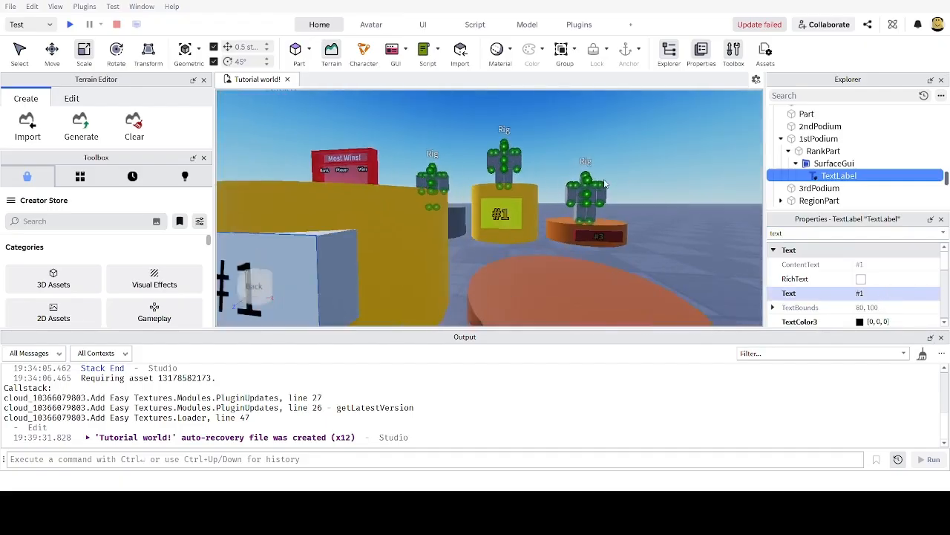
{"action": "scroll", "coordinate": [599, 215], "scroll_direction": "down", "scroll_amount": 6}
{"action": "scroll", "coordinate": [600, 214], "scroll_direction": "up", "scroll_amount": 2}
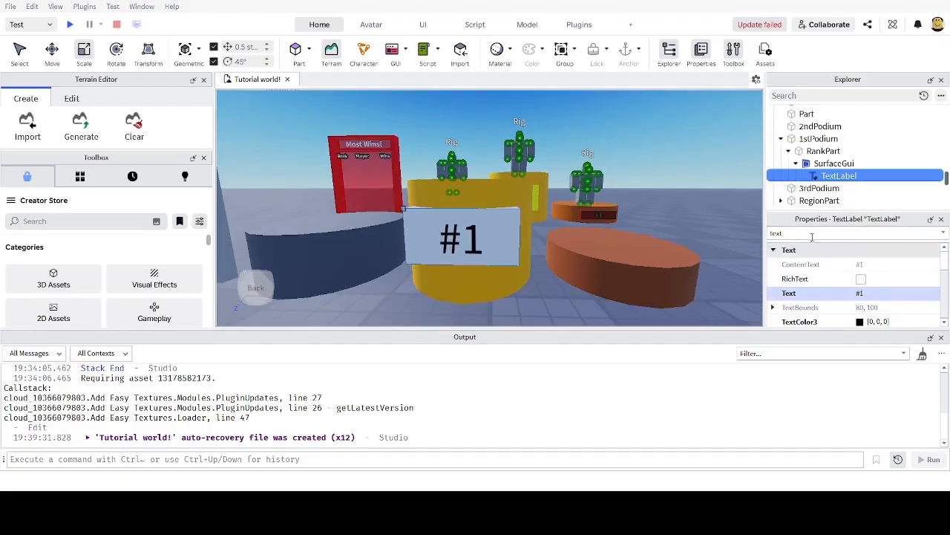
{"action": "double_click", "coordinate": [812, 233]}
{"action": "type", "text": "fon"}
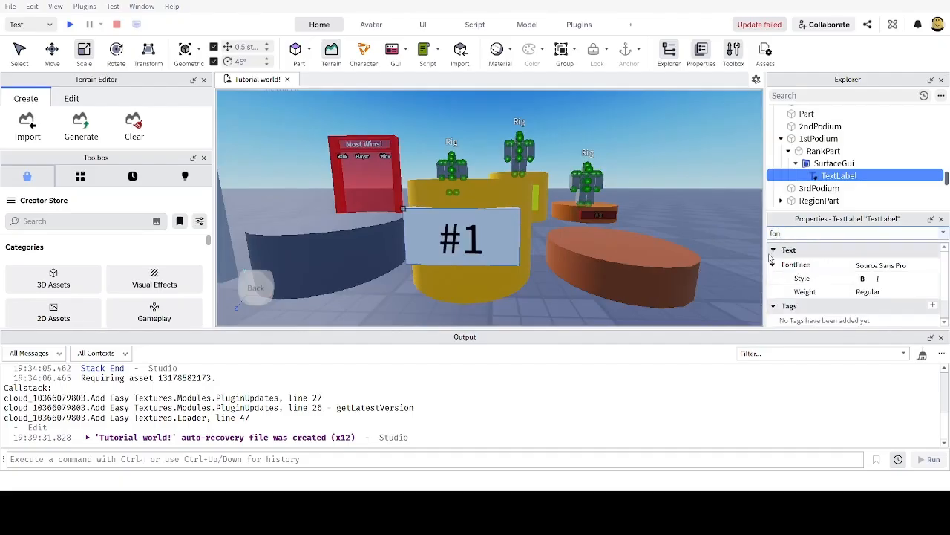
{"action": "left_click", "coordinate": [863, 278]}
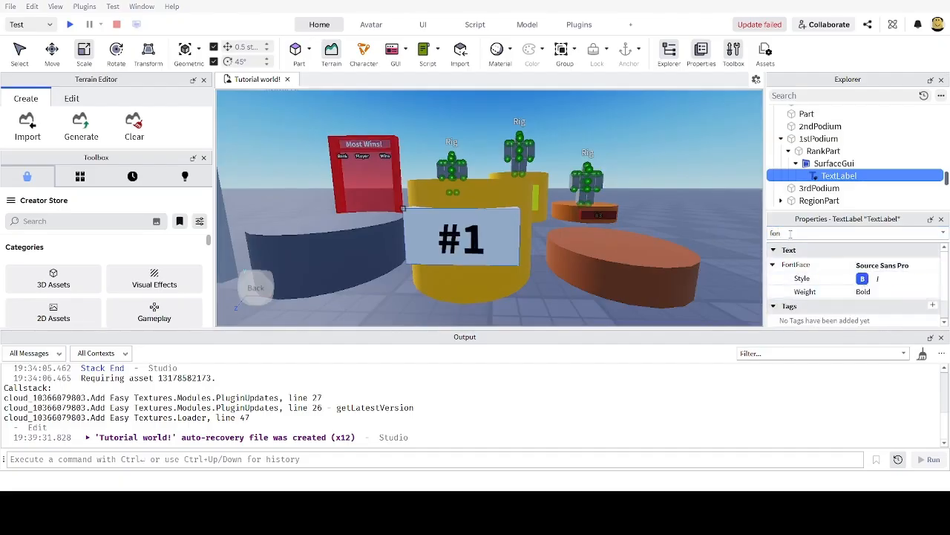
{"action": "left_click", "coordinate": [827, 166]}
{"action": "left_click", "coordinate": [841, 176]}
Step: Set the TextLabel's BackgroundTransparency to 1
{"action": "left_click", "coordinate": [835, 167]}
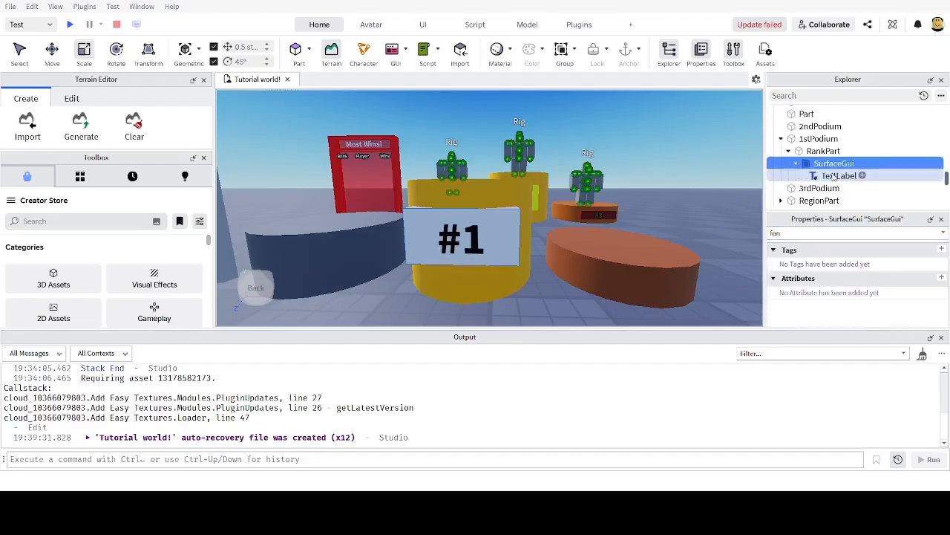
{"action": "left_click", "coordinate": [834, 175]}
{"action": "left_click_drag", "start_coordinate": [796, 233], "coordinate": [672, 227]}
{"action": "type", "text": "backgr"}
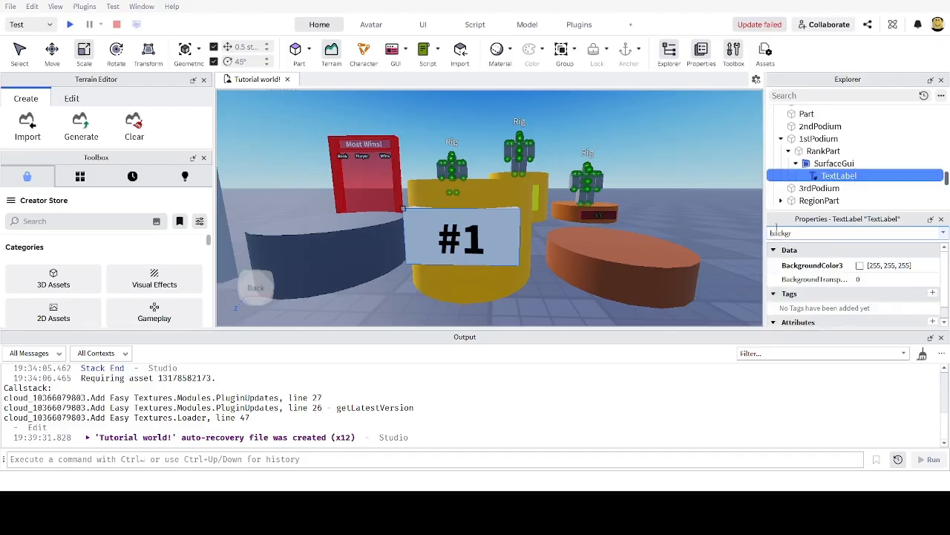
{"action": "left_click", "coordinate": [865, 279]}
{"action": "type", "text": "1"}
{"action": "key", "text": "Return"}
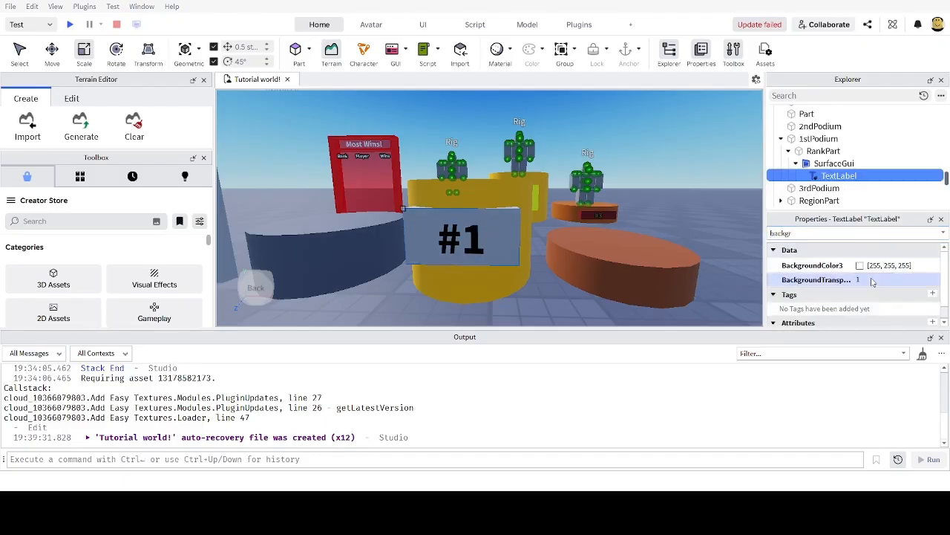
{"action": "left_click", "coordinate": [798, 233]}
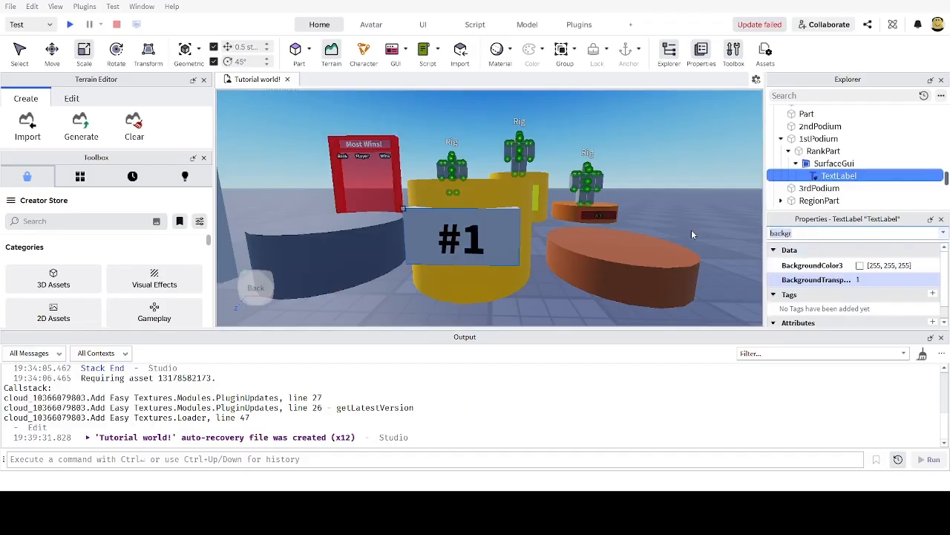
Step: Insert a UIStroke outline into the TextLabel
{"action": "left_click", "coordinate": [854, 177]}
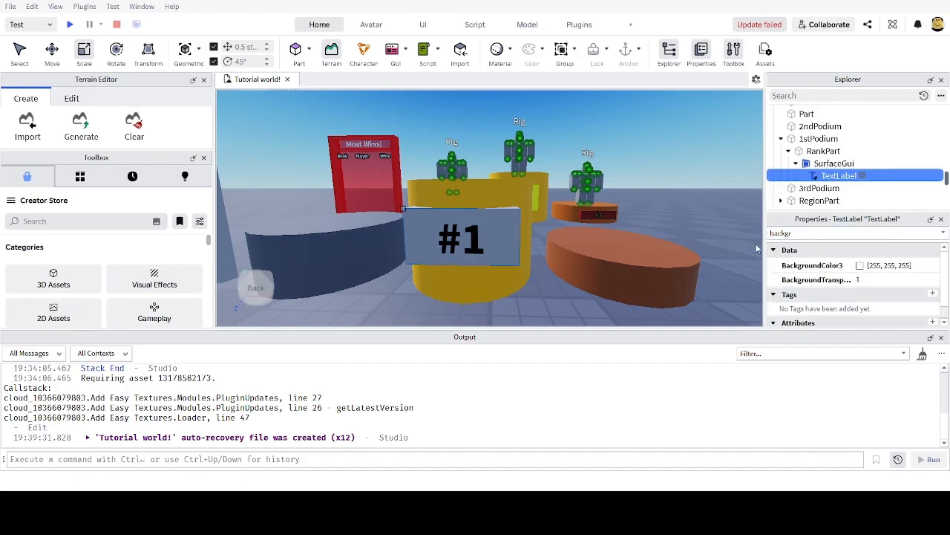
{"action": "key", "text": "ctrl+shift+v"}
{"action": "right_click_drag", "start_coordinate": [622, 222], "coordinate": [623, 221]}
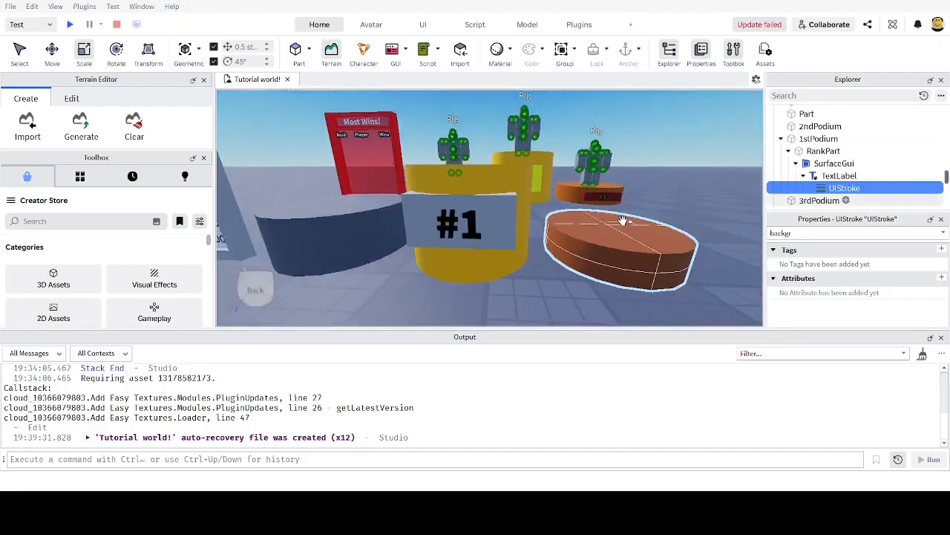
{"action": "scroll", "coordinate": [622, 220], "scroll_direction": "down", "scroll_amount": 2}
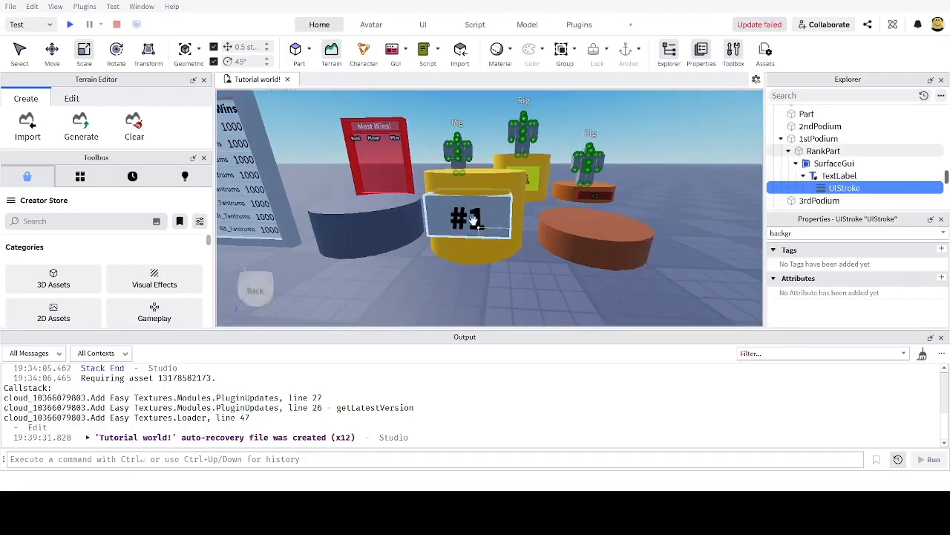
{"action": "scroll", "coordinate": [474, 223], "scroll_direction": "up", "scroll_amount": 4}
{"action": "left_click", "coordinate": [839, 176]}
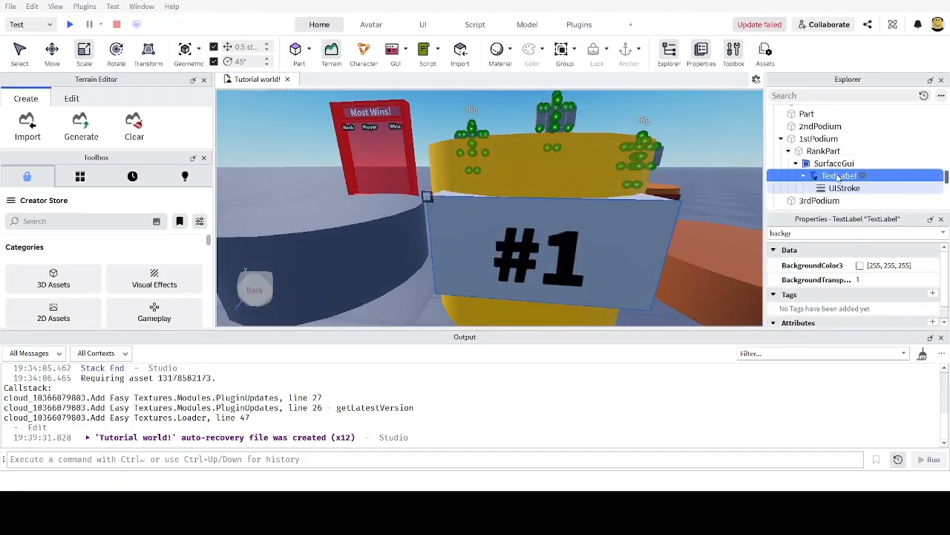
Step: Set the #1 label's TextColor3 to orange-gold (255, 183, 0)
{"action": "double_click", "coordinate": [813, 236]}
{"action": "type", "text": "text"}
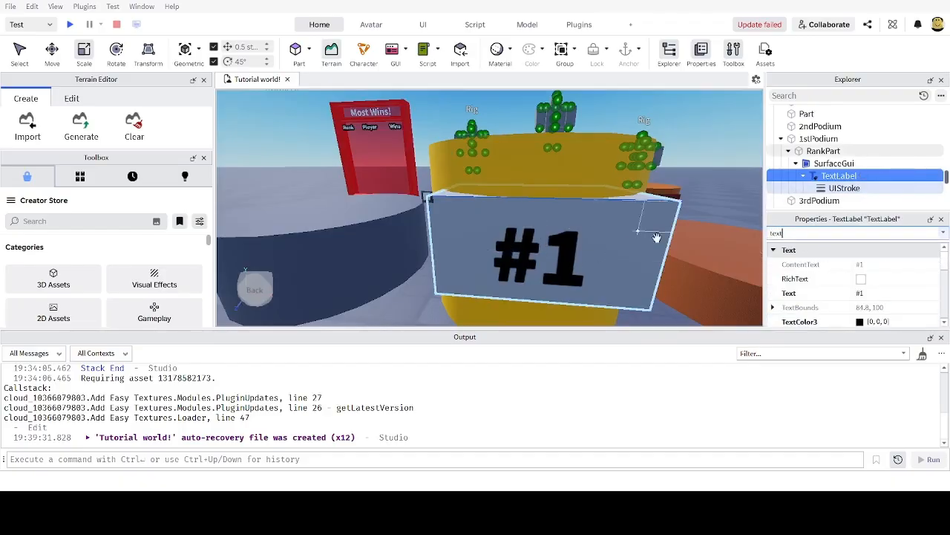
{"action": "left_click", "coordinate": [860, 322]}
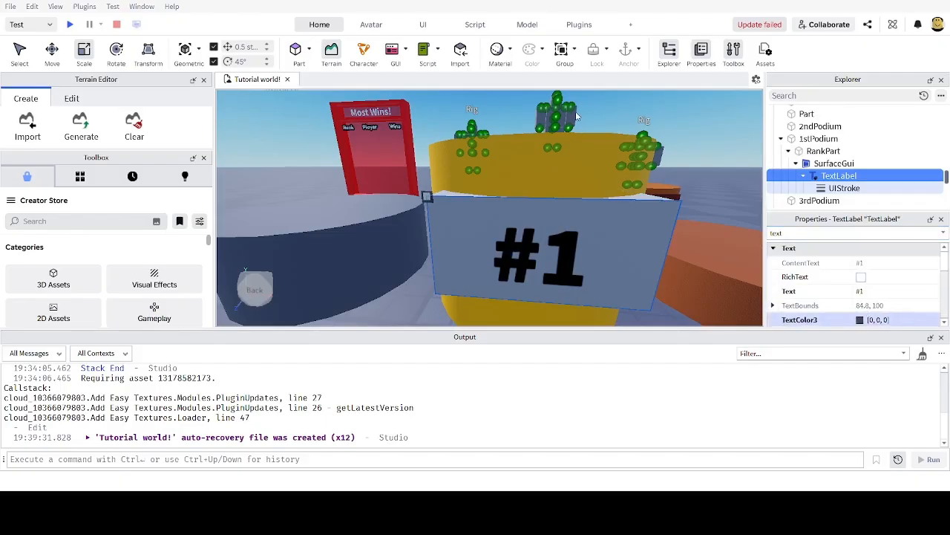
{"action": "left_click", "coordinate": [454, 192]}
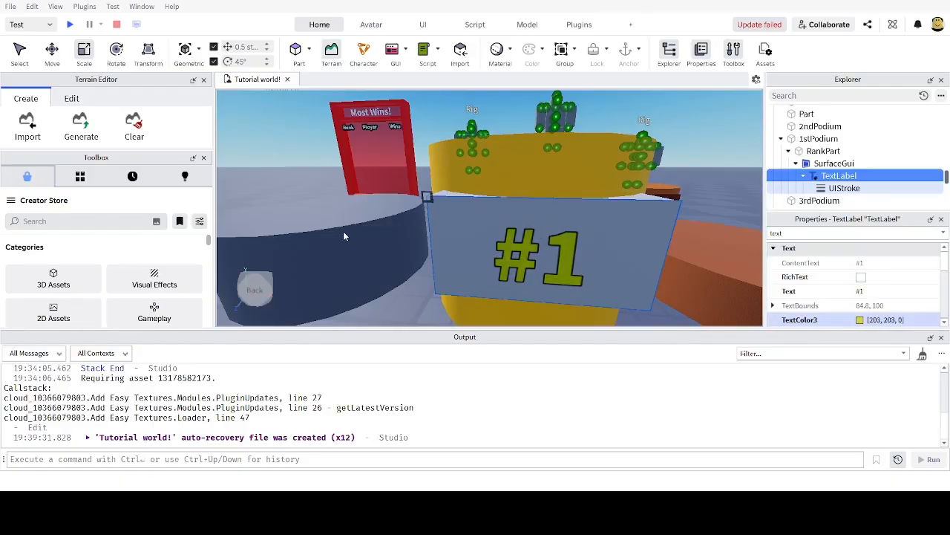
{"action": "left_click_drag", "start_coordinate": [303, 214], "coordinate": [309, 202]}
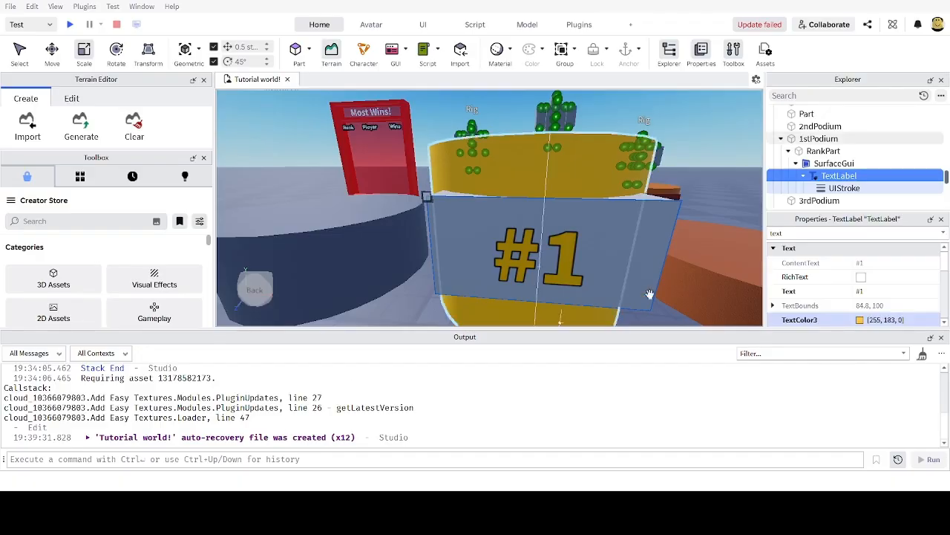
Step: Thicken the #1 label's UIStroke outline to a Thickness of about 3.8
{"action": "left_click", "coordinate": [844, 188]}
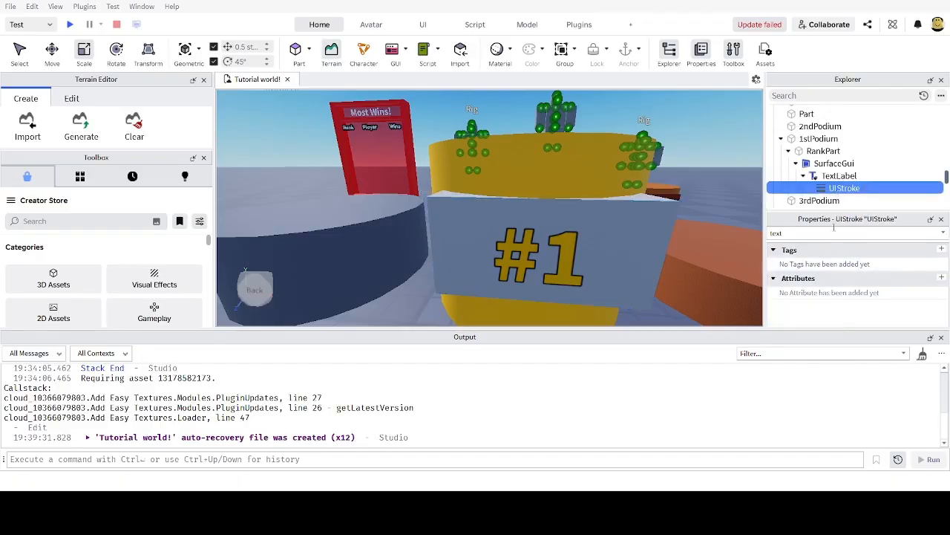
{"action": "double_click", "coordinate": [777, 233]}
{"action": "type", "text": "th"}
{"action": "left_click", "coordinate": [863, 262]}
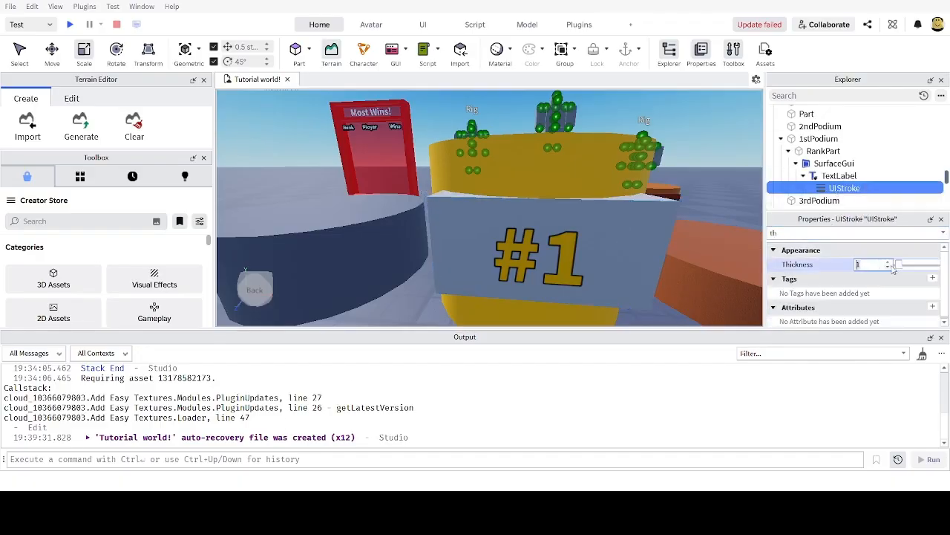
{"action": "left_click_drag", "start_coordinate": [891, 265], "coordinate": [905, 269]}
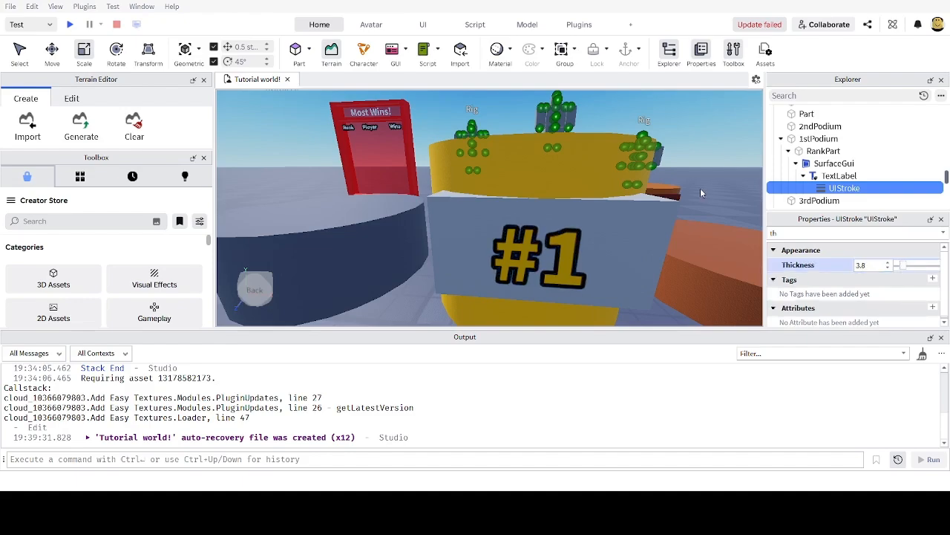
{"action": "left_click", "coordinate": [702, 190]}
{"action": "scroll", "coordinate": [712, 193], "scroll_direction": "down", "scroll_amount": 3}
{"action": "scroll", "coordinate": [709, 195], "scroll_direction": "up", "scroll_amount": 1}
{"action": "left_click", "coordinate": [569, 243]}
Step: Scale the first podium's #1 rank plate taller
{"action": "scroll", "coordinate": [570, 243], "scroll_direction": "up", "scroll_amount": 5}
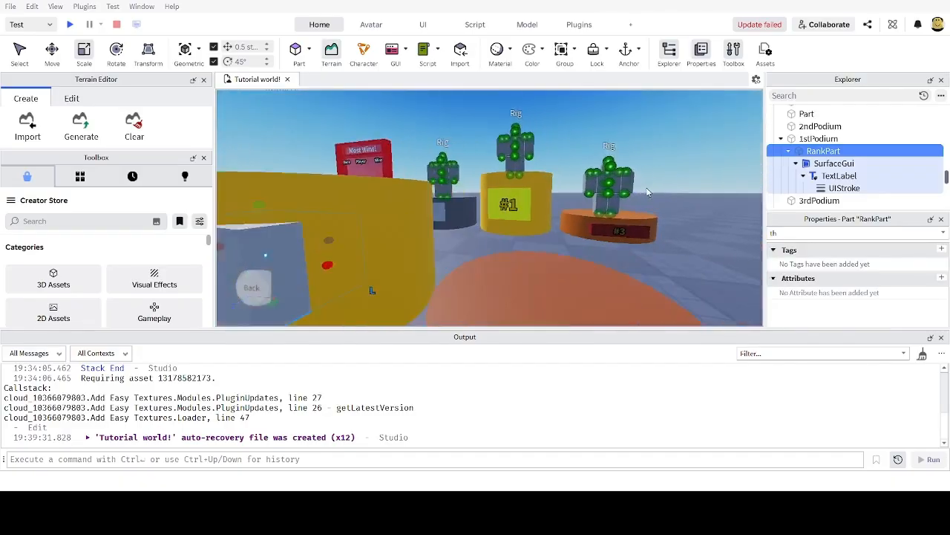
{"action": "scroll", "coordinate": [539, 223], "scroll_direction": "down", "scroll_amount": 5}
{"action": "right_click_drag", "start_coordinate": [552, 223], "coordinate": [571, 226]}
{"action": "scroll", "coordinate": [570, 225], "scroll_direction": "up", "scroll_amount": 1}
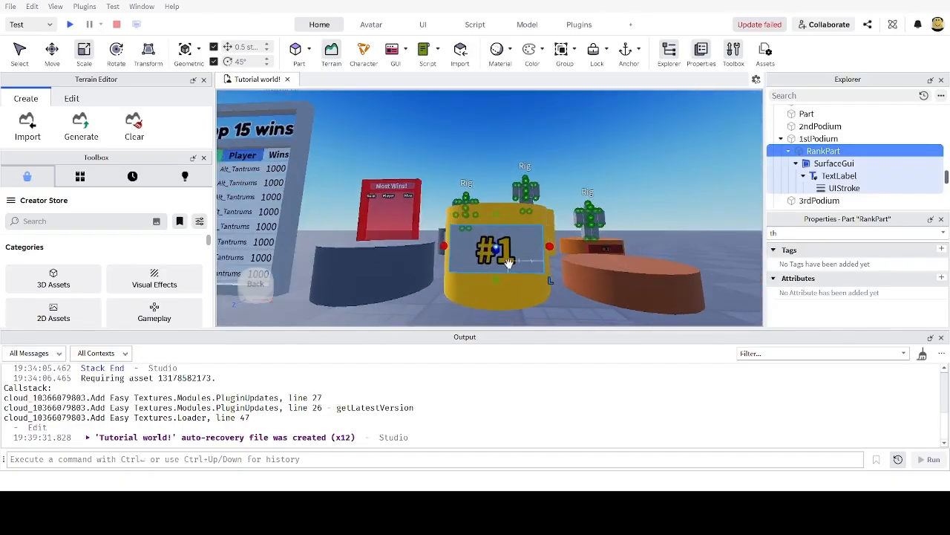
{"action": "mouse_move", "coordinate": [496, 282]}
{"action": "left_mouse_down"}
{"action": "mouse_move", "coordinate": [501, 296]}
{"action": "mouse_move", "coordinate": [504, 287]}
{"action": "left_mouse_up"}
{"action": "right_click_drag", "start_coordinate": [518, 270], "coordinate": [519, 269]}
{"action": "scroll", "coordinate": [520, 268], "scroll_direction": "up", "scroll_amount": 3}
{"action": "scroll", "coordinate": [520, 268], "scroll_direction": "down", "scroll_amount": 4}
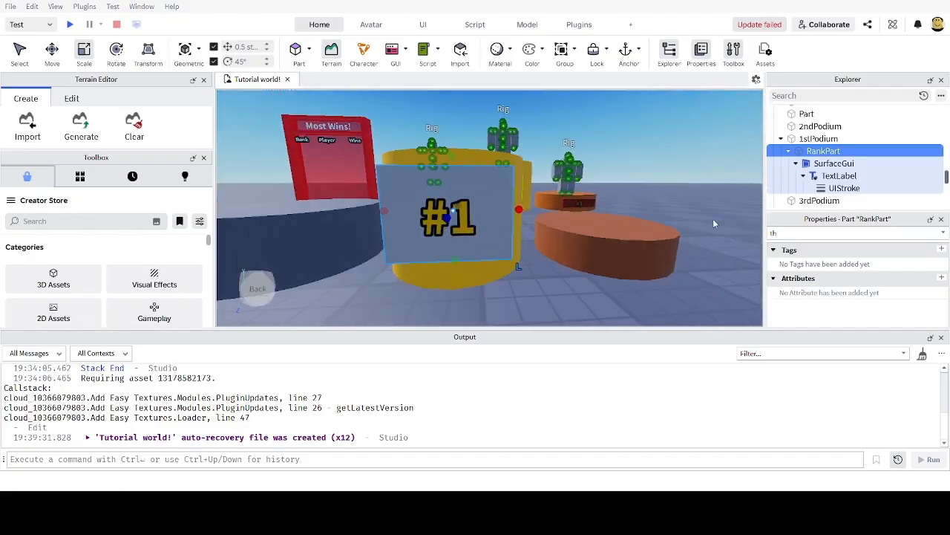
Step: Set the rank plate's BrickColor to New Yeller
{"action": "key", "text": "BackSpace"}
{"action": "key", "text": "BackSpace"}
{"action": "type", "text": "br"}
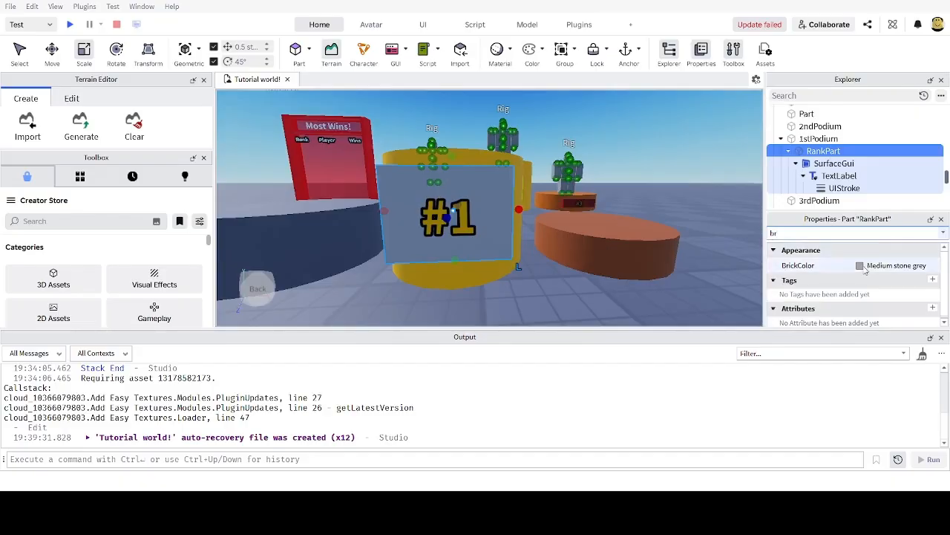
{"action": "left_click", "coordinate": [860, 265]}
{"action": "left_click", "coordinate": [758, 375]}
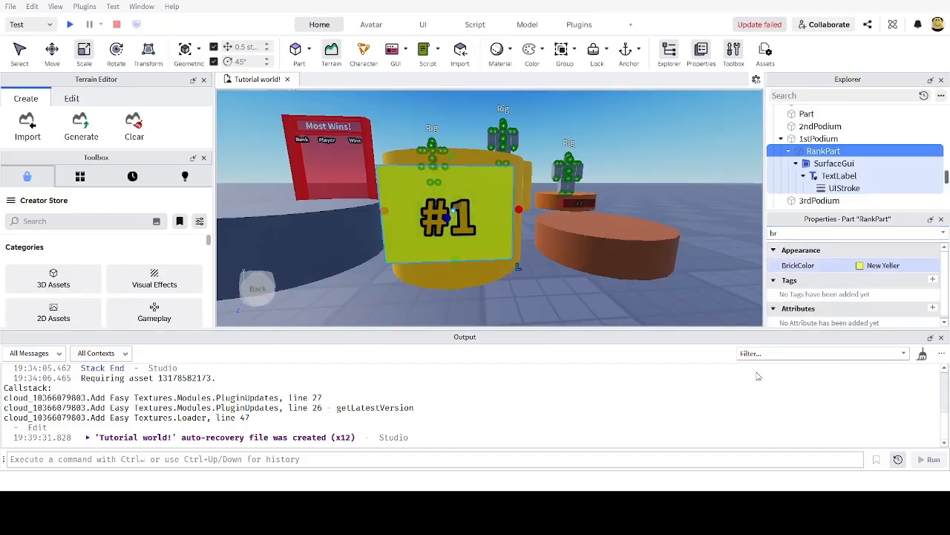
{"action": "scroll", "coordinate": [502, 247], "scroll_direction": "up", "scroll_amount": 2}
{"action": "scroll", "coordinate": [548, 246], "scroll_direction": "down", "scroll_amount": 6}
{"action": "scroll", "coordinate": [556, 215], "scroll_direction": "up", "scroll_amount": 4}
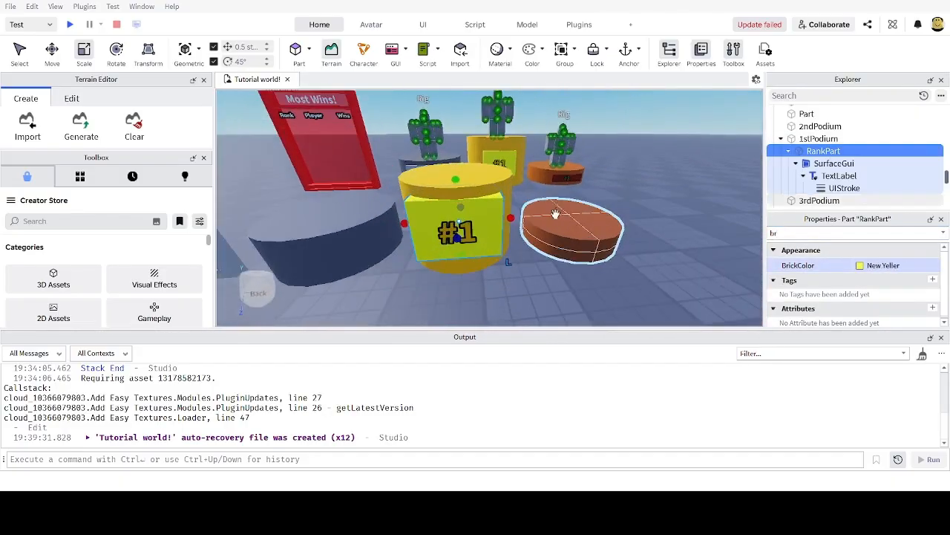
{"action": "scroll", "coordinate": [558, 210], "scroll_direction": "down", "scroll_amount": 2}
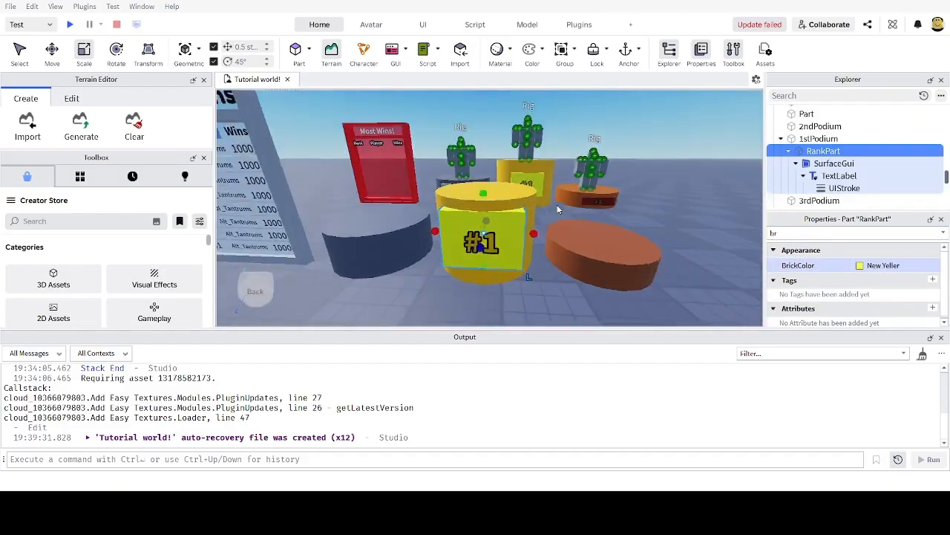
{"action": "scroll", "coordinate": [536, 223], "scroll_direction": "up", "scroll_amount": 2}
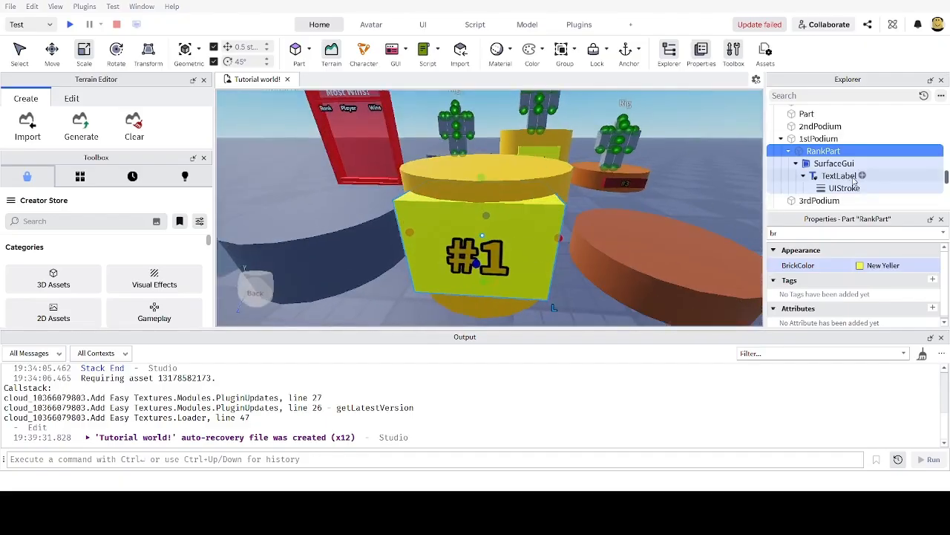
Step: Duplicate the first podium's RankPart and place the copy inside 2ndPodium
{"action": "left_click", "coordinate": [789, 150]}
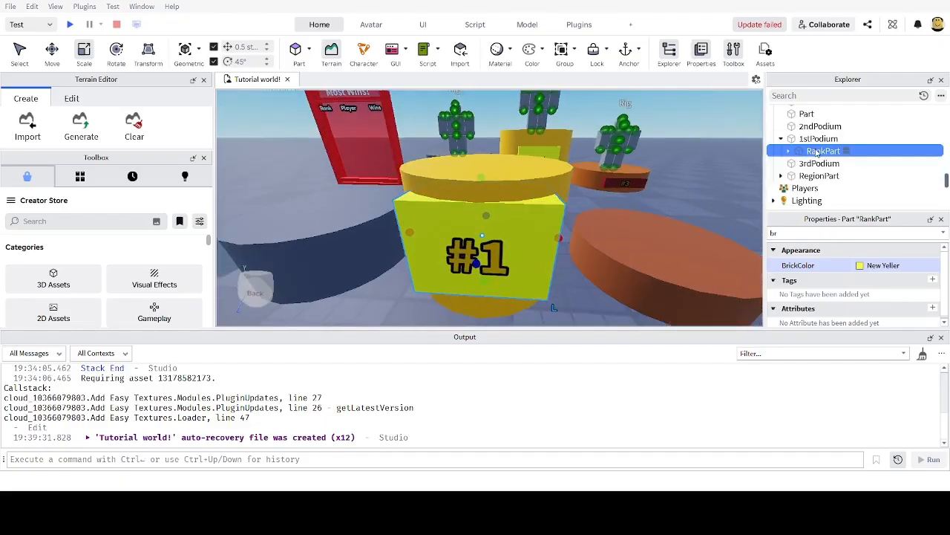
{"action": "left_click", "coordinate": [817, 141]}
{"action": "left_click", "coordinate": [818, 153]}
{"action": "key", "text": "ctrl+d"}
{"action": "left_click_drag", "start_coordinate": [824, 166], "coordinate": [822, 129]}
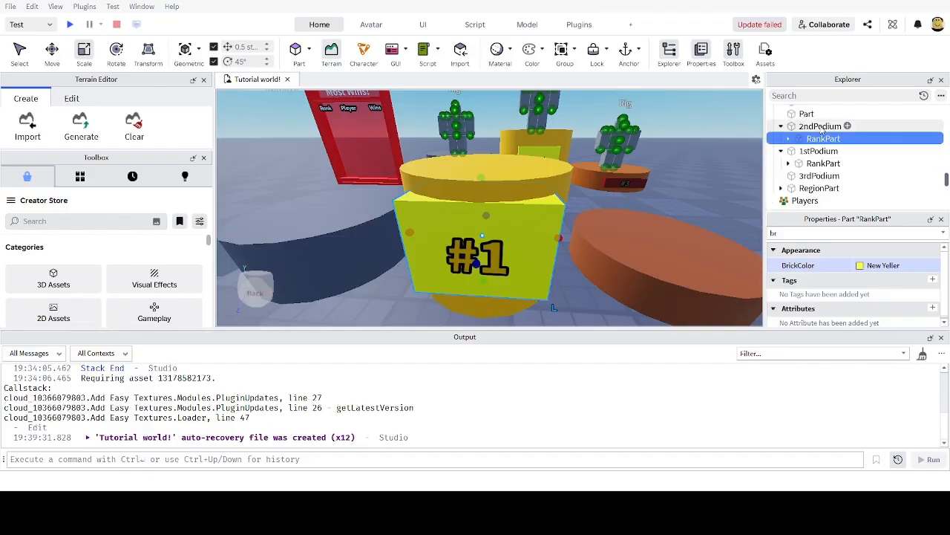
Step: Move the copied plate onto the second podium and shorten its height
{"action": "key", "text": "ctrl+2"}
{"action": "key", "text": "a"}
{"action": "left_click_drag", "start_coordinate": [437, 237], "coordinate": [402, 239]}
{"action": "key", "text": "ctrl+3"}
{"action": "left_click_drag", "start_coordinate": [438, 179], "coordinate": [443, 227]}
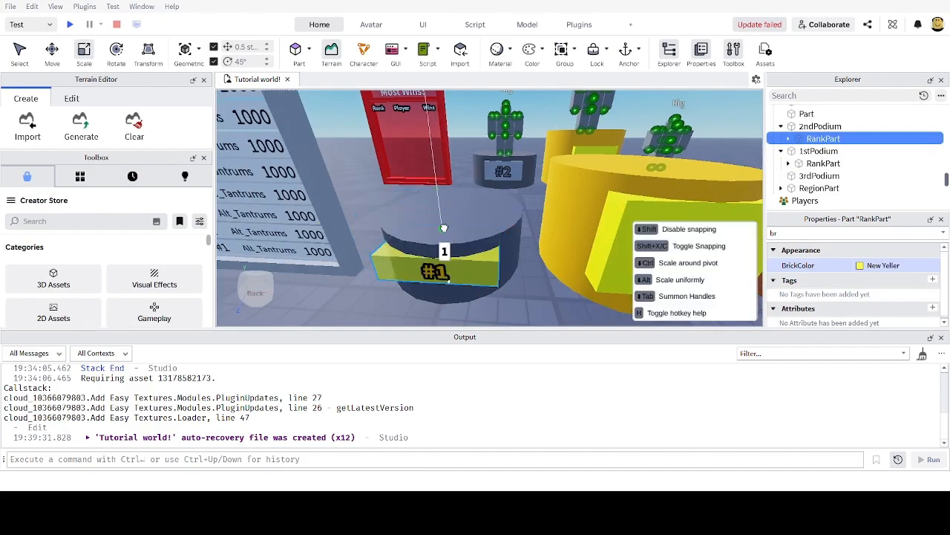
{"action": "right_click_drag", "start_coordinate": [444, 228], "coordinate": [446, 201]}
{"action": "key", "text": "ctrl+2"}
{"action": "left_click_drag", "start_coordinate": [450, 310], "coordinate": [450, 320]}
{"action": "right_click_drag", "start_coordinate": [473, 250], "coordinate": [477, 254]}
{"action": "key", "text": "w"}
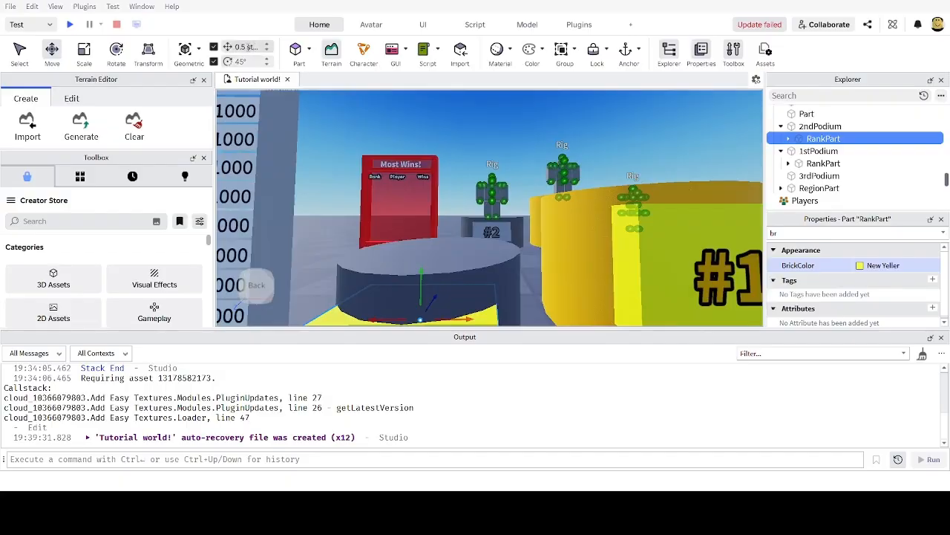
Step: Set a 0.25 stud move increment and fine-tune the plate's height
{"action": "left_click", "coordinate": [248, 46]}
{"action": "key", "text": "Return"}
{"action": "scroll", "coordinate": [418, 186], "scroll_direction": "down", "scroll_amount": 2}
{"action": "left_click_drag", "start_coordinate": [435, 269], "coordinate": [435, 259]}
{"action": "scroll", "coordinate": [483, 248], "scroll_direction": "down", "scroll_amount": 3}
{"action": "scroll", "coordinate": [486, 250], "scroll_direction": "up", "scroll_amount": 4}
{"action": "right_click_drag", "start_coordinate": [486, 249], "coordinate": [491, 259]}
{"action": "scroll", "coordinate": [490, 253], "scroll_direction": "down", "scroll_amount": 4}
{"action": "scroll", "coordinate": [492, 259], "scroll_direction": "up", "scroll_amount": 4}
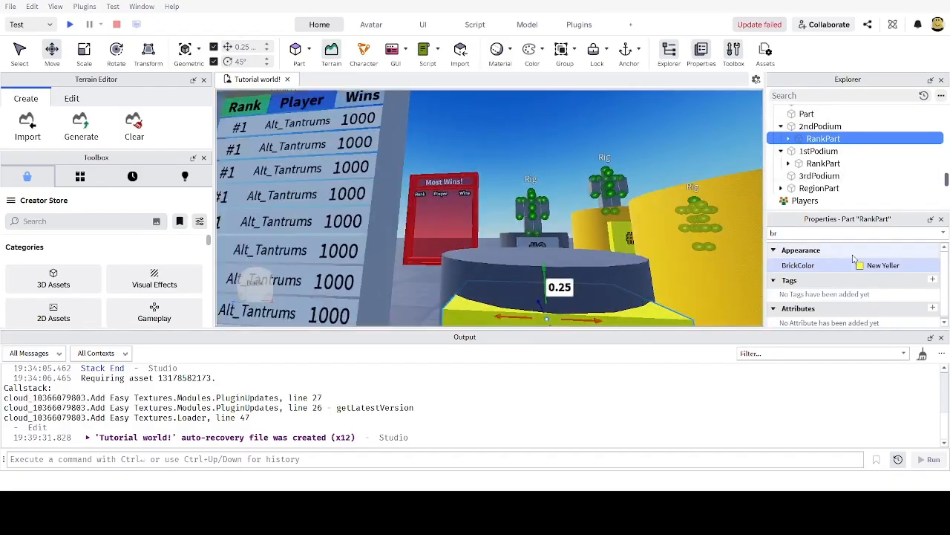
Step: Recolour the copied plate Smoky grey, then set its Color to Sand violet
{"action": "left_click", "coordinate": [859, 268]}
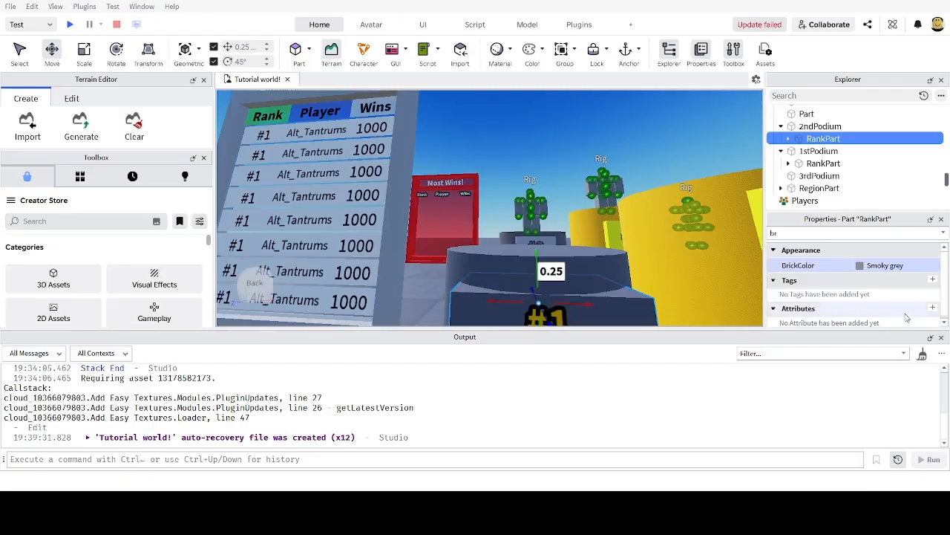
{"action": "double_click", "coordinate": [800, 233]}
{"action": "key", "text": "BackSpace"}
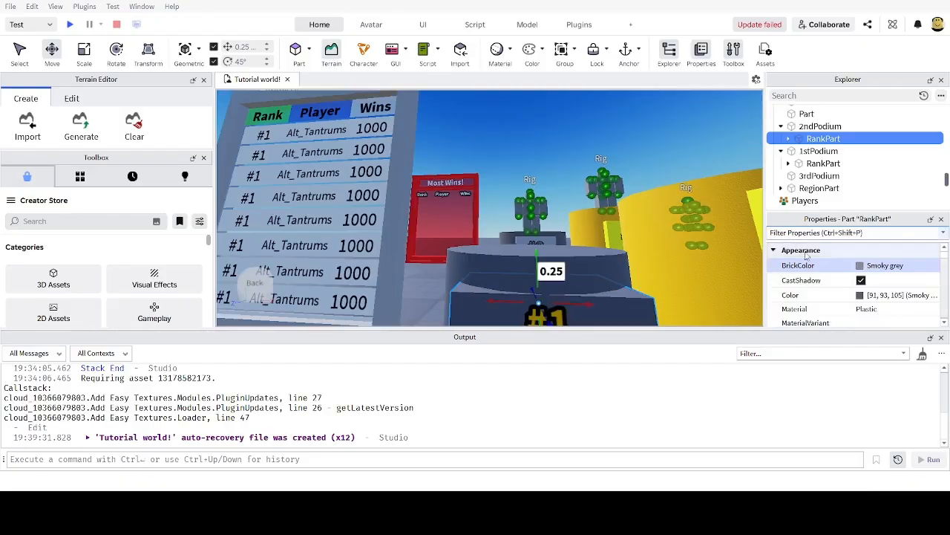
{"action": "left_click", "coordinate": [868, 298]}
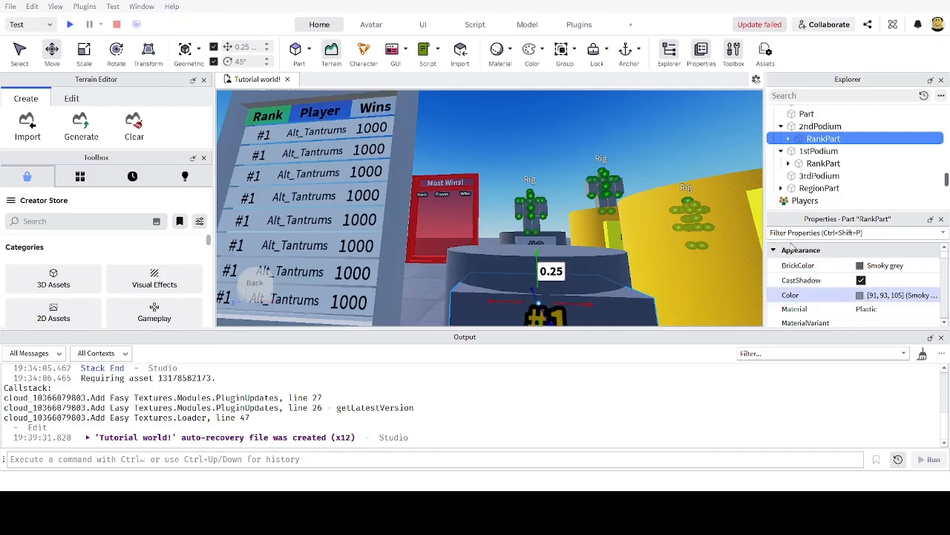
{"action": "left_click", "coordinate": [619, 193]}
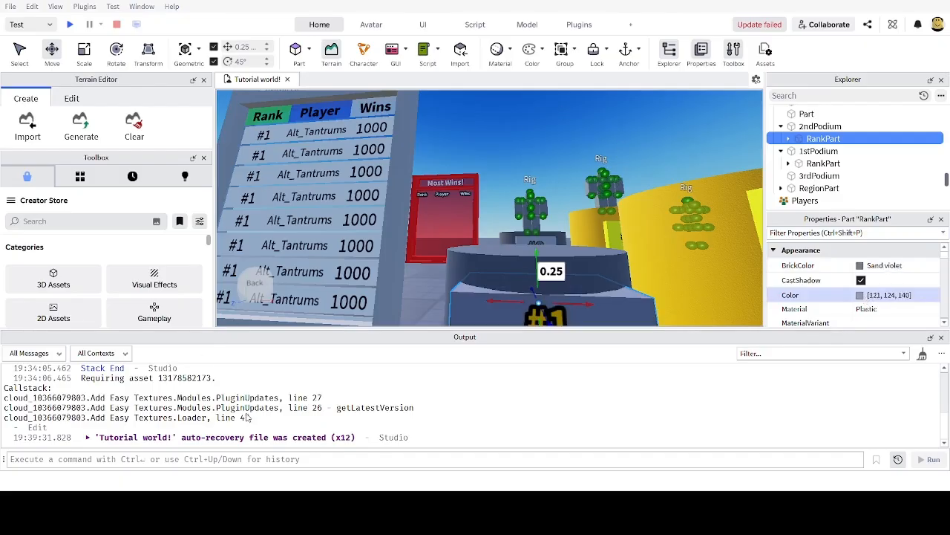
Step: Recentre the grey plate on the front of the second podium
{"action": "right_click_drag", "start_coordinate": [623, 237], "coordinate": [621, 239]}
{"action": "key", "text": "s"}
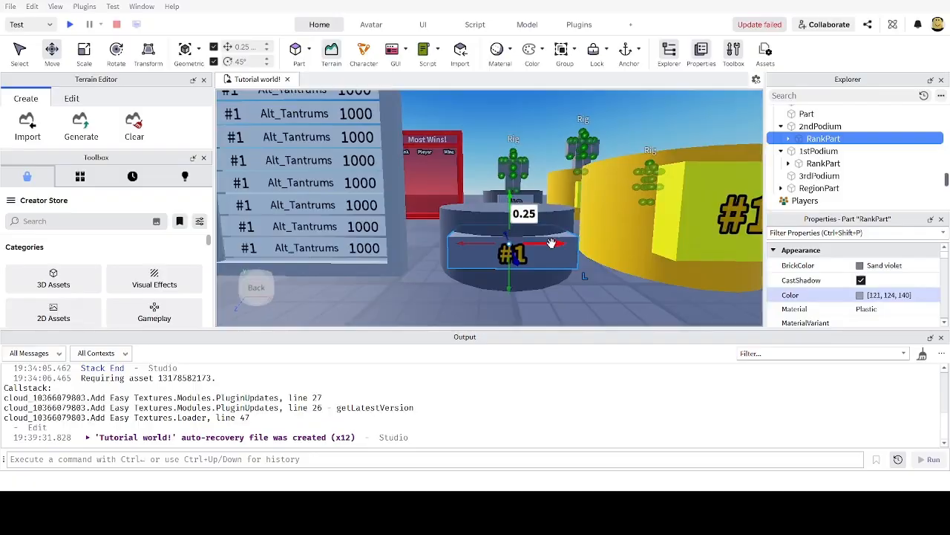
{"action": "left_click_drag", "start_coordinate": [551, 244], "coordinate": [548, 245]}
{"action": "right_click_drag", "start_coordinate": [630, 191], "coordinate": [633, 192]}
{"action": "key", "text": "s"}
{"action": "key", "text": "w"}
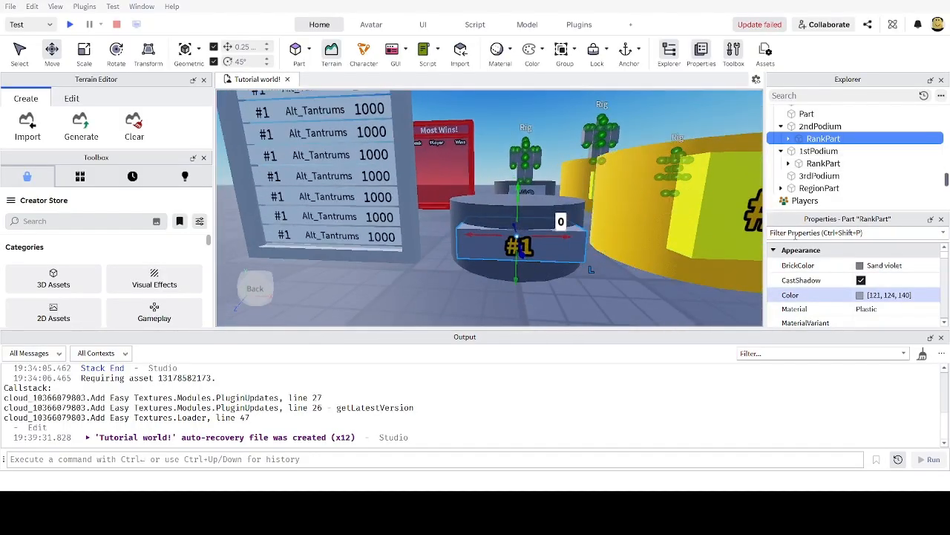
{"action": "left_click", "coordinate": [794, 232]}
Step: Select the copied plate's TextLabel and change its text to #2
{"action": "type", "text": "tex"}
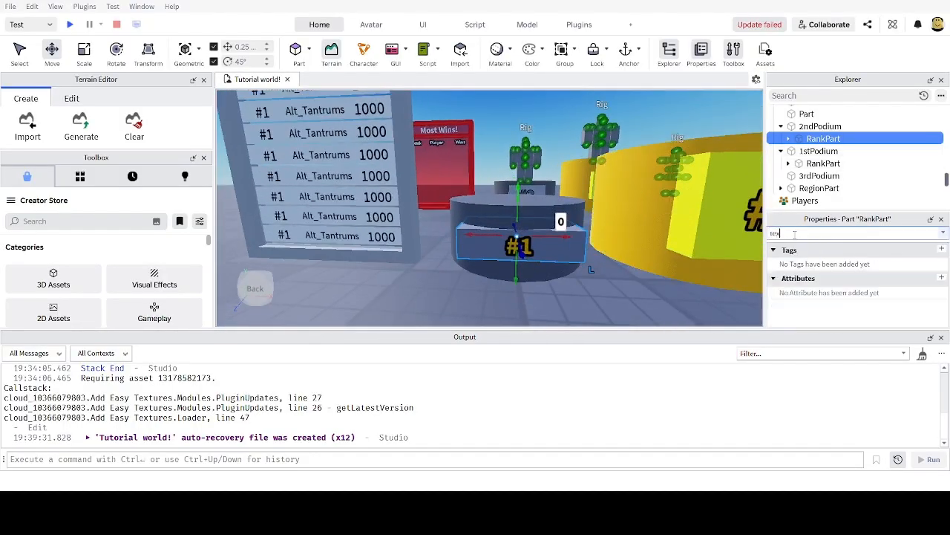
{"action": "left_click", "coordinate": [789, 139]}
{"action": "left_click", "coordinate": [802, 152]}
{"action": "left_click", "coordinate": [798, 151]}
{"action": "left_click", "coordinate": [839, 163]}
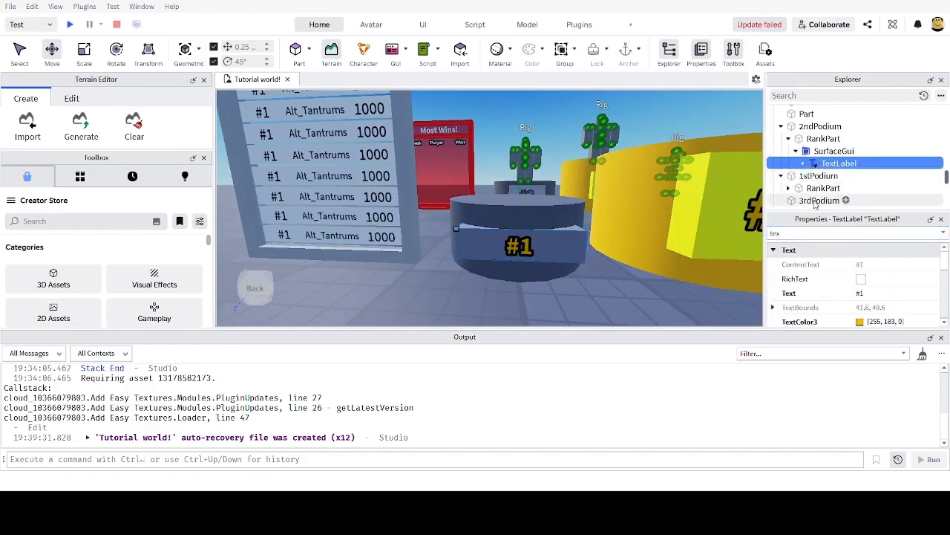
{"action": "left_click", "coordinate": [862, 294]}
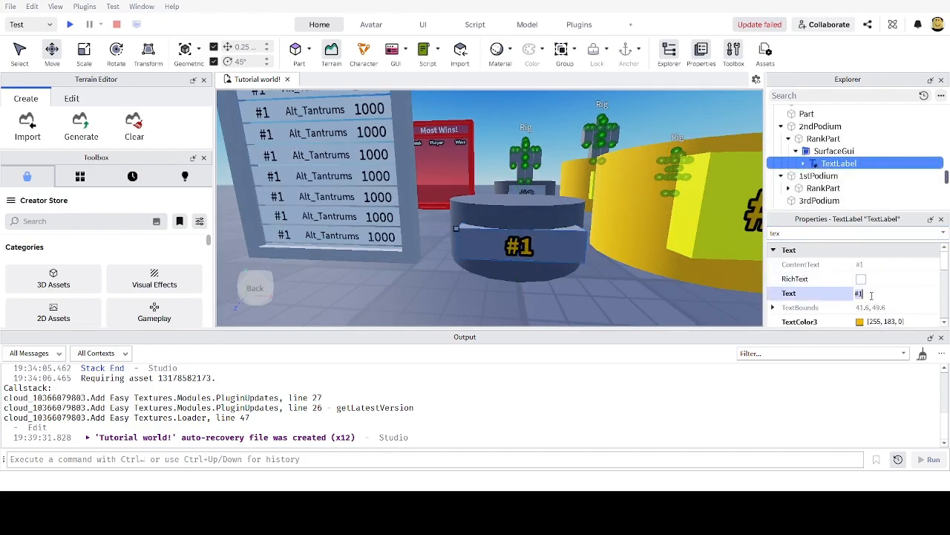
{"action": "type", "text": "#2"}
{"action": "key", "text": "Return"}
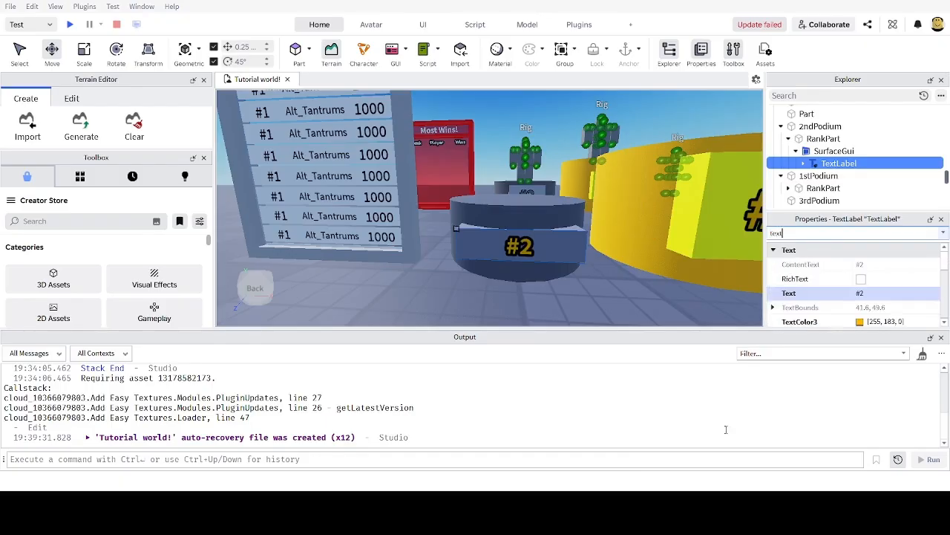
Step: Set the #2 label's TextColor3 to grey (107, 107, 107)
{"action": "scroll", "coordinate": [876, 312], "scroll_direction": "down", "scroll_amount": 2}
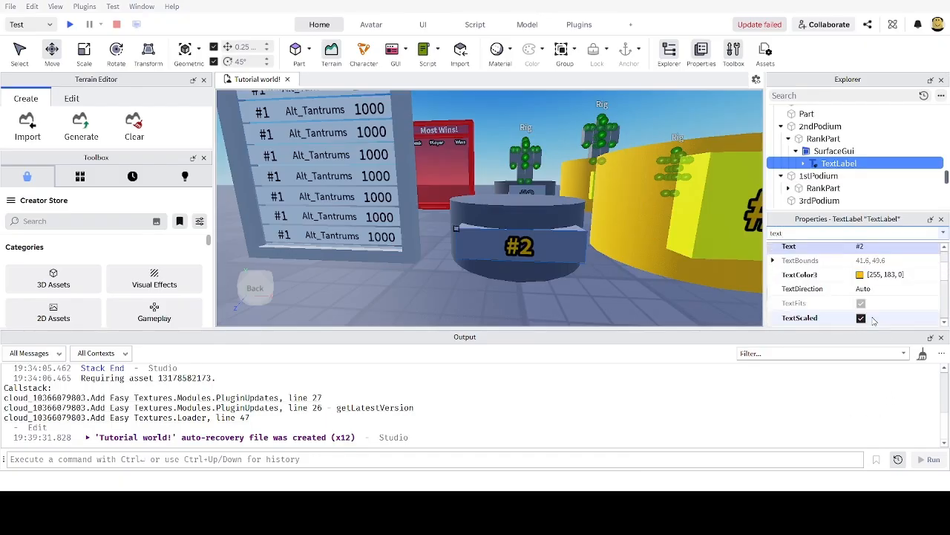
{"action": "left_click", "coordinate": [861, 275]}
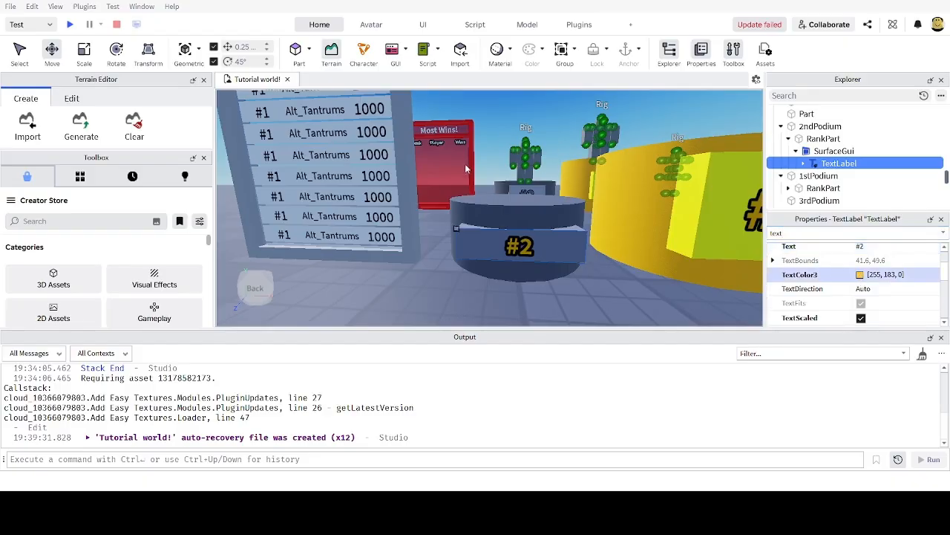
{"action": "left_click", "coordinate": [329, 147]}
{"action": "left_click_drag", "start_coordinate": [619, 160], "coordinate": [613, 221]}
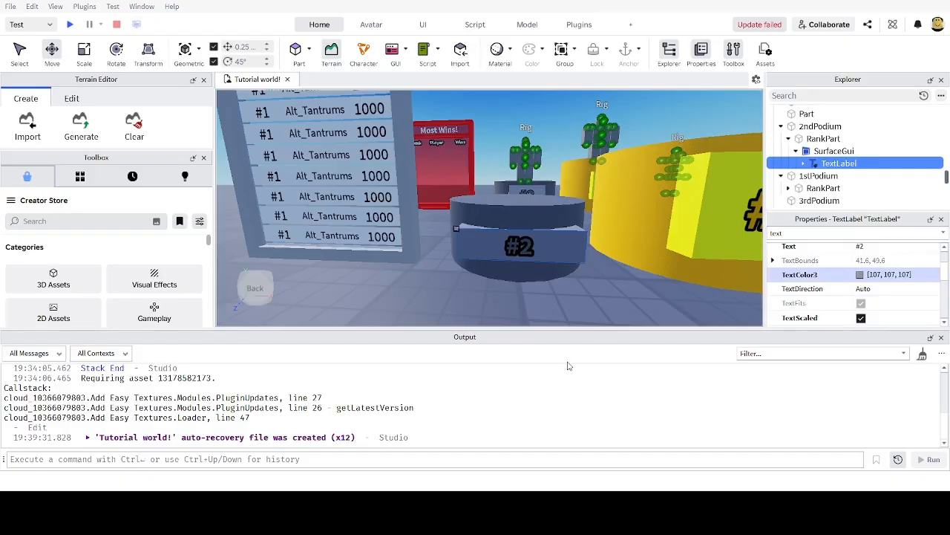
{"action": "right_click_drag", "start_coordinate": [582, 283], "coordinate": [582, 266]}
{"action": "key", "text": "s"}
{"action": "key", "text": "w"}
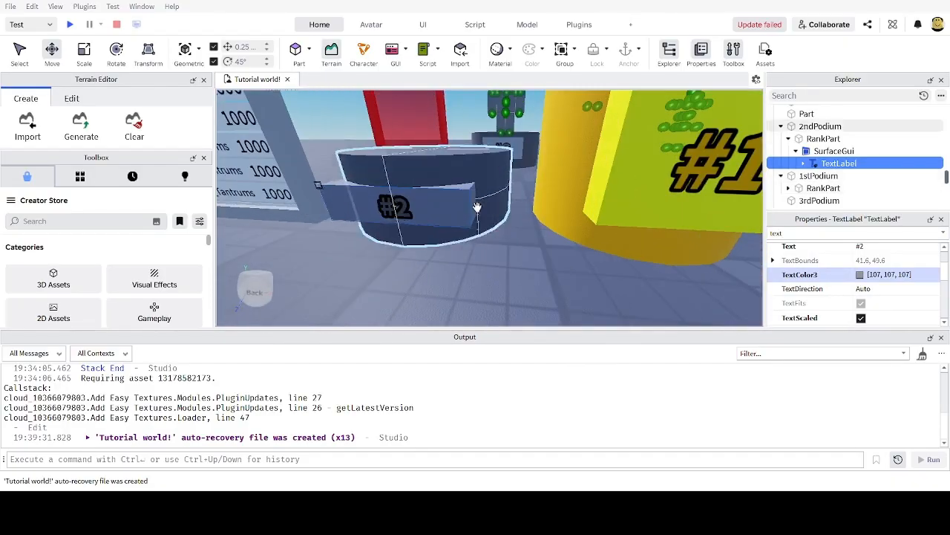
{"action": "left_click", "coordinate": [452, 211]}
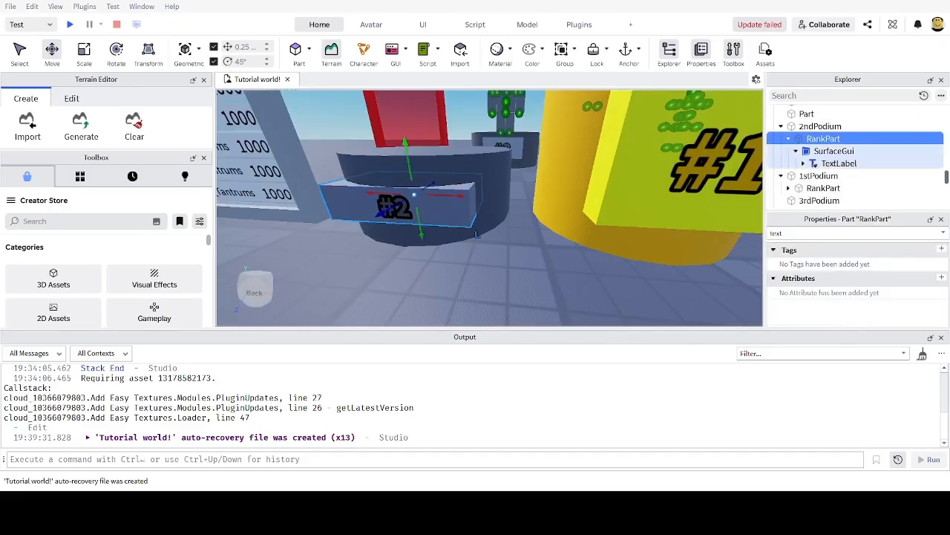
Step: Duplicate the #2 rank plate and move the copy into the 3rdPodium group
{"action": "right_click_drag", "start_coordinate": [519, 275], "coordinate": [499, 261]}
{"action": "key", "text": "w"}
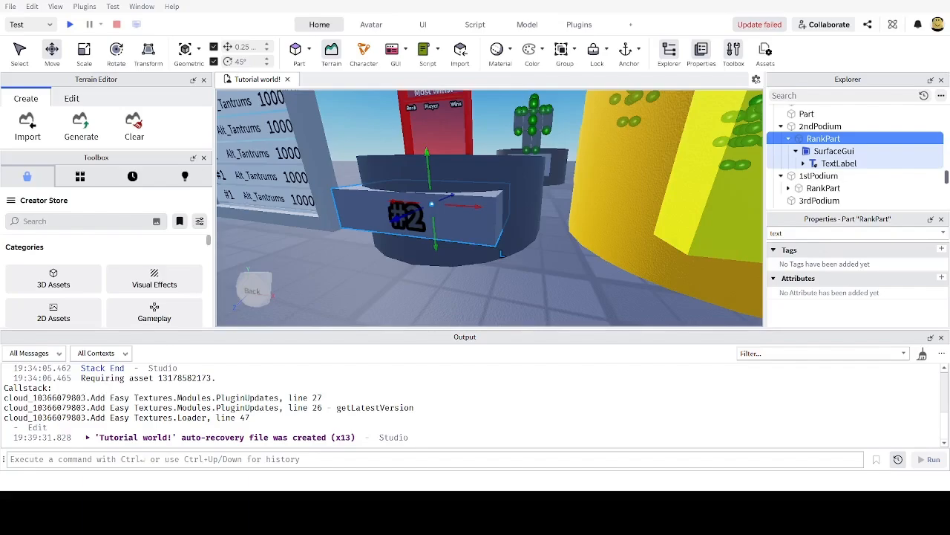
{"action": "key", "text": "w"}
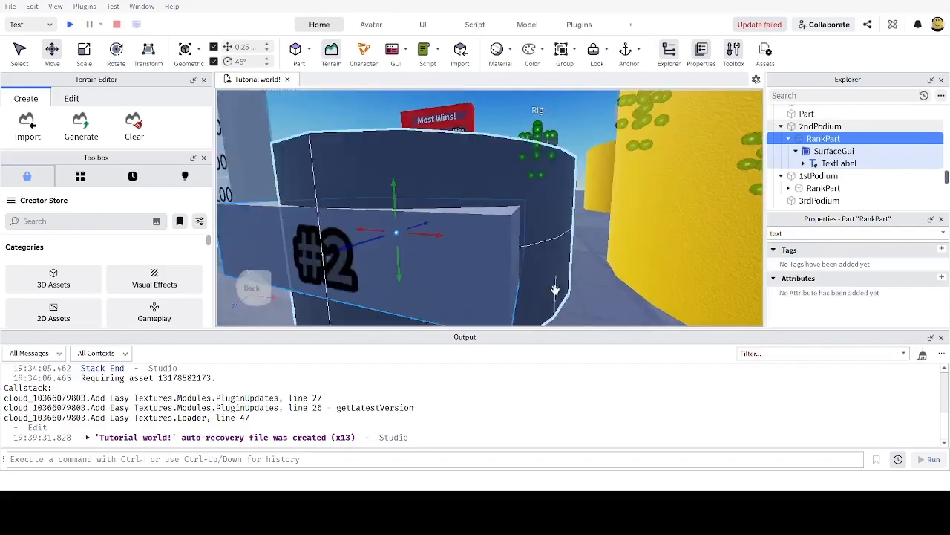
{"action": "key", "text": "s"}
{"action": "mouse_move", "coordinate": [554, 288]}
{"action": "right_mouse_down"}
{"action": "mouse_move", "coordinate": [576, 288]}
{"action": "mouse_move", "coordinate": [554, 288]}
{"action": "right_mouse_up"}
{"action": "key", "text": "w"}
{"action": "key", "text": "w"}
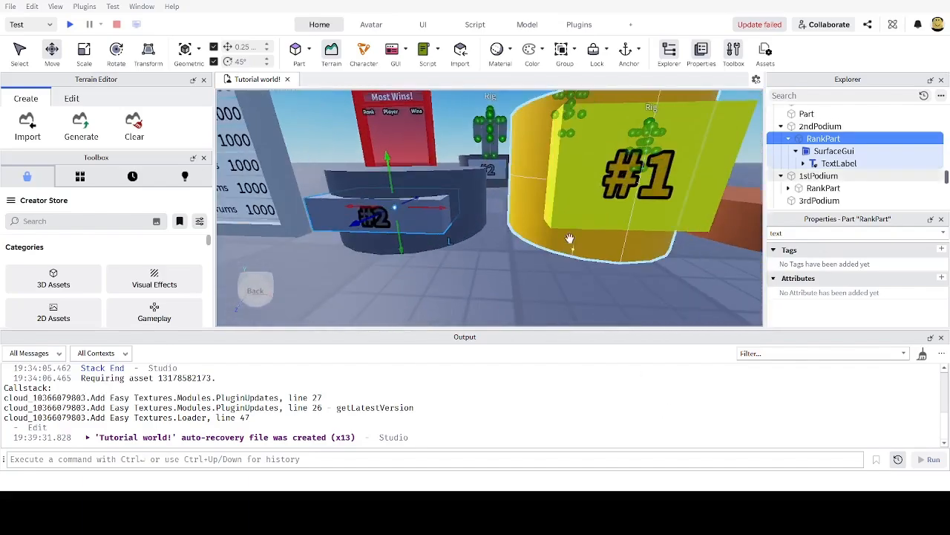
{"action": "right_click_drag", "start_coordinate": [536, 241], "coordinate": [549, 248]}
{"action": "key", "text": "s"}
{"action": "key", "text": "ctrl+d"}
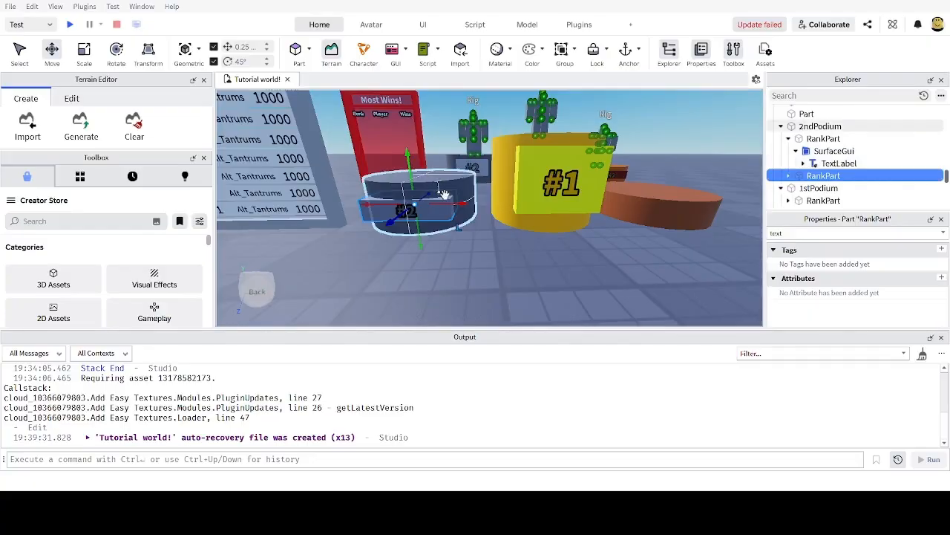
{"action": "key", "text": "d"}
{"action": "left_click_drag", "start_coordinate": [460, 204], "coordinate": [467, 203]}
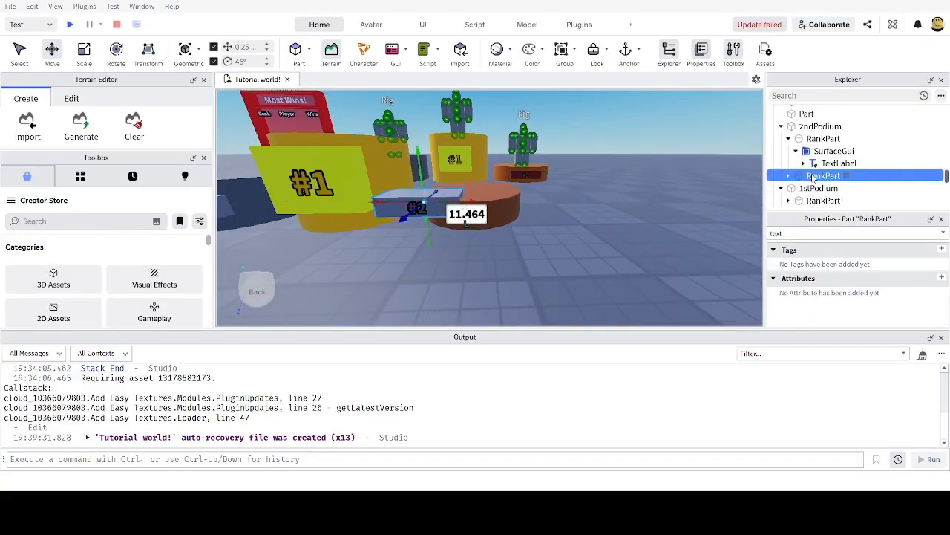
{"action": "mouse_move", "coordinate": [817, 177]}
{"action": "left_mouse_down"}
{"action": "mouse_move", "coordinate": [831, 138]}
{"action": "mouse_move", "coordinate": [822, 161]}
{"action": "left_mouse_up"}
{"action": "scroll", "coordinate": [826, 137], "scroll_direction": "down", "scroll_amount": 2}
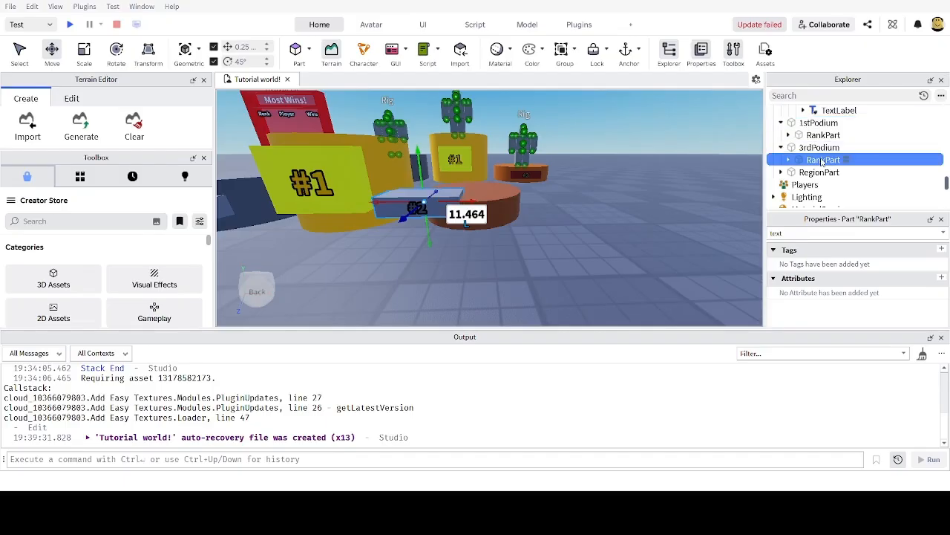
{"action": "scroll", "coordinate": [466, 219], "scroll_direction": "up", "scroll_amount": 3}
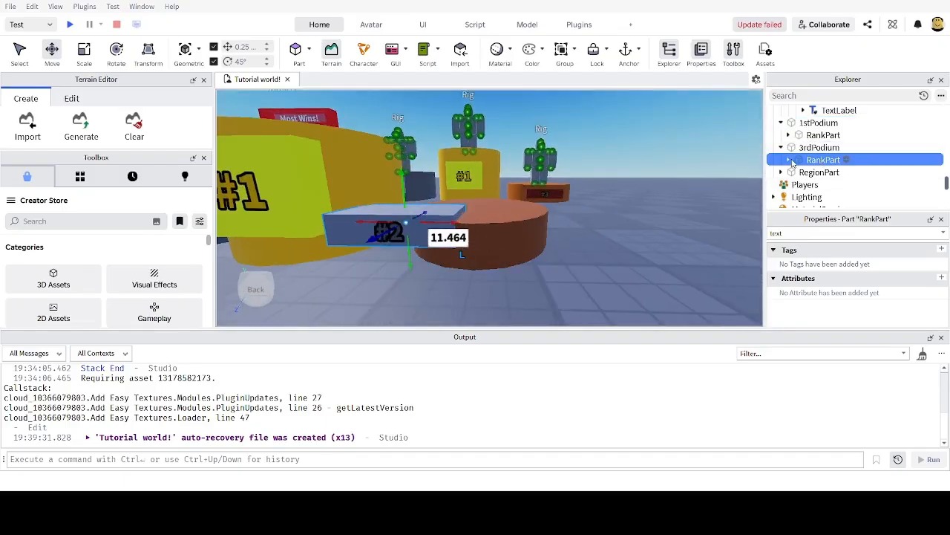
Step: Position the copied plate flush on the front of the brown third podium
{"action": "left_click_drag", "start_coordinate": [450, 222], "coordinate": [495, 268]}
{"action": "scroll", "coordinate": [486, 277], "scroll_direction": "down", "scroll_amount": 2}
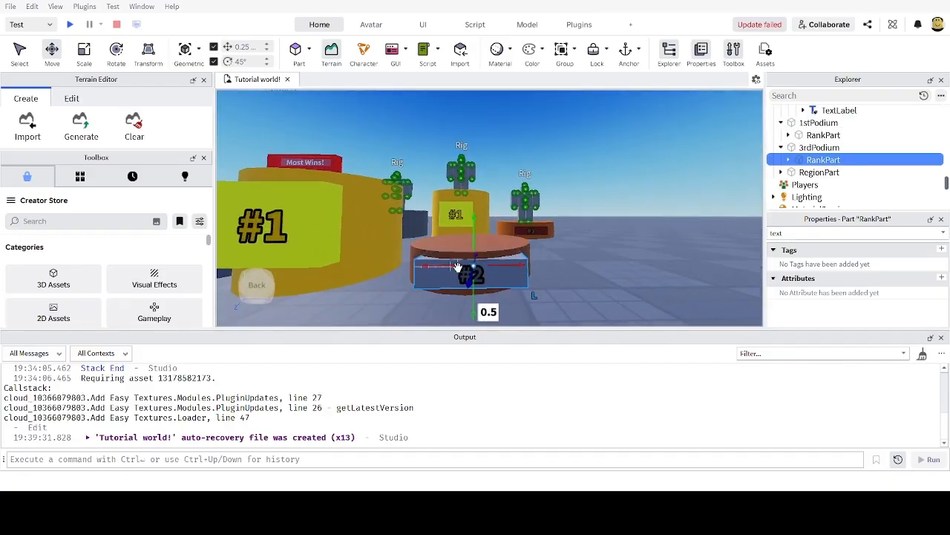
{"action": "key", "text": "ctrl+3"}
{"action": "key", "text": "ctrl+2"}
{"action": "right_click_drag", "start_coordinate": [560, 260], "coordinate": [555, 258]}
{"action": "key", "text": "s"}
{"action": "key", "text": "w"}
{"action": "key", "text": "s"}
{"action": "key", "text": "w"}
{"action": "right_click_drag", "start_coordinate": [556, 225], "coordinate": [535, 222]}
Step: Set the third podium plate's BrickColor to Burnt Sienna
{"action": "key", "text": "s"}
{"action": "key", "text": "w"}
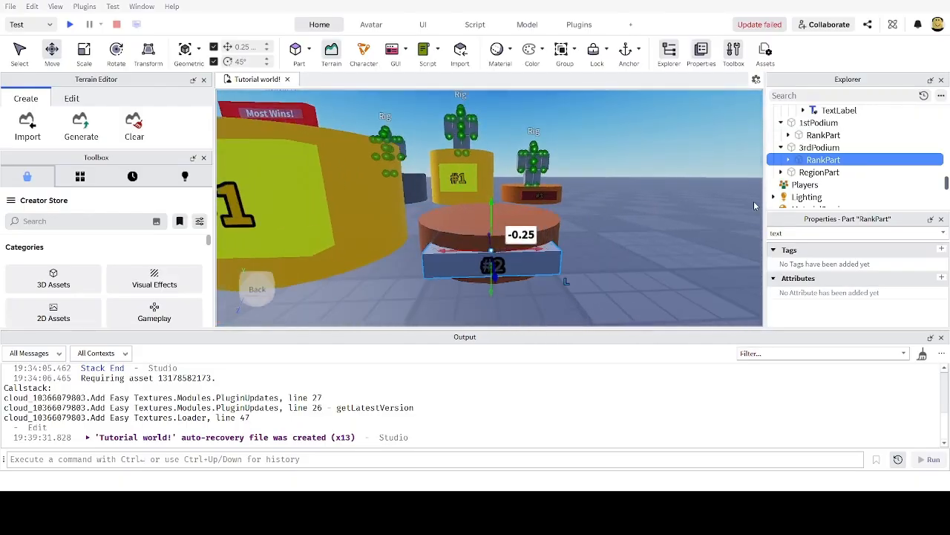
{"action": "double_click", "coordinate": [792, 235]}
{"action": "type", "text": "br"}
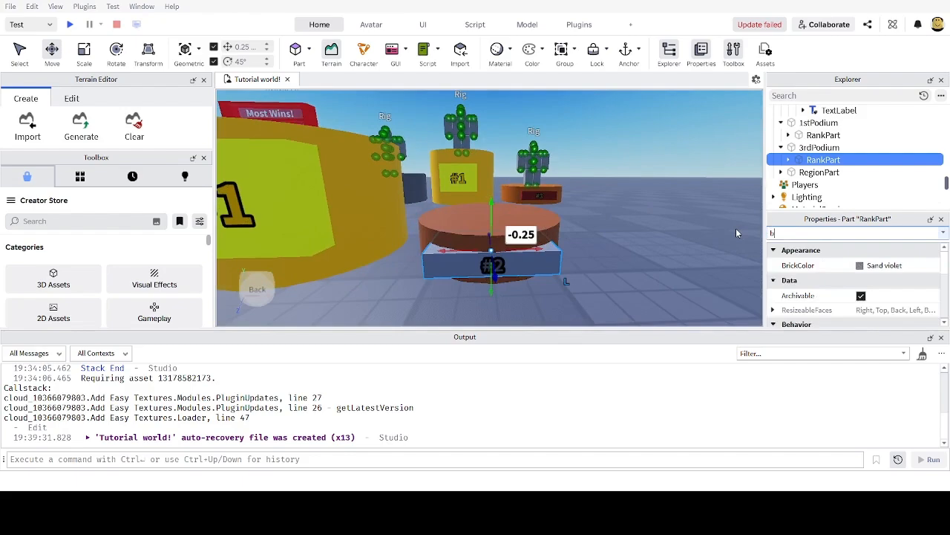
{"action": "left_click", "coordinate": [860, 268]}
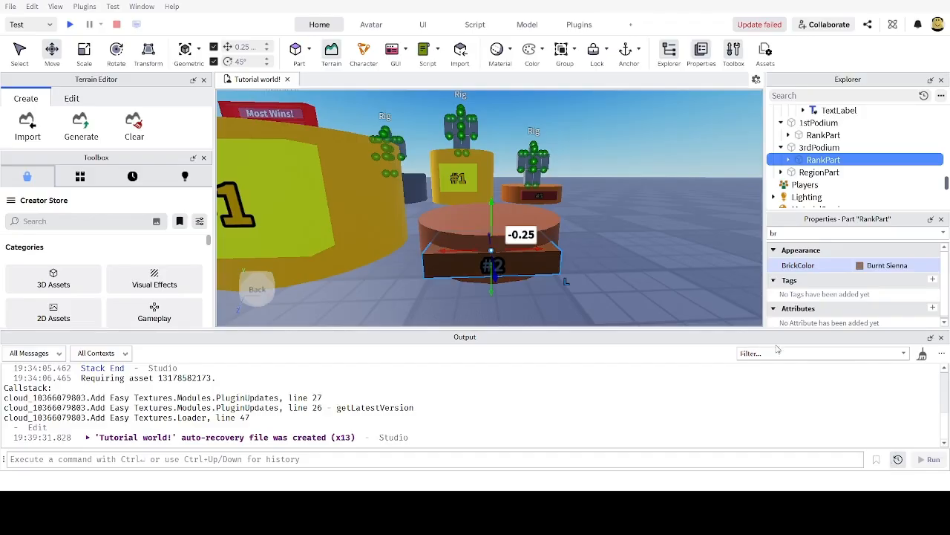
{"action": "scroll", "coordinate": [615, 211], "scroll_direction": "up", "scroll_amount": 3}
{"action": "scroll", "coordinate": [615, 211], "scroll_direction": "down", "scroll_amount": 4}
{"action": "right_click_drag", "start_coordinate": [615, 211], "coordinate": [615, 212]}
{"action": "scroll", "coordinate": [615, 211], "scroll_direction": "up", "scroll_amount": 1}
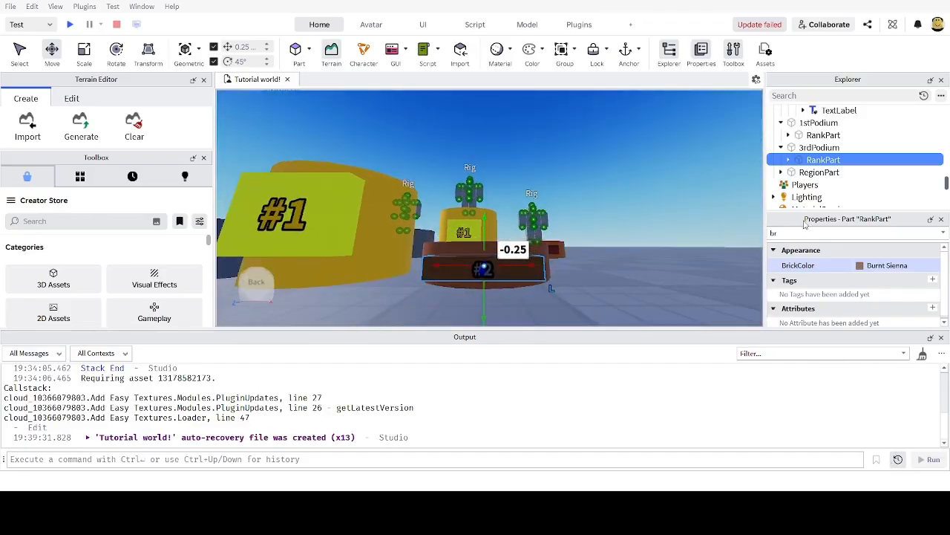
Step: Expand the plate's SurfaceGui and select its TextLabel
{"action": "left_click", "coordinate": [789, 160]}
{"action": "left_click", "coordinate": [796, 172]}
{"action": "left_click", "coordinate": [833, 186]}
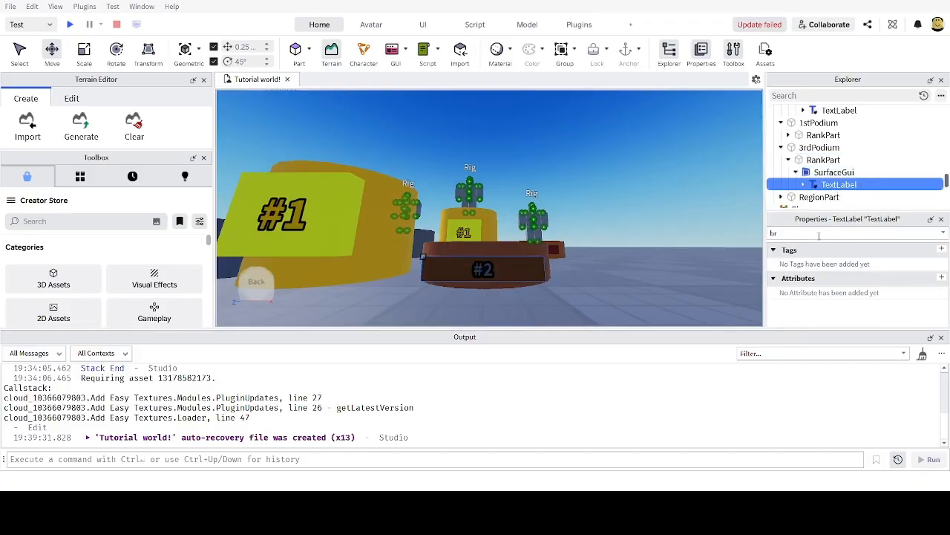
Step: Change the third plate's label text to #3
{"action": "left_click_drag", "start_coordinate": [818, 234], "coordinate": [676, 236]}
{"action": "type", "text": "tex"}
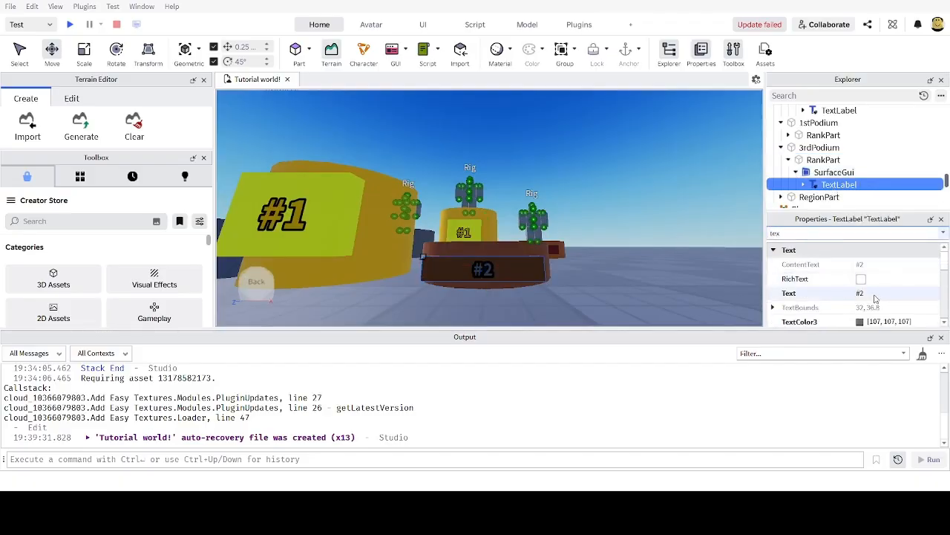
{"action": "left_click", "coordinate": [874, 296]}
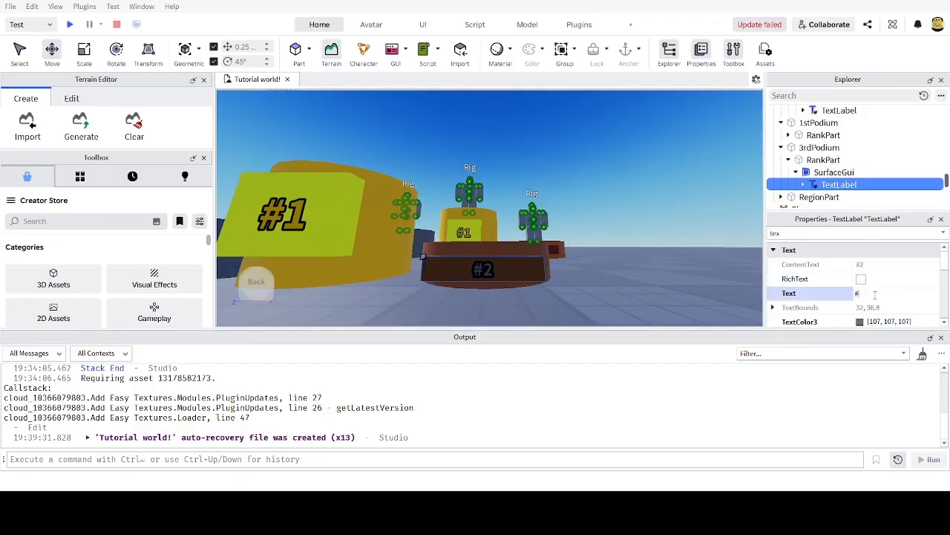
{"action": "type", "text": "#3"}
{"action": "key", "text": "Return"}
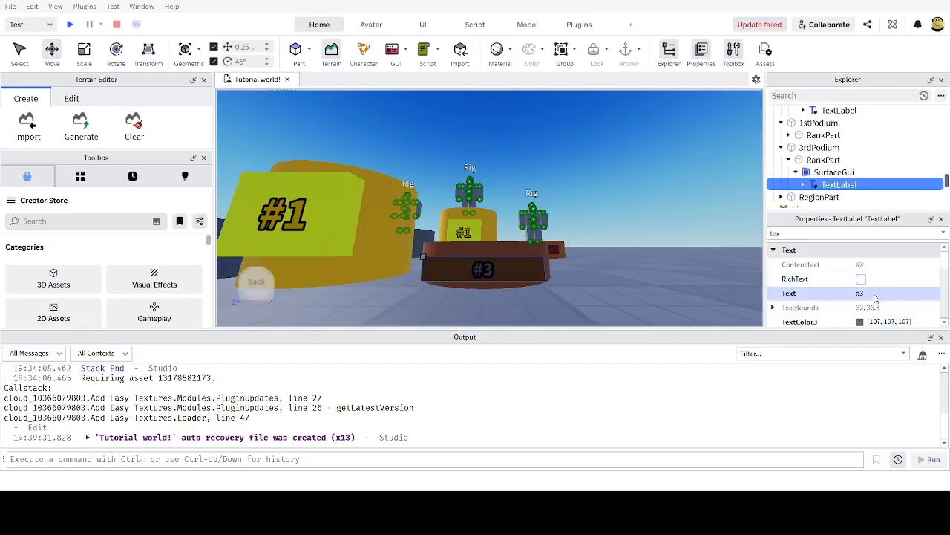
Step: Set the #3 label's TextColor3 to dark brown (107, 27, 0)
{"action": "left_click", "coordinate": [803, 231]}
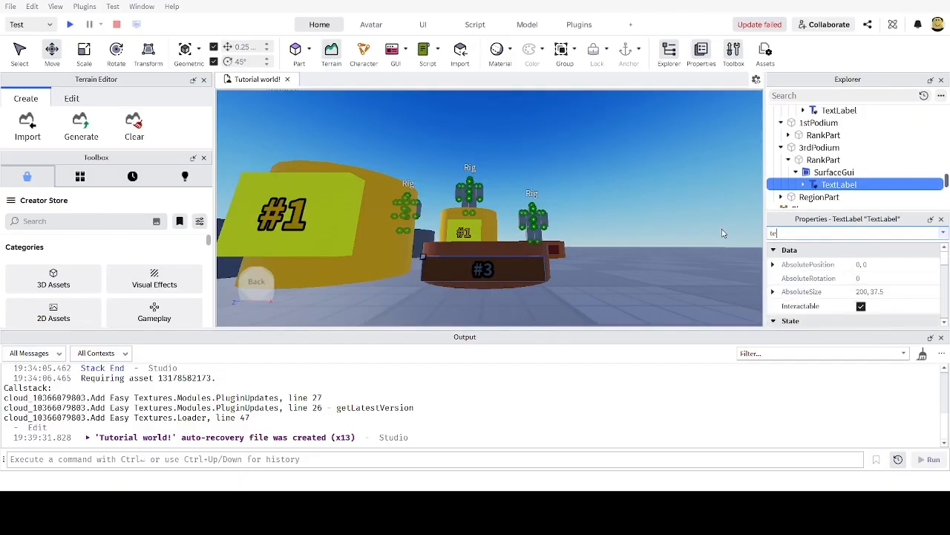
{"action": "type", "text": "tcol"}
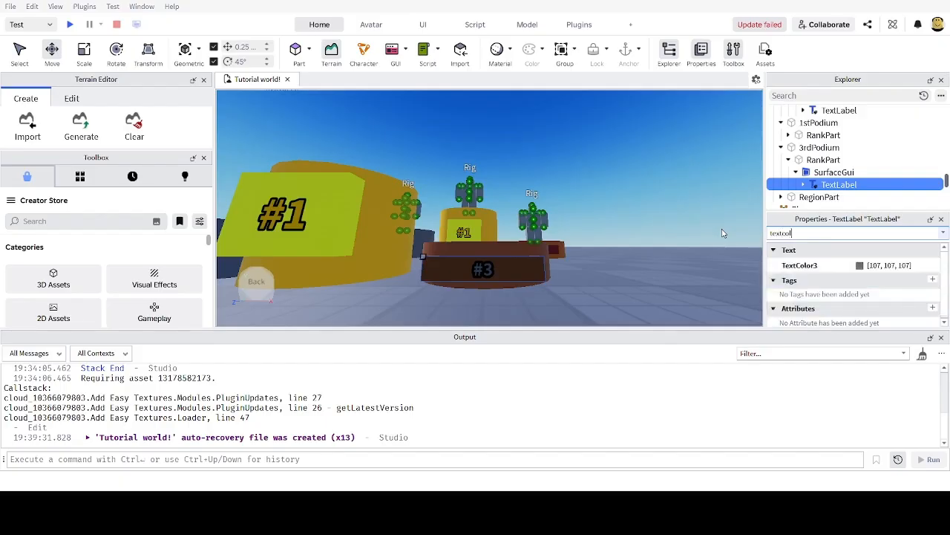
{"action": "left_click", "coordinate": [862, 268]}
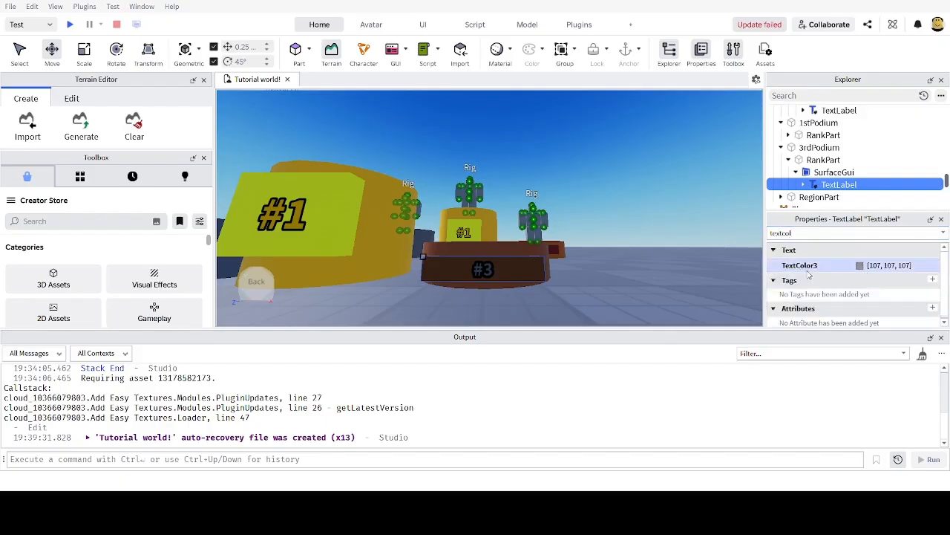
{"action": "left_click", "coordinate": [595, 128]}
{"action": "right_click_drag", "start_coordinate": [543, 300], "coordinate": [603, 238]}
Step: Select the yellow #1 podium model from among the three podiums
{"action": "left_click", "coordinate": [603, 241]}
{"action": "scroll", "coordinate": [603, 241], "scroll_direction": "down", "scroll_amount": 5}
{"action": "scroll", "coordinate": [602, 237], "scroll_direction": "up", "scroll_amount": 5}
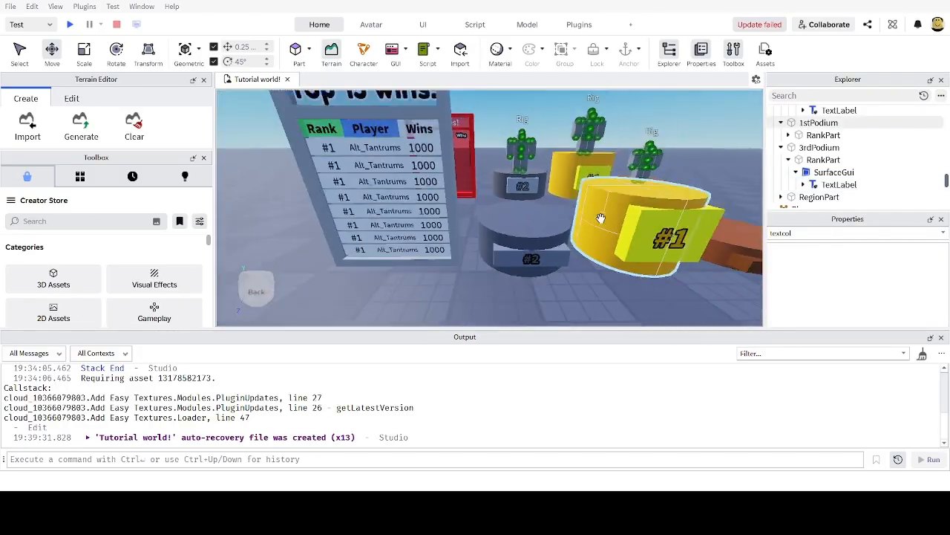
{"action": "scroll", "coordinate": [483, 220], "scroll_direction": "up", "scroll_amount": 3}
{"action": "scroll", "coordinate": [580, 245], "scroll_direction": "down", "scroll_amount": 7}
{"action": "scroll", "coordinate": [485, 228], "scroll_direction": "up", "scroll_amount": 5}
{"action": "left_click", "coordinate": [486, 228]}
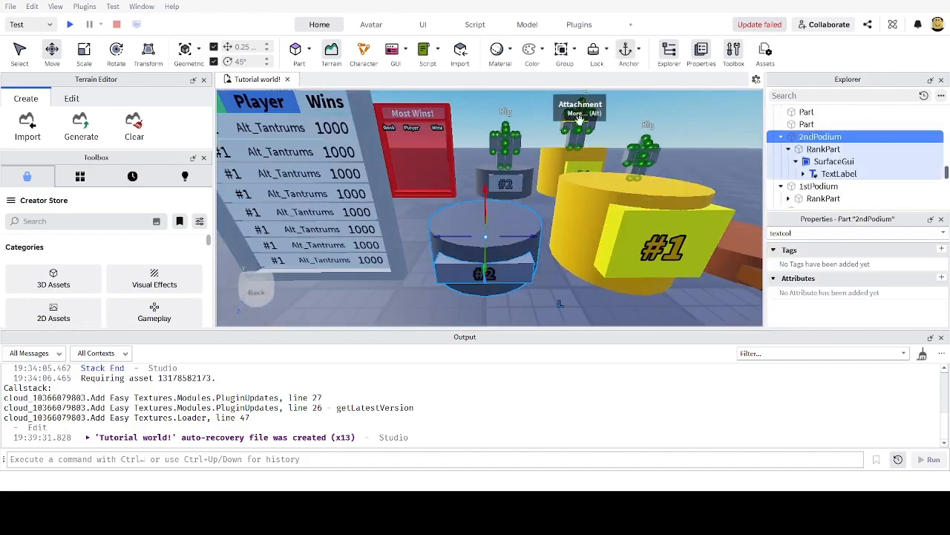
{"action": "key", "text": "d"}
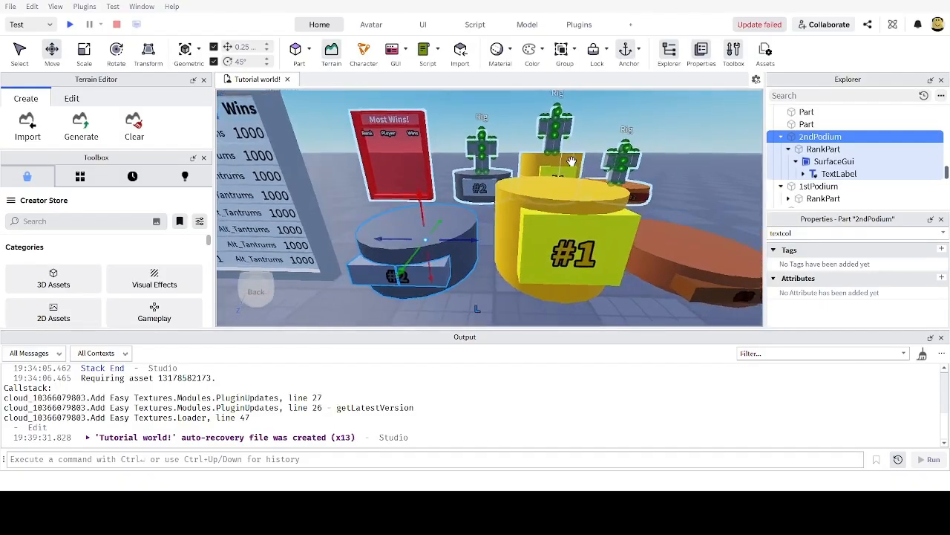
{"action": "key", "text": "a"}
{"action": "key", "text": "s"}
{"action": "left_click", "coordinate": [573, 184]}
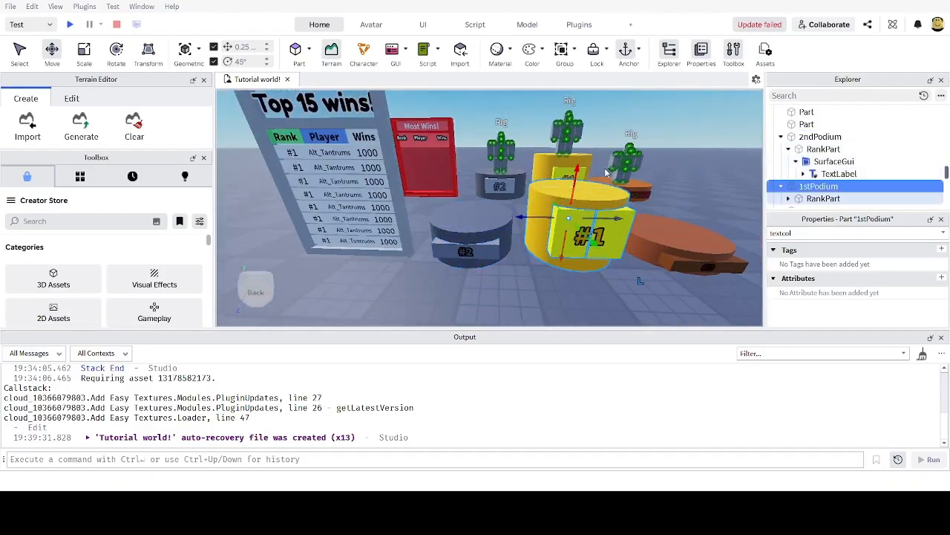
{"action": "key", "text": "w"}
{"action": "key", "text": "d"}
{"action": "key", "text": "s"}
{"action": "scroll", "coordinate": [810, 174], "scroll_direction": "down", "scroll_amount": 1}
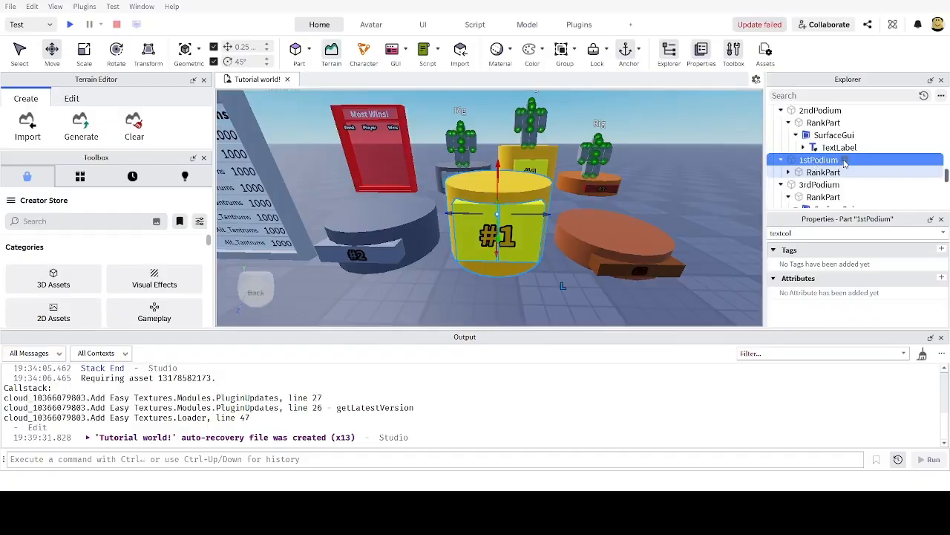
Step: Rename the yellow podium model to 1stPodium and bring up the Avatar tools
{"action": "left_click", "coordinate": [805, 161]}
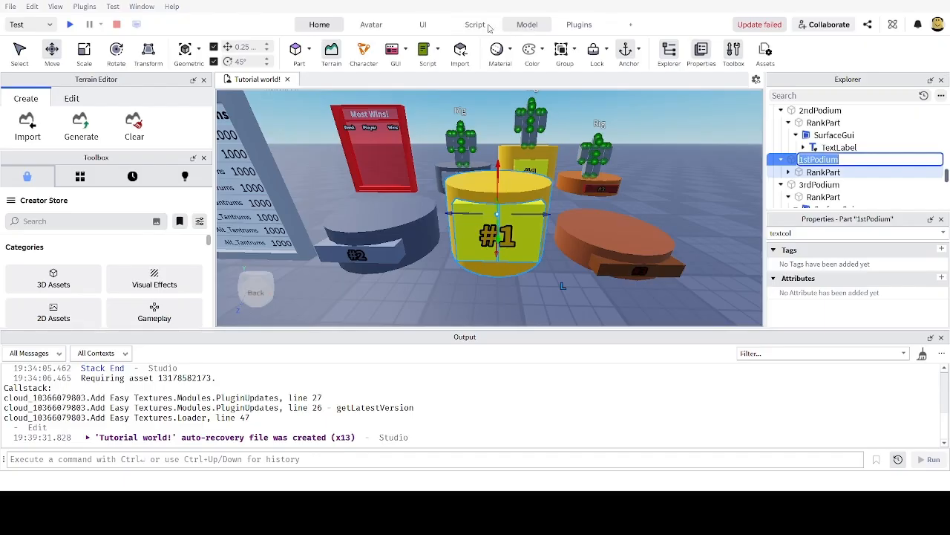
{"action": "left_click", "coordinate": [524, 26]}
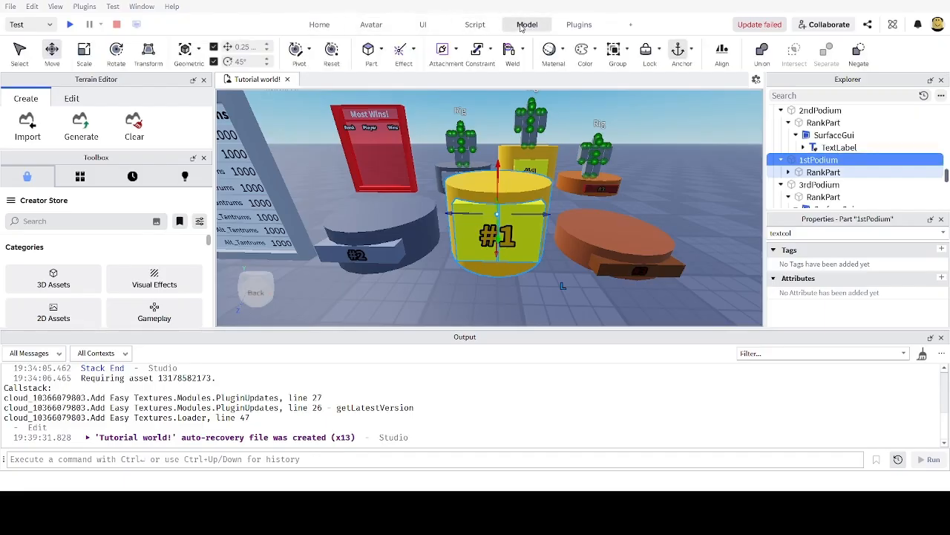
{"action": "left_click", "coordinate": [365, 26]}
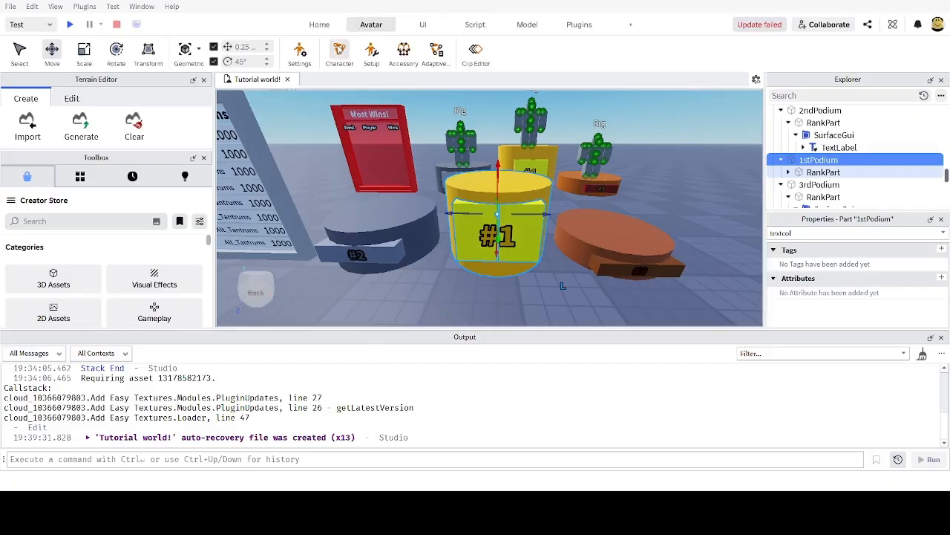
Step: Insert a Block Avatar rig and move it onto the grey #2 podium
{"action": "left_click", "coordinate": [339, 52]}
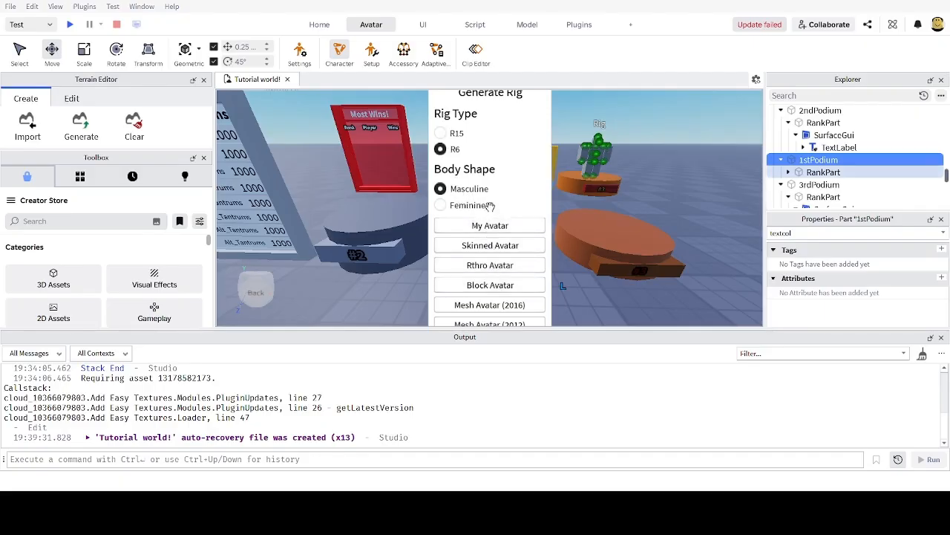
{"action": "left_click", "coordinate": [491, 289]}
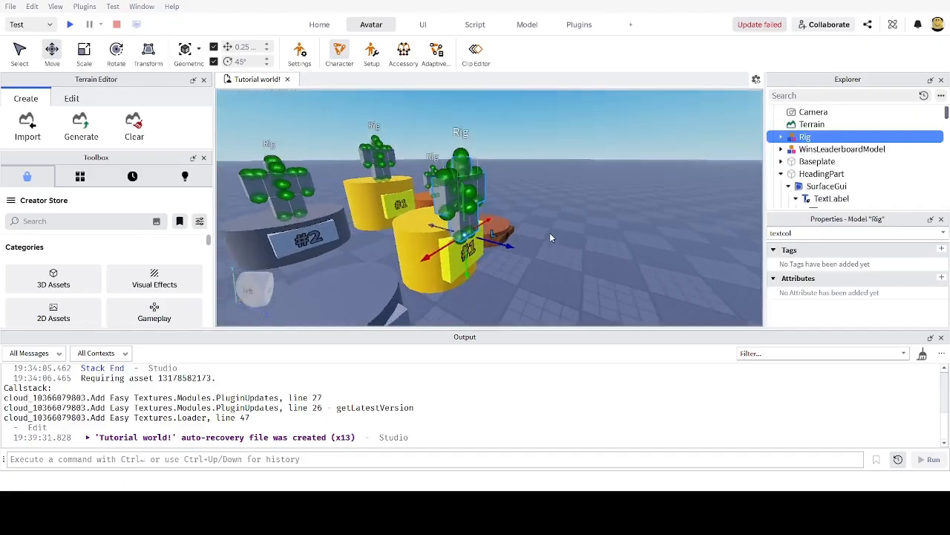
{"action": "scroll", "coordinate": [544, 236], "scroll_direction": "down", "scroll_amount": 4}
{"action": "right_click_drag", "start_coordinate": [547, 236], "coordinate": [569, 215]}
{"action": "scroll", "coordinate": [550, 231], "scroll_direction": "up", "scroll_amount": 3}
{"action": "scroll", "coordinate": [549, 231], "scroll_direction": "down", "scroll_amount": 5}
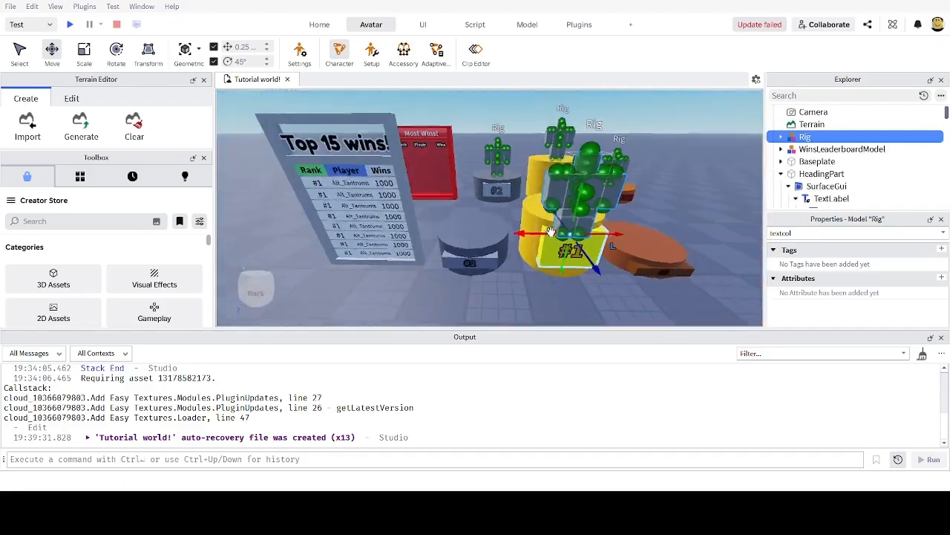
{"action": "scroll", "coordinate": [569, 204], "scroll_direction": "up", "scroll_amount": 4}
{"action": "left_click_drag", "start_coordinate": [568, 204], "coordinate": [372, 254]}
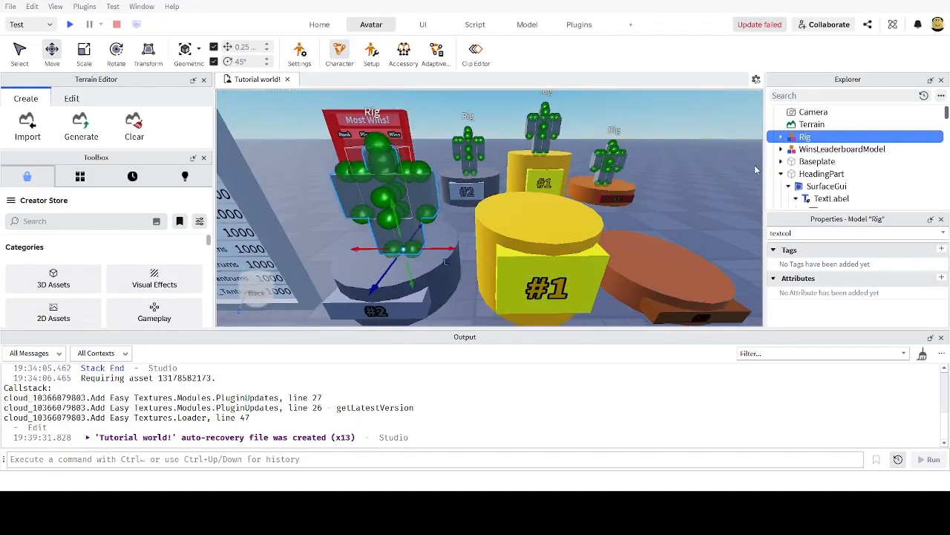
Step: Slide a rig across and lower it onto the yellow #1 podium
{"action": "left_click", "coordinate": [781, 137]}
{"action": "left_click", "coordinate": [781, 137]}
{"action": "scroll", "coordinate": [807, 145], "scroll_direction": "down", "scroll_amount": 6}
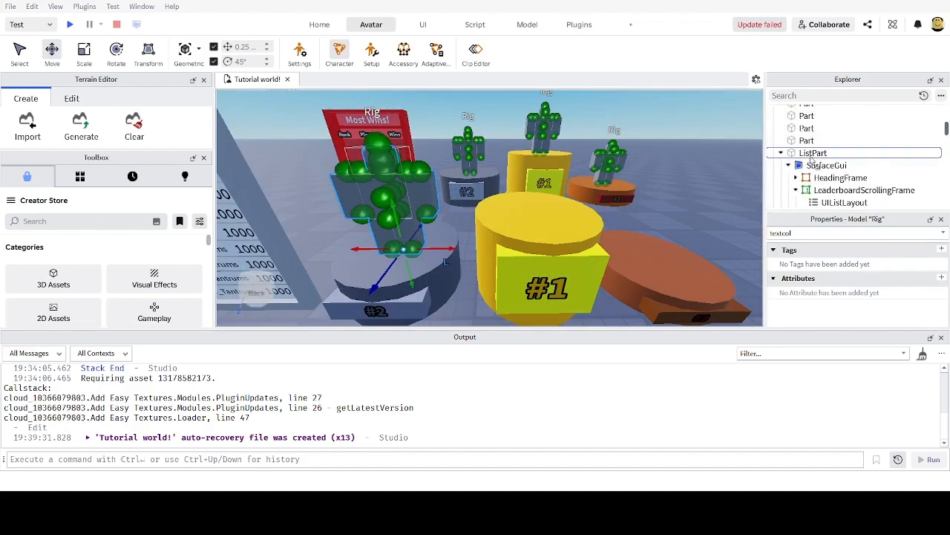
{"action": "scroll", "coordinate": [813, 158], "scroll_direction": "up", "scroll_amount": 2}
{"action": "scroll", "coordinate": [813, 156], "scroll_direction": "up", "scroll_amount": 8}
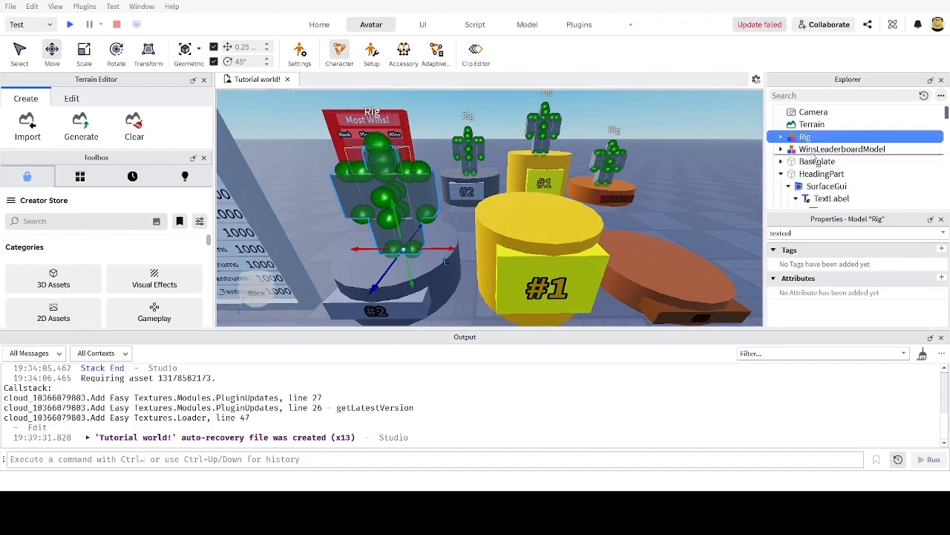
{"action": "scroll", "coordinate": [813, 143], "scroll_direction": "down", "scroll_amount": 5}
{"action": "scroll", "coordinate": [813, 143], "scroll_direction": "down", "scroll_amount": 10}
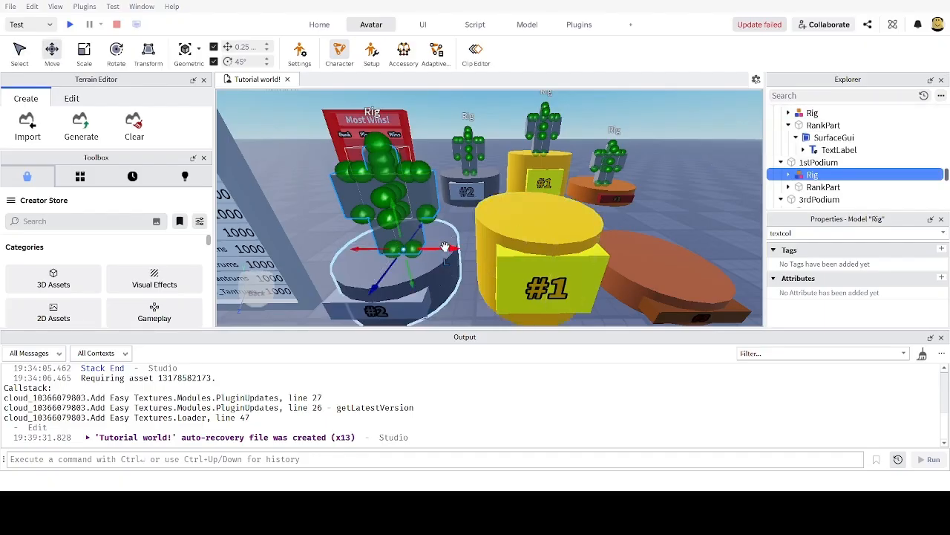
{"action": "left_click_drag", "start_coordinate": [445, 246], "coordinate": [542, 245]}
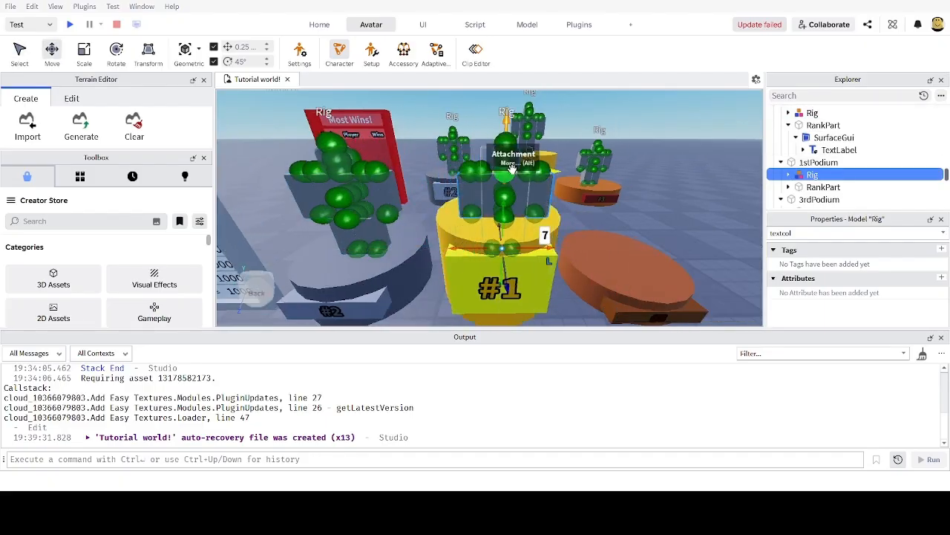
{"action": "right_click_drag", "start_coordinate": [497, 276], "coordinate": [513, 268]}
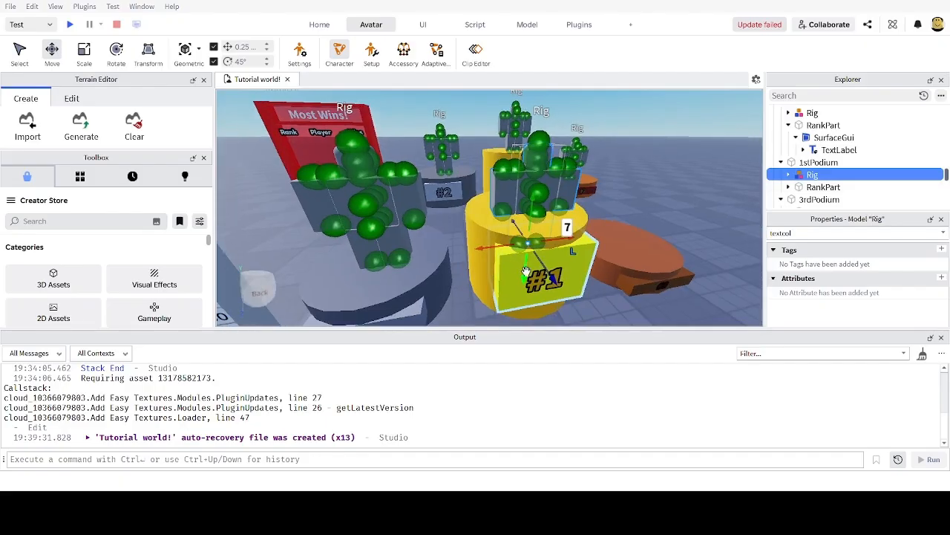
{"action": "left_click_drag", "start_coordinate": [525, 269], "coordinate": [530, 242]}
Step: Fly the camera around the podiums and Top 15 wins board to check rig placement
{"action": "key", "text": "d"}
{"action": "right_click_drag", "start_coordinate": [531, 230], "coordinate": [518, 199]}
{"action": "key", "text": "w"}
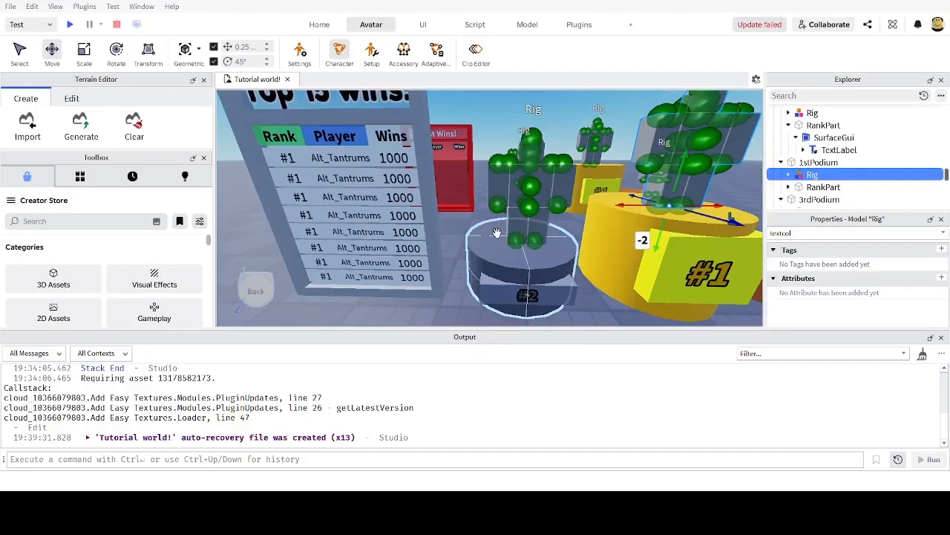
{"action": "right_click_drag", "start_coordinate": [498, 236], "coordinate": [494, 236]}
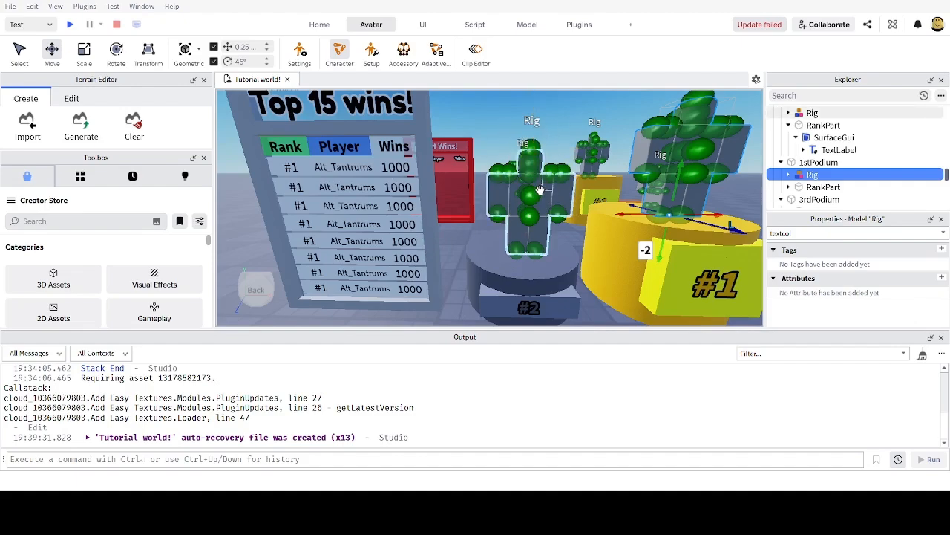
{"action": "key", "text": "w"}
{"action": "key", "text": "s"}
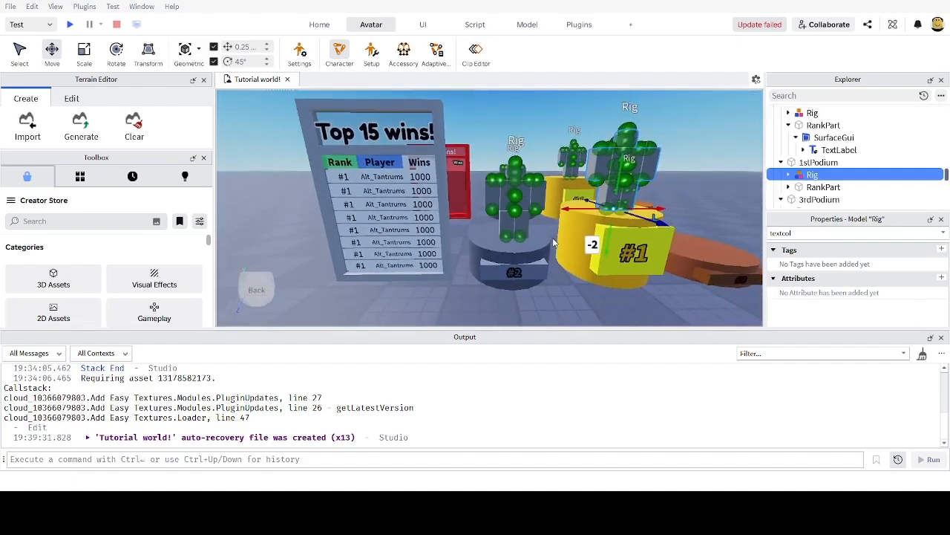
{"action": "right_click_drag", "start_coordinate": [553, 234], "coordinate": [553, 236]}
{"action": "key", "text": "a"}
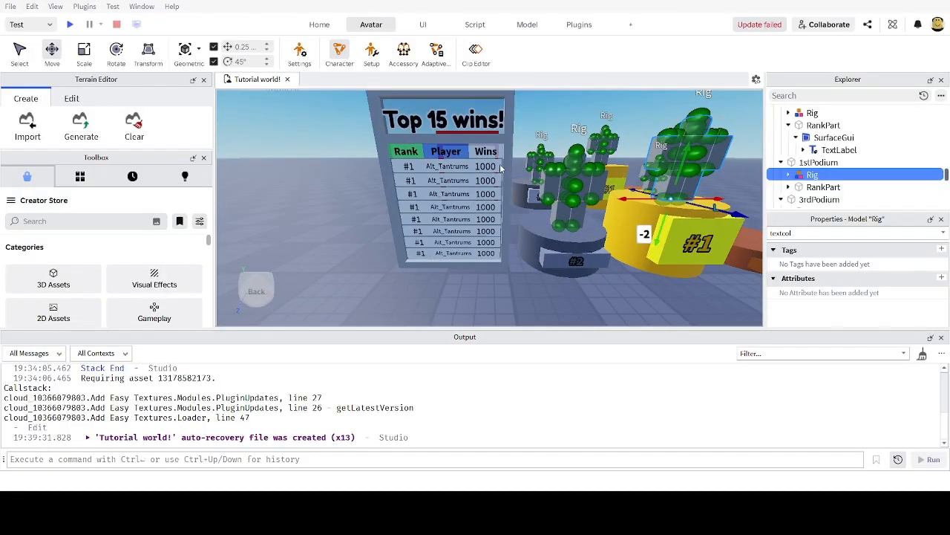
{"action": "right_click_drag", "start_coordinate": [444, 246], "coordinate": [443, 242]}
{"action": "key", "text": "d"}
{"action": "key", "text": "d"}
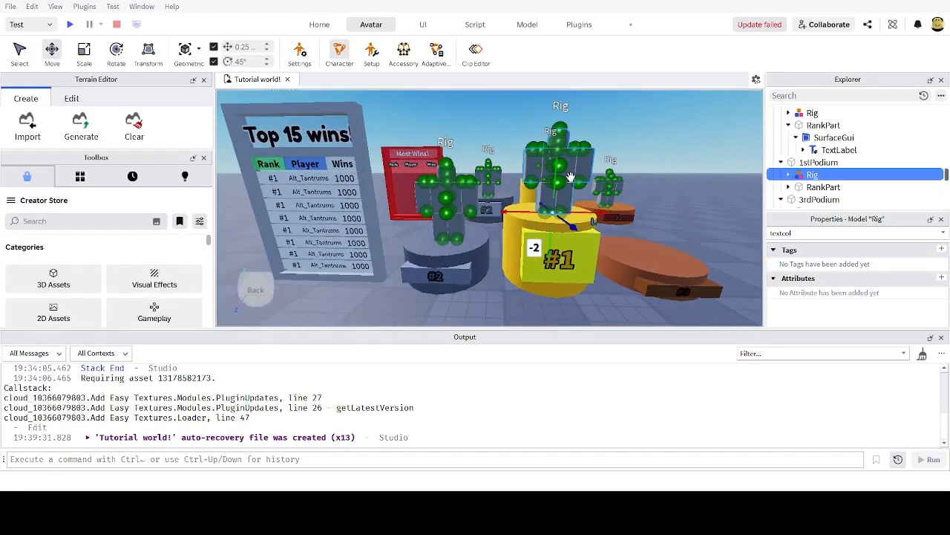
{"action": "key", "text": "d"}
{"action": "key", "text": "w"}
{"action": "key", "text": "s"}
{"action": "key", "text": "a"}
{"action": "key", "text": "w"}
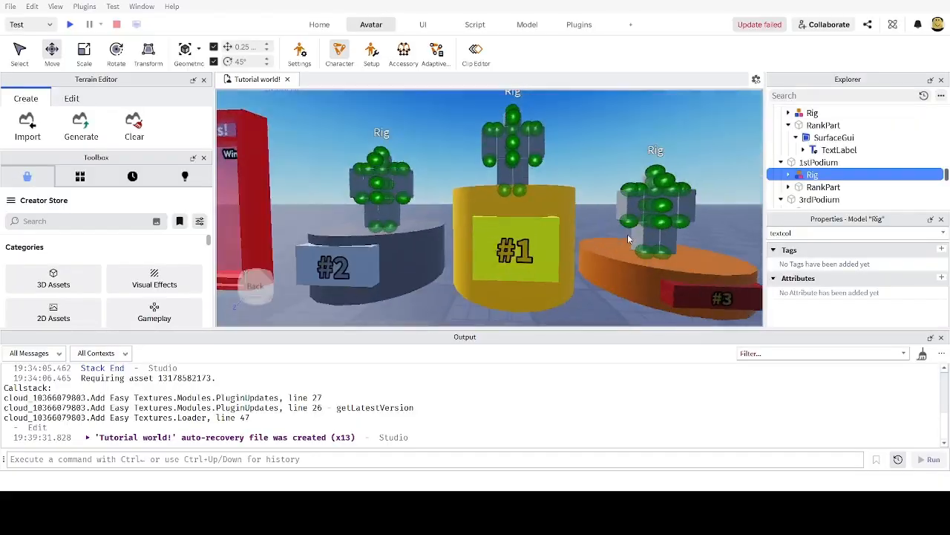
{"action": "key", "text": "s"}
{"action": "right_click_drag", "start_coordinate": [512, 186], "coordinate": [514, 189]}
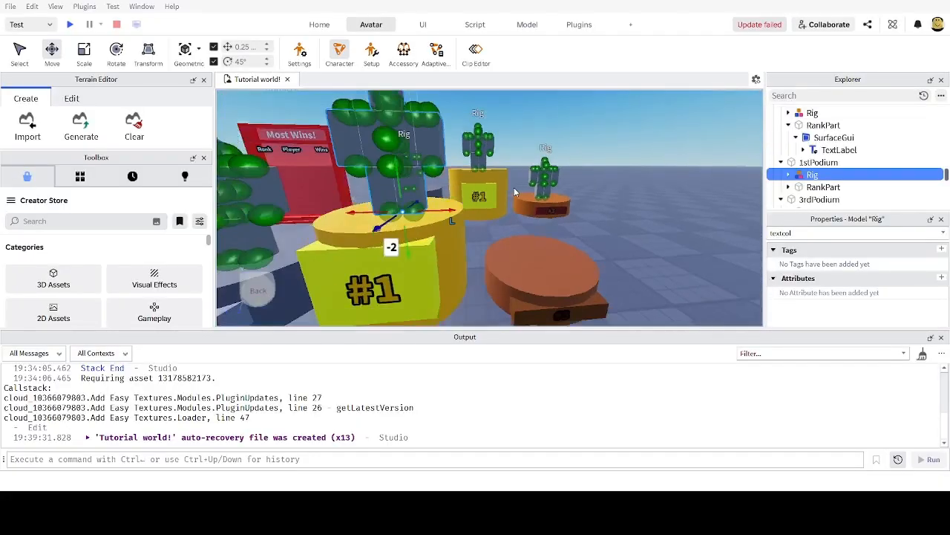
{"action": "key", "text": "a"}
{"action": "key", "text": "s"}
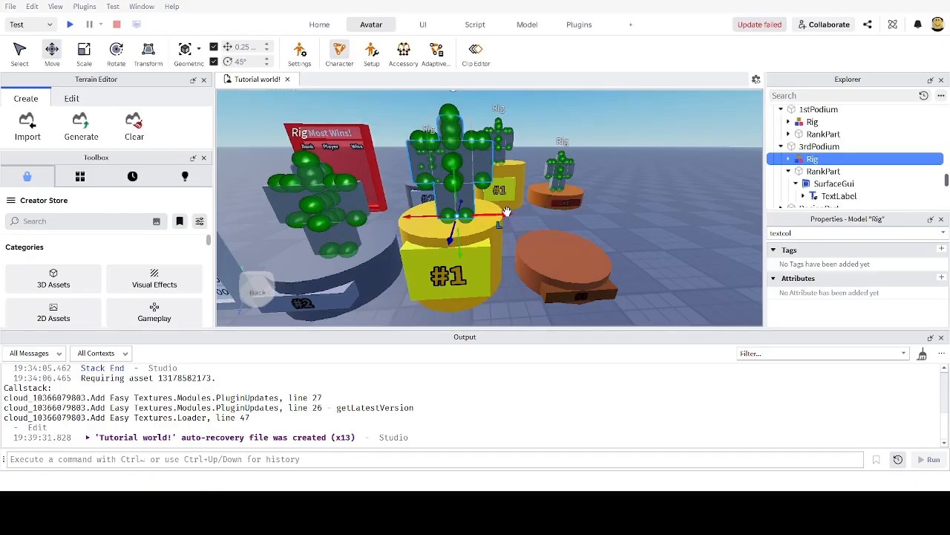
Step: Move the 3rdPodium rig onto the brown #3 podium and centre it
{"action": "left_click_drag", "start_coordinate": [506, 212], "coordinate": [631, 221]}
{"action": "scroll", "coordinate": [630, 221], "scroll_direction": "up", "scroll_amount": 2}
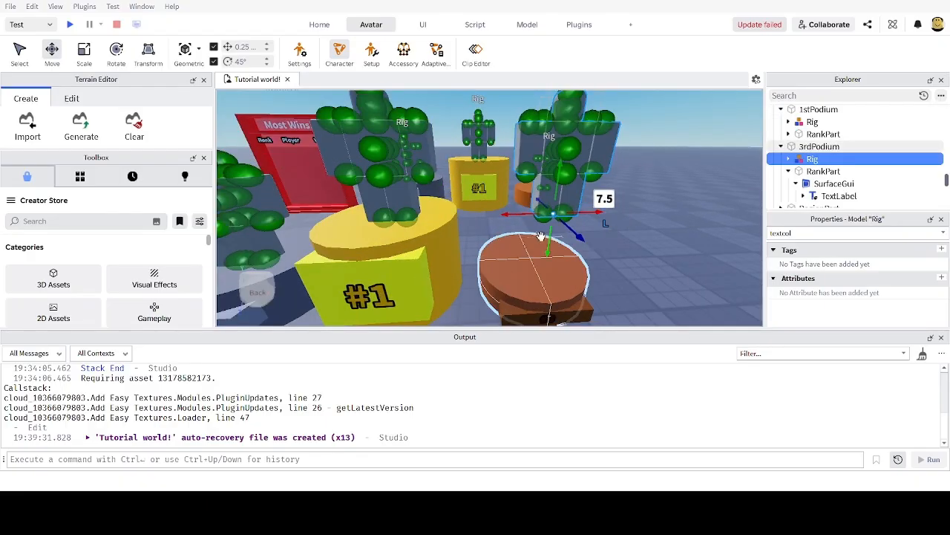
{"action": "left_click_drag", "start_coordinate": [550, 250], "coordinate": [544, 294]}
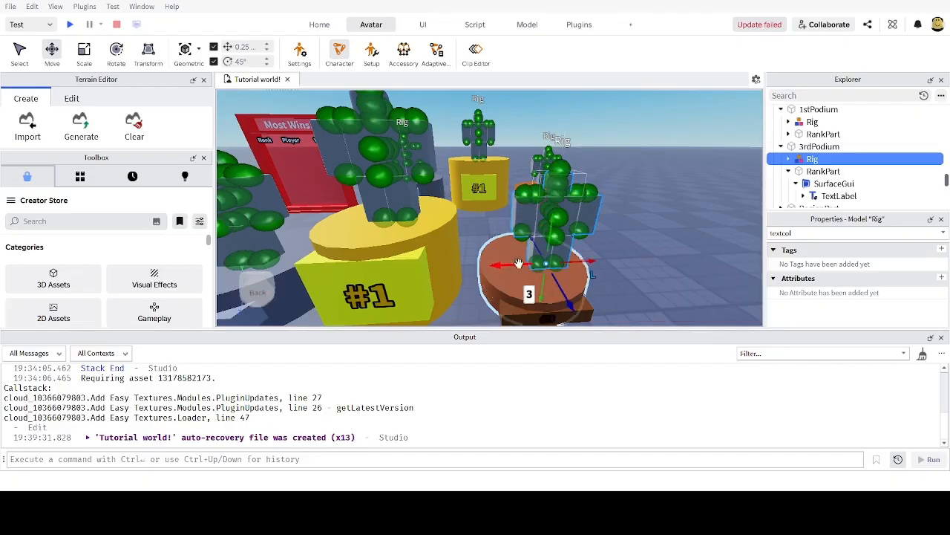
{"action": "left_click_drag", "start_coordinate": [519, 264], "coordinate": [503, 265]}
Step: Zoom and orbit over the podiums to check all three rigs, then deselect
{"action": "scroll", "coordinate": [507, 282], "scroll_direction": "down", "scroll_amount": 5}
{"action": "scroll", "coordinate": [507, 284], "scroll_direction": "up", "scroll_amount": 4}
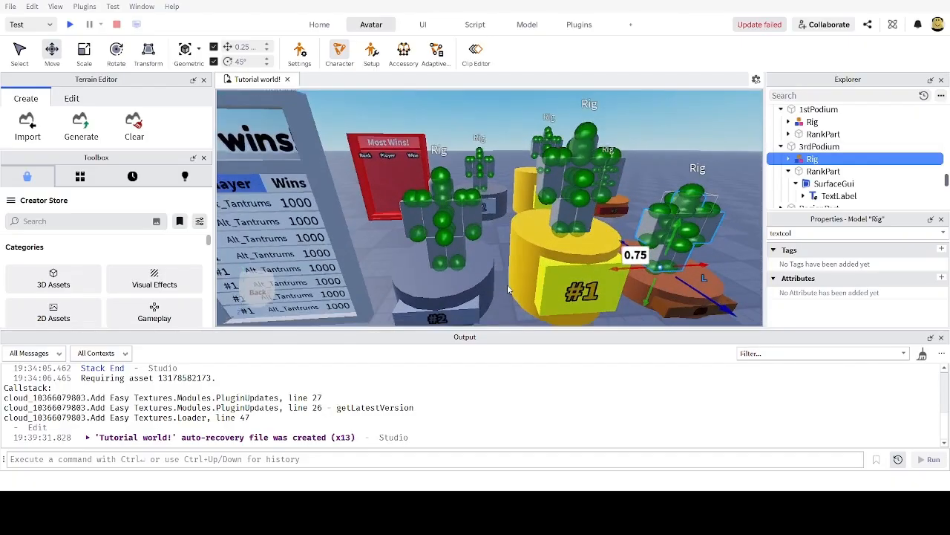
{"action": "scroll", "coordinate": [507, 284], "scroll_direction": "down", "scroll_amount": 5}
{"action": "scroll", "coordinate": [514, 284], "scroll_direction": "up", "scroll_amount": 3}
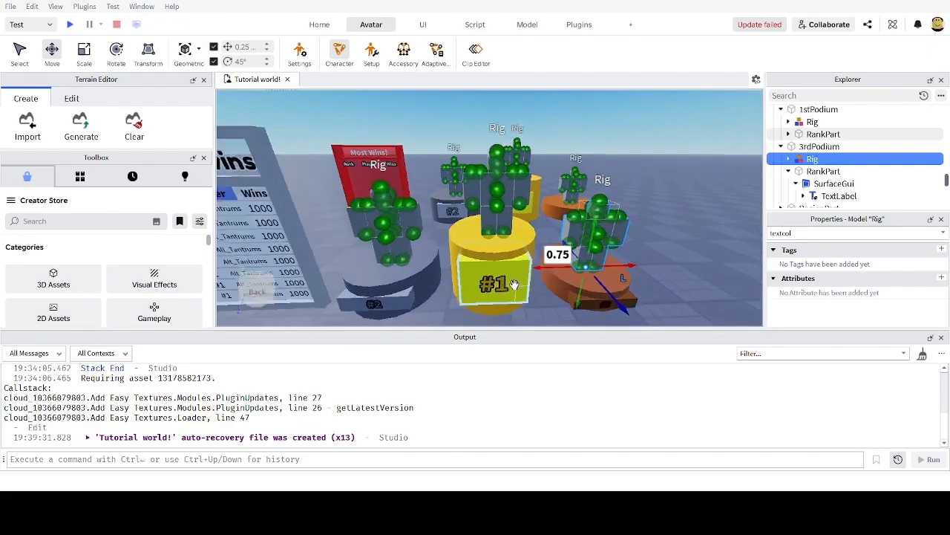
{"action": "scroll", "coordinate": [515, 284], "scroll_direction": "down", "scroll_amount": 3}
{"action": "scroll", "coordinate": [514, 284], "scroll_direction": "up", "scroll_amount": 4}
{"action": "scroll", "coordinate": [512, 283], "scroll_direction": "down", "scroll_amount": 3}
{"action": "scroll", "coordinate": [508, 277], "scroll_direction": "up", "scroll_amount": 4}
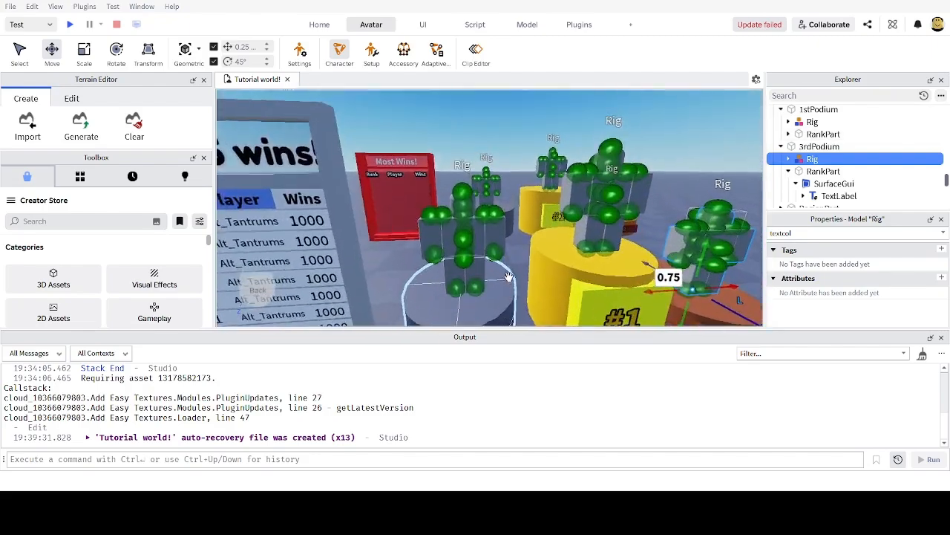
{"action": "scroll", "coordinate": [508, 277], "scroll_direction": "down", "scroll_amount": 3}
{"action": "scroll", "coordinate": [508, 276], "scroll_direction": "up", "scroll_amount": 2}
{"action": "scroll", "coordinate": [479, 242], "scroll_direction": "up", "scroll_amount": 3}
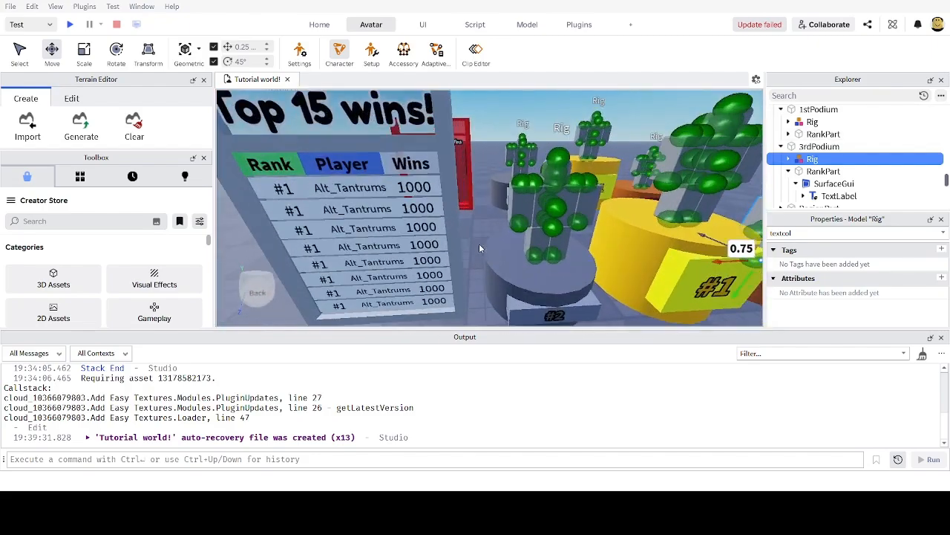
{"action": "scroll", "coordinate": [479, 253], "scroll_direction": "down", "scroll_amount": 4}
{"action": "scroll", "coordinate": [458, 245], "scroll_direction": "up", "scroll_amount": 1}
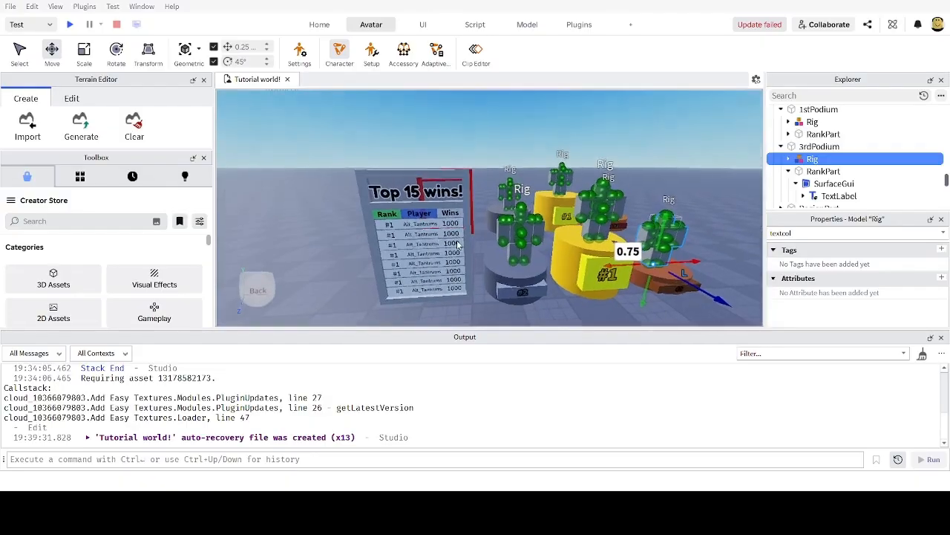
{"action": "scroll", "coordinate": [458, 245], "scroll_direction": "up", "scroll_amount": 3}
{"action": "scroll", "coordinate": [446, 247], "scroll_direction": "down", "scroll_amount": 2}
{"action": "scroll", "coordinate": [436, 249], "scroll_direction": "up", "scroll_amount": 2}
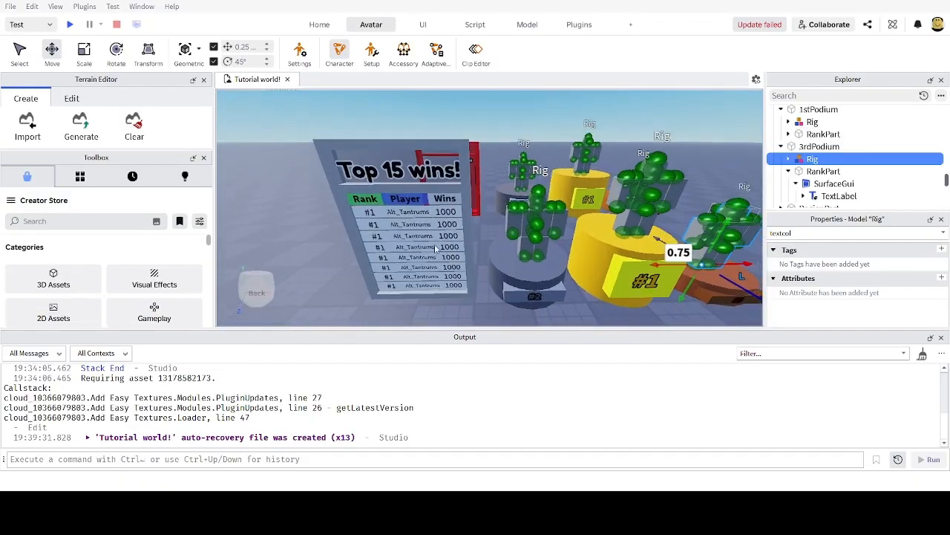
{"action": "scroll", "coordinate": [441, 250], "scroll_direction": "up", "scroll_amount": 3}
{"action": "scroll", "coordinate": [499, 252], "scroll_direction": "down", "scroll_amount": 5}
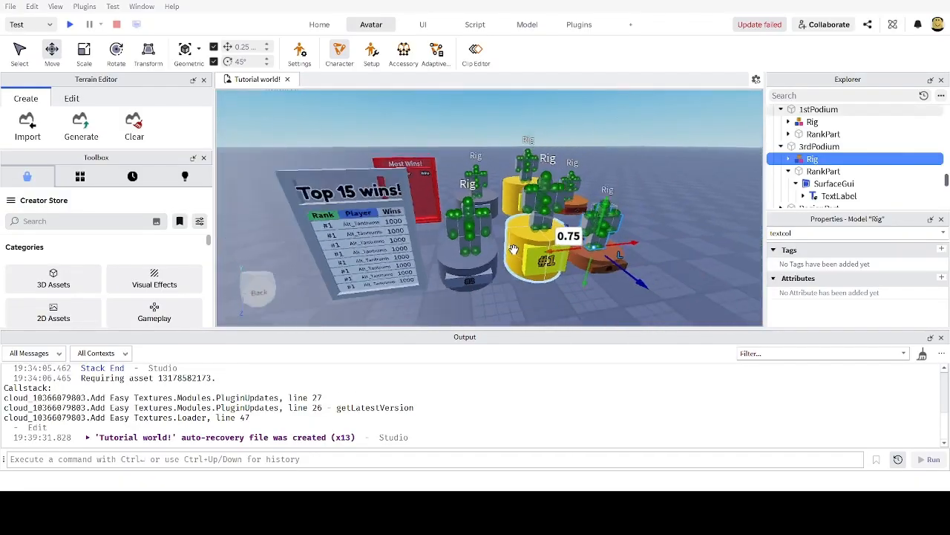
{"action": "mouse_move", "coordinate": [575, 251]}
{"action": "right_mouse_down"}
{"action": "mouse_move", "coordinate": [592, 258]}
{"action": "mouse_move", "coordinate": [571, 250]}
{"action": "mouse_move", "coordinate": [580, 242]}
{"action": "right_mouse_up"}
{"action": "scroll", "coordinate": [583, 253], "scroll_direction": "down", "scroll_amount": 3}
{"action": "scroll", "coordinate": [586, 254], "scroll_direction": "up", "scroll_amount": 3}
{"action": "scroll", "coordinate": [583, 243], "scroll_direction": "down", "scroll_amount": 2}
{"action": "scroll", "coordinate": [581, 242], "scroll_direction": "up", "scroll_amount": 5}
{"action": "scroll", "coordinate": [581, 242], "scroll_direction": "down", "scroll_amount": 5}
{"action": "left_click", "coordinate": [600, 182]}
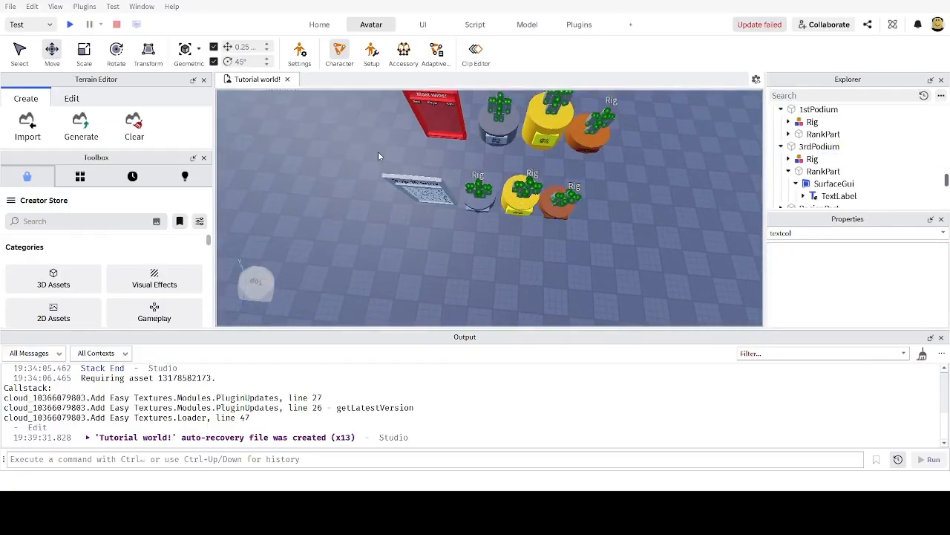
Step: Box-select the rigs, podiums and board and group them into one model with Ctrl+G
{"action": "left_click_drag", "start_coordinate": [378, 156], "coordinate": [593, 258]}
{"action": "right_click_drag", "start_coordinate": [593, 257], "coordinate": [612, 253]}
{"action": "scroll", "coordinate": [612, 253], "scroll_direction": "down", "scroll_amount": 3}
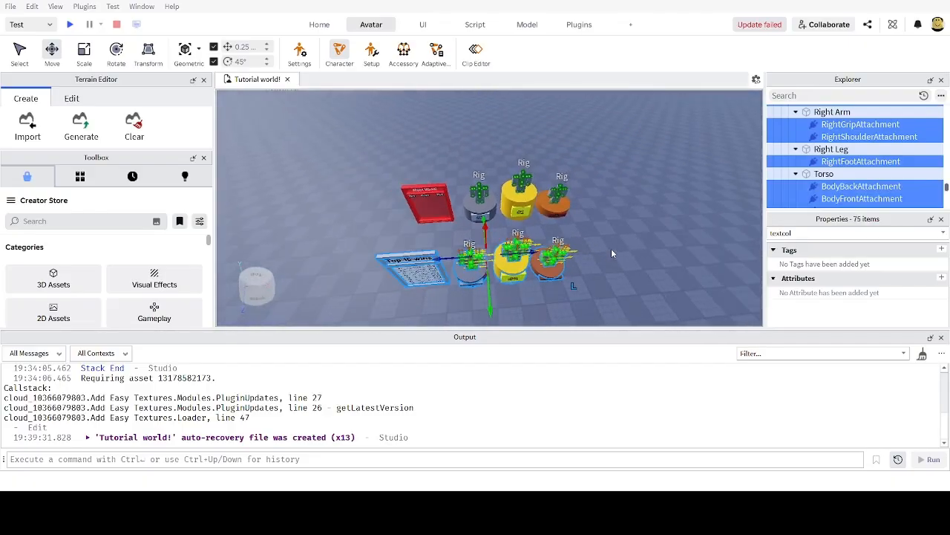
{"action": "key", "text": "ctrl+g"}
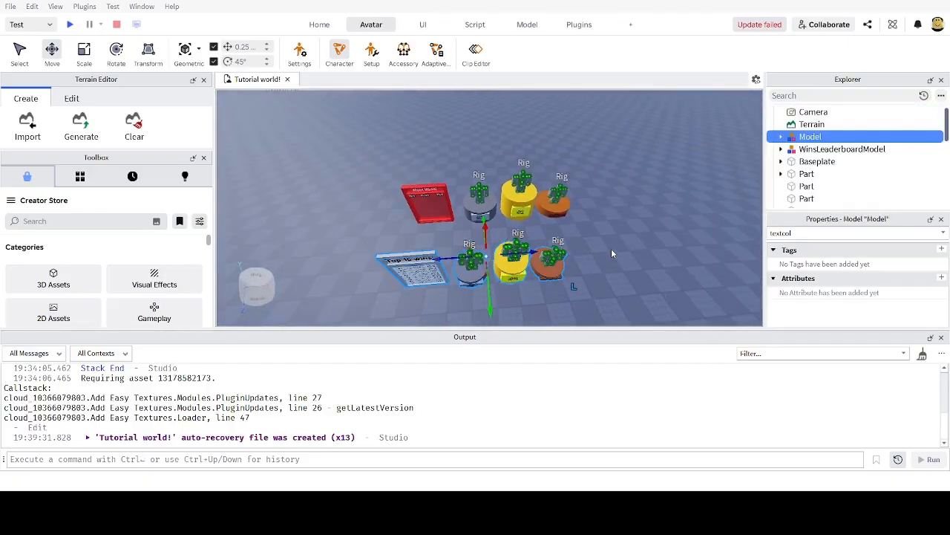
{"action": "left_click", "coordinate": [781, 137]}
{"action": "left_click", "coordinate": [782, 137]}
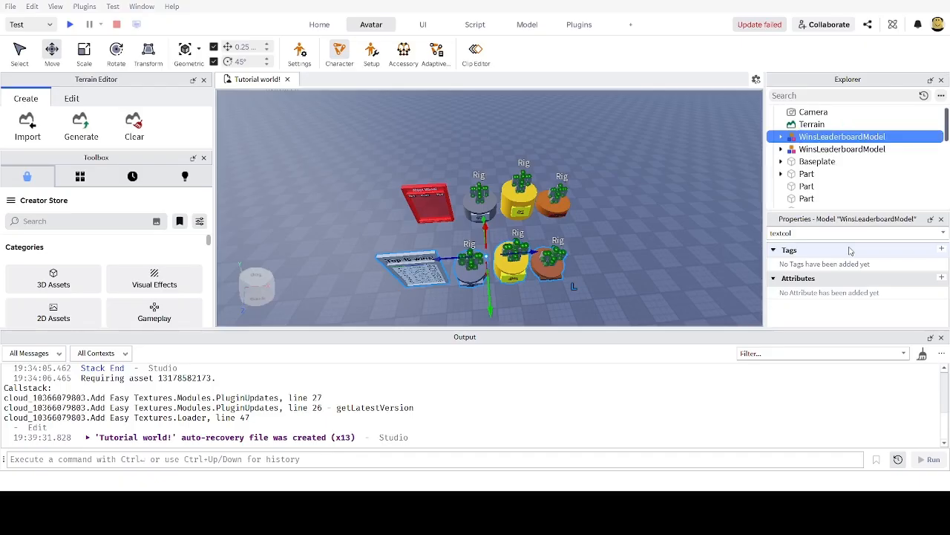
Step: Shift the grouped leaderboard model along one axis into position
{"action": "scroll", "coordinate": [561, 251], "scroll_direction": "up", "scroll_amount": 4}
{"action": "right_click_drag", "start_coordinate": [562, 250], "coordinate": [562, 234]}
{"action": "scroll", "coordinate": [562, 234], "scroll_direction": "down", "scroll_amount": 6}
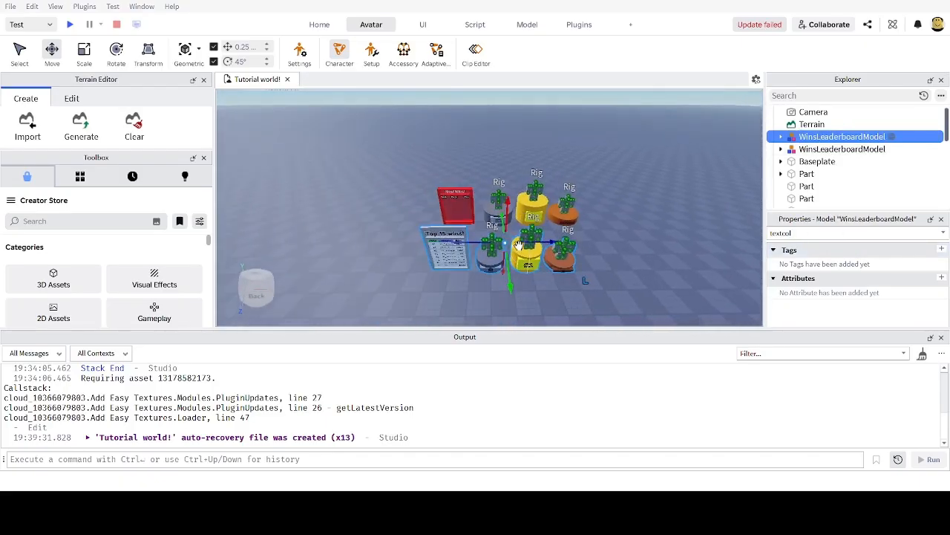
{"action": "left_click_drag", "start_coordinate": [526, 243], "coordinate": [545, 285]}
{"action": "left_click", "coordinate": [614, 213]}
{"action": "right_click_drag", "start_coordinate": [614, 212], "coordinate": [547, 179]}
{"action": "scroll", "coordinate": [615, 214], "scroll_direction": "up", "scroll_amount": 7}
{"action": "scroll", "coordinate": [603, 198], "scroll_direction": "down", "scroll_amount": 6}
{"action": "scroll", "coordinate": [546, 179], "scroll_direction": "up", "scroll_amount": 6}
{"action": "left_click", "coordinate": [546, 178]}
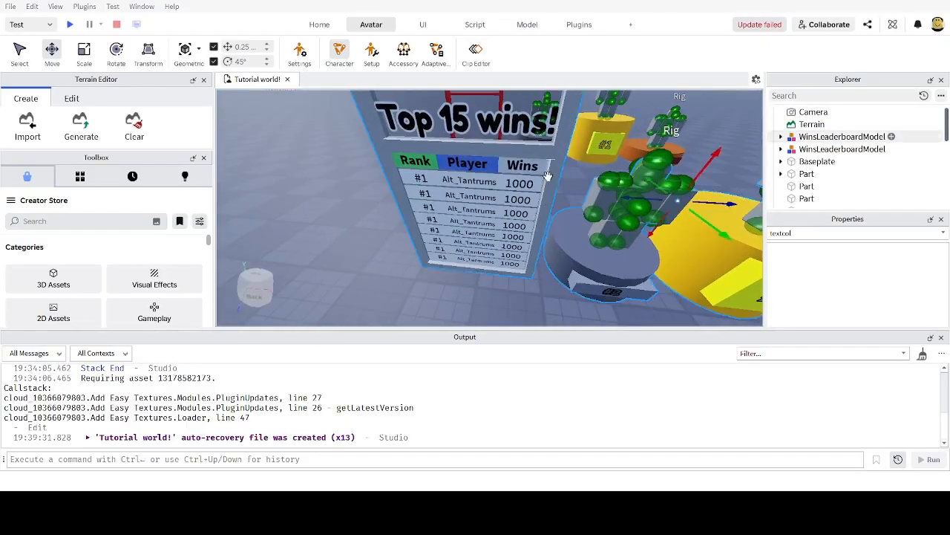
Step: Orbit and zoom the view to inspect the boards and rig-topped podiums
{"action": "right_click_drag", "start_coordinate": [429, 297], "coordinate": [431, 275]}
{"action": "scroll", "coordinate": [430, 292], "scroll_direction": "up", "scroll_amount": 6}
{"action": "scroll", "coordinate": [482, 257], "scroll_direction": "down", "scroll_amount": 7}
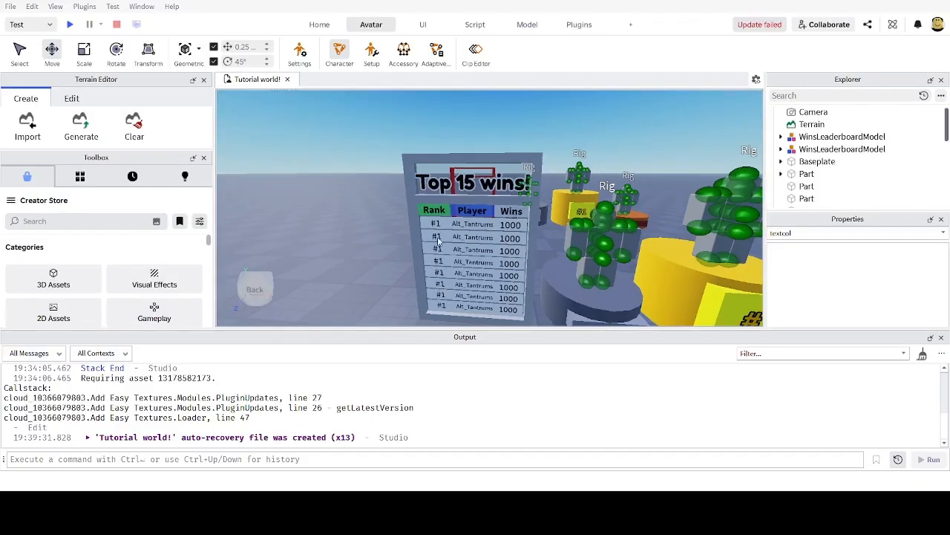
{"action": "scroll", "coordinate": [483, 257], "scroll_direction": "up", "scroll_amount": 3}
{"action": "scroll", "coordinate": [482, 257], "scroll_direction": "down", "scroll_amount": 3}
{"action": "scroll", "coordinate": [483, 257], "scroll_direction": "up", "scroll_amount": 2}
{"action": "scroll", "coordinate": [483, 265], "scroll_direction": "down", "scroll_amount": 7}
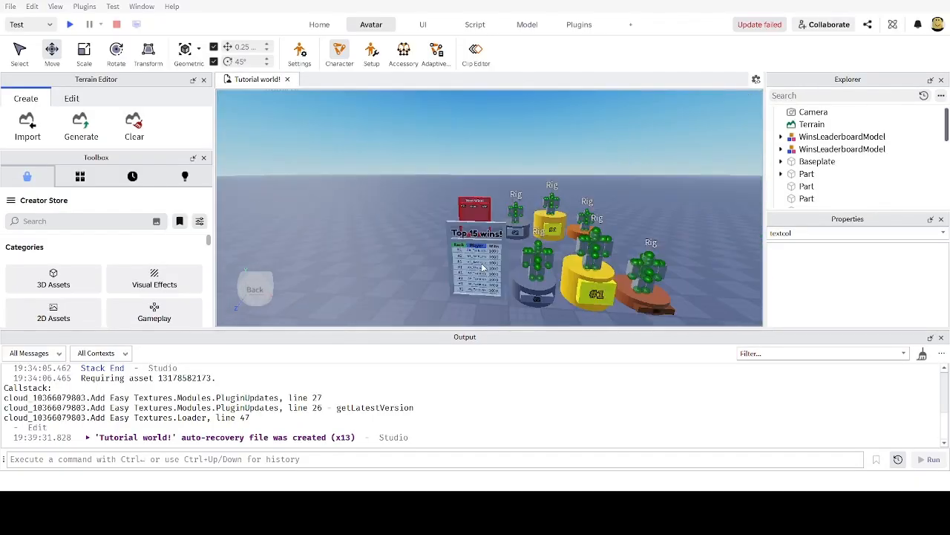
{"action": "scroll", "coordinate": [490, 265], "scroll_direction": "up", "scroll_amount": 5}
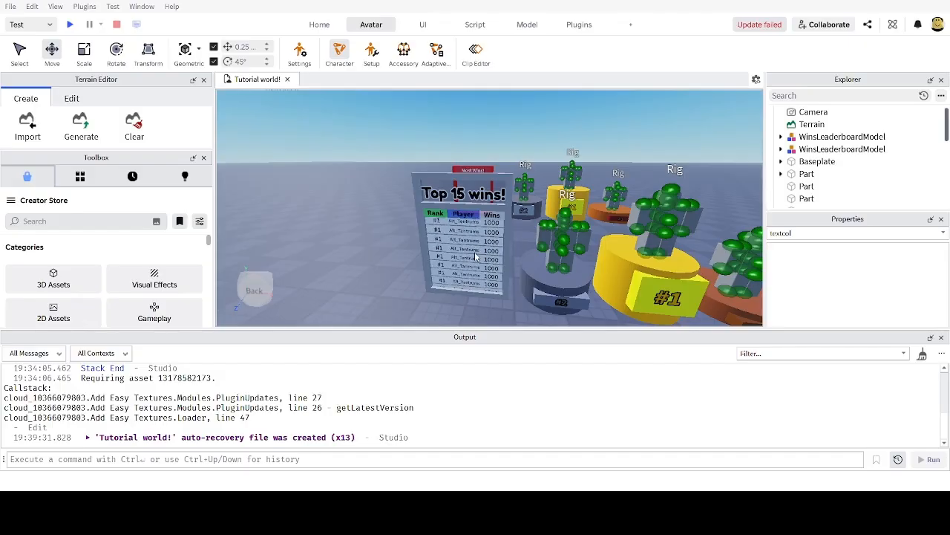
{"action": "scroll", "coordinate": [478, 257], "scroll_direction": "down", "scroll_amount": 3}
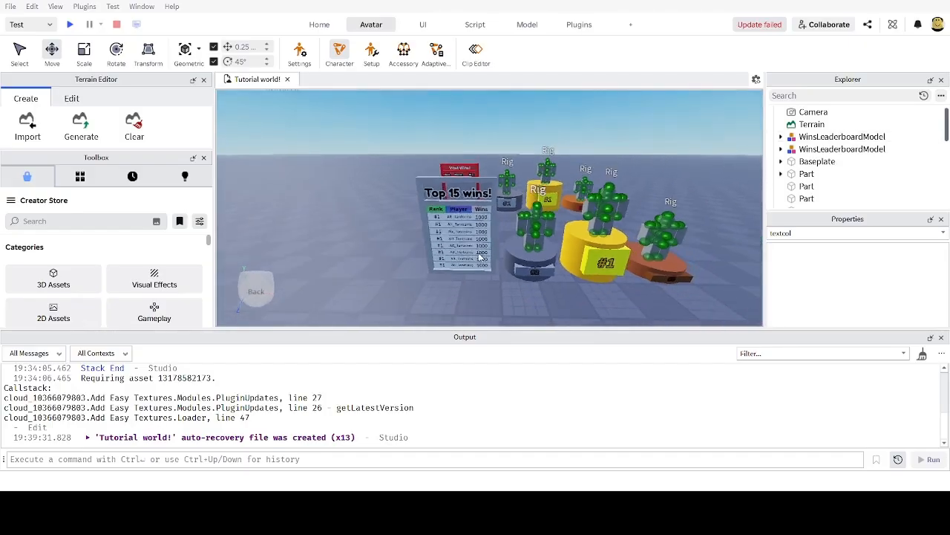
{"action": "right_click_drag", "start_coordinate": [482, 259], "coordinate": [480, 257]}
{"action": "scroll", "coordinate": [480, 258], "scroll_direction": "up", "scroll_amount": 3}
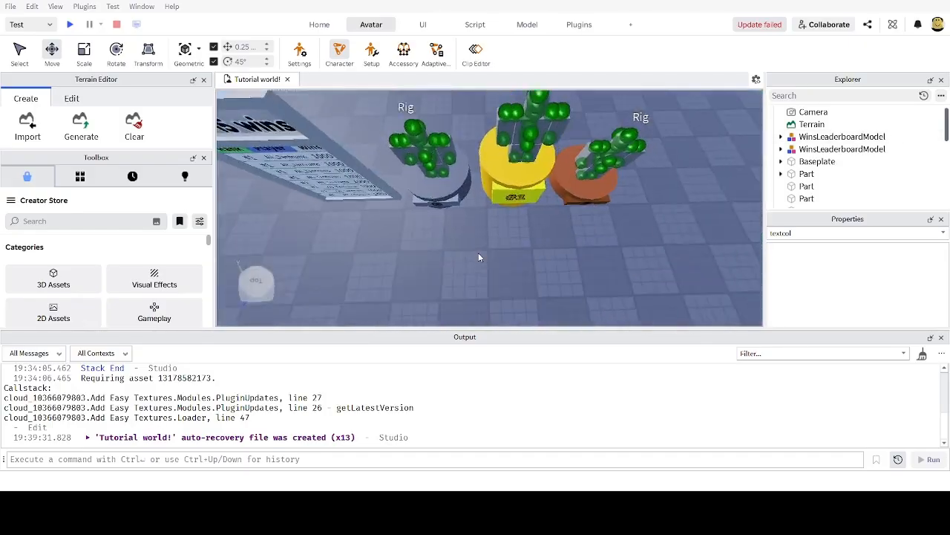
{"action": "scroll", "coordinate": [478, 257], "scroll_direction": "down", "scroll_amount": 5}
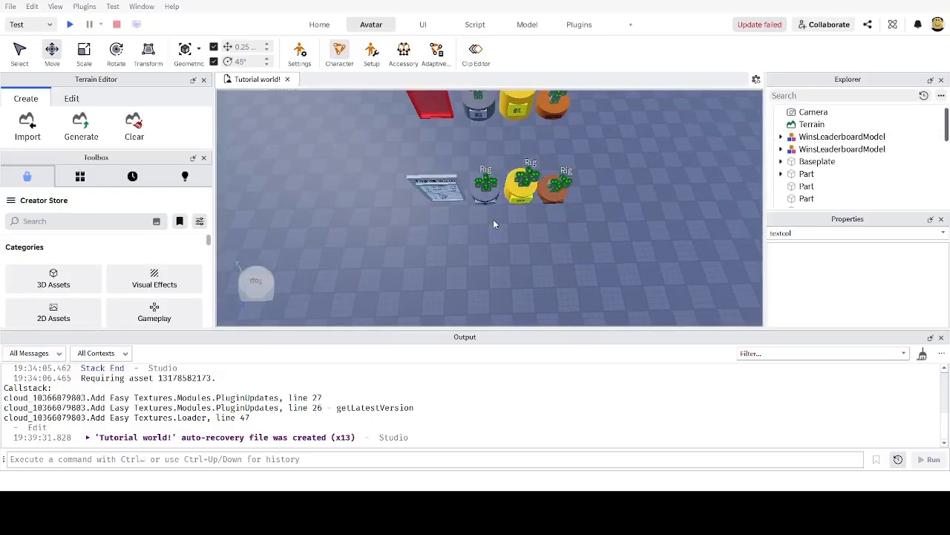
{"action": "right_click_drag", "start_coordinate": [494, 222], "coordinate": [508, 236]}
{"action": "scroll", "coordinate": [508, 236], "scroll_direction": "up", "scroll_amount": 4}
{"action": "scroll", "coordinate": [508, 236], "scroll_direction": "down", "scroll_amount": 1}
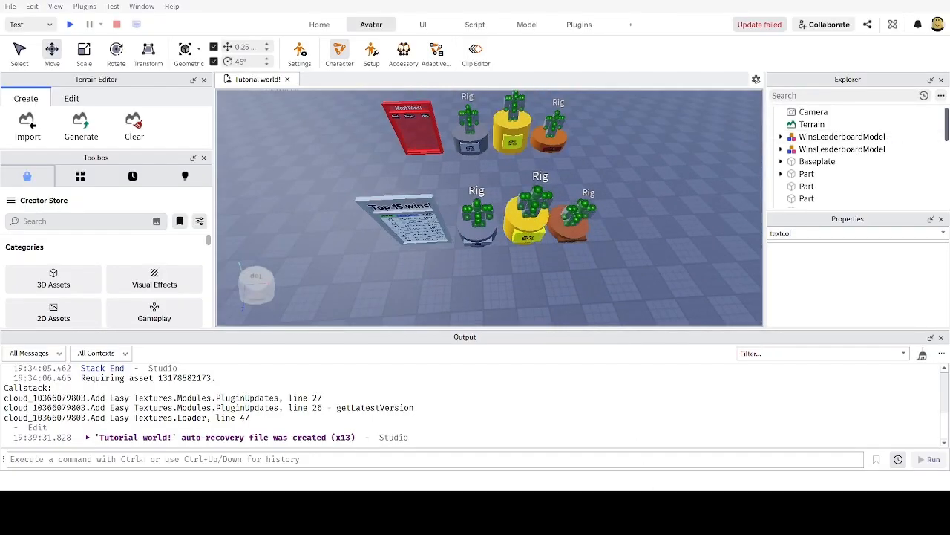
Step: Start a play-test with F5 and run the character back and forth in front of the leaderboard
{"action": "key", "text": "F5"}
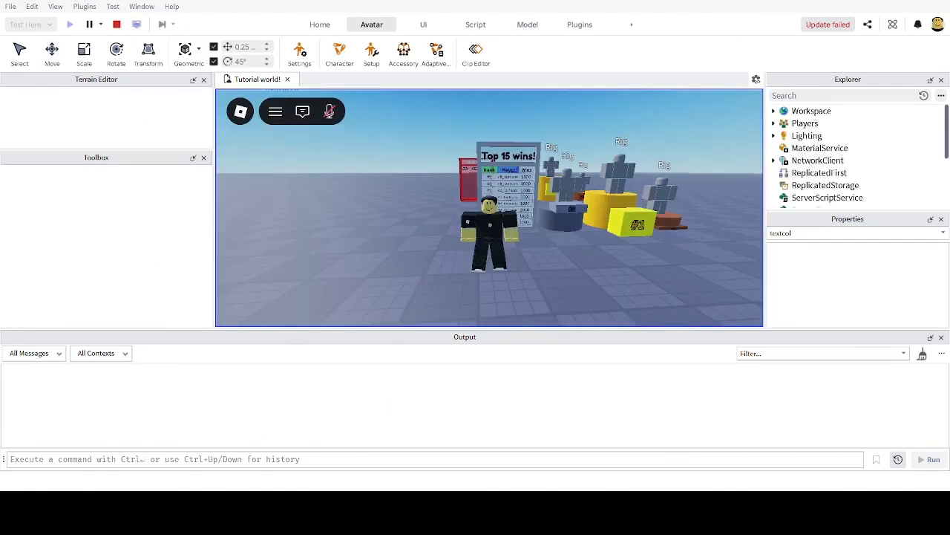
{"action": "key", "text": "w"}
{"action": "right_click_drag", "start_coordinate": [596, 262], "coordinate": [592, 262]}
{"action": "key", "text": "d"}
{"action": "key", "text": "s"}
{"action": "key", "text": "a"}
{"action": "key", "text": "s"}
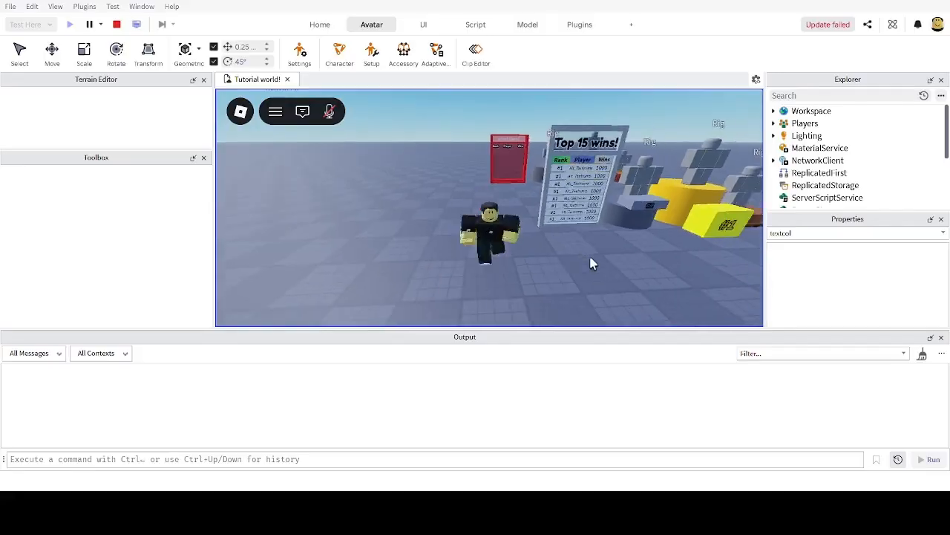
{"action": "key", "text": "w"}
{"action": "key", "text": "s"}
{"action": "key", "text": "w"}
{"action": "key", "text": "a"}
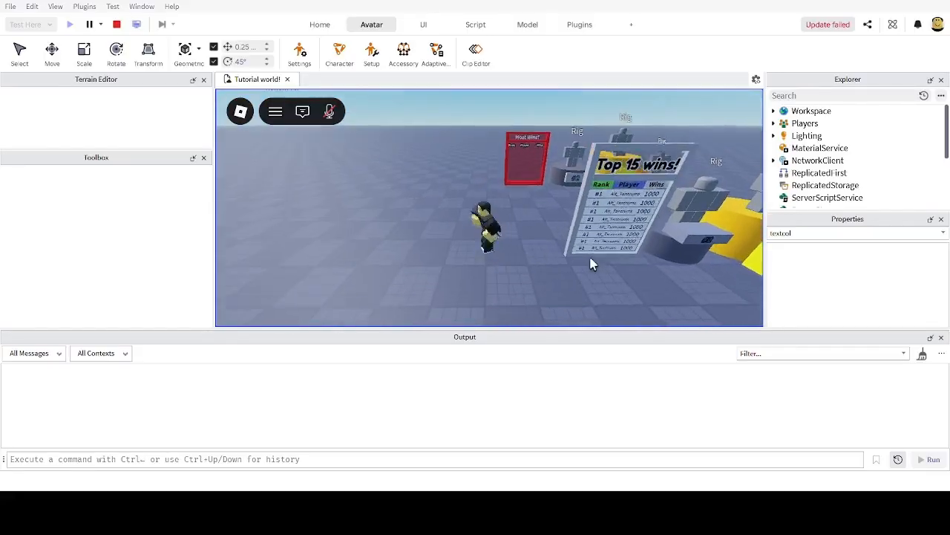
{"action": "key", "text": "d"}
{"action": "key", "text": "w"}
{"action": "key", "text": "s"}
{"action": "key", "text": "d"}
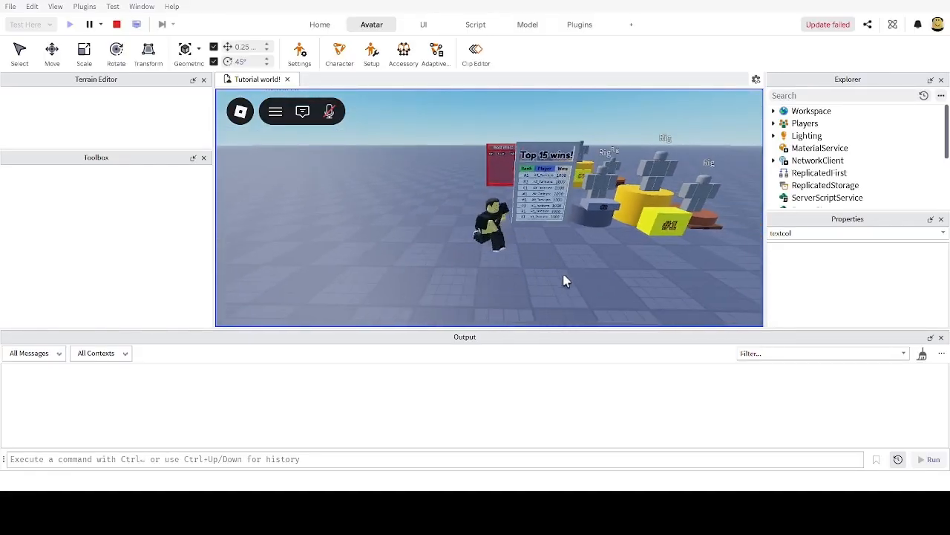
{"action": "key", "text": "a"}
{"action": "key", "text": "w"}
{"action": "key", "text": "s"}
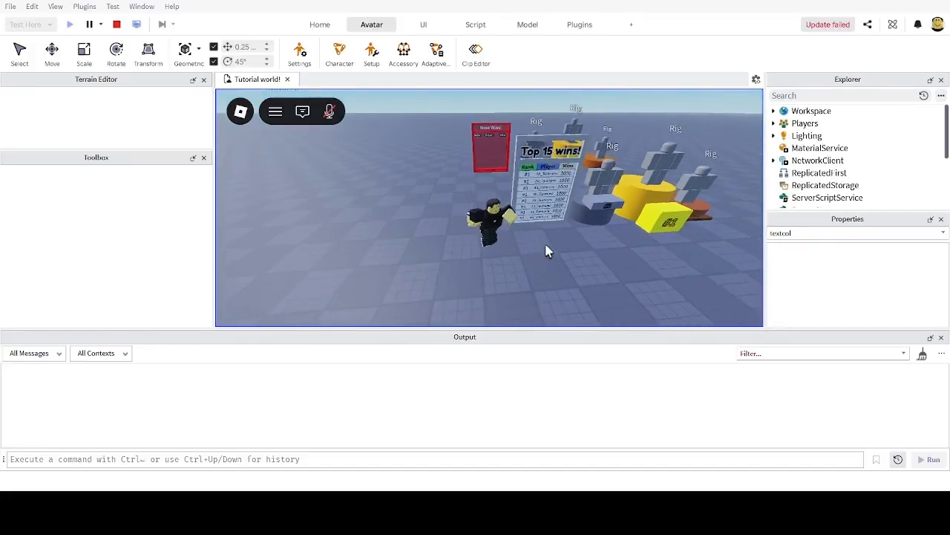
{"action": "key", "text": "d"}
{"action": "right_click_drag", "start_coordinate": [546, 245], "coordinate": [546, 245]}
{"action": "key", "text": "a"}
{"action": "key", "text": "w"}
{"action": "key", "text": "s"}
{"action": "key", "text": "d"}
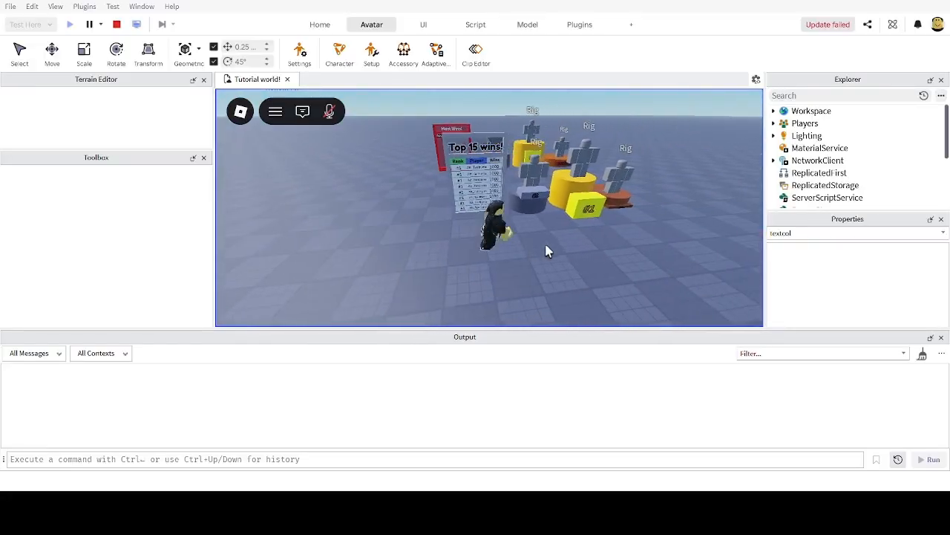
{"action": "key", "text": "a"}
{"action": "key", "text": "w"}
{"action": "key", "text": "w"}
{"action": "key", "text": "s"}
Step: Run the character past the podiums and circle around the yellow block
{"action": "key", "text": "w"}
{"action": "right_click_drag", "start_coordinate": [546, 245], "coordinate": [549, 257]}
{"action": "key", "text": "s"}
{"action": "key", "text": "d"}
{"action": "key", "text": "w"}
{"action": "key", "text": "s"}
{"action": "key", "text": "d"}
{"action": "key", "text": "w"}
{"action": "key", "text": "s"}
{"action": "key", "text": "w"}
{"action": "key", "text": "s"}
{"action": "key", "text": "a"}
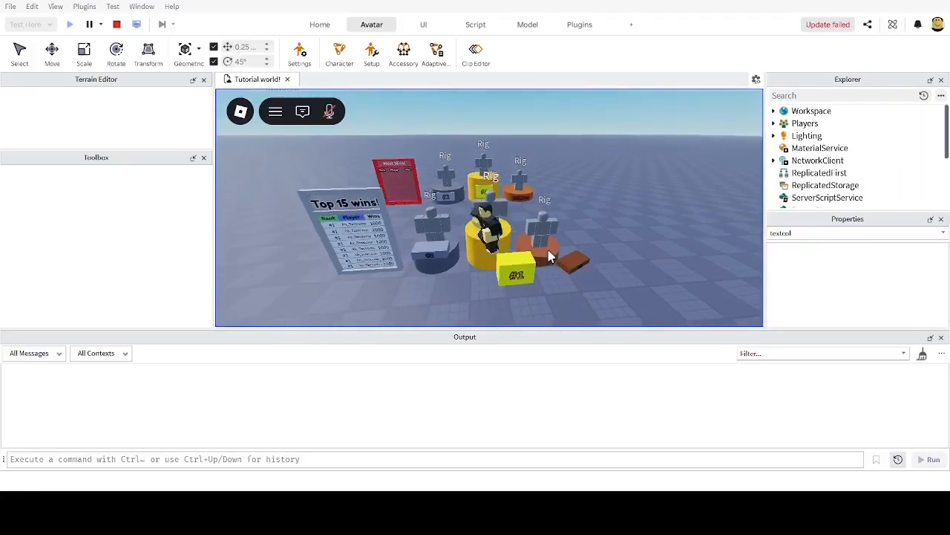
{"action": "key", "text": "w"}
{"action": "key", "text": "s"}
{"action": "key", "text": "d"}
{"action": "right_click_drag", "start_coordinate": [549, 257], "coordinate": [549, 257]}
{"action": "key", "text": "w"}
{"action": "key", "text": "s"}
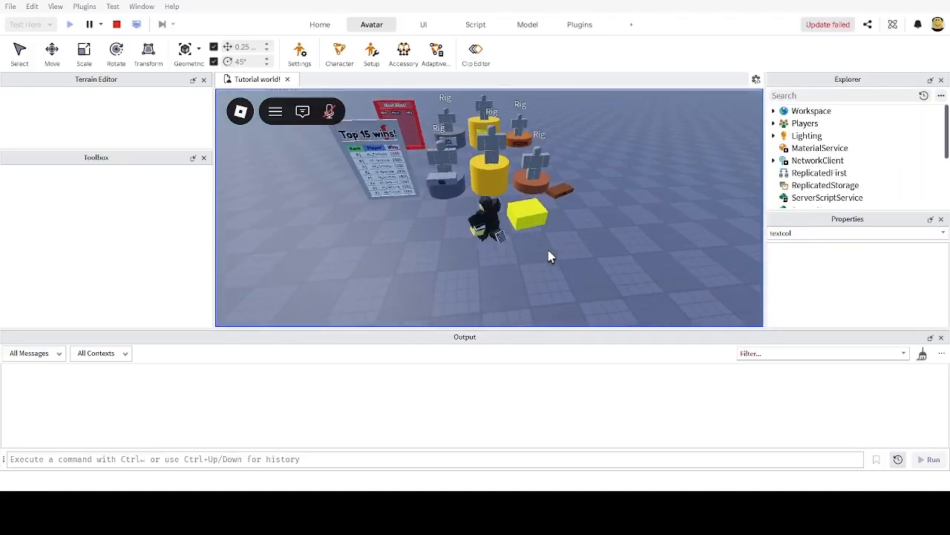
{"action": "key", "text": "w"}
{"action": "key", "text": "w"}
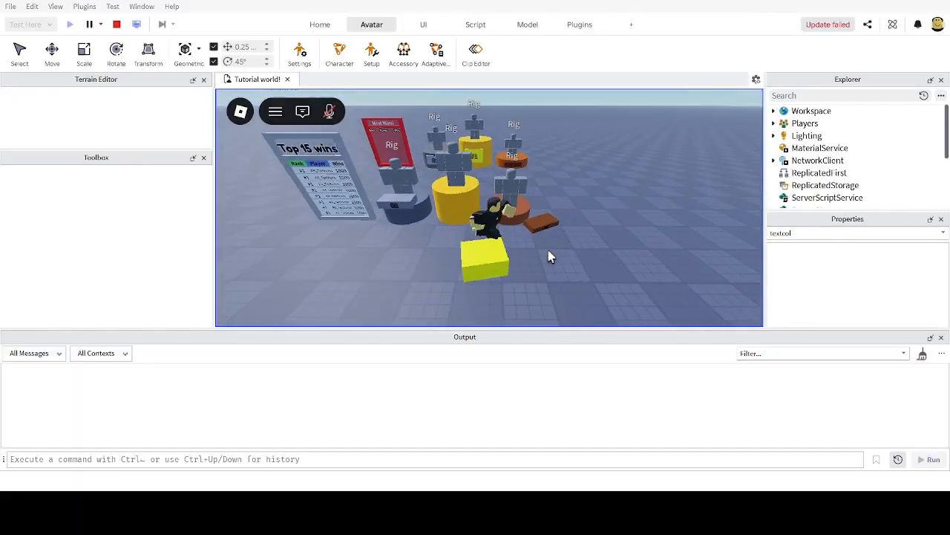
{"action": "key", "text": "w"}
{"action": "mouse_move", "coordinate": [550, 257]}
{"action": "right_mouse_down"}
{"action": "mouse_move", "coordinate": [566, 263]}
{"action": "mouse_move", "coordinate": [573, 256]}
{"action": "mouse_move", "coordinate": [564, 253]}
{"action": "right_mouse_up"}
{"action": "key", "text": "s"}
{"action": "key", "text": "a"}
{"action": "key", "text": "w"}
{"action": "key", "text": "d"}
{"action": "key", "text": "a"}
{"action": "key", "text": "s"}
{"action": "key", "text": "w"}
{"action": "key", "text": "d"}
{"action": "key", "text": "a"}
{"action": "key", "text": "w"}
{"action": "key", "text": "s"}
Step: Jump the character onto the #1/#2/#3 podiums and back down to the ground
{"action": "key", "text": "w"}
{"action": "key", "text": "space"}
{"action": "key", "text": "s"}
{"action": "key", "text": "s"}
{"action": "key", "text": "w"}
{"action": "key", "text": "space"}
{"action": "key", "text": "s"}
Step: Run the character up to the Top 15 wins board and jump beside it
{"action": "key", "text": "w"}
{"action": "key", "text": "s"}
{"action": "key", "text": "w"}
{"action": "key", "text": "s"}
{"action": "key", "text": "d"}
{"action": "key", "text": "s"}
{"action": "key", "text": "w"}
{"action": "key", "text": "d"}
{"action": "key", "text": "d"}
{"action": "key", "text": "s"}
{"action": "key", "text": "a"}
{"action": "key", "text": "a"}
{"action": "key", "text": "w"}
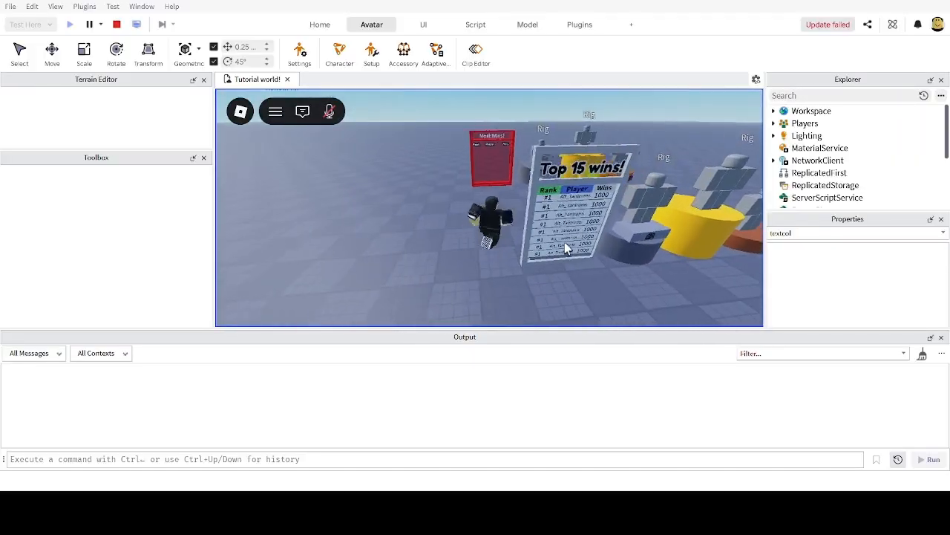
{"action": "key", "text": "s"}
{"action": "key", "text": "w"}
{"action": "key", "text": "s"}
{"action": "right_click_drag", "start_coordinate": [563, 211], "coordinate": [566, 220]}
{"action": "scroll", "coordinate": [518, 279], "scroll_direction": "up", "scroll_amount": 4}
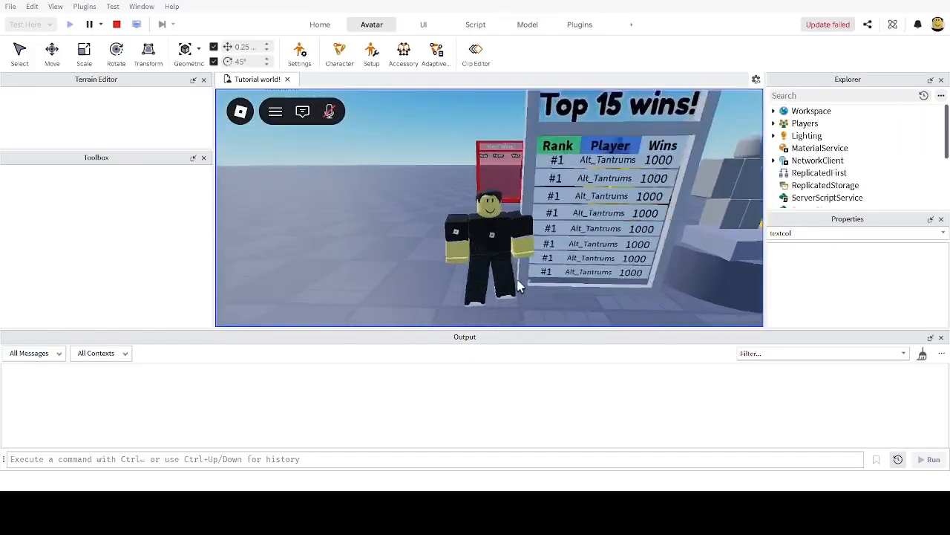
{"action": "scroll", "coordinate": [598, 282], "scroll_direction": "down", "scroll_amount": 6}
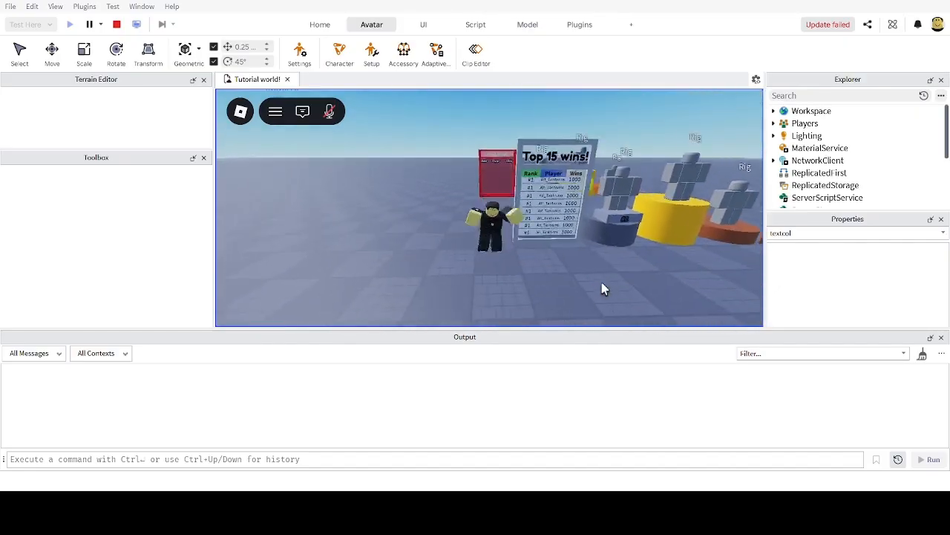
{"action": "key", "text": "w"}
{"action": "key", "text": "s"}
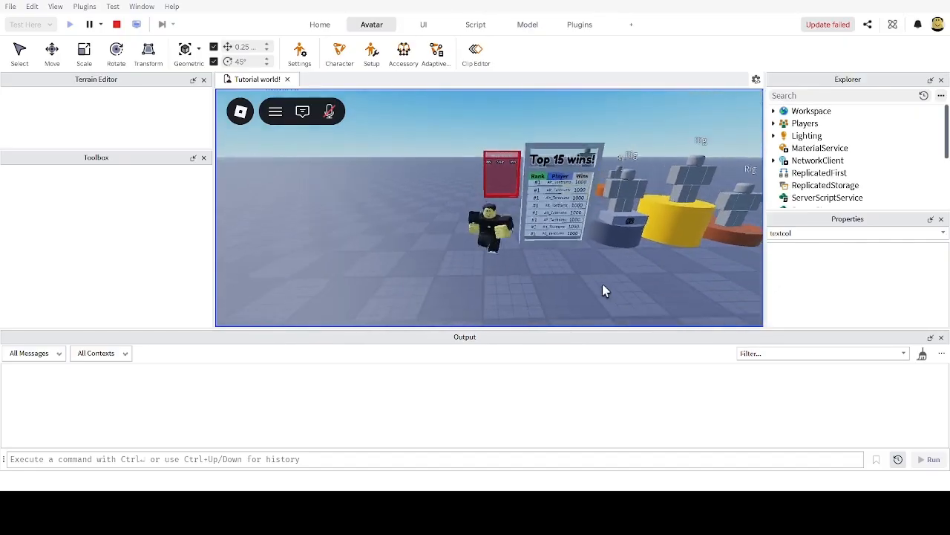
{"action": "key", "text": "w"}
{"action": "key", "text": "s"}
{"action": "right_click_drag", "start_coordinate": [602, 285], "coordinate": [602, 283]}
{"action": "key", "text": "space"}
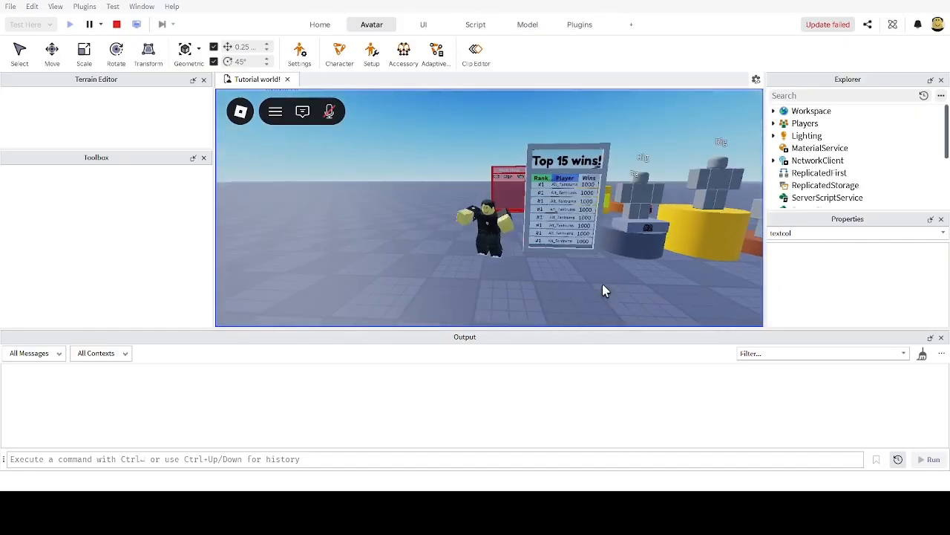
{"action": "key", "text": "d"}
{"action": "key", "text": "a"}
{"action": "key", "text": "space"}
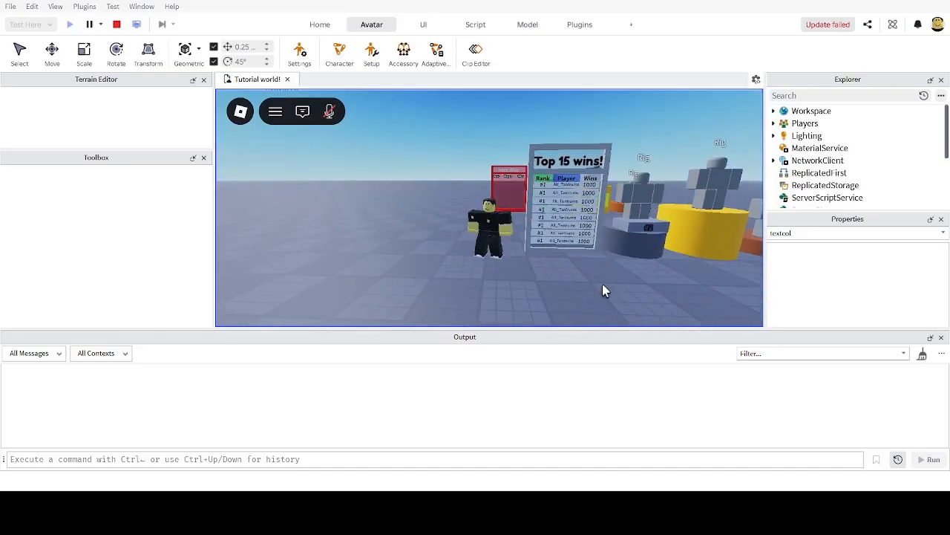